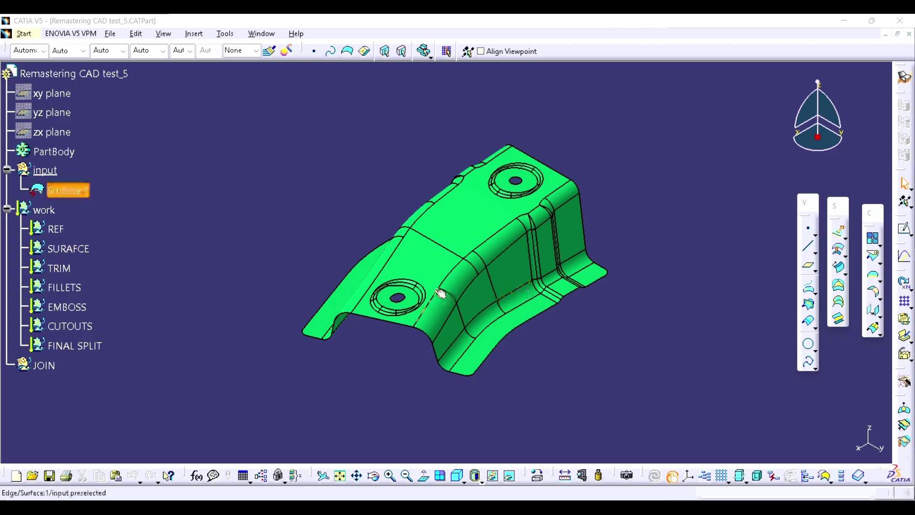
Step: Examine the input surface from several angles, including the upper fillet faces along its side
middle_click_drag(475, 275, 516, 287)
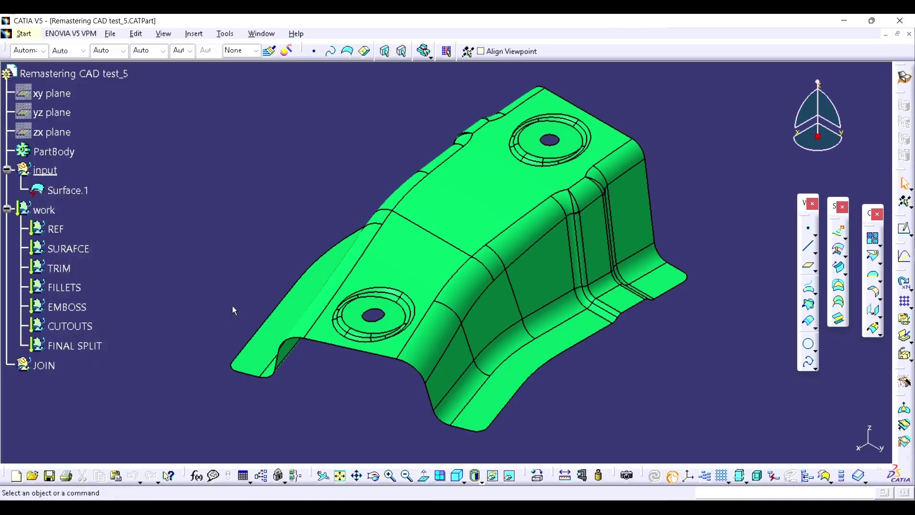
left_click(66, 190)
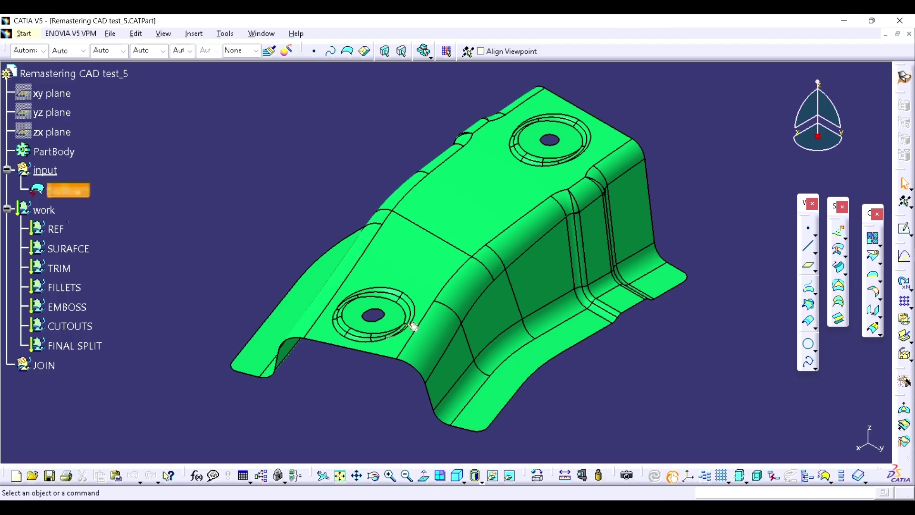
middle_click_drag(473, 292, 421, 324)
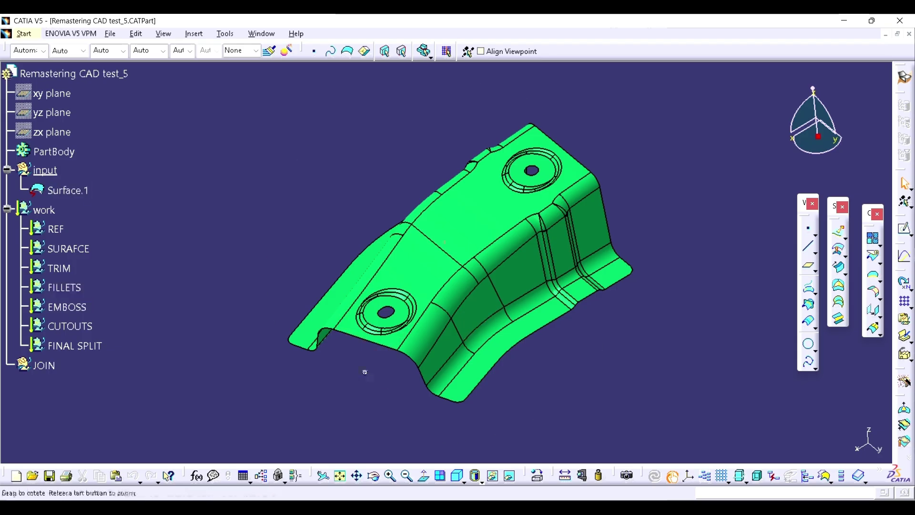
middle_click_drag(364, 372, 354, 341)
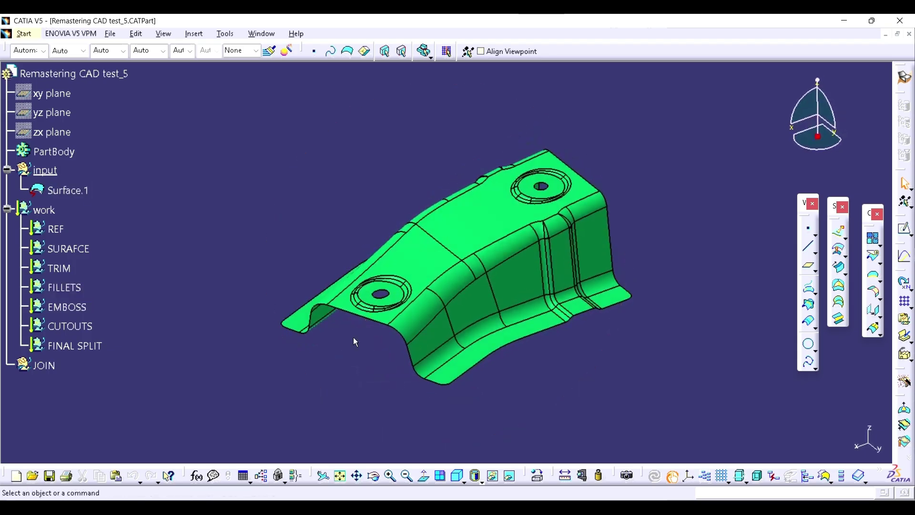
mouse_move(477, 323)
middle_mouse_down()
mouse_move(471, 299)
mouse_move(473, 330)
middle_mouse_up()
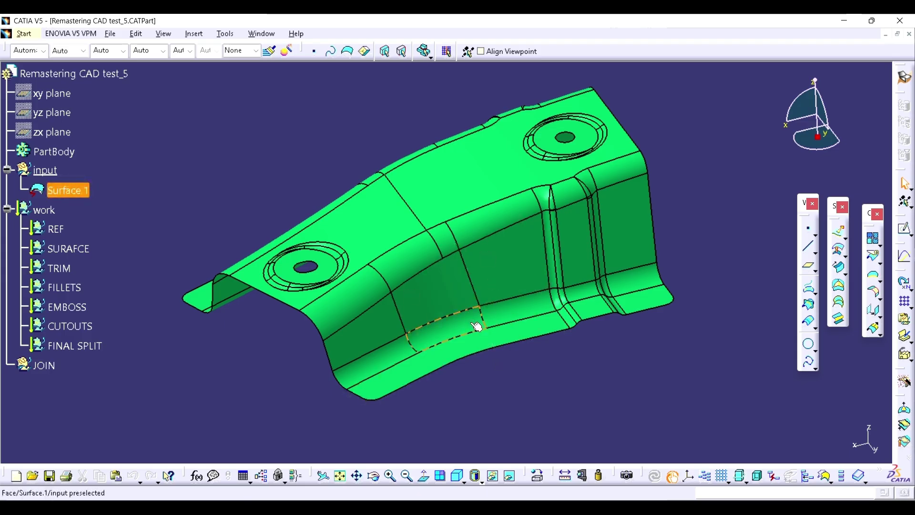
middle_click_drag(472, 324, 470, 337)
left_click(349, 316)
left_click(402, 276)
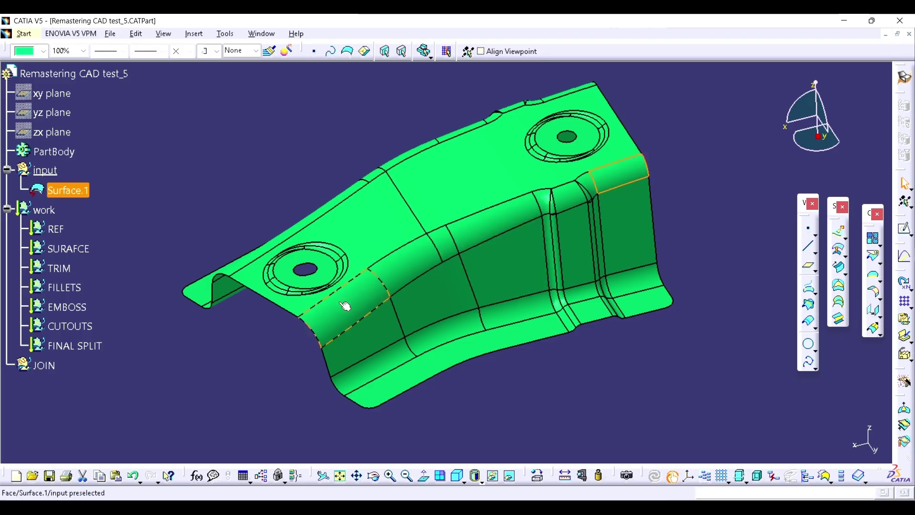
left_click(403, 267)
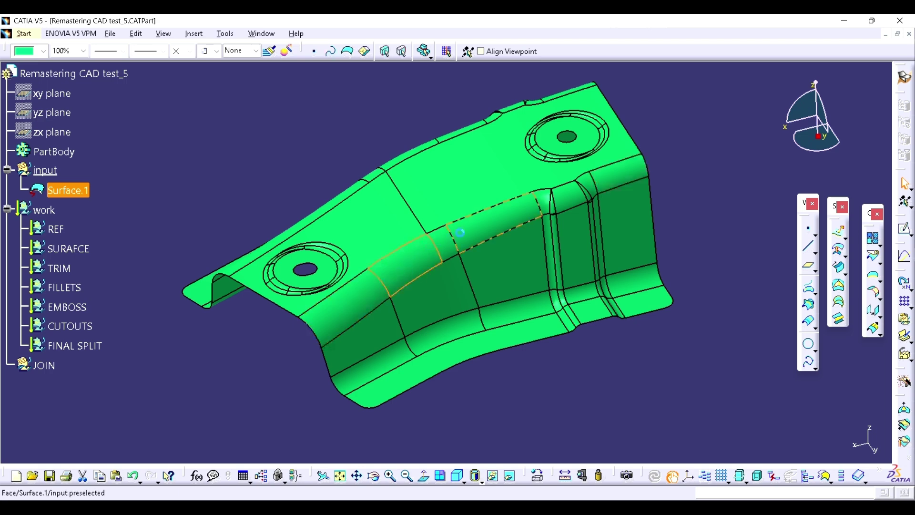
left_click(477, 237)
middle_click_drag(390, 261, 239, 247)
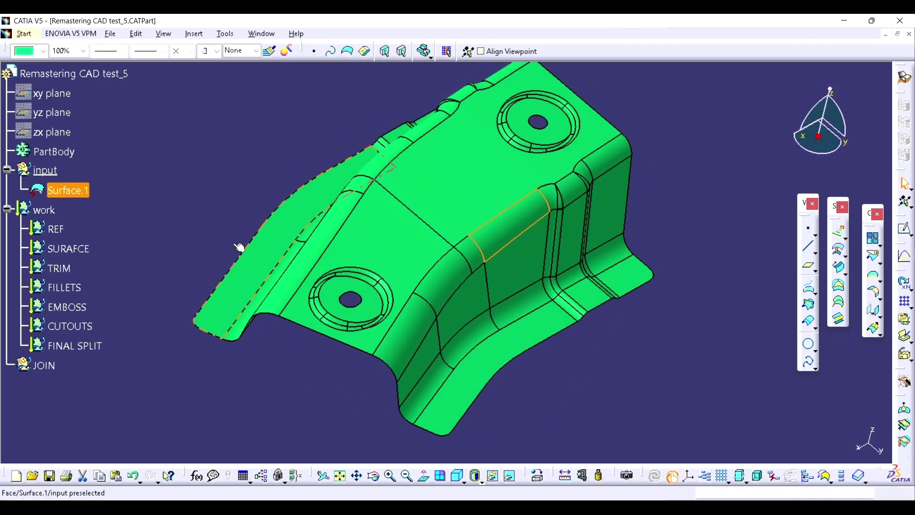
Step: Define the REF geometrical set as the in-work object
right_click(62, 230)
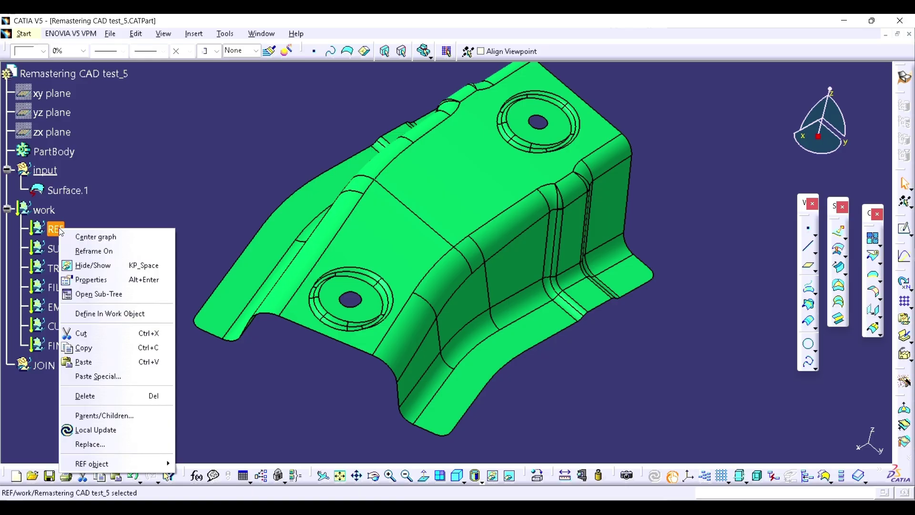
left_click(70, 221)
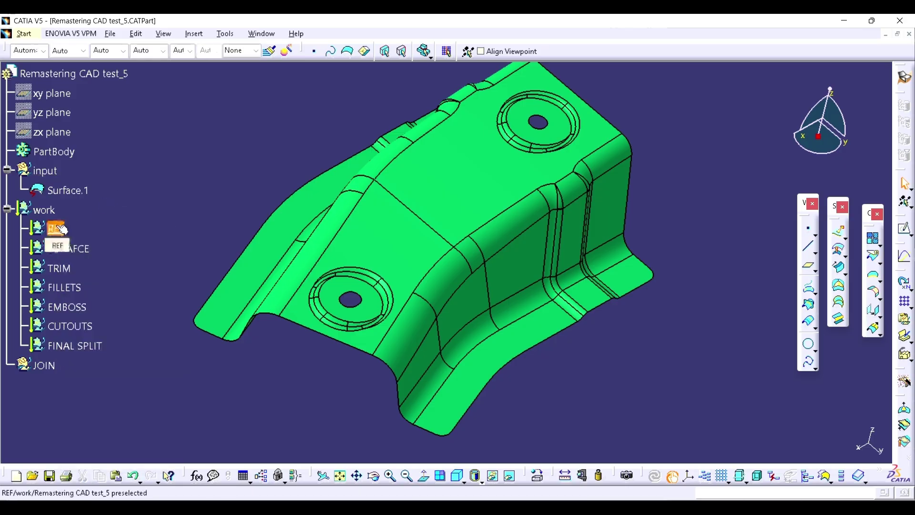
right_click(55, 229)
left_click(109, 308)
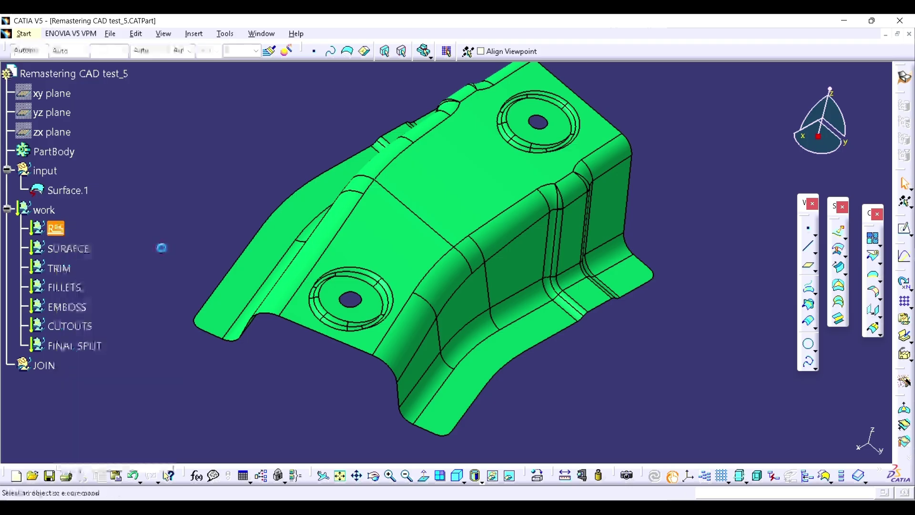
Step: Create a coordinate reference point at X 0, Y 0, Z 0 mm from the default origin
middle_click_drag(419, 257, 367, 219)
middle_click_drag(608, 333, 558, 347)
left_click(808, 232)
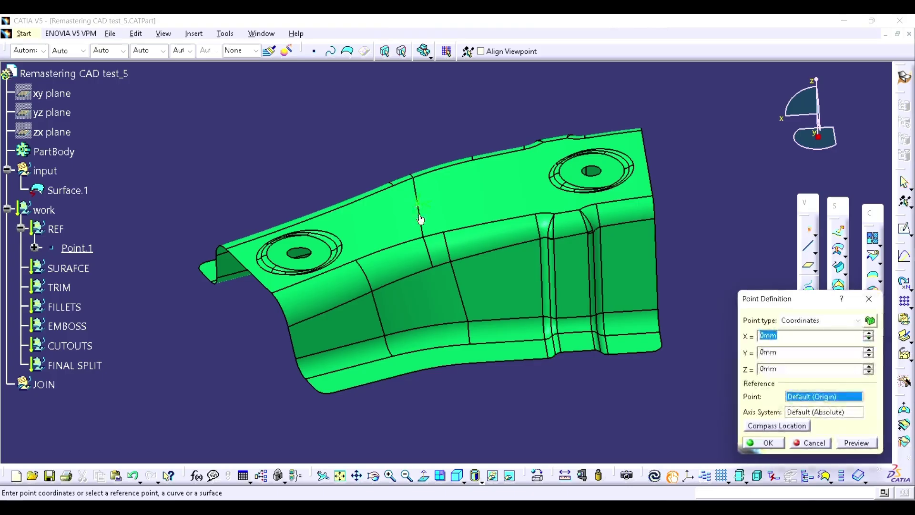
middle_click_drag(421, 219, 472, 245)
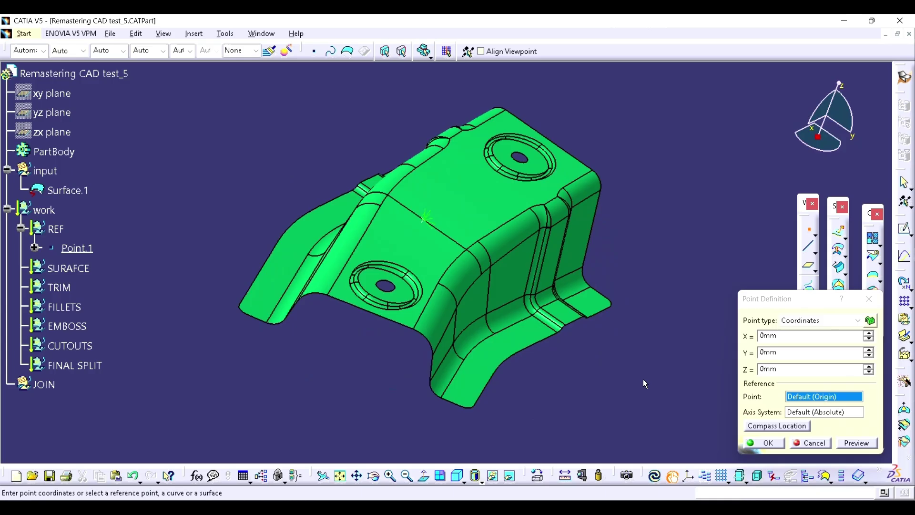
left_click(758, 444)
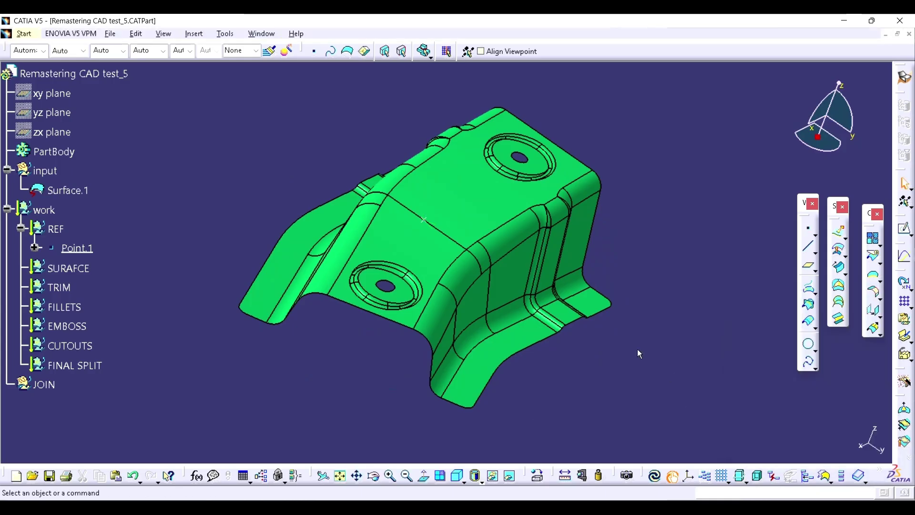
Step: Begin a Point-Direction line through the origin point, using the Y component as its direction
middle_click_drag(490, 265, 429, 236)
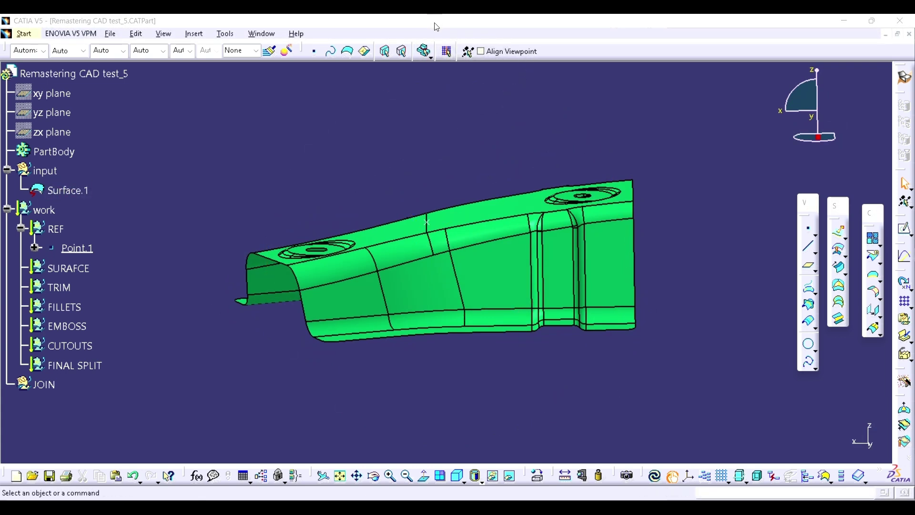
left_click(622, 101)
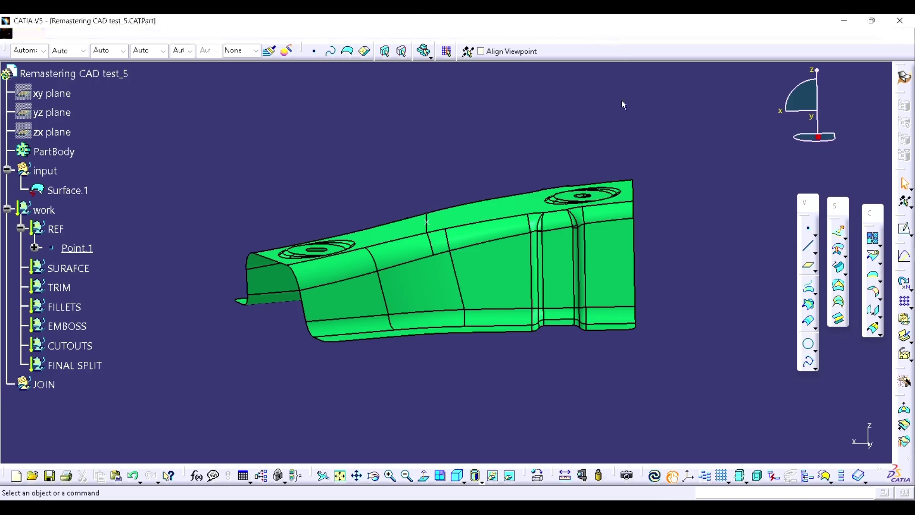
left_click(813, 119)
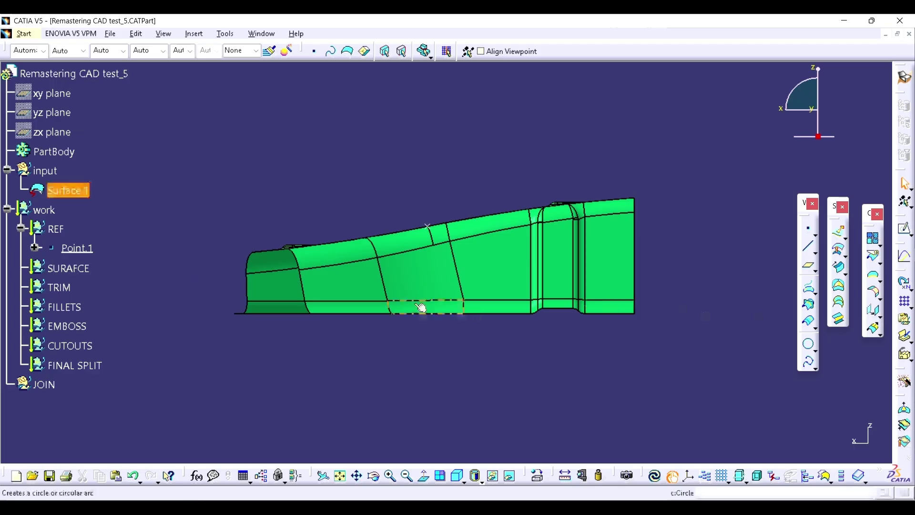
middle_click_drag(424, 309, 455, 366)
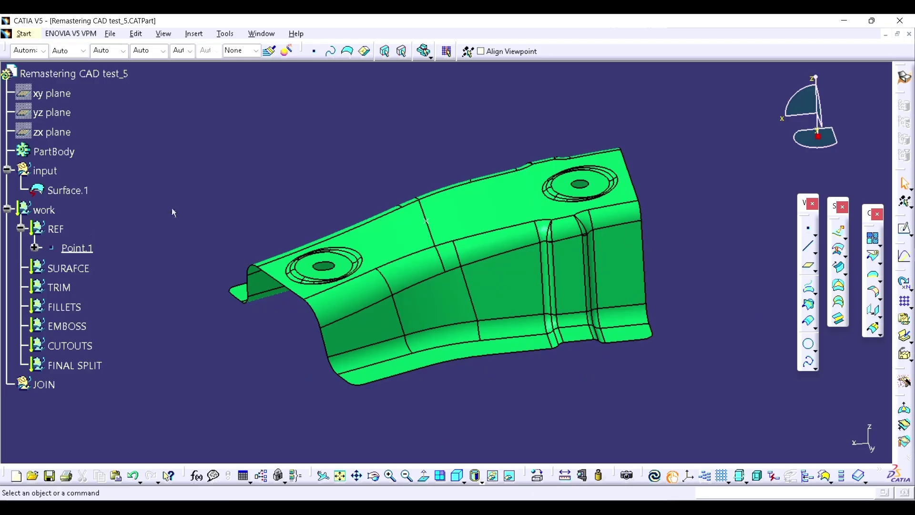
left_click(808, 246)
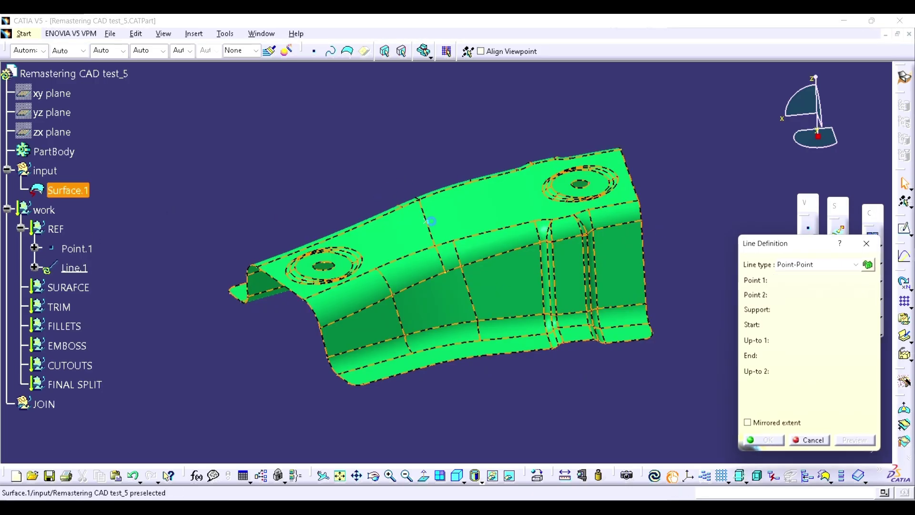
left_click(433, 227)
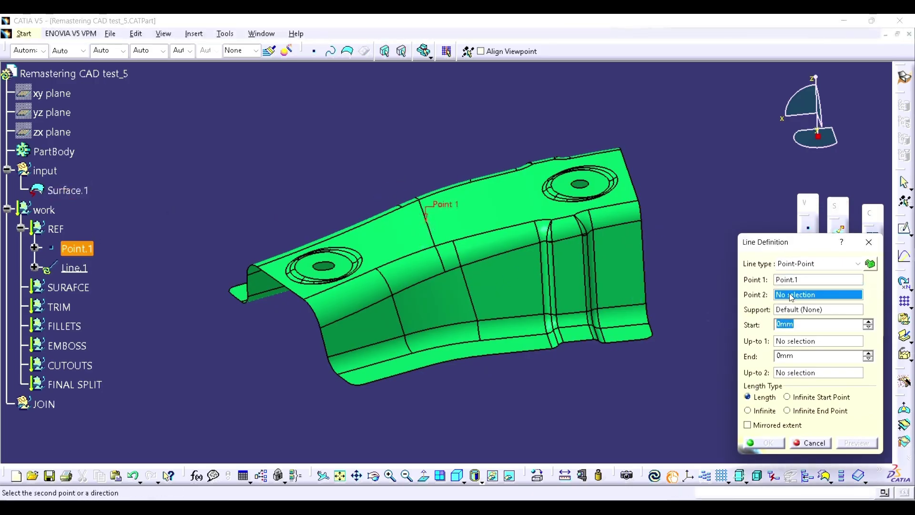
left_click(798, 263)
left_click(799, 281)
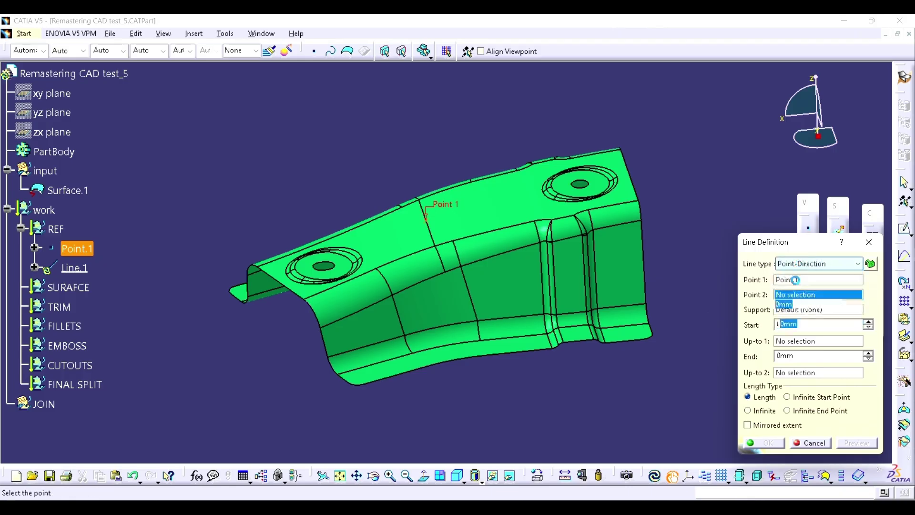
right_click(800, 287)
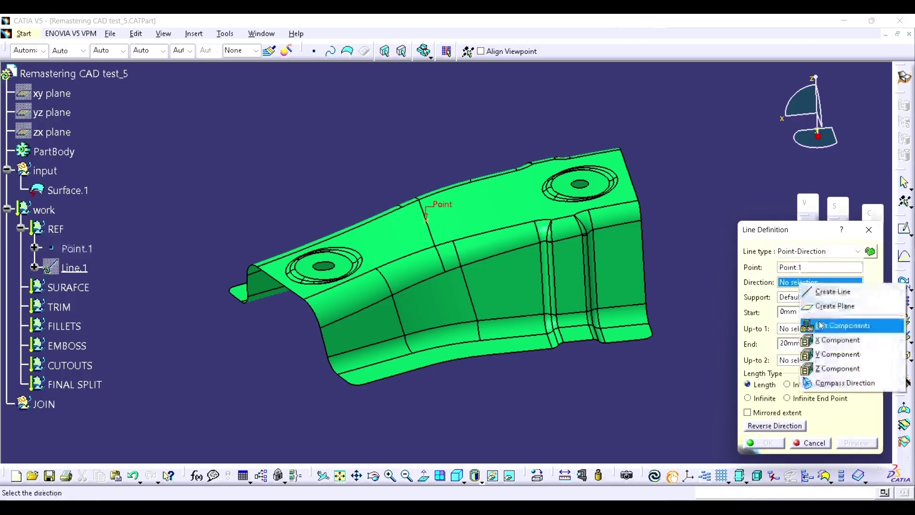
left_click(828, 354)
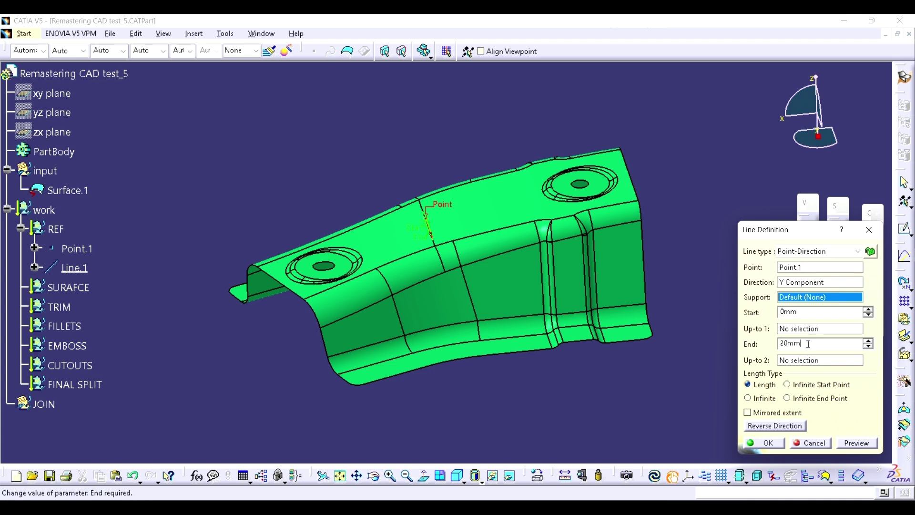
Step: Set the line's end to 200 mm, give it a mirrored extent, and create it
left_click_drag(809, 344, 779, 346)
type("200")
left_click_drag(810, 311, 765, 322)
type("2")
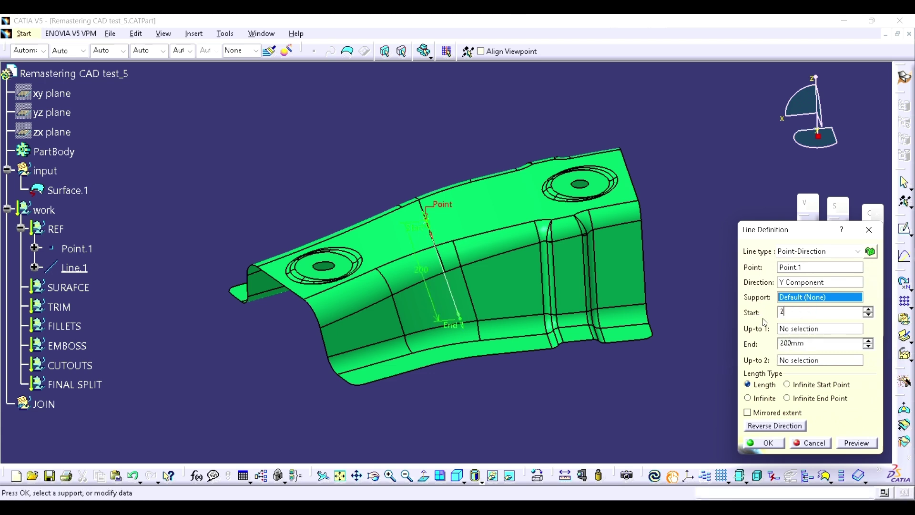
left_click(849, 446)
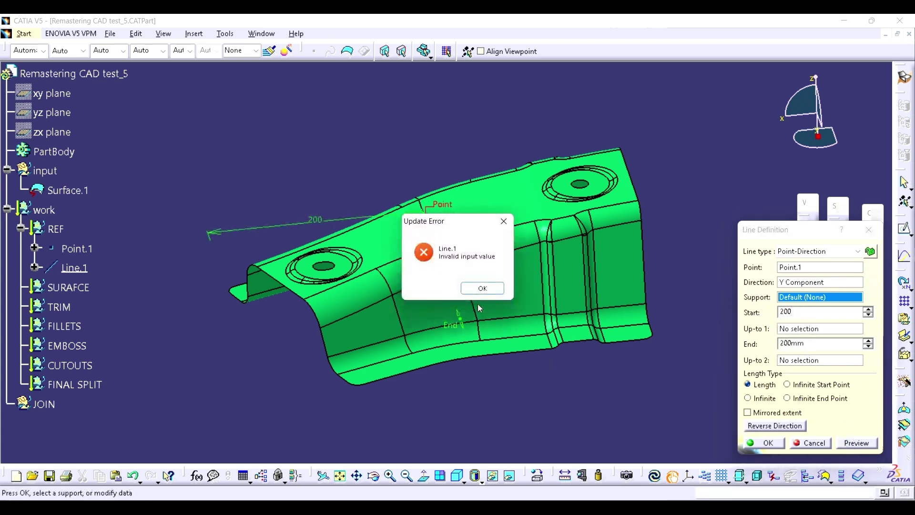
key("Return")
left_click(764, 413)
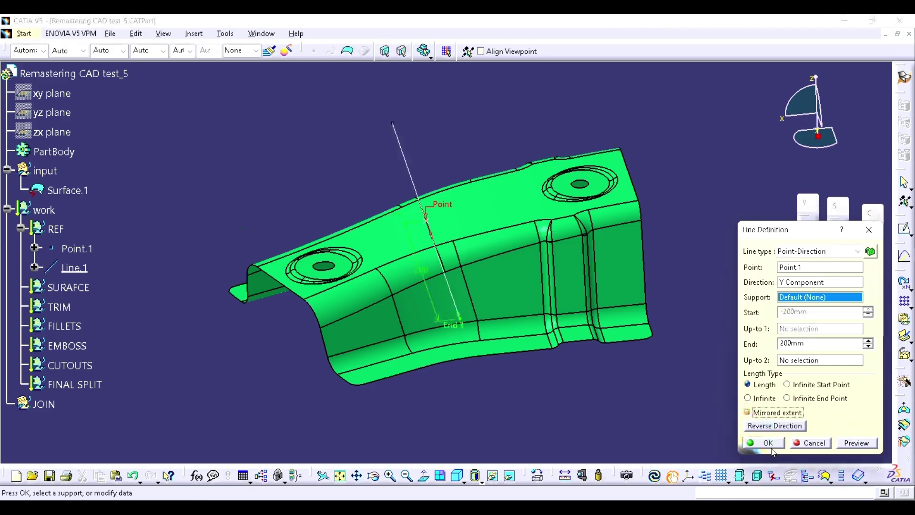
left_click(770, 445)
Step: Extrude the reference line along the X component by 300 mm with mirrored extent to make a flat surface
left_click(839, 234)
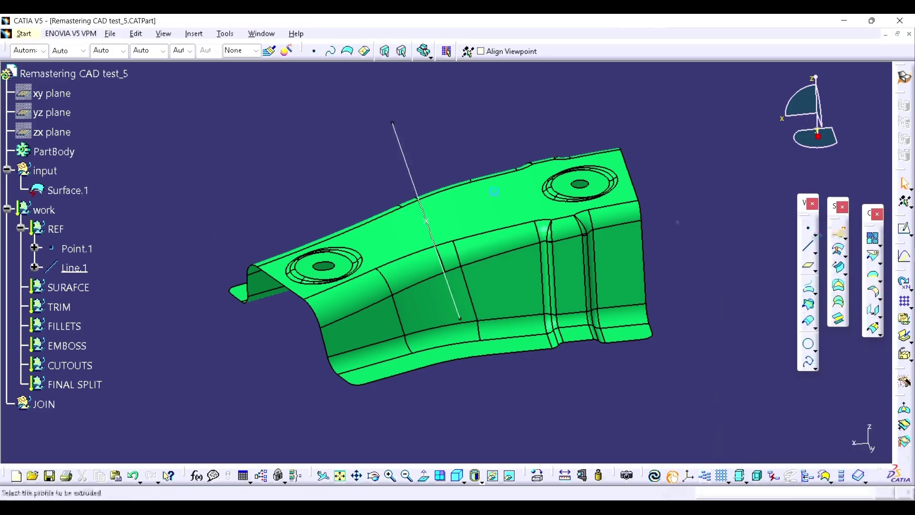
left_click(403, 160)
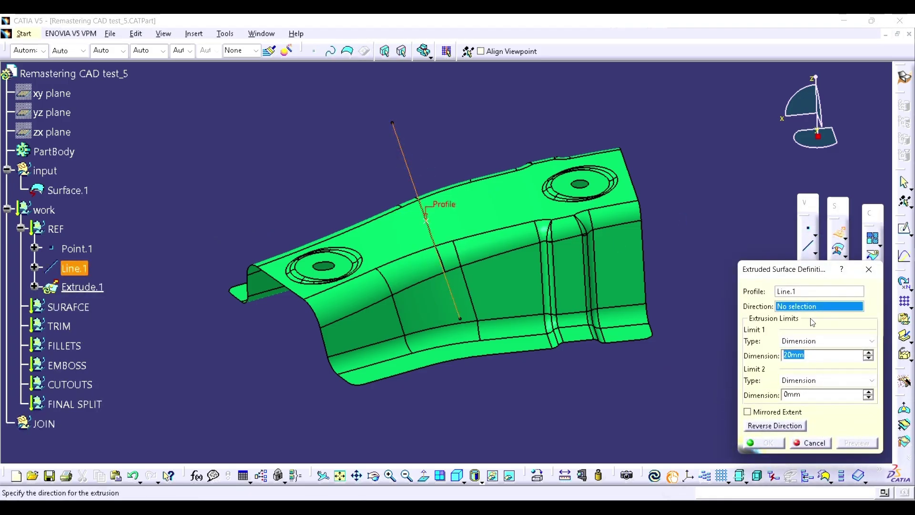
right_click(803, 306)
left_click(833, 358)
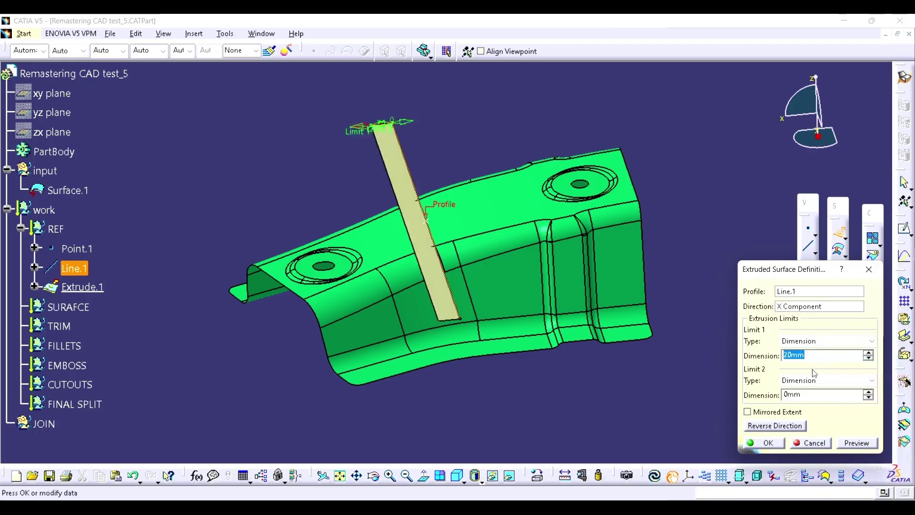
left_click(788, 355)
type("300")
key("Tab")
key("Tab")
type("3")
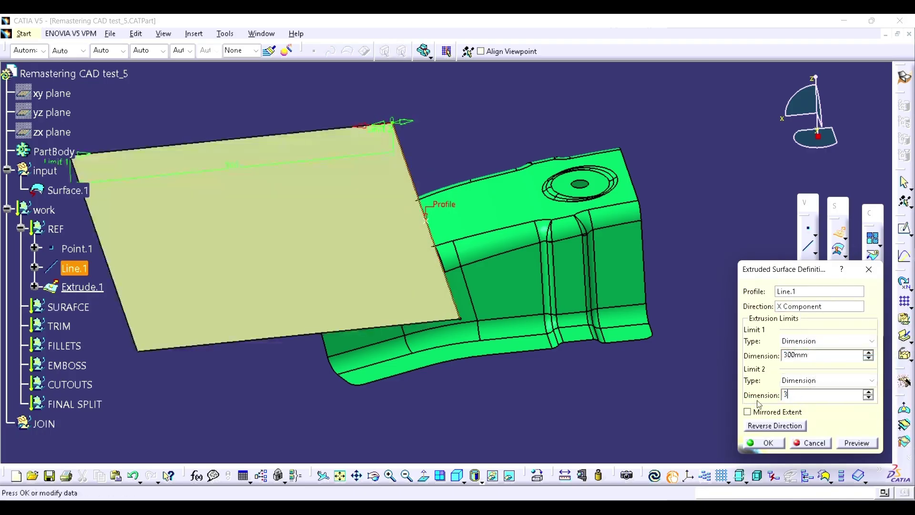
type("00")
left_click(747, 411)
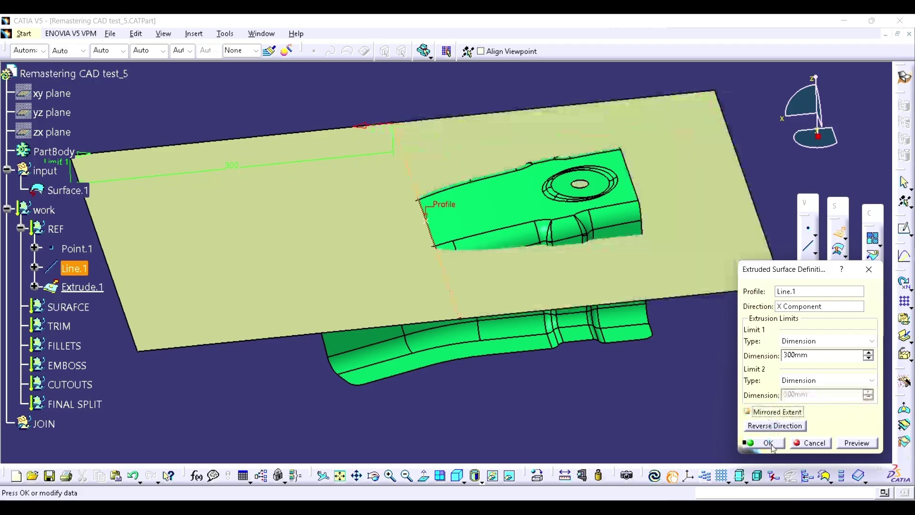
left_click(765, 443)
Step: Edit the reference line under the extruded surface and set its end length to 300 mm
double_click(72, 268)
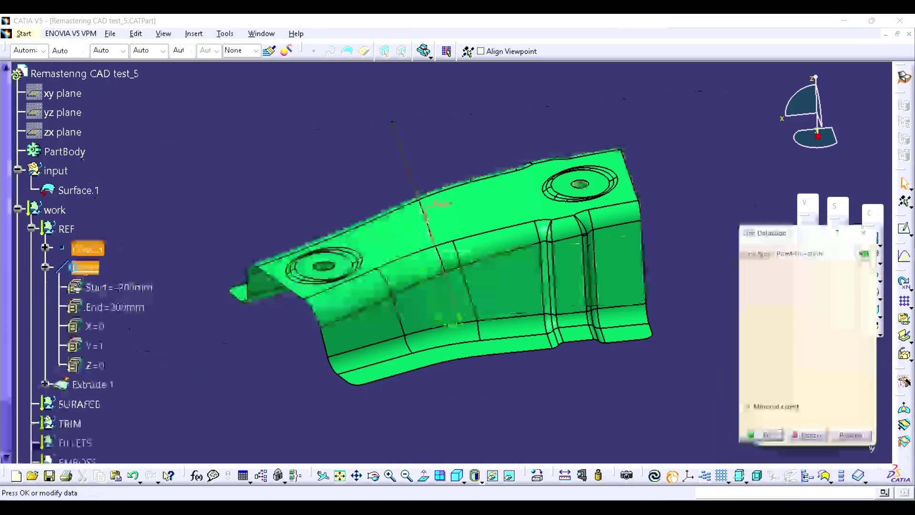
double_click(810, 344)
type("300")
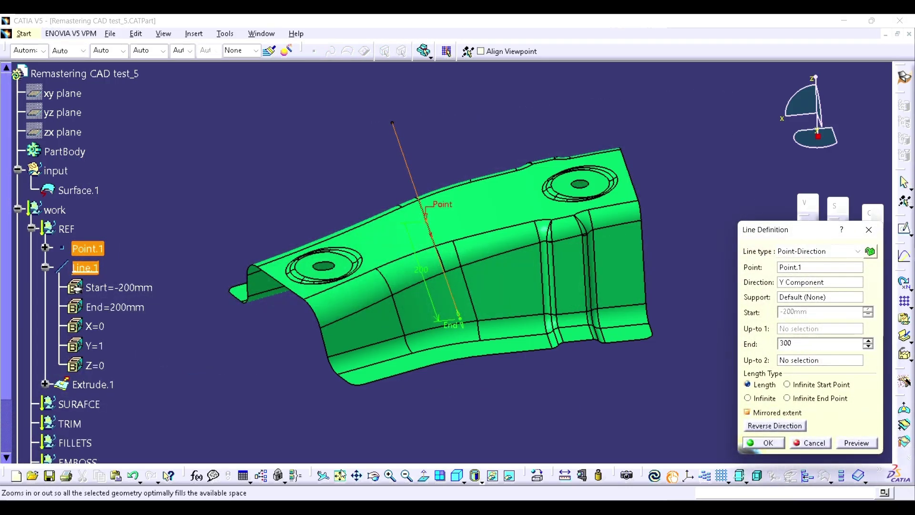
left_click(762, 443)
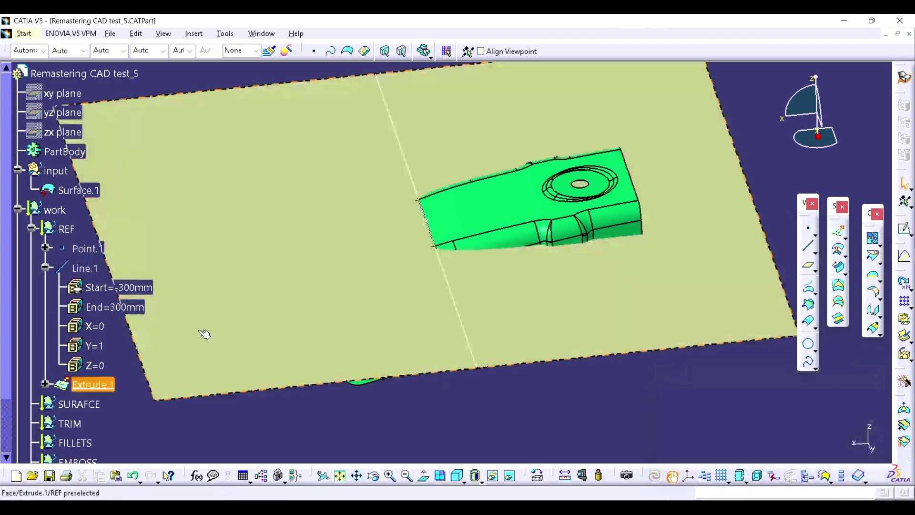
Step: Create a Point-Direction line through the origin point along the X component, running from -300 mm to 300 mm
left_click(808, 246)
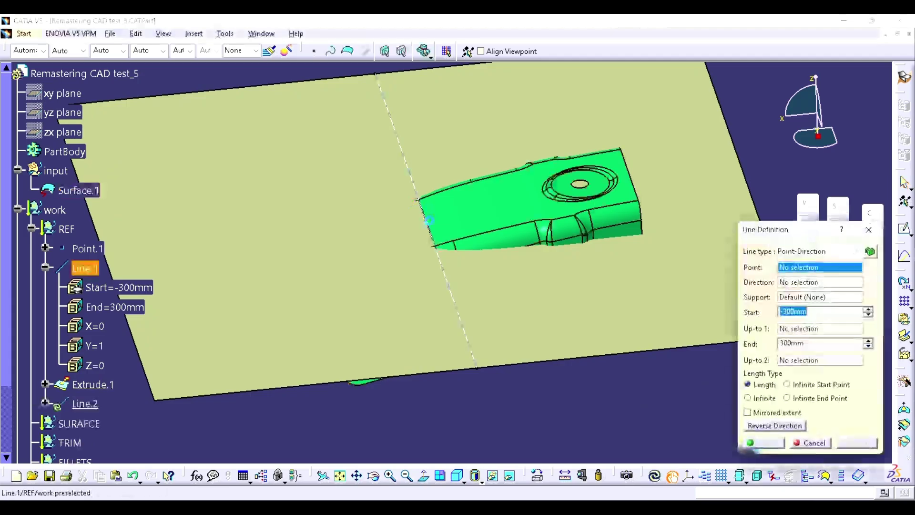
left_click(425, 220)
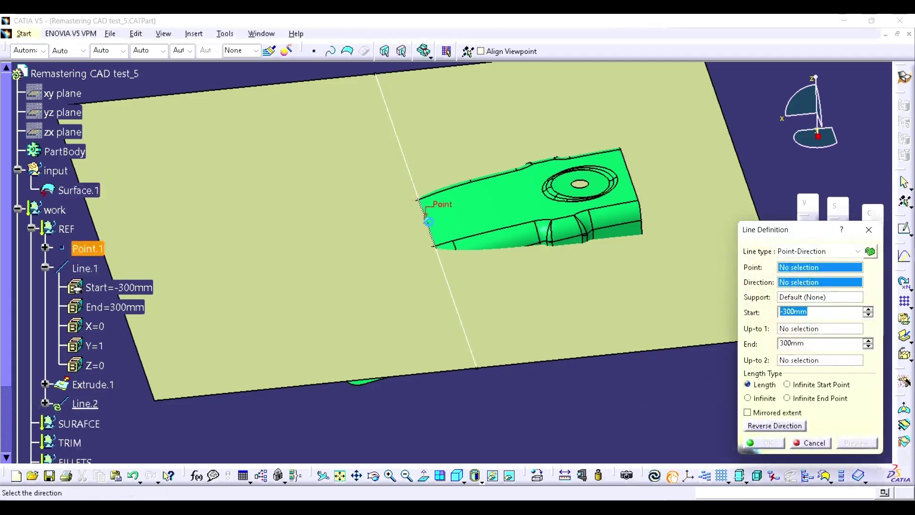
right_click(808, 287)
left_click(843, 341)
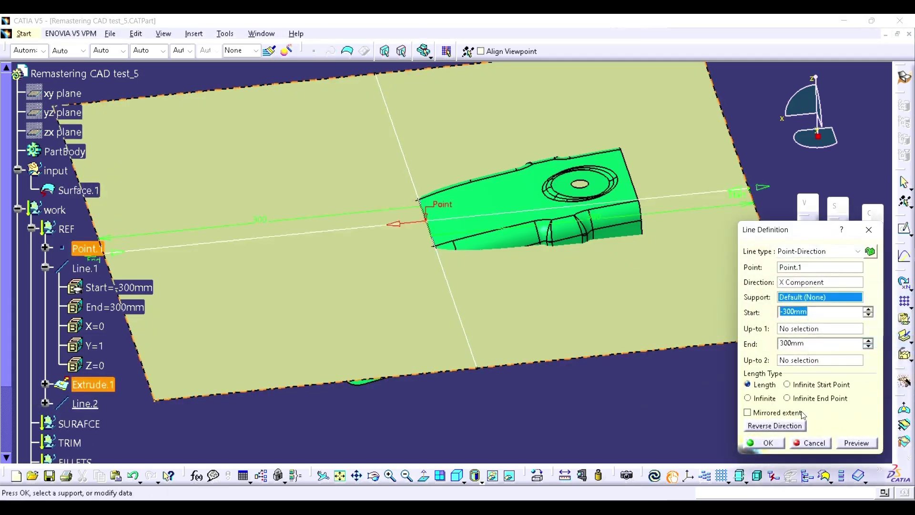
left_click(765, 442)
Step: Extrude the X-direction reference line along the Z component by 300 mm to each side as a vertical surface
left_click(840, 234)
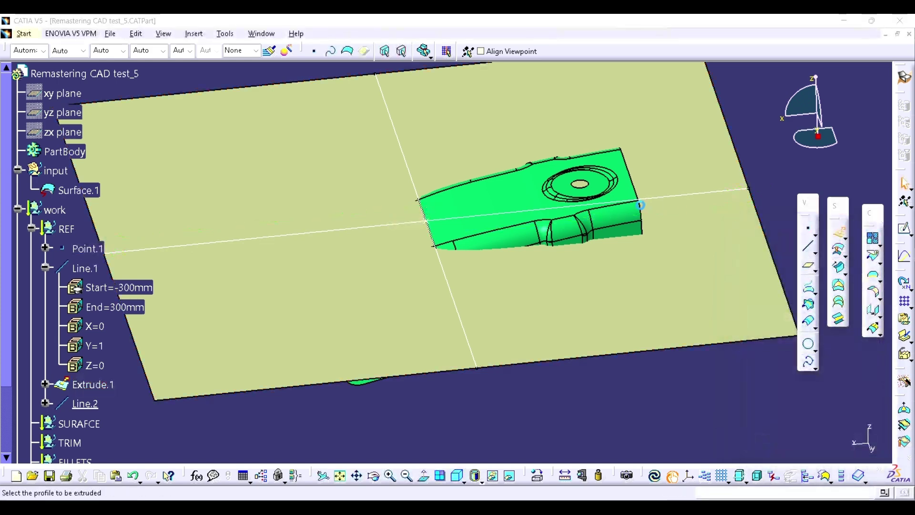
left_click(665, 201)
right_click(805, 306)
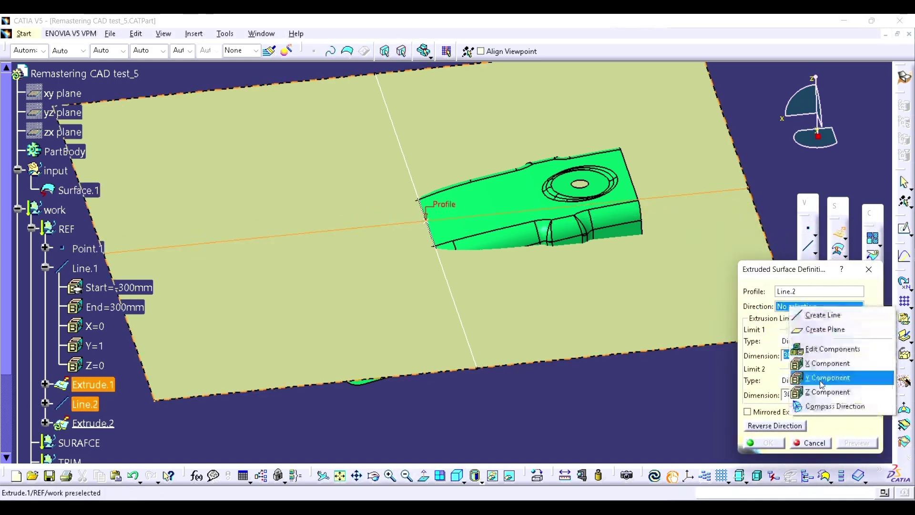
left_click(821, 379)
left_click(764, 442)
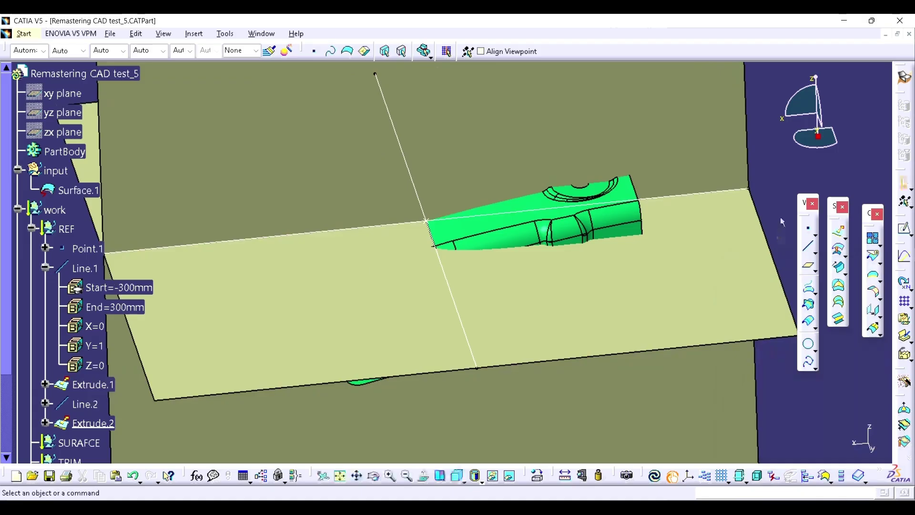
Step: Extrude the Y-direction reference line along the Z component by 300 mm to each side as a second vertical surface
left_click(839, 234)
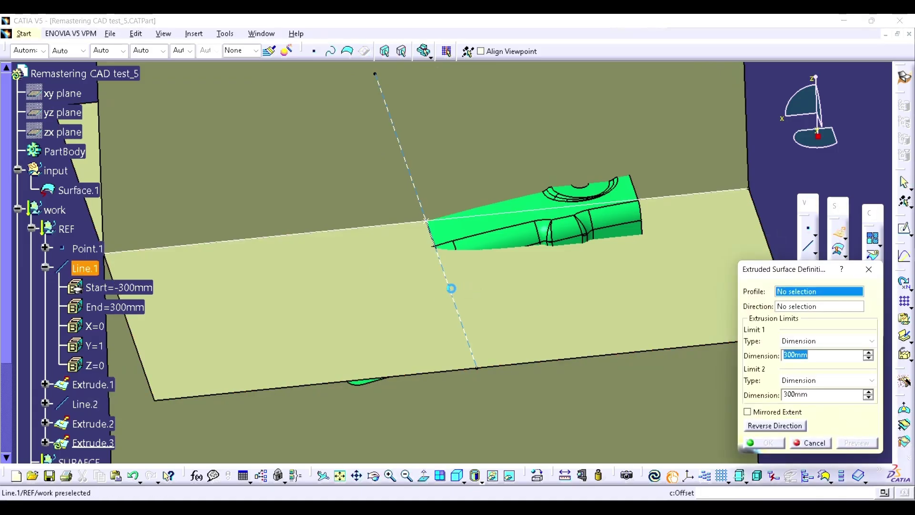
left_click(456, 294)
right_click(805, 306)
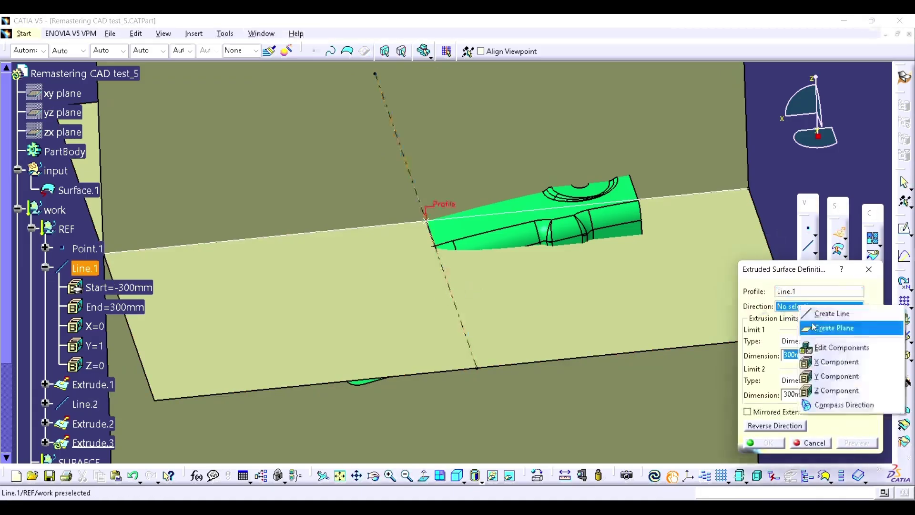
left_click(829, 389)
left_click(769, 441)
Step: Recolour the three extruded reference surfaces pink
middle_click_drag(487, 195, 458, 272)
scroll(148, 292, "down", 4)
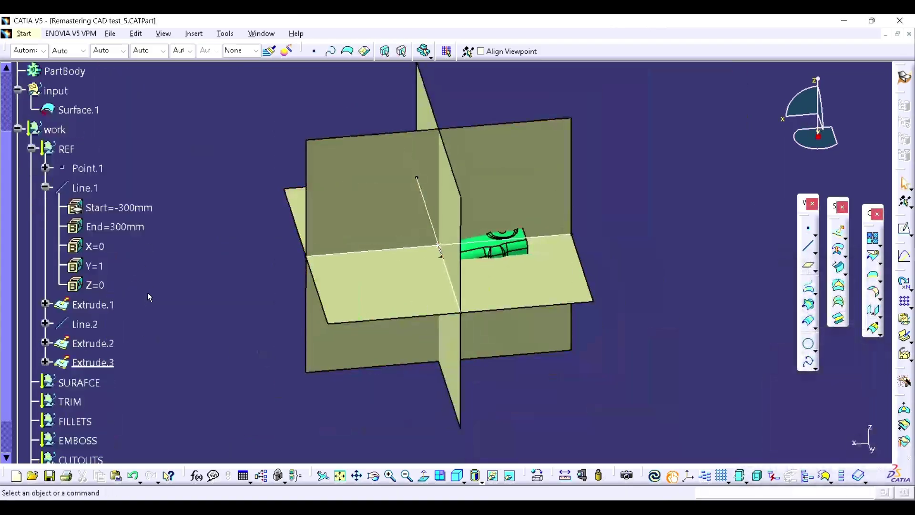
left_click(92, 224, "ctrl")
left_click(93, 263, "ctrl")
left_click(93, 281, "ctrl")
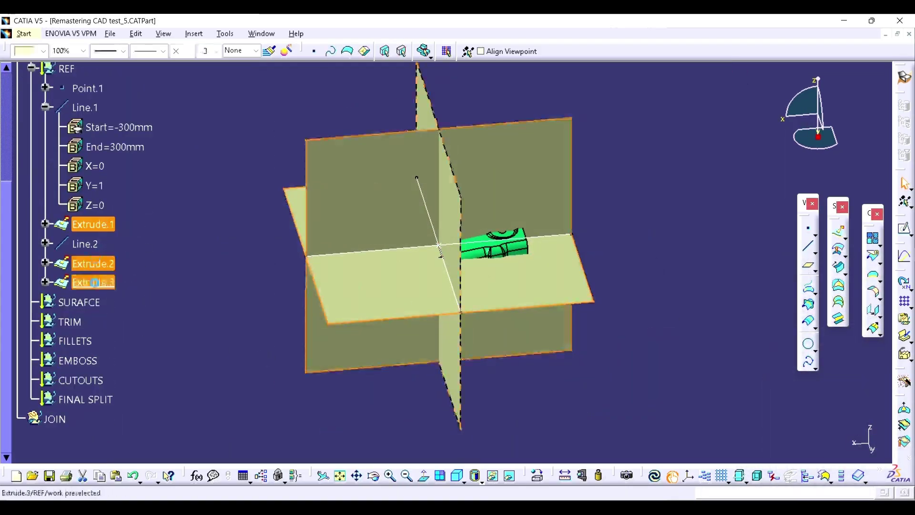
left_click(86, 88, "ctrl")
left_click(43, 50)
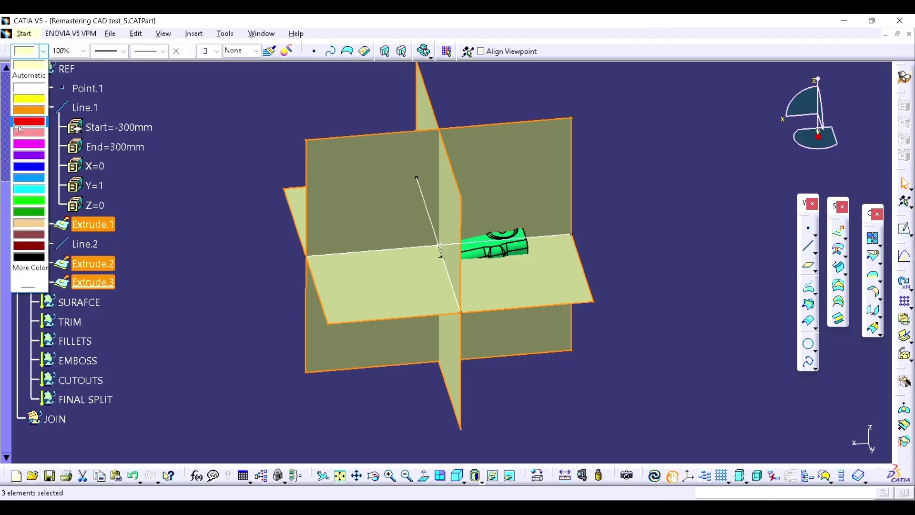
left_click(38, 135)
Step: Hide the three extruded reference surfaces, both reference lines and the origin point so only the imported part is displayed
middle_click_drag(369, 278, 476, 219)
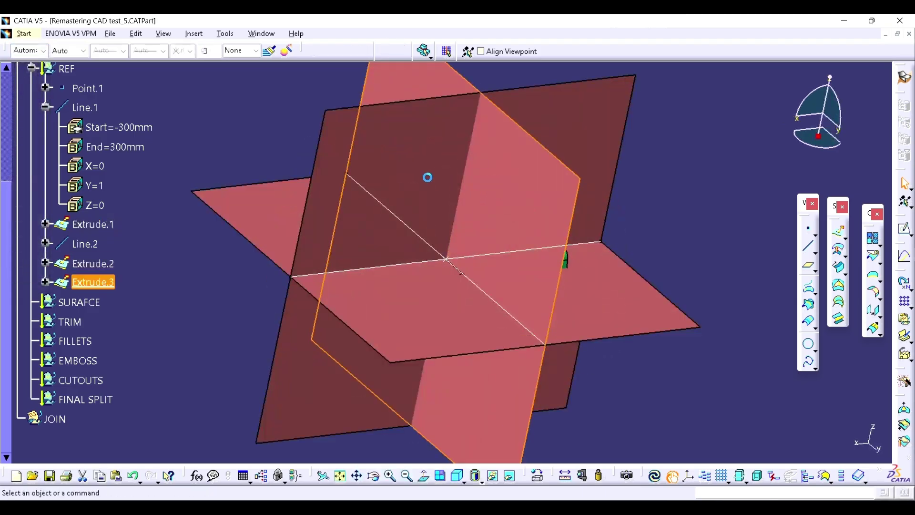
left_click(428, 176)
key("space")
left_click(395, 216)
key("space")
left_click(380, 257)
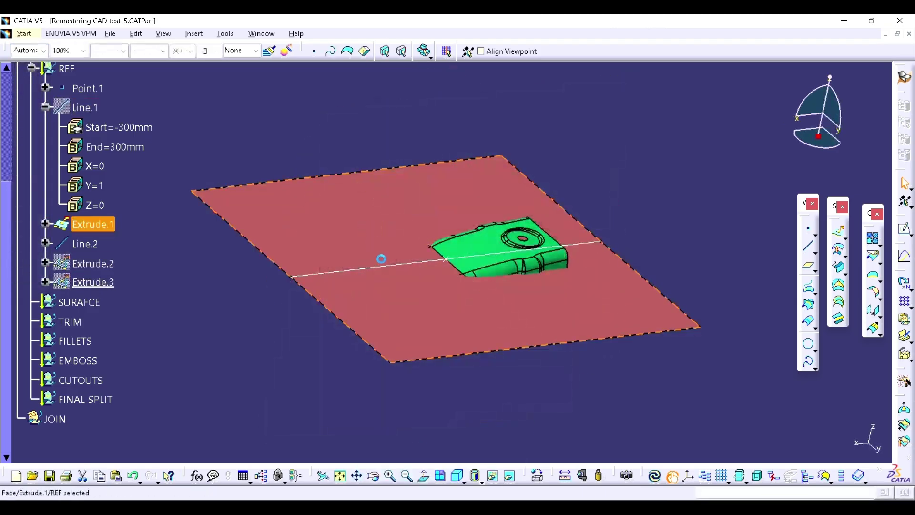
key("space")
left_click(389, 270)
key("space")
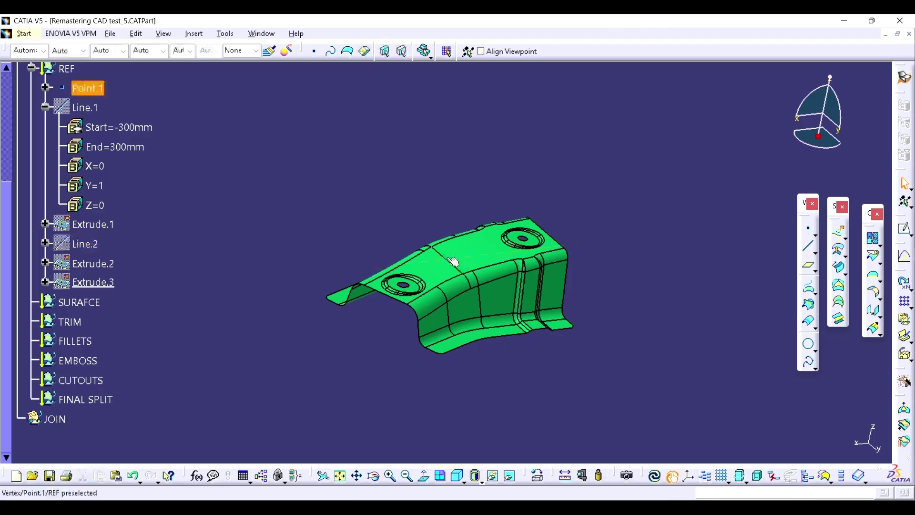
left_click(450, 260)
key("space")
Step: Make the SURAFCE set the in-work object and insert an ordered geometrical set inside it
middle_click_drag(449, 259, 525, 207)
scroll(524, 206, "up", 1)
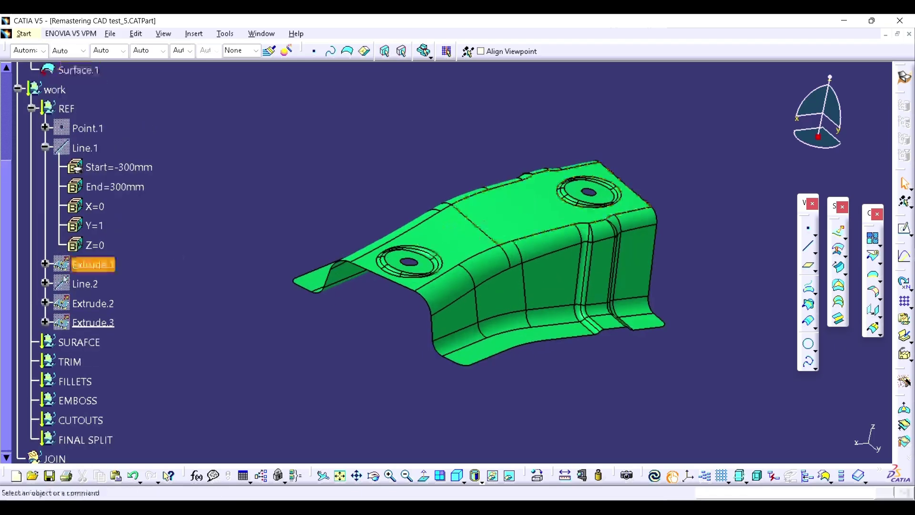
scroll(148, 239, "down", 4)
right_click(80, 182)
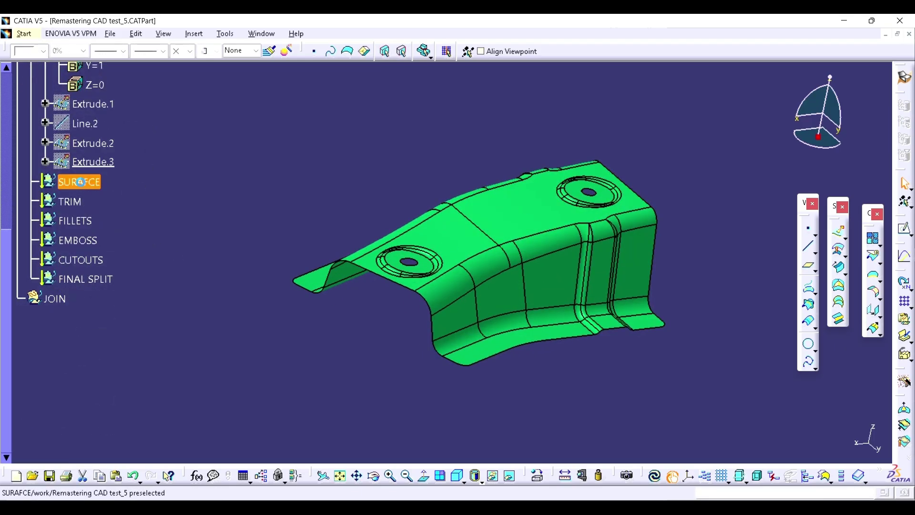
left_click(110, 266)
left_click(194, 34)
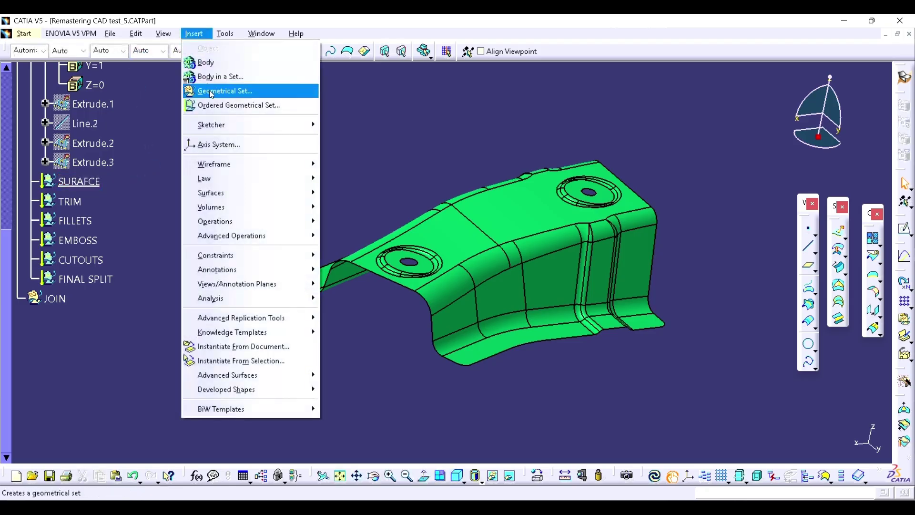
left_click(236, 106)
left_click(813, 442)
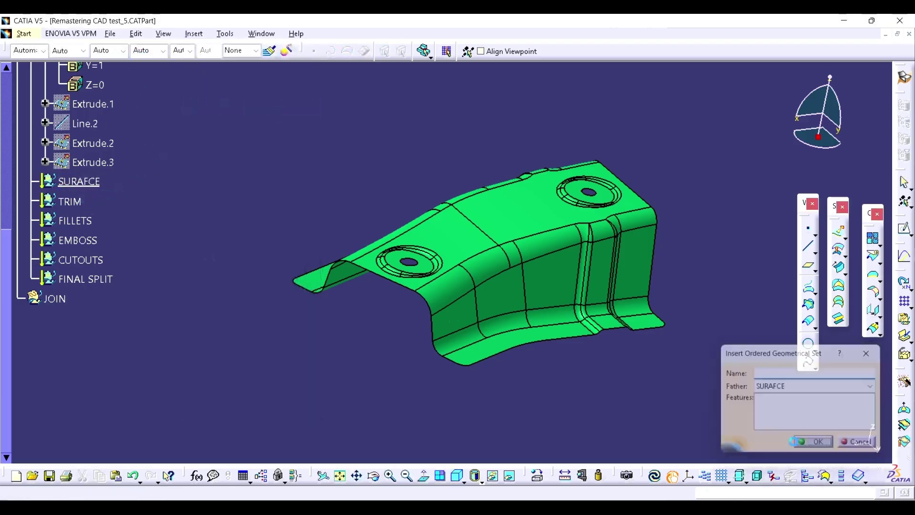
Step: Rename the new ordered geometrical set under SURAFCE as TOP
right_click(139, 205)
left_click(179, 257)
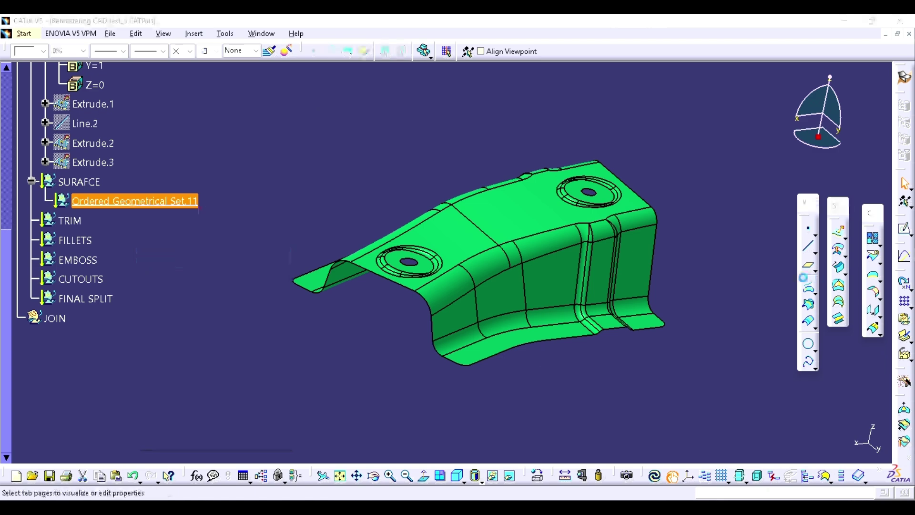
type("TOP")
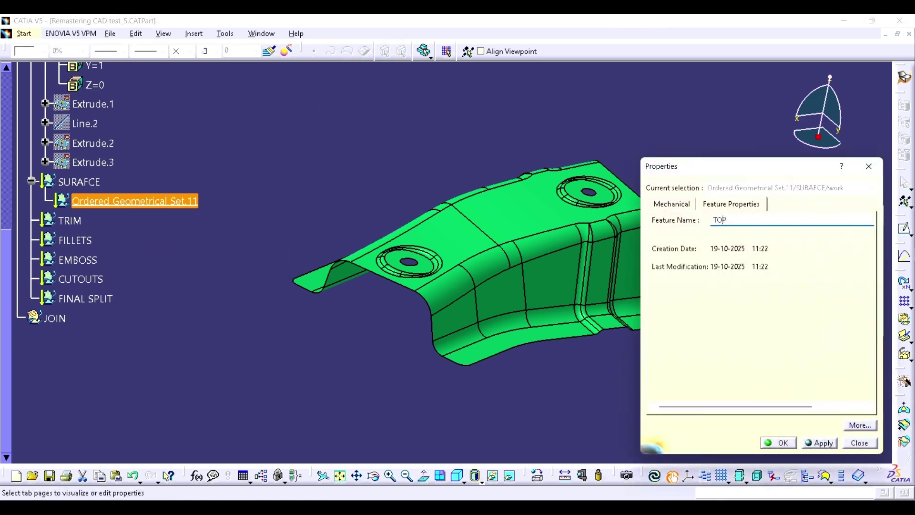
key("Return")
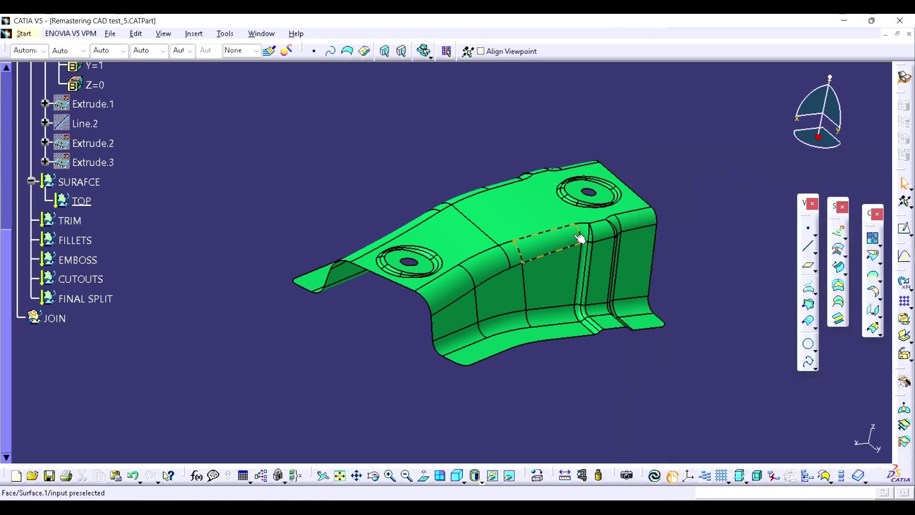
Step: Measure the curved top face of the imported part and check the adjoining sloped top face, without keeping the measurement
middle_click_drag(544, 247, 482, 323)
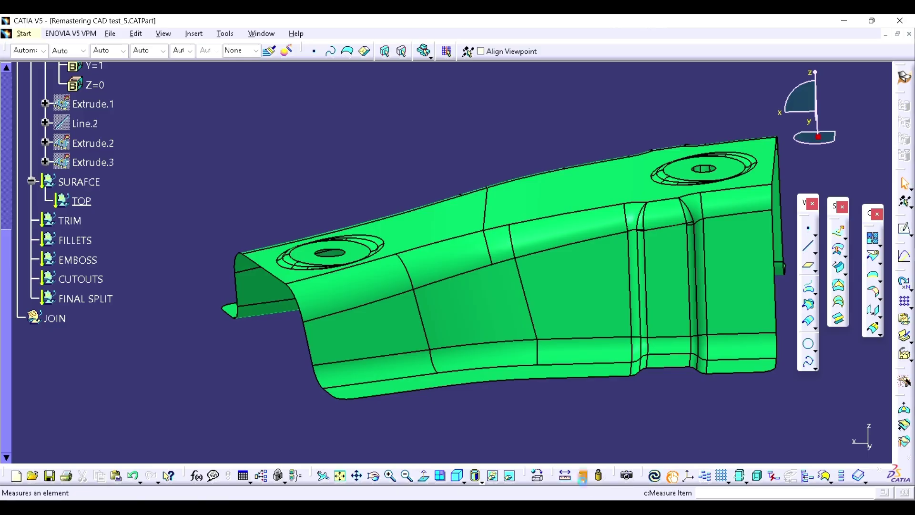
left_click(582, 476)
left_click(572, 193)
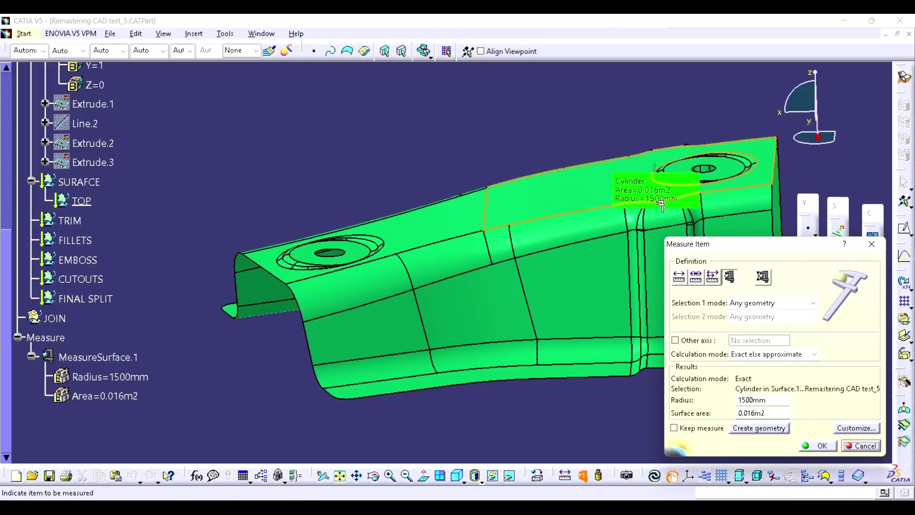
left_click(442, 223)
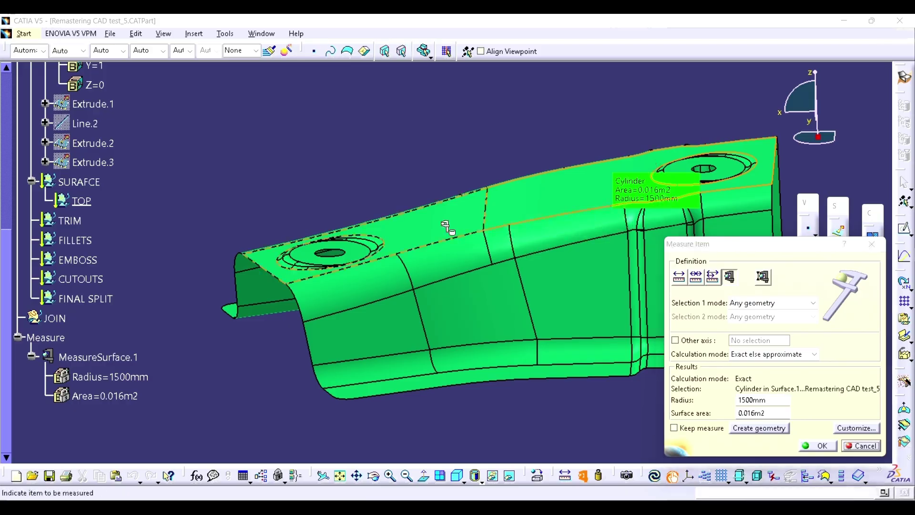
left_click(872, 243)
Step: Show the vertical reference surface built from the X-direction line, together with the origin point, for use as a sketch support
middle_click_drag(576, 211, 478, 267)
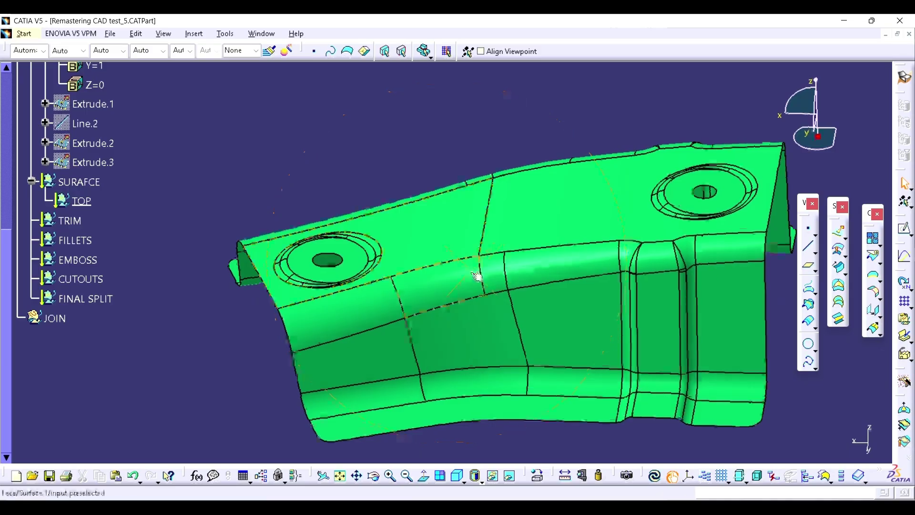
scroll(118, 226, "up", 3)
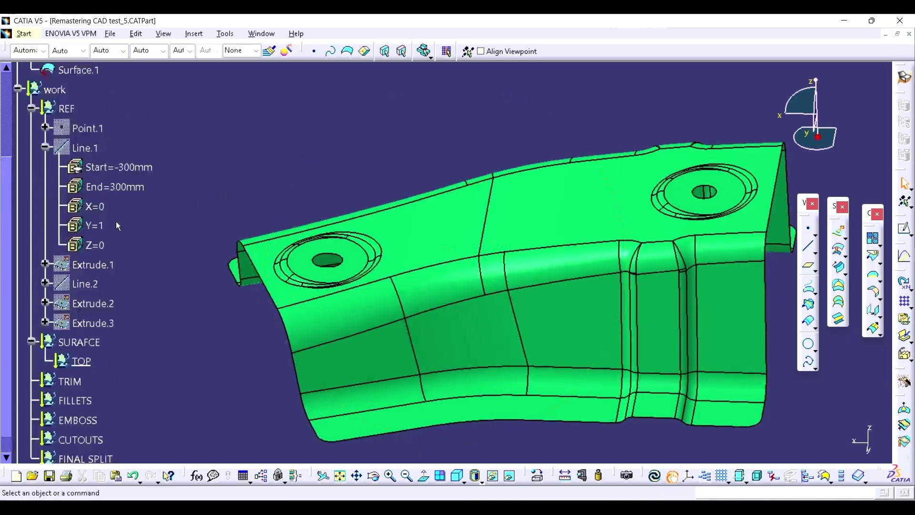
left_click(91, 264)
key("space")
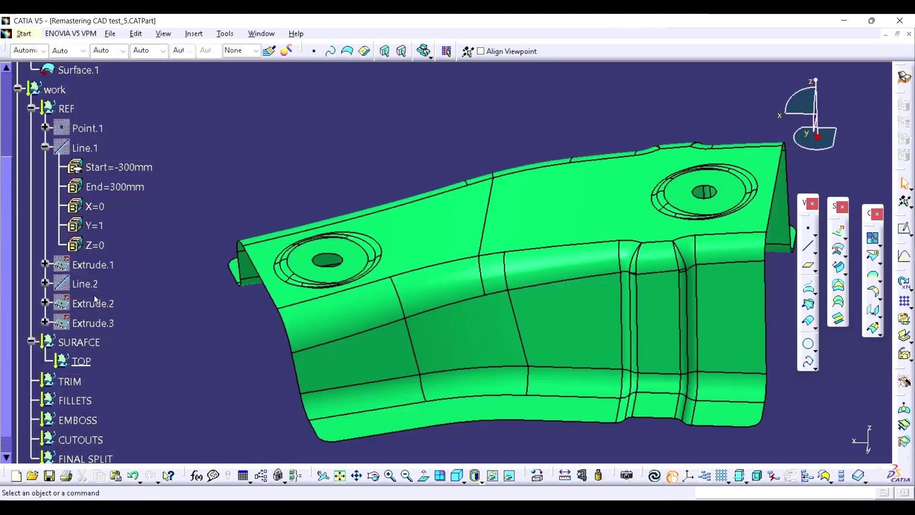
left_click(96, 304)
key("space")
left_click_drag(487, 239, 451, 259)
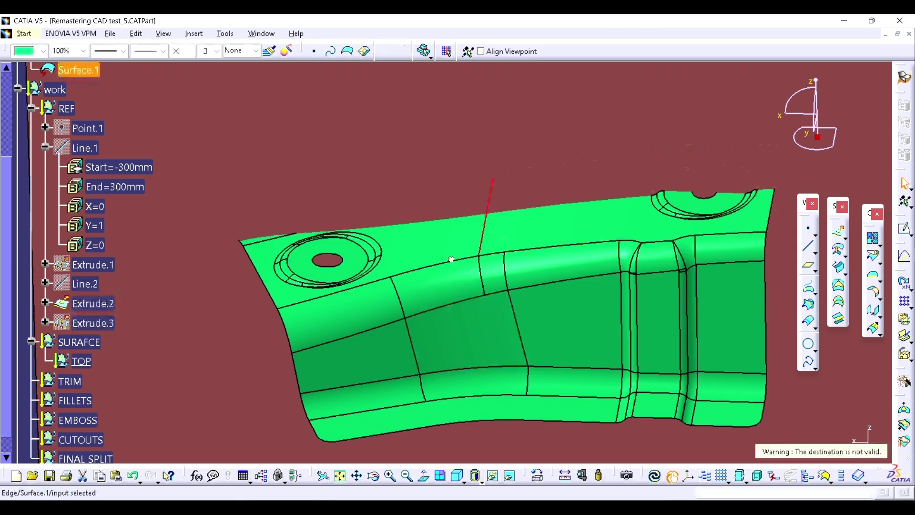
middle_click_drag(453, 252, 602, 302)
left_click(602, 302)
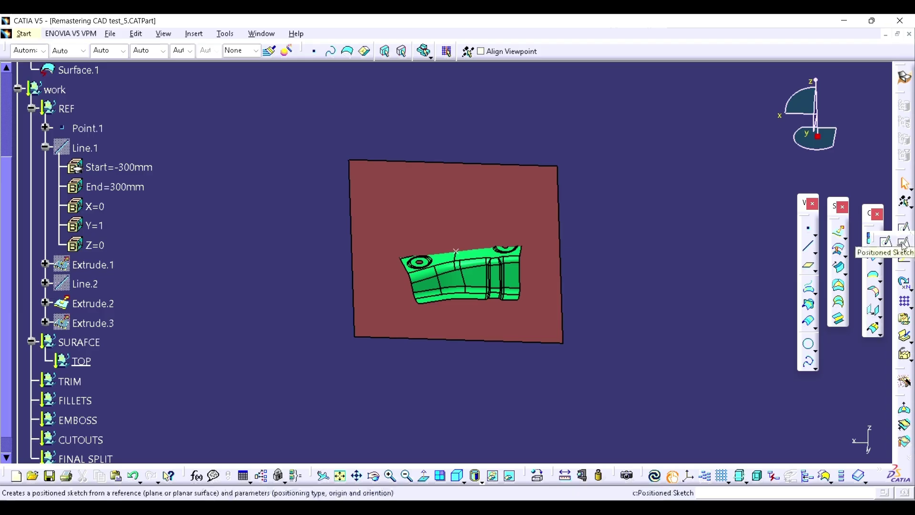
Step: Create a positioned sketch on the vertical reference surface, with the H direction reversed and the origin set as the projection of Point.1
left_click(903, 243)
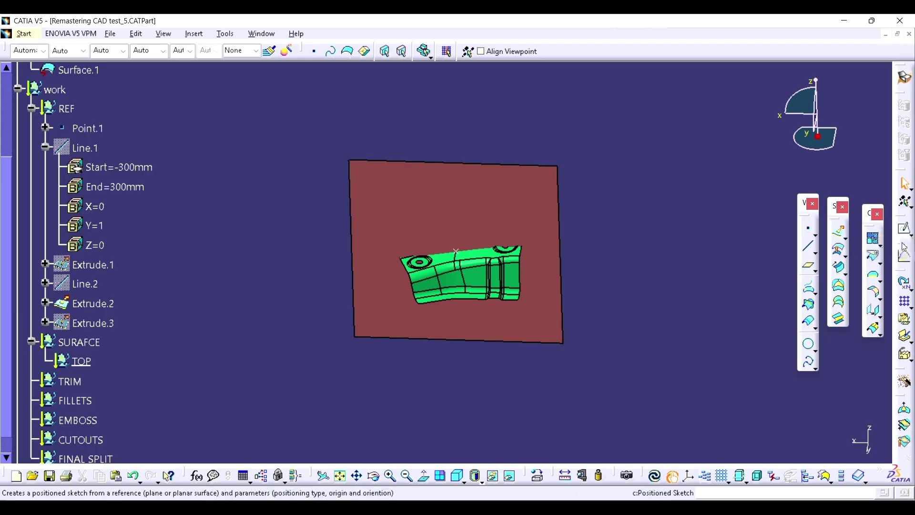
left_click(486, 206)
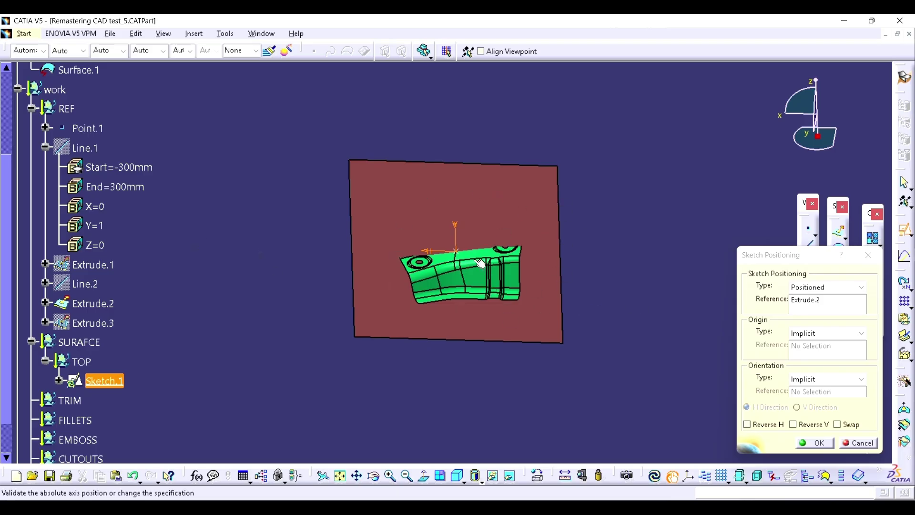
middle_click_drag(480, 264, 466, 228)
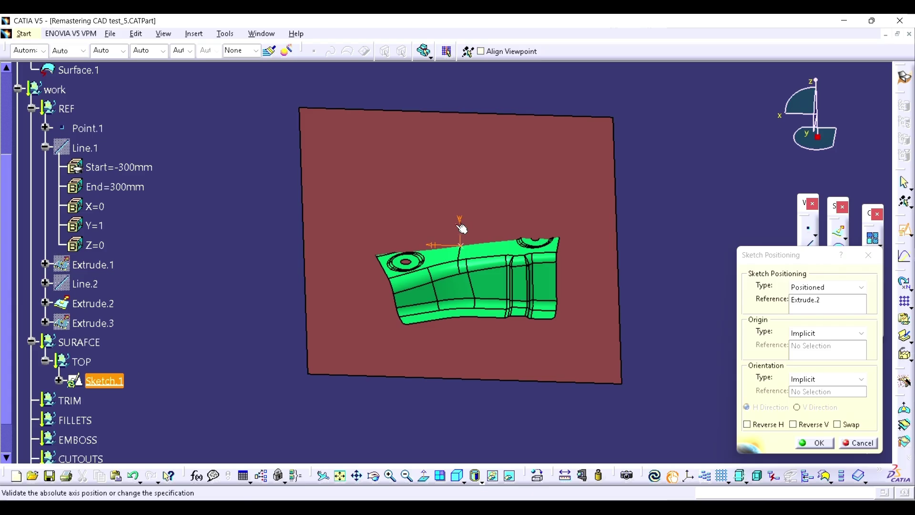
left_click(762, 427)
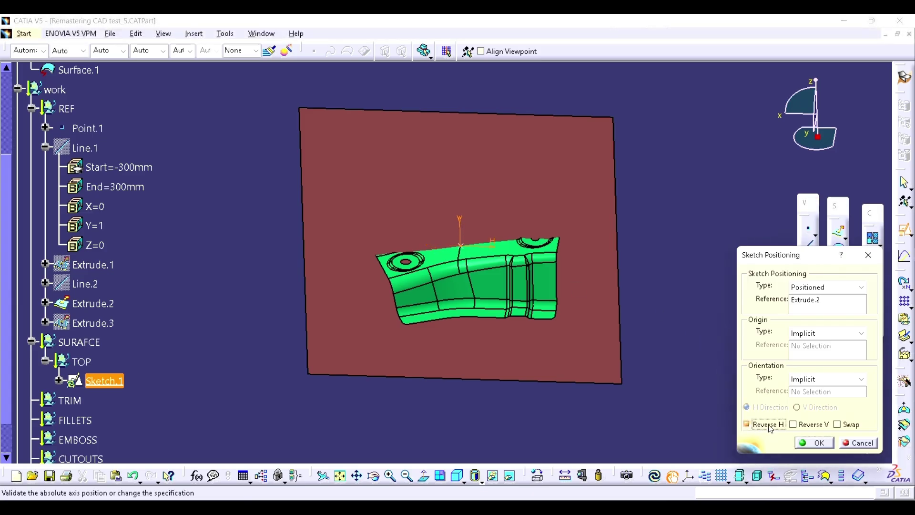
left_click(819, 332)
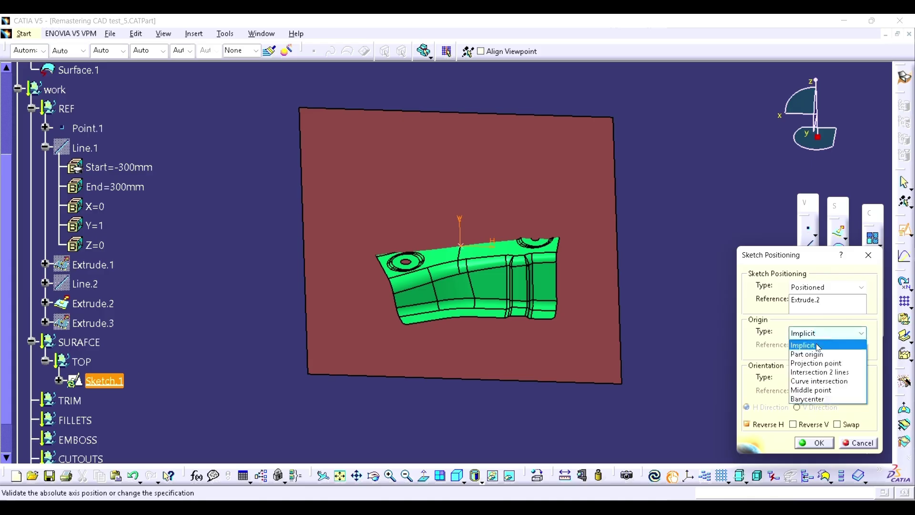
left_click(810, 363)
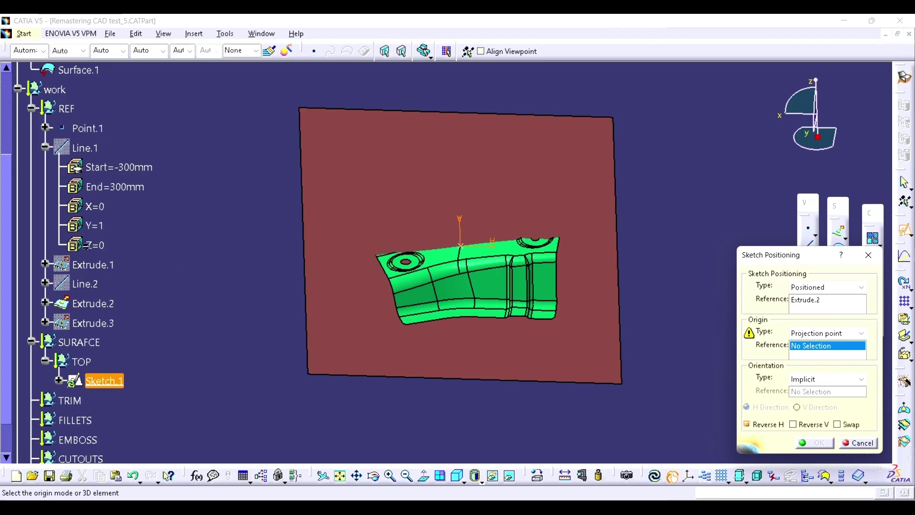
left_click(87, 130)
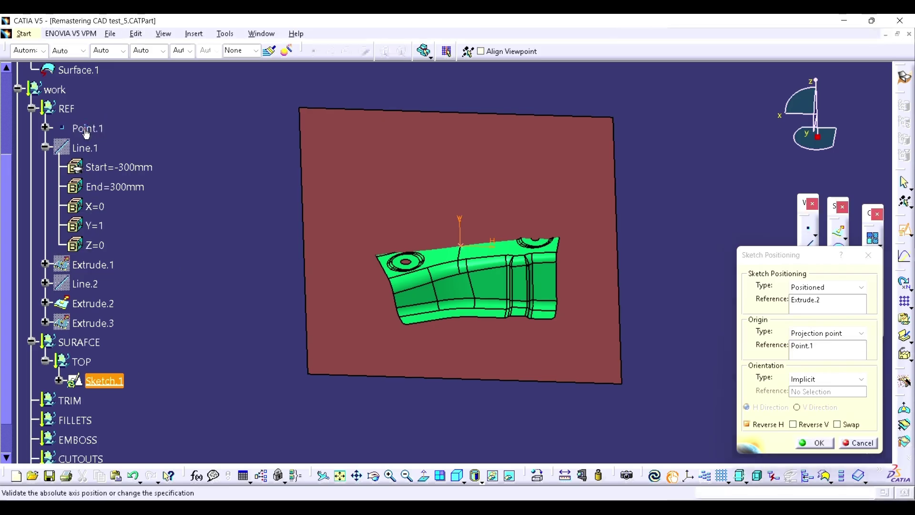
left_click(815, 443)
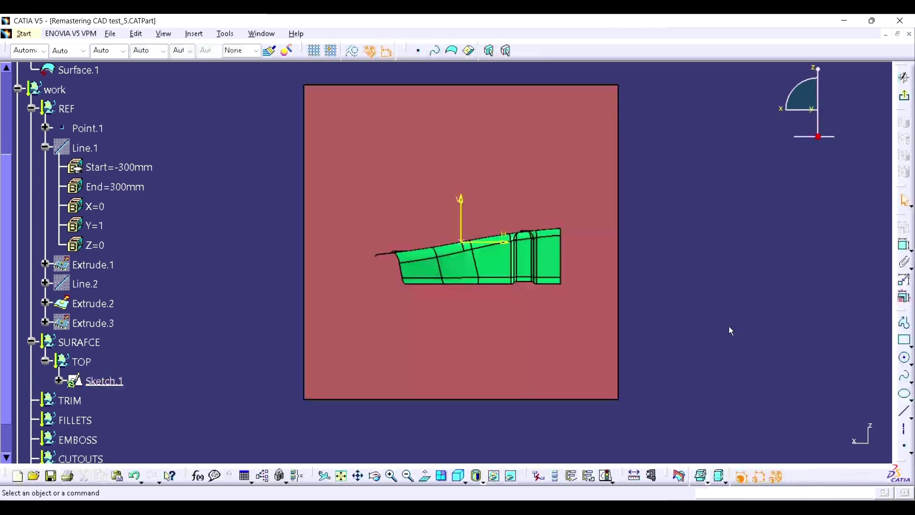
Step: Sketch a profile above the part: a horizontal line followed by two tangent arcs forming an S-curve
middle_click_drag(508, 285, 559, 235)
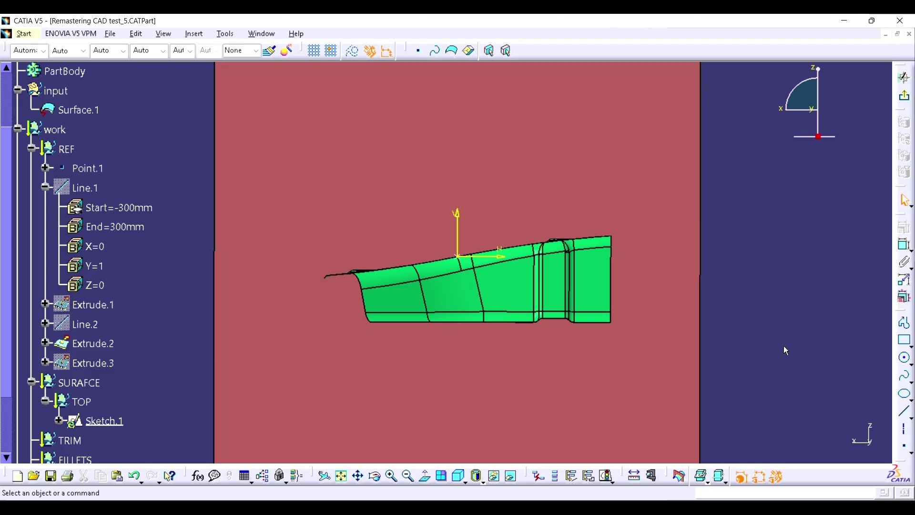
left_click(904, 323)
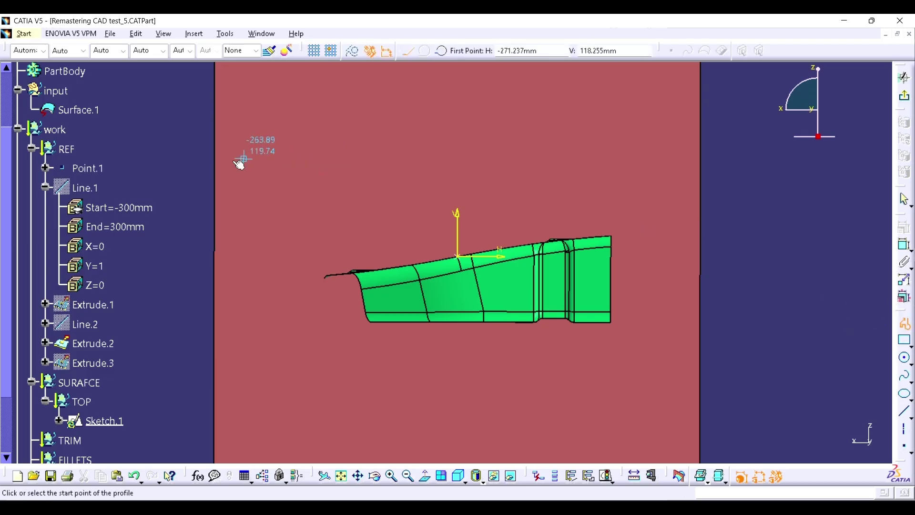
left_click(196, 149)
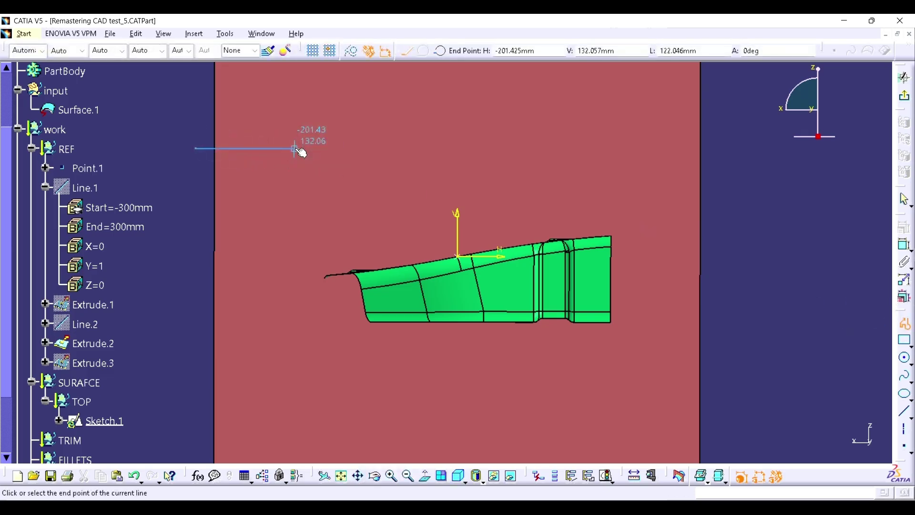
left_click(295, 148)
left_click_drag(429, 124, 446, 115)
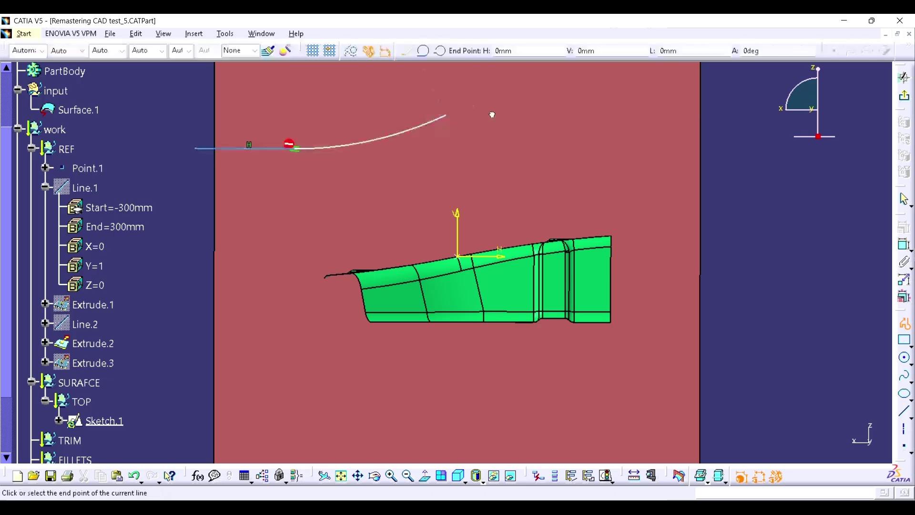
left_click(613, 99)
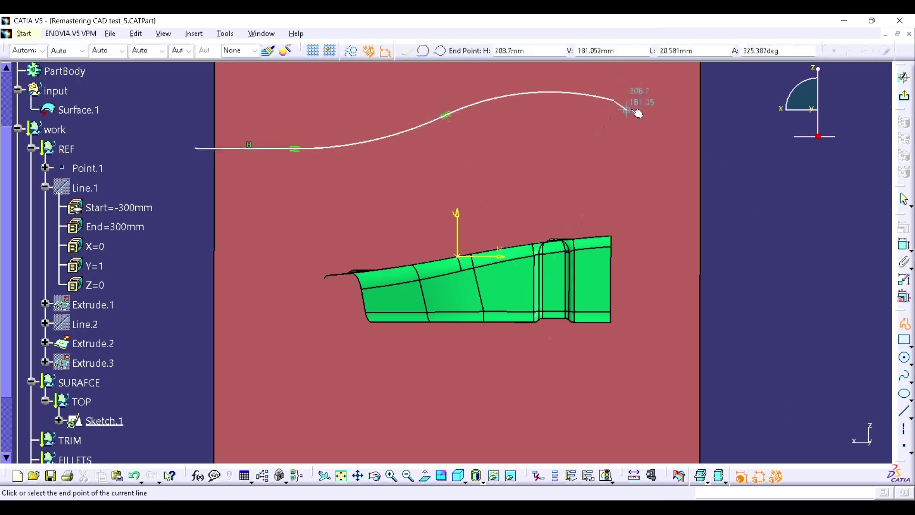
key("Escape")
key("Escape")
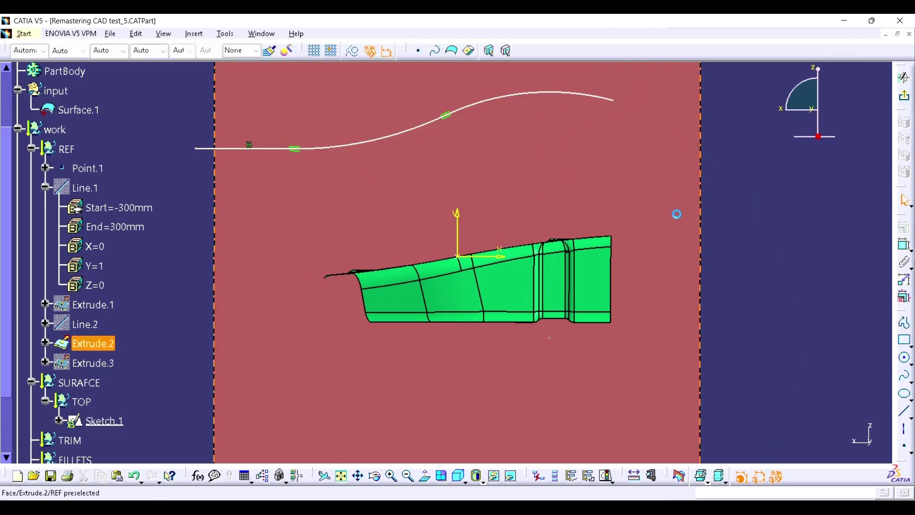
left_click(903, 248)
mouse_move(517, 281)
middle_mouse_down()
mouse_move(518, 297)
mouse_move(556, 247)
mouse_move(567, 247)
mouse_move(506, 156)
middle_mouse_up()
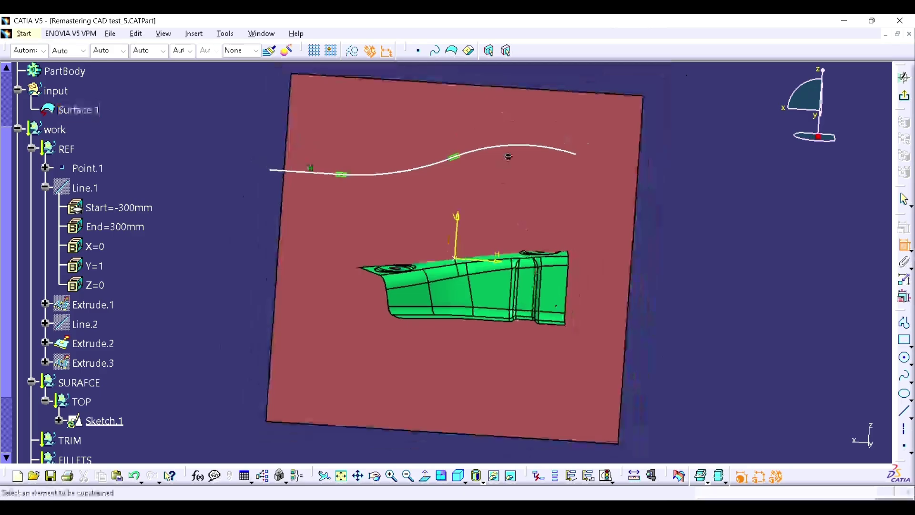
left_click(535, 146)
right_click(631, 206)
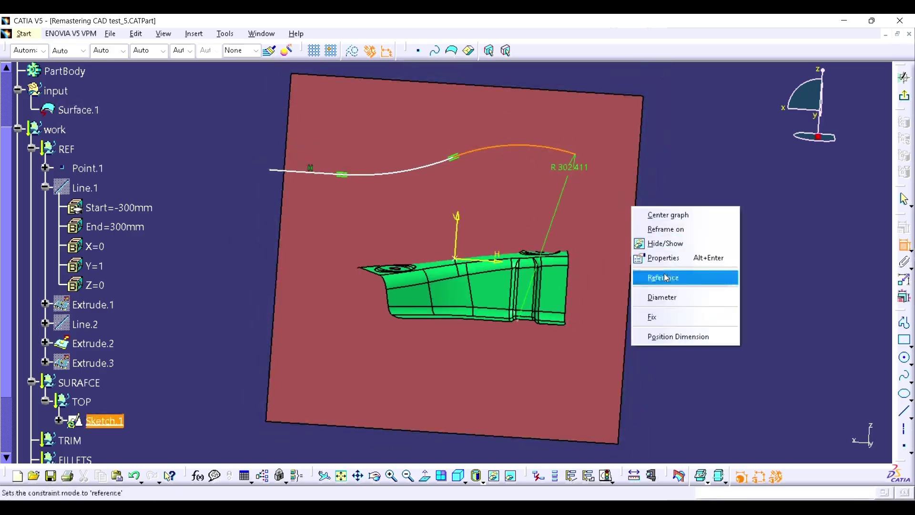
left_click(666, 277)
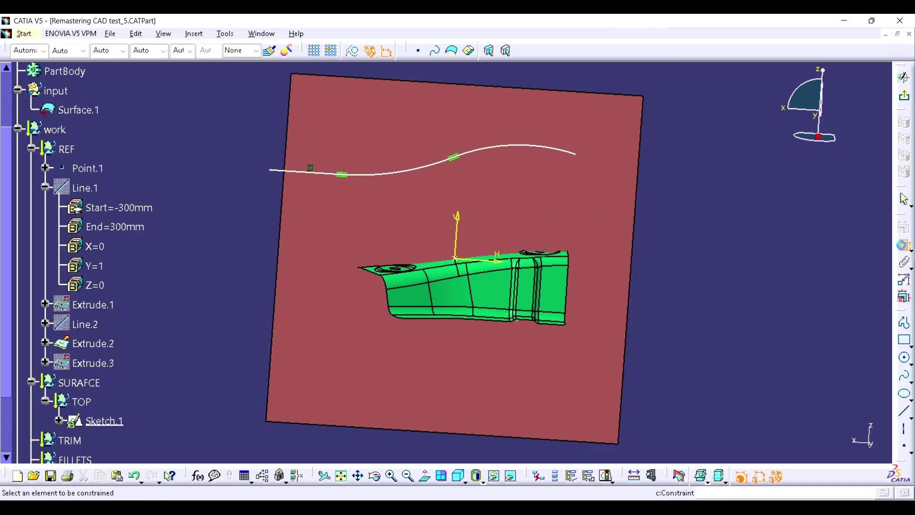
Step: Constrain the middle arc of the profile to coincide with the curved top edge of the imported surface
left_click(431, 168)
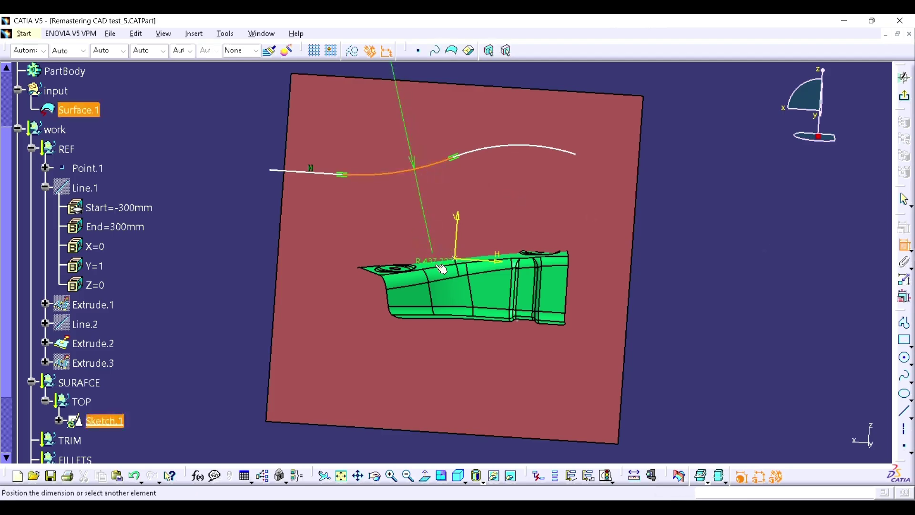
left_click(439, 271)
right_click(662, 263)
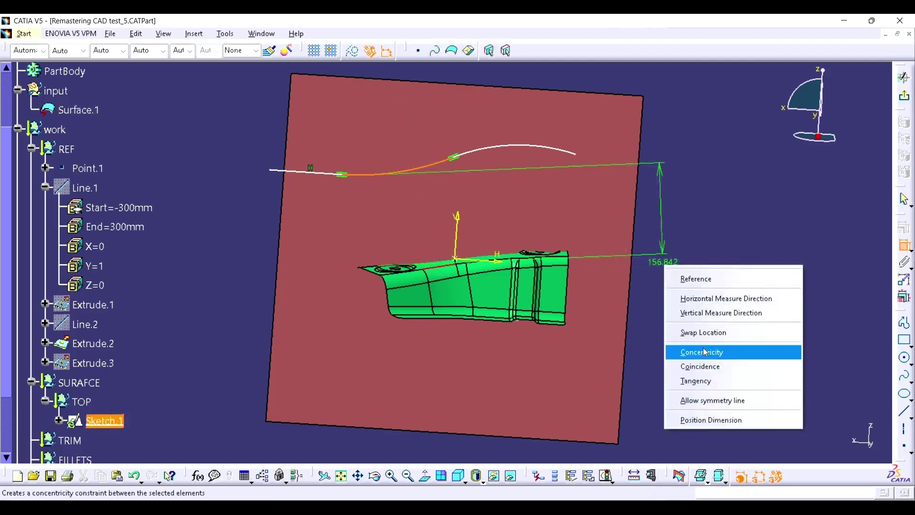
left_click(703, 366)
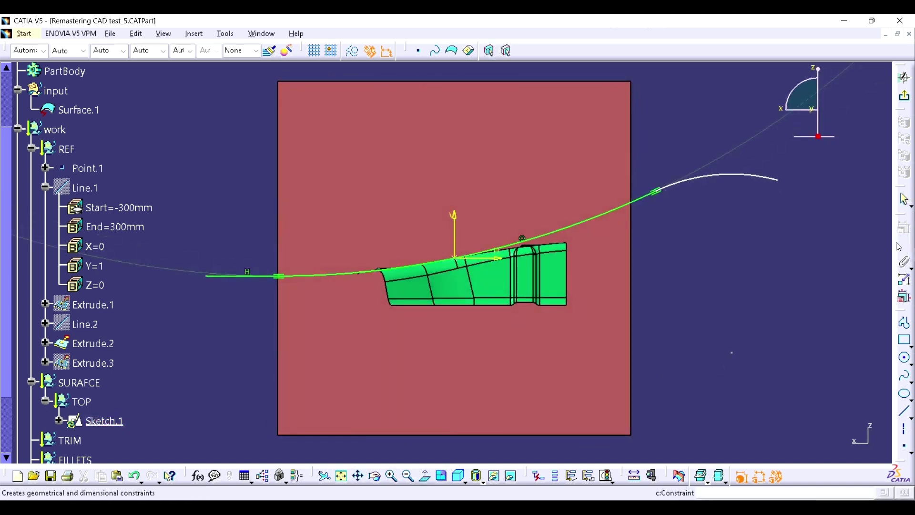
Step: Dimension the end arc's radius and set it to 1500 mm
left_click(713, 177)
left_click(718, 220)
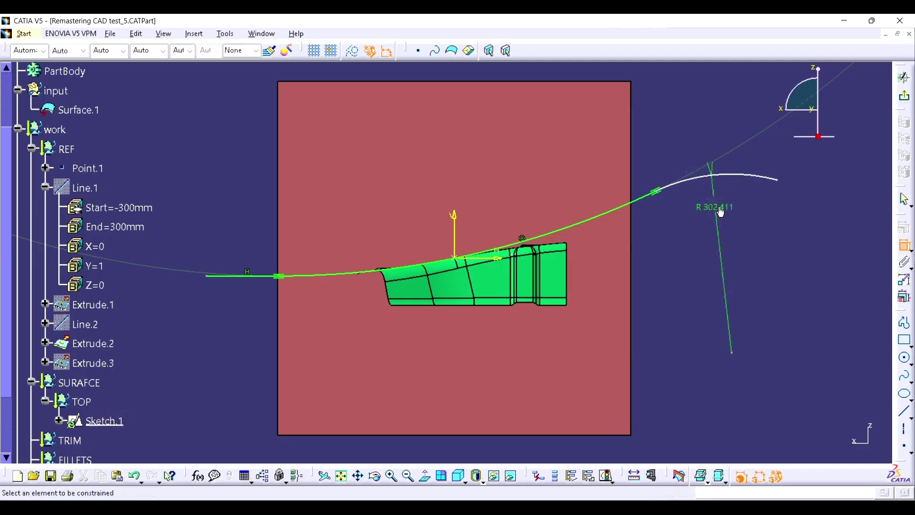
double_click(720, 209)
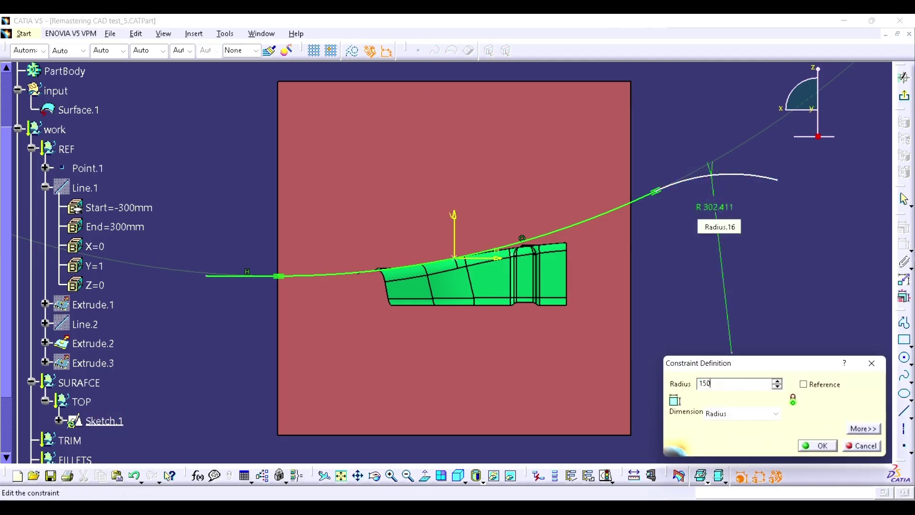
key("Return")
Step: Move the junction of the two arcs toward the part and constrain it 0 mm from the sketch's vertical axis
middle_click_drag(696, 228, 718, 184, "ctrl")
left_click_drag(747, 166, 563, 226)
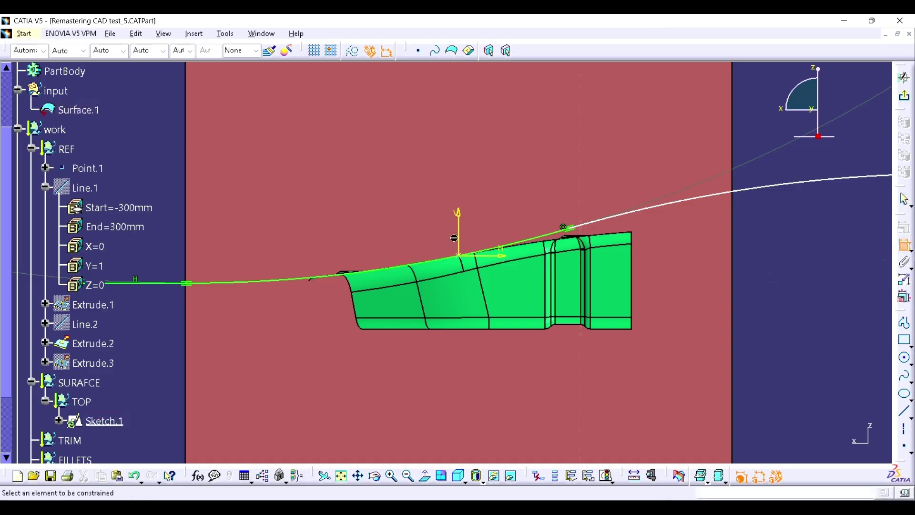
left_click(454, 237)
left_click(564, 228)
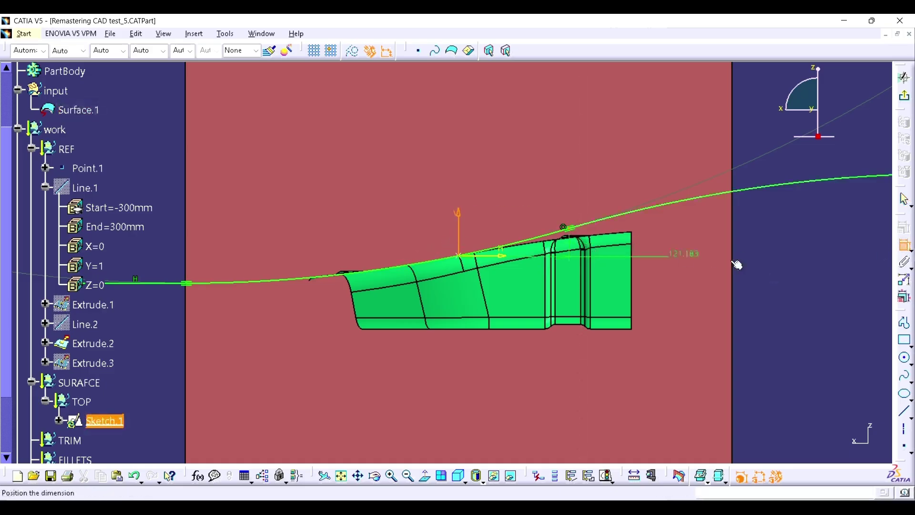
double_click(813, 257)
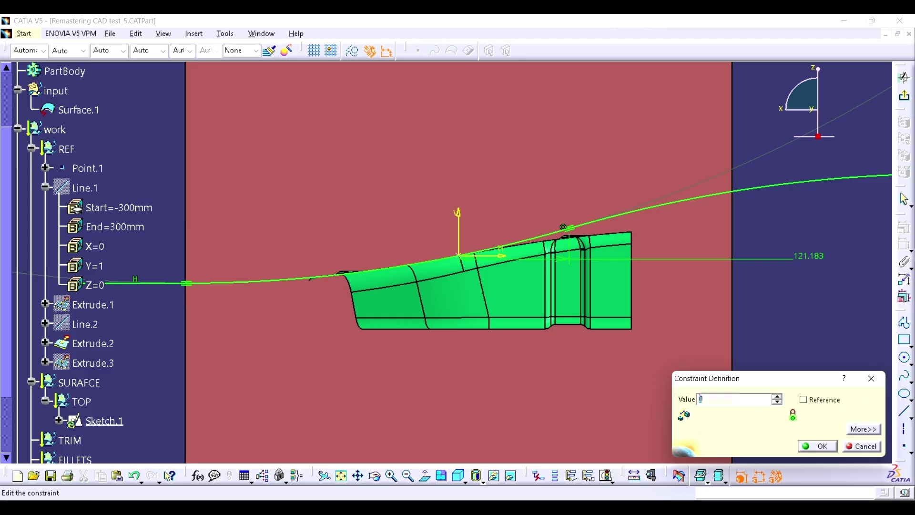
type("0")
key("Return")
Step: Delete the coincidence constraint between the middle arc and the imported surface from the sketch's constraints
mouse_move(756, 289)
middle_mouse_down()
mouse_move(722, 318)
mouse_move(731, 243)
middle_mouse_up()
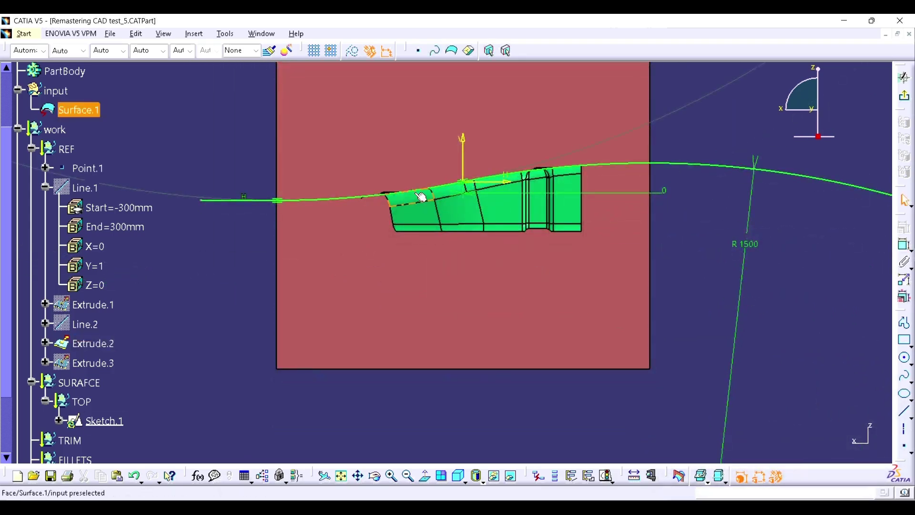
scroll(40, 398, "down", 2)
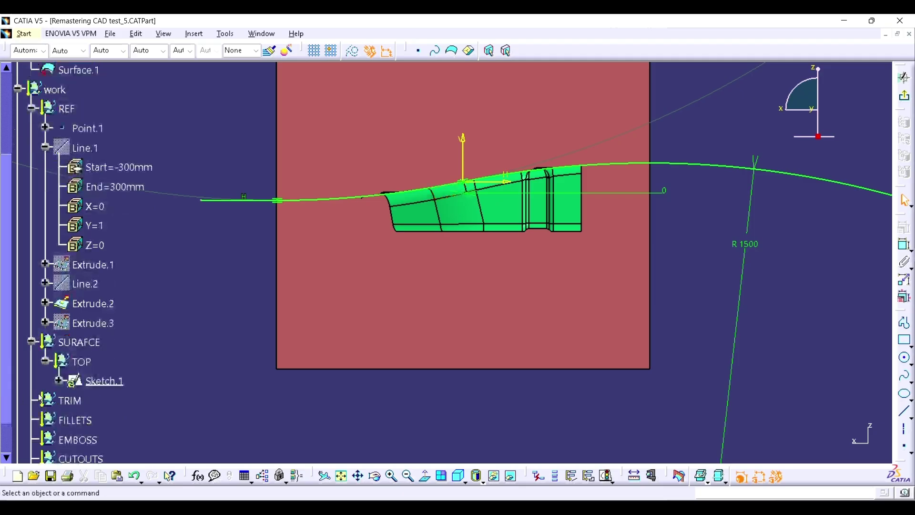
left_click(58, 380)
left_click(74, 438)
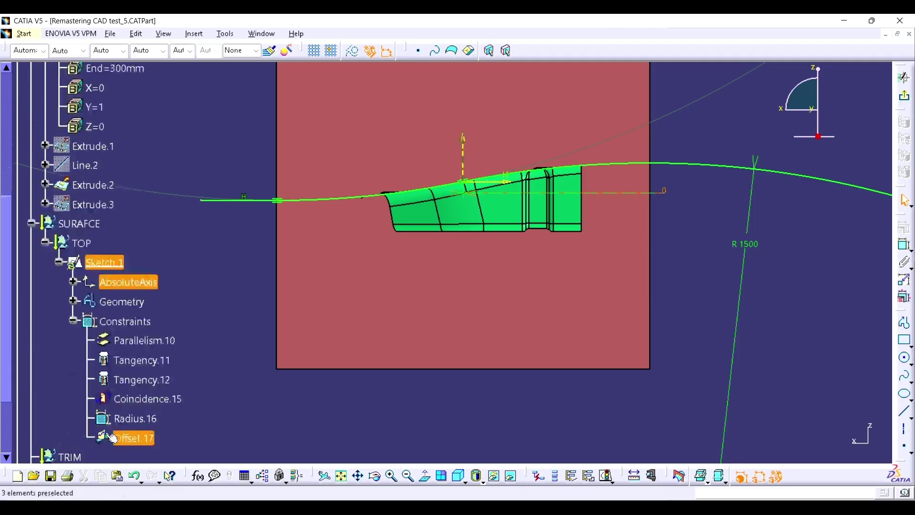
right_click(140, 400)
left_click(178, 368)
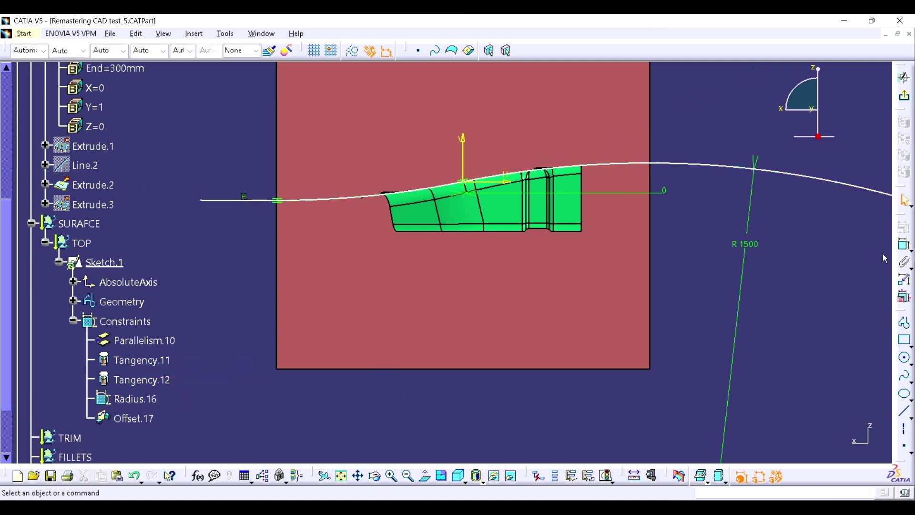
Step: Dimension the middle arc's radius and set it to 1500 mm
left_click(379, 197)
left_click(388, 394)
double_click(389, 397)
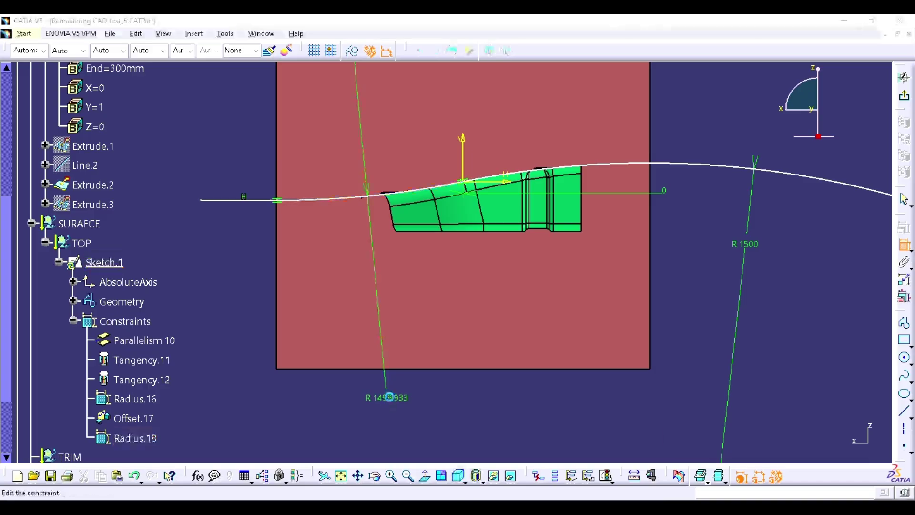
type("1500mm")
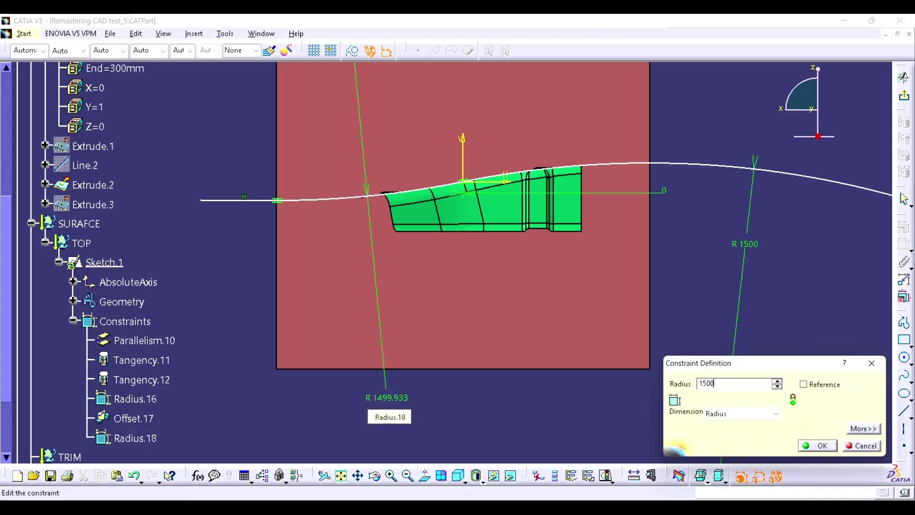
left_click(822, 447)
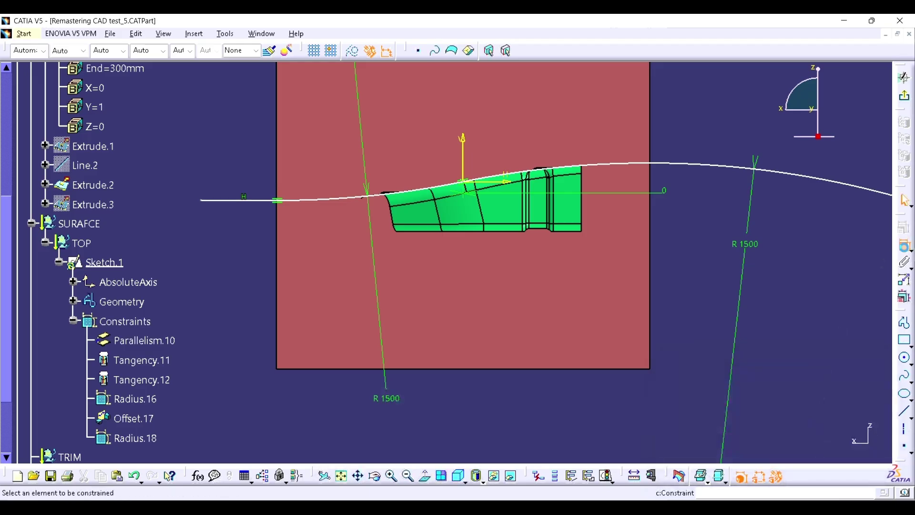
Step: Dimension the horizontal distance between the sketch's vertical axis and the center of the middle arc
middle_click_drag(533, 230, 400, 202)
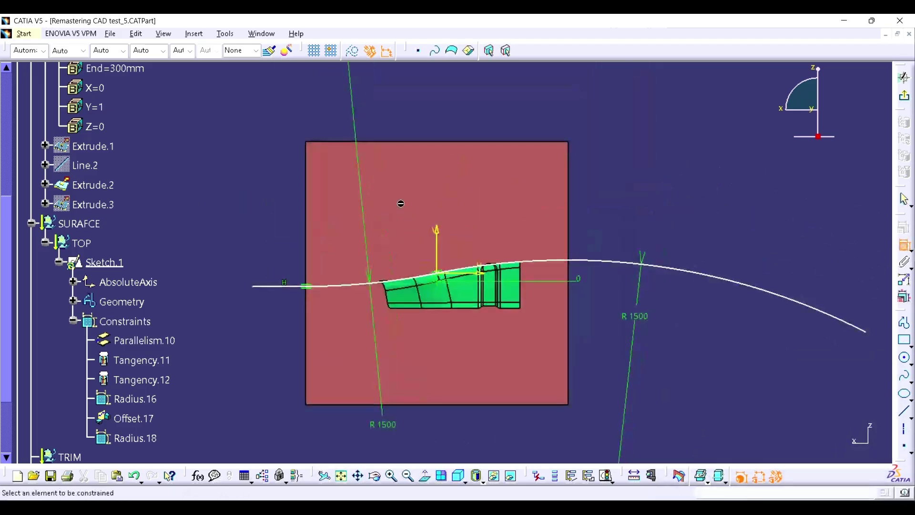
left_click(440, 238)
middle_click_drag(490, 207, 490, 239)
middle_click(446, 176)
middle_click_drag(419, 153, 433, 183)
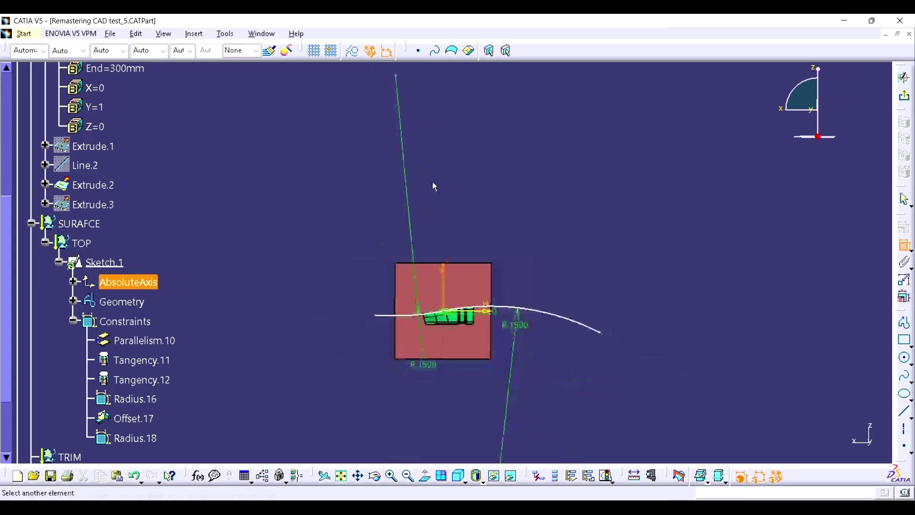
left_click(402, 79)
left_click(475, 95)
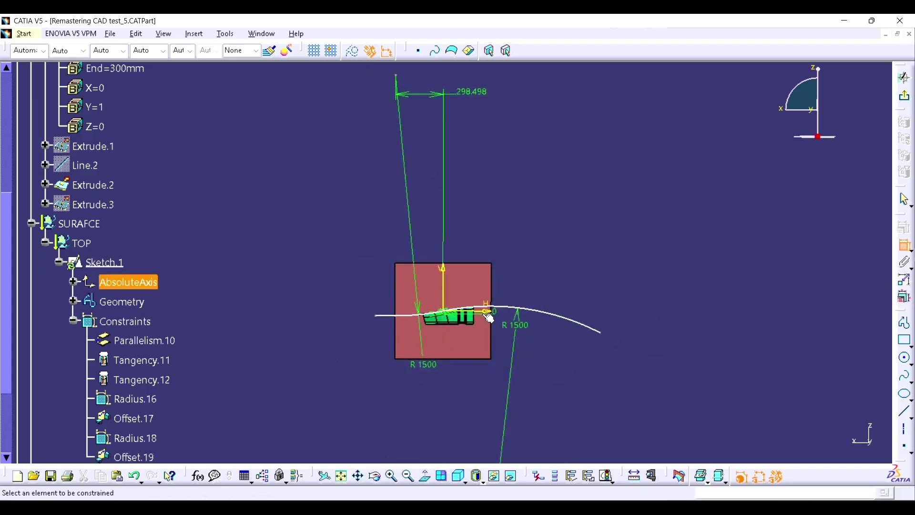
Step: Dimension the vertical distance between the middle arc's center and the sketch's horizontal axis, and exit the sketch
left_click(397, 76)
left_click(341, 95)
middle_click_drag(581, 257, 633, 143)
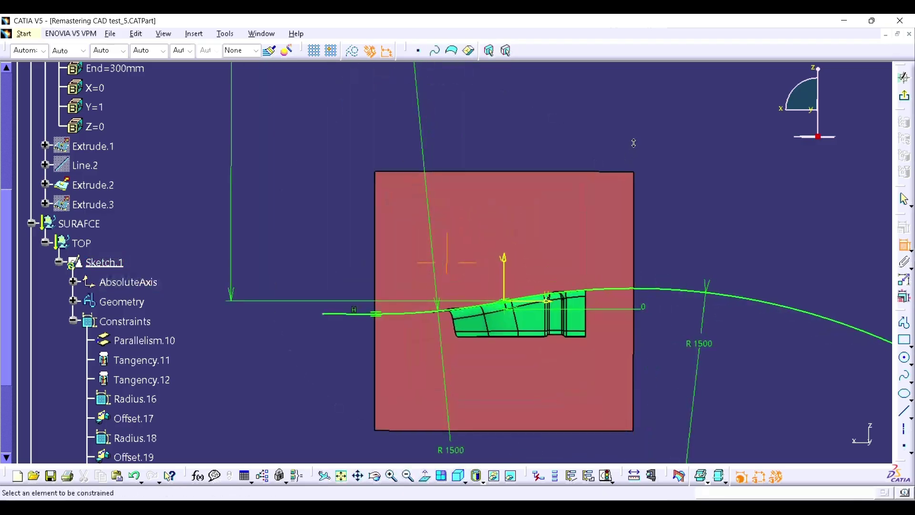
mouse_move(583, 158)
middle_mouse_down()
mouse_move(564, 138)
mouse_move(499, 121)
middle_mouse_up()
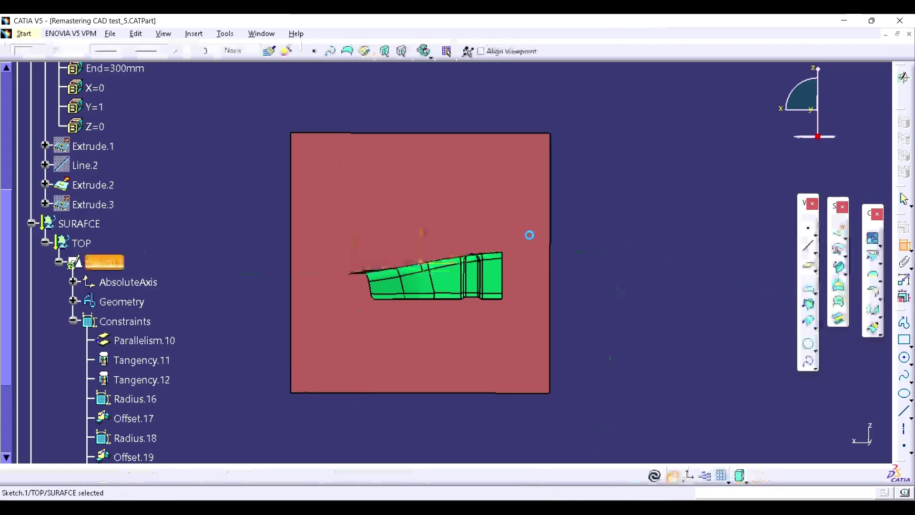
Step: Extrude the profile sketch as a surface 300 mm to each side, using the default direction normal to the sketch
left_click(839, 232)
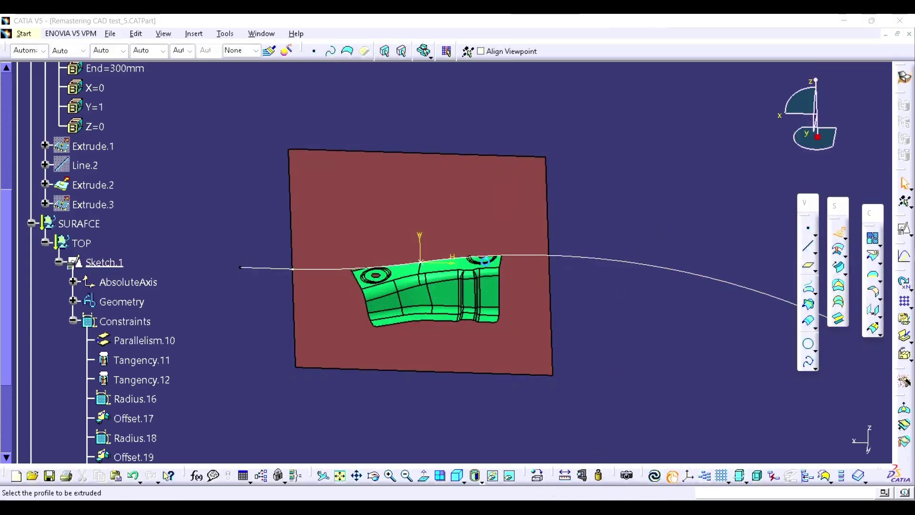
left_click(579, 263)
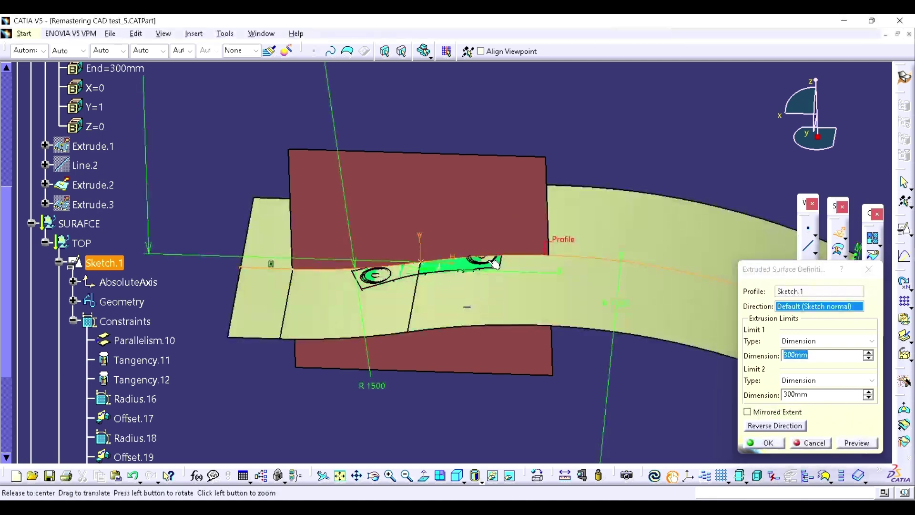
middle_click_drag(579, 264, 553, 279)
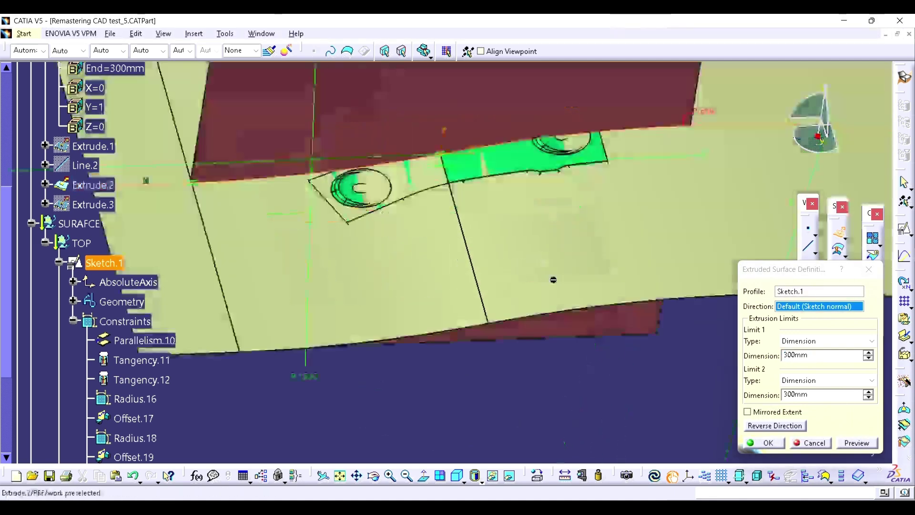
left_click(765, 442)
middle_click_drag(586, 202, 476, 224)
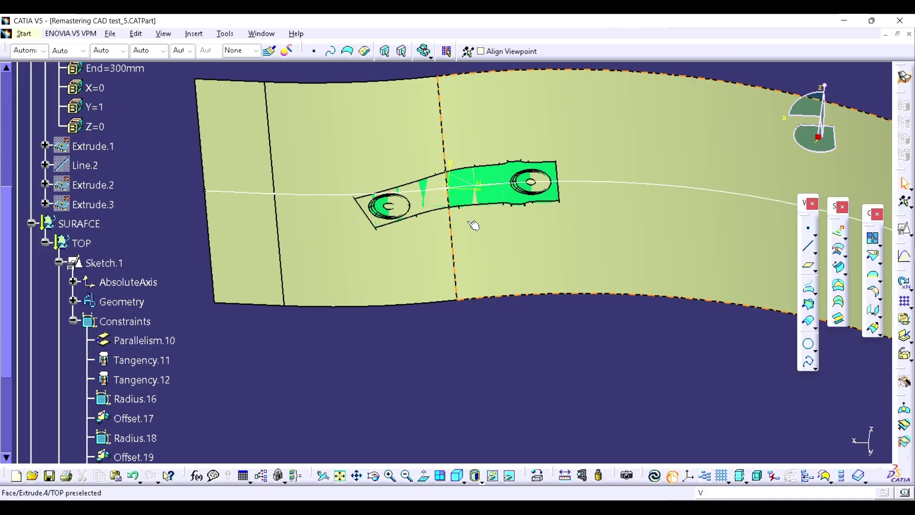
Step: Collapse the profile sketch in the TOP set and hide both the sketch and its extruded surface
scroll(79, 208, "down", 2)
left_click(74, 201)
left_click(58, 142)
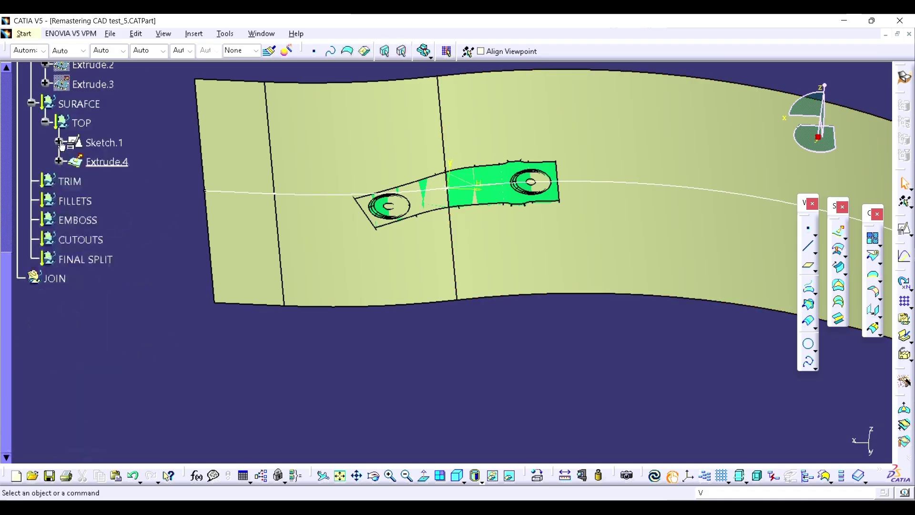
left_click(104, 143)
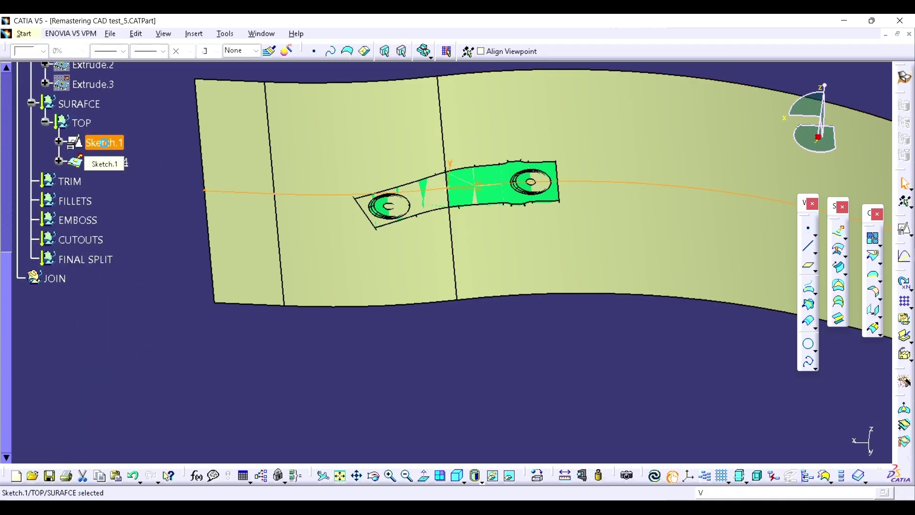
mouse_move(429, 277)
middle_mouse_down()
mouse_move(456, 202)
mouse_move(908, 294)
middle_mouse_up()
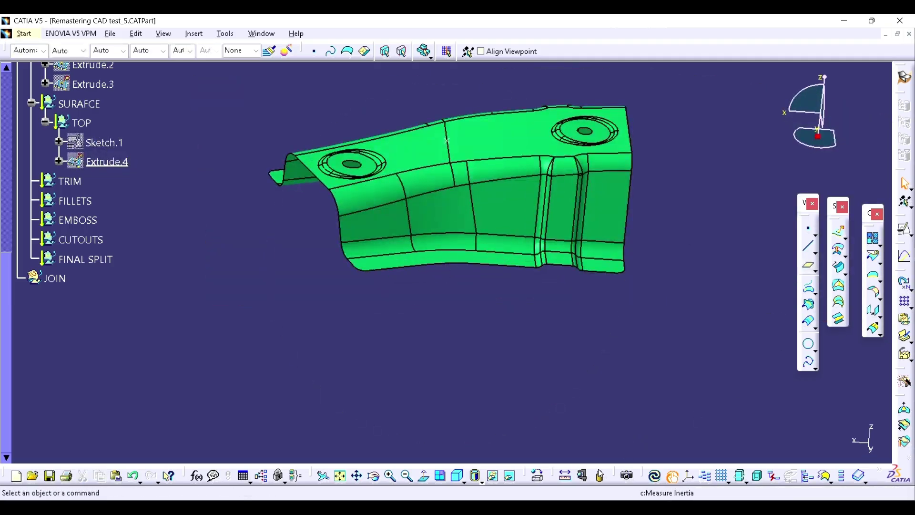
Step: Measure the top face of the imported surface on the side of the vertical ribs, and close the measurement
left_click(583, 475)
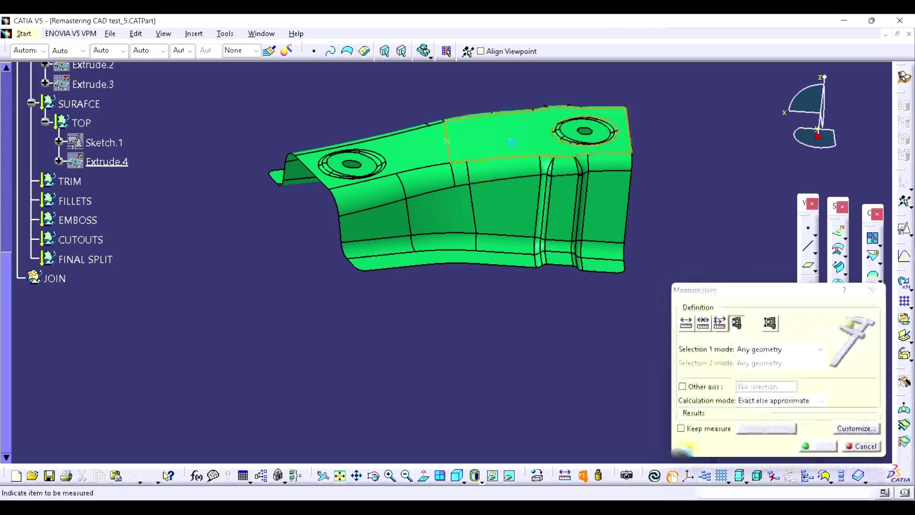
left_click(521, 136)
middle_click_drag(522, 136, 478, 371)
left_click(871, 243)
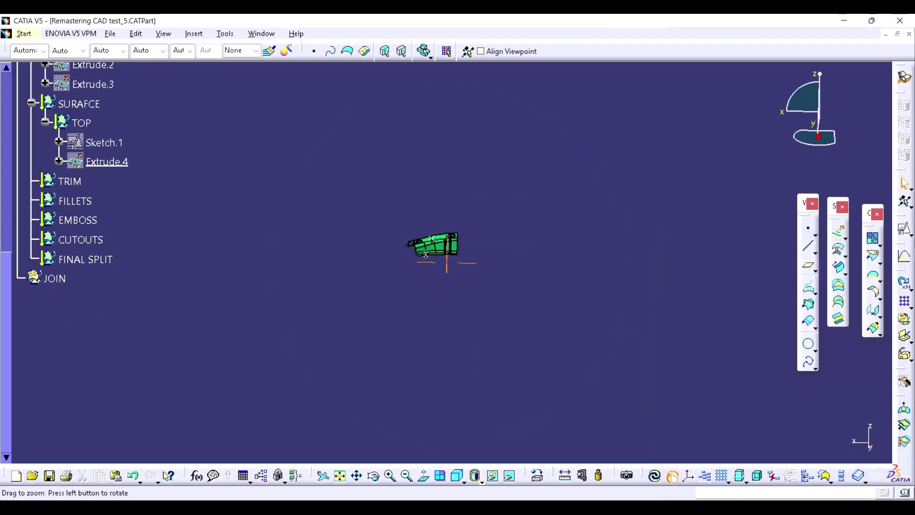
middle_click_drag(449, 258, 428, 347)
Step: Check the reference surface Extrude.3 in the REF set, hide it again and show Extrude.2 instead
scroll(92, 184, "up", 6)
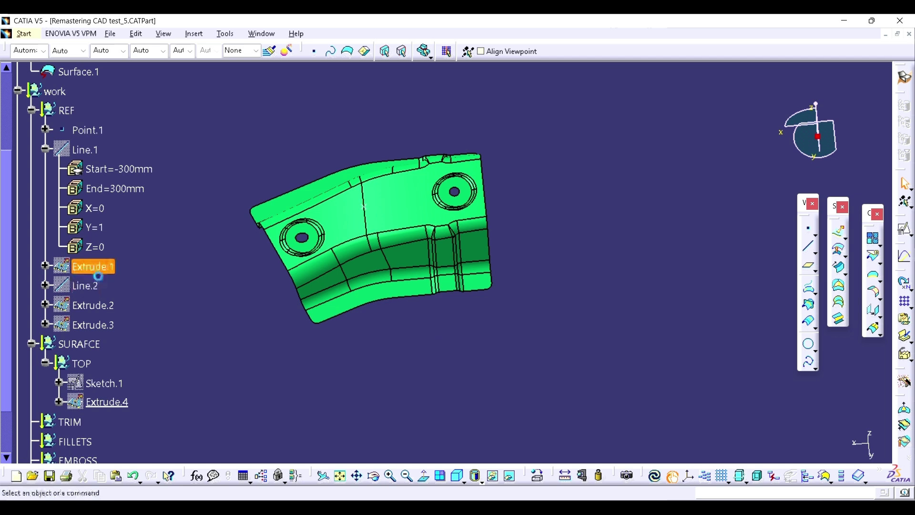
left_click(92, 324)
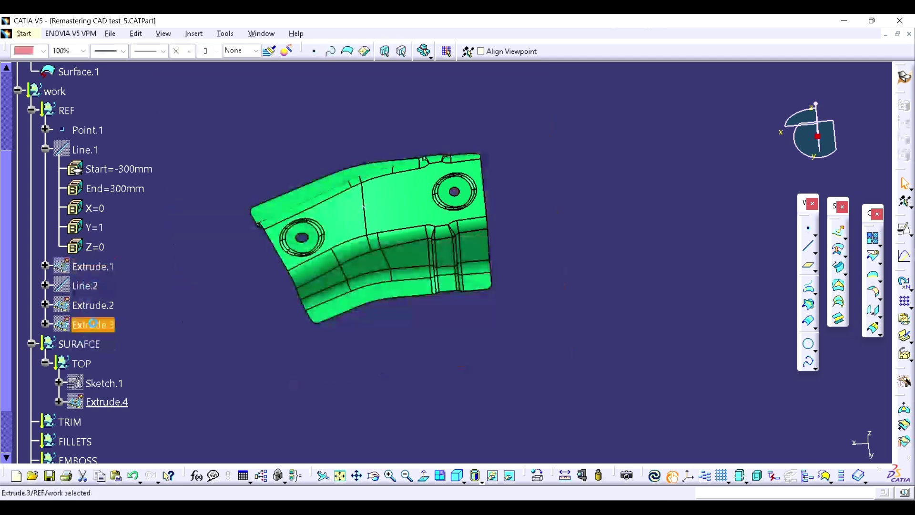
key("space")
left_click(98, 325)
key("space")
left_click(105, 308)
key("space")
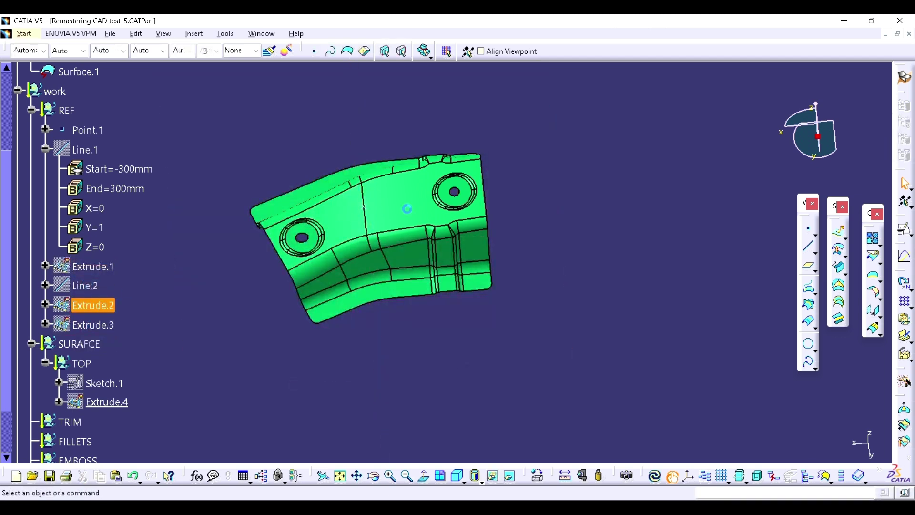
Step: Intersect the imported Surface.1 with the reference surface Extrude.2, keeping all the sub-elements
middle_click_drag(407, 217, 427, 217)
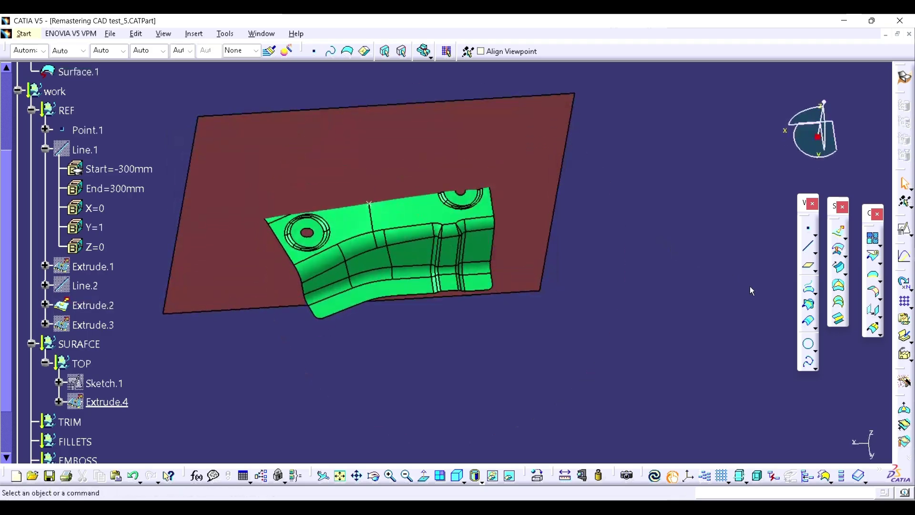
left_click(808, 306)
left_click(409, 210)
left_click(424, 179)
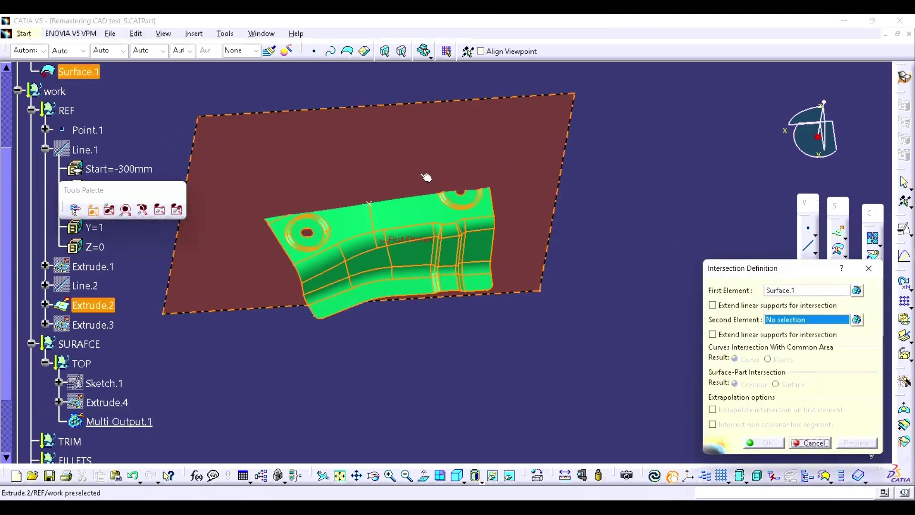
left_click(764, 443)
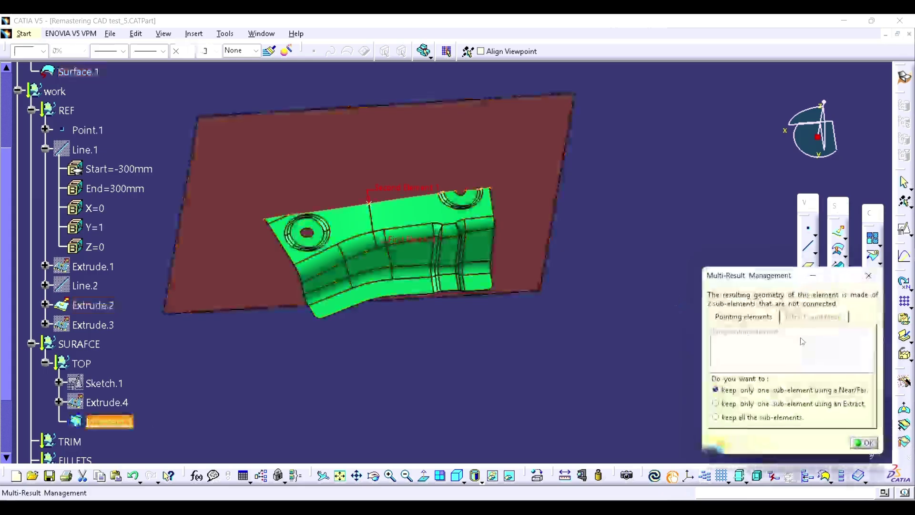
left_click(865, 443)
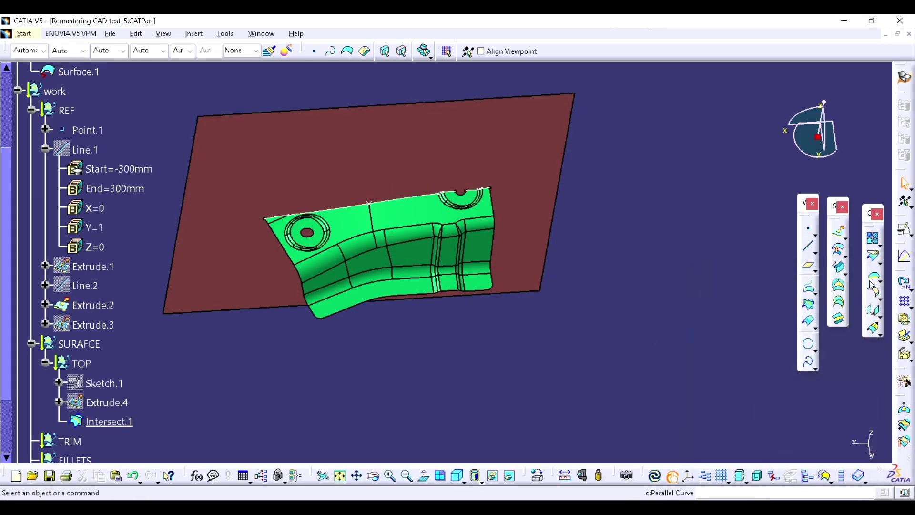
Step: Extract the two top arc edges on either side of the junction from the intersection curve, without propagation
left_click(873, 276)
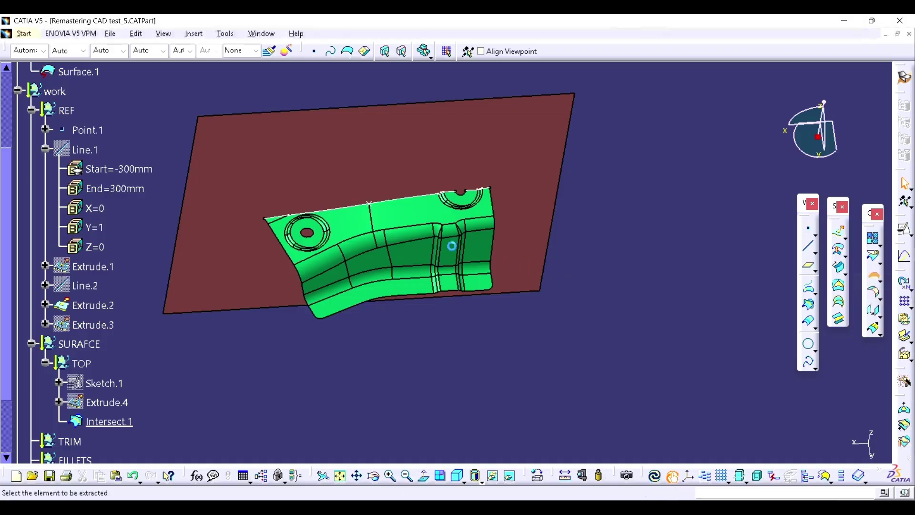
left_click(413, 198)
middle_click_drag(420, 236, 479, 229)
left_click(858, 373)
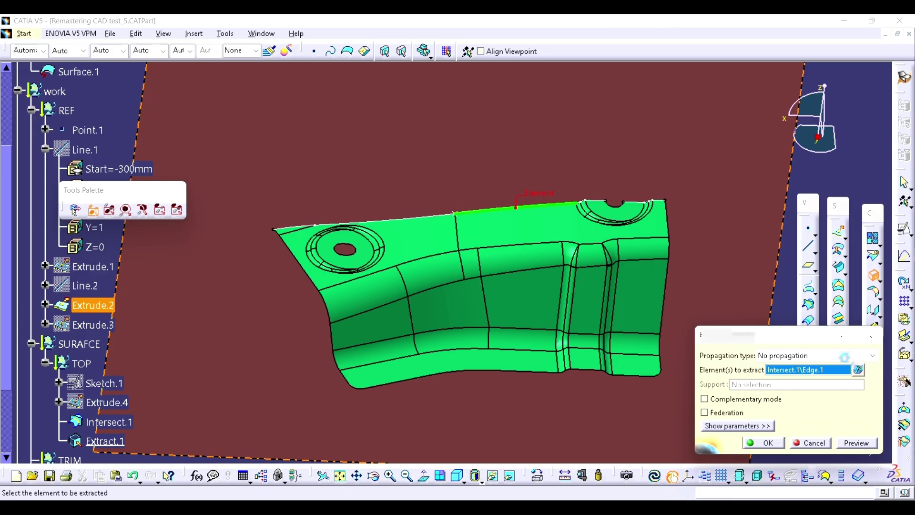
left_click(402, 219)
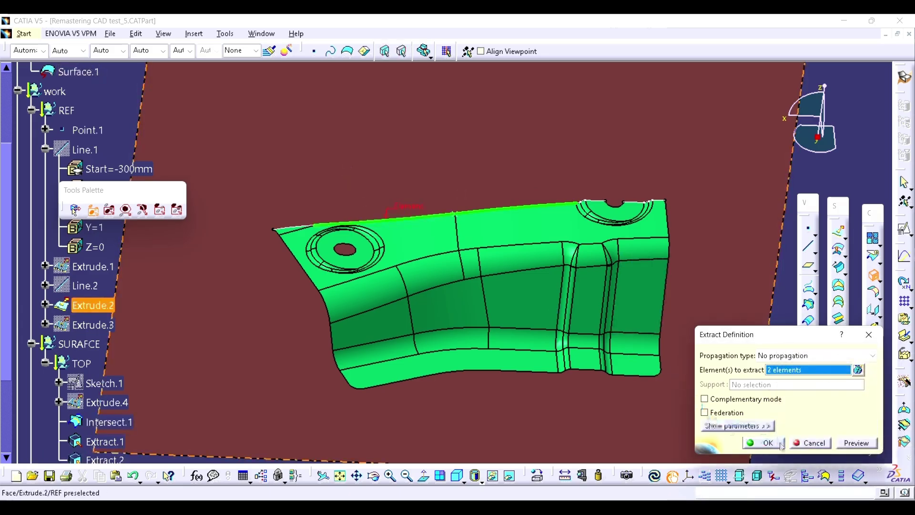
left_click(763, 443)
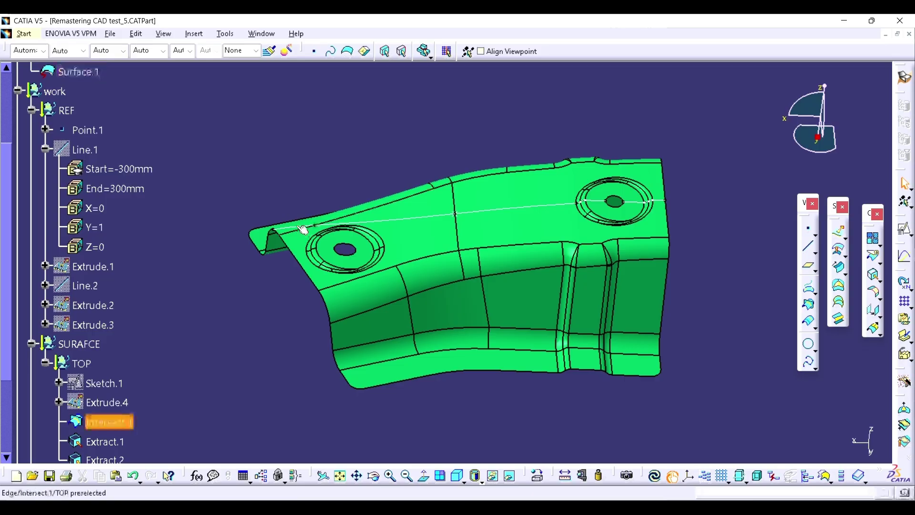
Step: Measure the radius and center of the extracted arc Extract.1 and keep the measurement
middle_click_drag(530, 253, 514, 210)
middle_click_drag(404, 246, 431, 243)
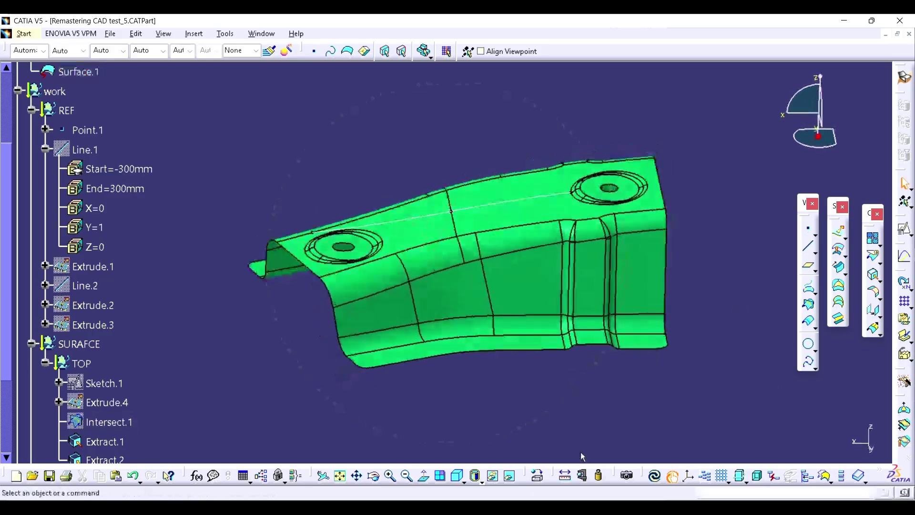
left_click(585, 477)
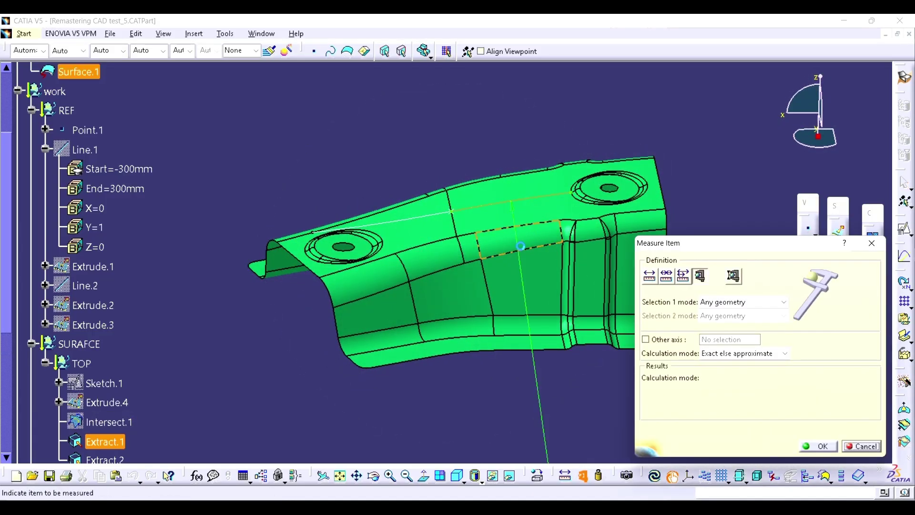
middle_click_drag(520, 246, 499, 235)
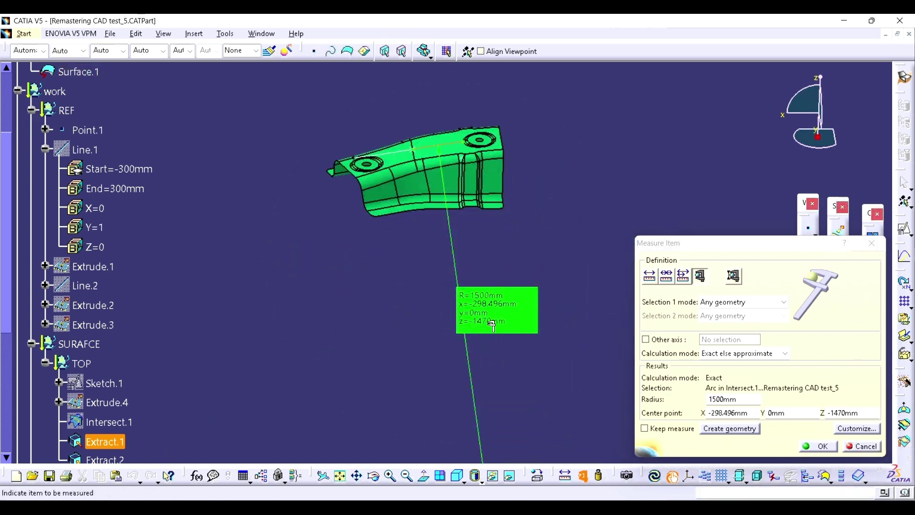
left_click(815, 446)
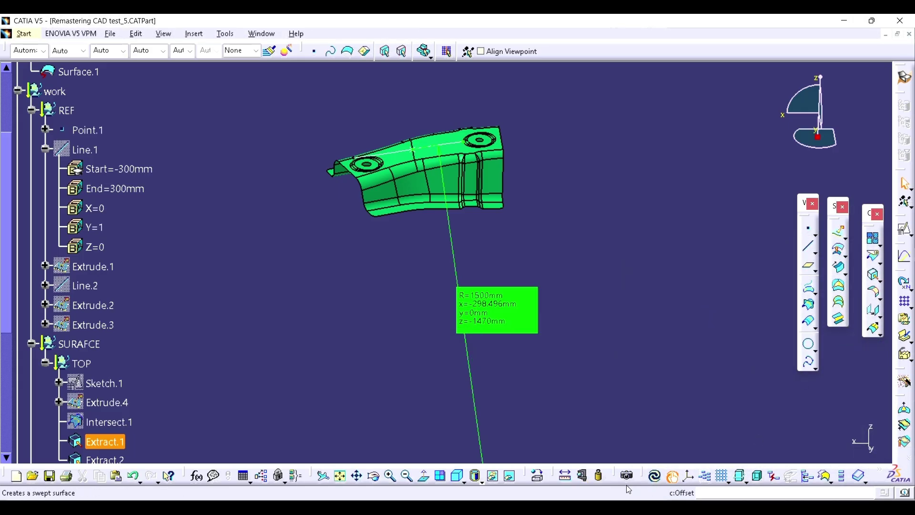
Step: Measure the radius and center of the second extracted arc, Extract.2, and keep that measurement for comparison
left_click(582, 475)
left_click(384, 153)
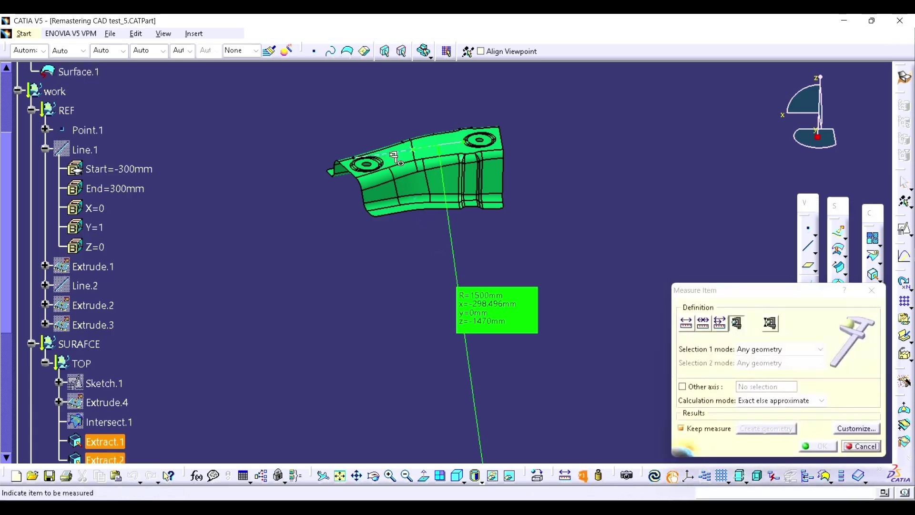
left_click(818, 448)
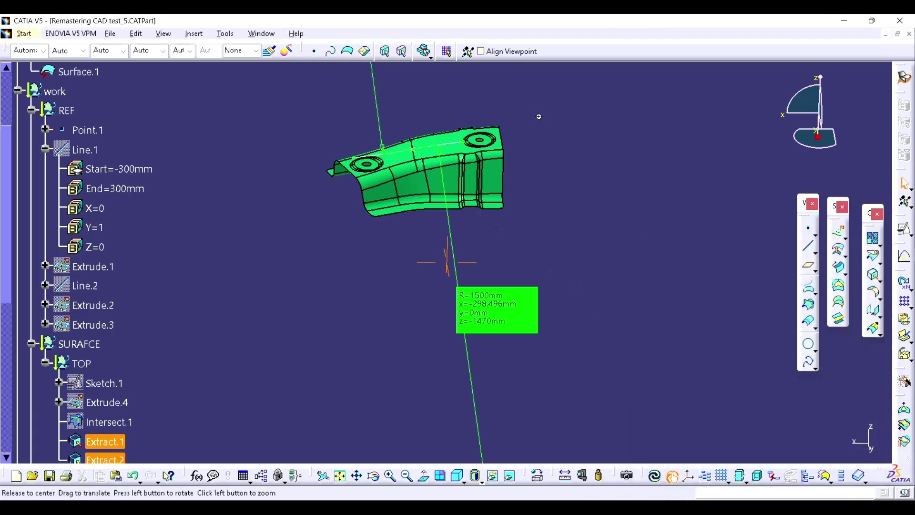
middle_click_drag(539, 116, 539, 250)
middle_click_drag(495, 230, 609, 274)
scroll(229, 296, "down", 2)
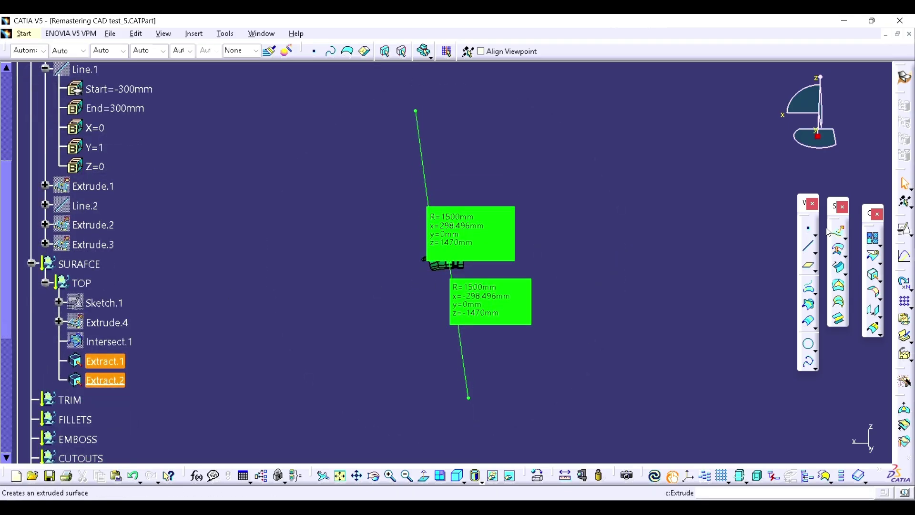
Step: Create a point by coordinates at the upper arc's center with X 298.496 mm, Y 0 mm and Z 1470 mm
left_click(808, 230)
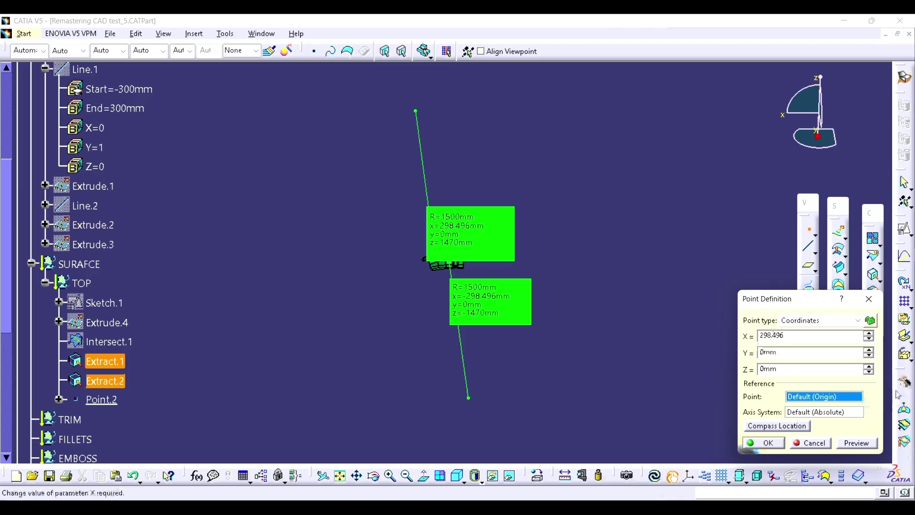
left_click(825, 370)
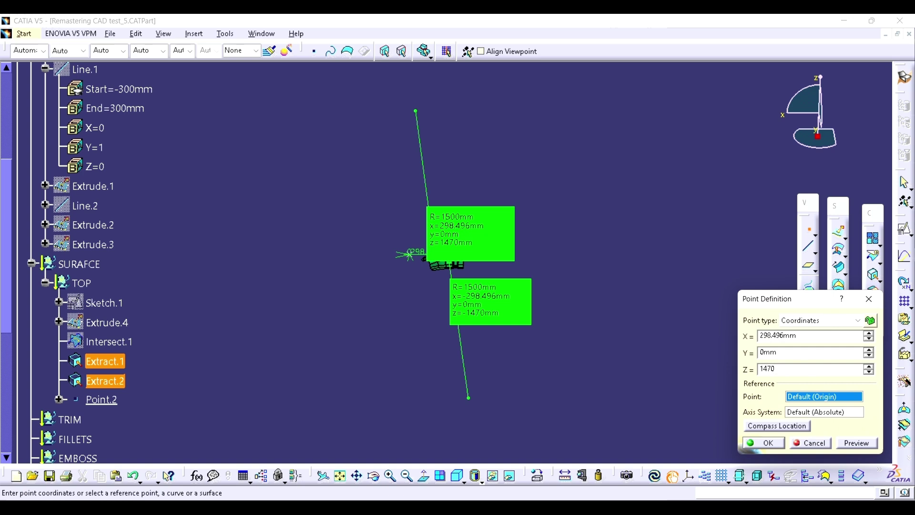
left_click(765, 442)
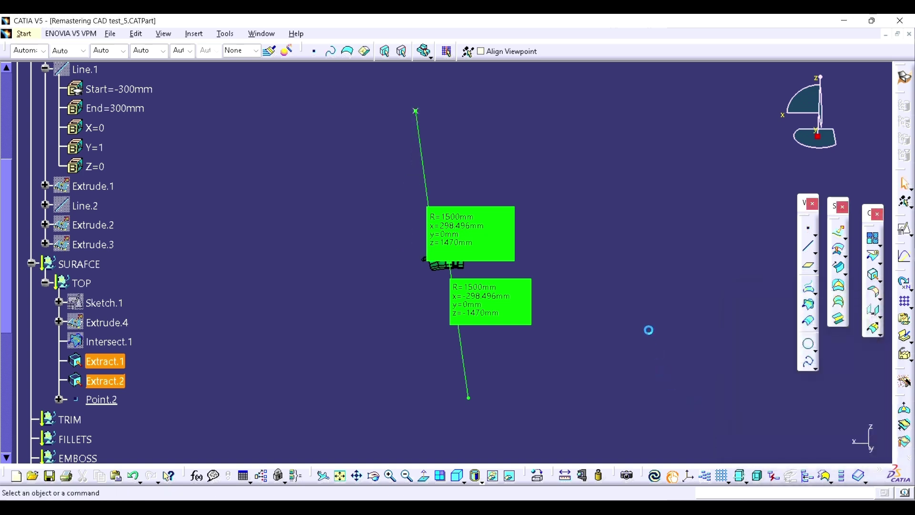
Step: Duplicate the arc-center point Point.2 within the TOP set and expand the copy's coordinate parameters
left_click(103, 400)
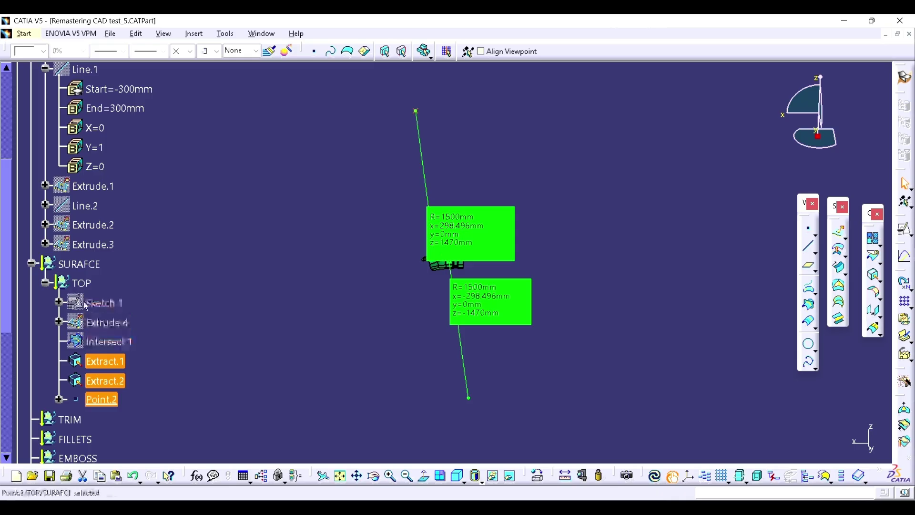
left_click(89, 288)
key("ctrl+v")
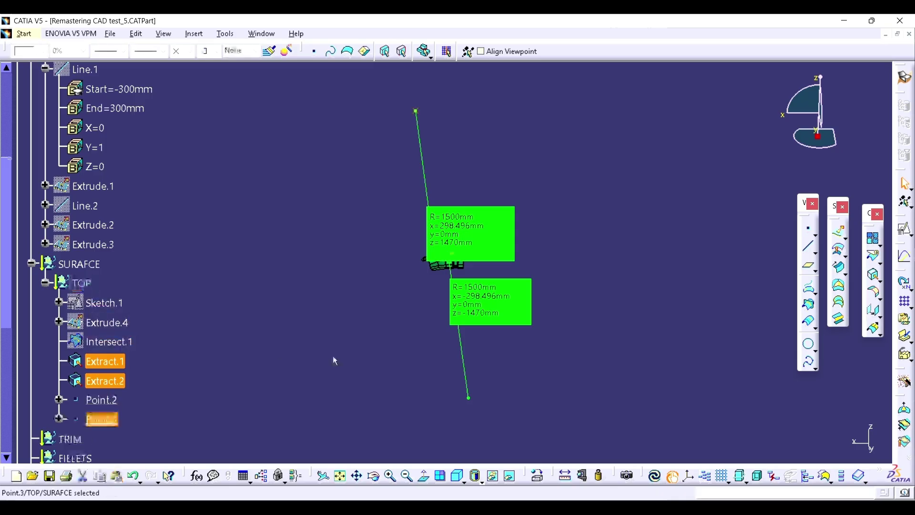
left_click(333, 356)
left_click(59, 418)
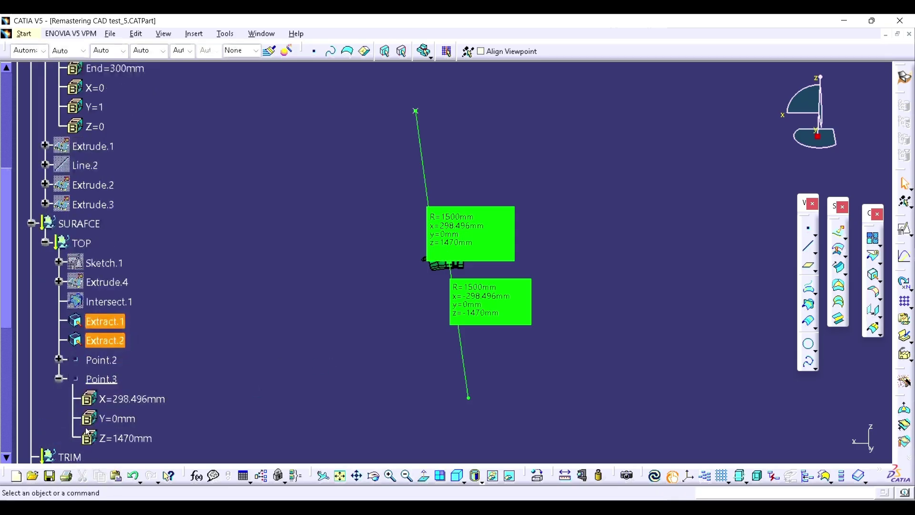
Step: Set Point.3's coordinates to X -298.496 mm and Z -1470 mm to match the second arc's center
double_click(131, 402)
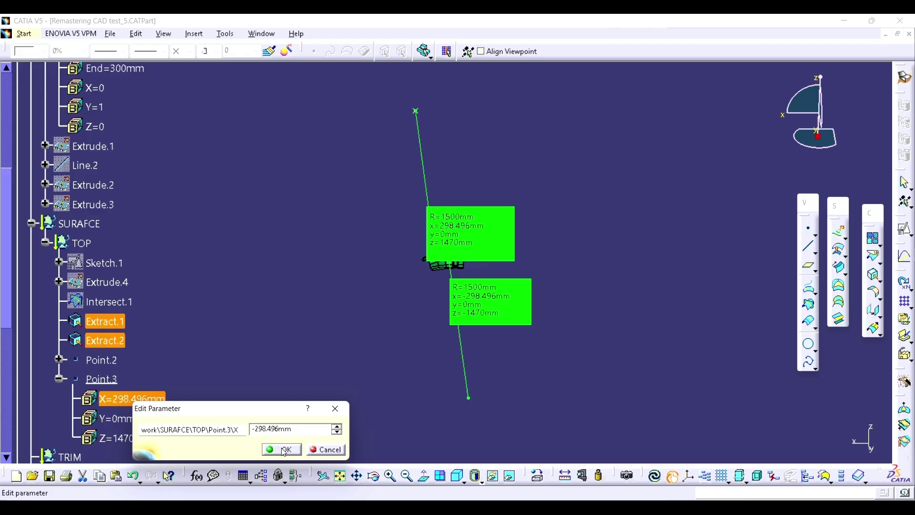
left_click(284, 450)
double_click(142, 437)
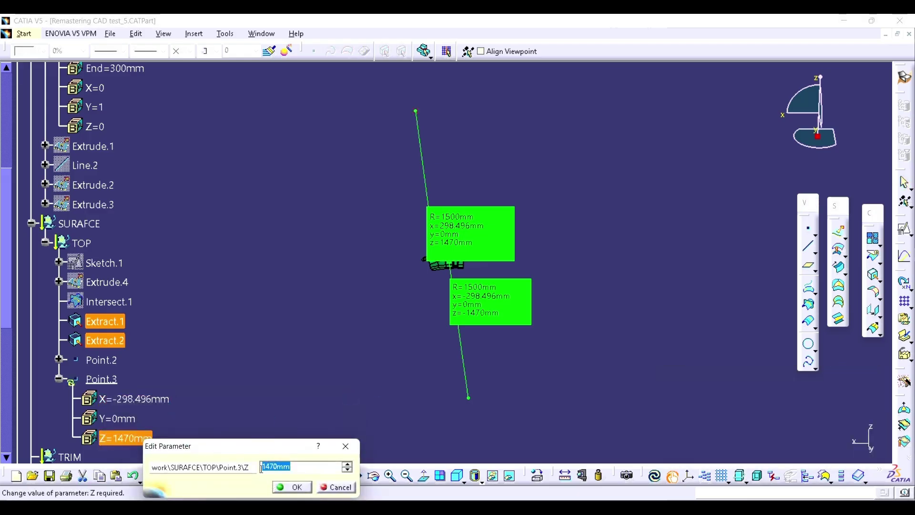
left_click(295, 493)
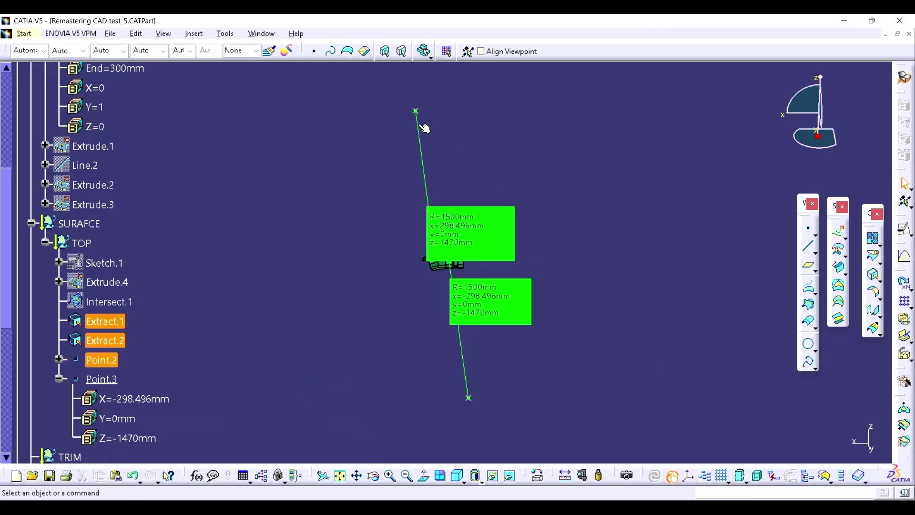
Step: Delete Intersect.1 together with the two extracted arcs and their radius measurements
left_click(503, 233)
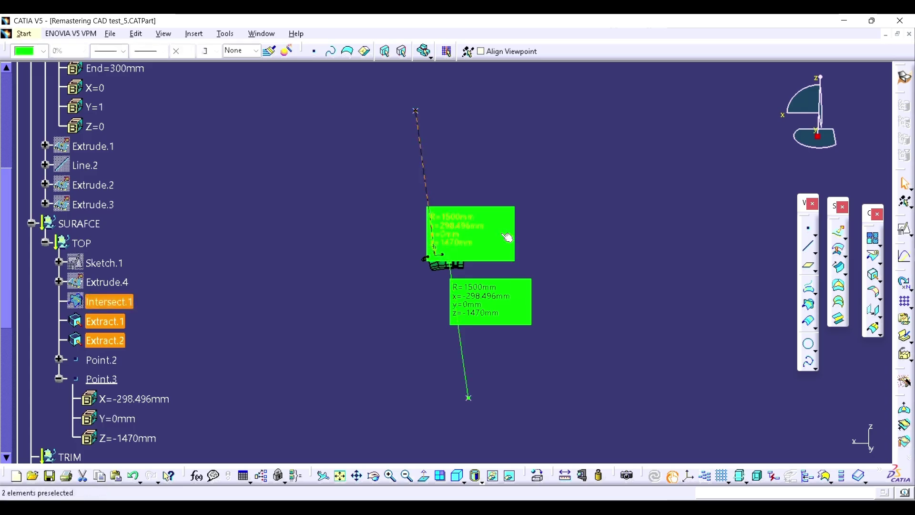
double_click(113, 303)
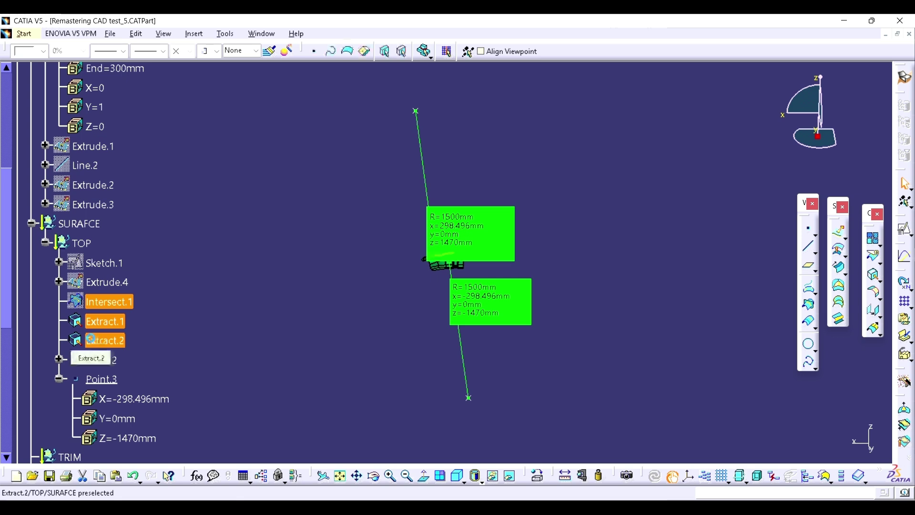
key("Delete")
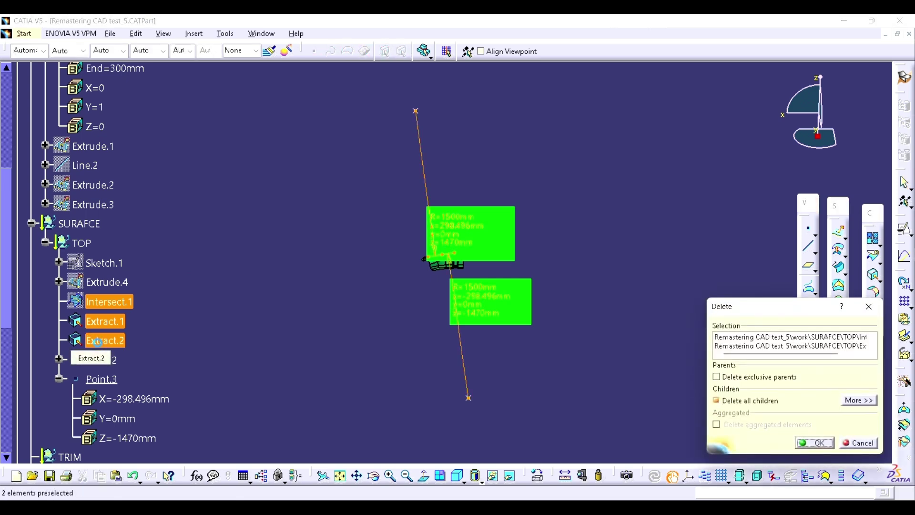
key("Return")
Step: Start a full circle by center and radius, centered on Point.2 with a radius of 1500 mm
left_click(803, 360)
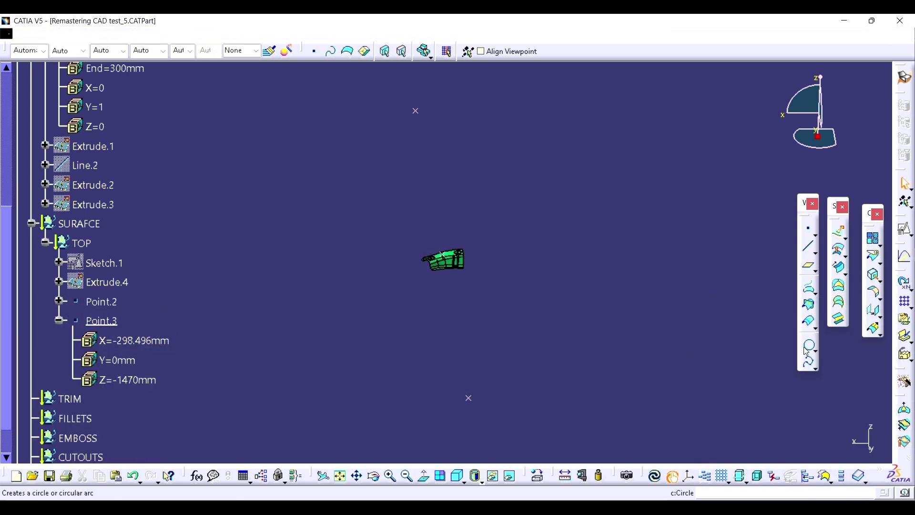
left_click(415, 111)
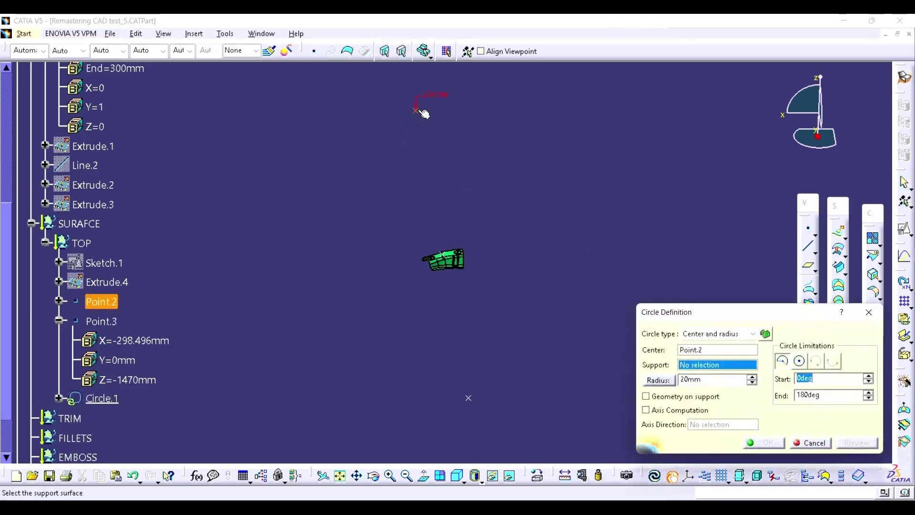
double_click(701, 379)
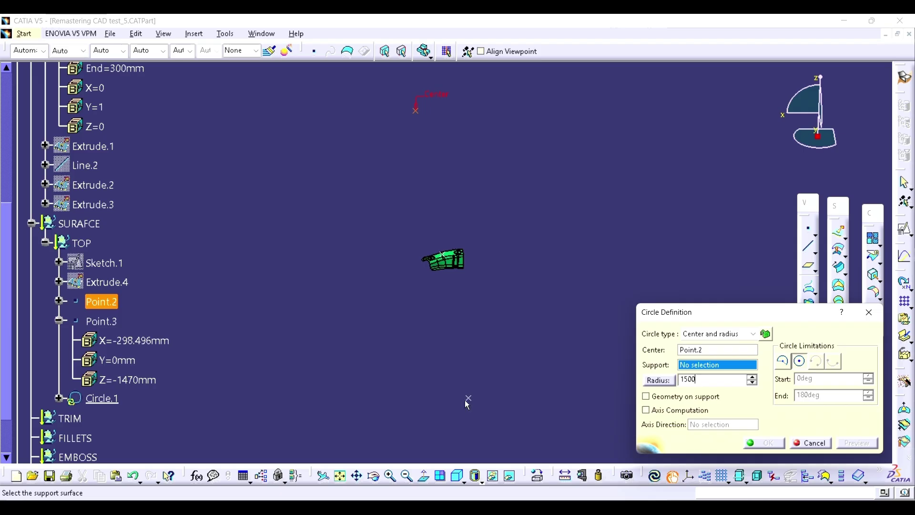
scroll(112, 252, "up", 3)
right_click(93, 324)
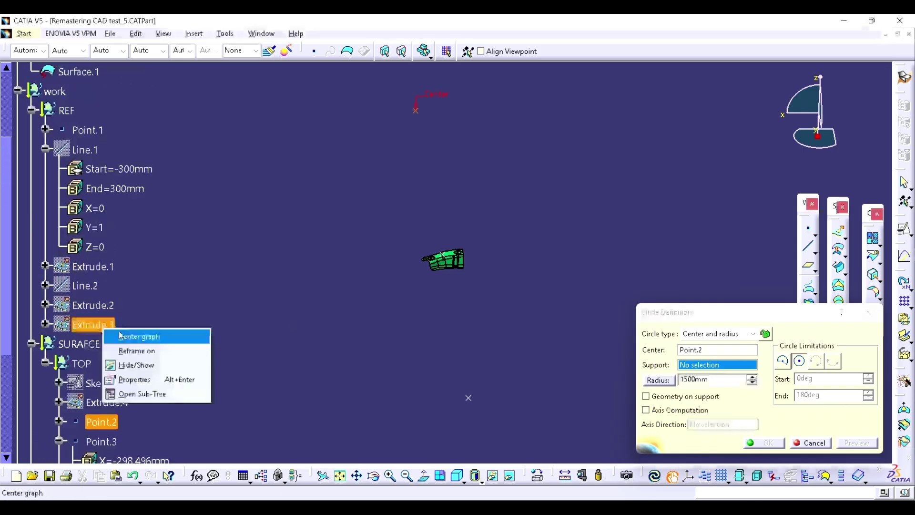
left_click(134, 363)
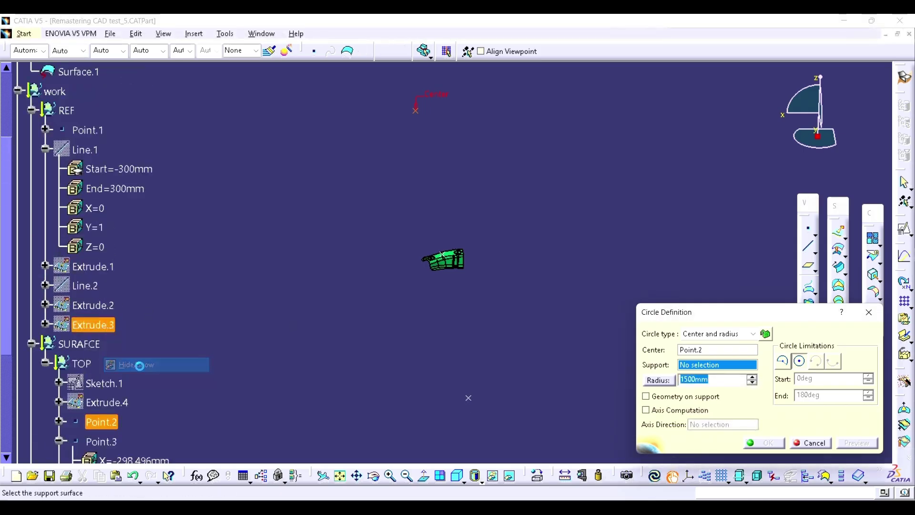
right_click(93, 325)
left_click(135, 362)
Step: Show Extrude.2 in the REF set and use it as the circle's support
right_click(95, 311)
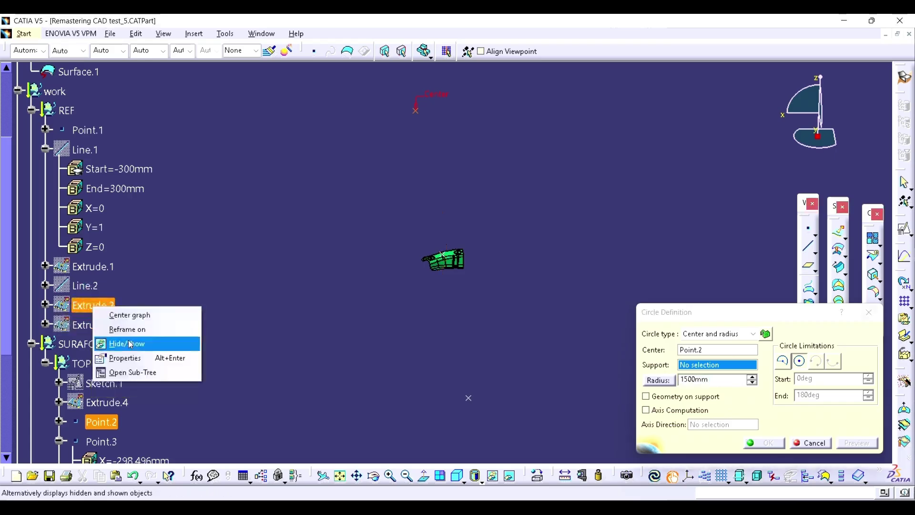
left_click(130, 344)
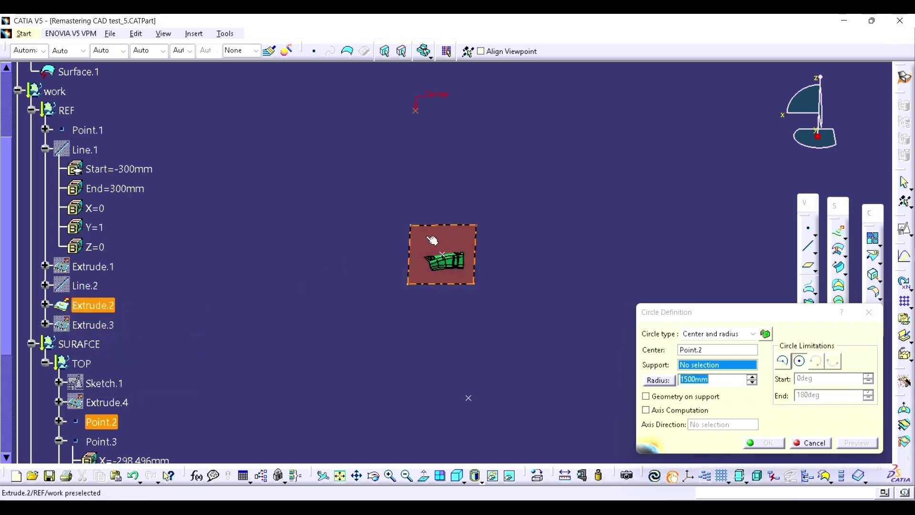
left_click(431, 241)
Step: Turn the circle into an arc running from about 229 to 280 degrees across the part, and create it
middle_click_drag(539, 303, 528, 285)
left_click(782, 362)
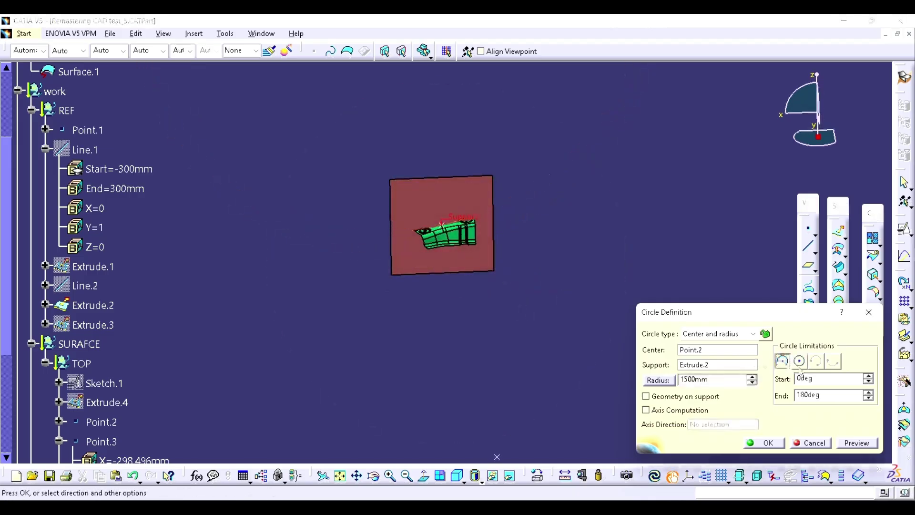
middle_click_drag(570, 234, 565, 313)
middle_click_drag(540, 238, 539, 307)
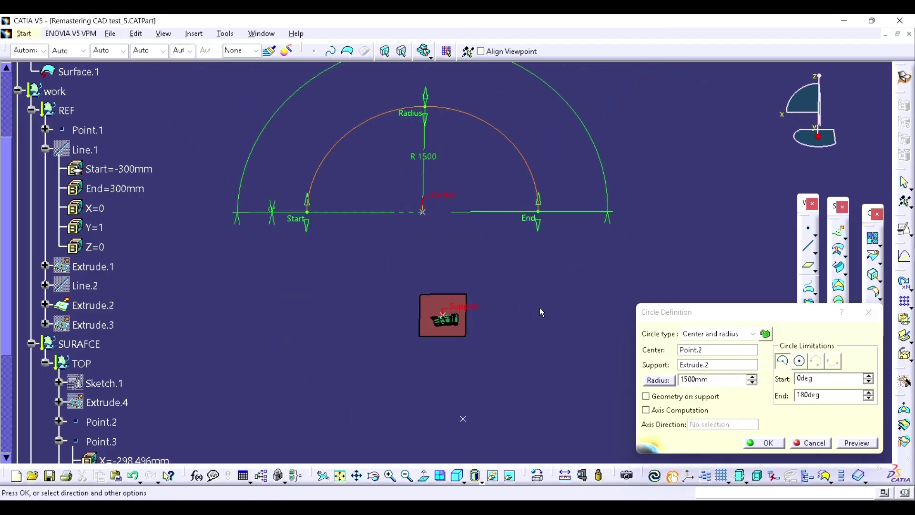
left_click_drag(546, 216, 392, 345)
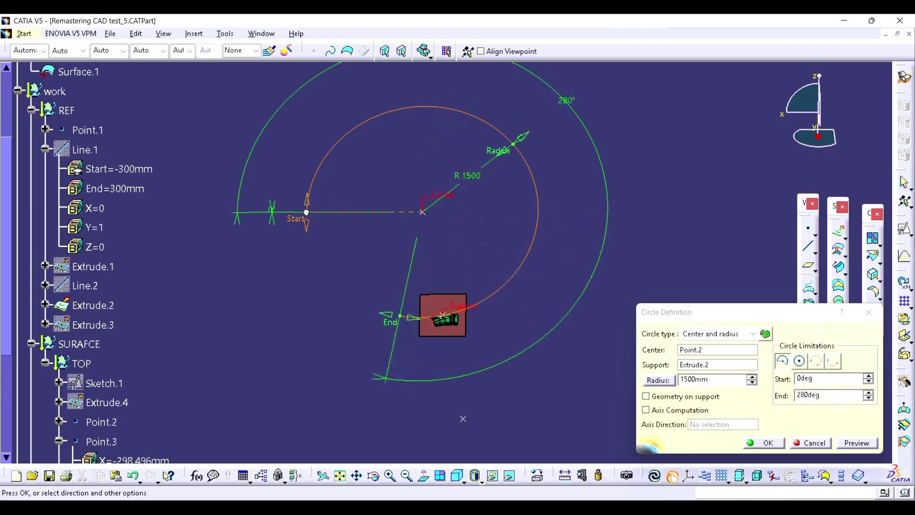
left_click_drag(306, 212, 494, 295)
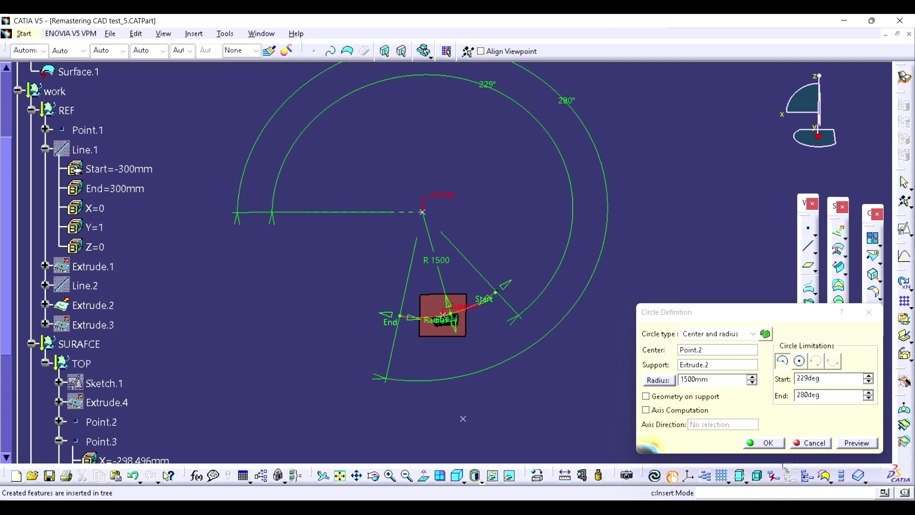
left_click(764, 443)
Step: Create a second 1500 mm arc centered on Point.3 with Extrude.2 as support, running from about 55 to 157 degrees
middle_click_drag(515, 299, 481, 264)
left_click(808, 346)
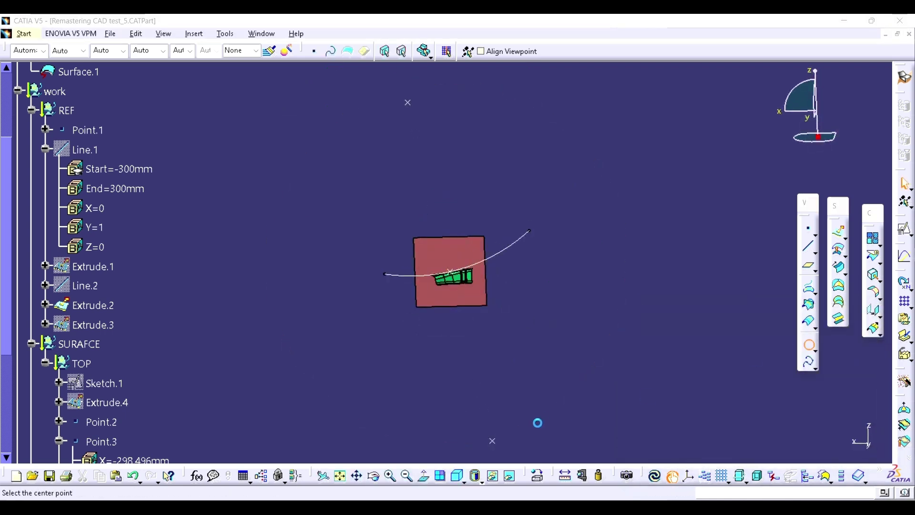
left_click(494, 439)
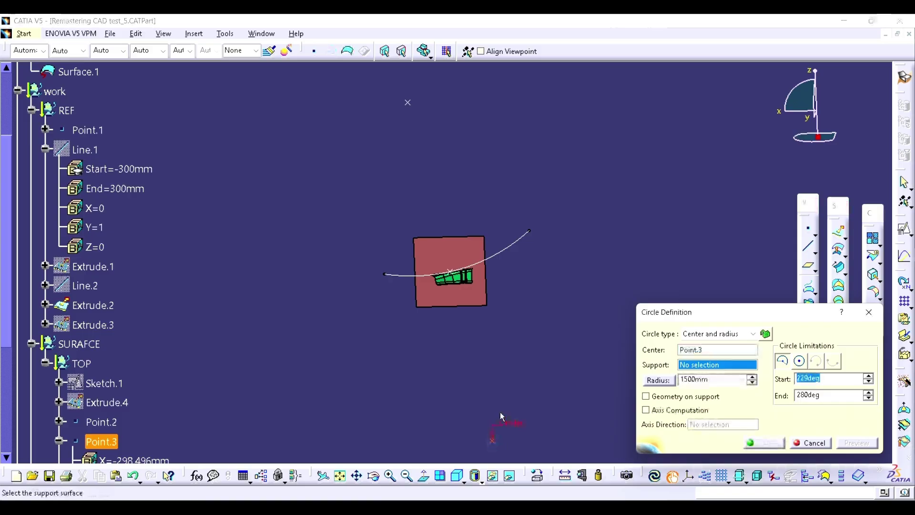
left_click(469, 301)
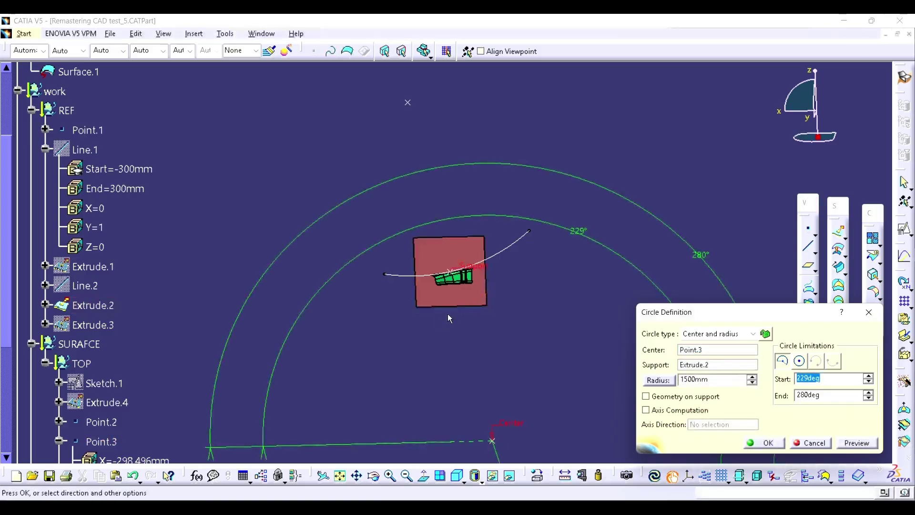
middle_click_drag(459, 342, 447, 269)
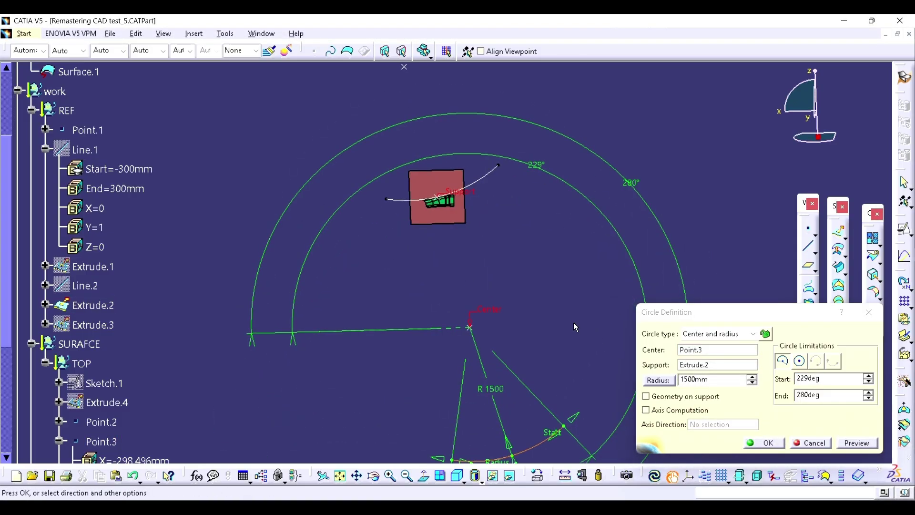
middle_click_drag(523, 294, 473, 270)
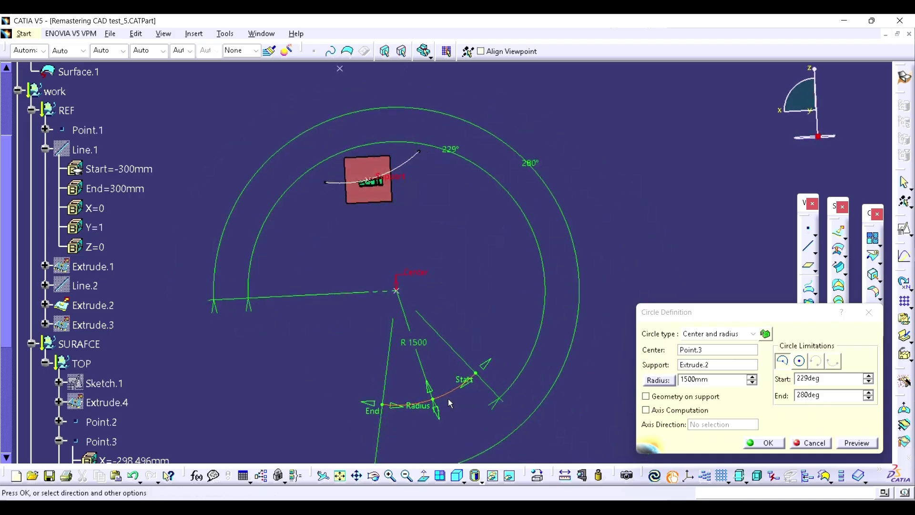
mouse_move(478, 378)
left_mouse_down()
mouse_move(517, 267)
mouse_move(431, 207)
mouse_move(346, 218)
mouse_move(332, 345)
left_mouse_up()
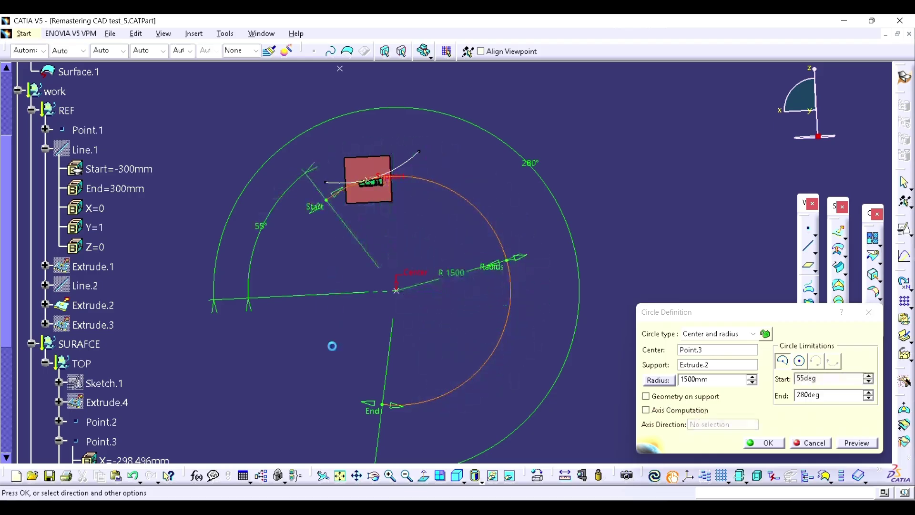
left_click_drag(385, 411, 527, 242)
left_click(763, 443)
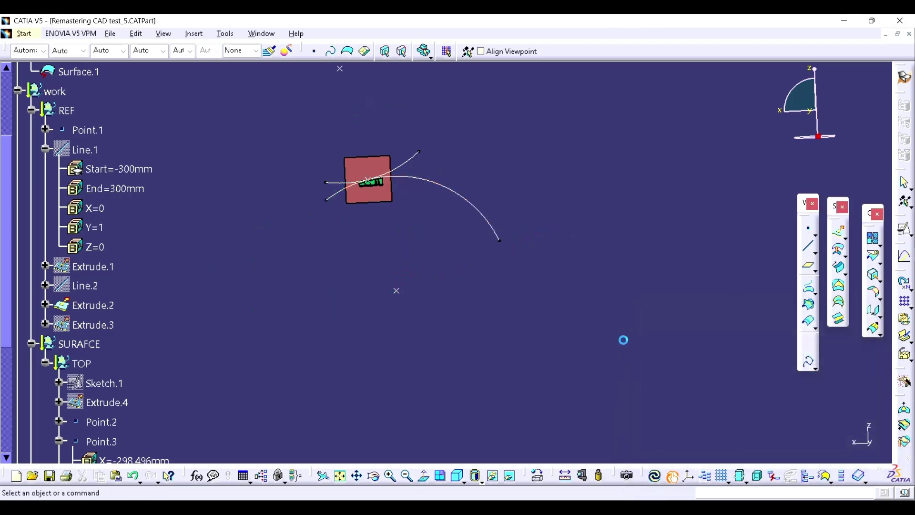
Step: Trim Circle.1 and Circle.2 against each other into one continuous S-shaped curve following the part's top
middle_click_drag(623, 337, 378, 307)
scroll(378, 307, "down", 3)
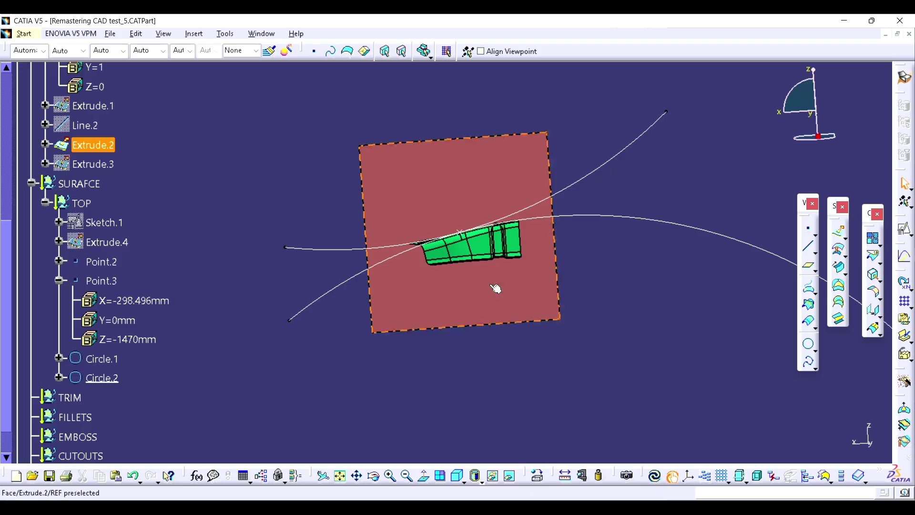
left_click(879, 259)
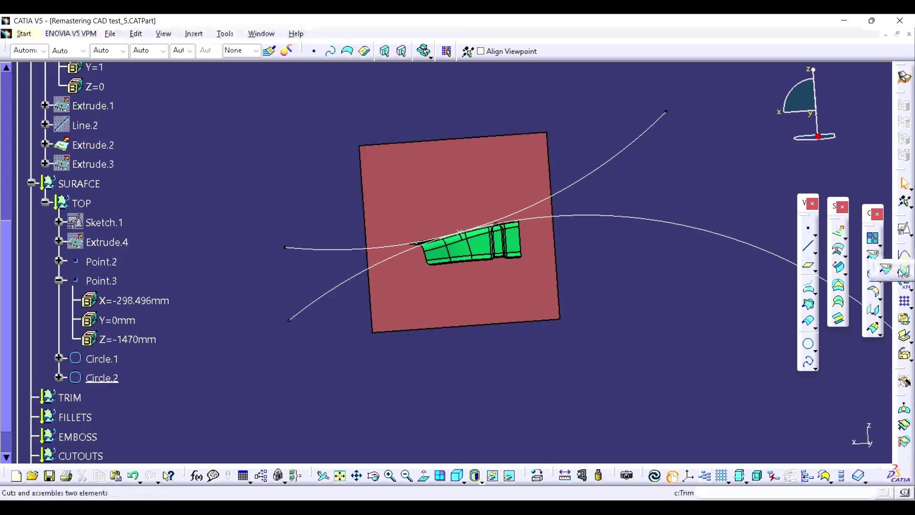
left_click(903, 270)
left_click(316, 249)
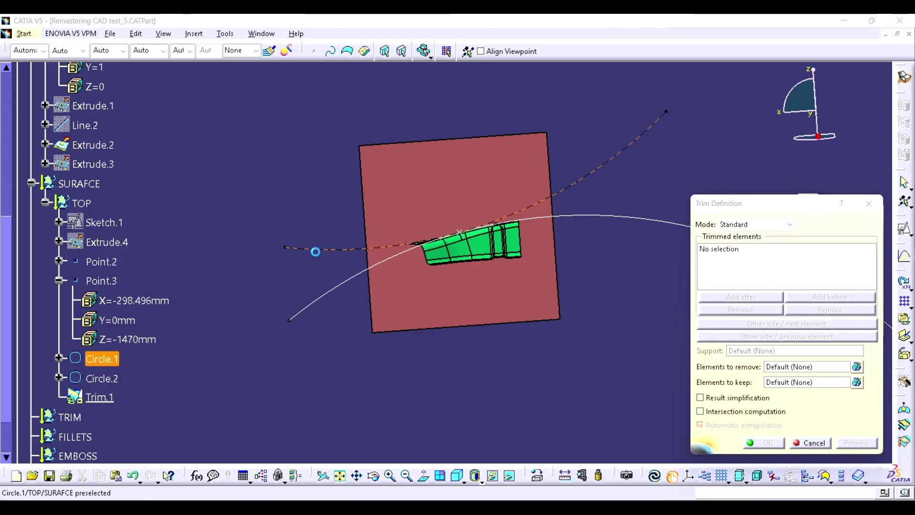
left_click(602, 216)
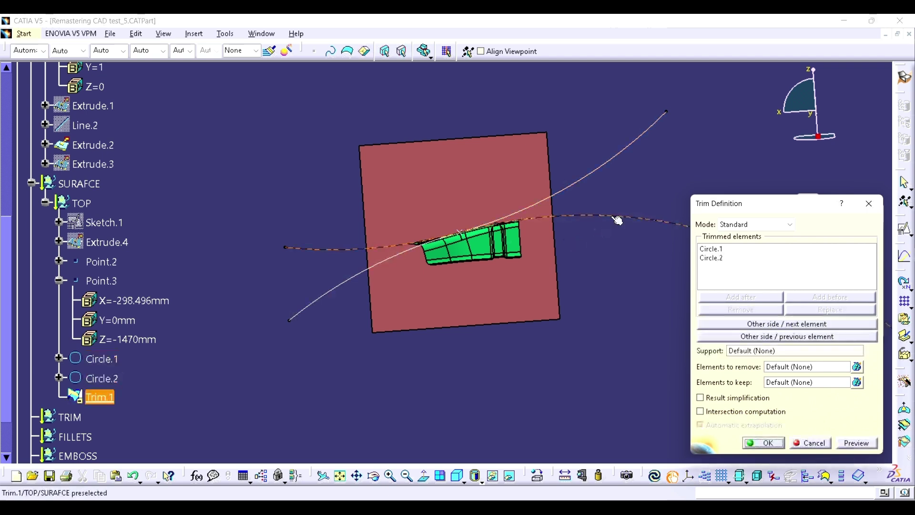
left_click(751, 443)
Step: Extrude the trimmed curve as a surface along the Y component, 300 mm in both directions
middle_click_drag(691, 381, 623, 337)
left_click(840, 232)
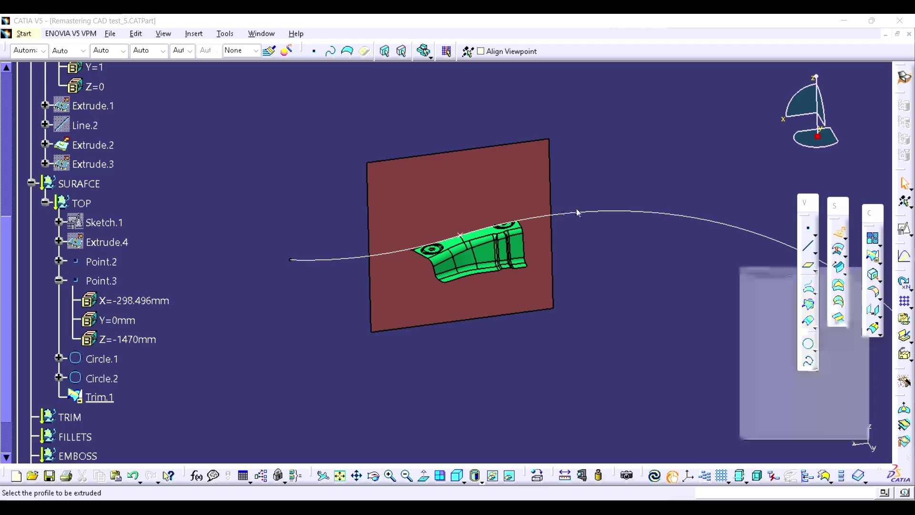
left_click(582, 212)
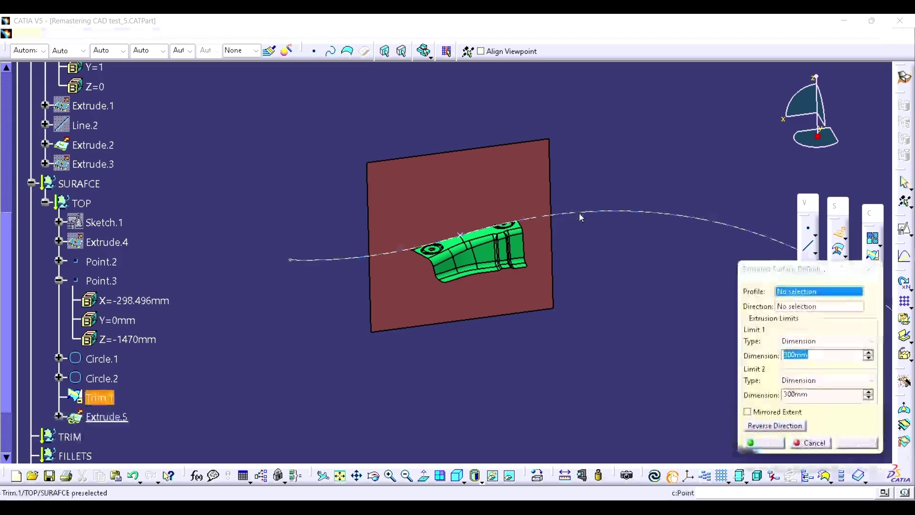
right_click(806, 306)
left_click(840, 375)
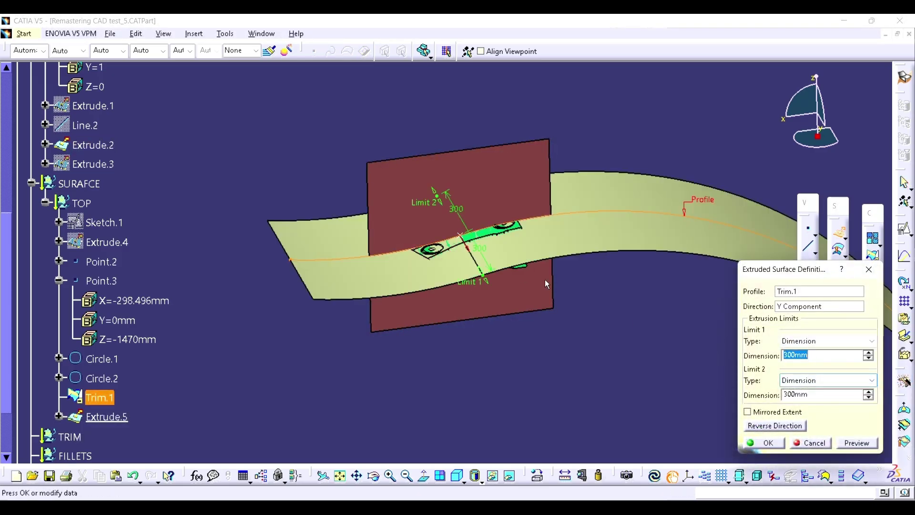
middle_click_drag(548, 362, 513, 339)
left_click(763, 442)
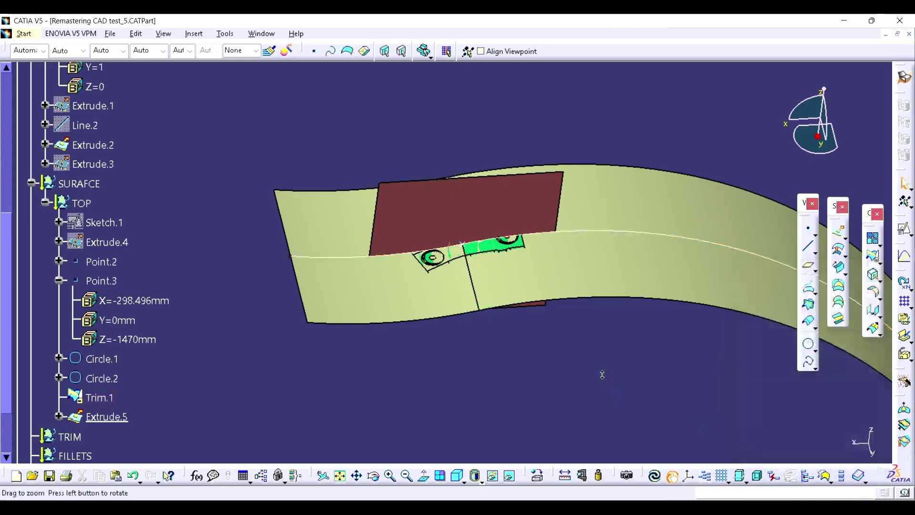
Step: Edit Circle.2 and shorten its arc to end at 101 degrees so the TOP surface updates
middle_click_drag(603, 374, 475, 245, "ctrl")
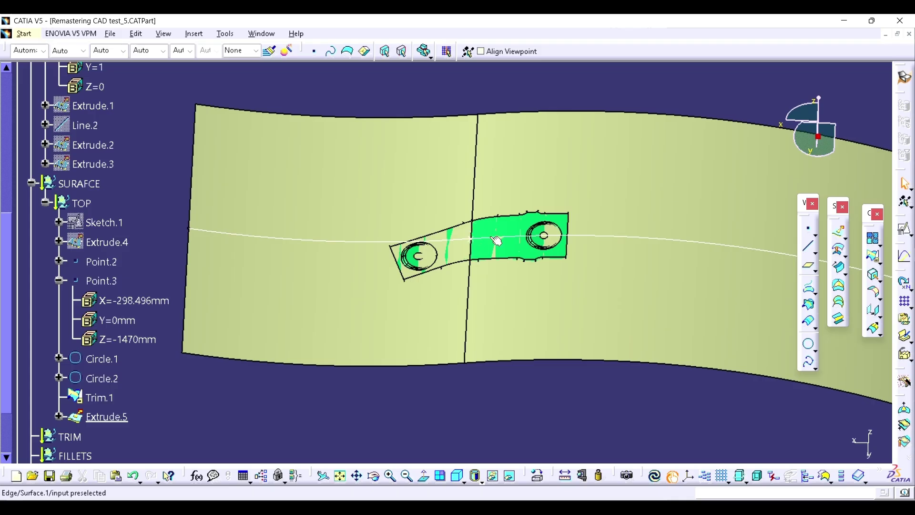
middle_click_drag(496, 240, 452, 333)
left_click(109, 380)
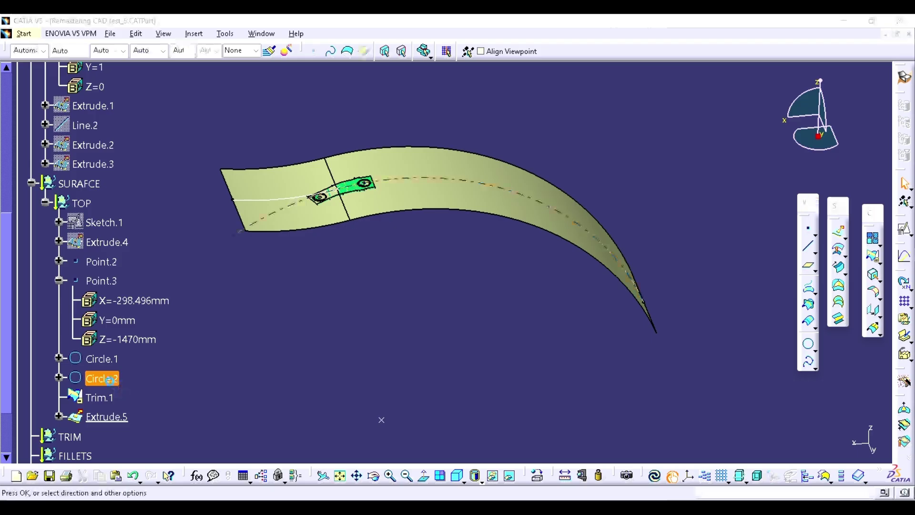
double_click(109, 379)
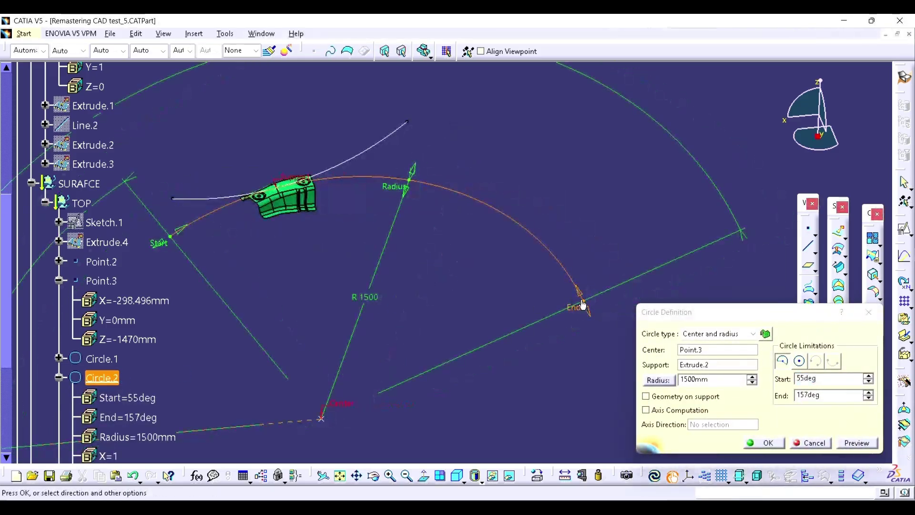
left_click_drag(582, 304, 384, 184)
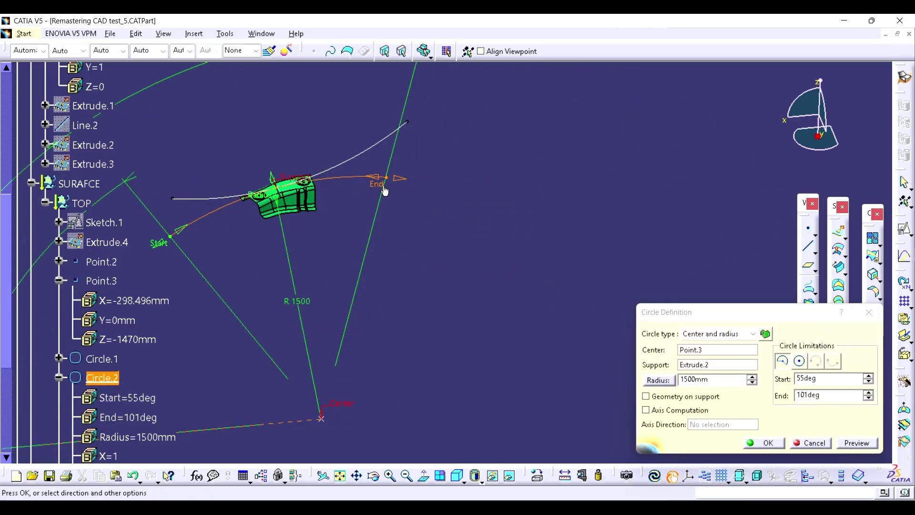
left_click(774, 443)
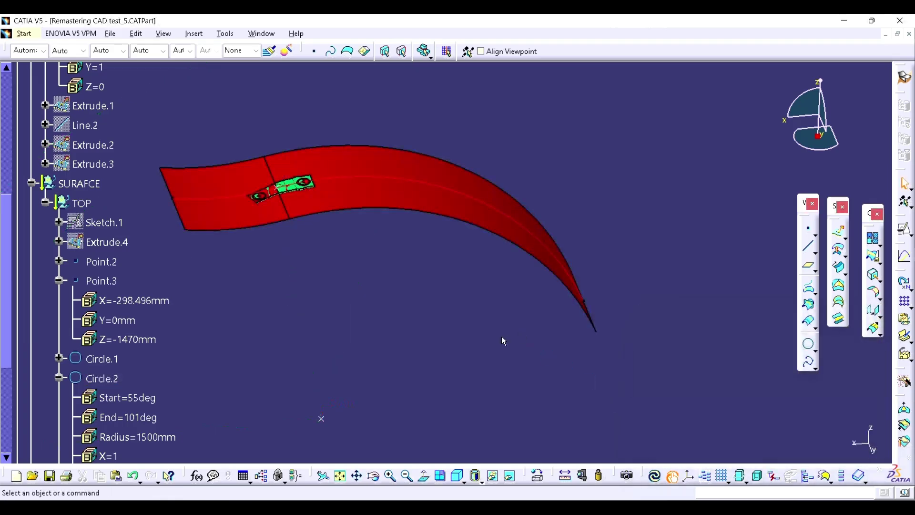
middle_click_drag(502, 341, 515, 315)
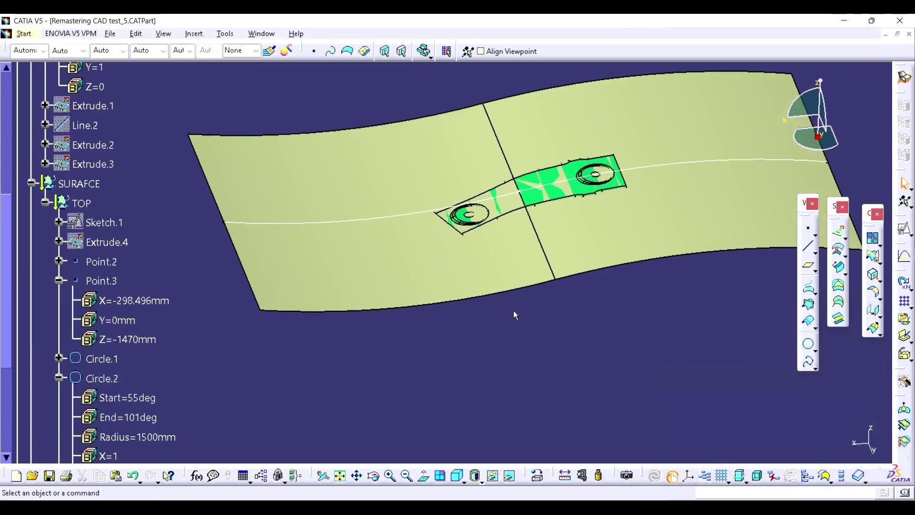
Step: Collapse Point.3 and Circle.2 in the tree and hide Extrude.5 together with the curve it was extruded from
scroll(119, 343, "down", 4)
scroll(119, 343, "up", 3)
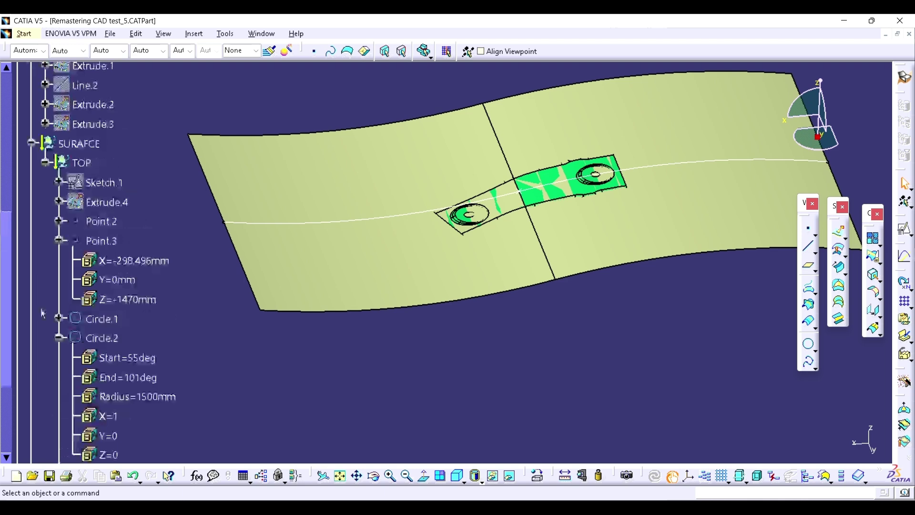
left_click(60, 337)
left_click(59, 240)
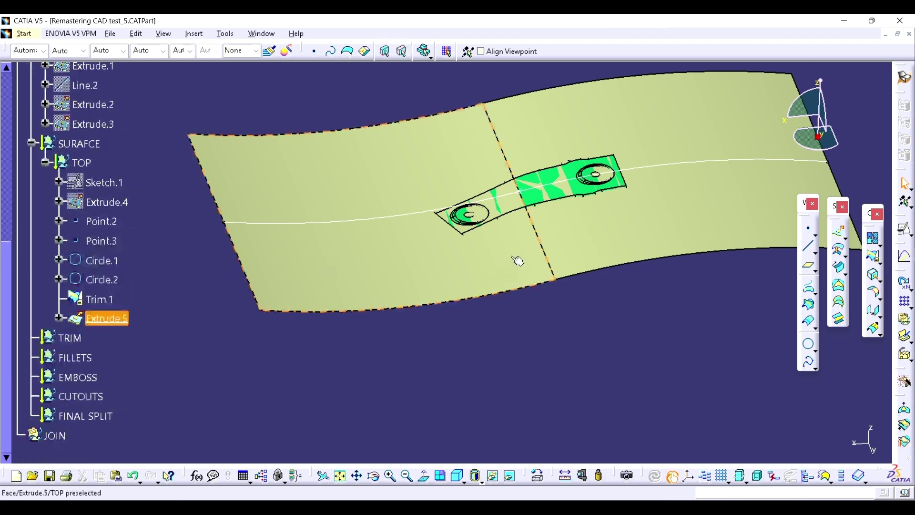
left_click(123, 319)
key("space")
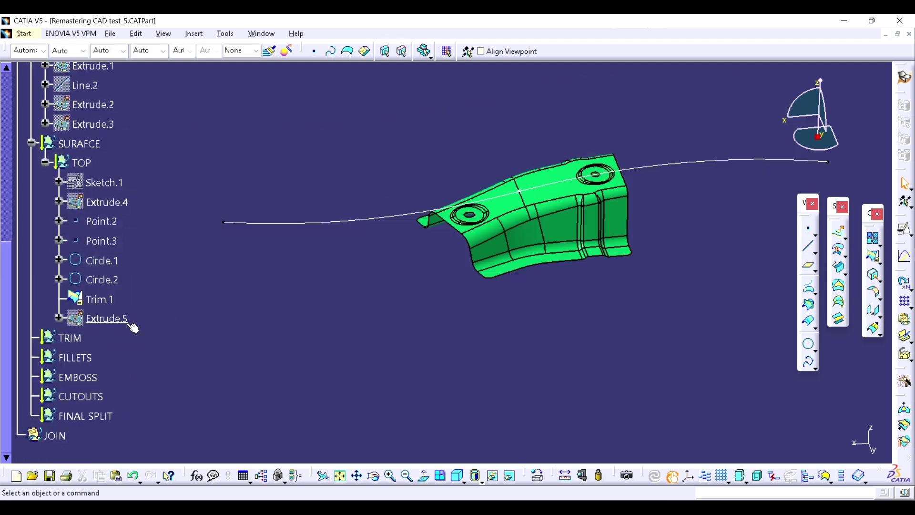
left_click(423, 221)
key("space")
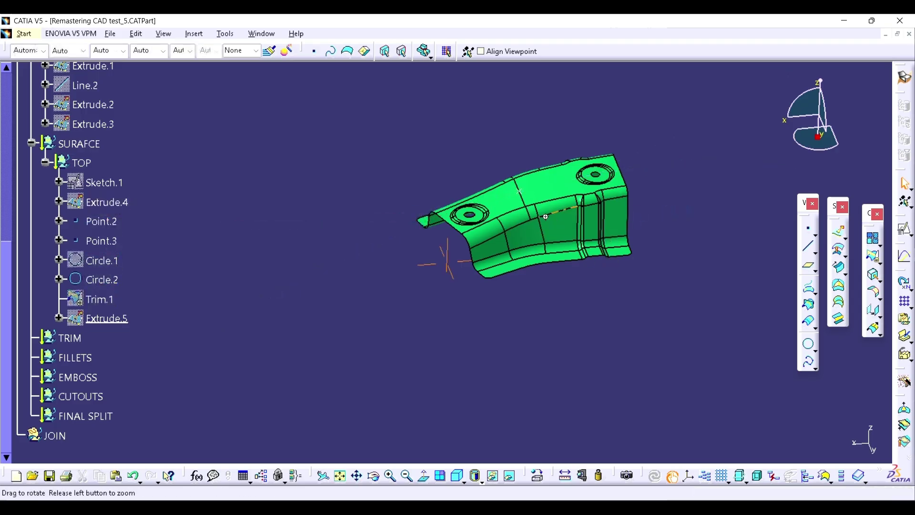
Step: Look over the part's side walls and flanges from both sides, and collapse the TOP set in the tree
middle_click_drag(610, 259, 582, 150)
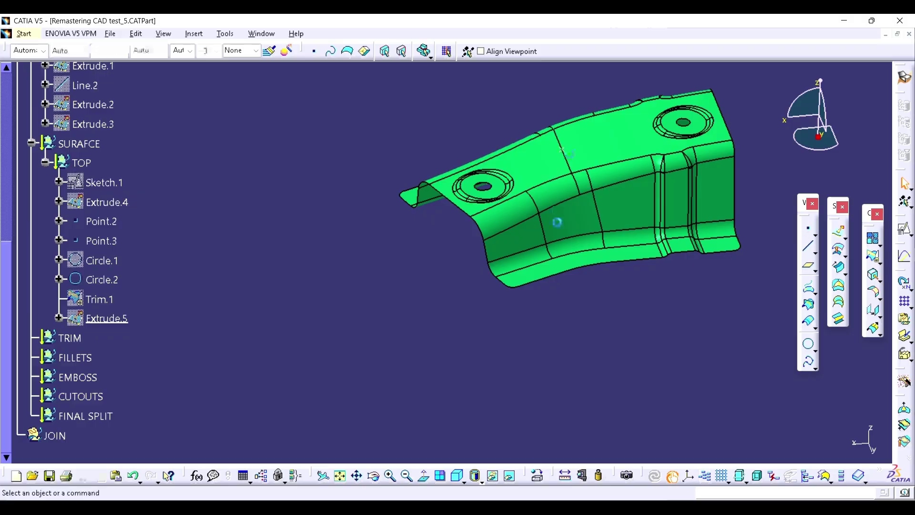
middle_click_drag(548, 266, 488, 230)
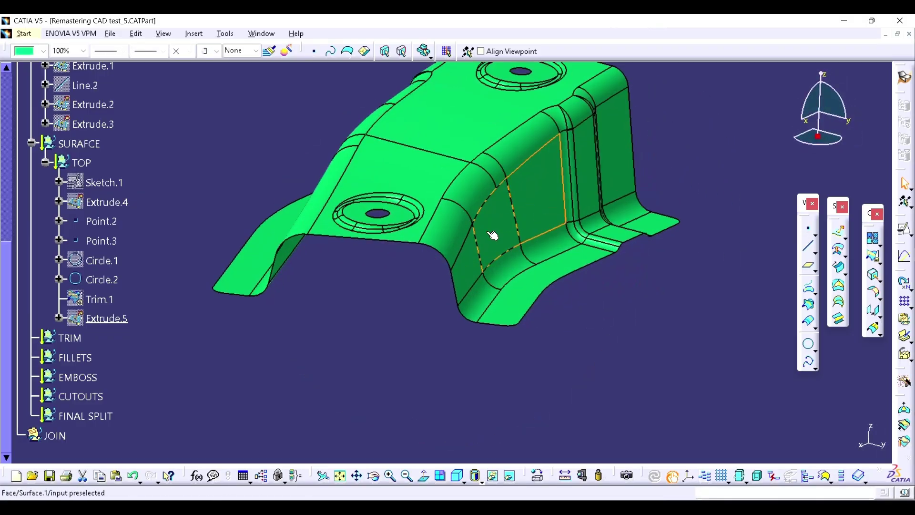
middle_click_drag(535, 290, 723, 355)
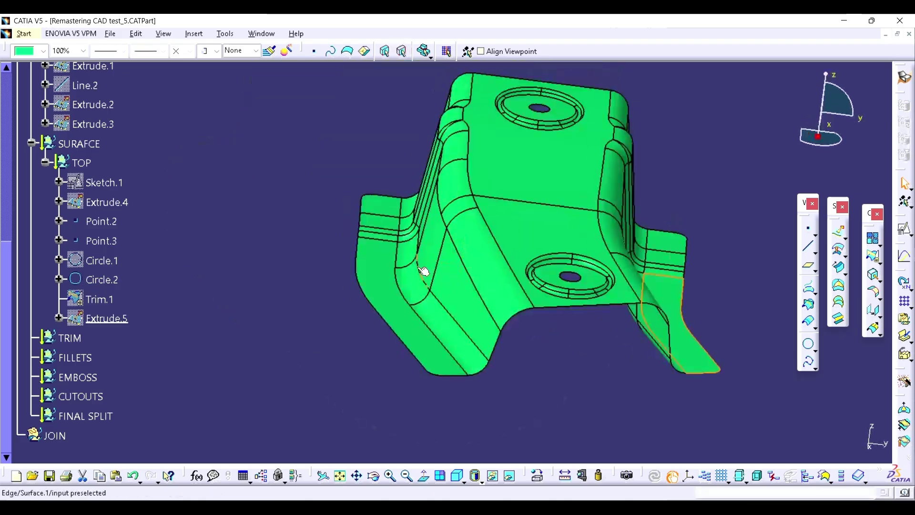
middle_click_drag(456, 288, 378, 220)
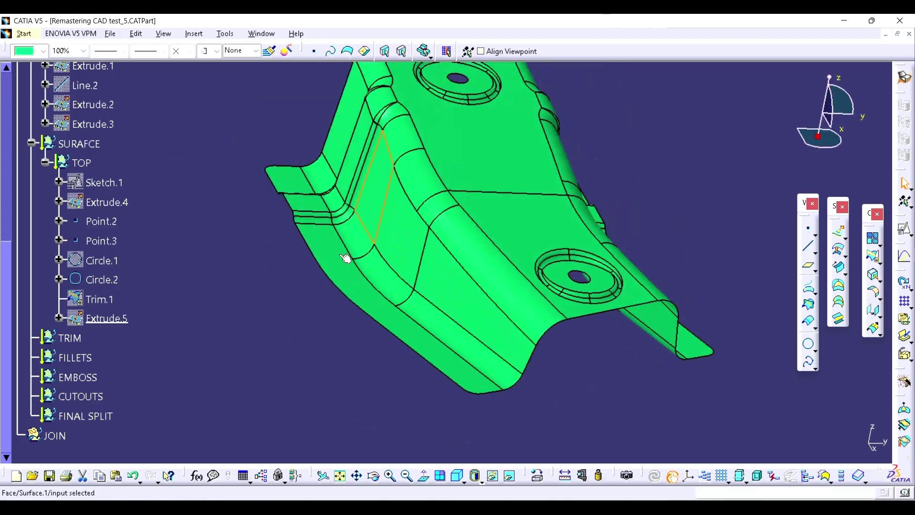
middle_click_drag(349, 257, 402, 266)
left_click(46, 162)
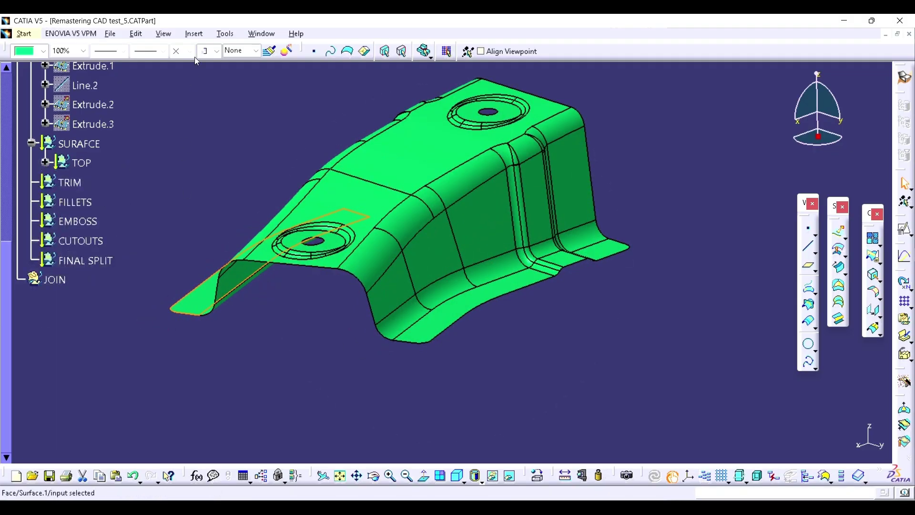
left_click(193, 33)
left_click(229, 102)
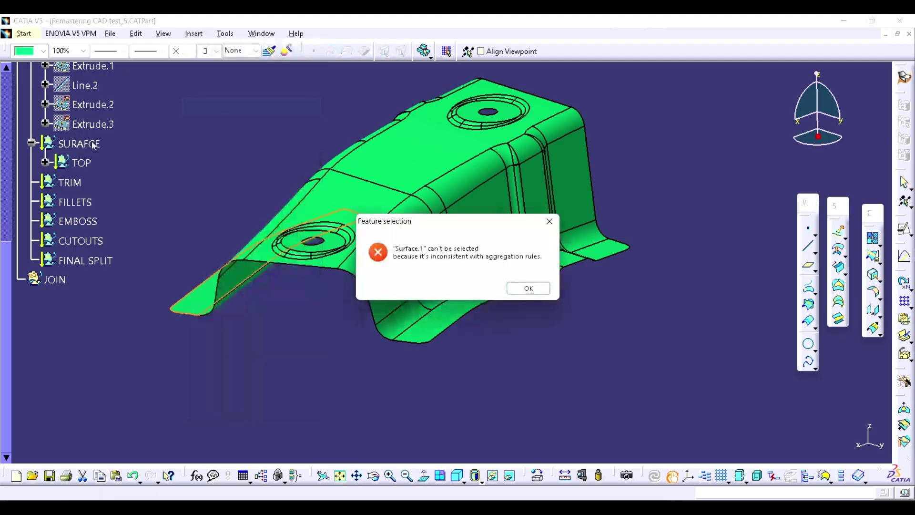
left_click(554, 223)
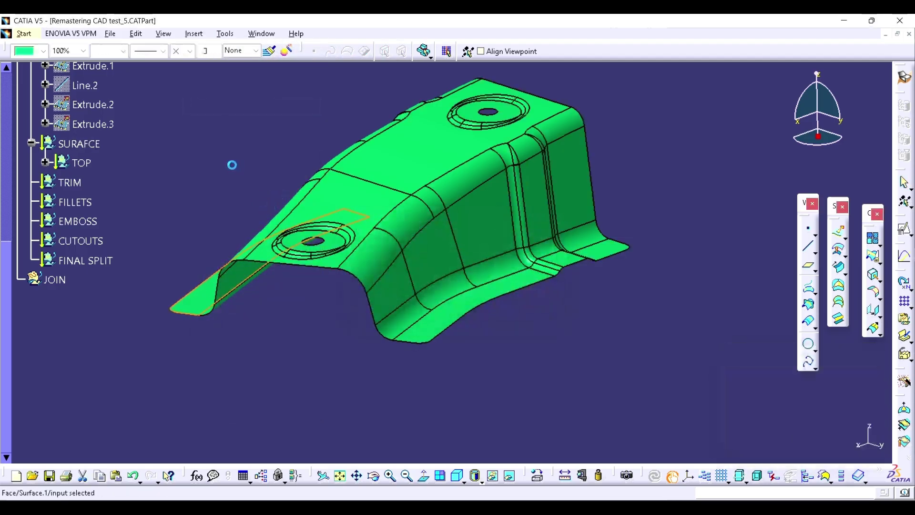
Step: Insert an ordered geometrical set under SURAFCE and rename it SIDE 1
left_click(193, 34)
left_click(228, 105)
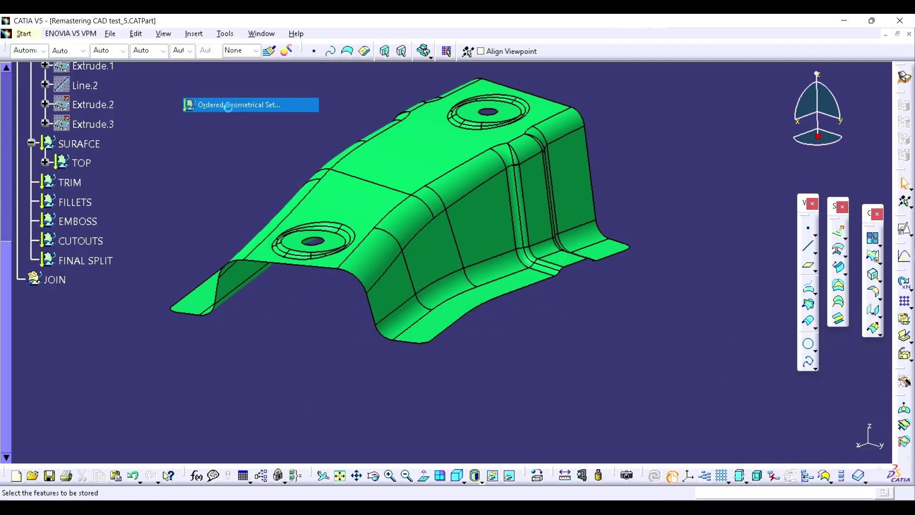
left_click(91, 144)
left_click(537, 289)
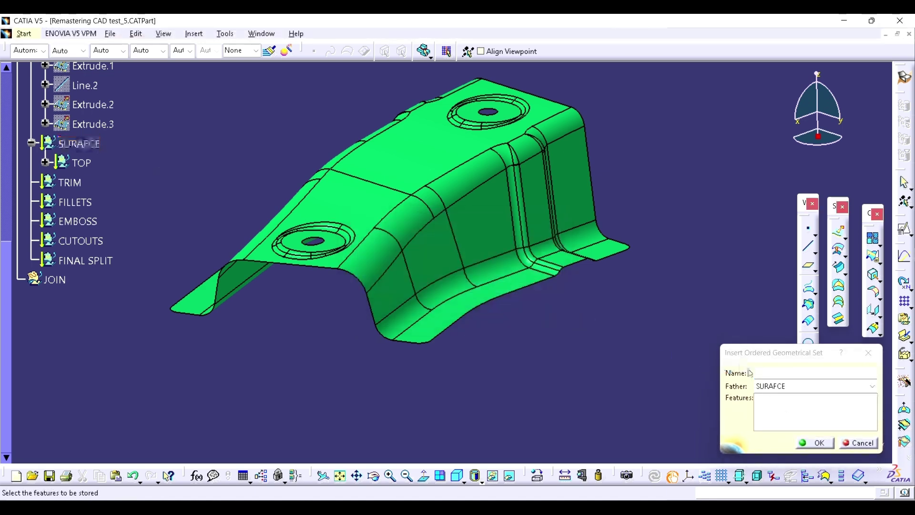
left_click(815, 443)
right_click(107, 181)
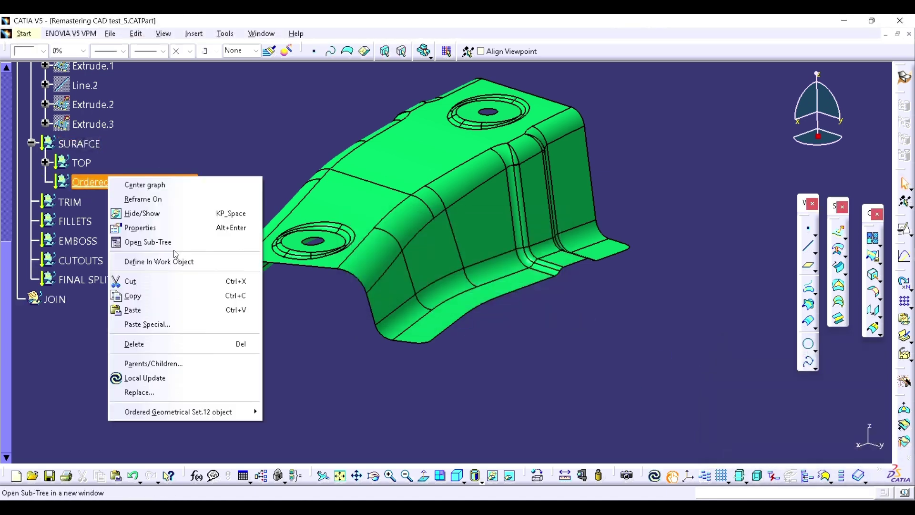
left_click(168, 229)
type("SIDE 1")
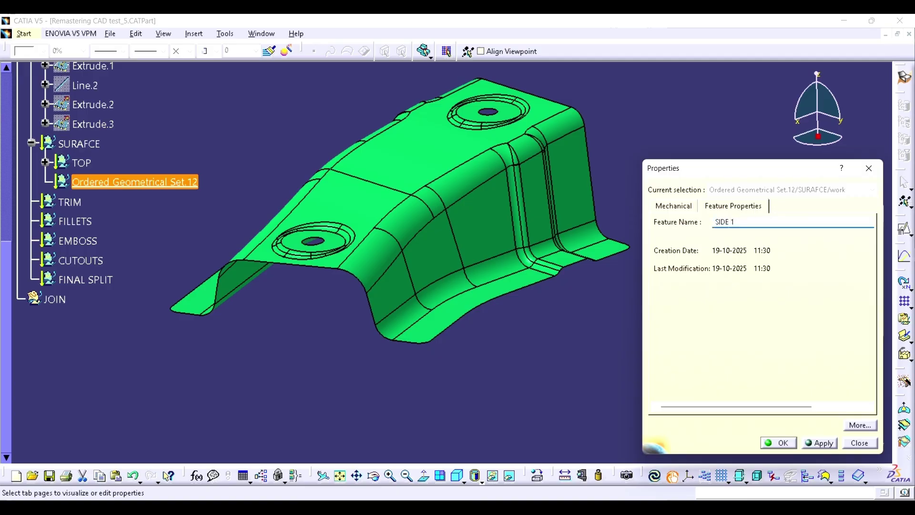
key("Return")
middle_click_drag(410, 266, 405, 281)
scroll(131, 184, "up", 3)
left_click(541, 301)
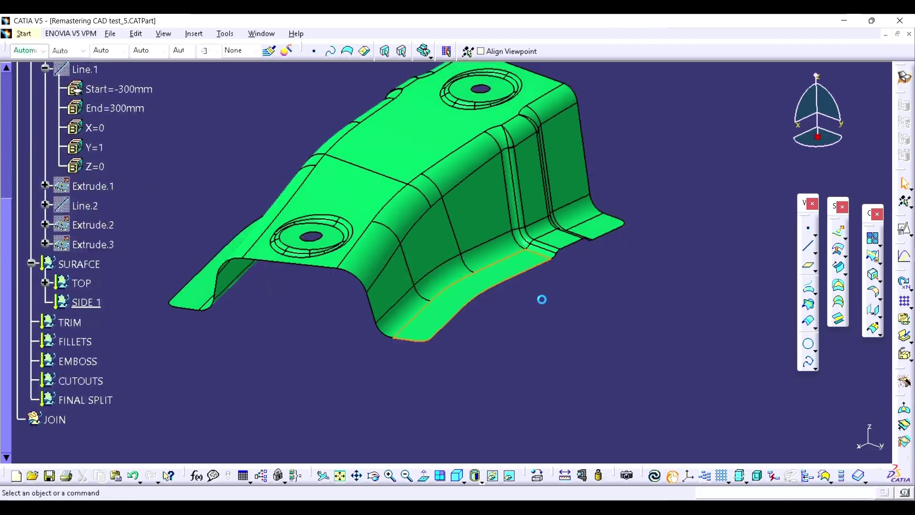
scroll(98, 191, "up", 3)
scroll(94, 246, "down", 4)
left_click(99, 148)
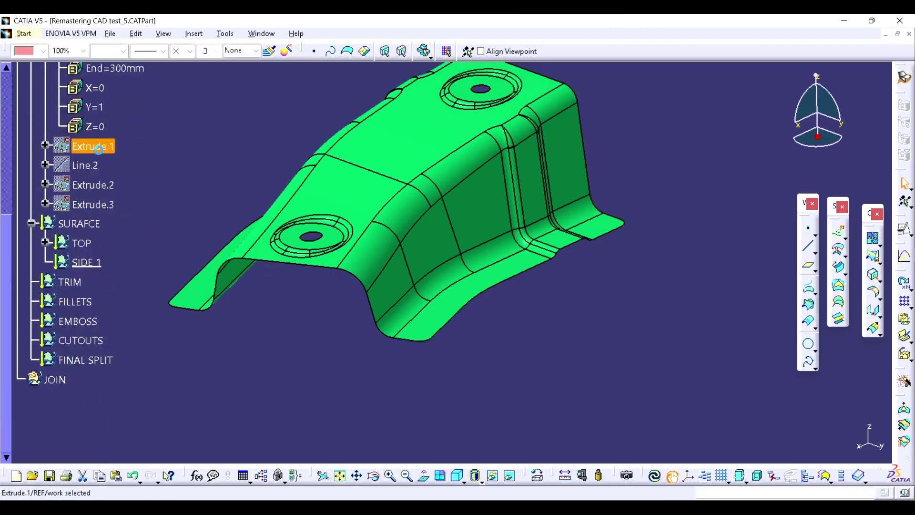
key("space")
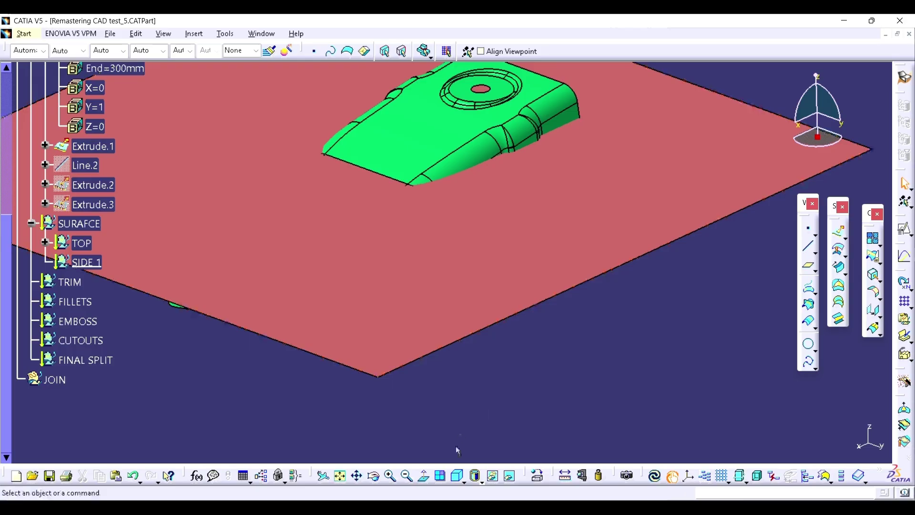
left_click(564, 475)
right_click(535, 216)
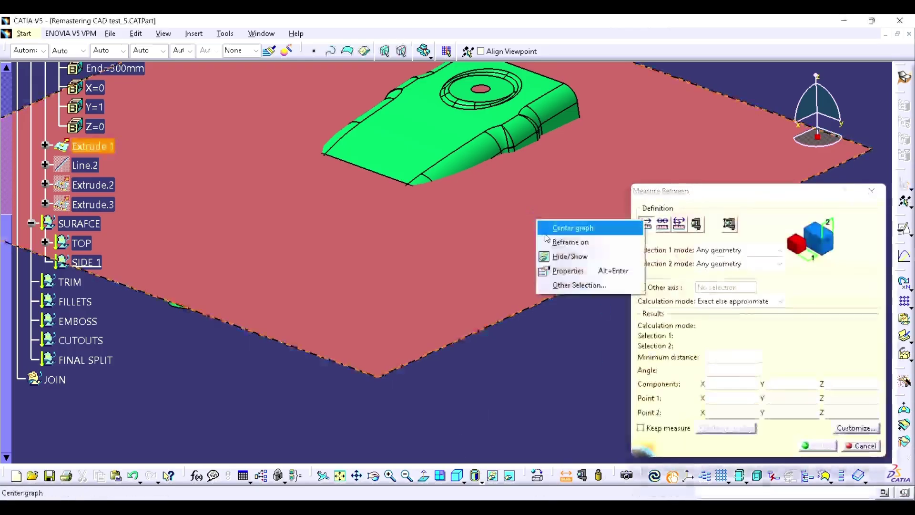
left_click(568, 255)
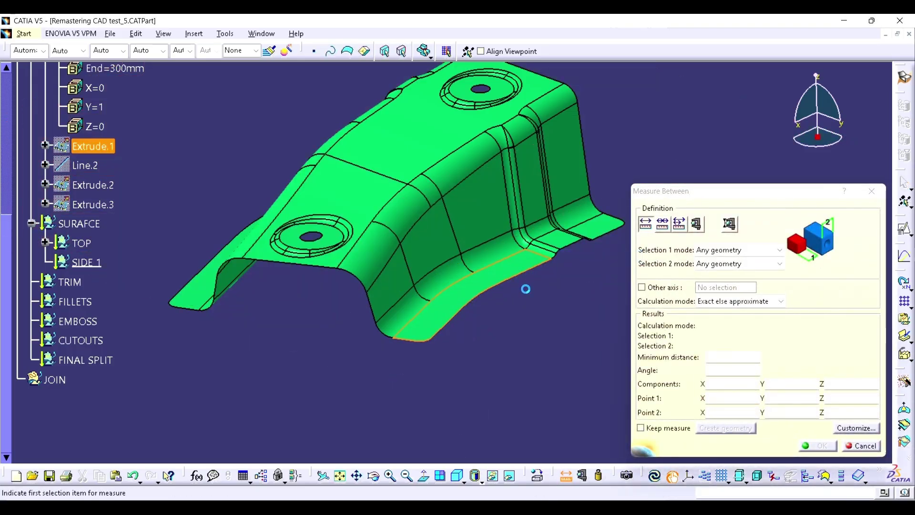
left_click(872, 197)
Step: Show Extrude.1 and offset it down to the level of the part's lower flange, inside the SIDE 1 set
scroll(159, 179, "up", 1)
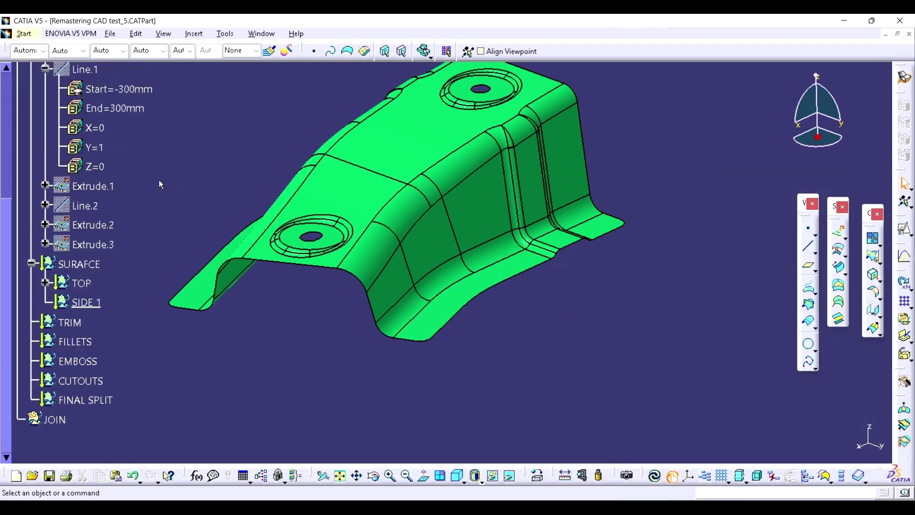
left_click(101, 187)
key("space")
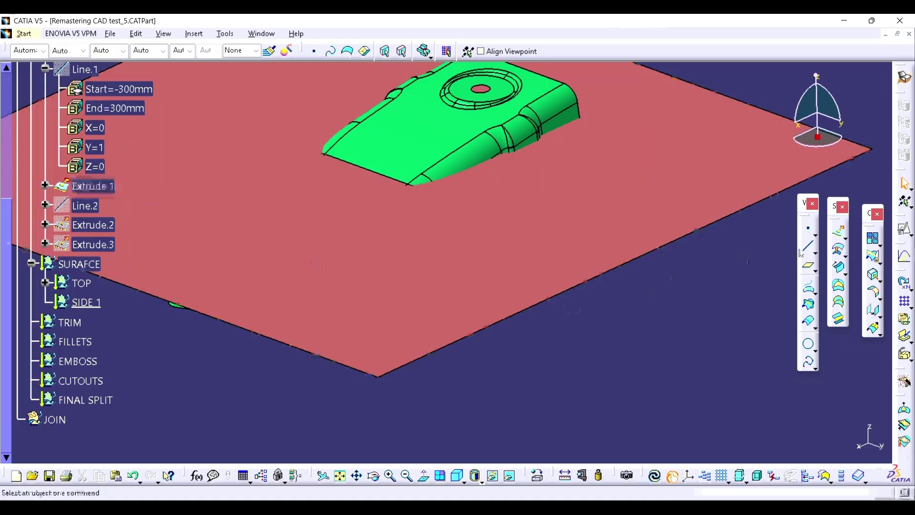
left_click(631, 205)
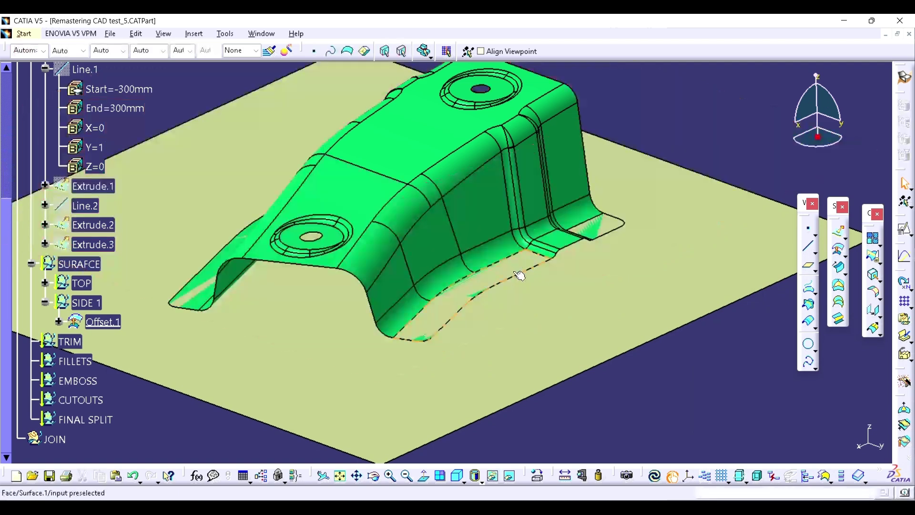
Step: Show the vertical reference surface Extrude.2 along with the offset surface
middle_click_drag(519, 275, 476, 345)
middle_click_drag(472, 278, 456, 338)
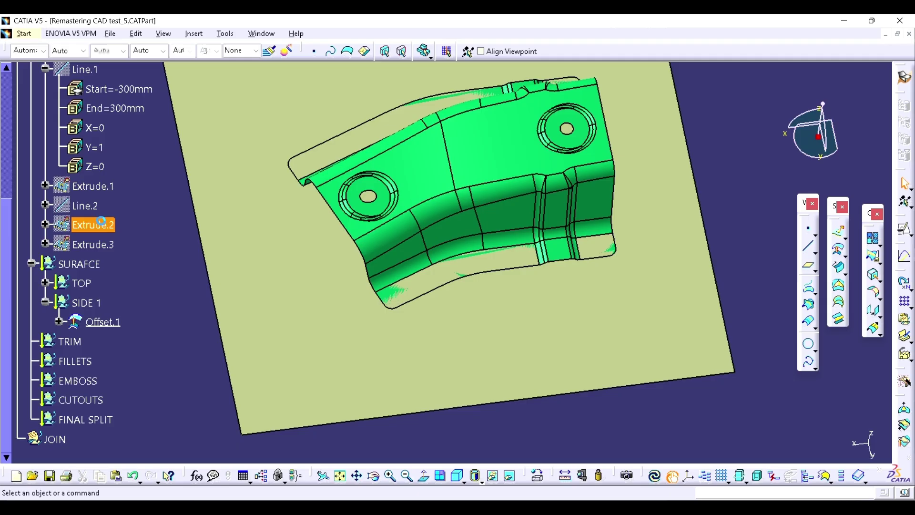
key("space")
middle_click_drag(493, 240, 485, 284)
Step: Measure between the planar side-wall face beside the vertical ribs and the offset surface
left_click(567, 475)
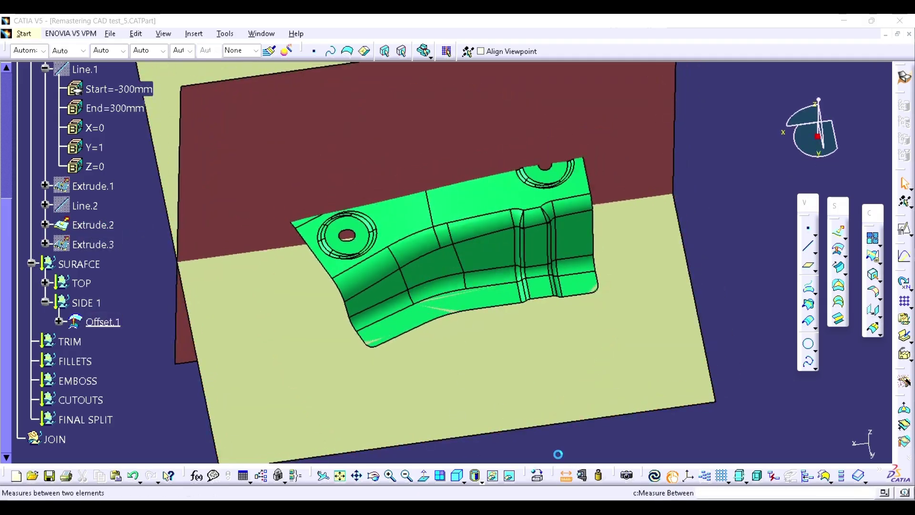
left_click(508, 261)
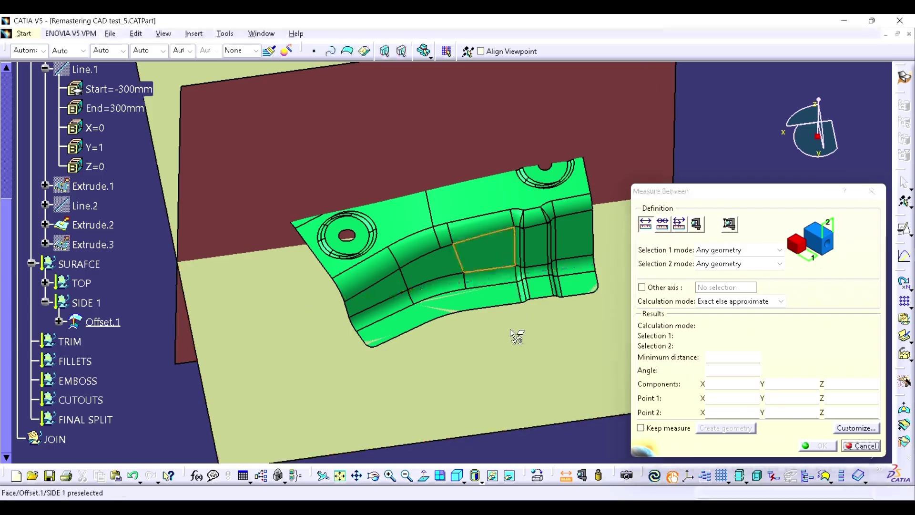
left_click(512, 339)
middle_click_drag(518, 351, 449, 326)
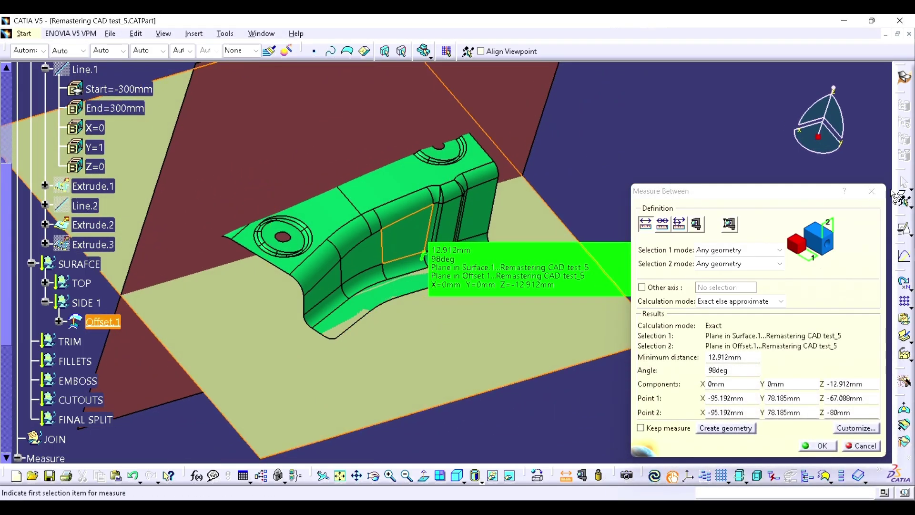
left_click(871, 191)
Step: Measure between the planar side-wall face at the part's angled end and the offset surface
middle_click_drag(350, 381, 455, 264)
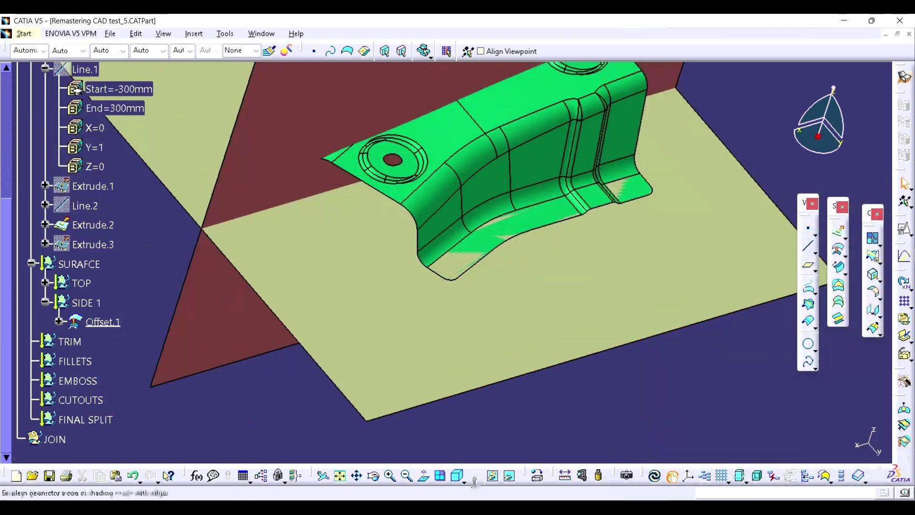
left_click(562, 475)
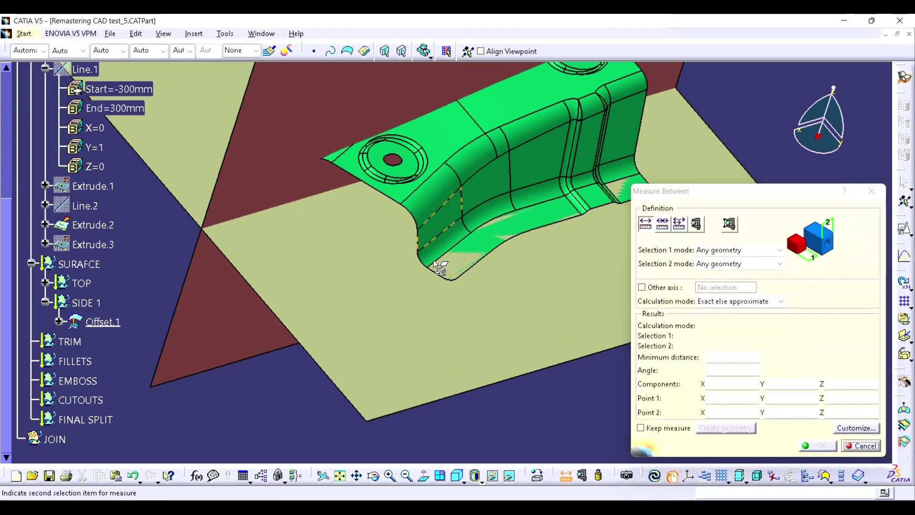
left_click(559, 380)
left_click(551, 345)
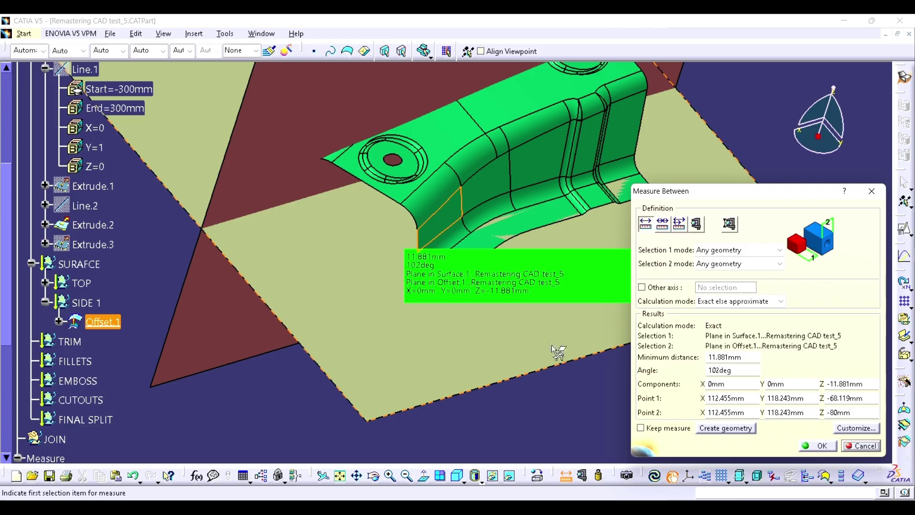
left_click(870, 192)
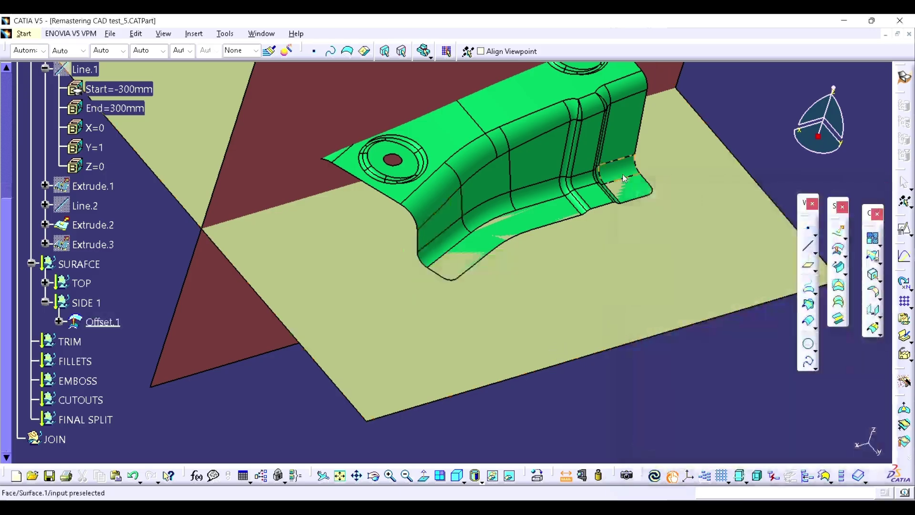
Step: Extract the planar side-wall face at the end beyond the vertical ribs, and undo the extraction
middle_click_drag(450, 210, 546, 277)
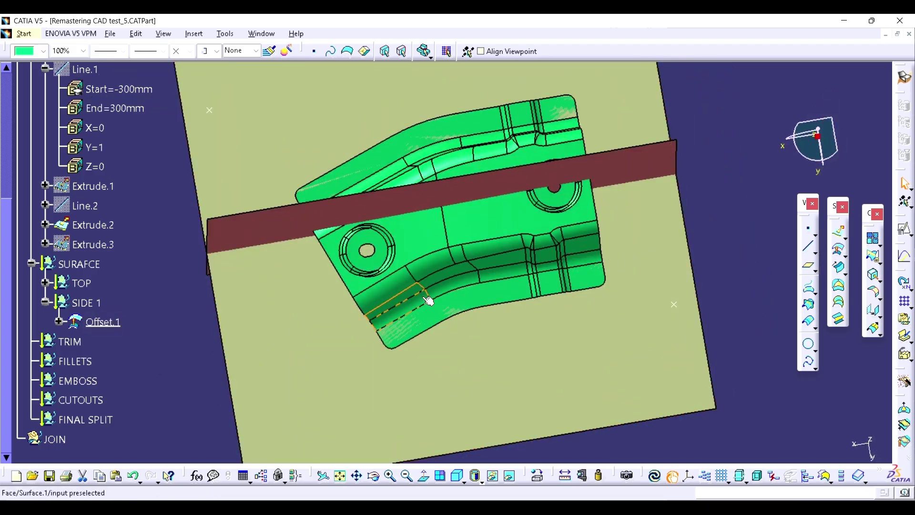
middle_click_drag(401, 307, 578, 162)
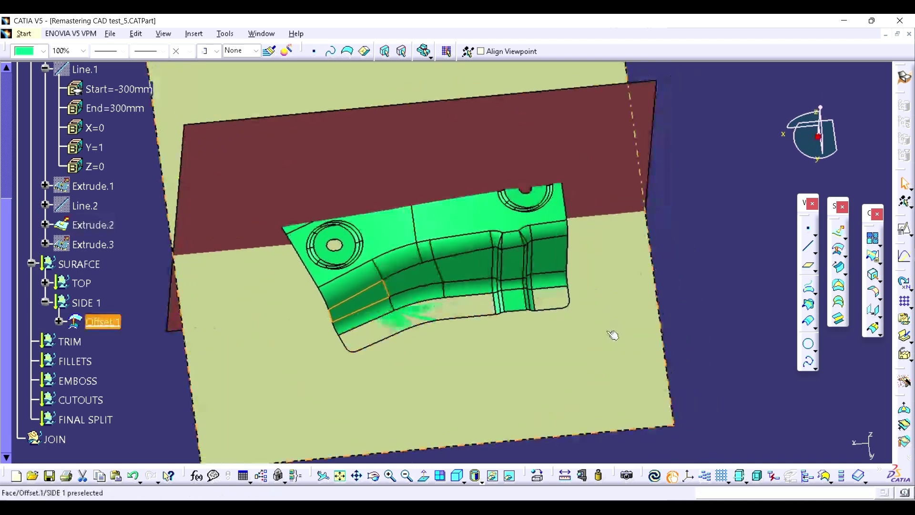
right_click(604, 362)
key("Escape")
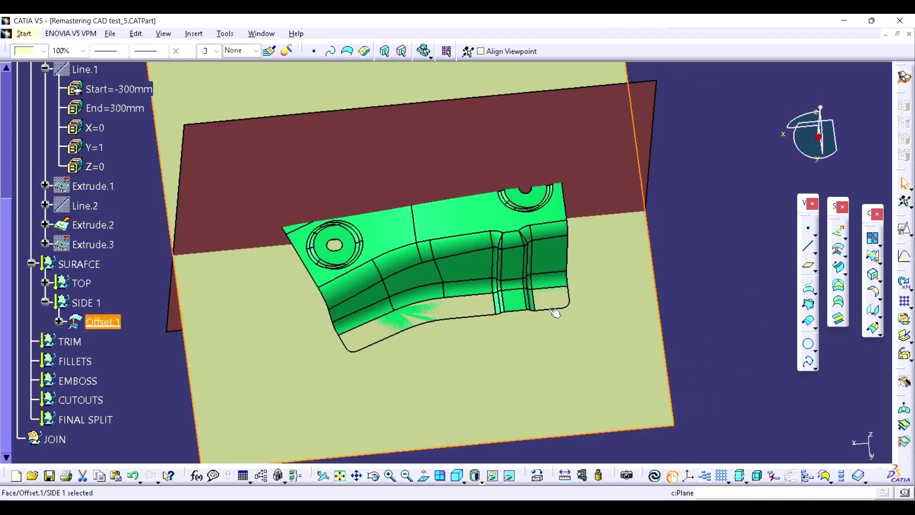
middle_click_drag(435, 427, 405, 258)
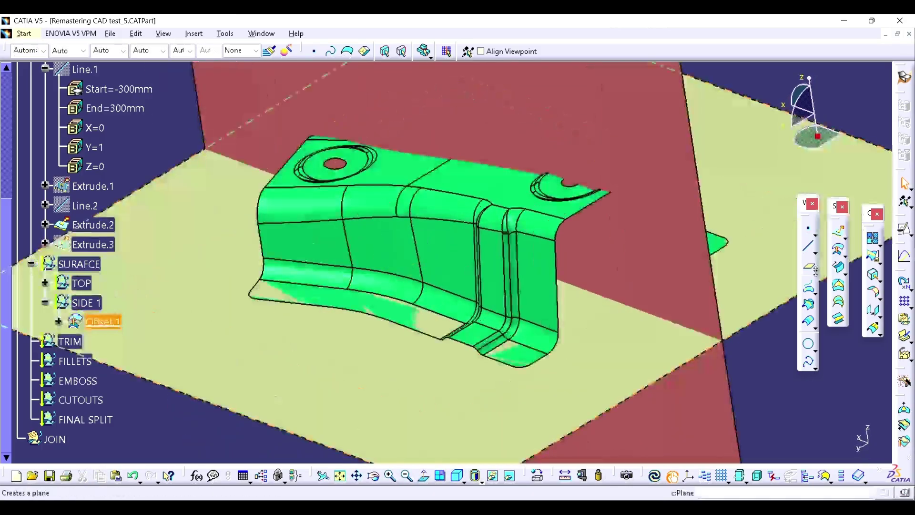
left_click(876, 280)
left_click(536, 278)
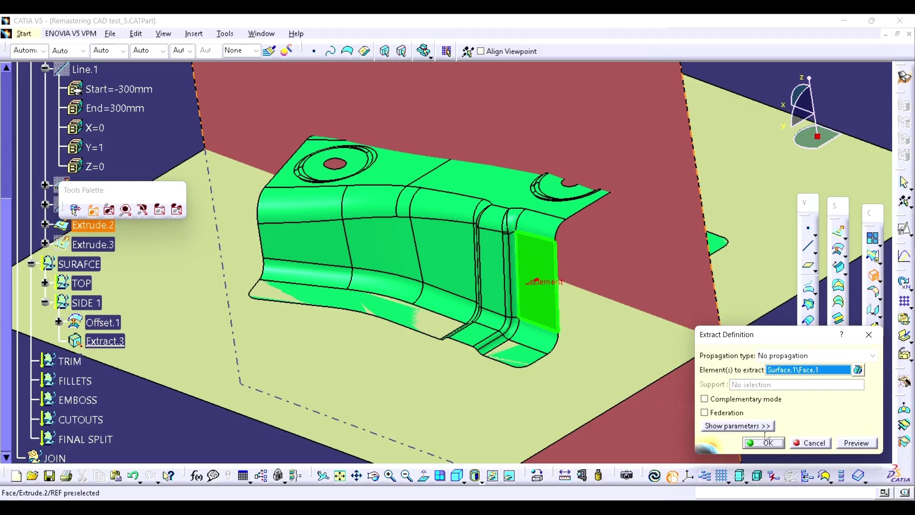
left_click(764, 443)
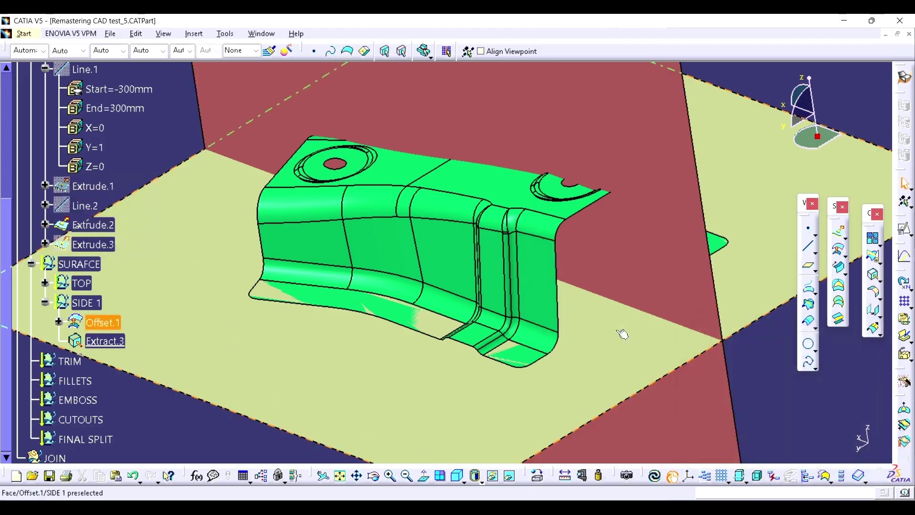
key("ctrl+z")
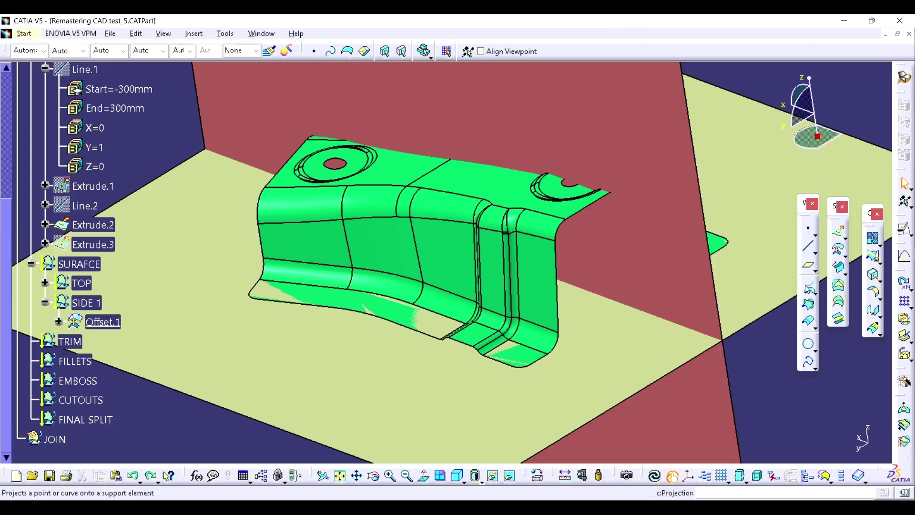
Step: Hide the vertical reference surface Extrude.2 and show Line.2
middle_click_drag(610, 238, 610, 265)
scroll(253, 169, "up", 2)
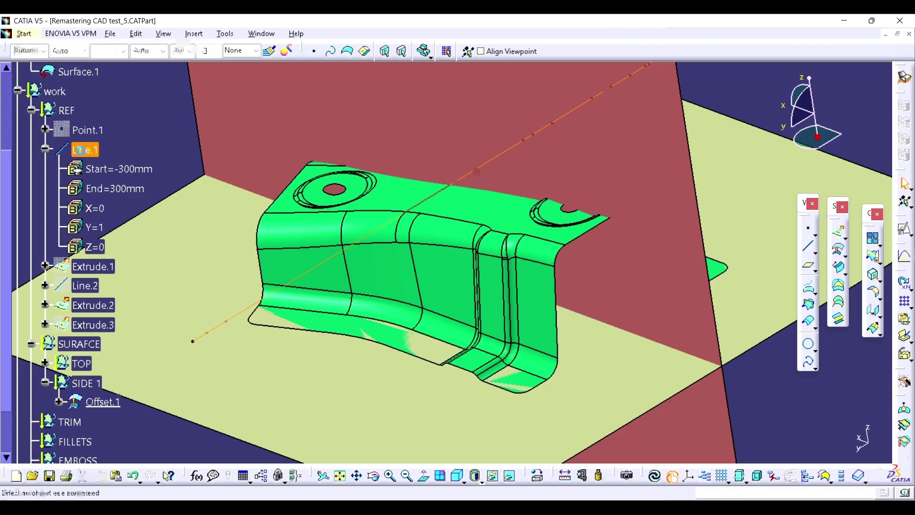
left_click(417, 169)
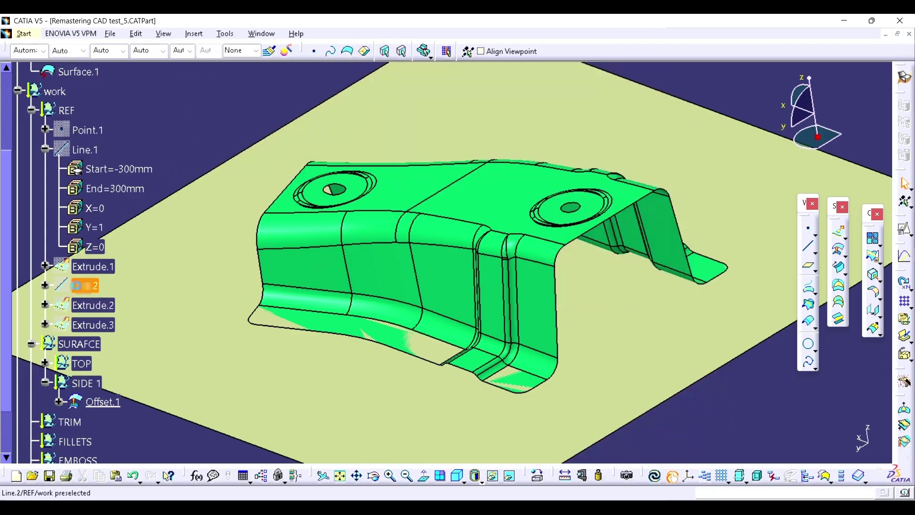
left_click(84, 286)
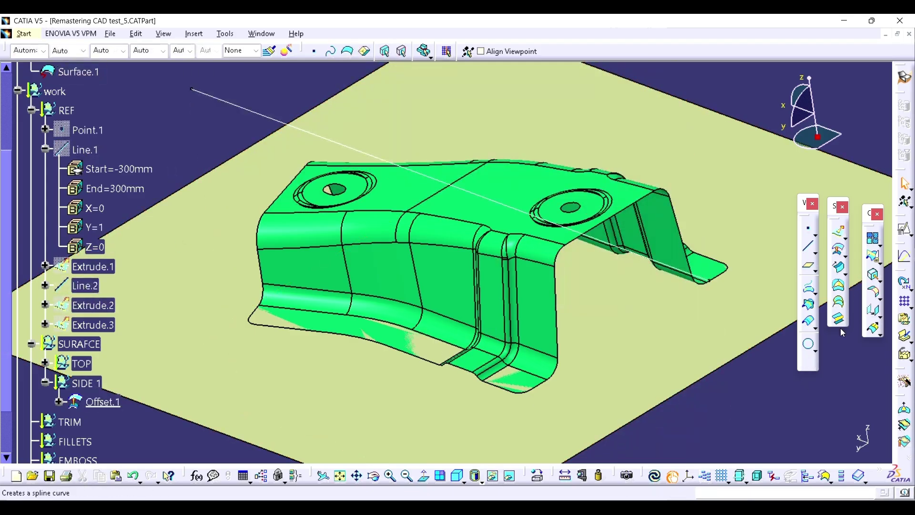
left_click(839, 270)
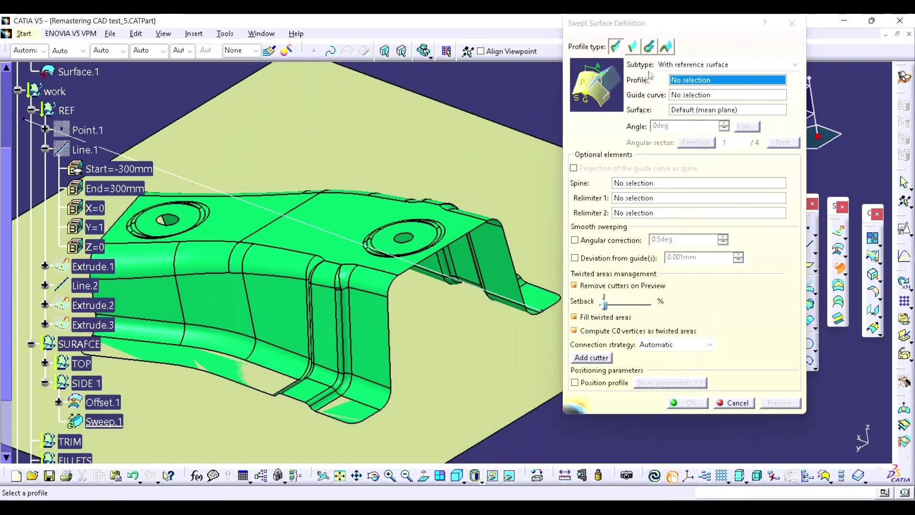
left_click(632, 46)
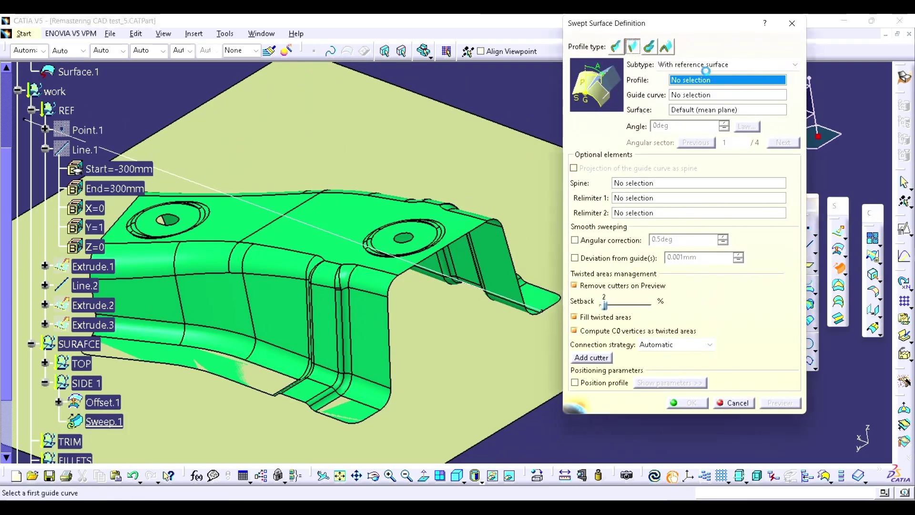
left_click(721, 64)
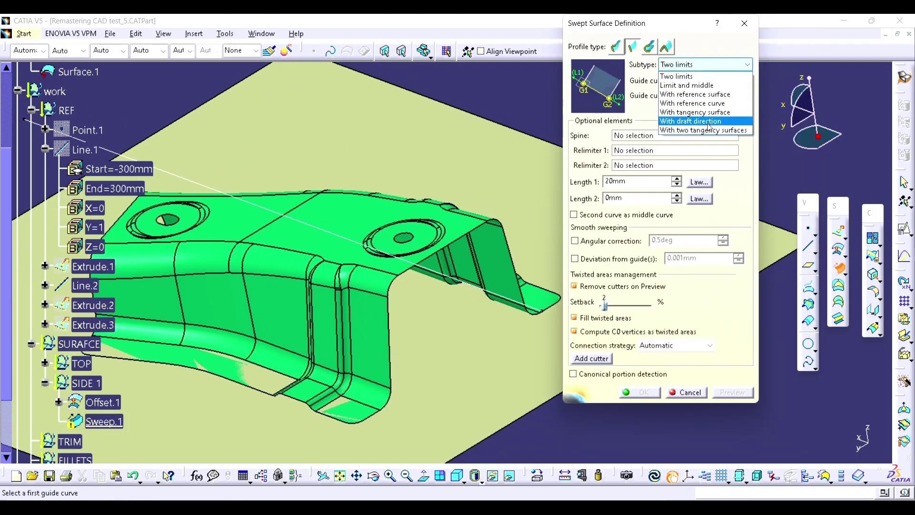
left_click(691, 118)
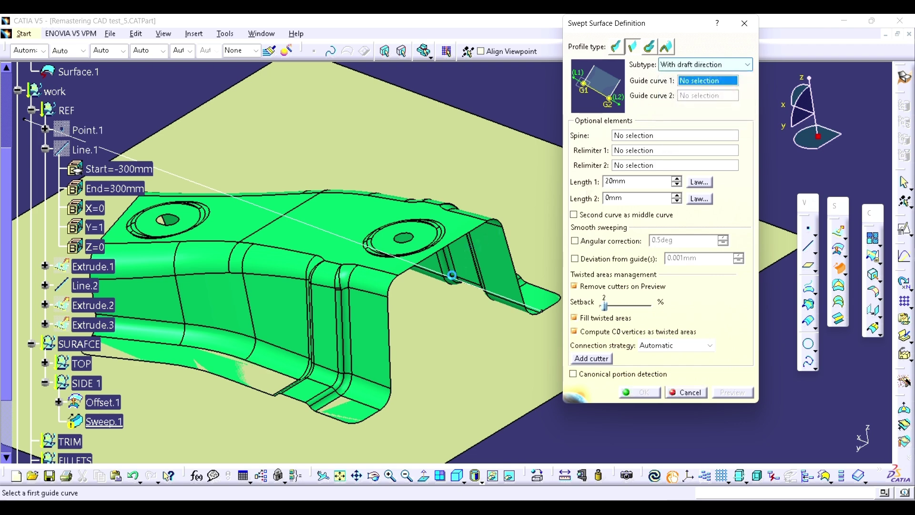
left_click(768, 22)
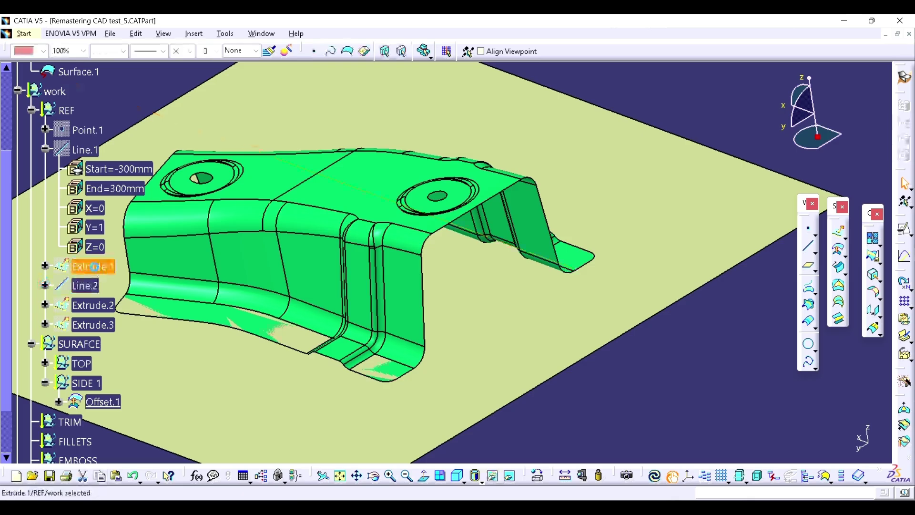
Step: Hide Line.2 and show the vertical reference surface Extrude.2 again, leaving Extrude.1 and Extrude.3 hidden
left_click(93, 266)
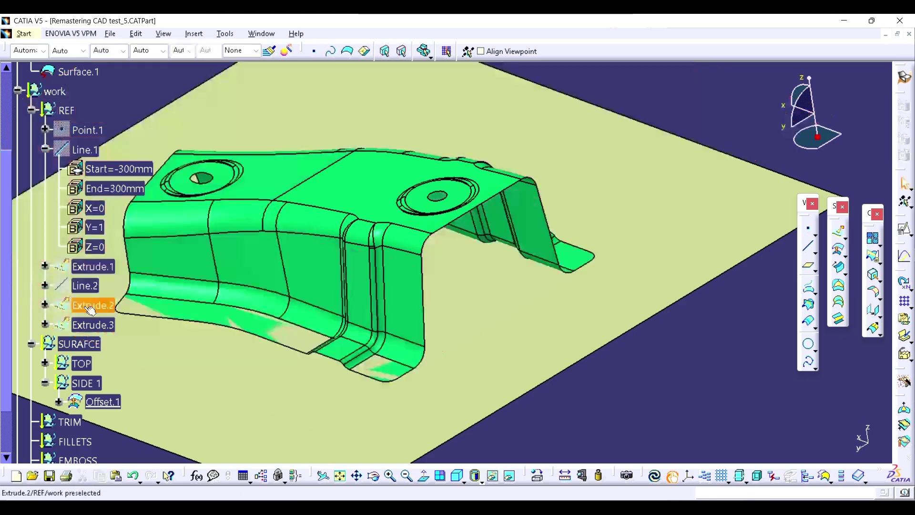
left_click(87, 324)
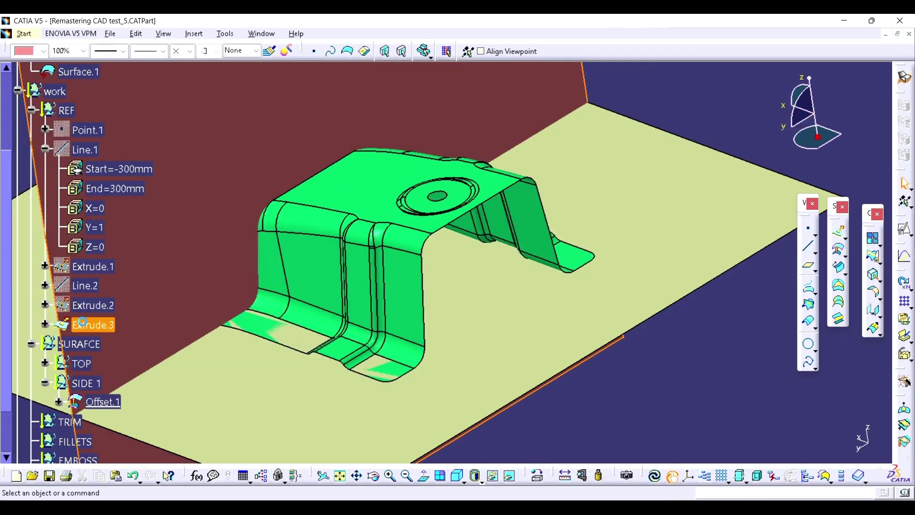
key("space")
left_click(89, 304)
key("space")
middle_click_drag(524, 285, 643, 266)
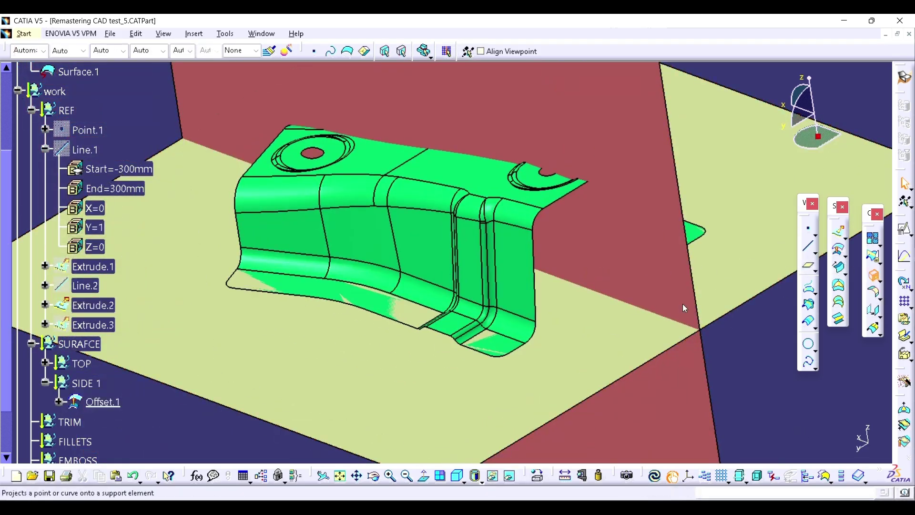
Step: Extract the planar side-wall face beyond the vertical ribs into SIDE 1 with no propagation
left_click(520, 275)
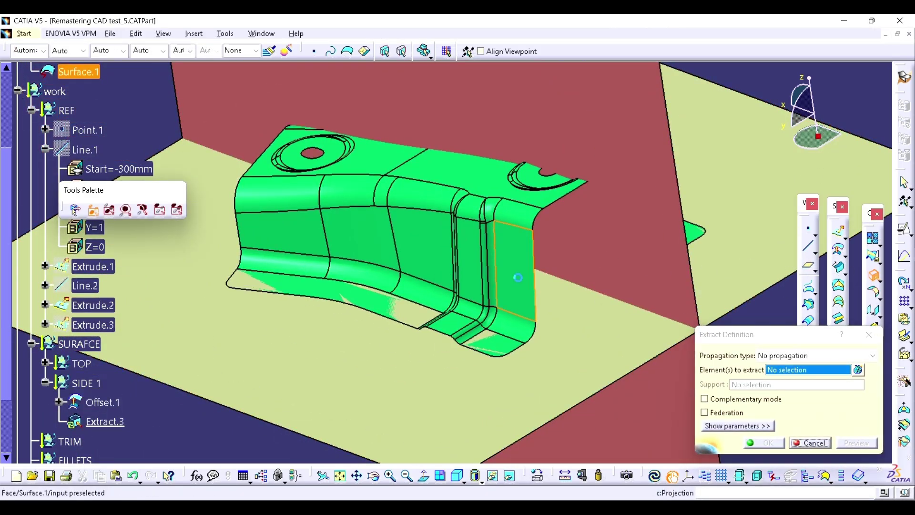
left_click(760, 445)
scroll(143, 336, "down", 2)
Step: Untrim the extracted side-wall face and intersect the untrimmed surface with Offset.1
left_click(106, 303)
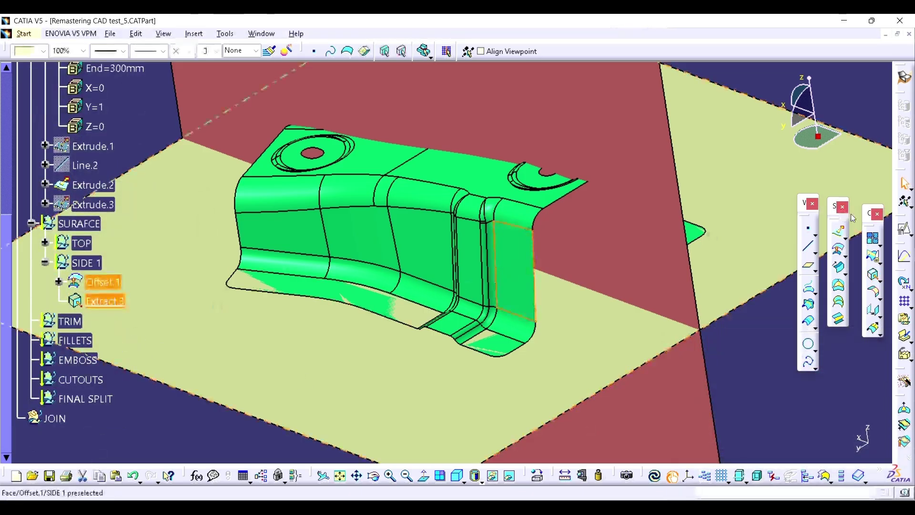
left_click(880, 240)
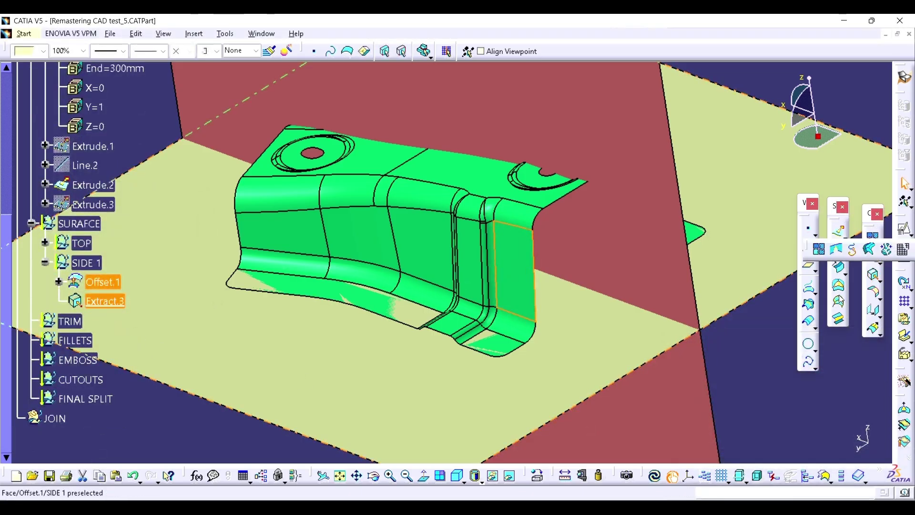
left_click(886, 248)
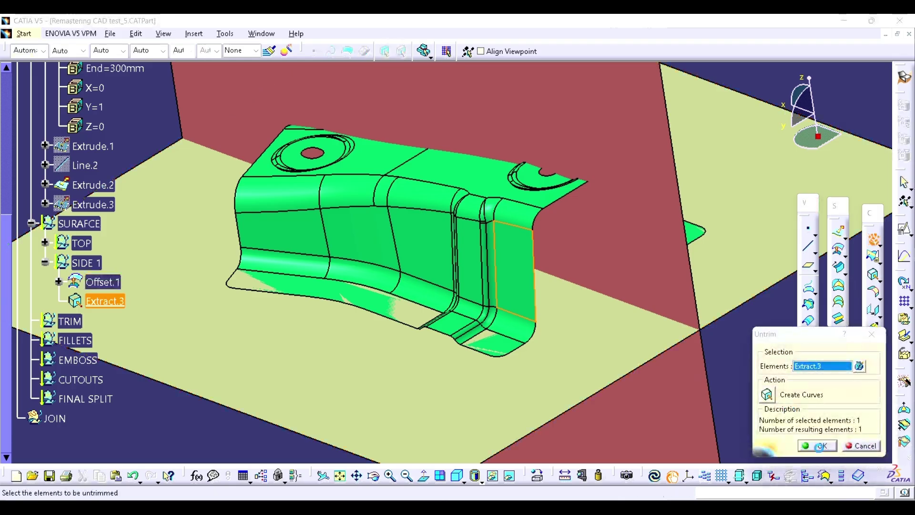
left_click(819, 446)
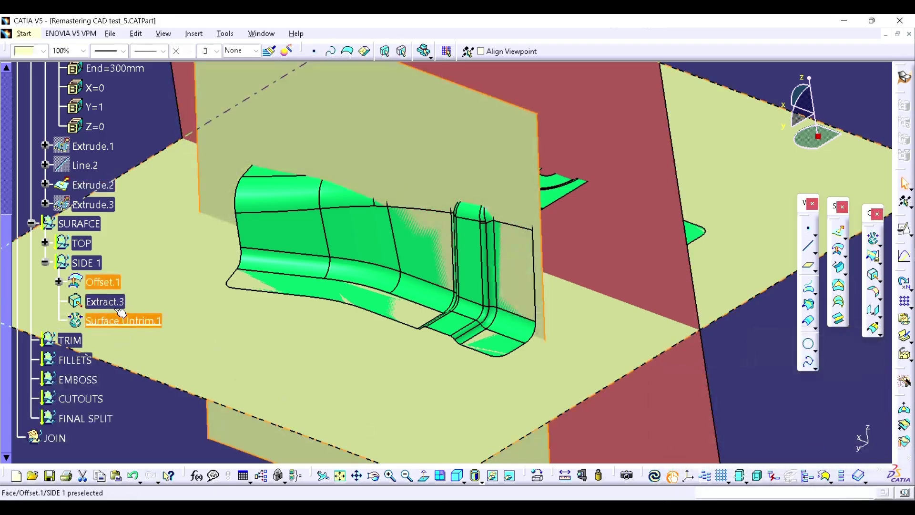
key("Return")
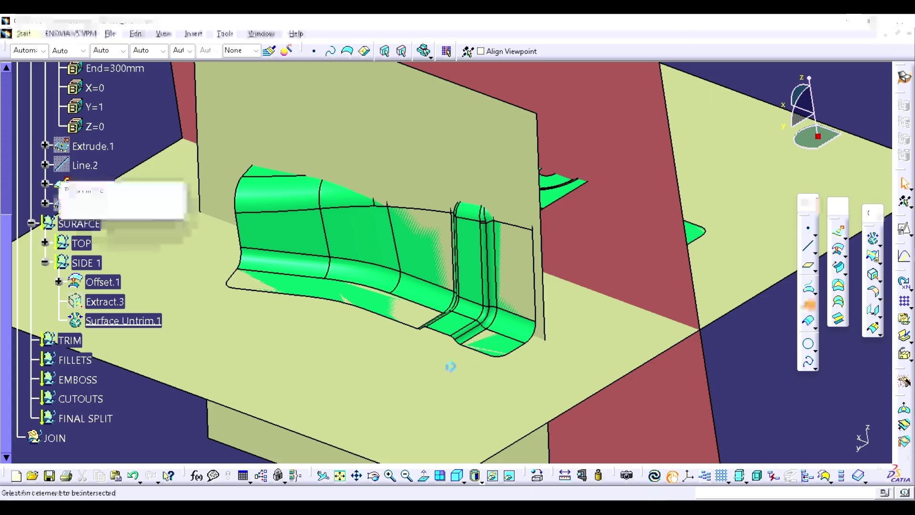
left_click(777, 442)
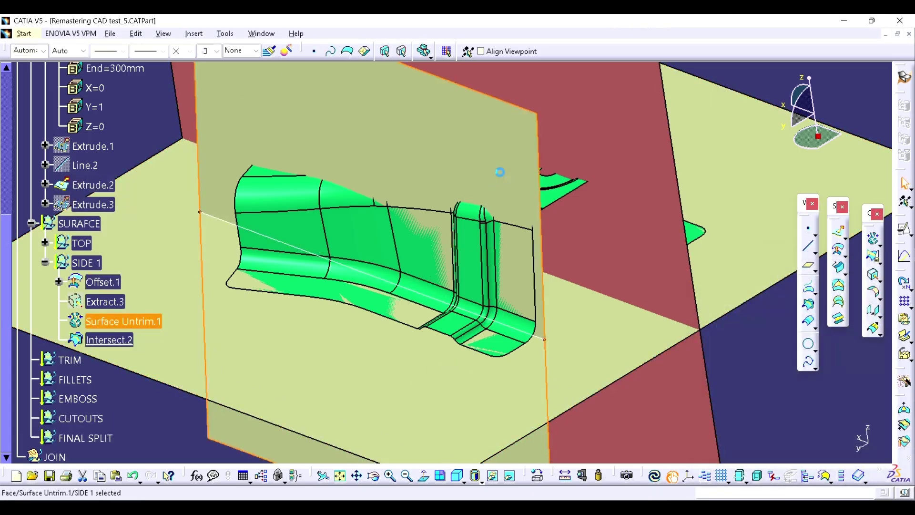
Step: Measure from the intersection line to the vertical reference surface and offset Extrude.2 by 80 mm toward the side wall
left_click(565, 475)
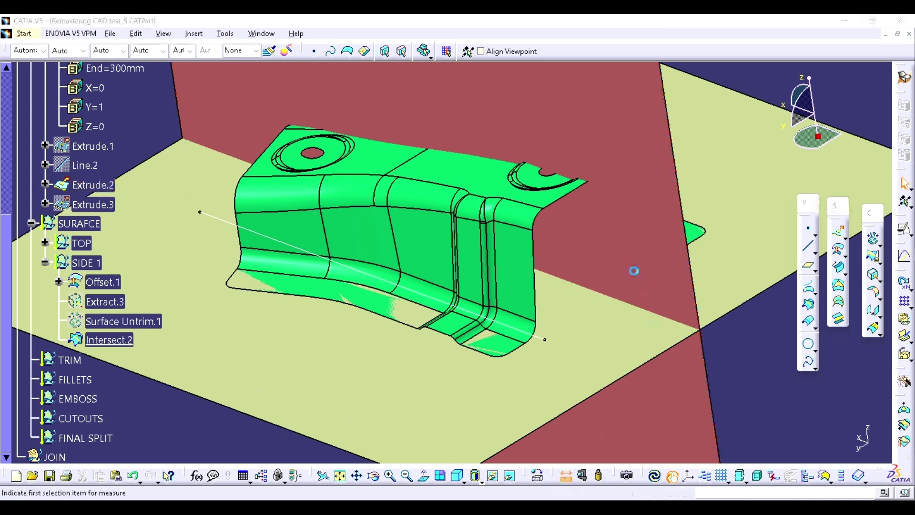
left_click(531, 334)
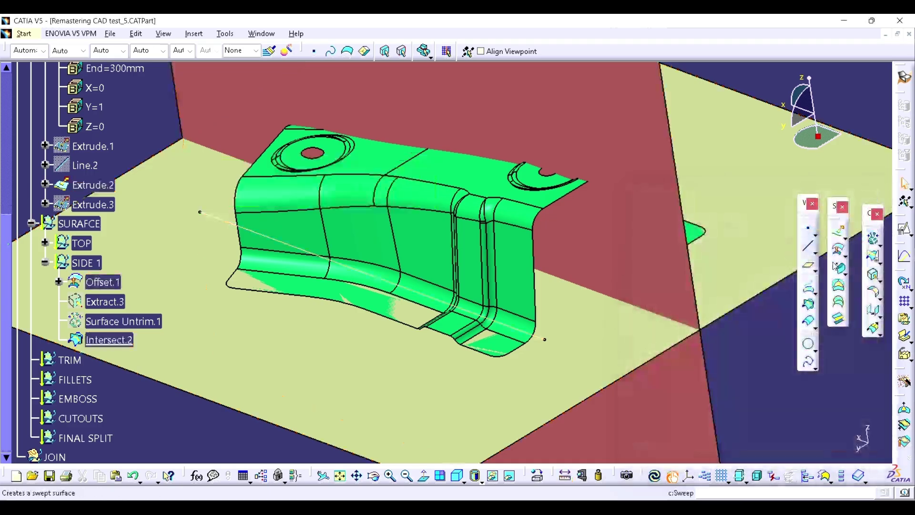
left_click(838, 250)
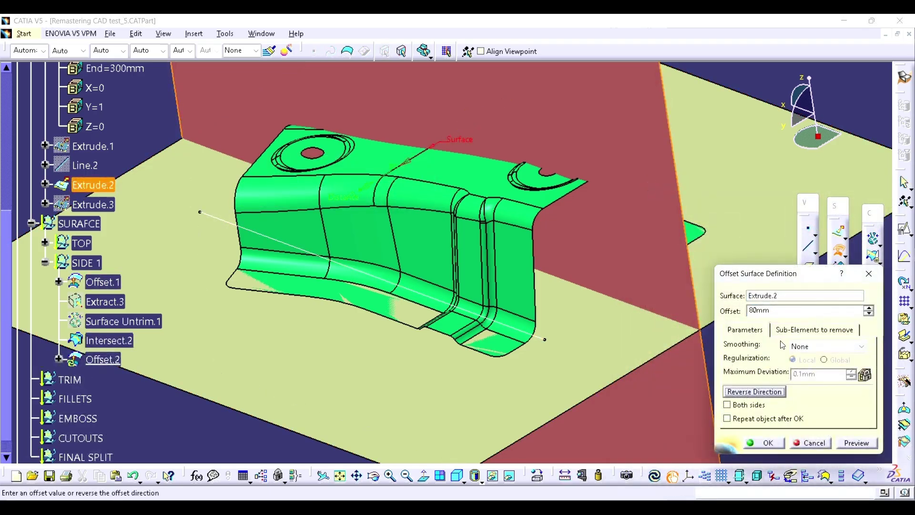
left_click(774, 447)
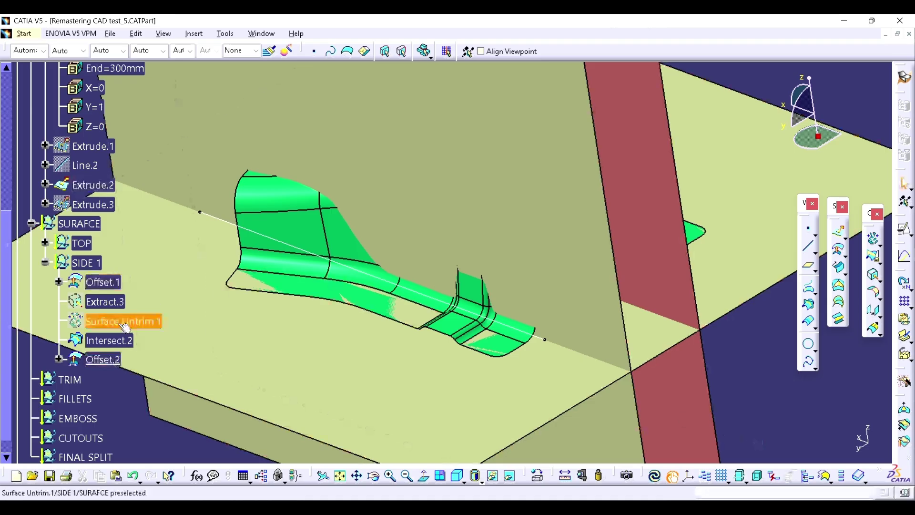
Step: Delete Extract.3 together with its dependent untrimmed surface and intersection line from SIDE 1
left_click(102, 304)
key("Delete")
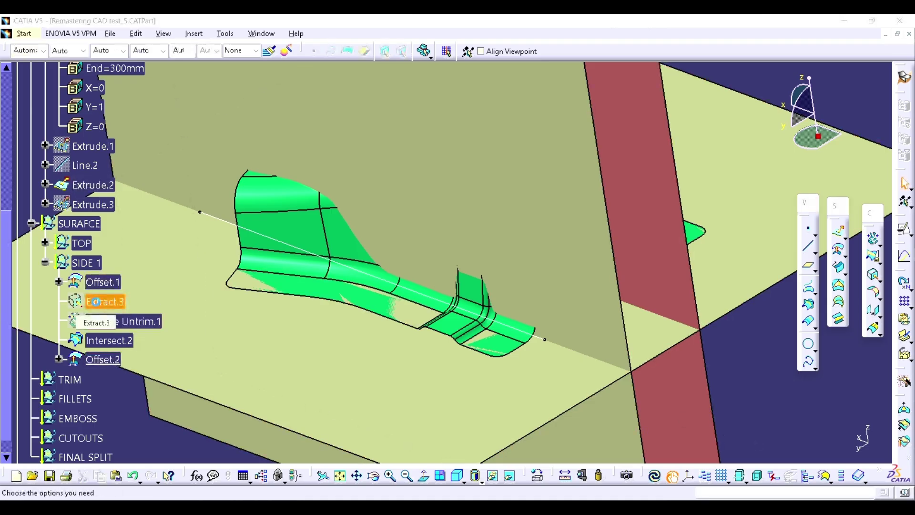
key("Return")
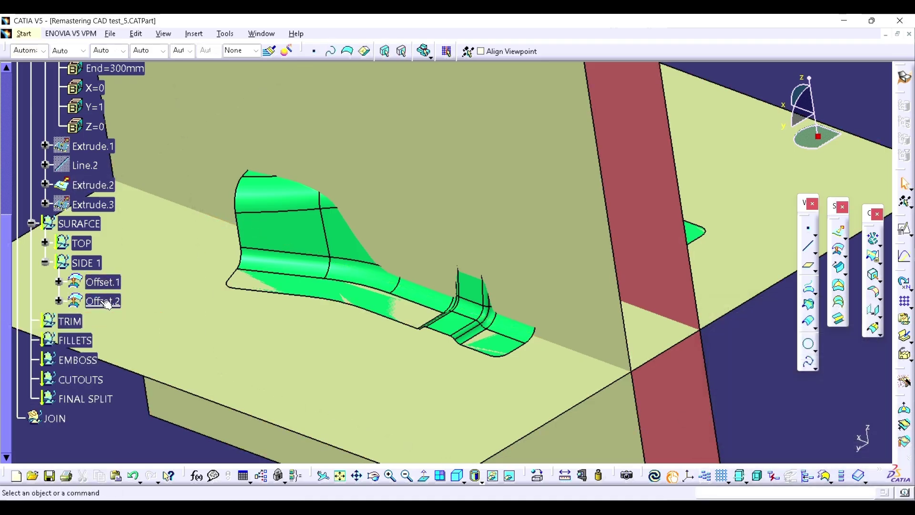
Step: Intersect Offset.1 with Offset.2 in SIDE 1 and hide the vertical offset surface
left_click(807, 305)
left_click(543, 380)
left_click(566, 314)
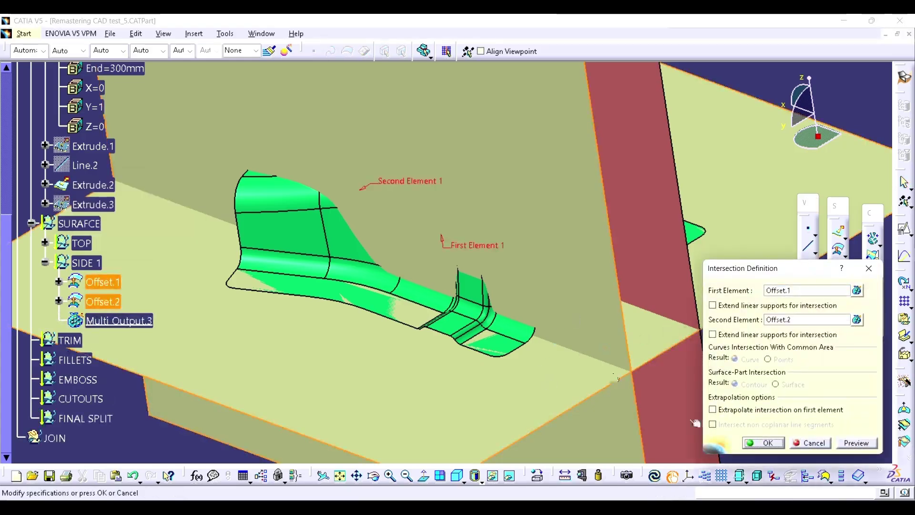
left_click(756, 441)
left_click(556, 279)
key("space")
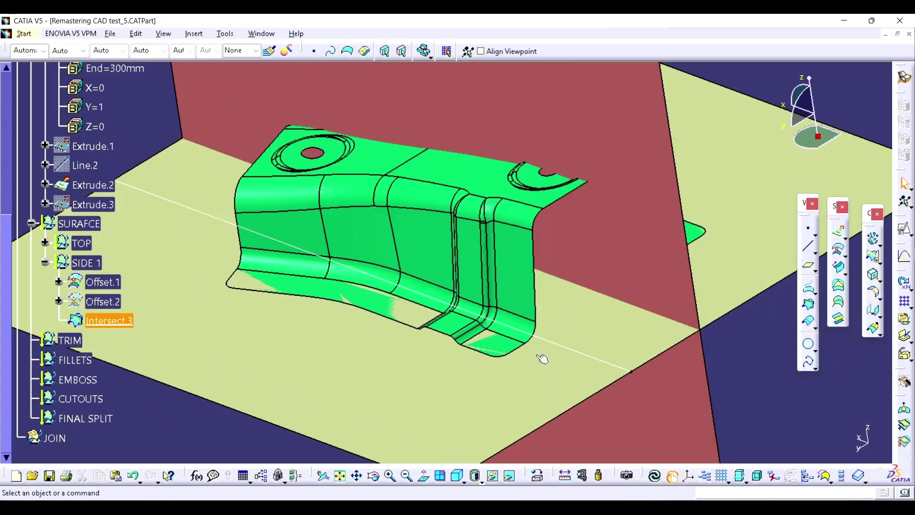
Step: Measure the side wall's angle to Offset.1 and sweep Intersect.3 with Z draft direction, 8° angle, fourth angular sector and 200 mm for both lengths
left_click(574, 479)
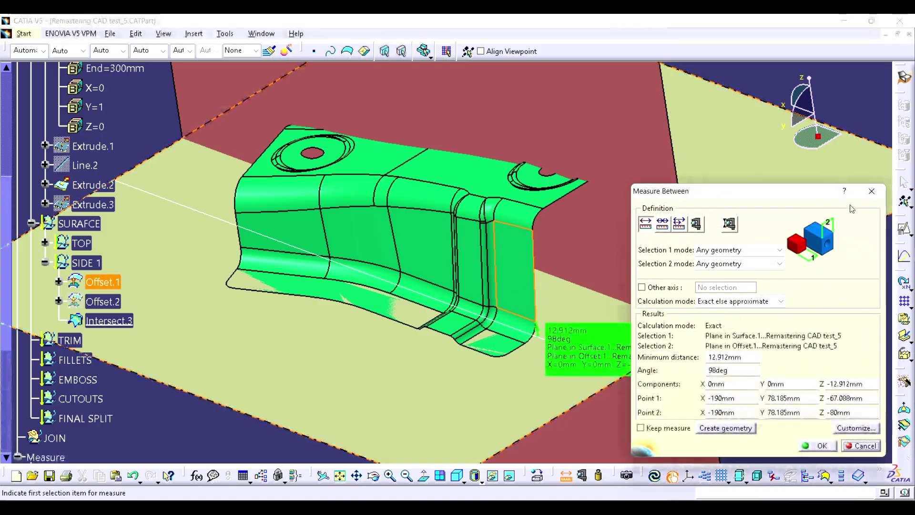
left_click(871, 191)
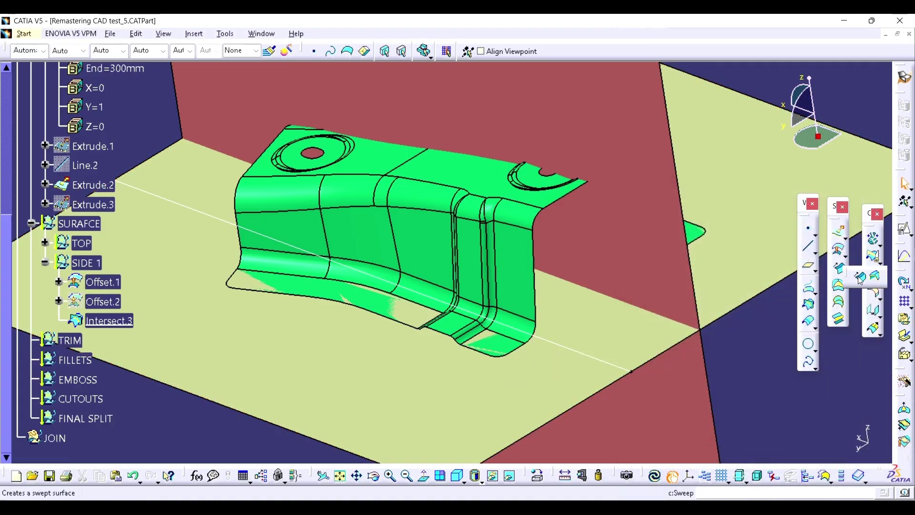
left_click(839, 267)
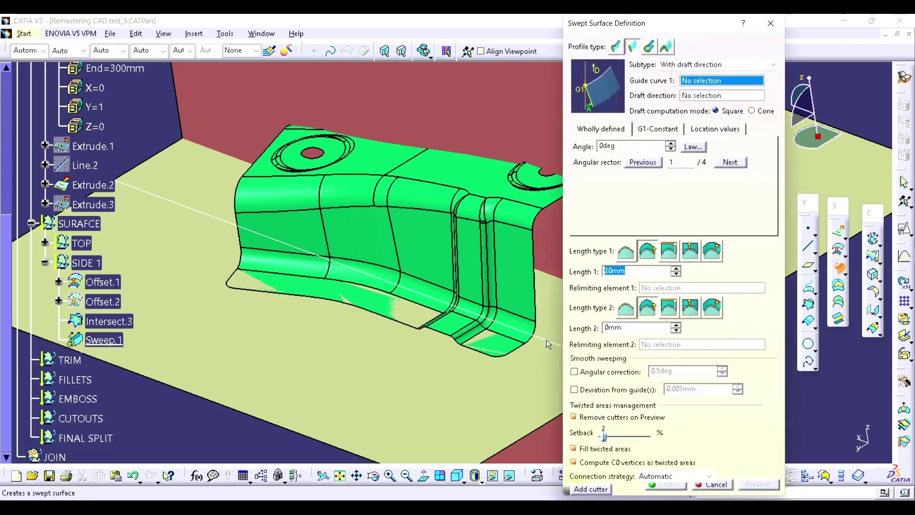
left_click(546, 339)
right_click(718, 102)
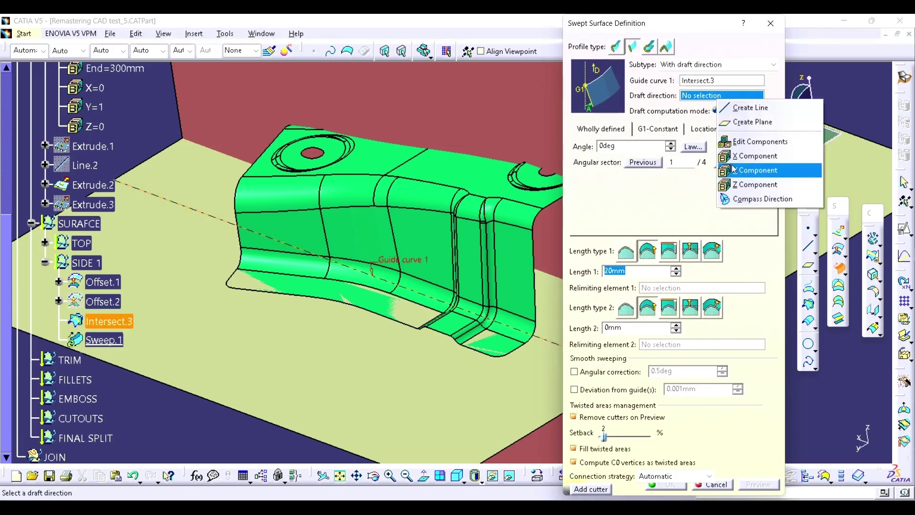
left_click(753, 183)
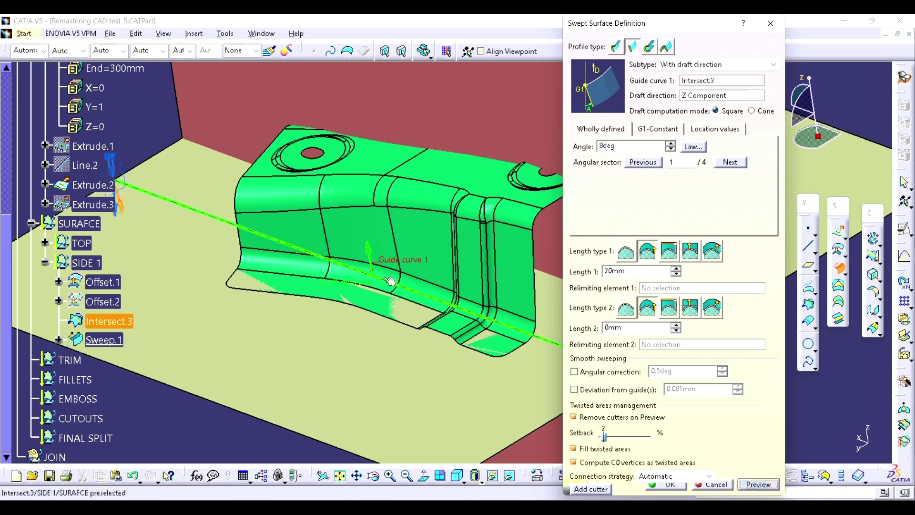
left_click(114, 163)
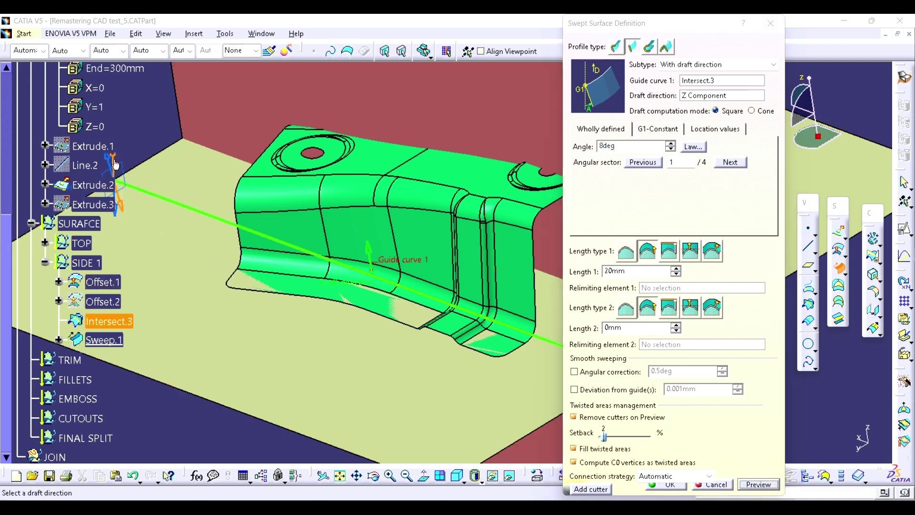
left_click(667, 485)
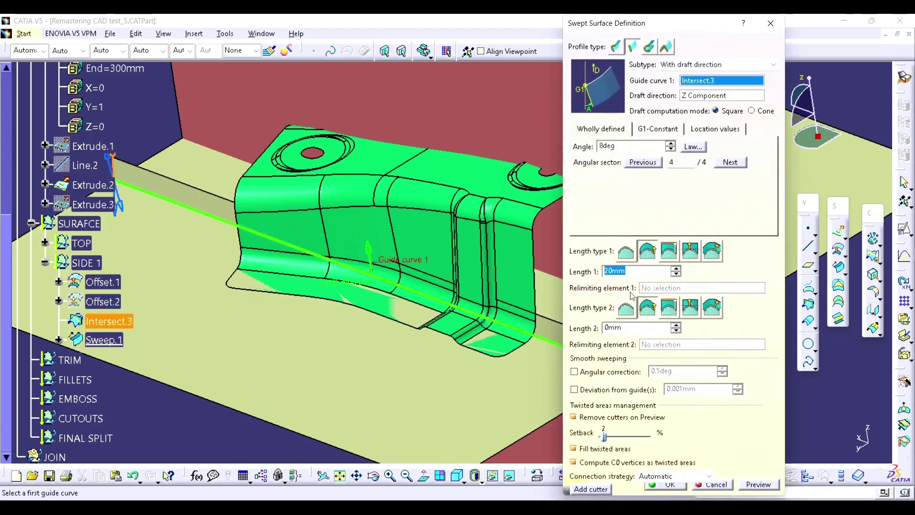
left_click(624, 325)
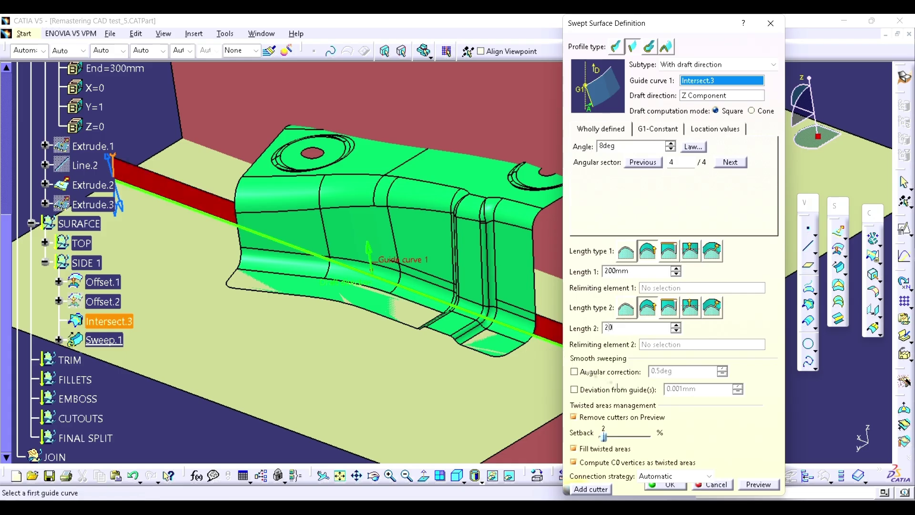
left_click(663, 486)
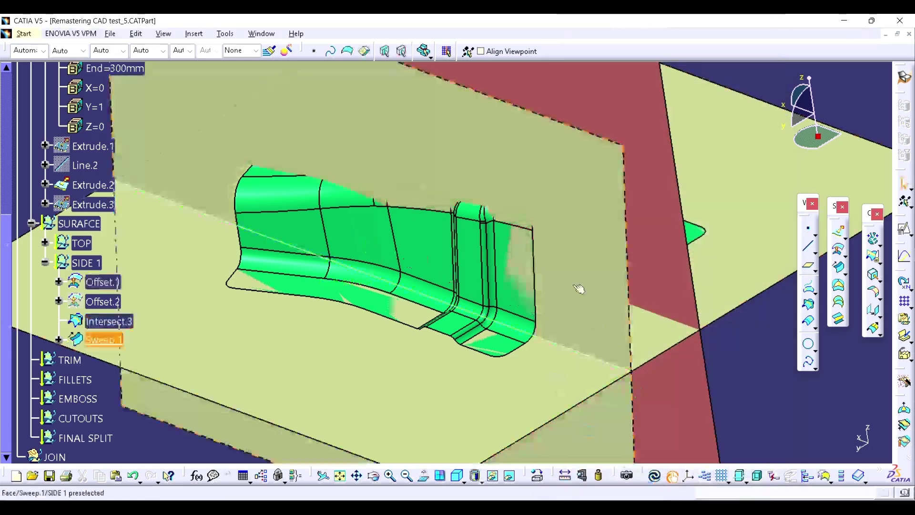
Step: Hide the swept surface, Offset.2 and Intersect.3 in SIDE 1
middle_click_drag(578, 288, 537, 295)
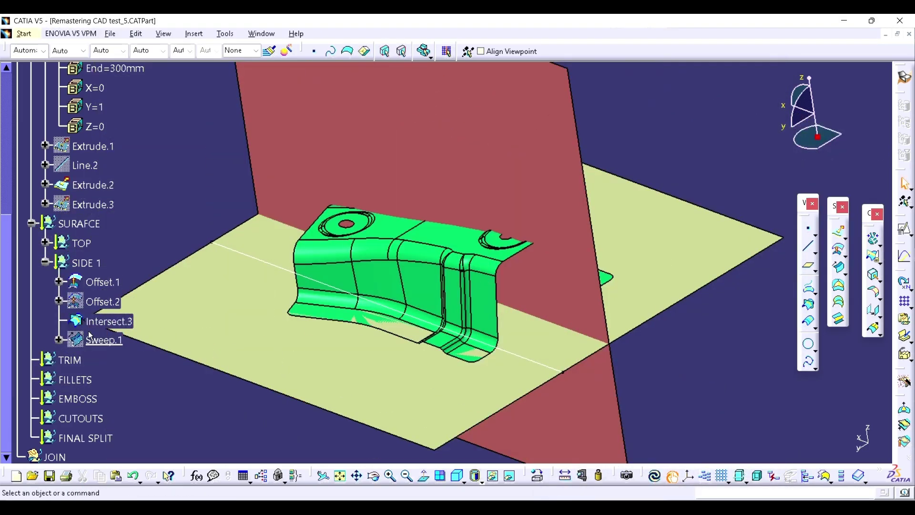
left_click(96, 298)
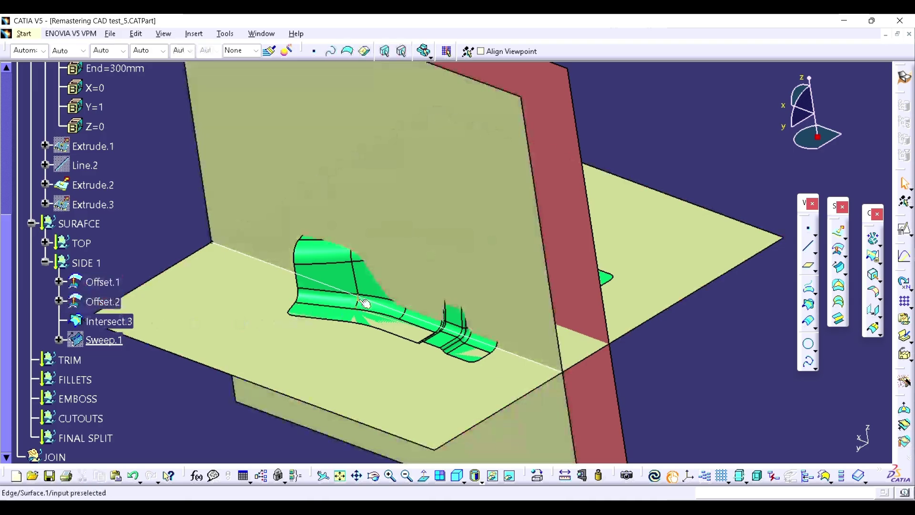
middle_click_drag(362, 299, 525, 245)
middle_click_drag(607, 192, 543, 133)
key("ctrl+h")
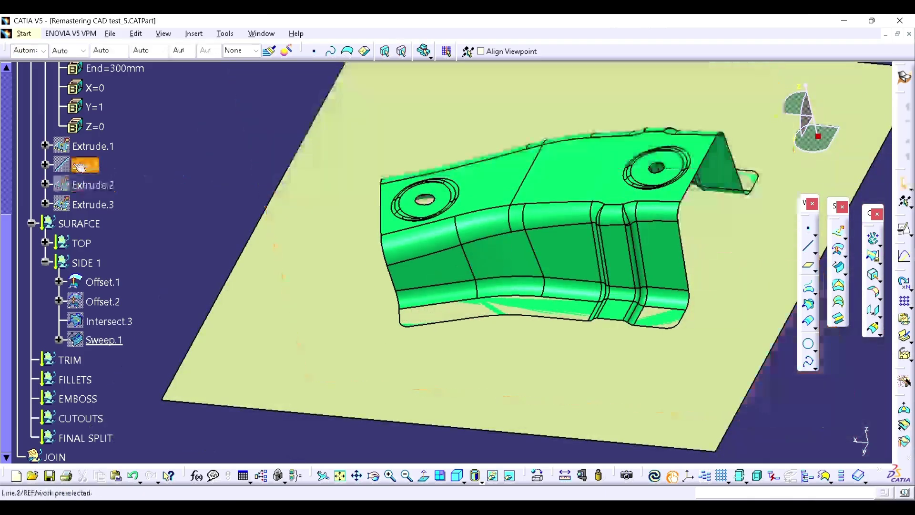
Step: Check reference lines Line.1 and Line.2 by toggling their visibility, and show Point.1 in REF
scroll(89, 168, "up", 2)
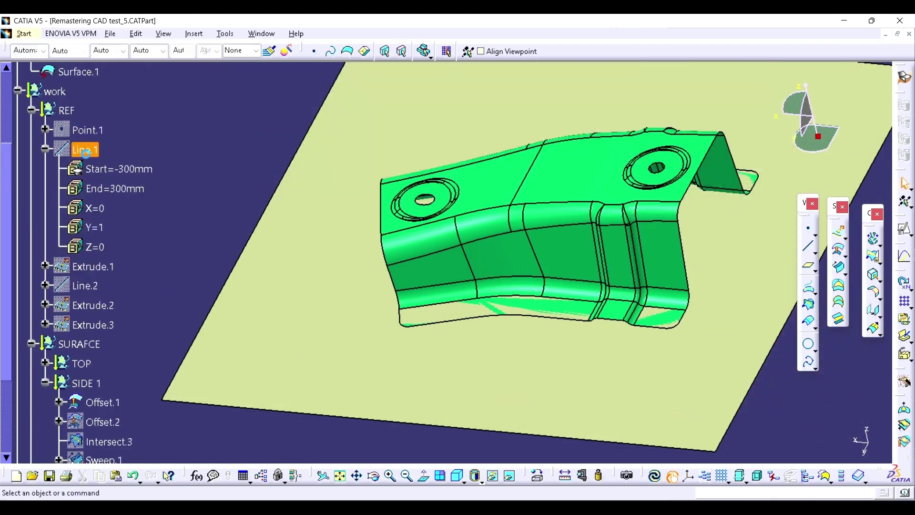
left_click(86, 152)
key("Escape")
left_click(91, 286)
key("ctrl+h")
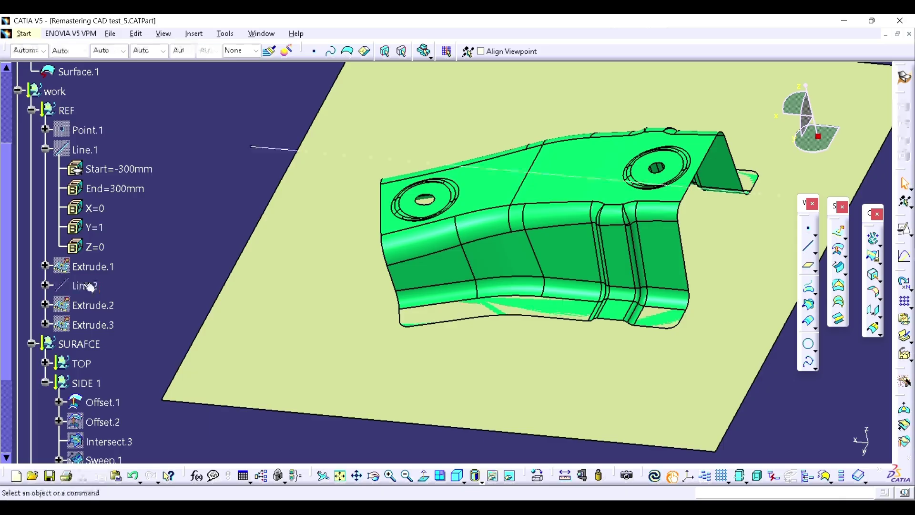
left_click(90, 286)
left_click(97, 130)
Step: Define REF as the in-work geometrical set and hide the Offset.1 surface
left_click(66, 110)
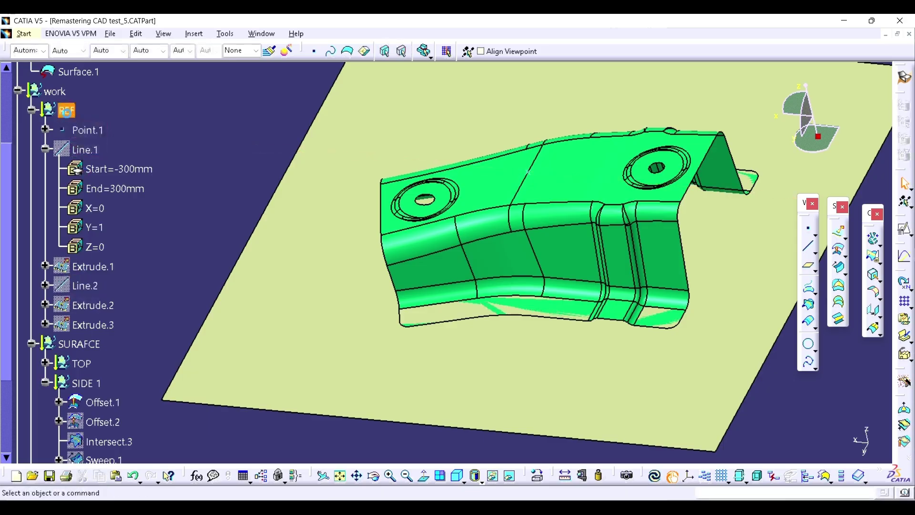
right_click(67, 110)
left_click(91, 149)
left_click(307, 198)
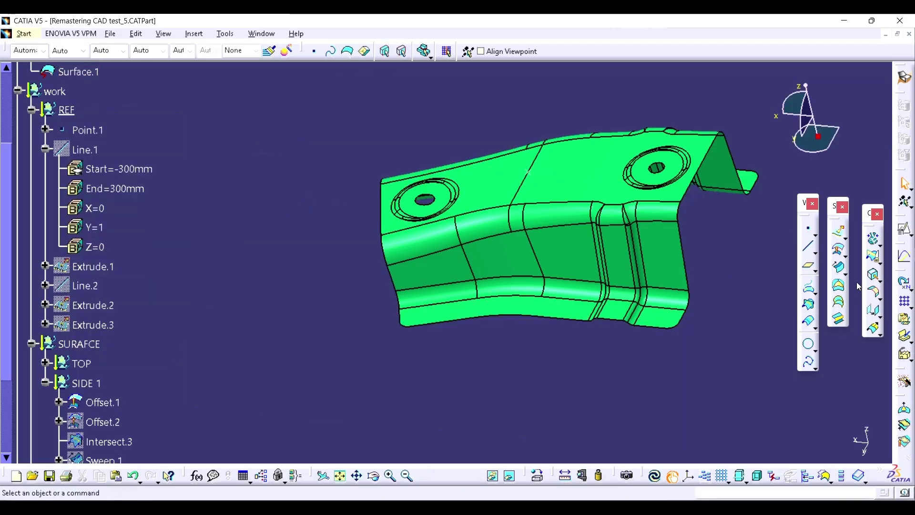
Step: Create a point-direction line through Point.1 along the Z component, from -300 mm to 300 mm
left_click(839, 267)
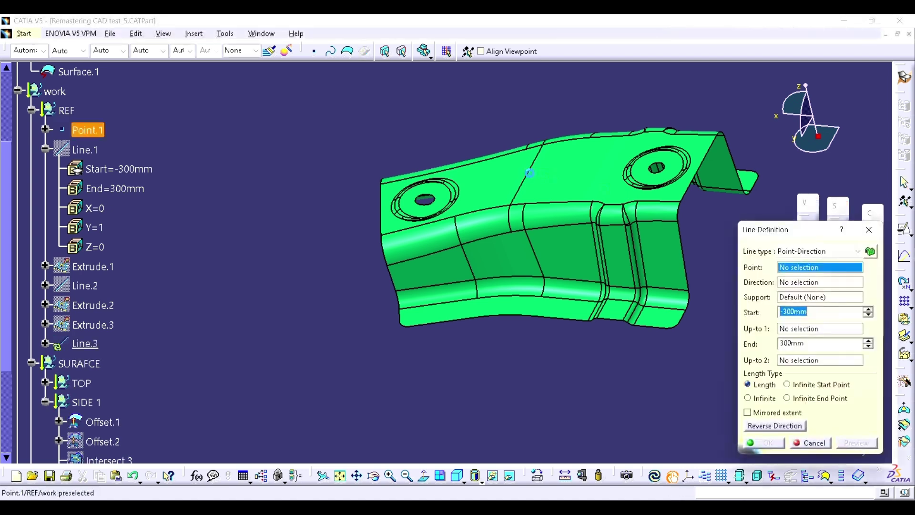
left_click(529, 172)
right_click(801, 288)
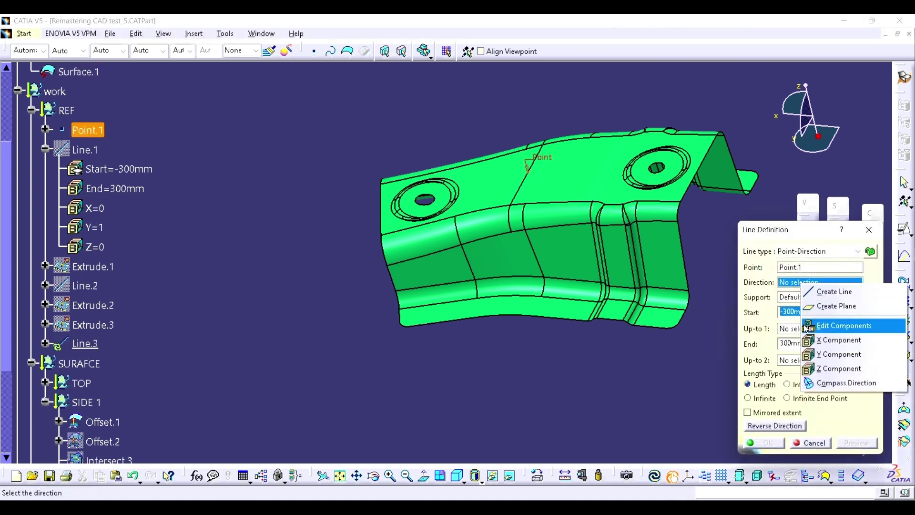
left_click(853, 366)
left_click(769, 444)
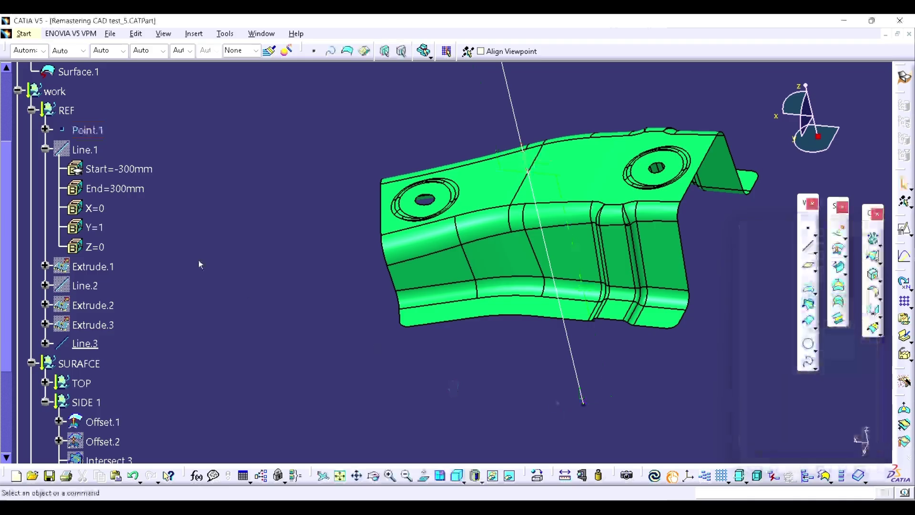
scroll(198, 259, "down", 2)
scroll(93, 300, "down", 5)
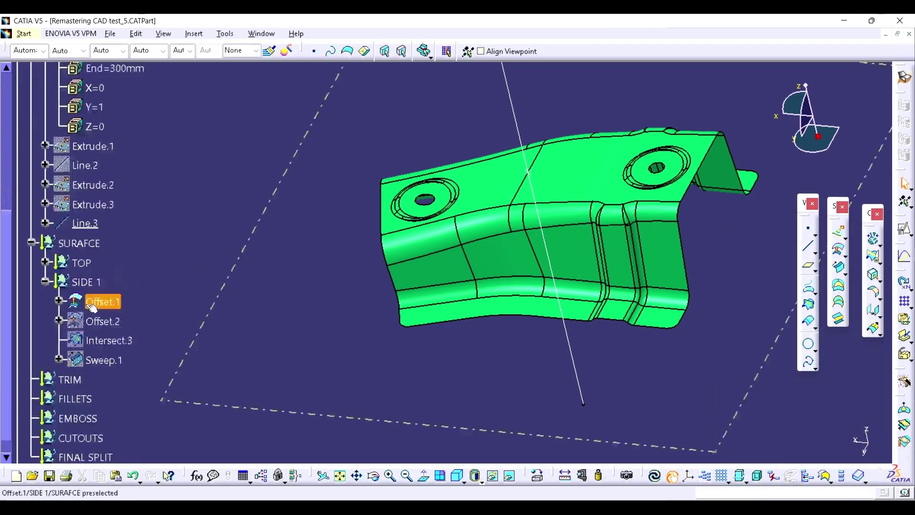
scroll(99, 215, "up", 10)
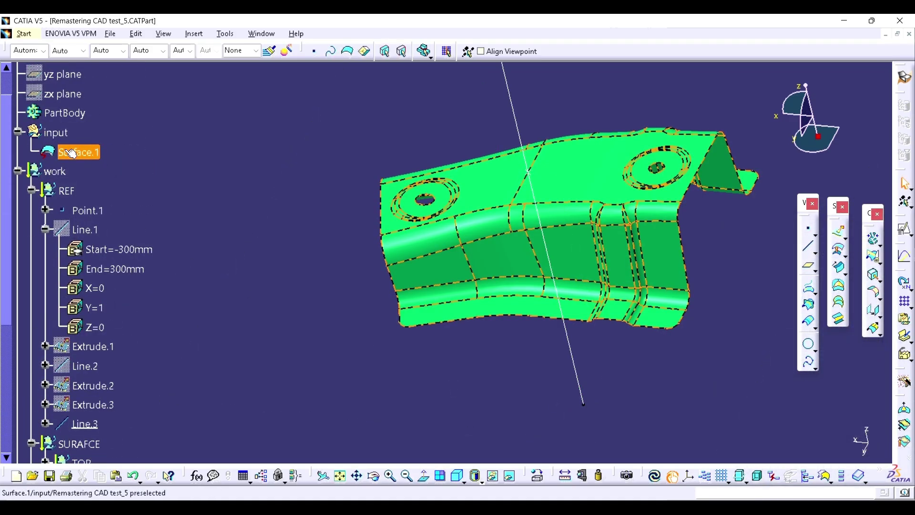
left_click(567, 479)
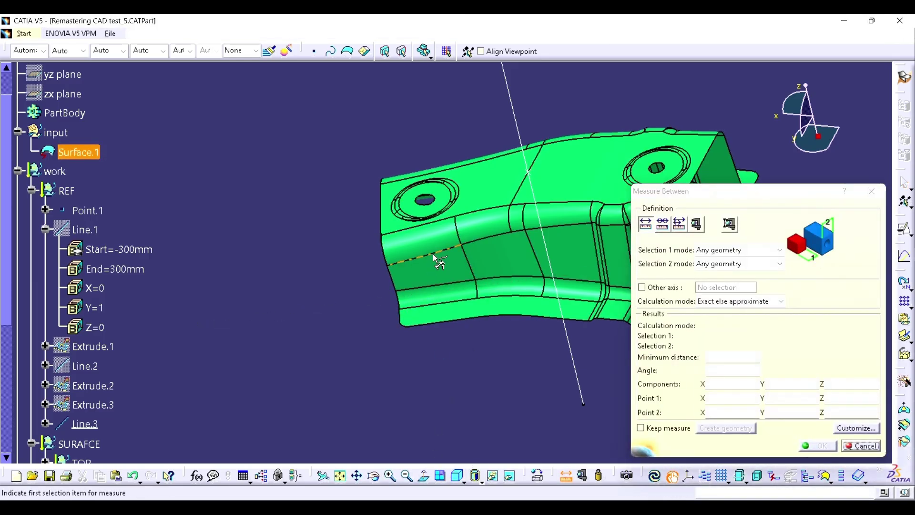
left_click(434, 255)
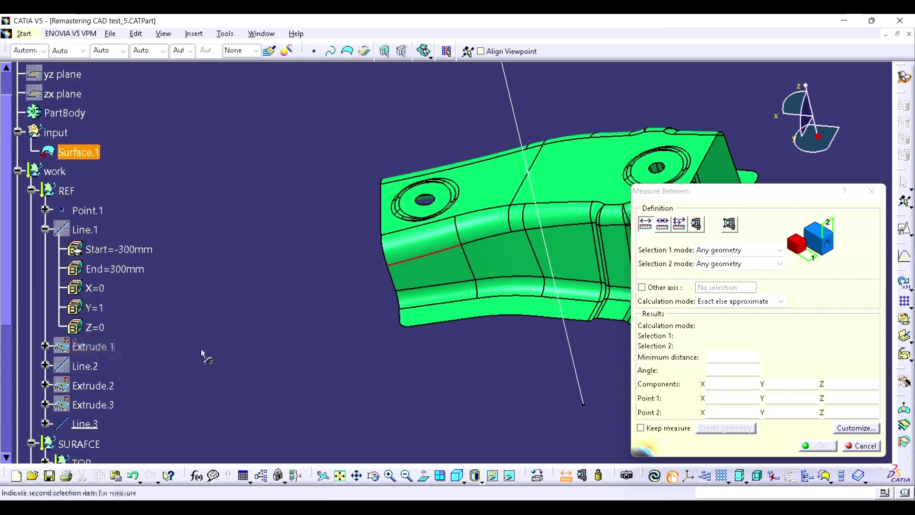
left_click(871, 191)
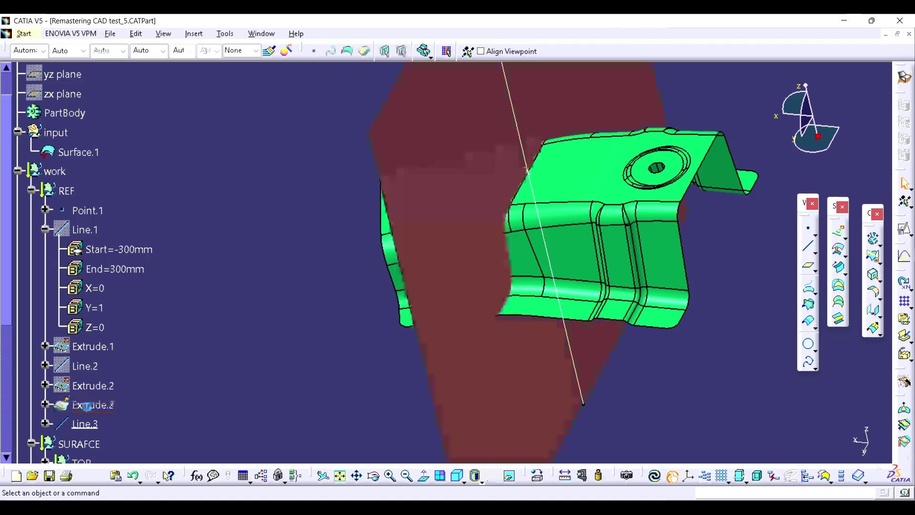
Step: Hide Extrude.3 and show the vertical reference surface Extrude.2
left_click(93, 407)
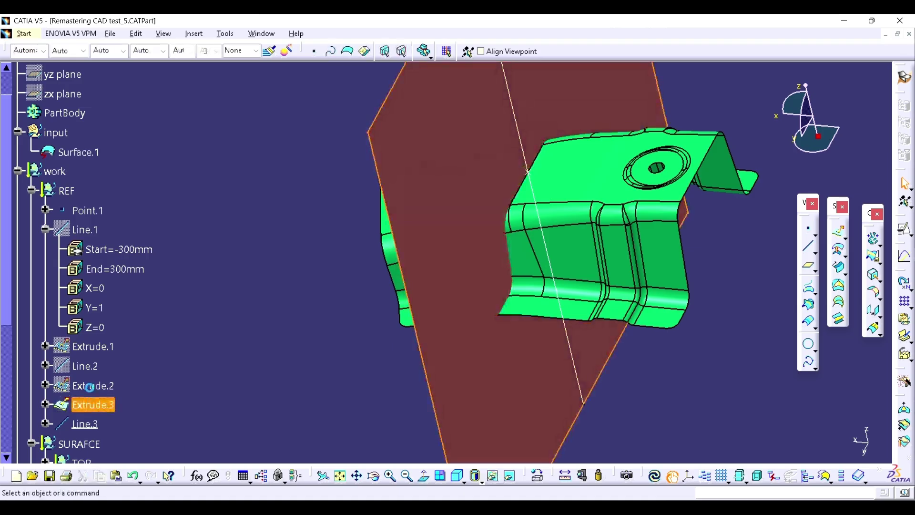
key("space")
left_click(90, 385)
key("space")
middle_click_drag(489, 276, 317, 364)
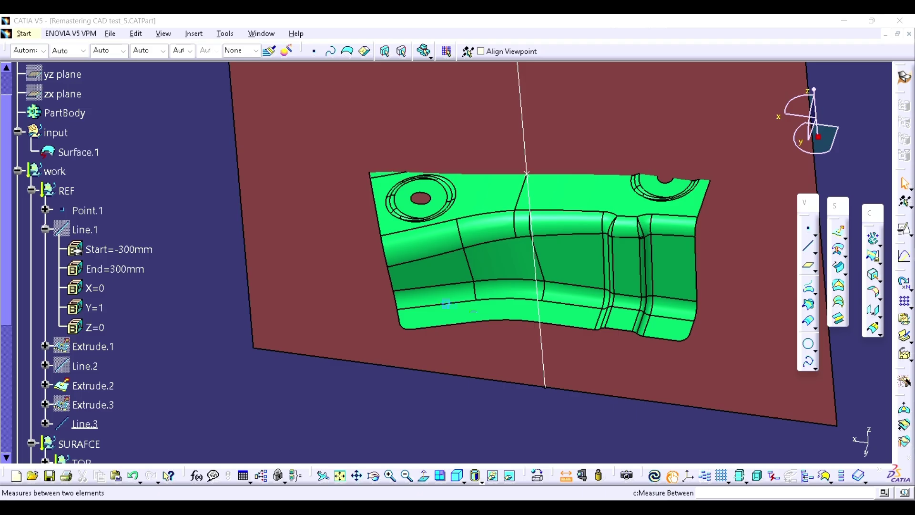
Step: Measure the angle between the angled side wall's lower straight edge and Extrude.2
left_click(566, 475)
left_click(423, 312)
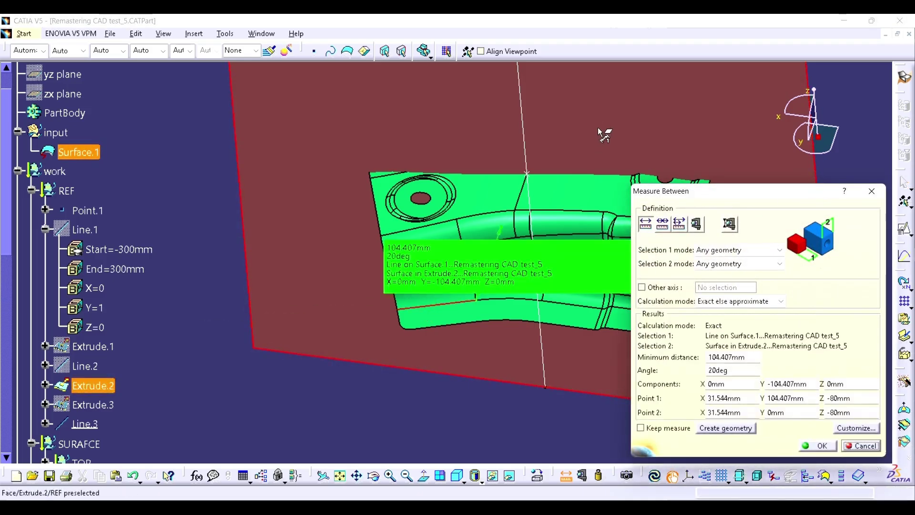
left_click(872, 192)
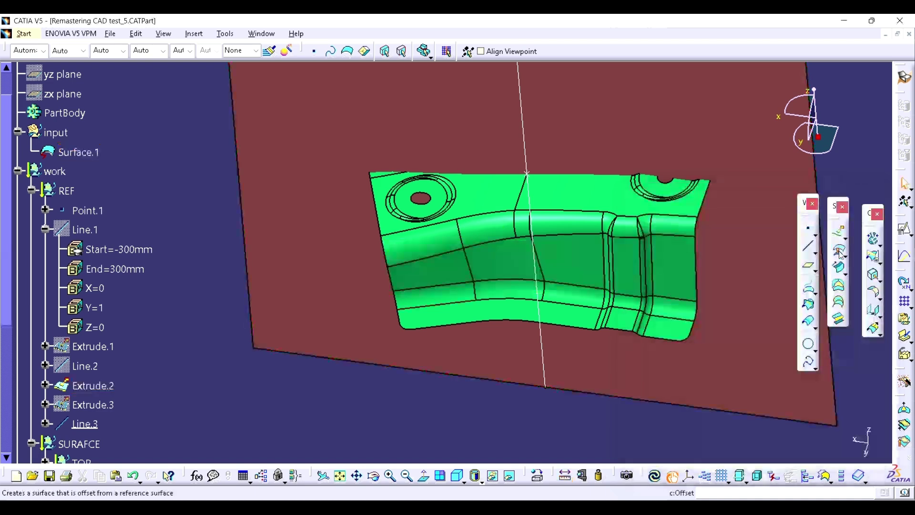
Step: Create a swept surface with draft direction from Line.3 along the X component, at 20 deg with 200 mm lengths, using angular sector 4
left_click(839, 268)
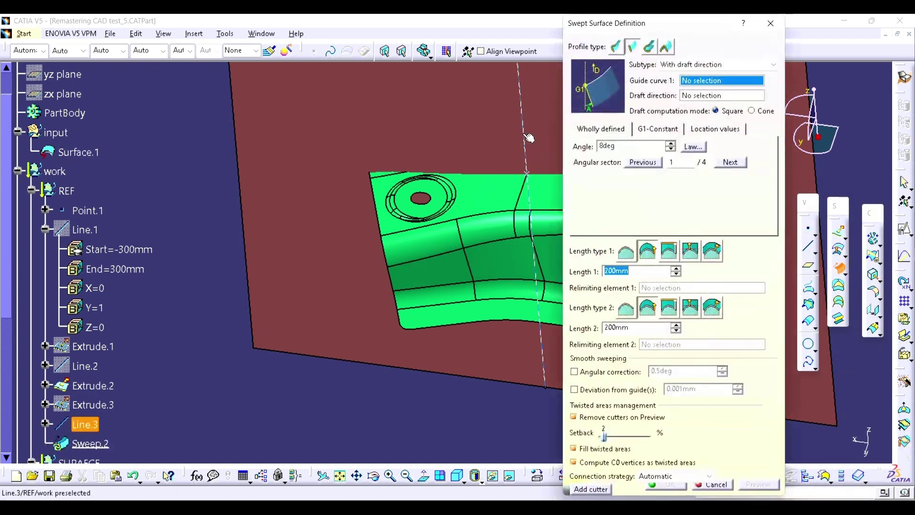
left_click(522, 130)
right_click(716, 97)
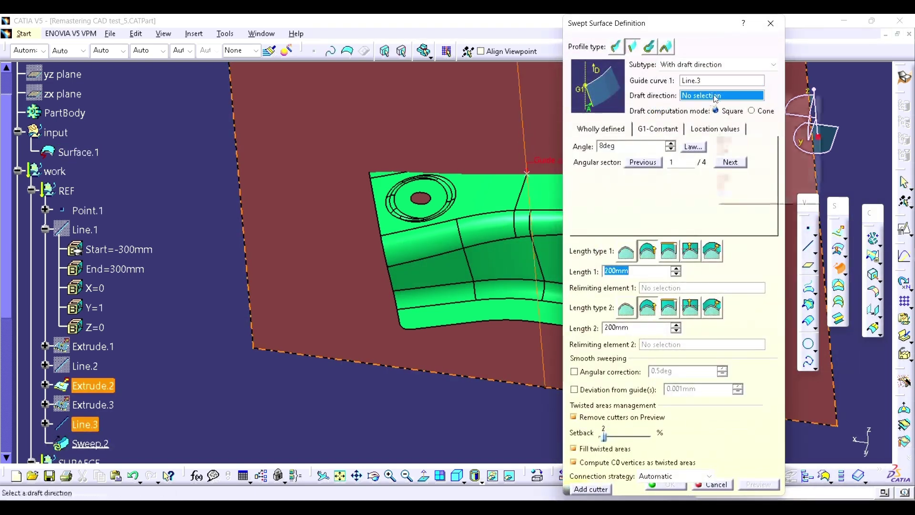
left_click(711, 24)
left_click_drag(710, 26, 688, 29)
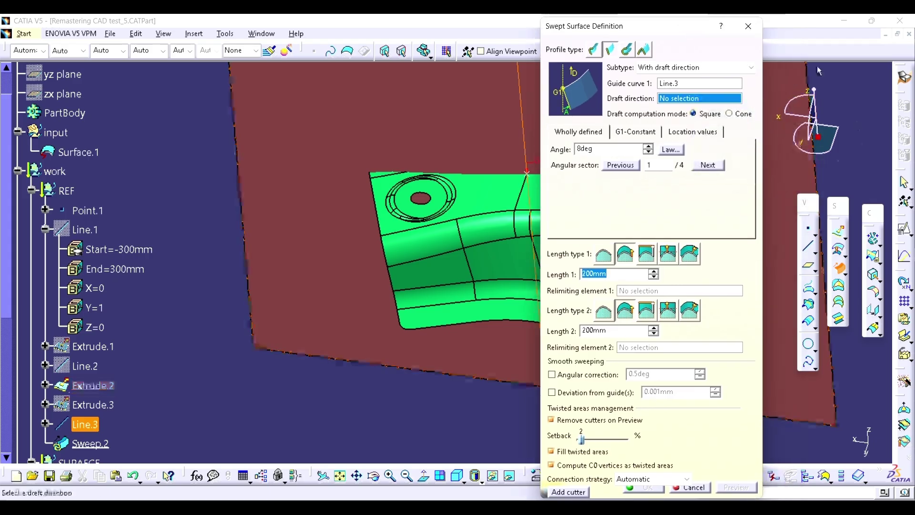
right_click(686, 100)
left_click(710, 141)
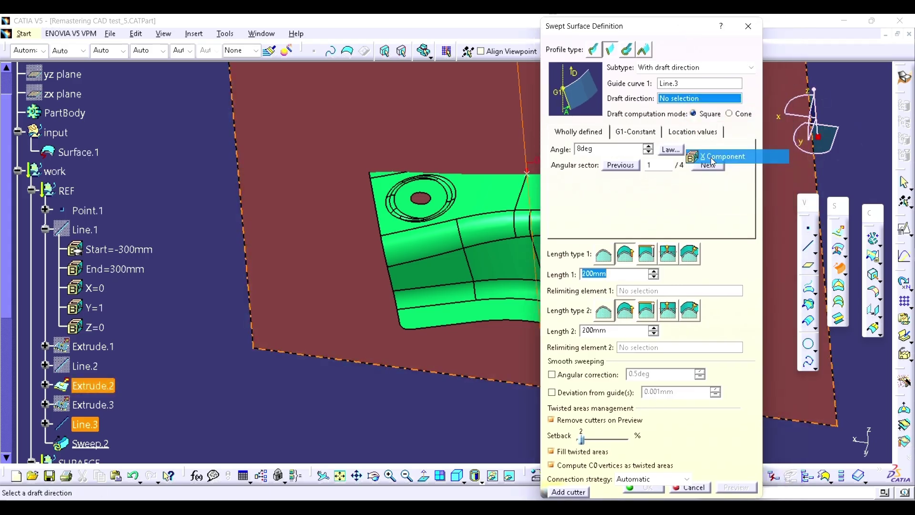
type("20")
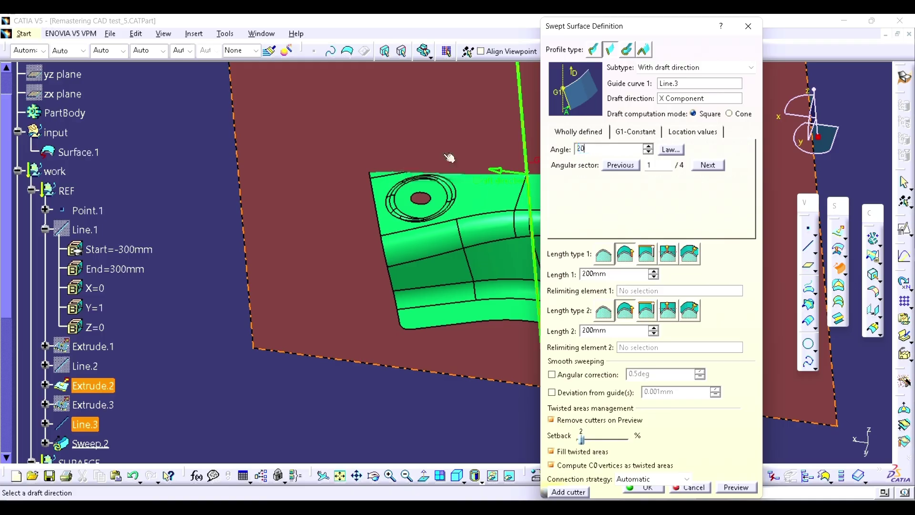
middle_click_drag(272, 219, 198, 218)
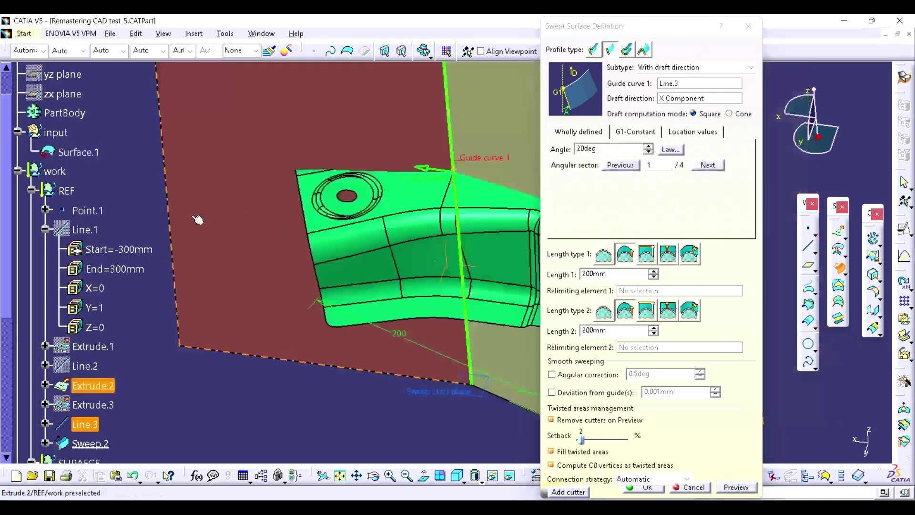
middle_click_drag(370, 215, 339, 274)
left_click(389, 147)
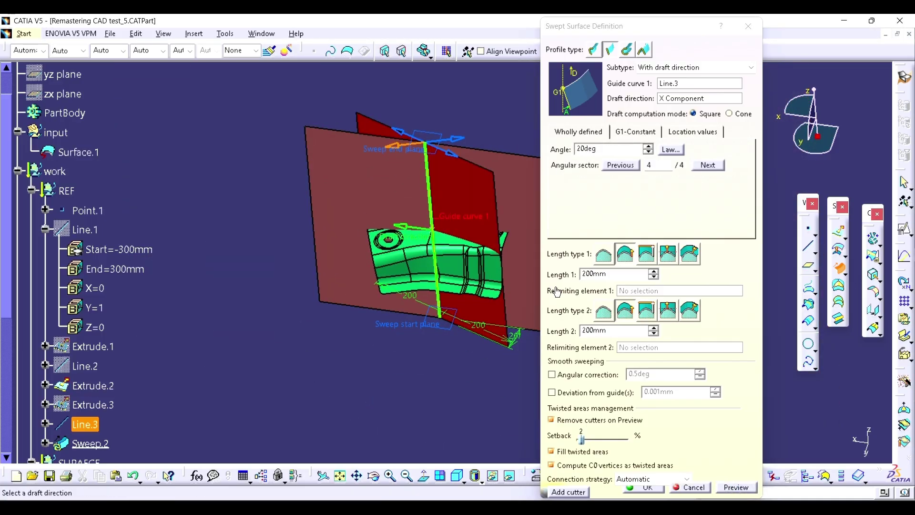
left_click(651, 489)
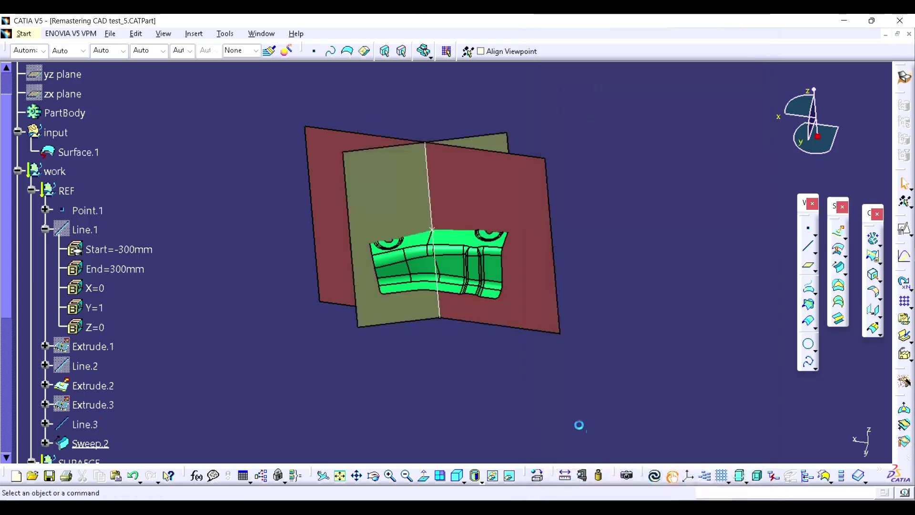
Step: Reorder the new 20-degree swept surface Sweep.2 inside the SIDE 1 geometrical set and define it as the in-work object
middle_click_drag(482, 392, 500, 340)
scroll(179, 318, "down", 3)
scroll(177, 318, "down", 1)
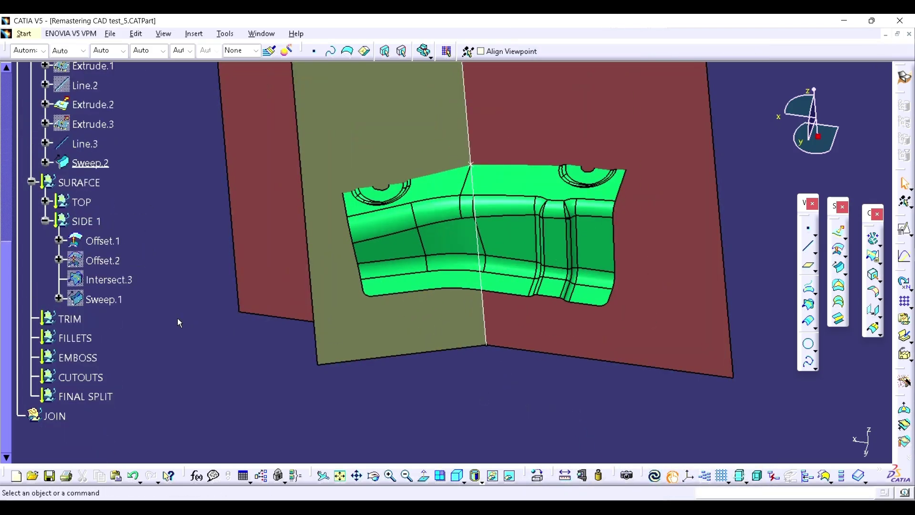
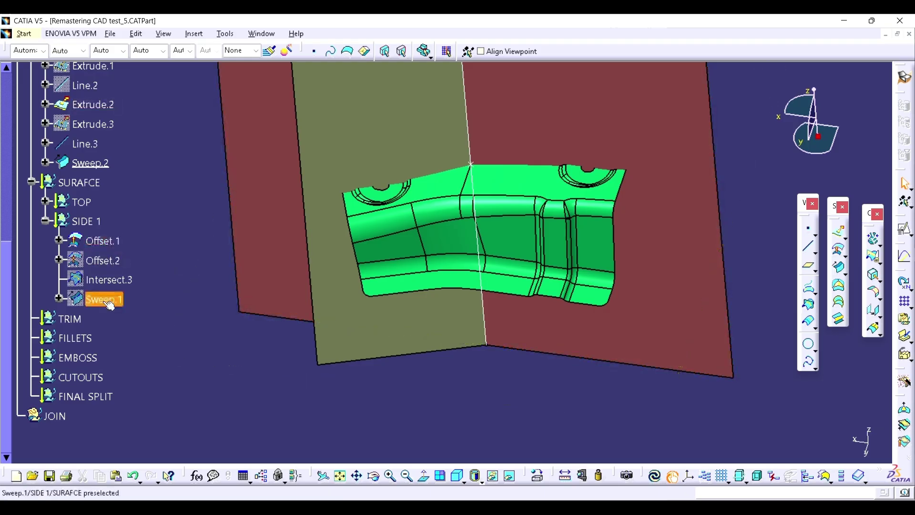
scroll(100, 185, "up", 1)
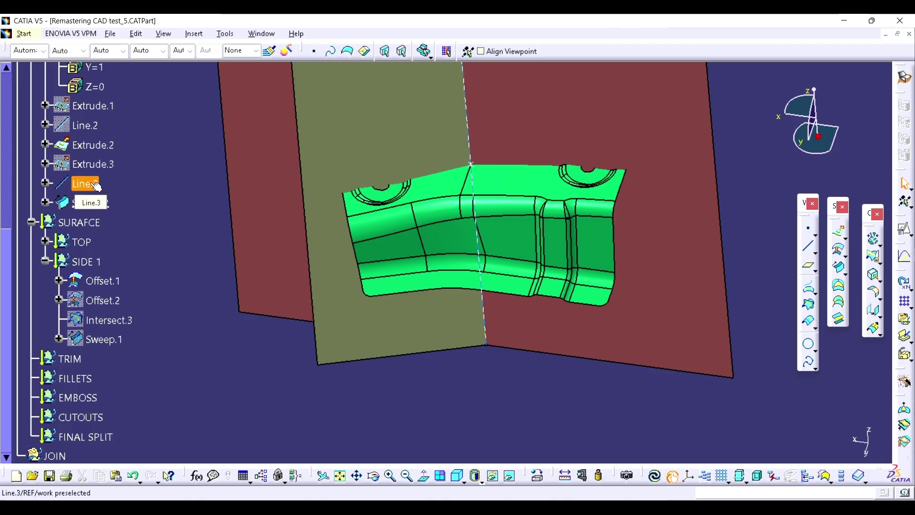
left_click(94, 184)
left_click(101, 206)
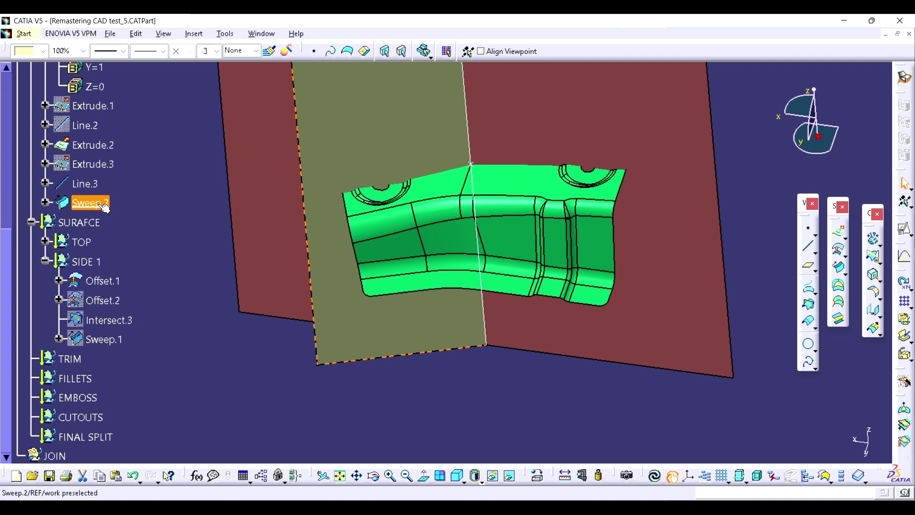
right_click(105, 208)
mouse_move(172, 439)
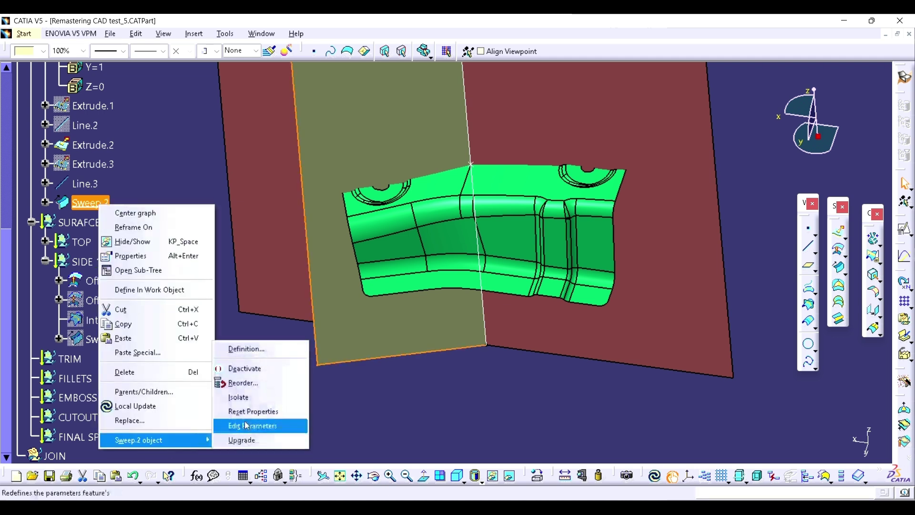
left_click(246, 382)
left_click(86, 261)
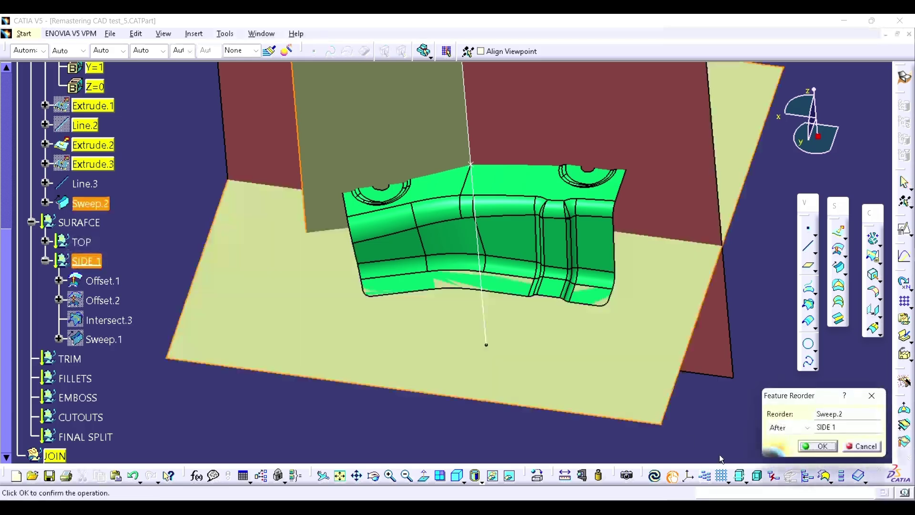
left_click(802, 429)
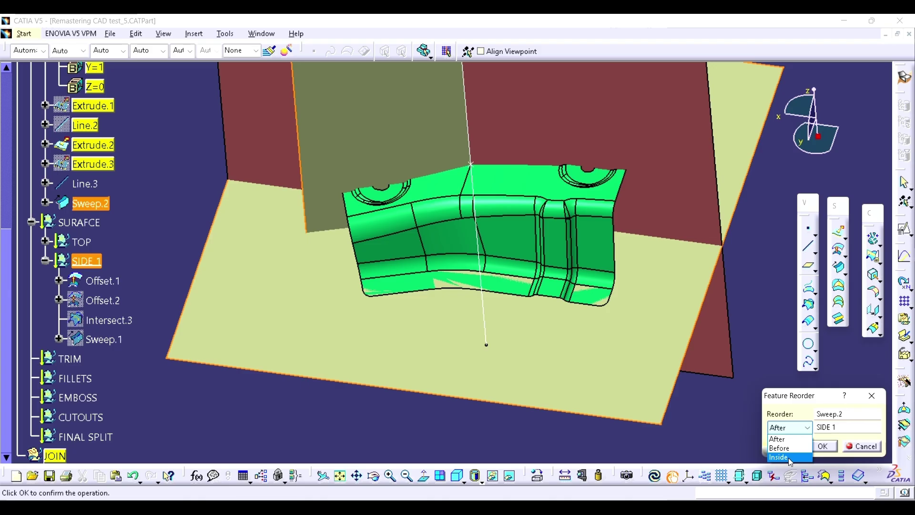
left_click(789, 458)
left_click(823, 446)
right_click(97, 345)
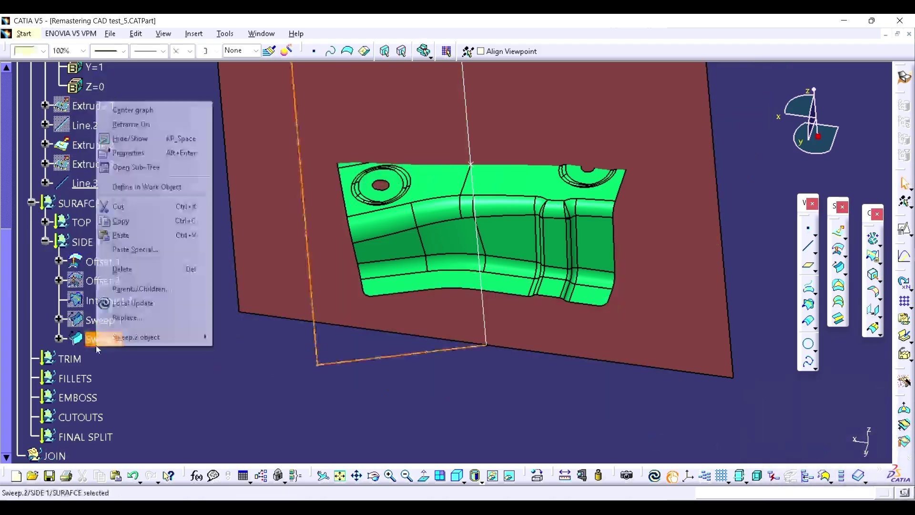
left_click(136, 187)
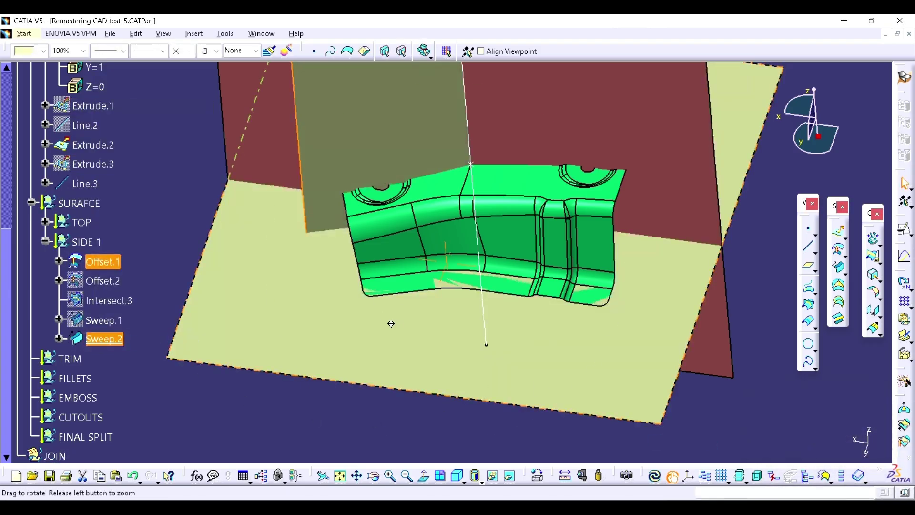
Step: Extract the flat end face of the angled side wall from Surface.1 with no propagation
middle_click_drag(390, 323, 480, 293)
middle_click(341, 276)
left_click(235, 261)
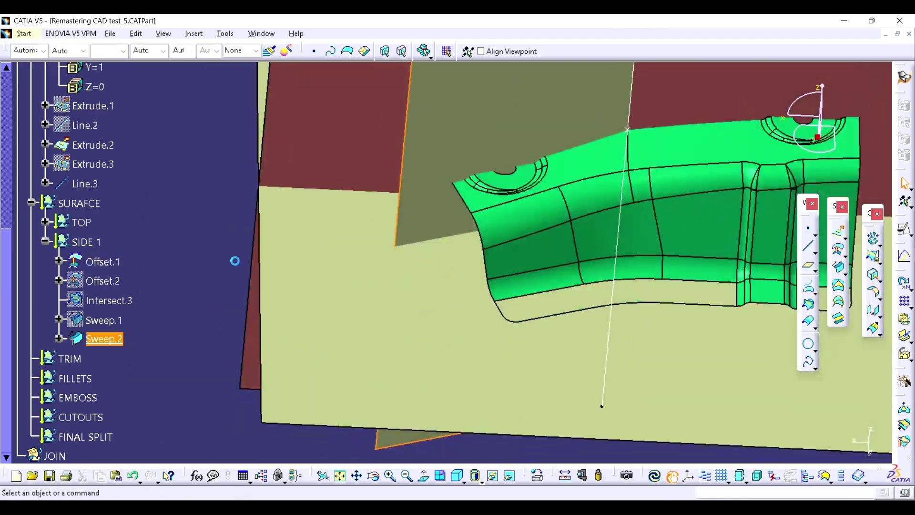
left_click(555, 242)
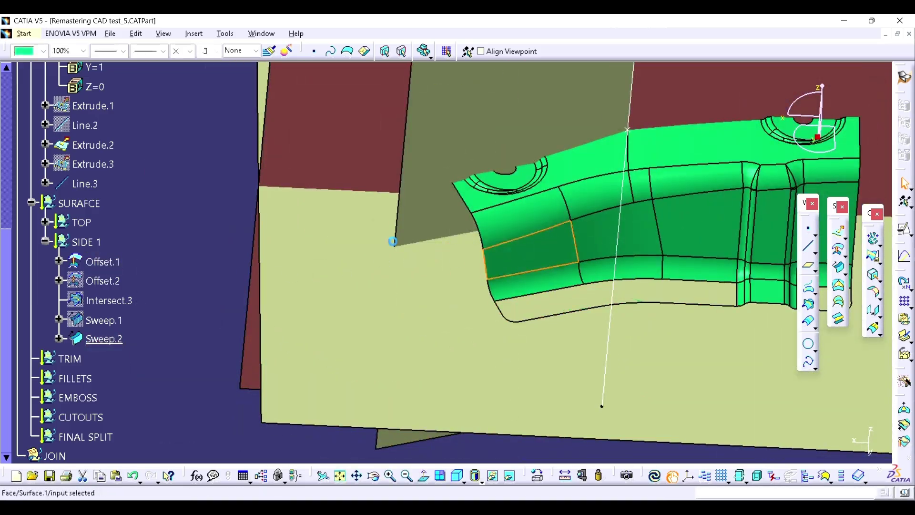
left_click(202, 213)
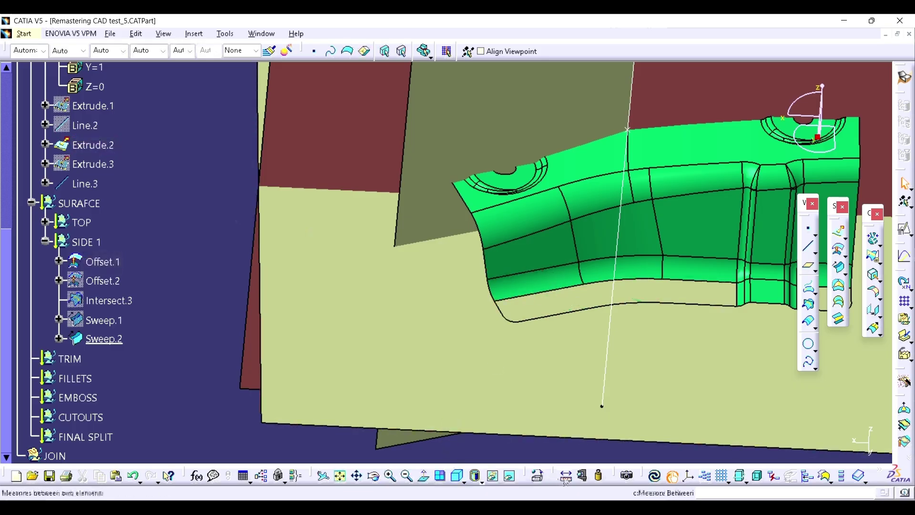
left_click(874, 277)
left_click(529, 255)
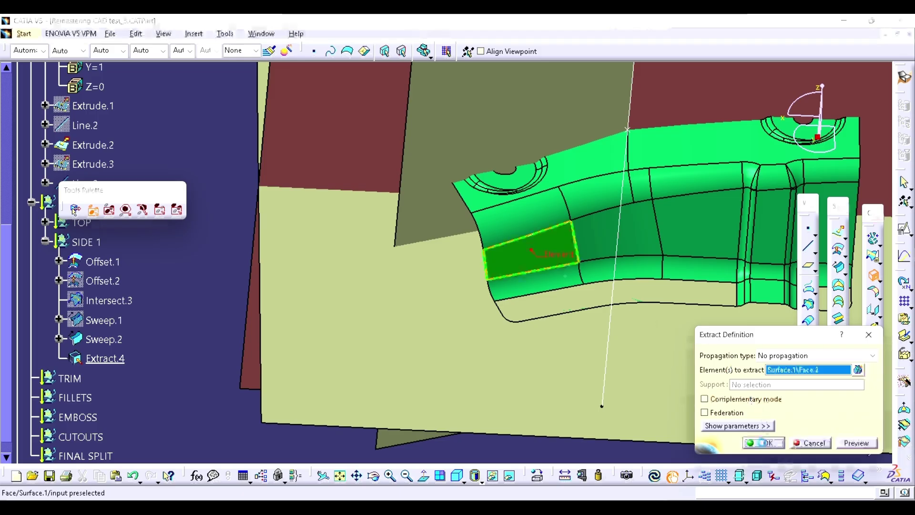
left_click(763, 441)
Step: Untrim the extracted side-wall face and hide the original extract
left_click(873, 238)
left_click(548, 253)
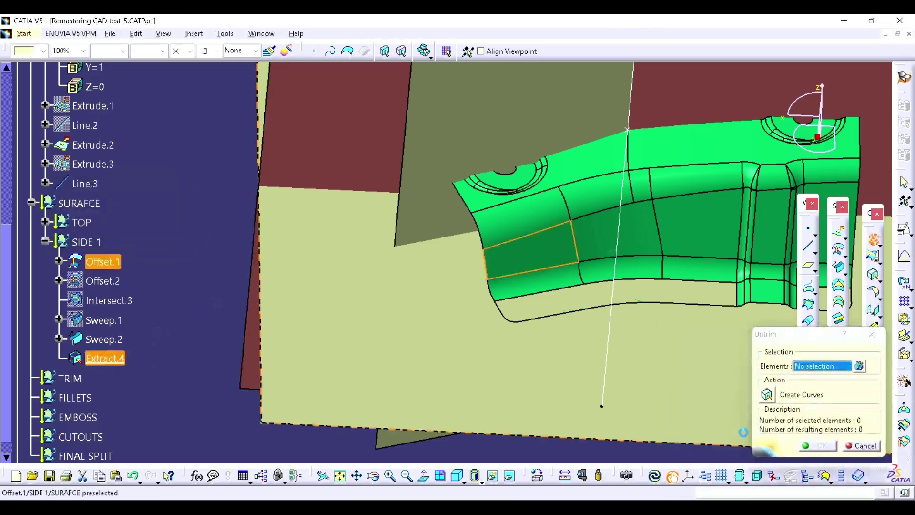
left_click(817, 445)
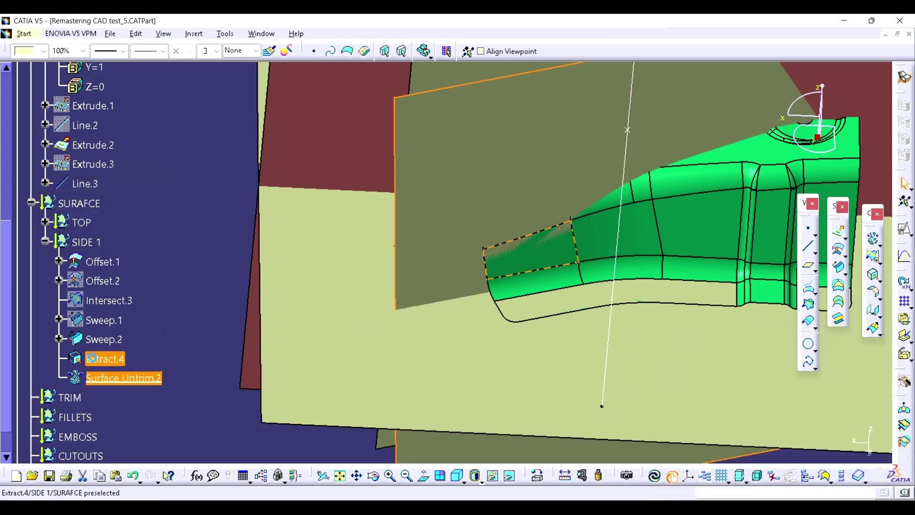
left_click(106, 359)
key("ctrl+h")
Step: Intersect Offset.1 with the untrimmed side-wall surface and hide the untrimmed surface
left_click(808, 307)
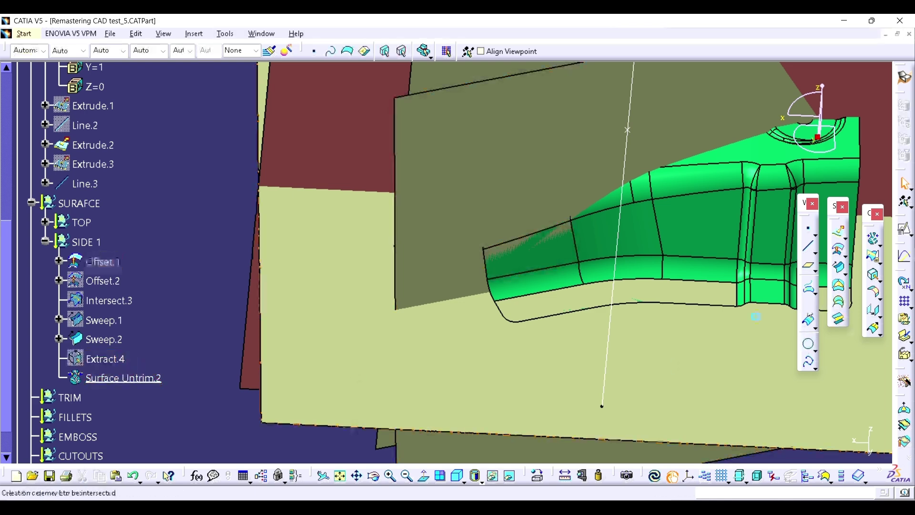
left_click(103, 261)
left_click(767, 458)
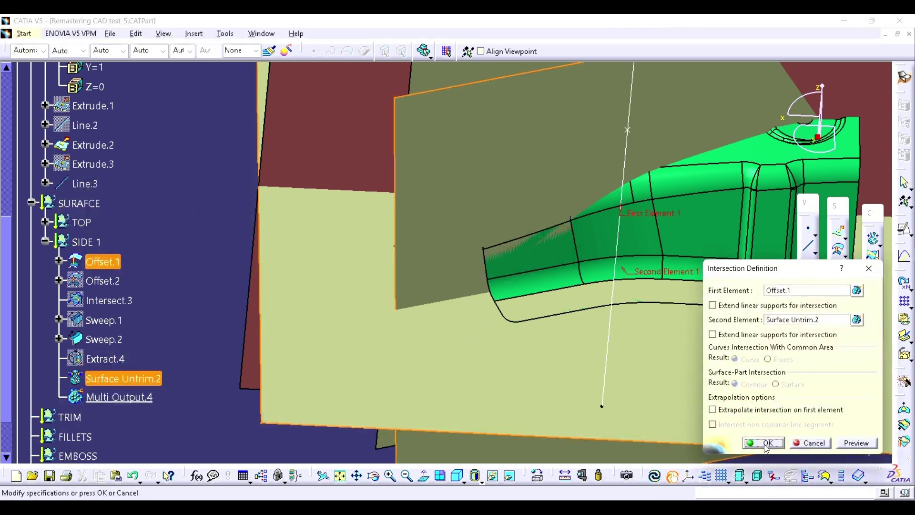
left_click(764, 443)
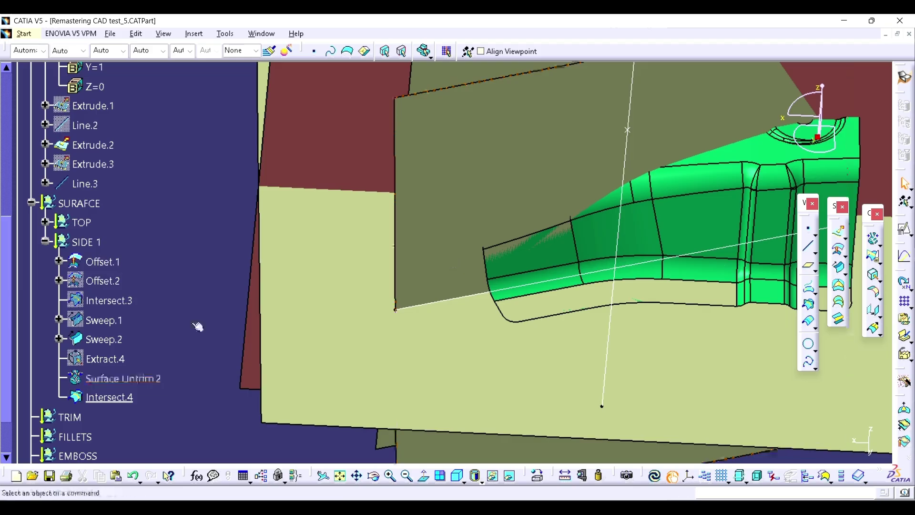
left_click(437, 261)
key("ctrl+h")
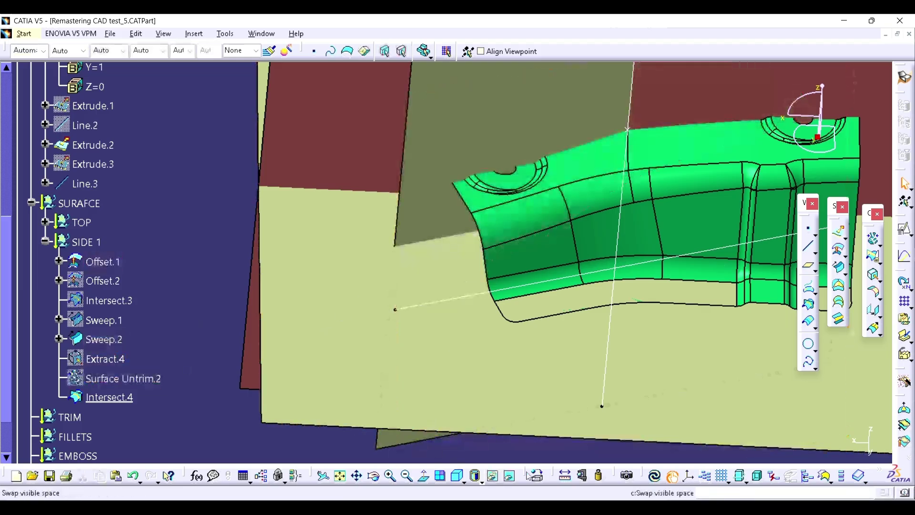
Step: Measure the minimum distance between Sweep.2 and the new intersection line, and copy the distance value
left_click(565, 476)
left_click(457, 272)
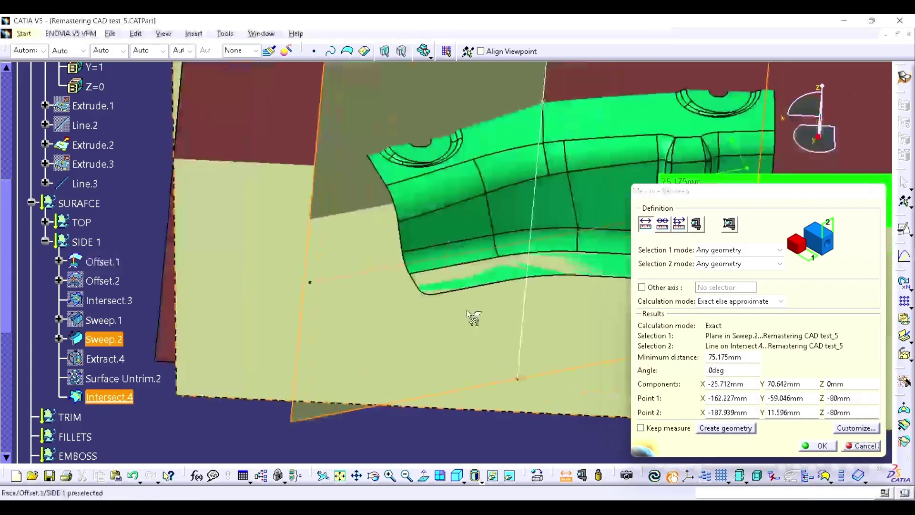
middle_click_drag(467, 311, 484, 372, "ctrl")
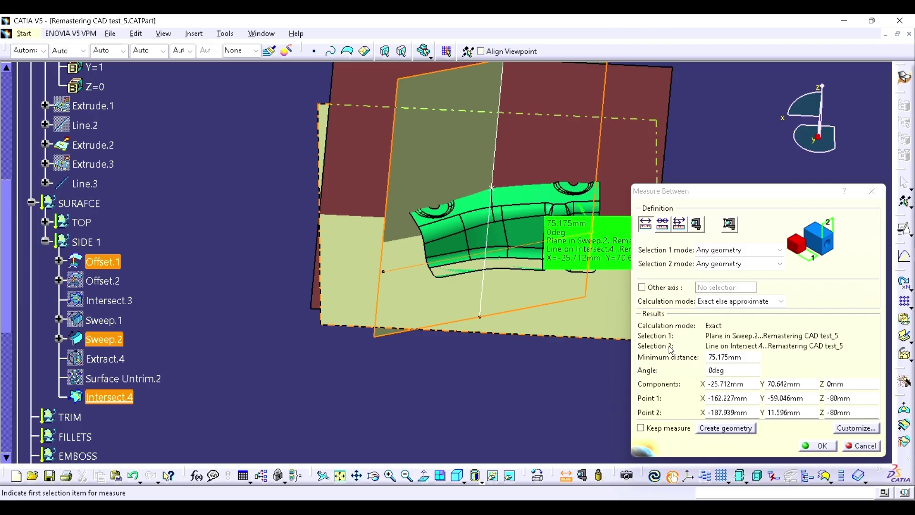
double_click(740, 357)
key("ctrl+c")
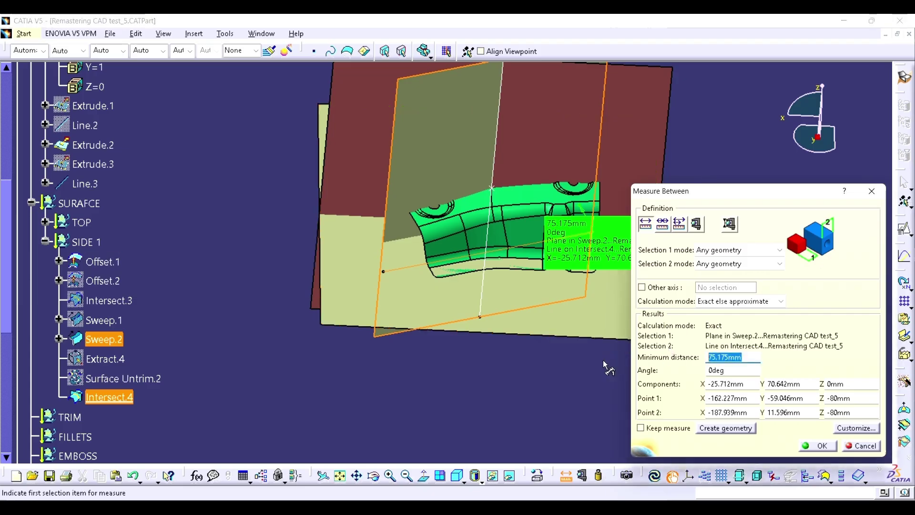
left_click(871, 191)
Step: Offset the Sweep.2 surface by 75.175 mm toward the angled side wall
left_click(838, 249)
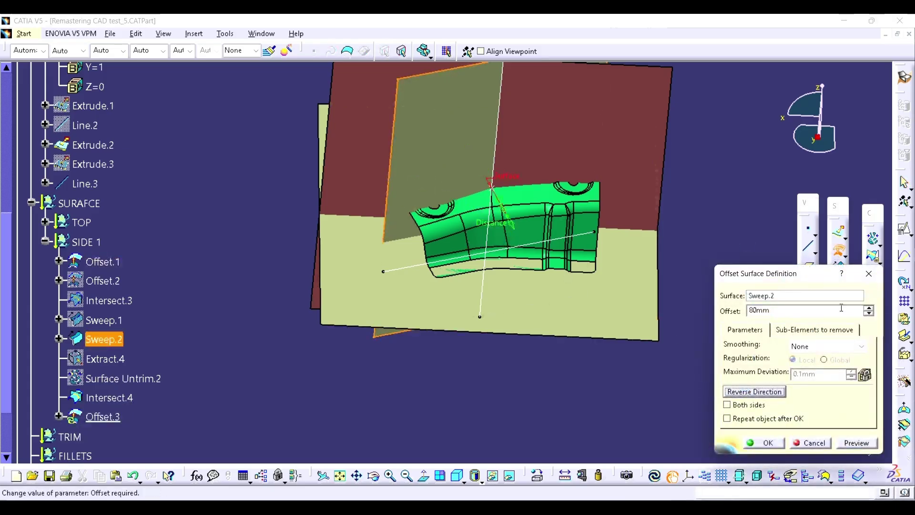
key("ctrl+v")
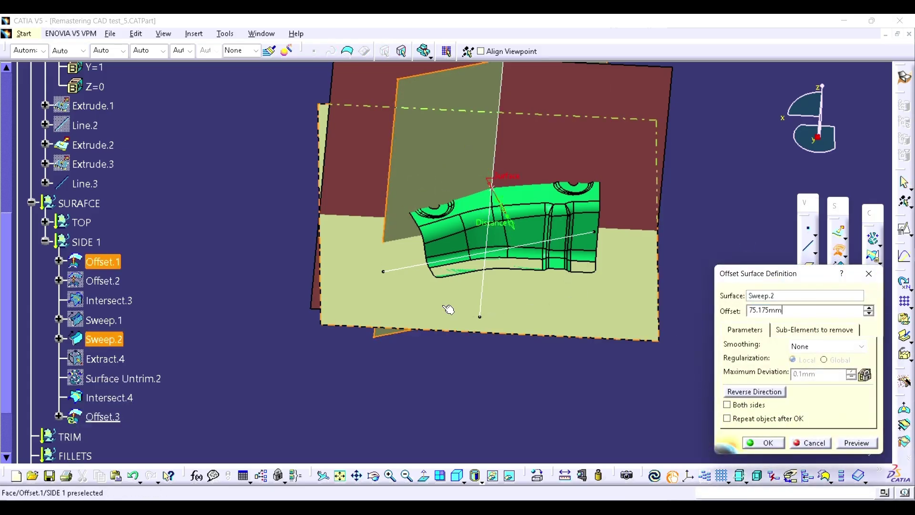
left_click(844, 441)
left_click(763, 442)
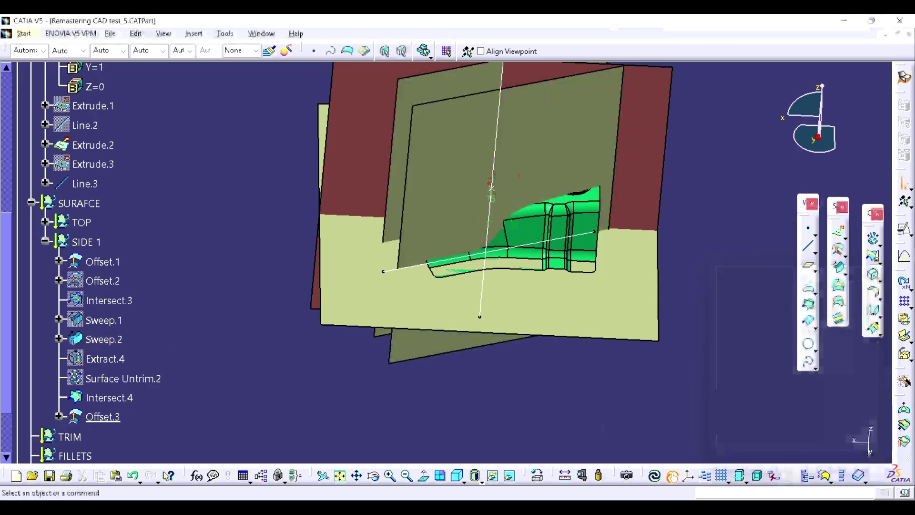
Step: Delete Extract.4 together with its dependent untrimmed surface and intersection, and hide Sweep.2
left_click(107, 358)
key("Delete")
left_click(835, 441)
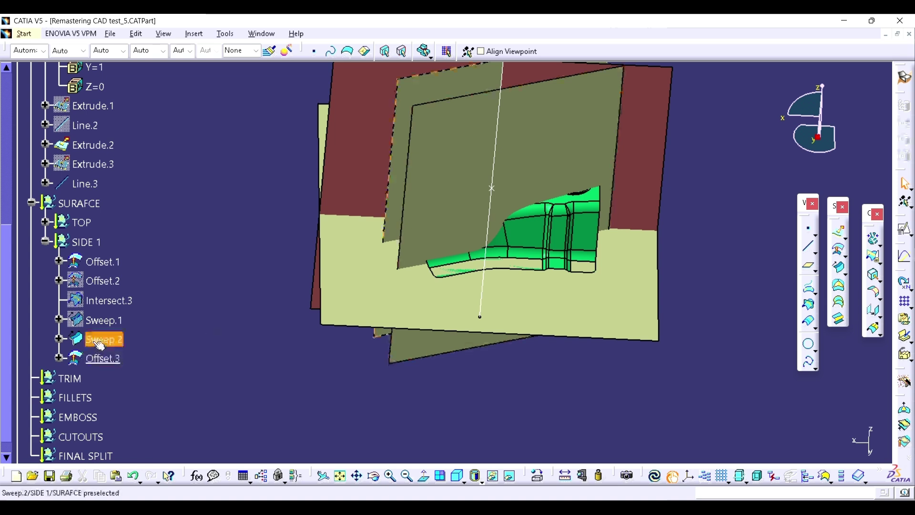
left_click(100, 341)
key("space")
middle_click_drag(447, 255, 451, 210, "ctrl")
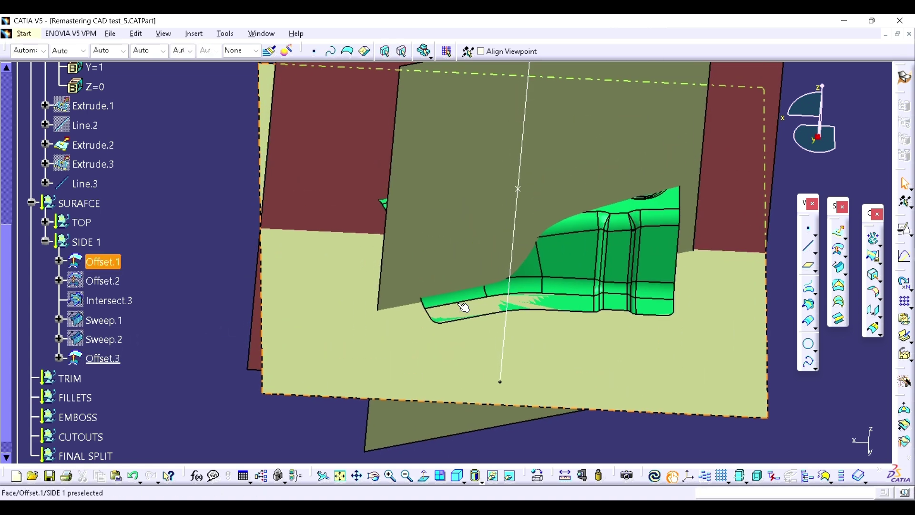
Step: Intersect Offset.1 with Offset.3 to create the guide line for the angled side wall, hiding Offset.3
middle_click_drag(461, 303, 461, 248, "ctrl")
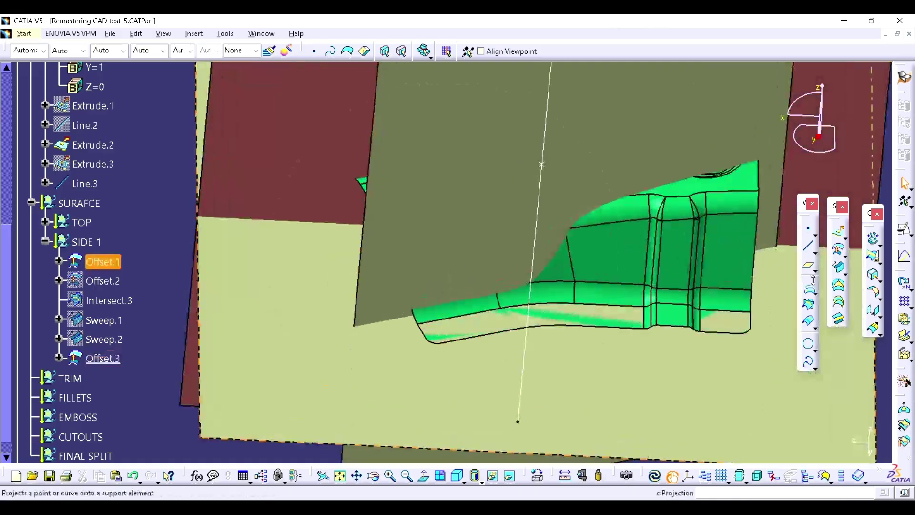
left_click(810, 305)
left_click(404, 369)
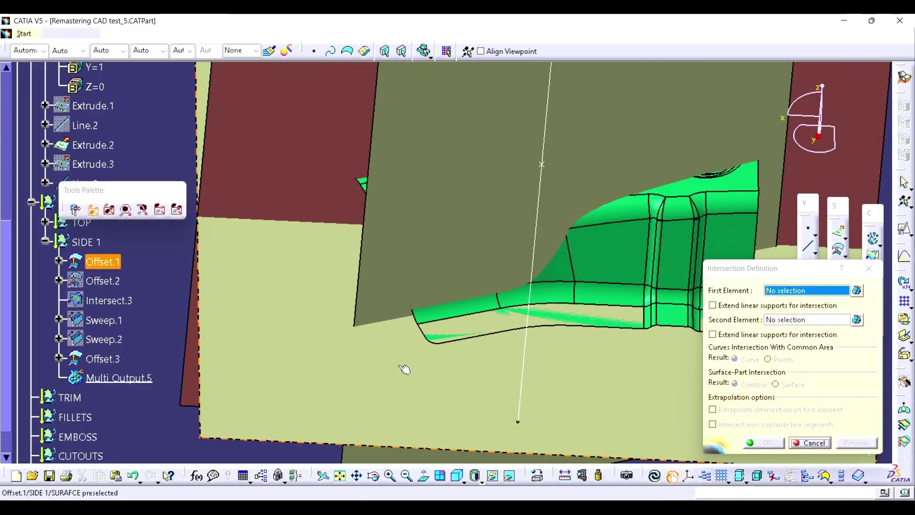
left_click(396, 289)
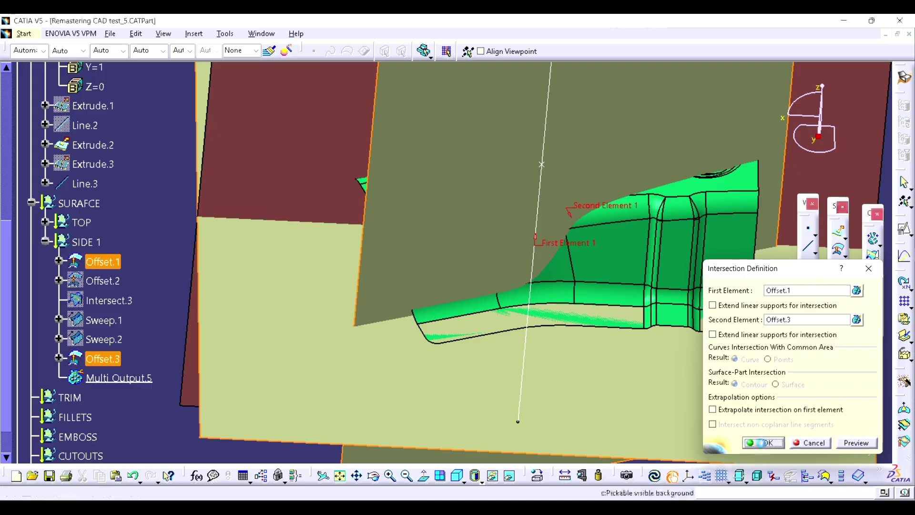
left_click(762, 442)
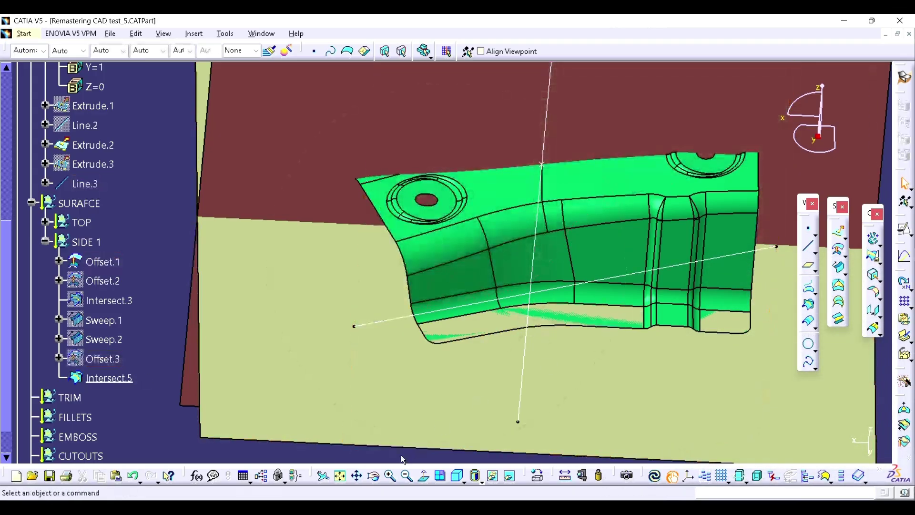
Step: Measure the angle between Offset.1 and the planar angled side-wall face of the imported surface
left_click(570, 479)
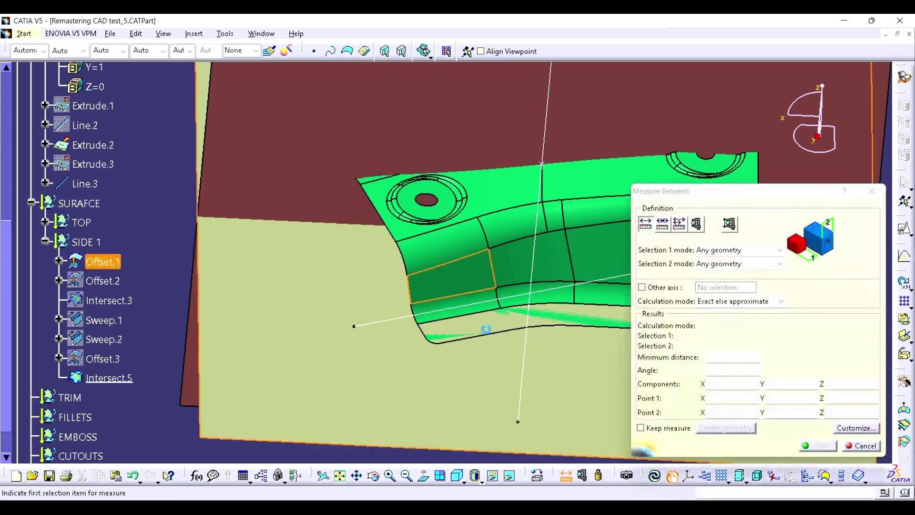
left_click(486, 328)
left_click(871, 192)
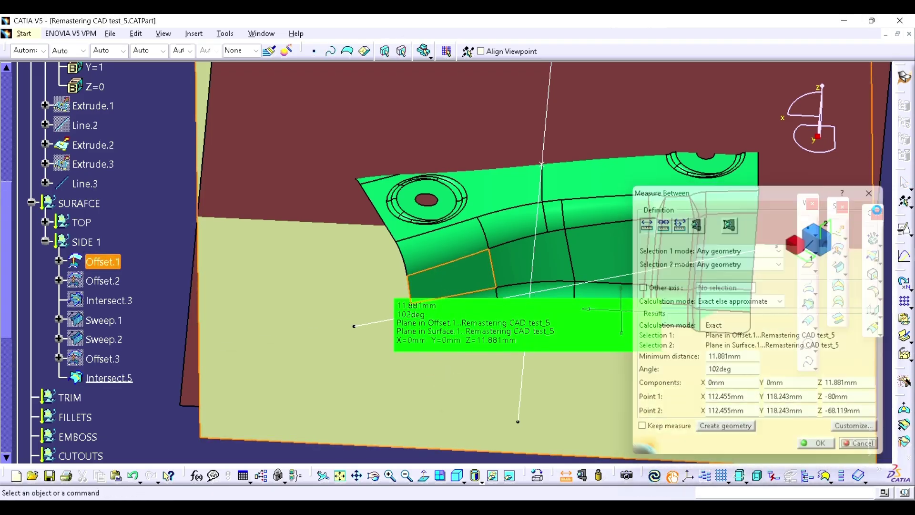
Step: Create a draft-direction sweep along Intersect.5 with the Z component as draft direction and an angle of 12 deg
left_click(839, 269)
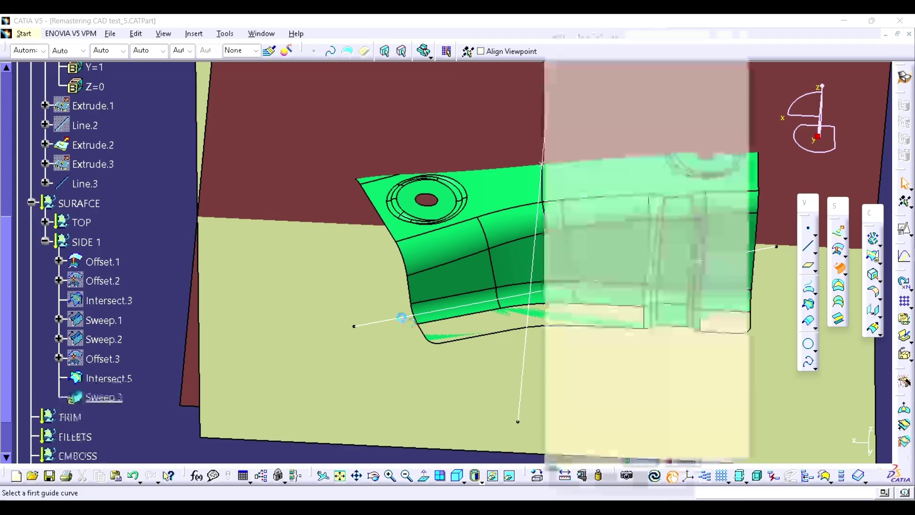
left_click(392, 317)
right_click(717, 97)
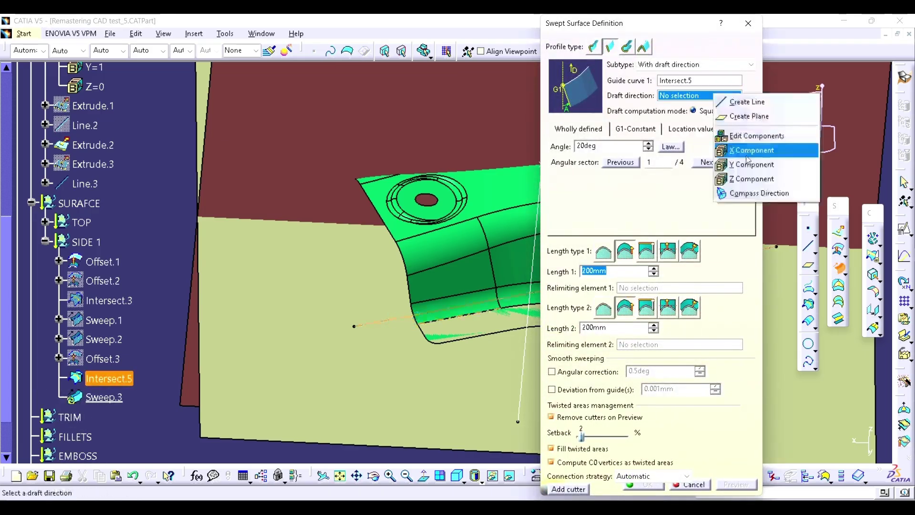
left_click(744, 178)
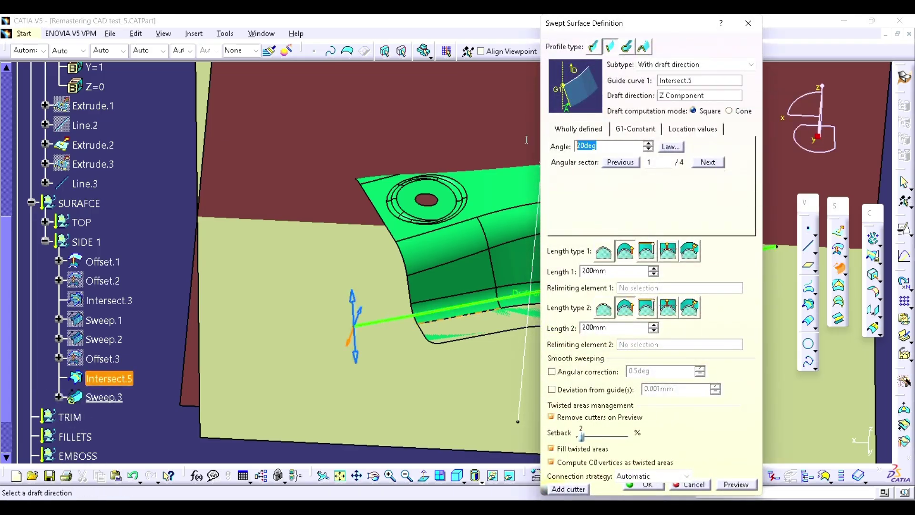
type("12")
left_click(734, 487)
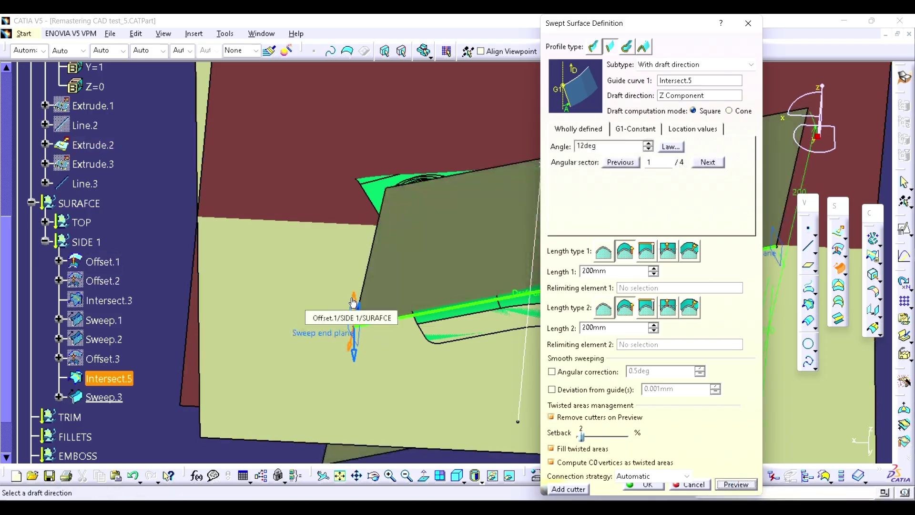
left_click(638, 487)
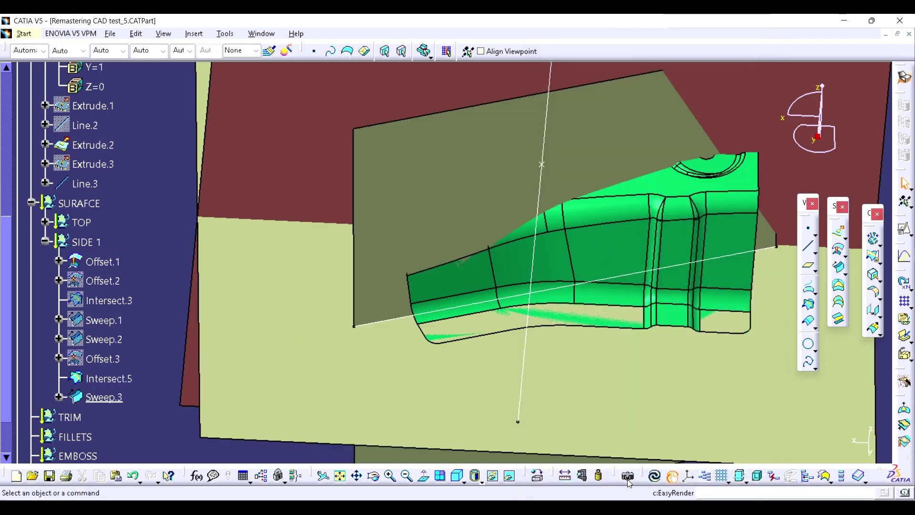
Step: Show Sweep.1 again and trim it with Sweep.3 into one continuous two-part side wall
middle_click_drag(515, 320, 492, 340)
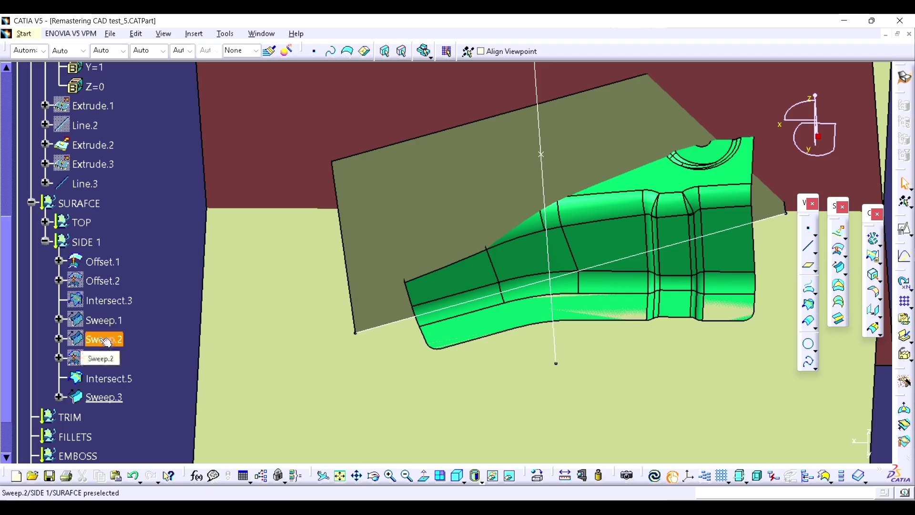
middle_click_drag(556, 363, 476, 273)
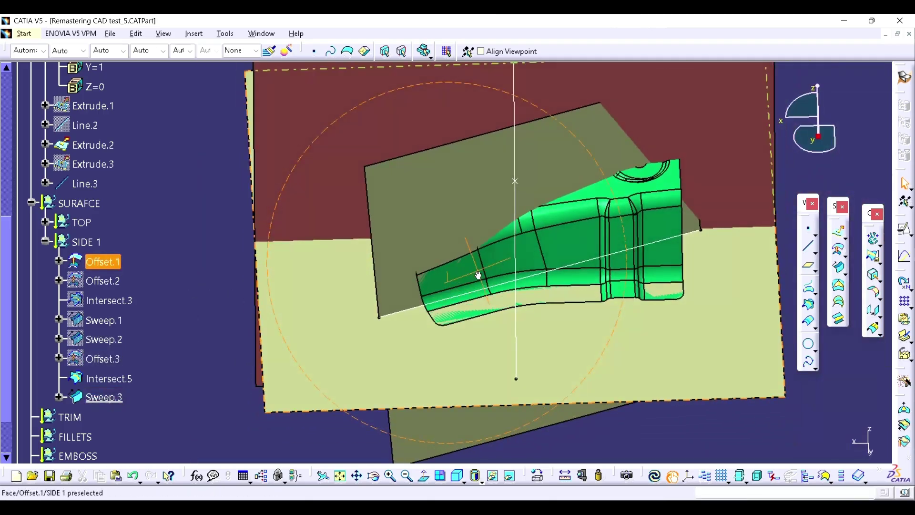
left_click(98, 327)
key("ctrl+h")
middle_click_drag(267, 329, 233, 316)
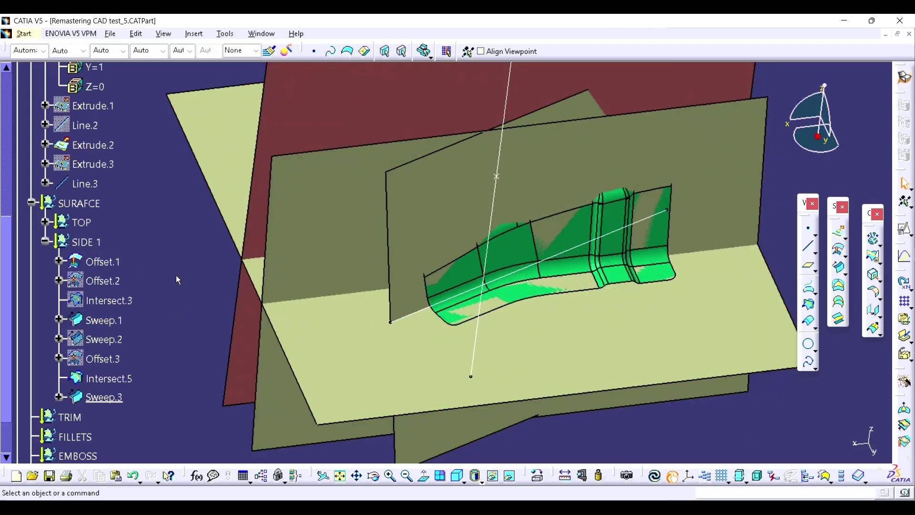
left_click(875, 261)
left_click(439, 194)
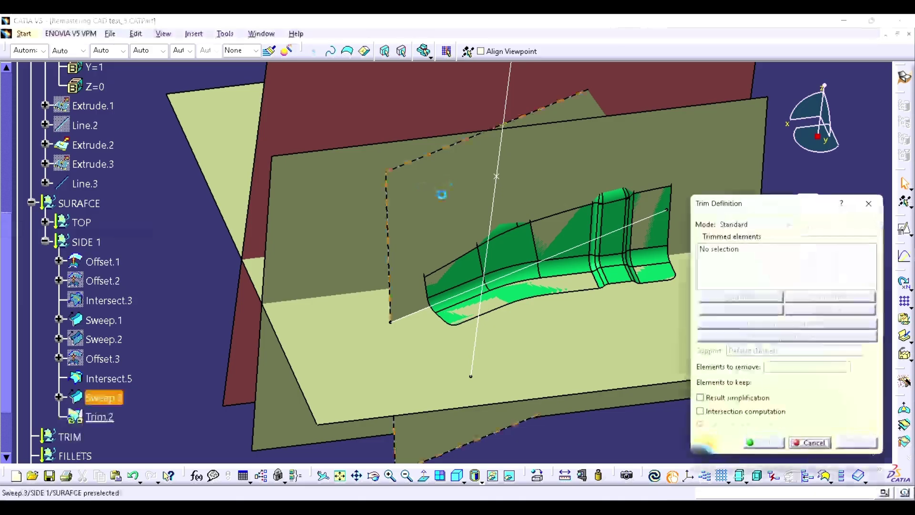
left_click(439, 188)
left_click(763, 442)
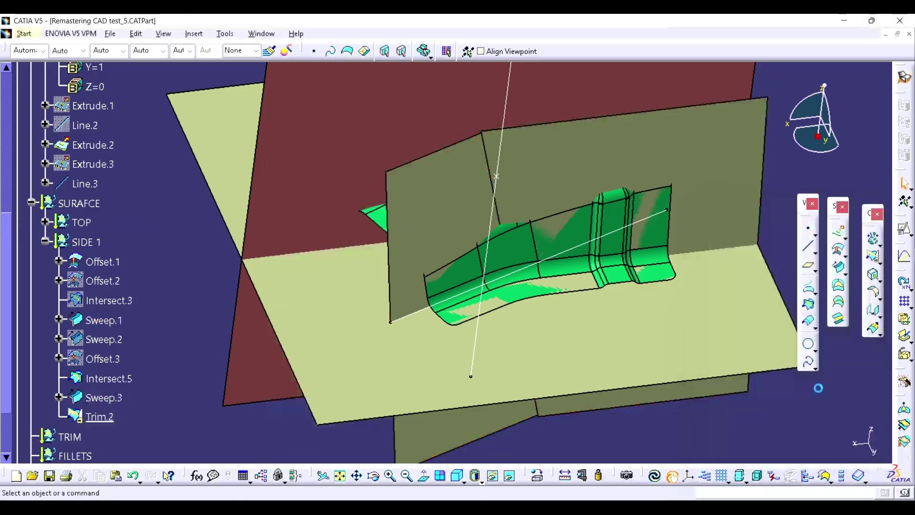
Step: Trim the joined side wall with the Offset.1 base surface, and hide Intersect.5
left_click(873, 260)
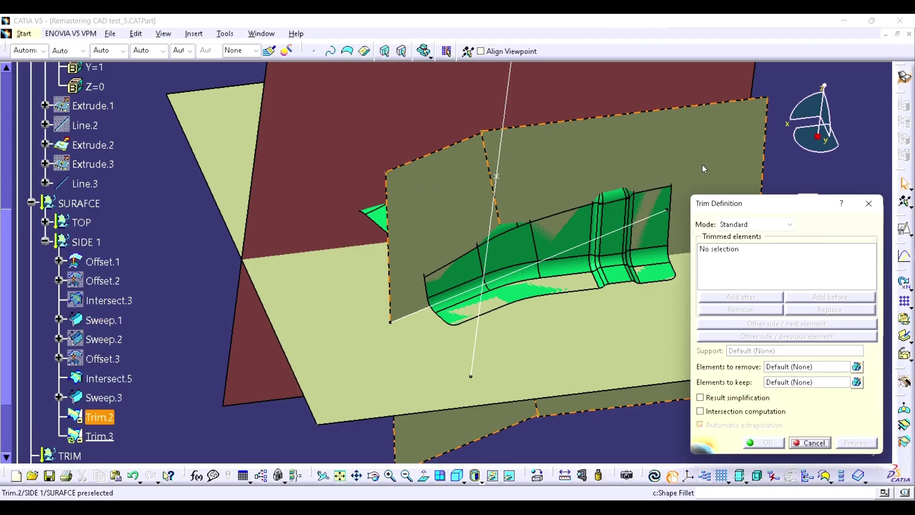
left_click(702, 165)
left_click(763, 442)
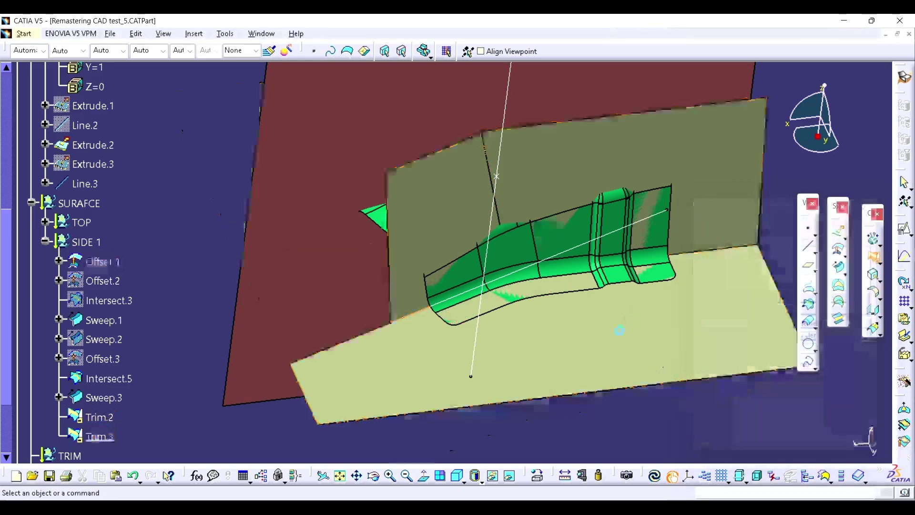
middle_click_drag(495, 312, 494, 292)
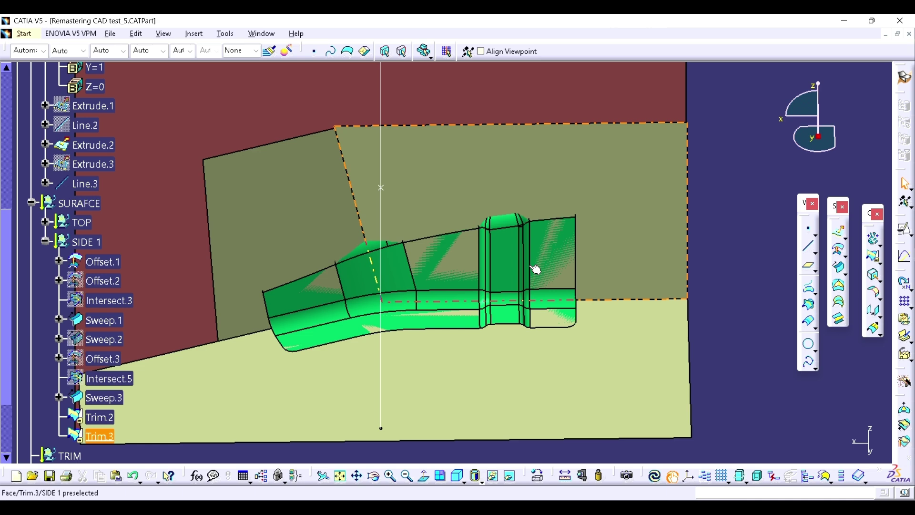
Step: Measure the radius of the imported surface's curved face between the two planar side-wall faces
scroll(435, 285, "down", 3)
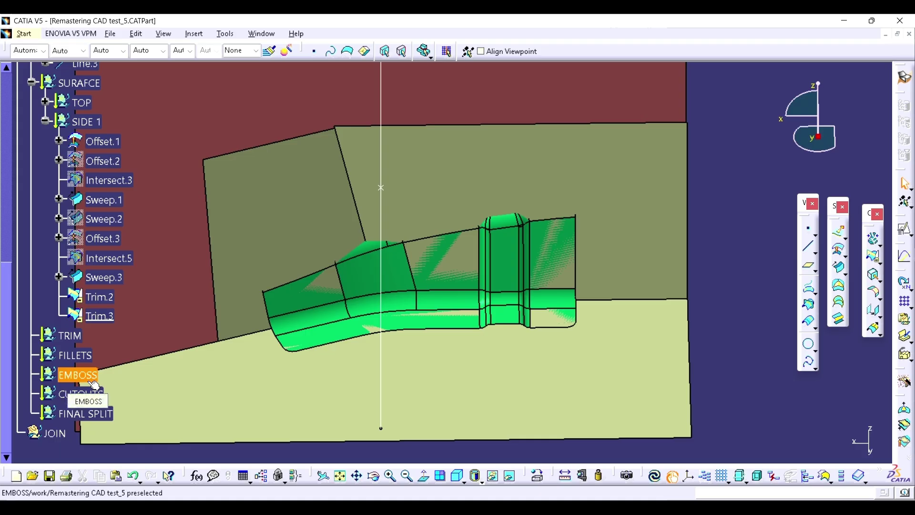
middle_click_drag(410, 302, 439, 306)
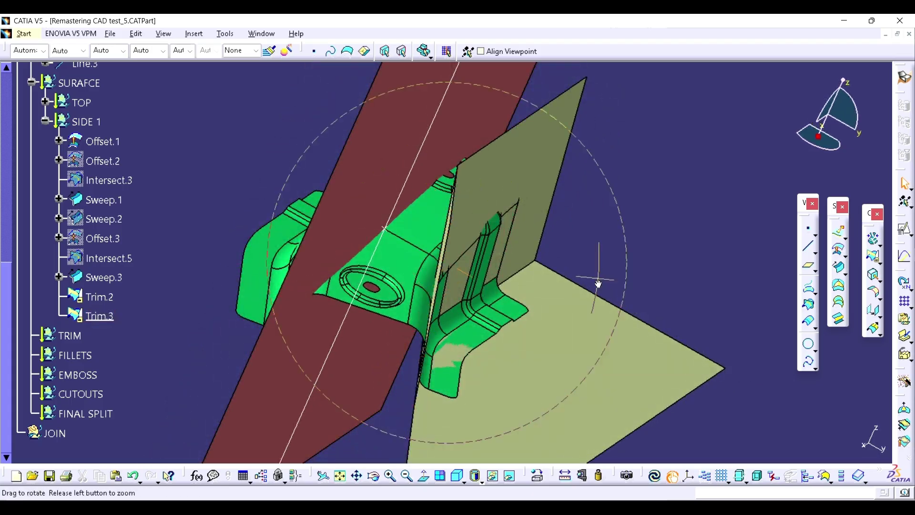
middle_click_drag(596, 286, 517, 267)
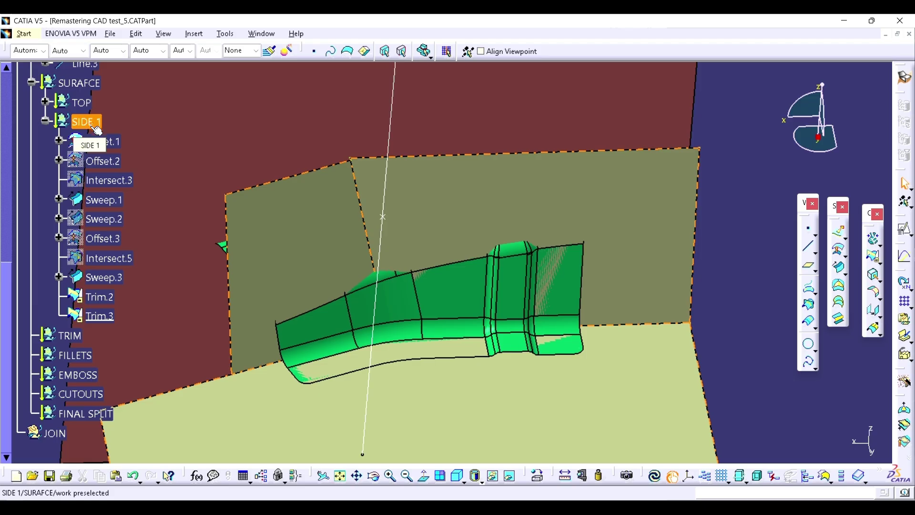
middle_click_drag(404, 316, 490, 304)
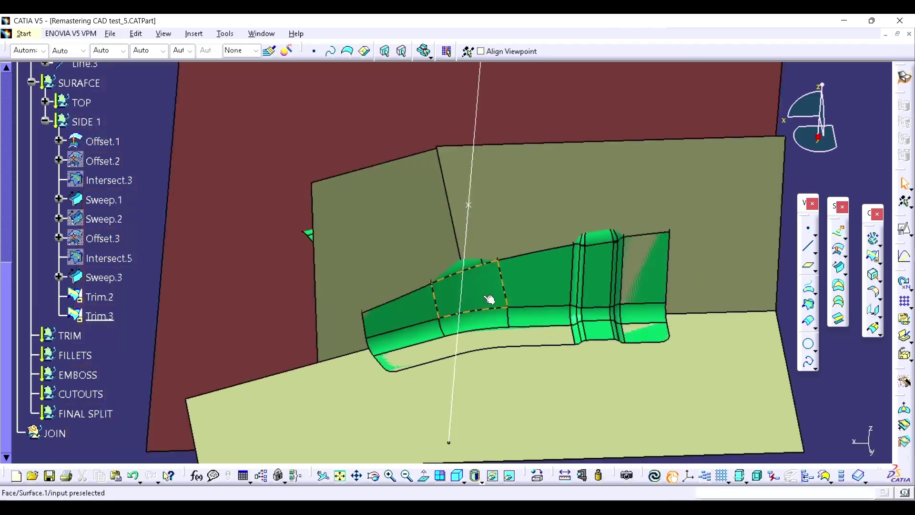
left_click(586, 475)
left_click(490, 292)
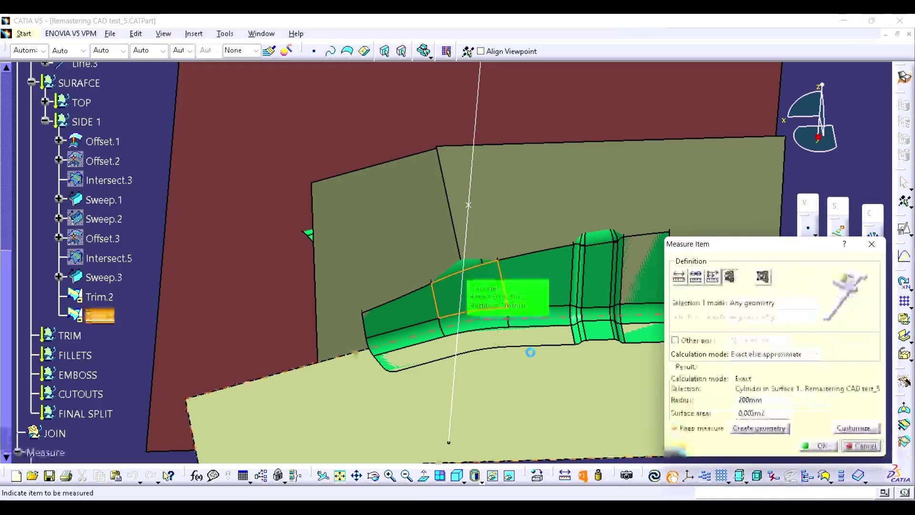
left_click(875, 248)
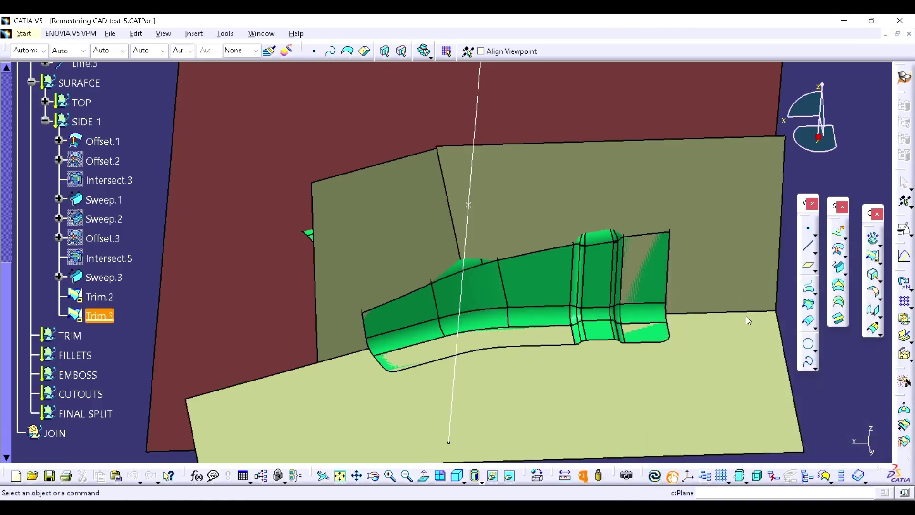
Step: Apply an edge fillet of 200 mm to the edge where the two side-wall planes of Trim.3 meet
left_click(877, 304)
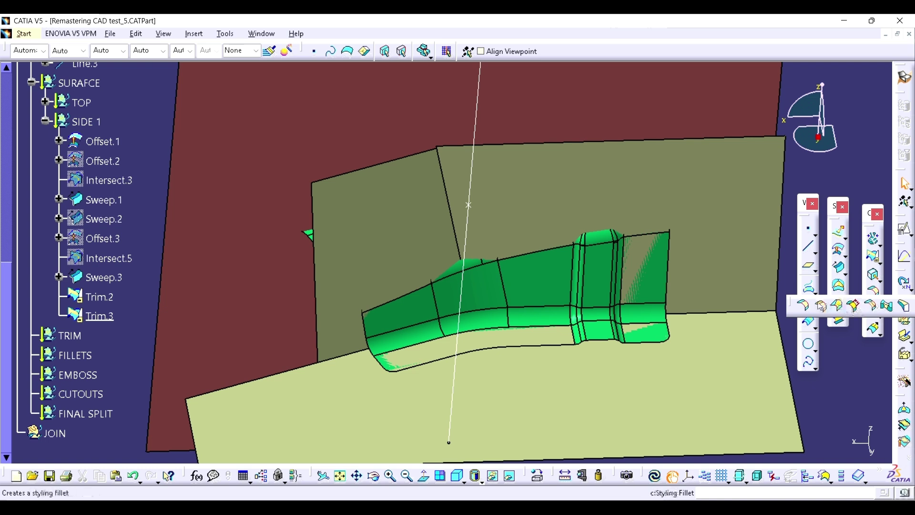
left_click(820, 305)
left_click(441, 172)
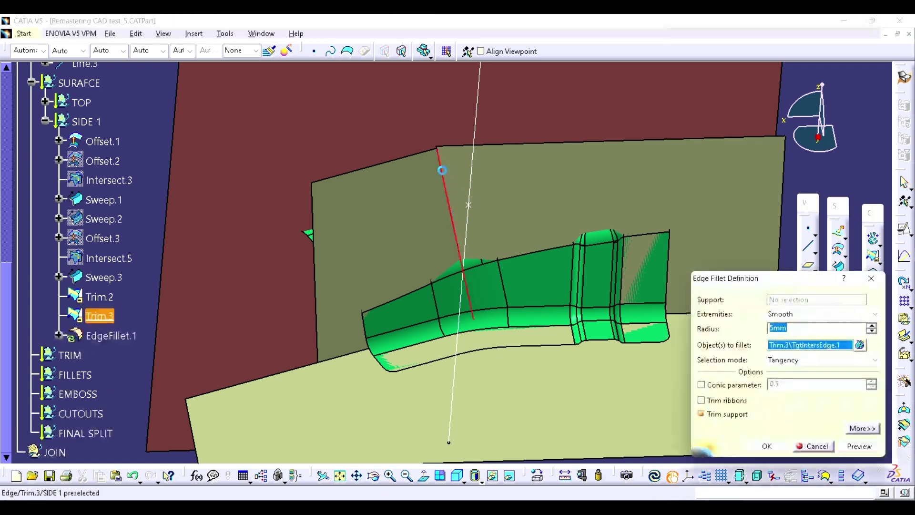
type("200")
key("Return")
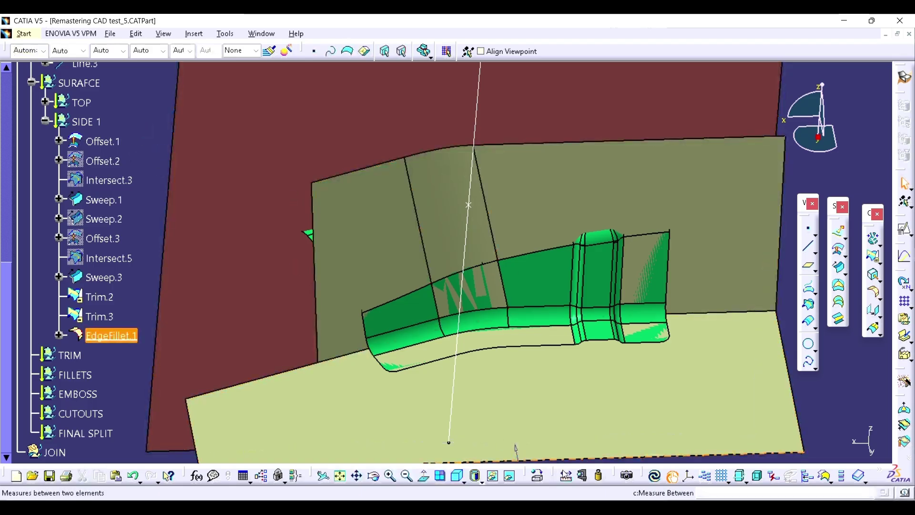
Step: Measure the radius of the imported surface's bend arc between the side wall and the lower flange
left_click(578, 472)
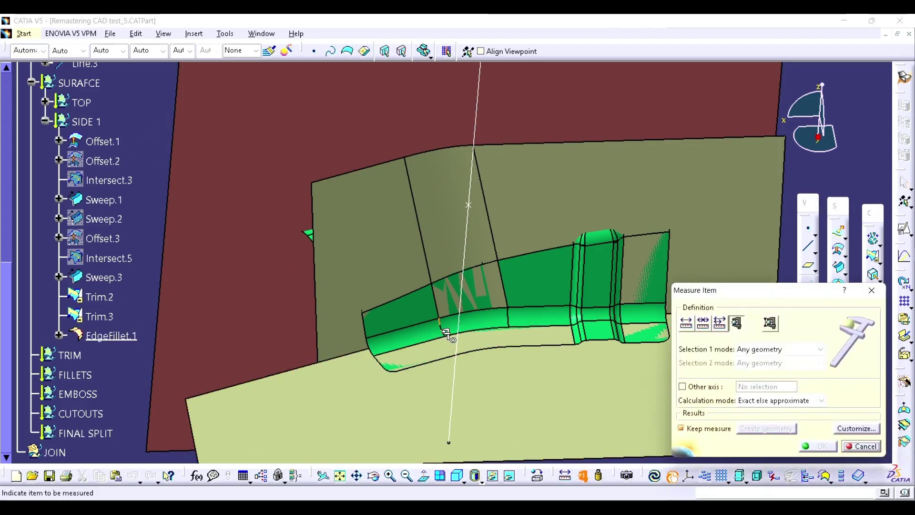
left_click(447, 332)
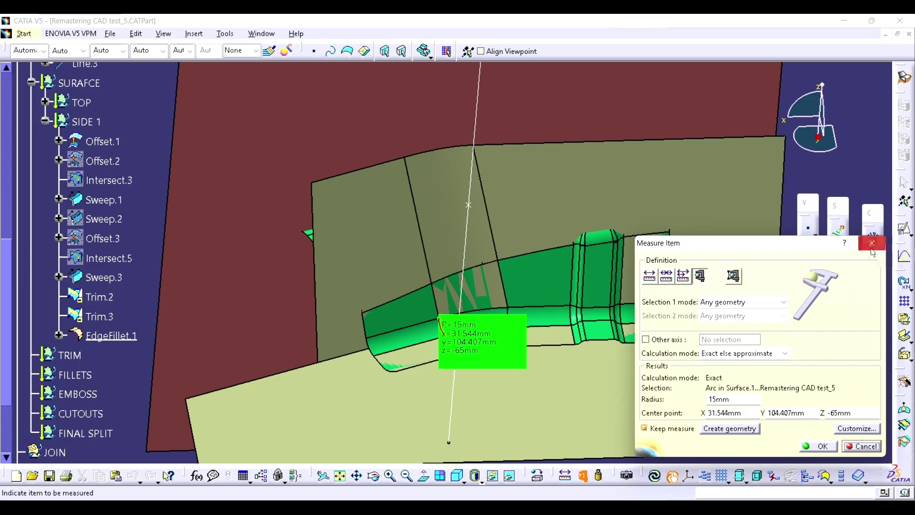
left_click(872, 245)
Step: Fillet the edge between the side wall and the lower flange surface with the measured 15 mm bend radius
left_click(879, 295)
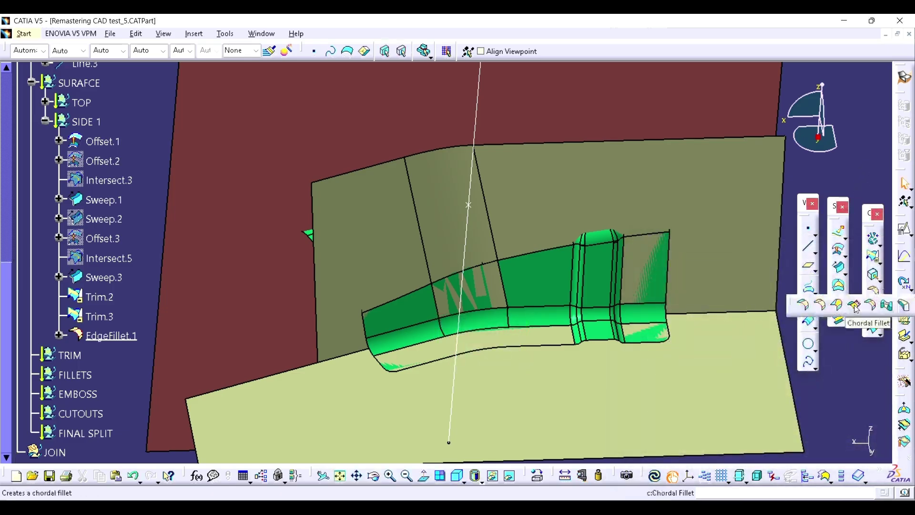
left_click(353, 353)
key("Return")
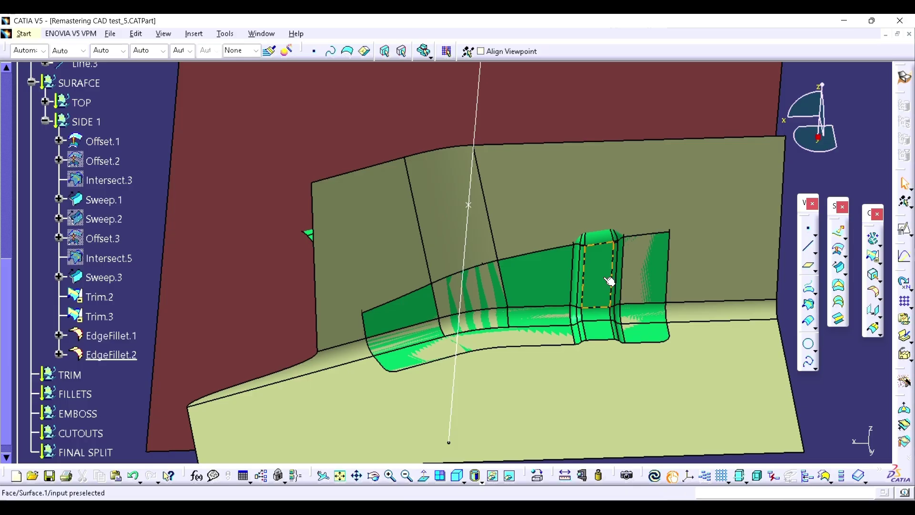
Step: Measure the distance and angle between the imported raised rib face and the planar side wall of EdgeFillet.2
left_click(739, 338)
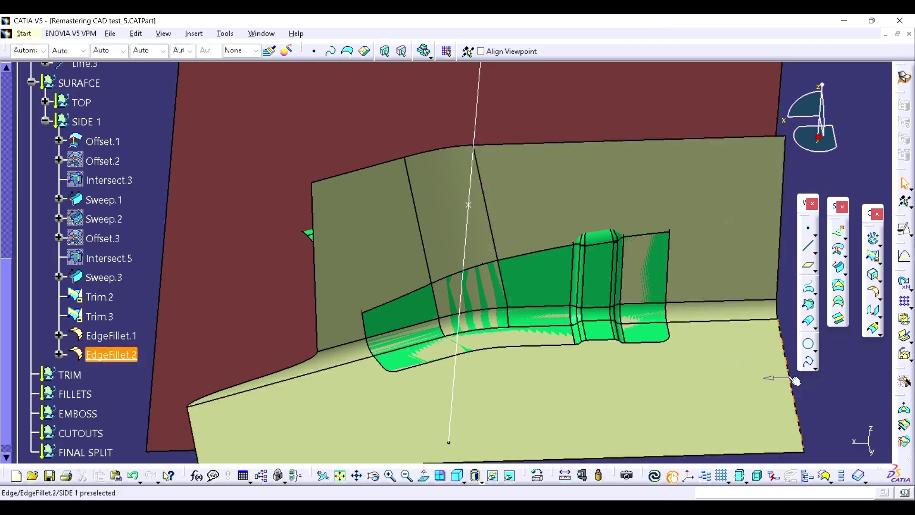
left_click(565, 476)
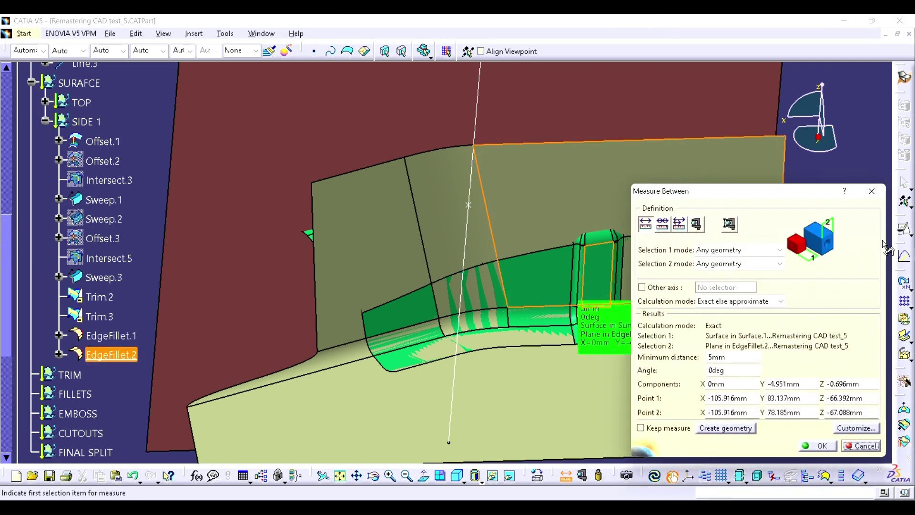
left_click(879, 193)
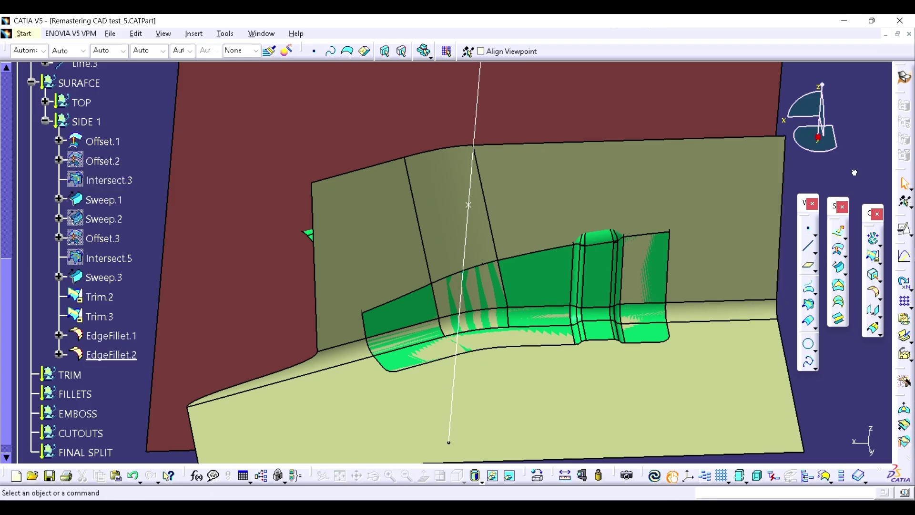
Step: Use Quick Select on the straight side-wall face to trace its parent sweep surface
left_click(904, 202)
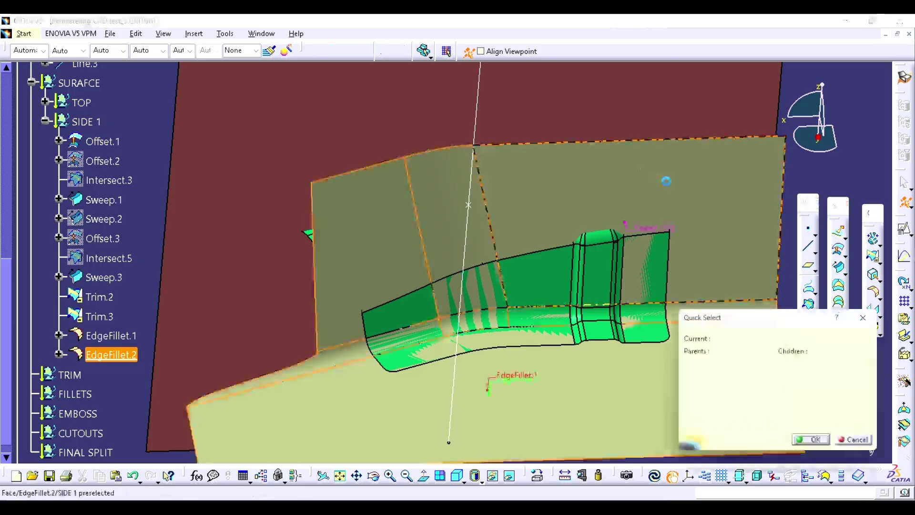
left_click(671, 234)
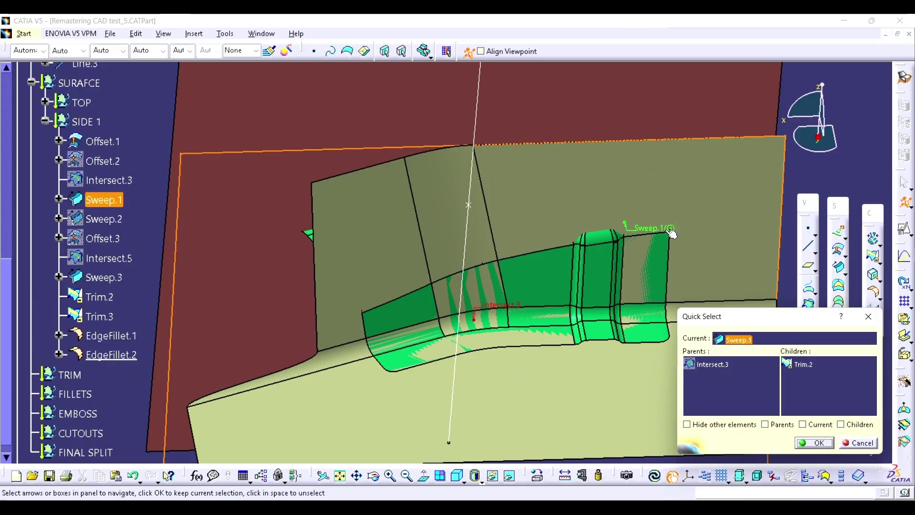
key("Escape")
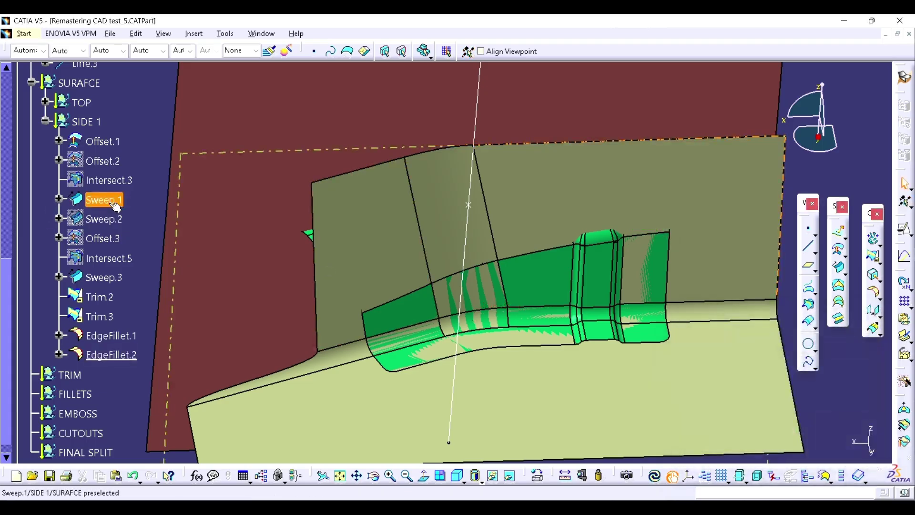
Step: Make Sweep.1 in the SIDE 1 set the work object and offset its surface by 5 mm
right_click(115, 205)
left_click(139, 289)
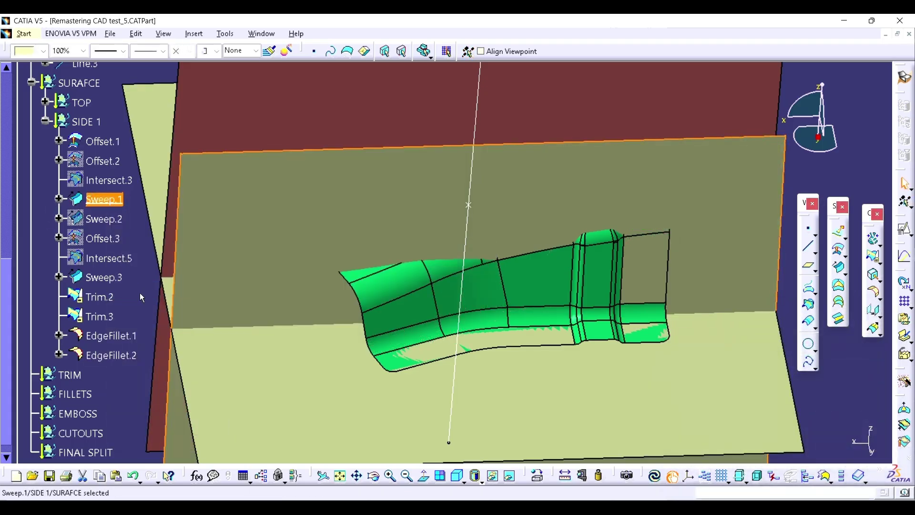
left_click(838, 249)
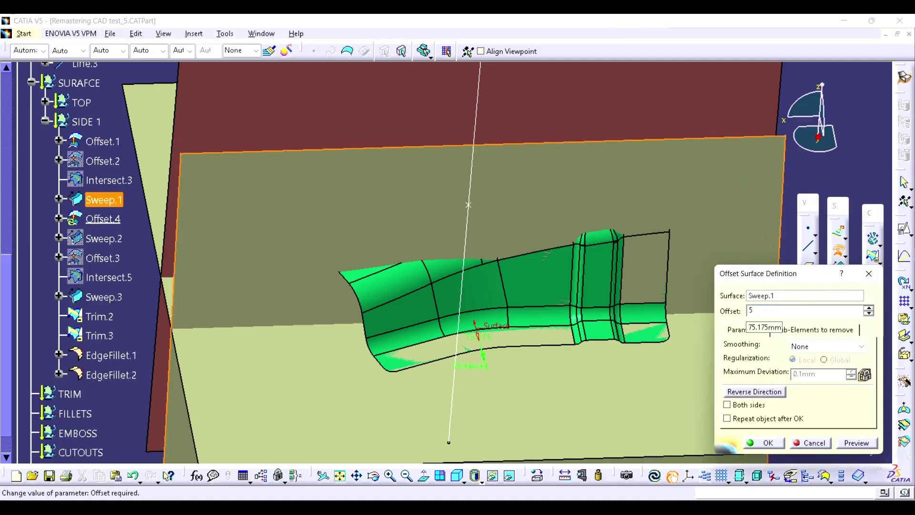
left_click(856, 443)
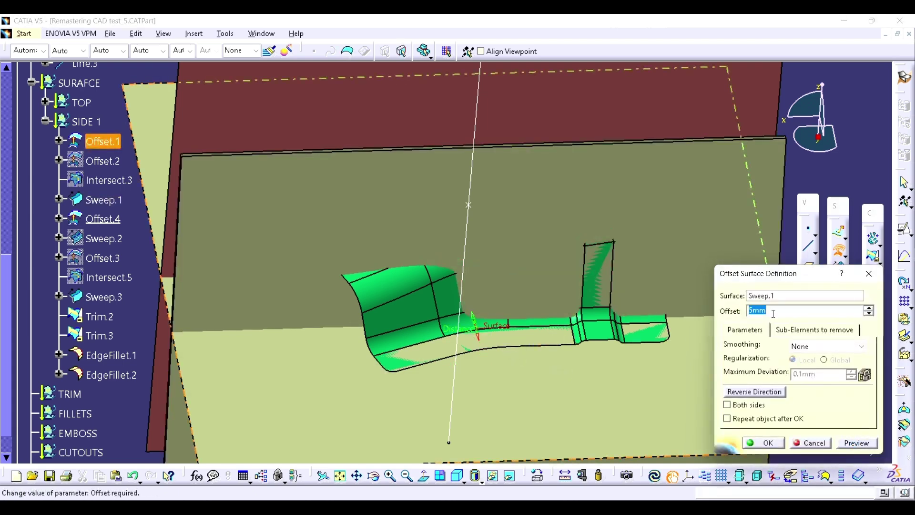
left_click(775, 441)
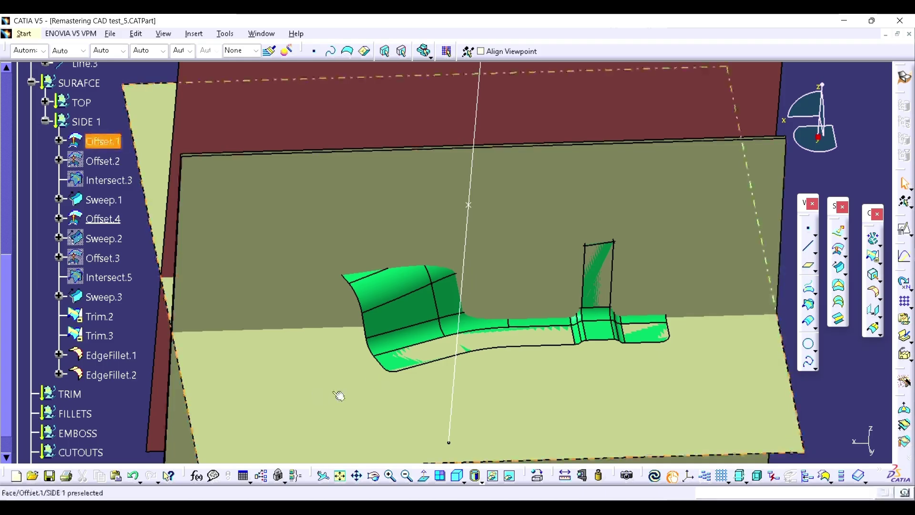
Step: Inspect the horizontal base surface's parents and children with Quick Select, and define Offset.1 as the work object
left_click(308, 371)
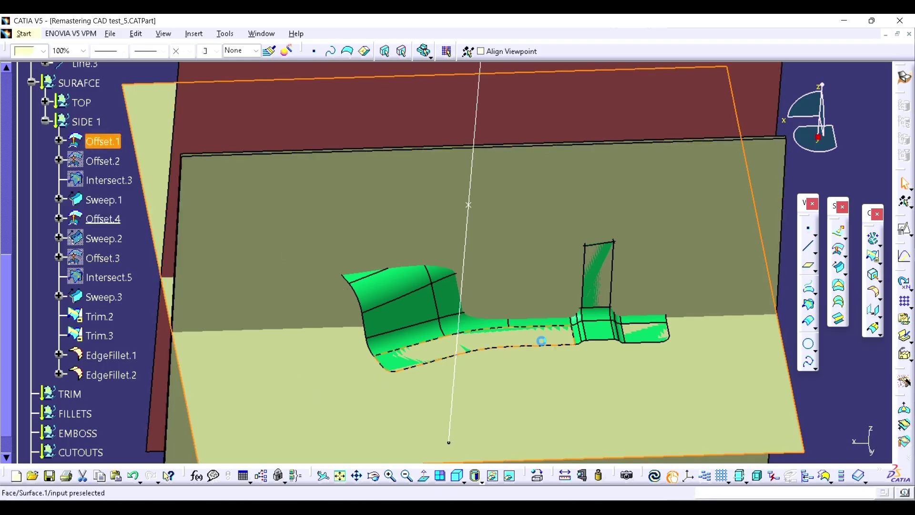
middle_click_drag(542, 341, 490, 240)
left_click(781, 404)
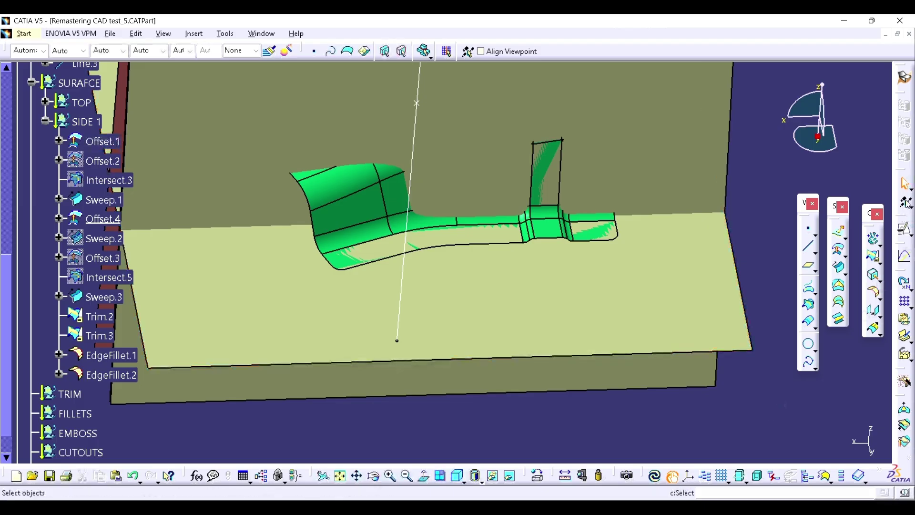
left_click(680, 286)
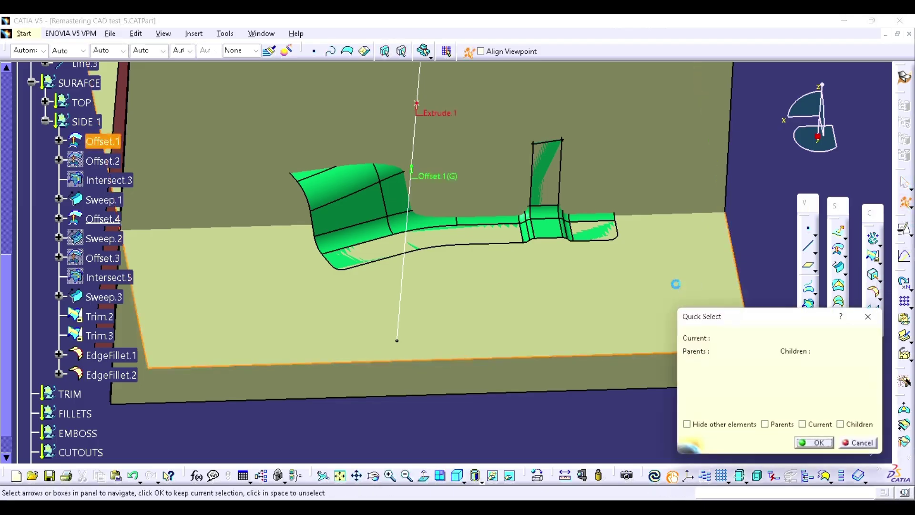
middle_click_drag(531, 258, 542, 313)
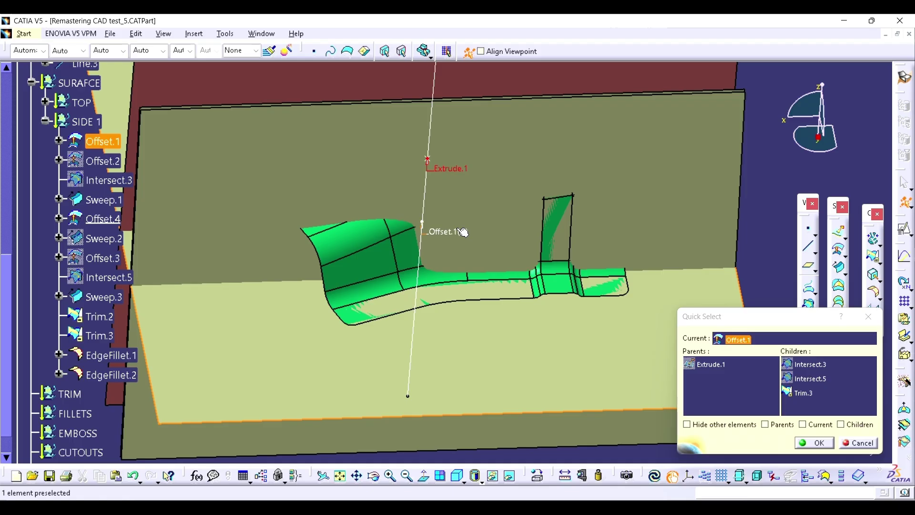
key("Escape")
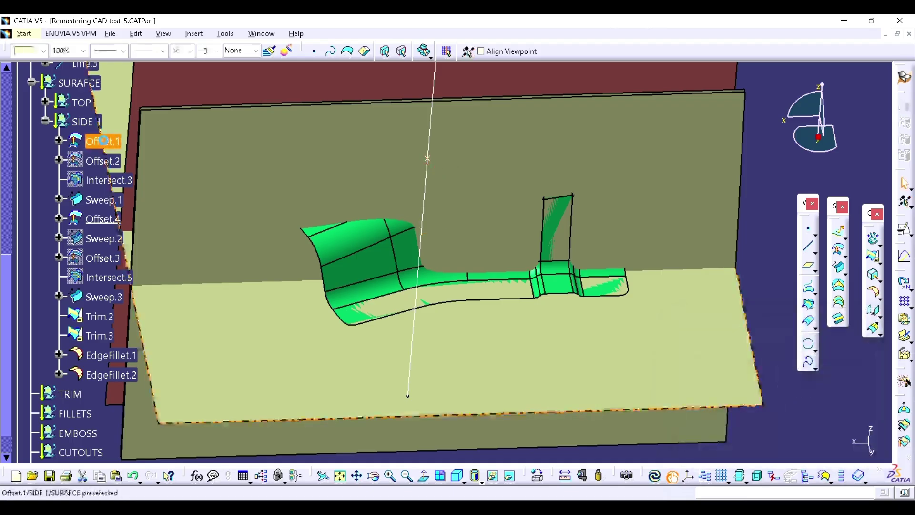
right_click(103, 141)
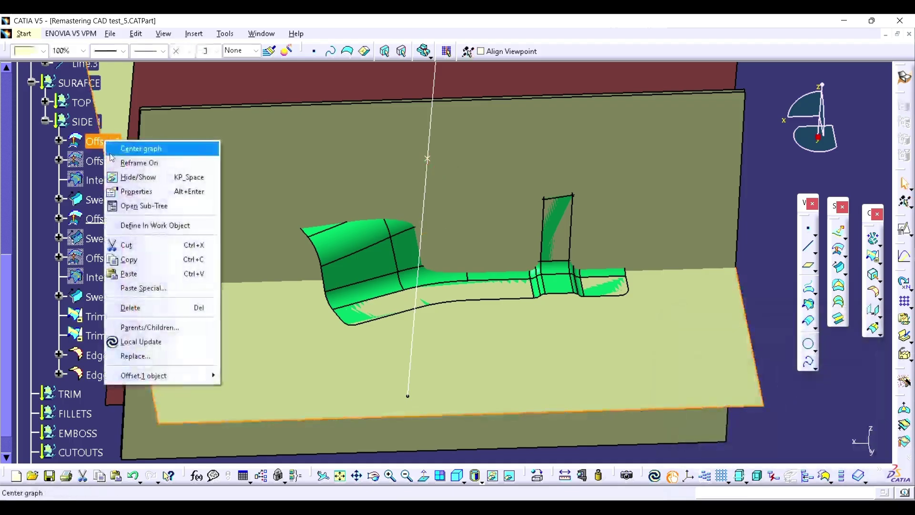
left_click(135, 220)
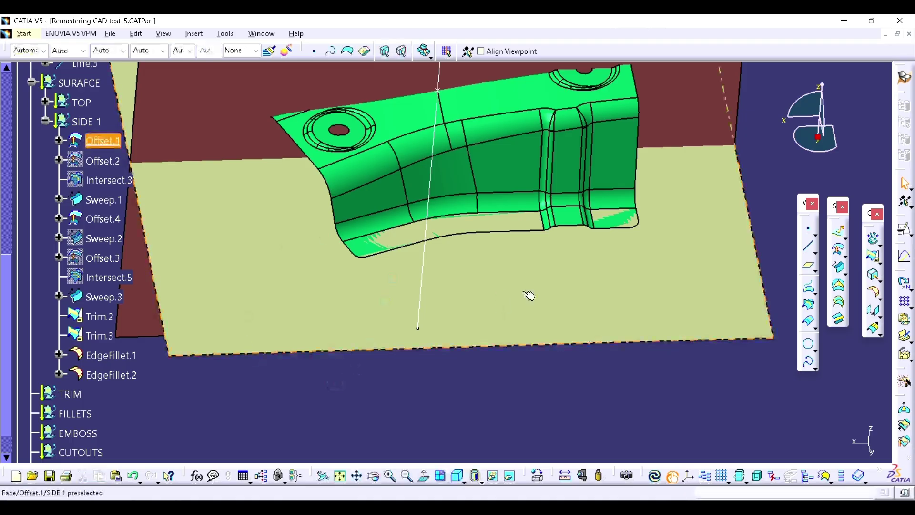
Step: Create a 5 mm offset of the horizontal Offset.1 surface
left_click(839, 251)
left_click(664, 272)
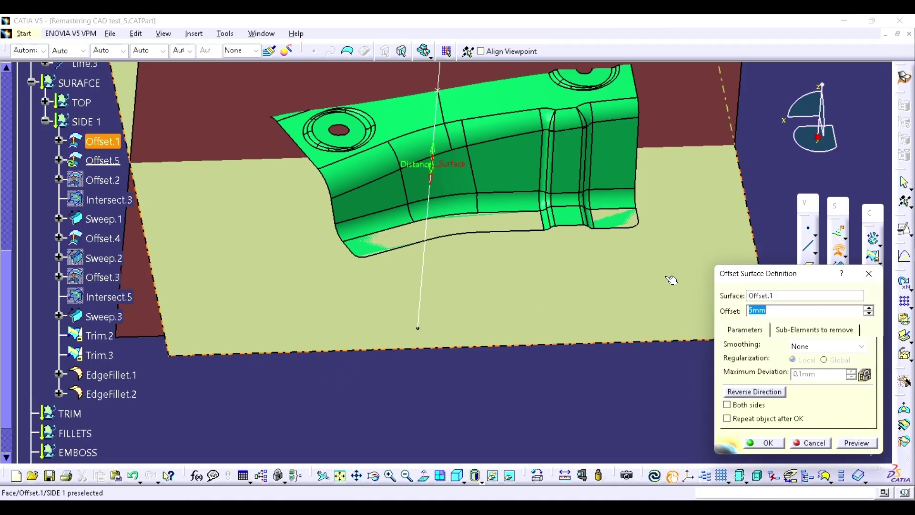
left_click(753, 446)
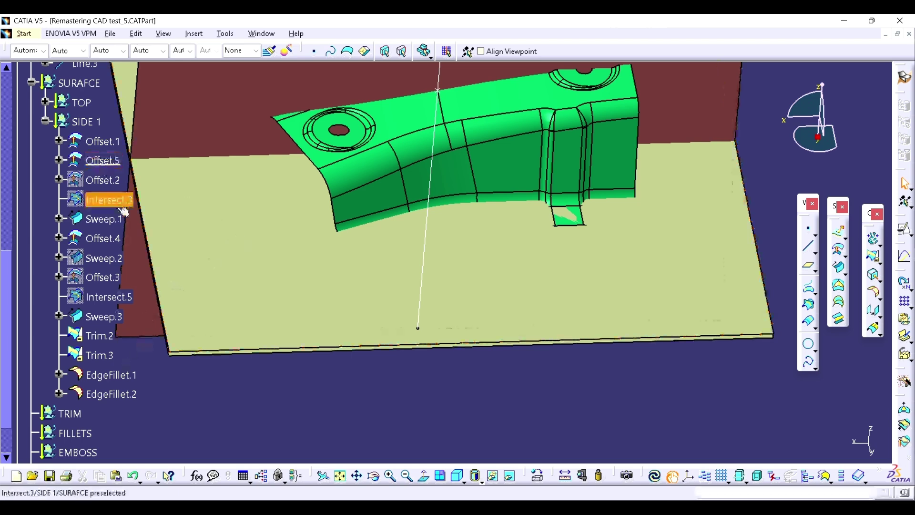
Step: Make EdgeFillet.2 the work object and trim Offset.4 with Offset.5, keeping the upper wall and the outer base portion
right_click(100, 398)
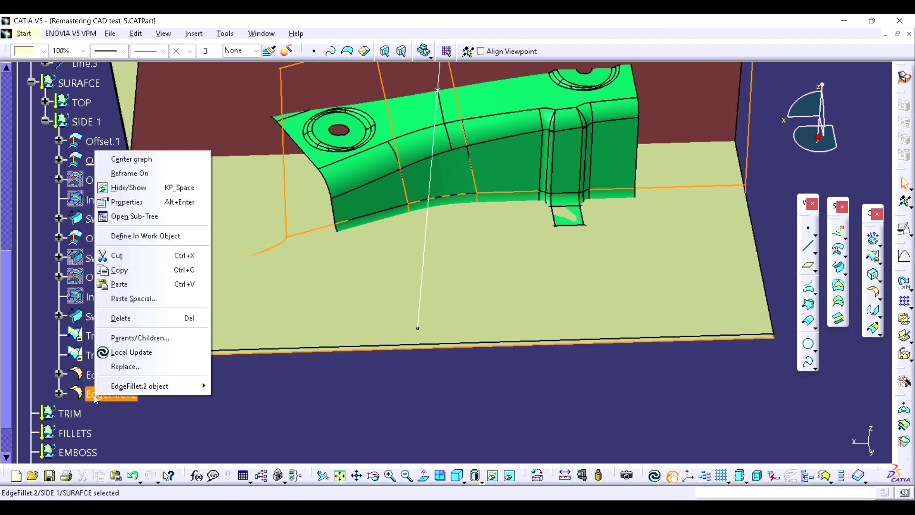
left_click(161, 236)
middle_click_drag(484, 353, 584, 287)
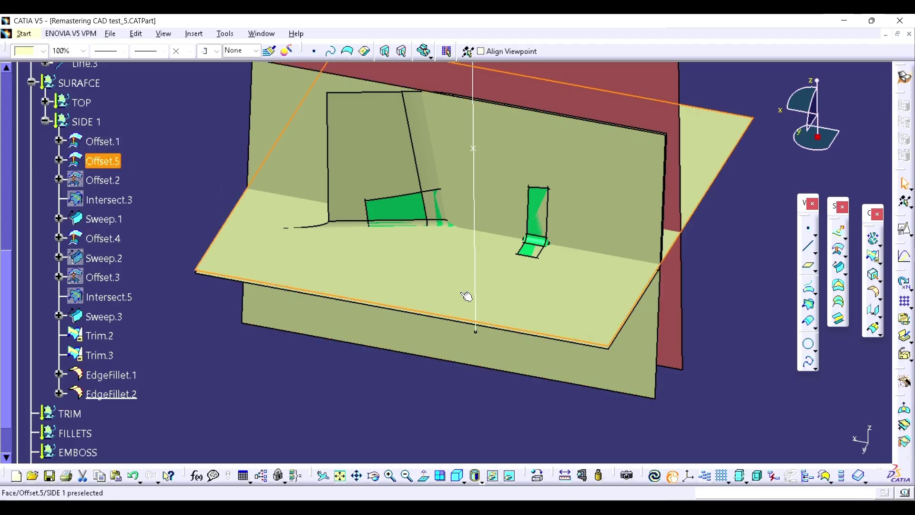
middle_click_drag(472, 300, 552, 280)
left_click(724, 391)
middle_click_drag(700, 373, 596, 347)
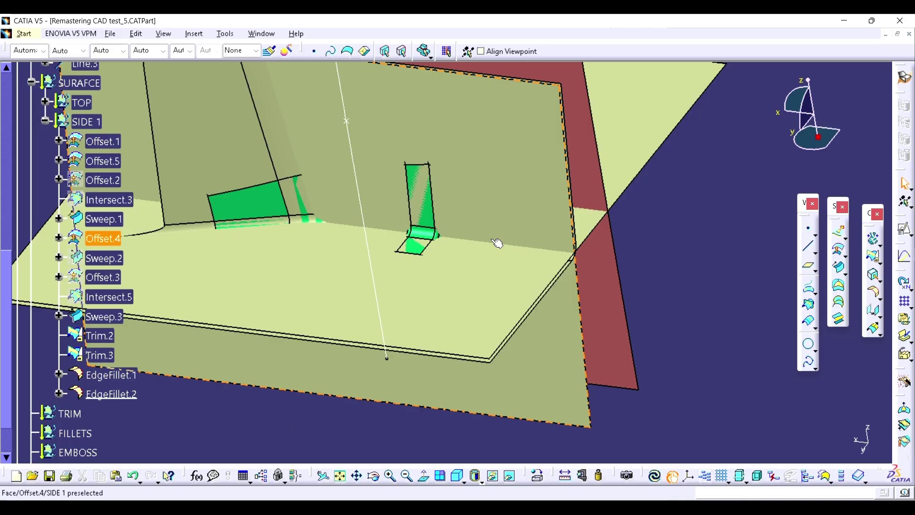
left_click(876, 265)
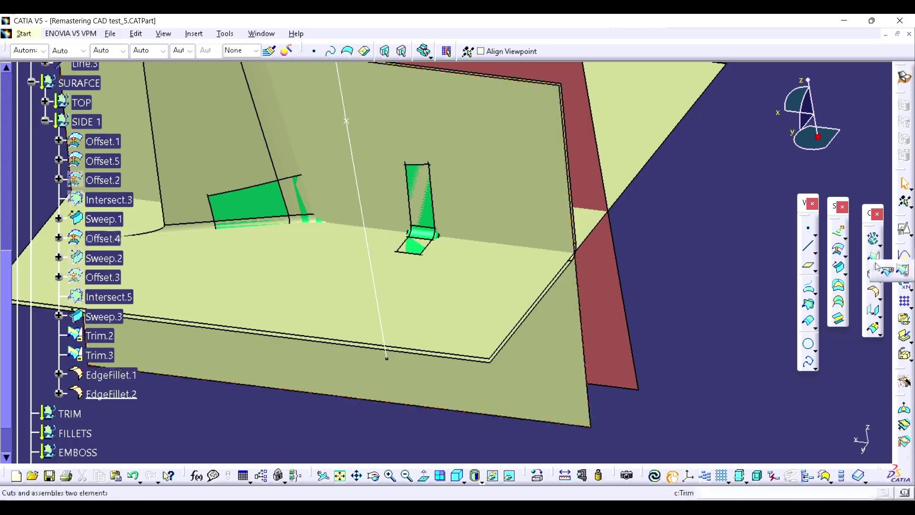
left_click(903, 275)
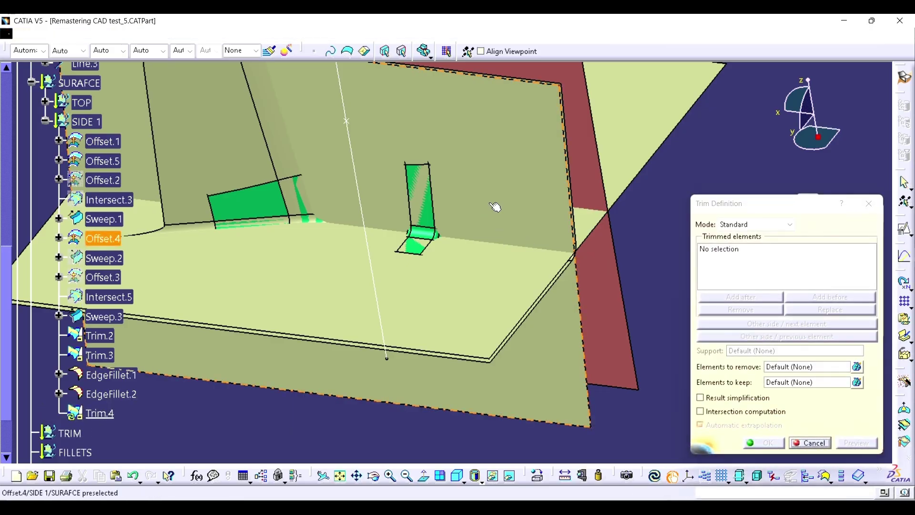
left_click(473, 251)
left_click(467, 268)
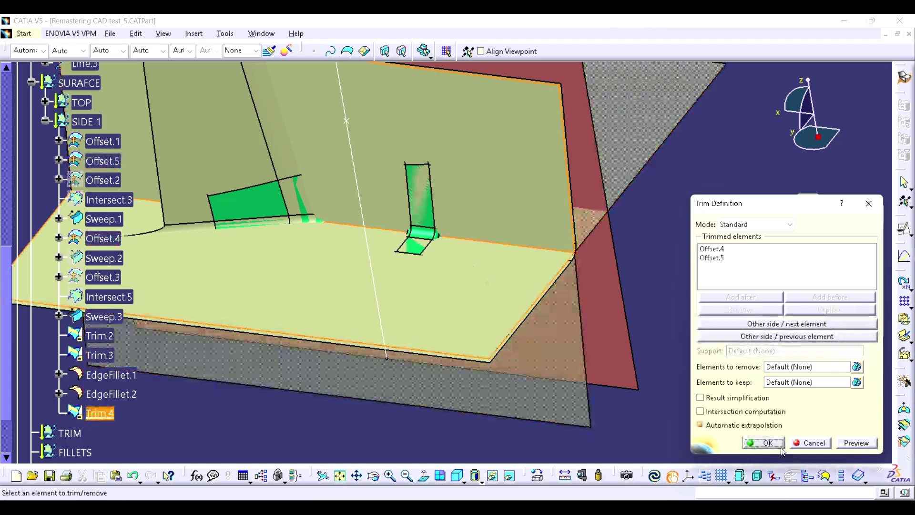
left_click(766, 443)
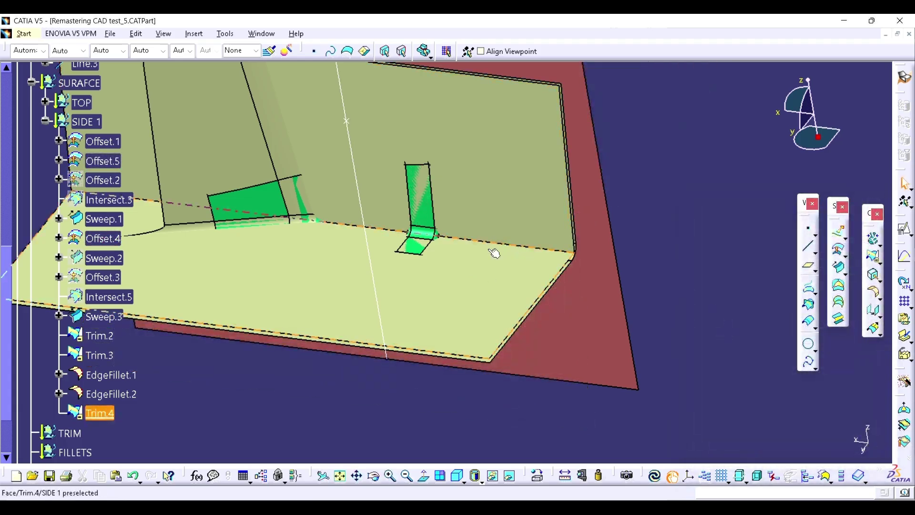
Step: Measure the radius of the cylindrical bend on the green reference tab
left_click(879, 296)
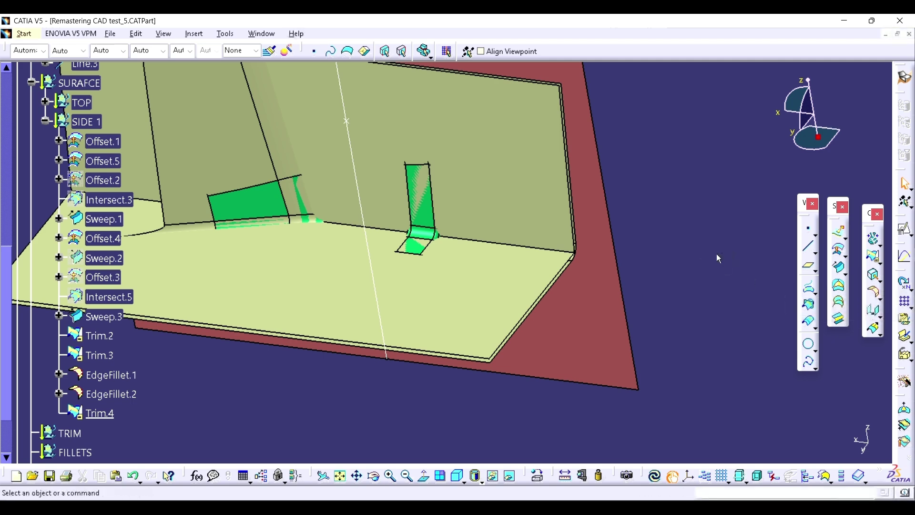
middle_click_drag(435, 253, 415, 220)
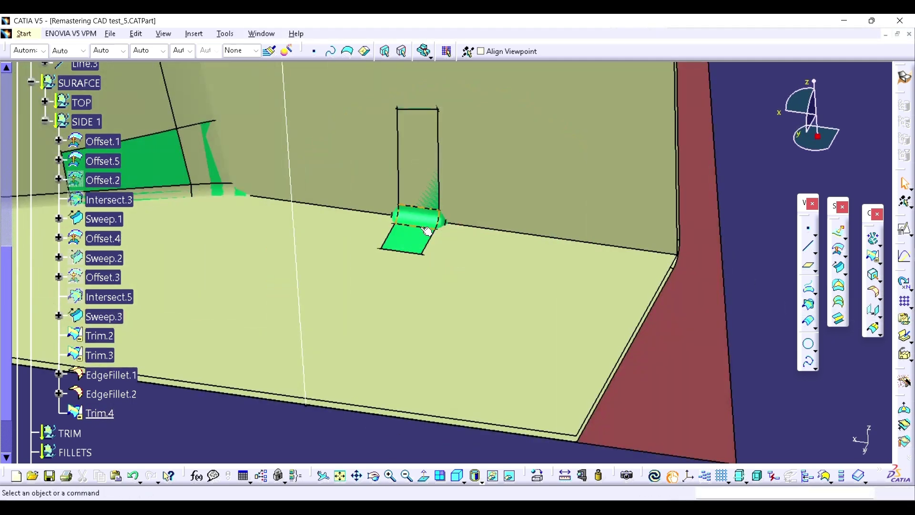
left_click(583, 476)
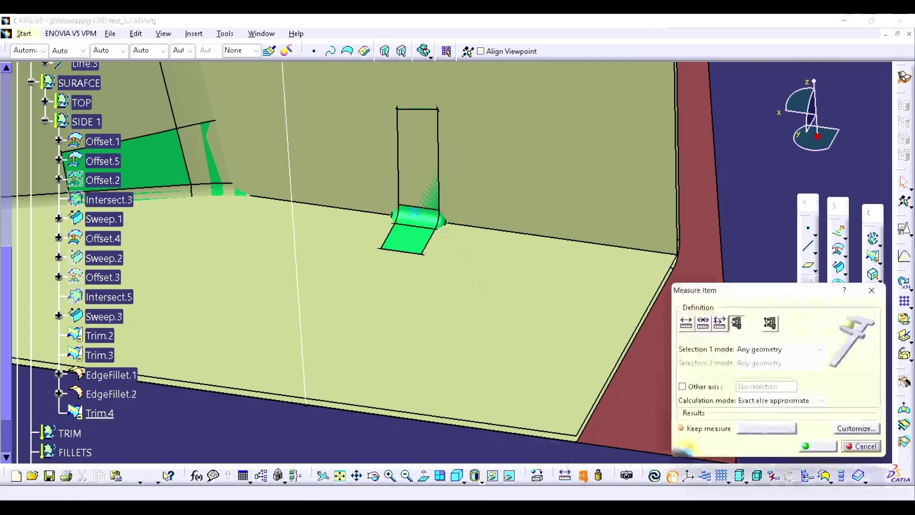
left_click(415, 217)
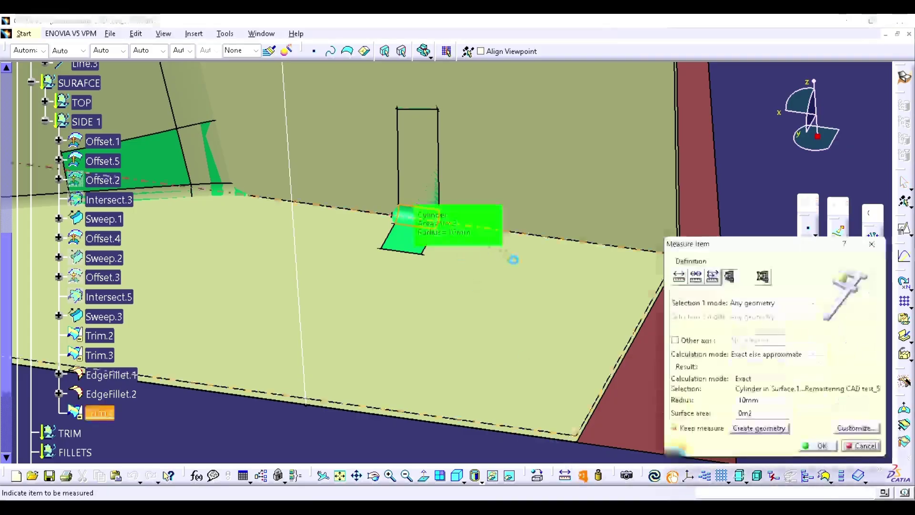
left_click(871, 244)
Step: Fillet the edge between wall and base on Trim.4, matching the radius of the green reference bend
left_click(839, 285)
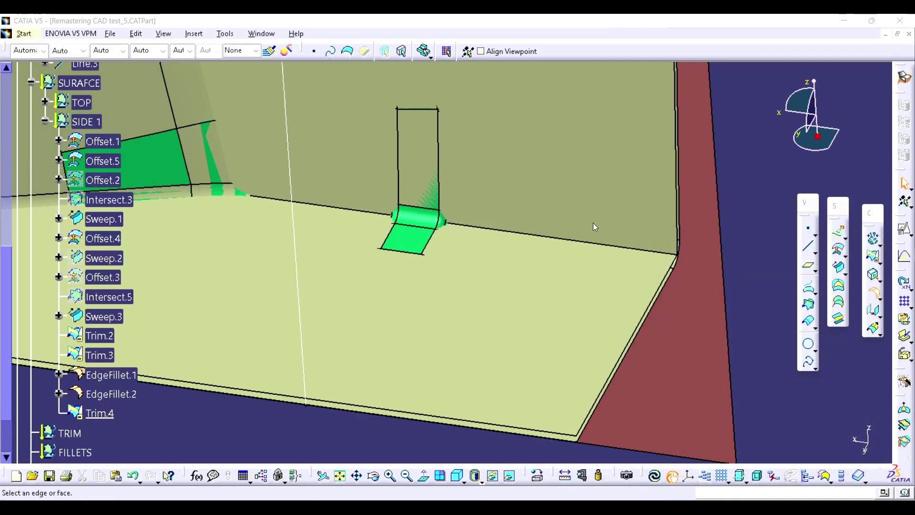
left_click(468, 227)
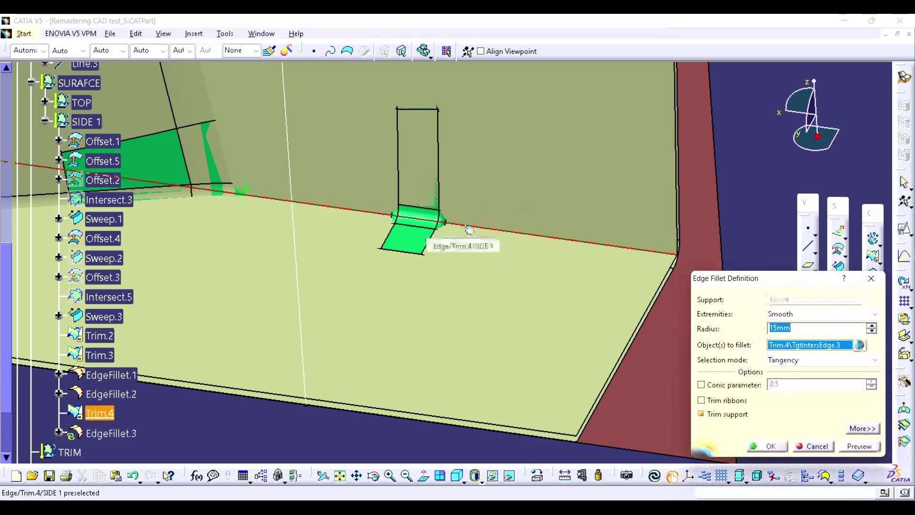
key("Return")
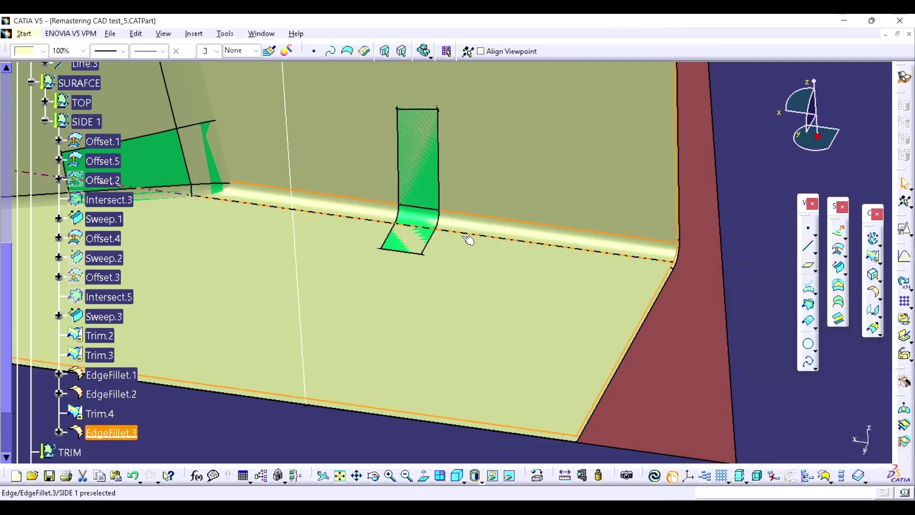
middle_click_drag(468, 239, 479, 322)
middle_click_drag(549, 392, 482, 296)
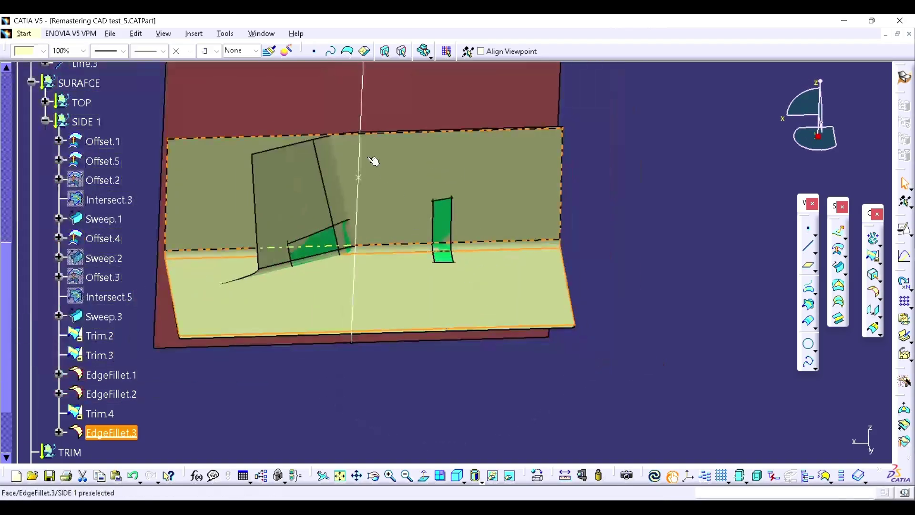
Step: Hide the vertical reference line Line.3 and the large red reference surface Extrude.2
key("ctrl+s")
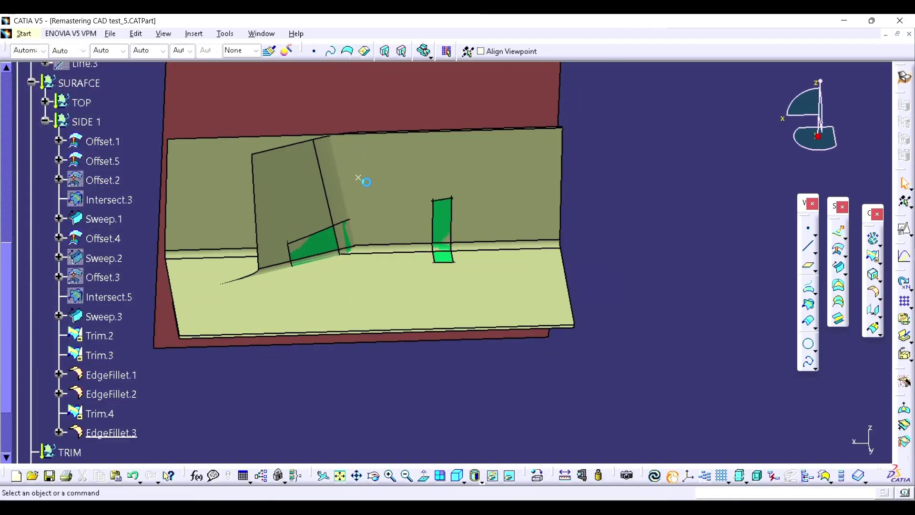
left_click(388, 104)
key("ctrl+h")
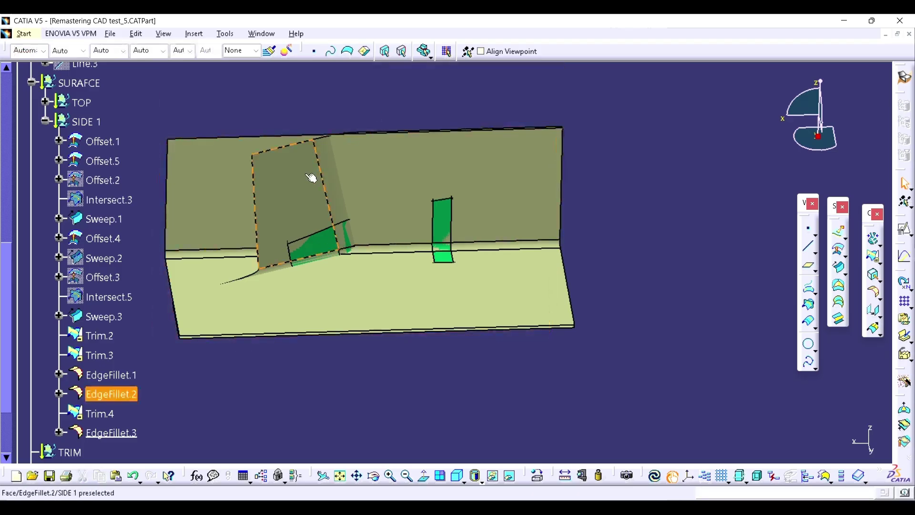
scroll(90, 300, "up", 4)
left_click(92, 264)
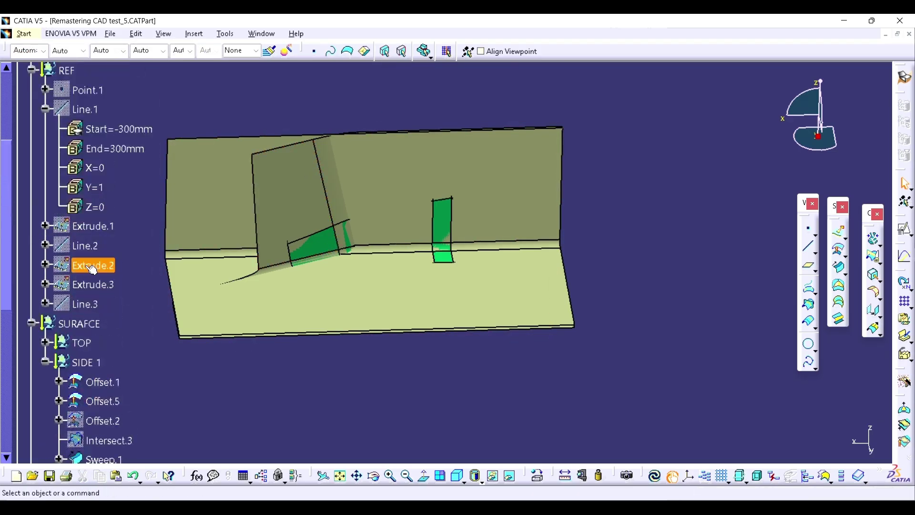
key("ctrl+h")
left_click(92, 267)
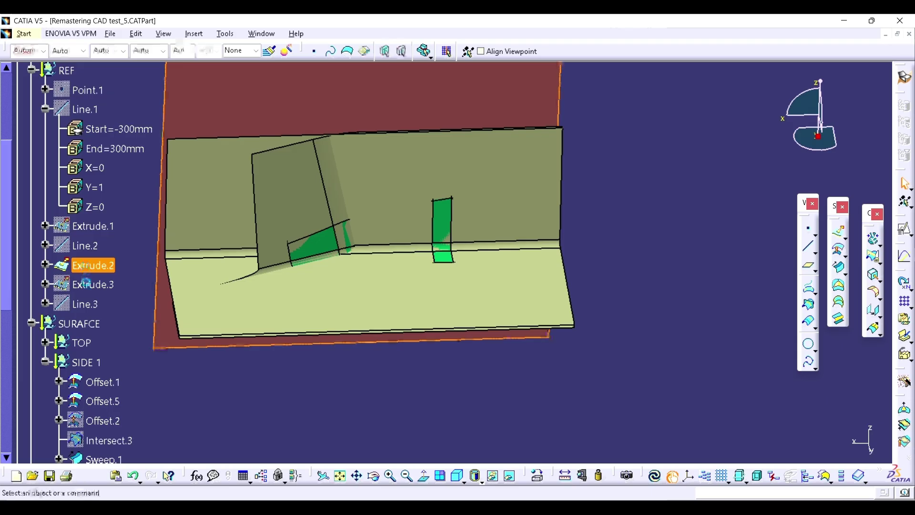
key("ctrl+h")
Step: Show the red reference surface Extrude.3 and offset it by -106 mm toward the upright green reference tab
left_click(92, 285)
key("ctrl+h")
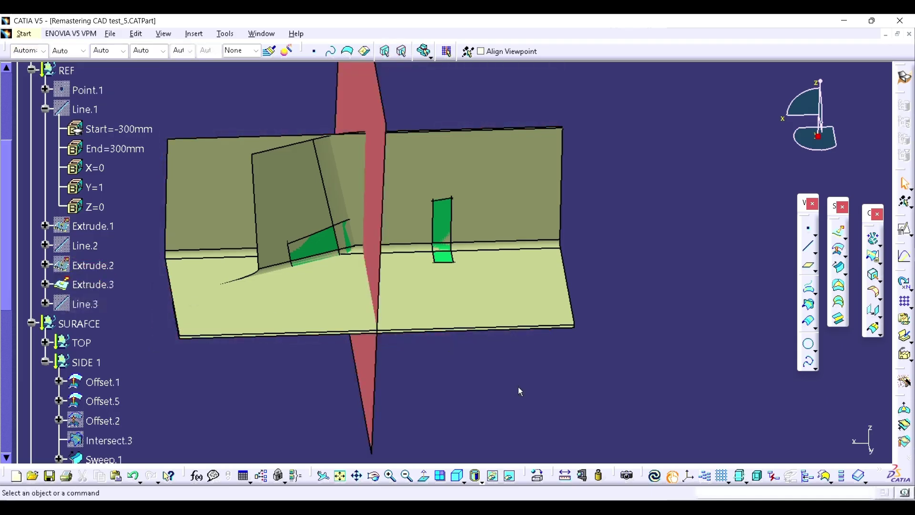
middle_click_drag(519, 388, 431, 195)
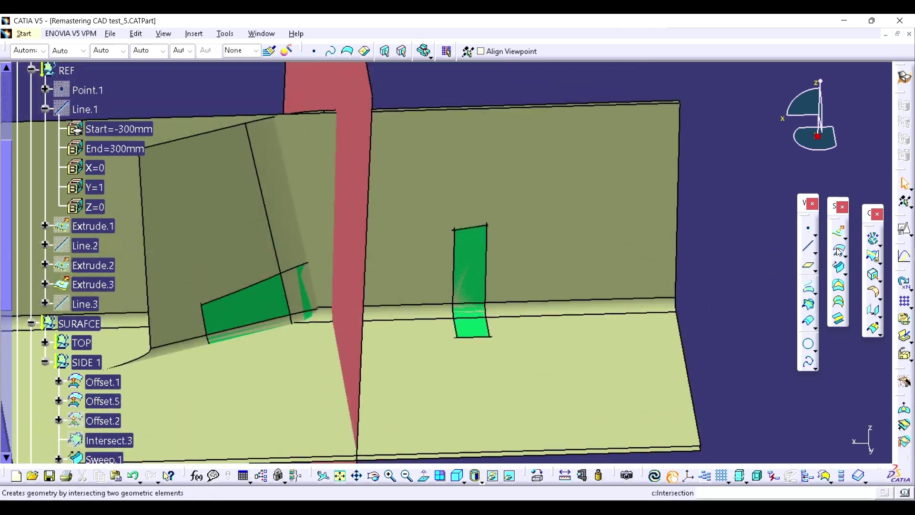
left_click(838, 250)
left_click(360, 197)
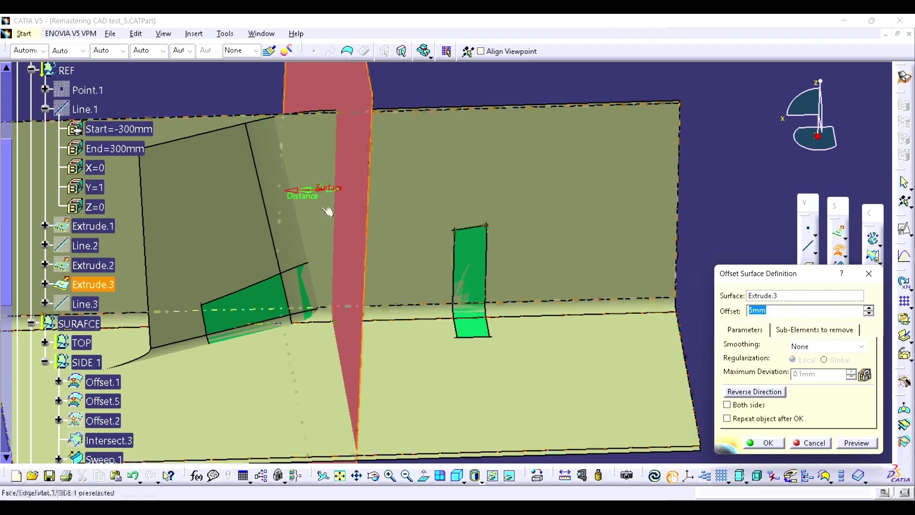
left_click_drag(310, 189, 443, 186)
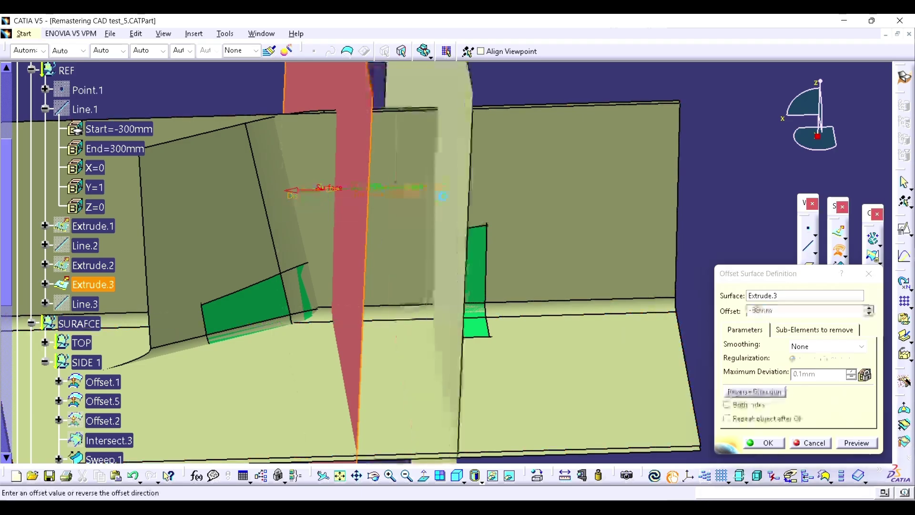
left_click(763, 443)
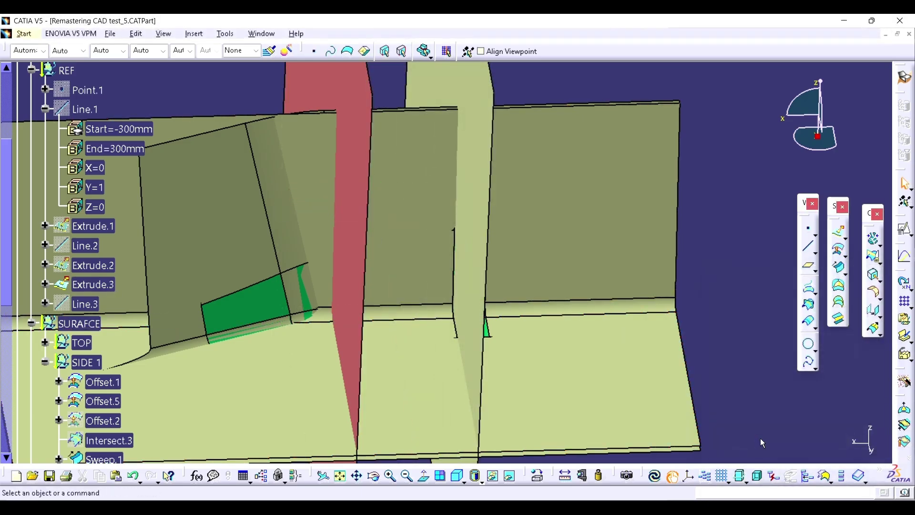
left_click(842, 248)
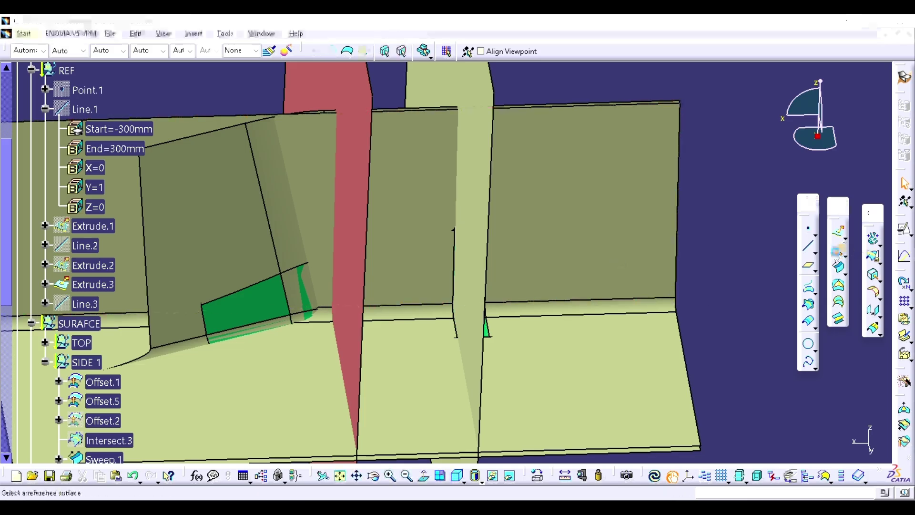
left_click(360, 189)
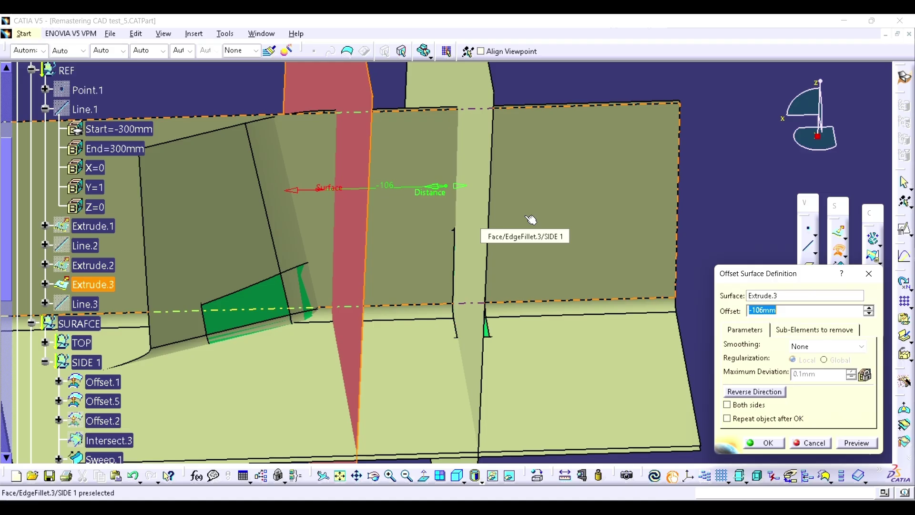
key("Return")
Step: Redefine Offset.6 with its direction reversed and its distance set to positive 106 mm
right_click(482, 138)
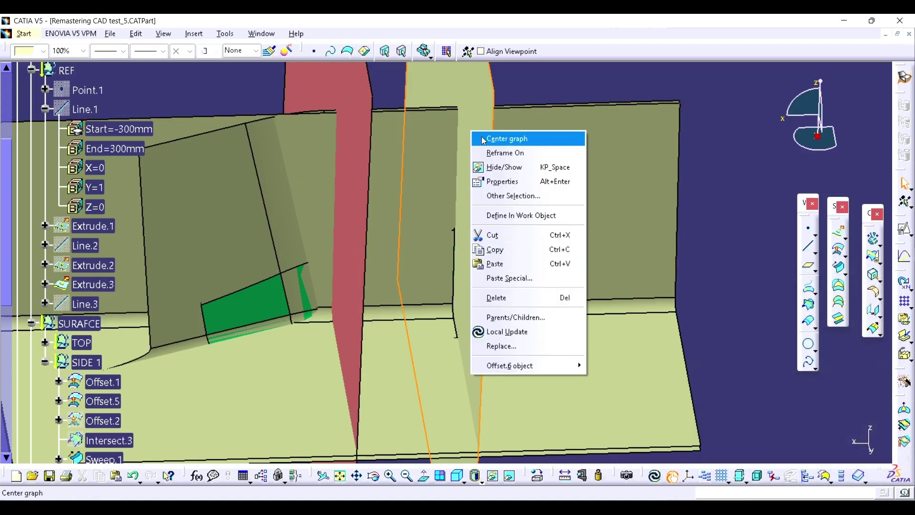
left_click(484, 139)
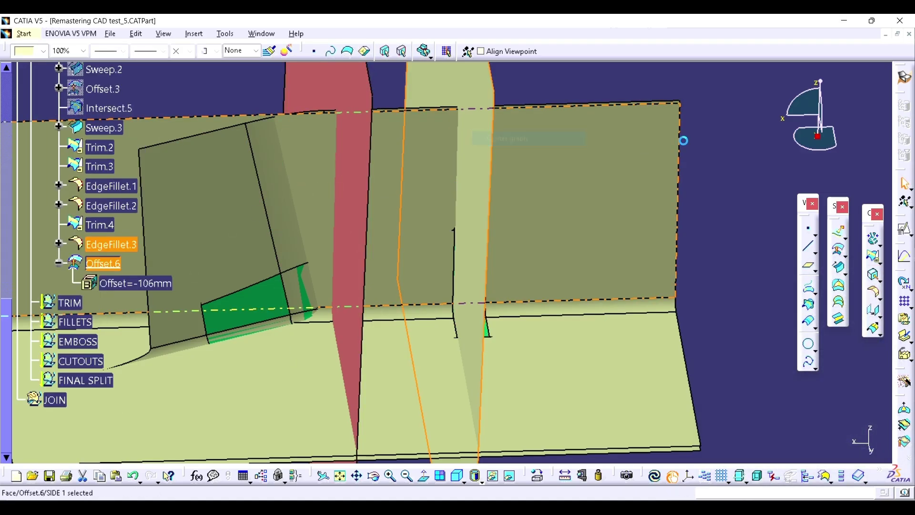
double_click(154, 285)
left_click(286, 336)
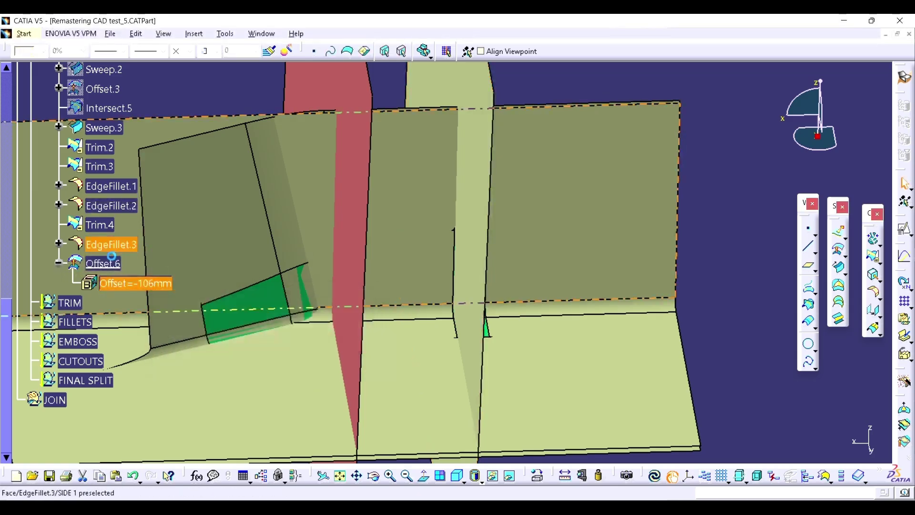
double_click(112, 265)
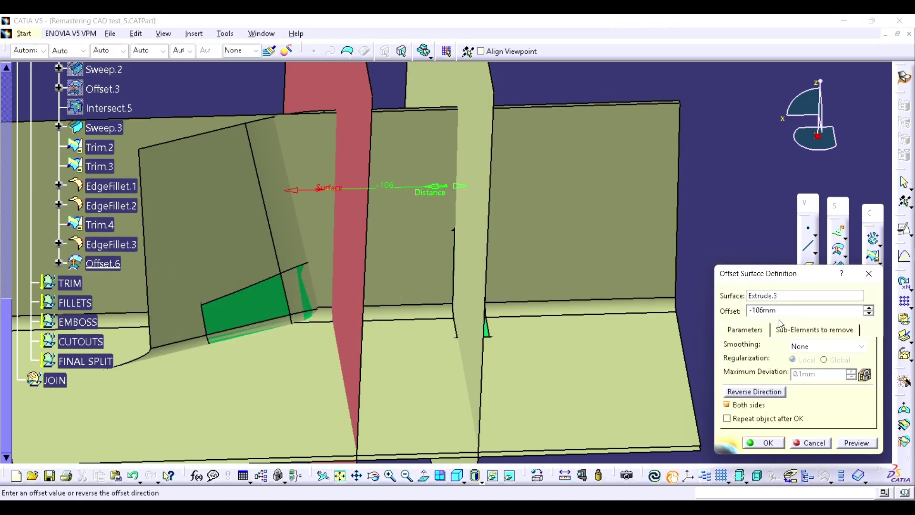
left_click(760, 393)
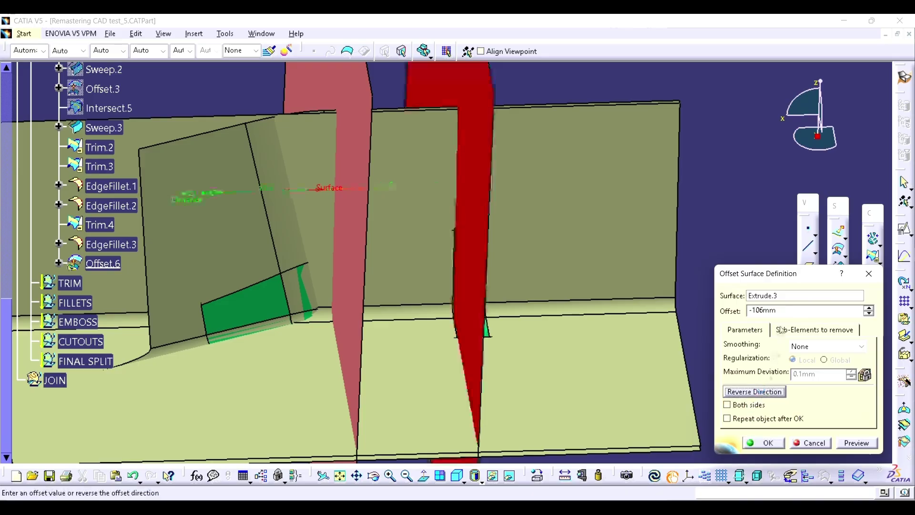
double_click(762, 310)
type("1")
key("Return")
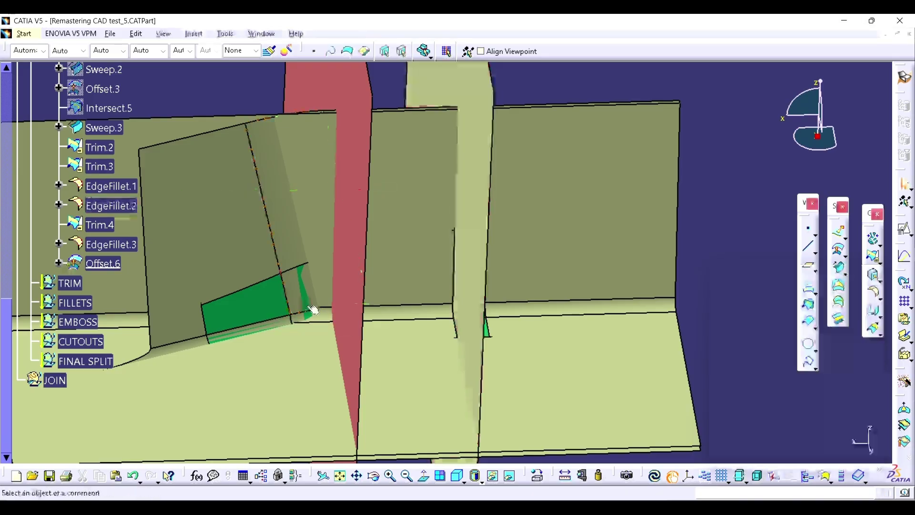
left_click(839, 252)
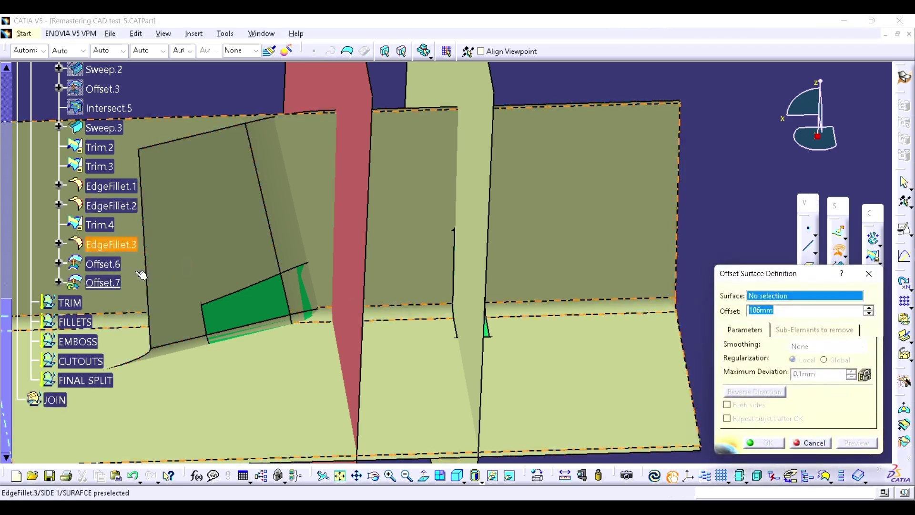
key("Escape")
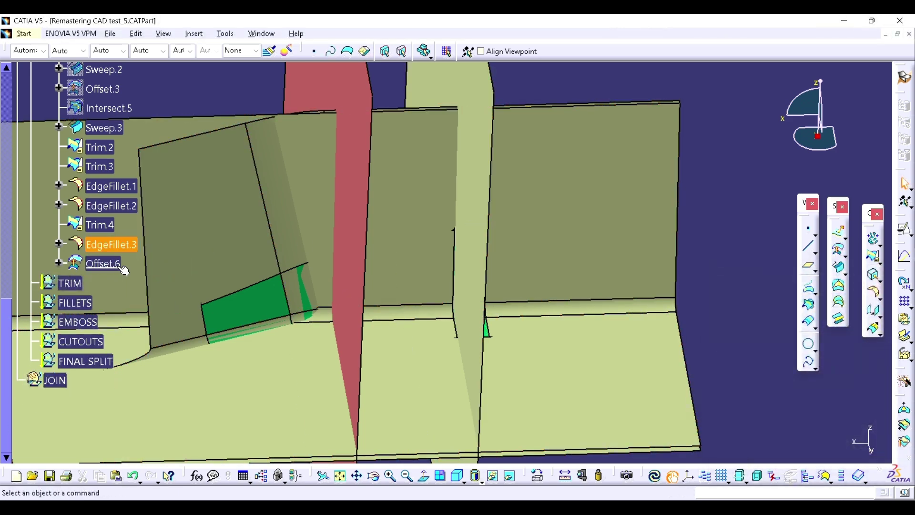
double_click(122, 269)
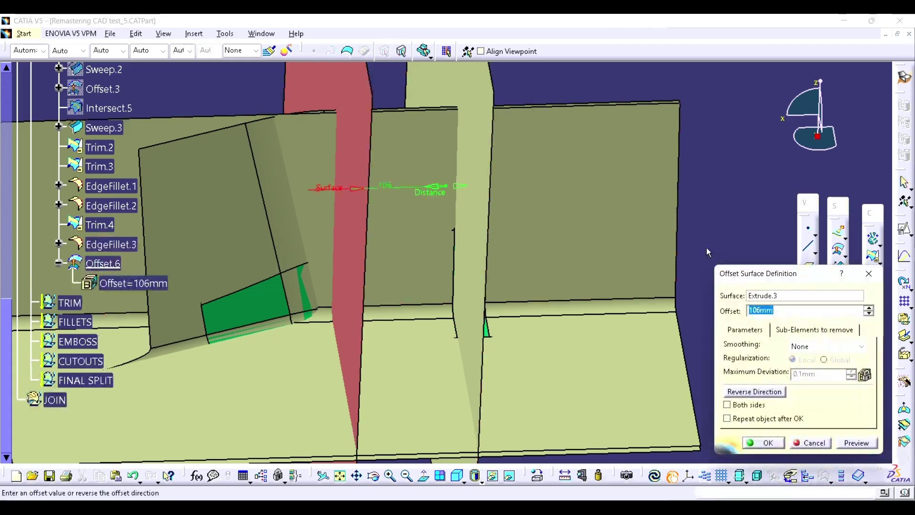
left_click(869, 275)
Step: Offset Extrude.3 by 126 mm on the same side as Offset.6, and hide Extrude.3
left_click(838, 250)
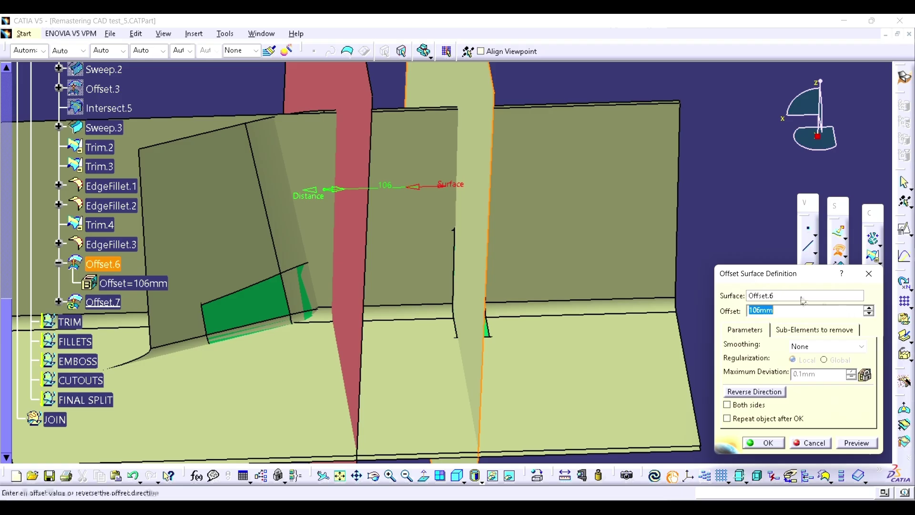
left_click(351, 238)
left_click(771, 392)
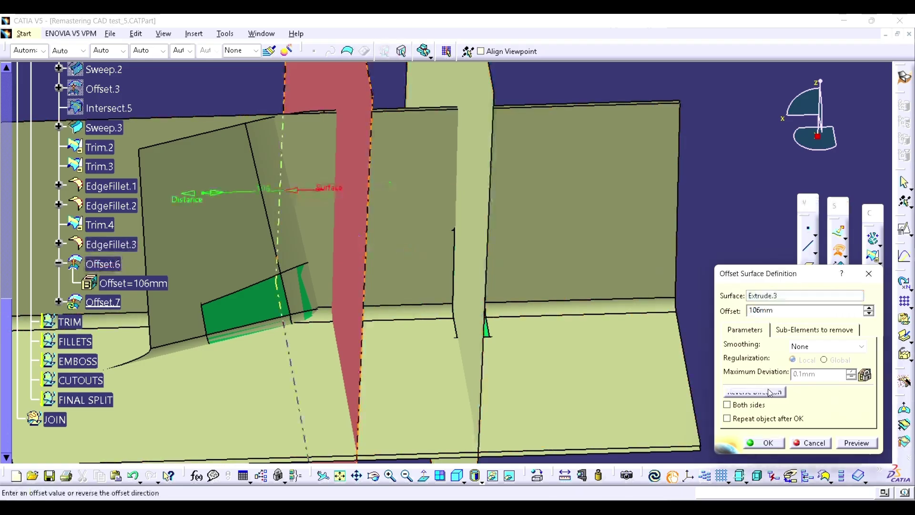
type("2")
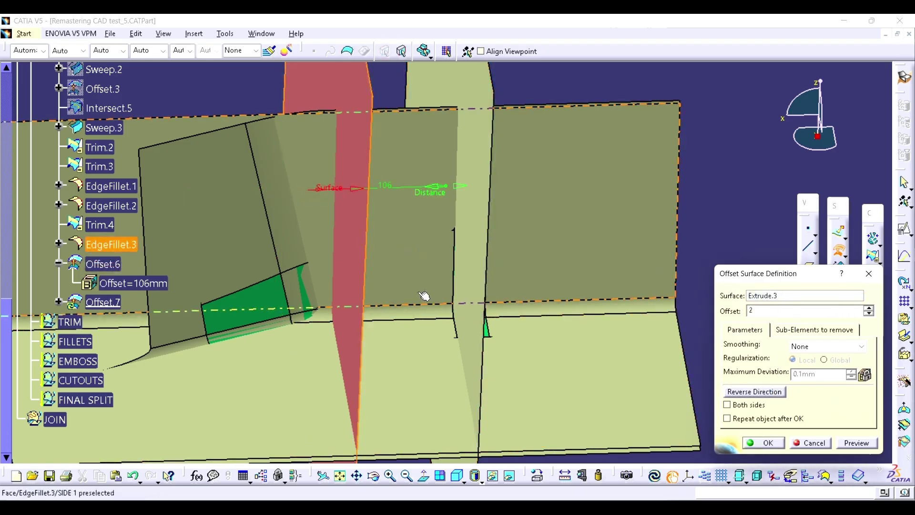
type("40")
key("BackSpace")
key("BackSpace")
key("BackSpace")
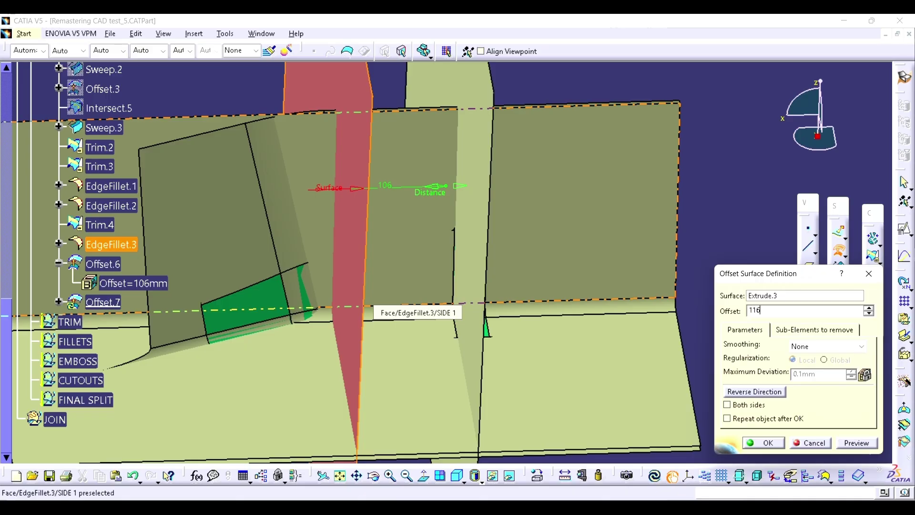
key("Return")
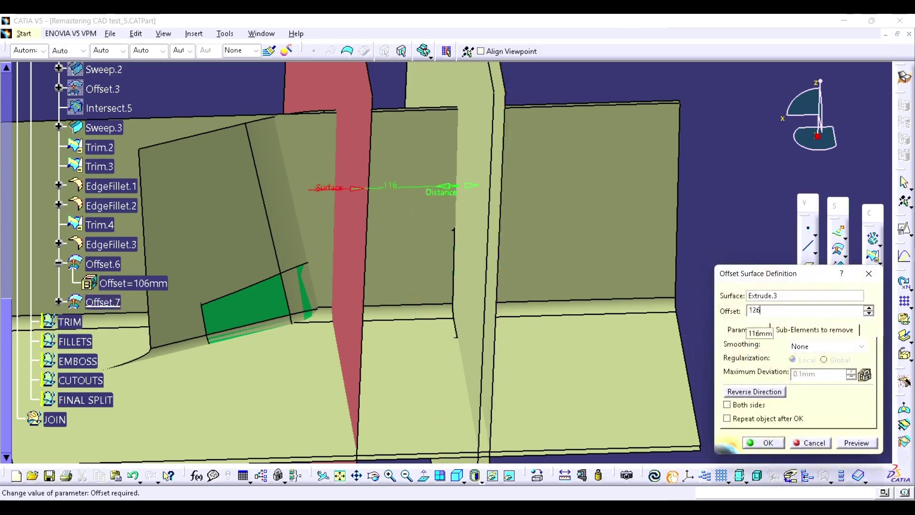
type("126")
key("Return")
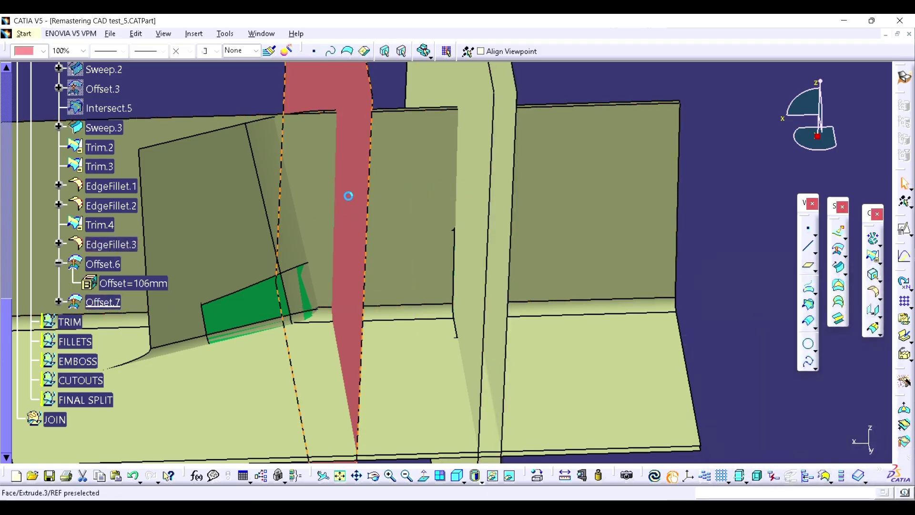
mouse_move(415, 196)
middle_mouse_down()
mouse_move(402, 202)
mouse_move(415, 205)
middle_mouse_up()
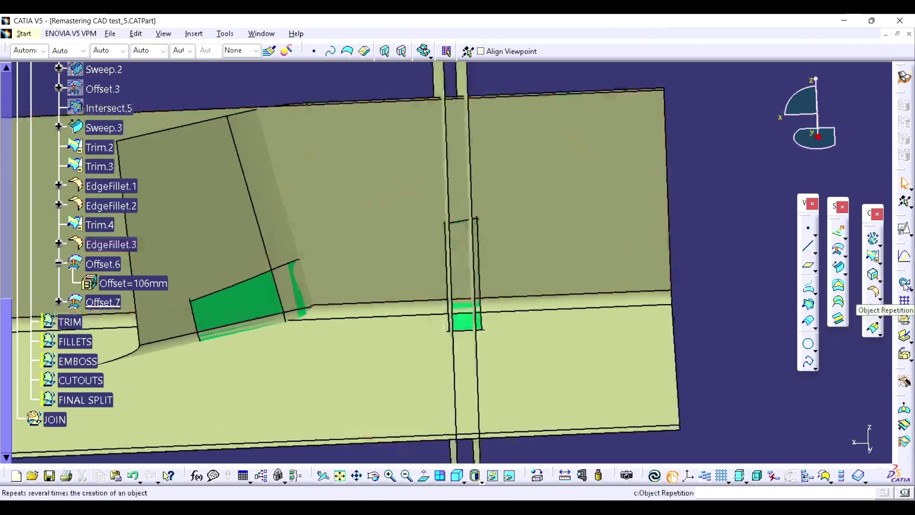
Step: Trim EdgeFillet.3 with Offset.6, keeping the part of EdgeFillet.3 on the Offset.7 side
middle_click_drag(421, 262, 488, 279)
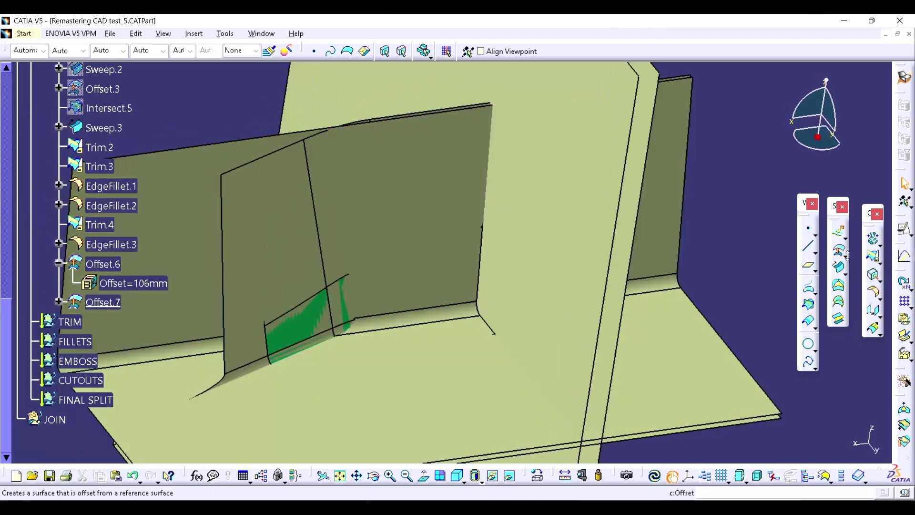
left_click(868, 258)
left_click(110, 244)
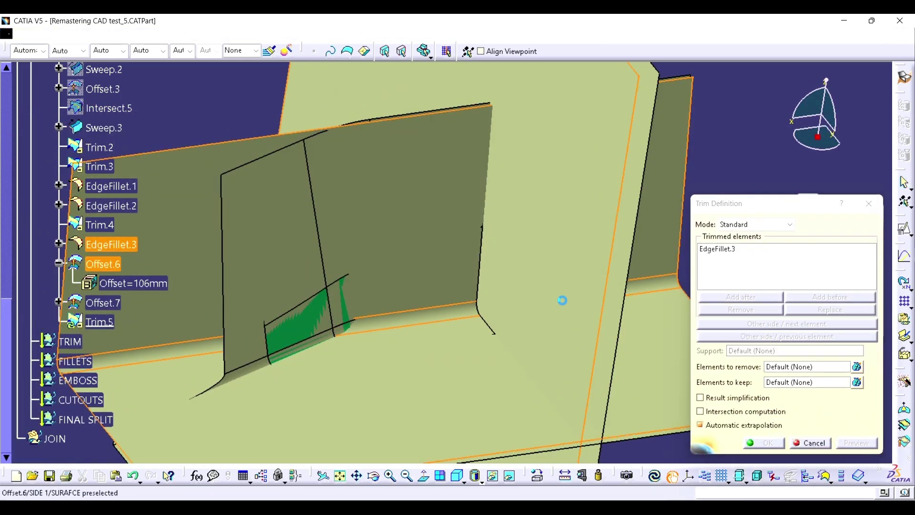
left_click(103, 263)
left_click(752, 337)
left_click(758, 443)
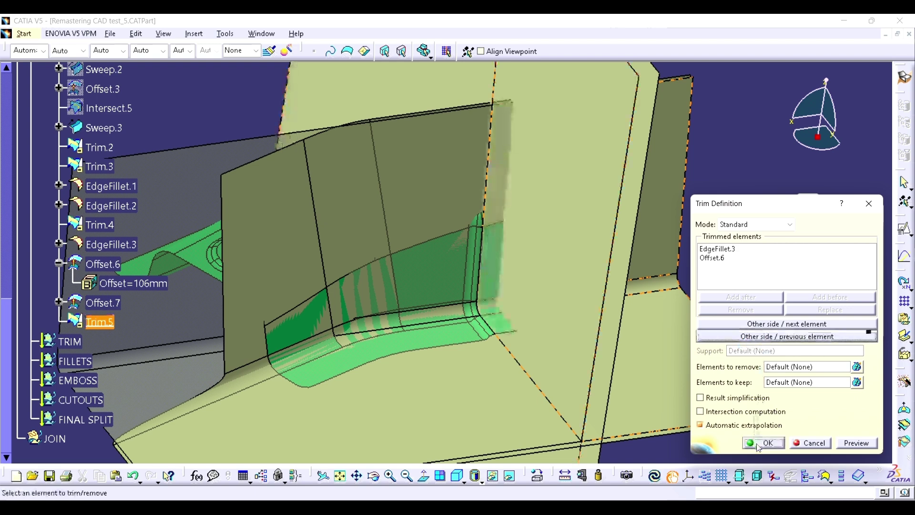
Step: Trim Trim.5 with Offset.7, keeping the narrow wall-and-base strip between the two offset surfaces
left_click(873, 256)
left_click(497, 151)
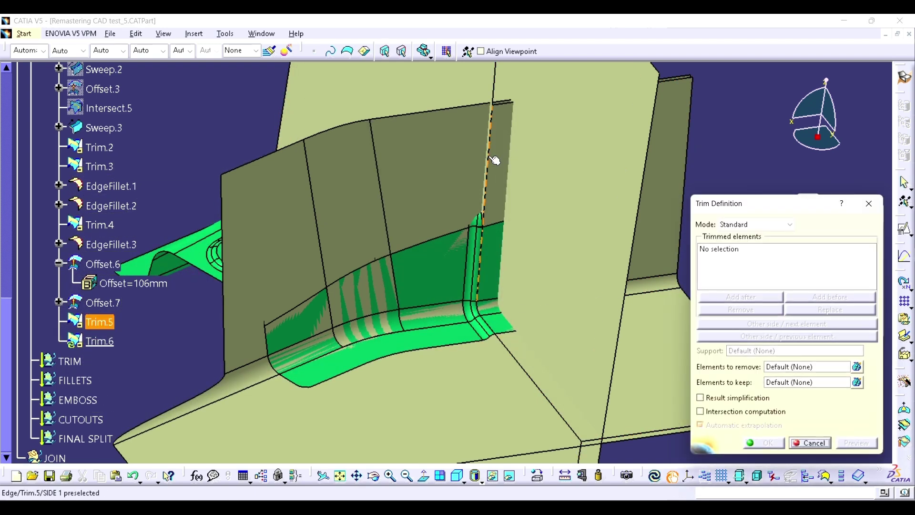
left_click(656, 242)
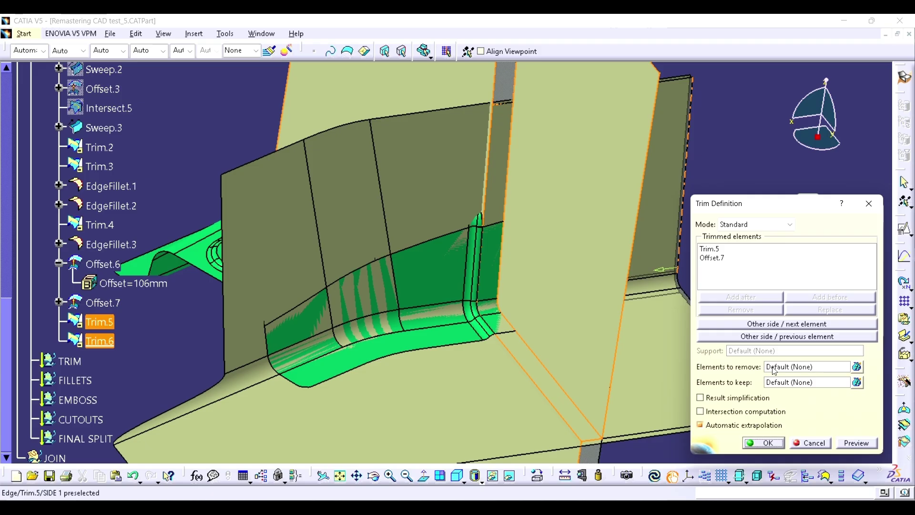
left_click(771, 339)
left_click(766, 442)
Step: Trim EdgeFillet.2 with Trim.6 to join the narrow channel into the main wall and base
mouse_move(543, 287)
middle_mouse_down()
mouse_move(452, 287)
mouse_move(496, 271)
mouse_move(534, 280)
middle_mouse_up()
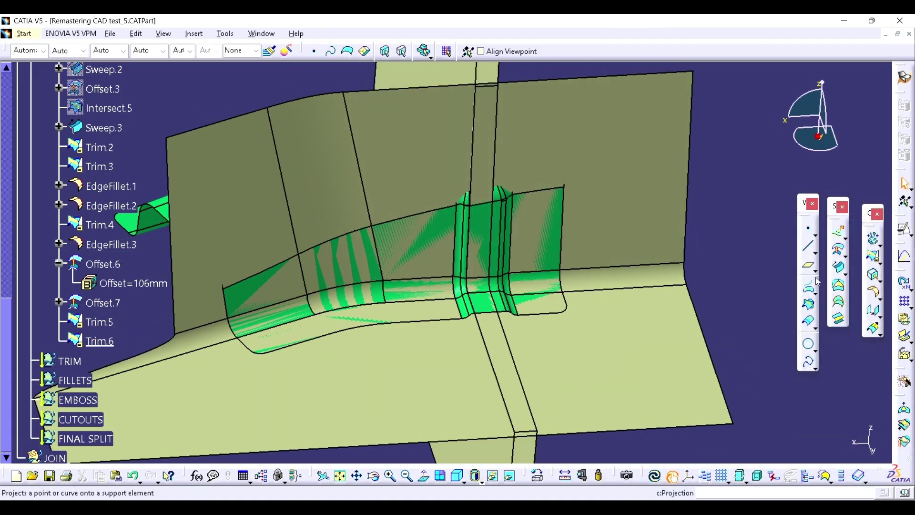
left_click(873, 258)
left_click(454, 384)
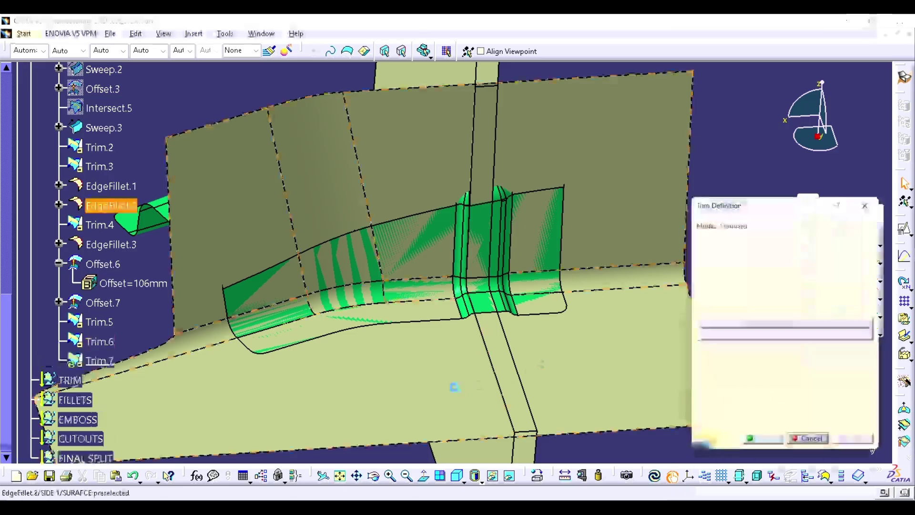
left_click(502, 346)
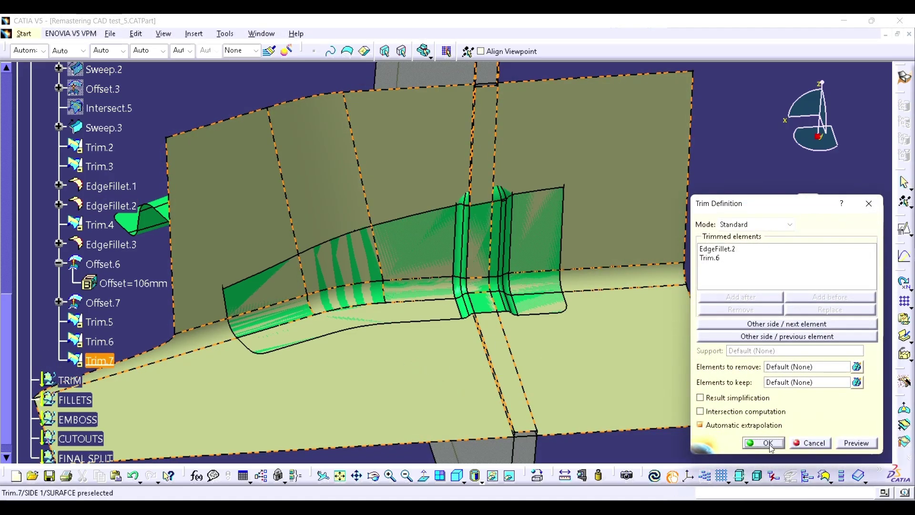
left_click(763, 443)
Step: Examine how the trimmed channel edges line up with the green reference surface around the base bend
middle_click_drag(581, 294, 584, 210)
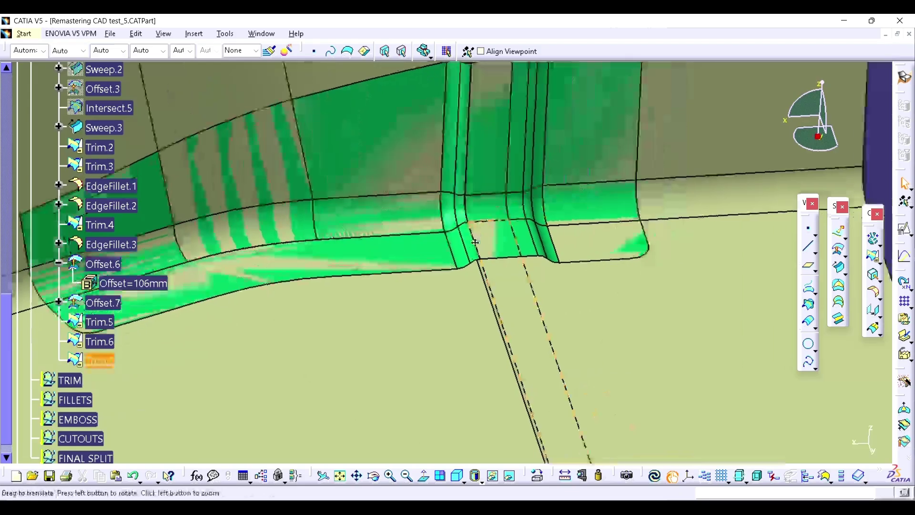
middle_click_drag(502, 266, 480, 269)
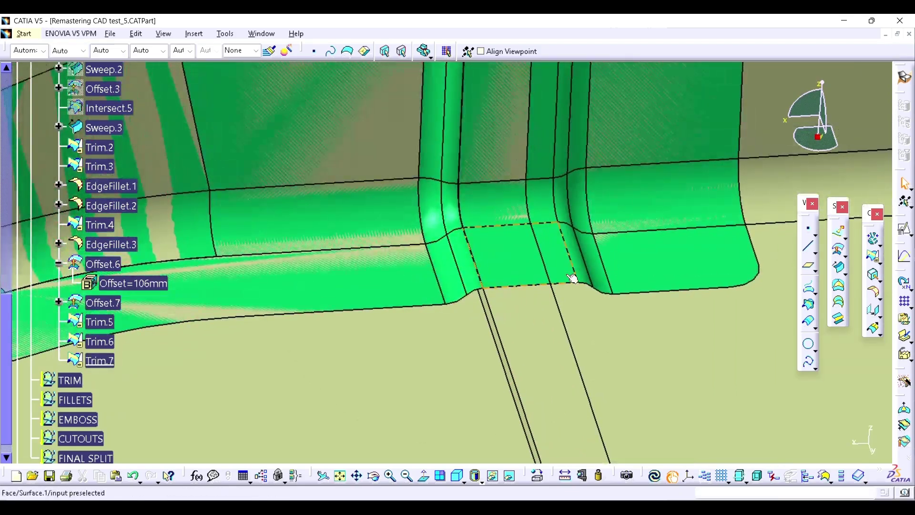
middle_click_drag(573, 278, 477, 314)
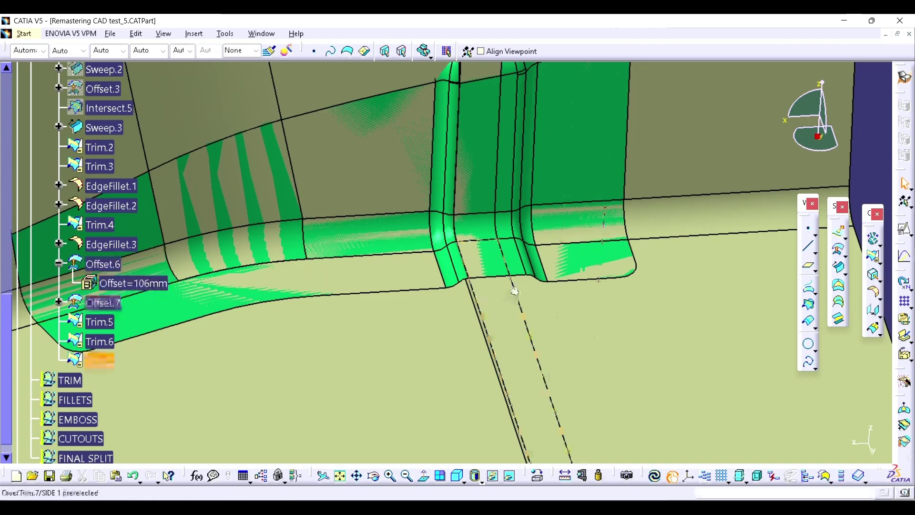
middle_click_drag(520, 284, 536, 312)
middle_click_drag(714, 276, 617, 295)
middle_click_drag(547, 309, 556, 233)
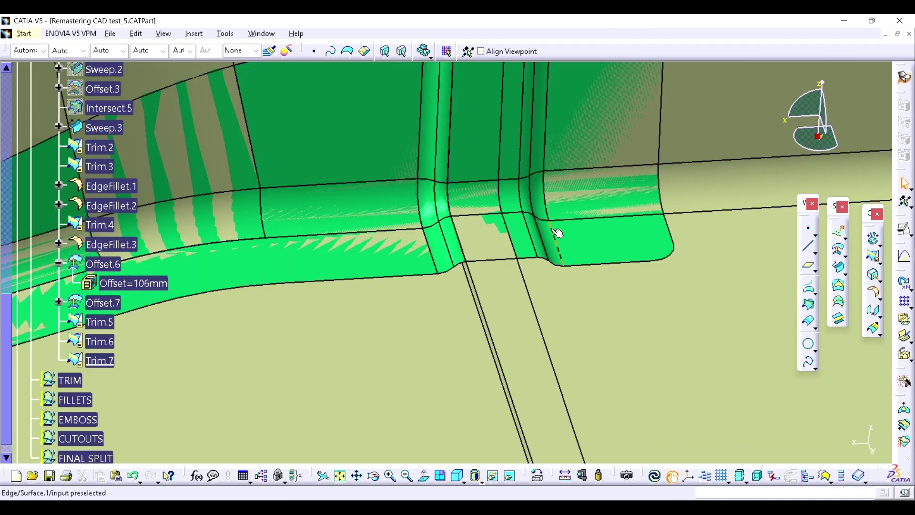
Step: Measure the radii of the green reference surface's stepped fillets on both sides of the channel near the base
left_click(585, 477)
middle_click_drag(495, 305, 479, 234)
left_click(476, 234)
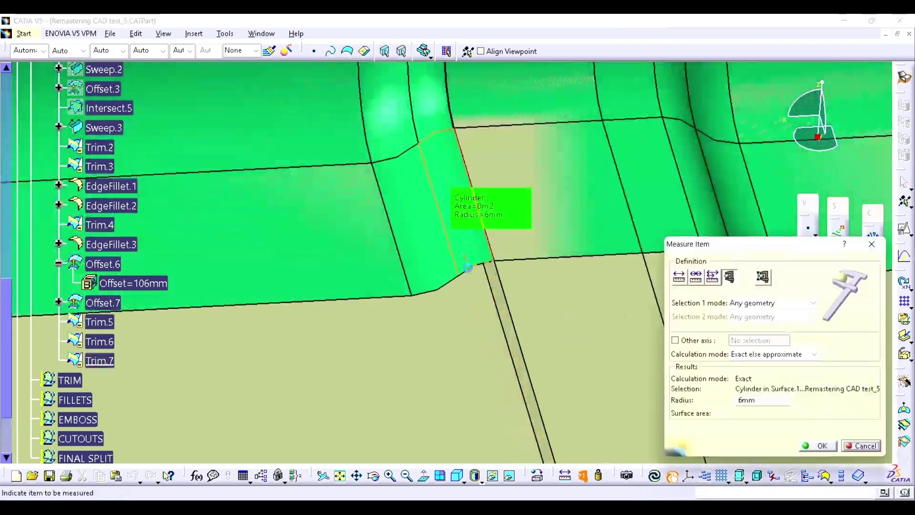
left_click(427, 273)
middle_click_drag(589, 279, 333, 315)
left_click(458, 269)
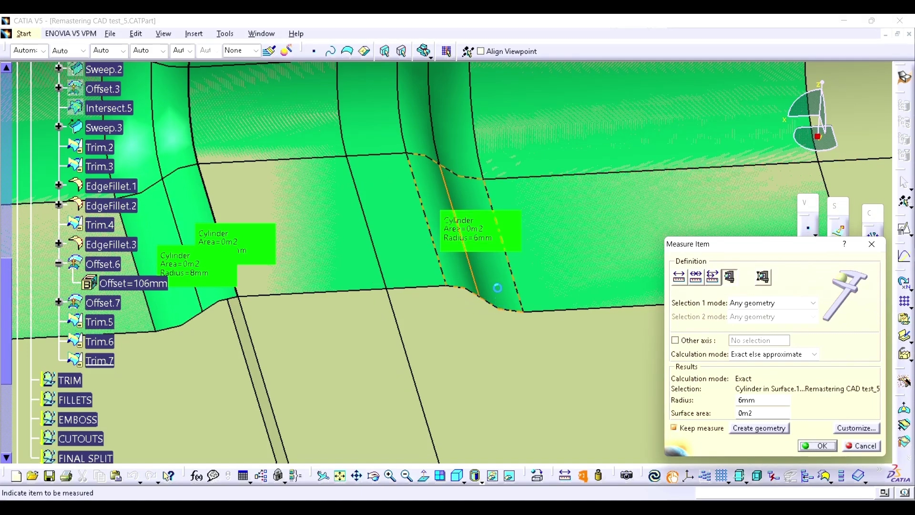
middle_click_drag(448, 302, 471, 341)
left_click(871, 244)
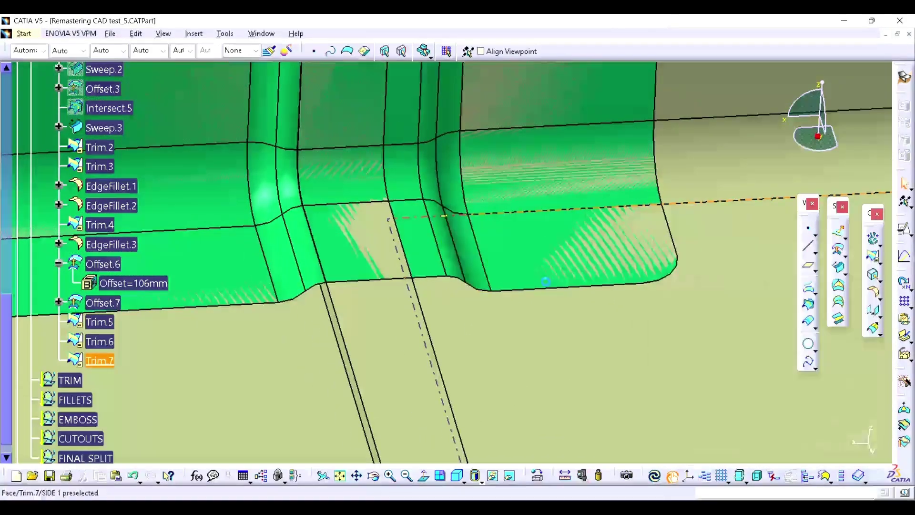
Step: Open the reference Surface.1 in its own compact sub-tree window, place it beside the model and hide the surface
middle_click_drag(545, 281, 505, 326)
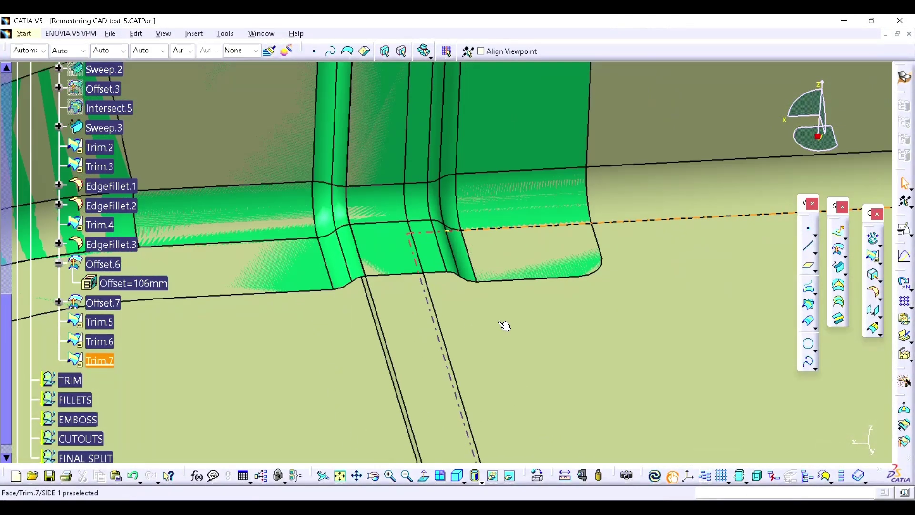
left_click(448, 245)
right_click(71, 263)
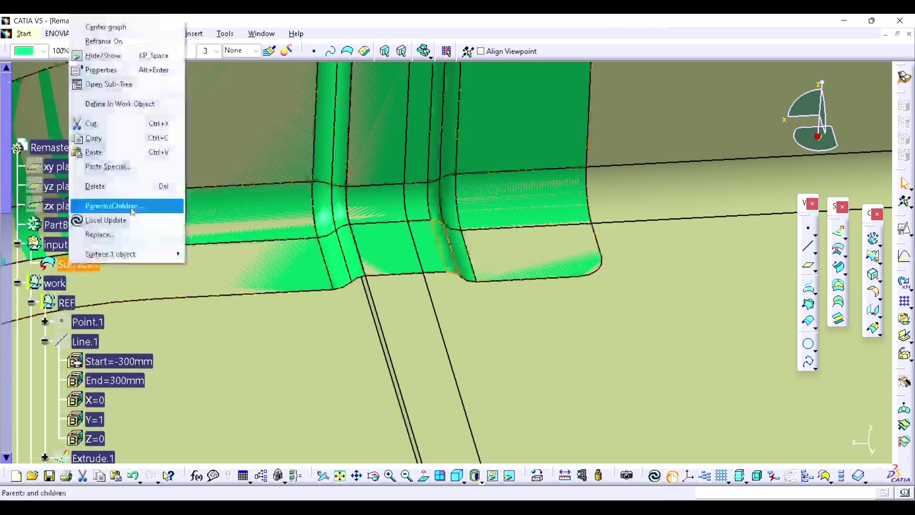
left_click(121, 86)
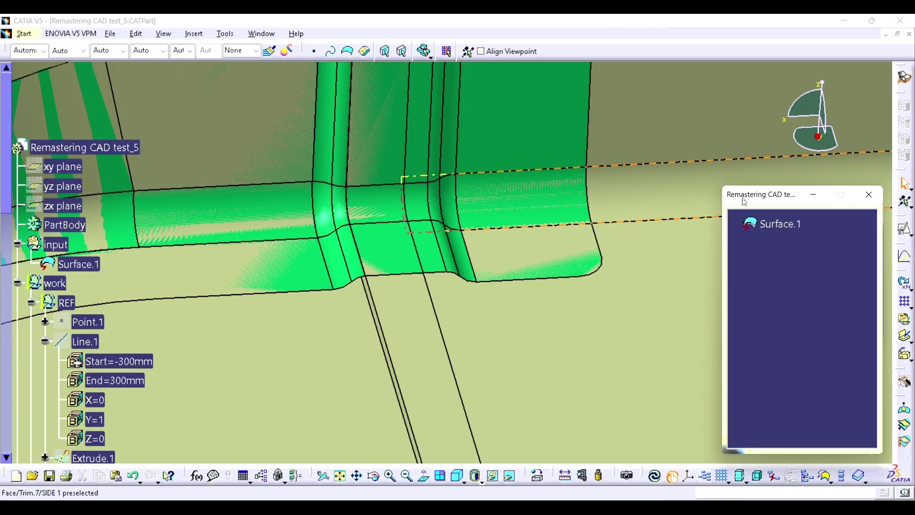
left_click_drag(743, 195, 638, 83)
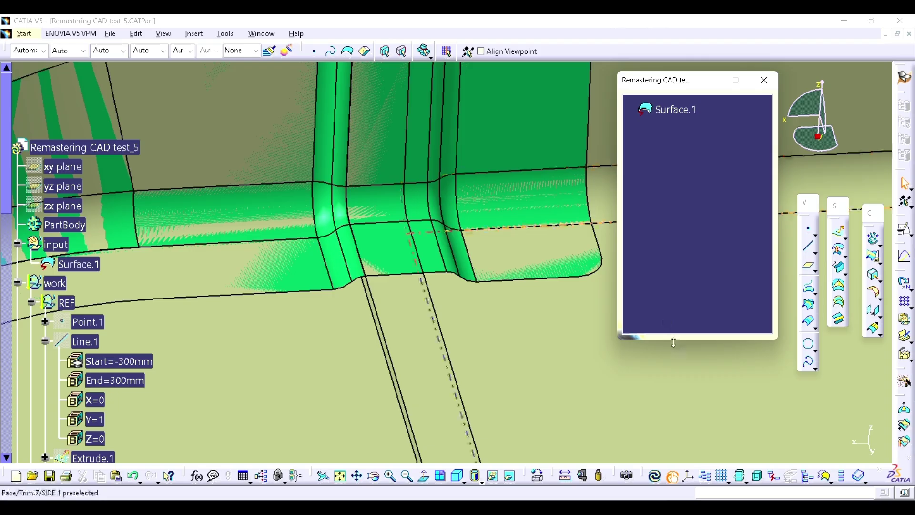
left_click_drag(673, 342, 690, 118)
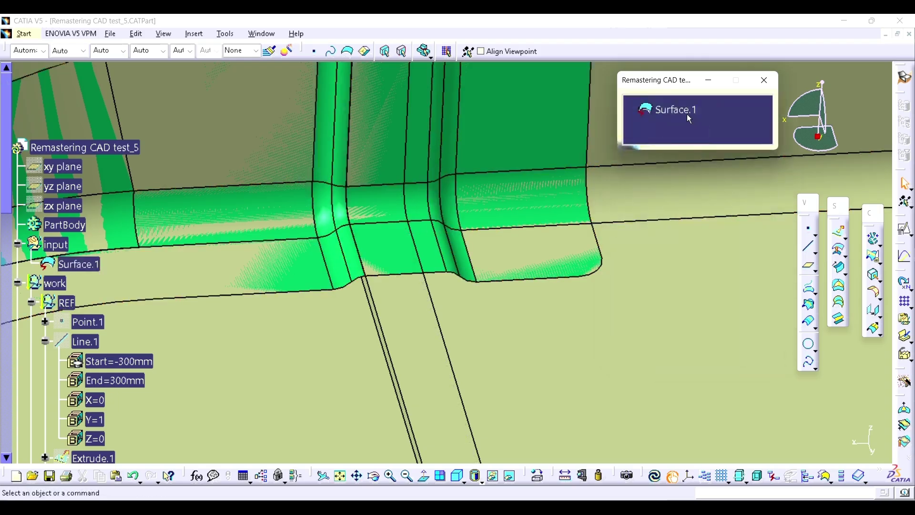
left_click(683, 112)
key("space")
middle_click_drag(513, 216, 619, 262)
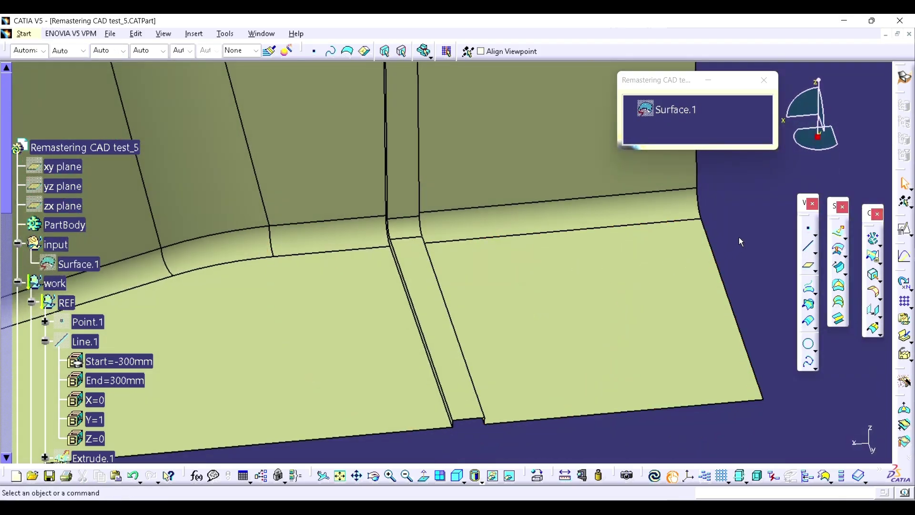
Step: Fillet the narrow channel's two upper edges on Trim.7 with a 6 mm radius, keeping its two foot edges
left_click(879, 294)
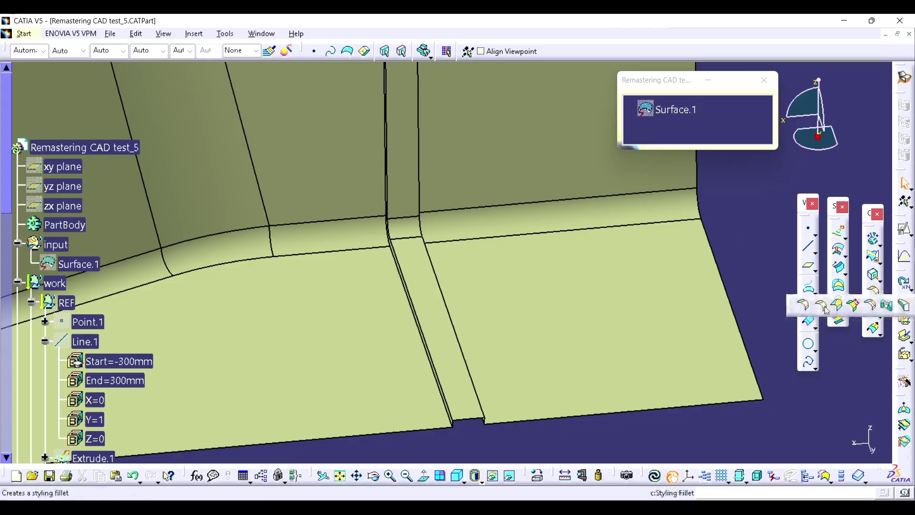
left_click(825, 309)
left_click(405, 283)
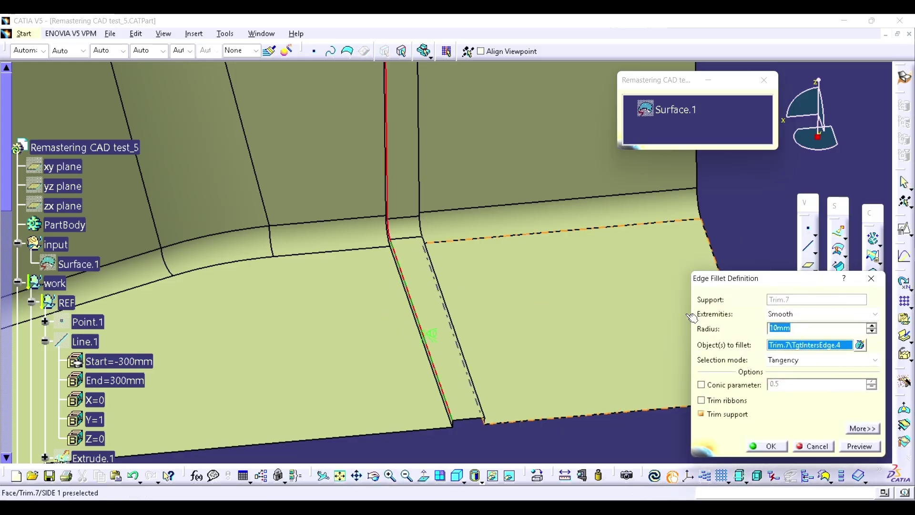
left_click(873, 429)
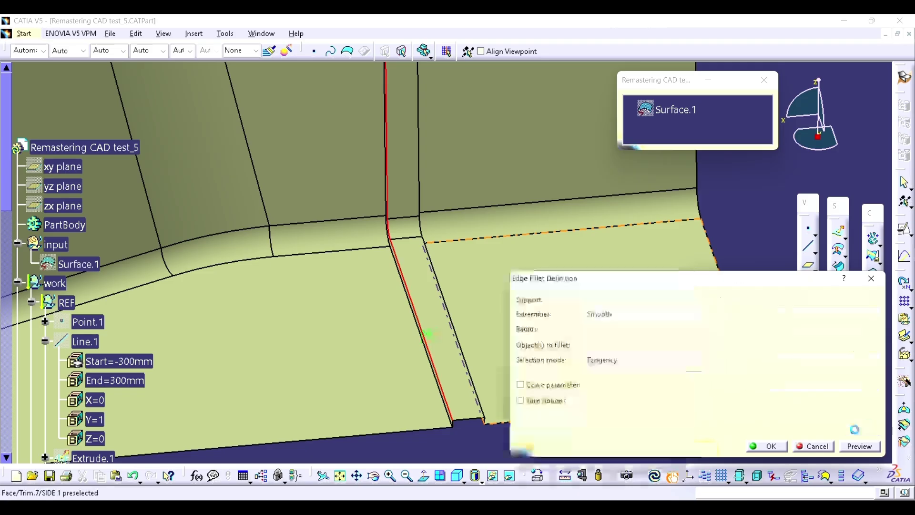
middle_click_drag(476, 324, 404, 184)
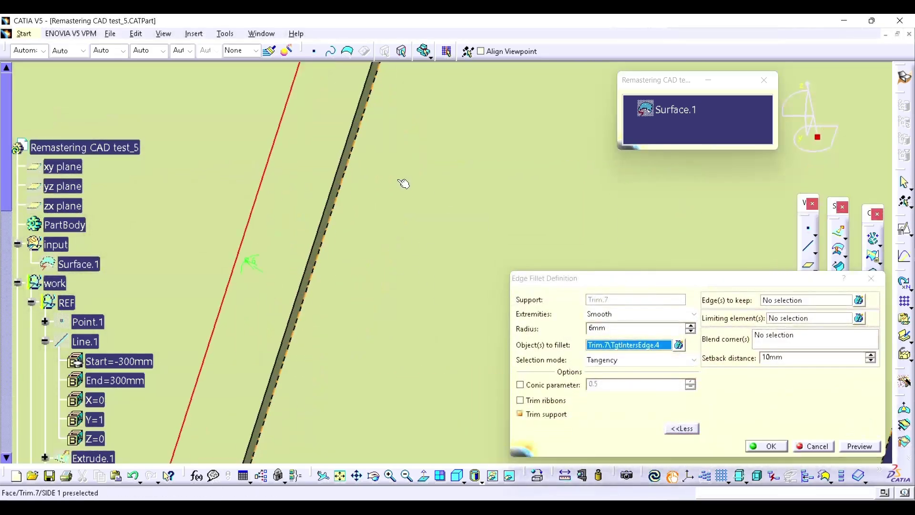
left_click(337, 168)
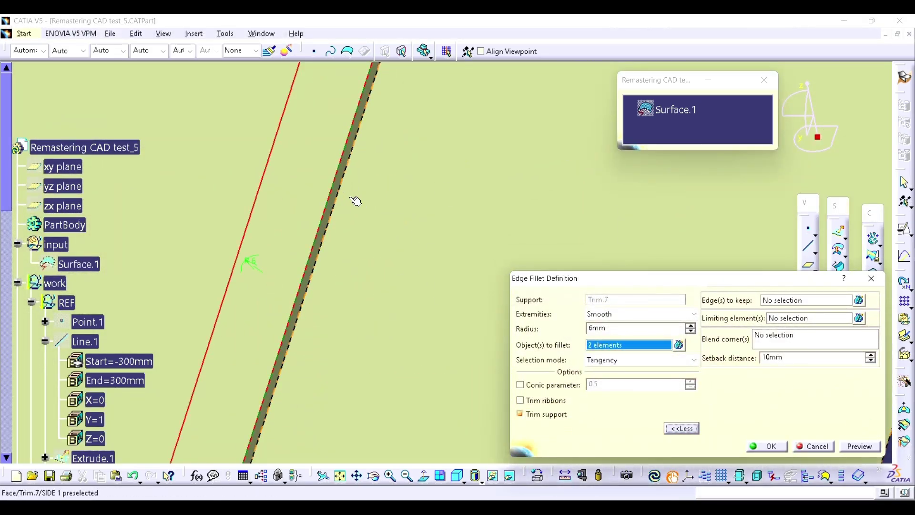
middle_click_drag(357, 229, 374, 267)
left_click(784, 302)
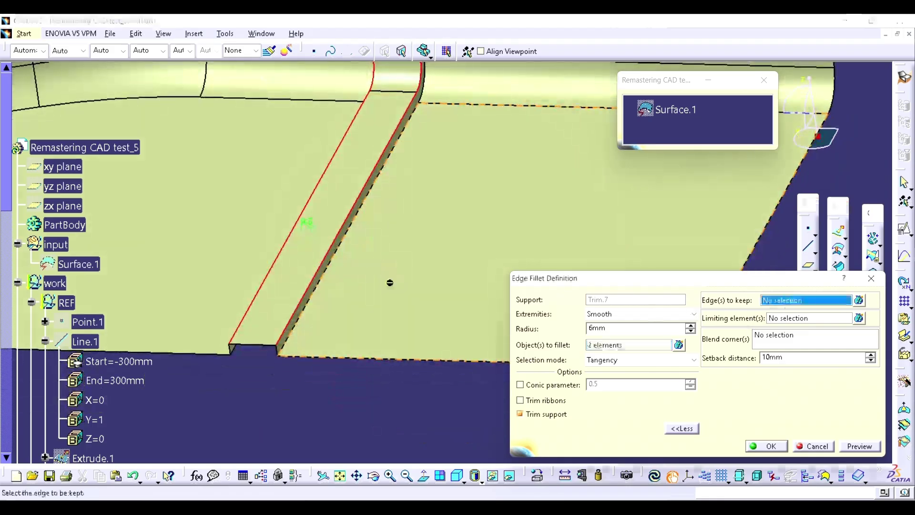
left_click(341, 257)
middle_click_drag(259, 306, 504, 191)
left_click(512, 177)
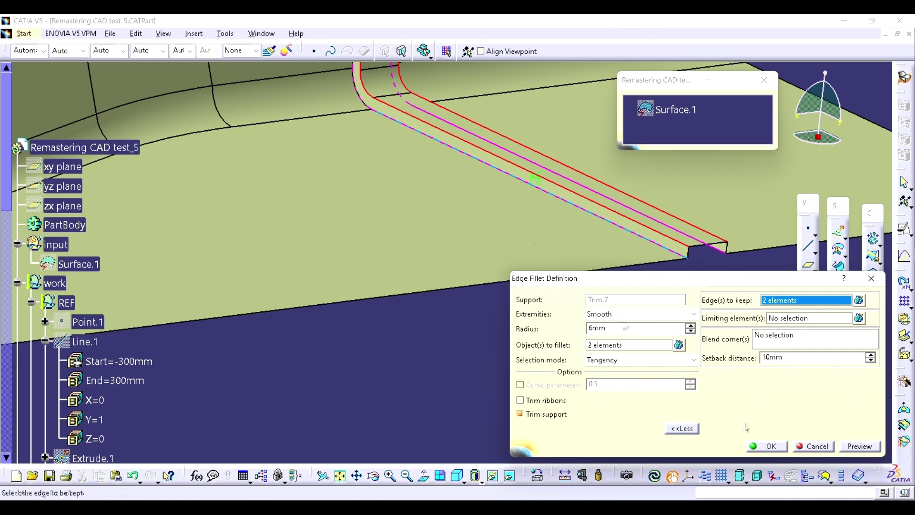
left_click(759, 444)
middle_click_drag(602, 384, 629, 372)
Step: Fillet the channel's two foot edges on EdgeFillet.4 and show the reference Surface.1 again
left_click(878, 297)
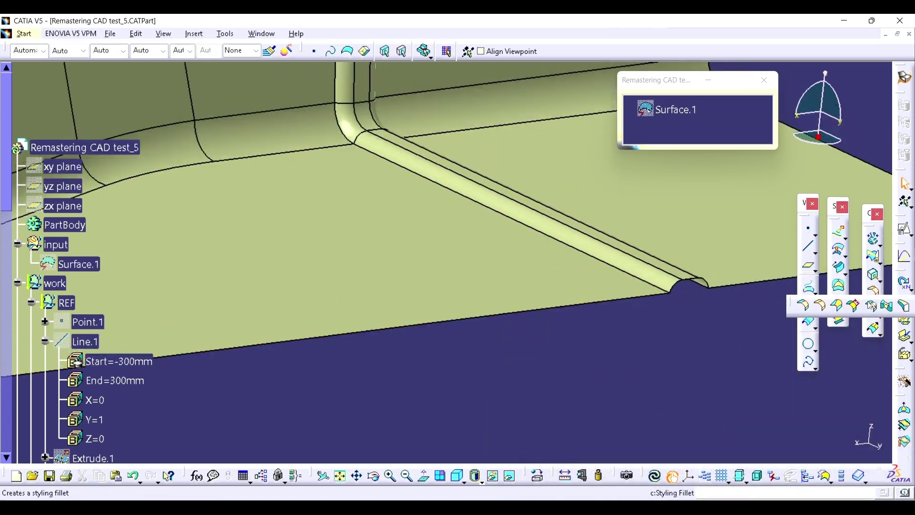
left_click(823, 310)
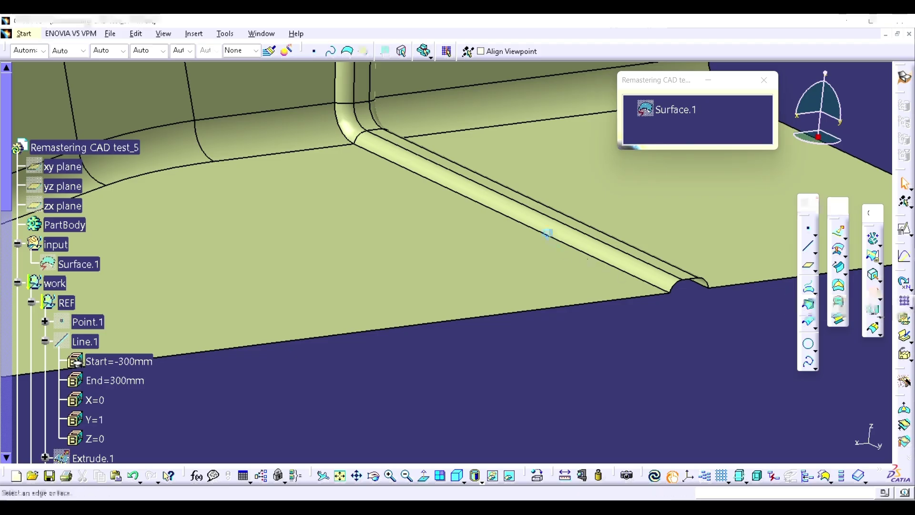
left_click(541, 231)
middle_click_drag(566, 247, 370, 225)
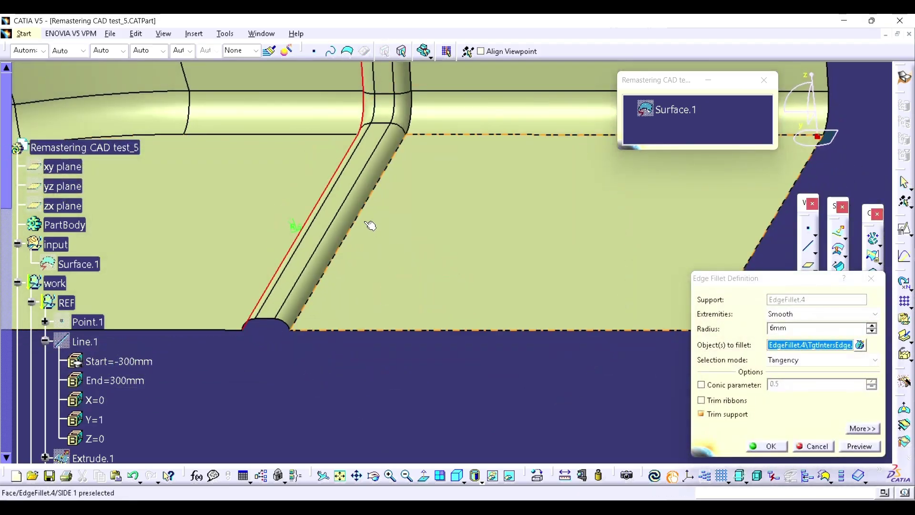
left_click(366, 212)
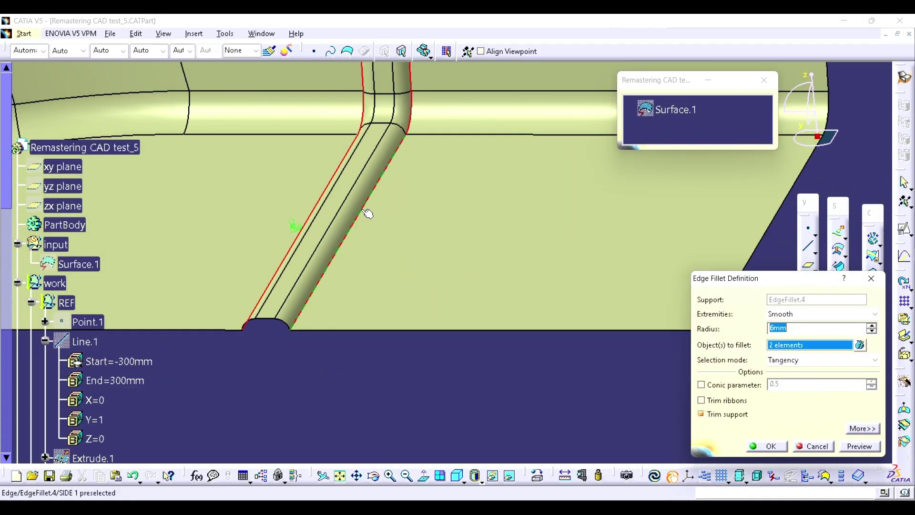
key("Return")
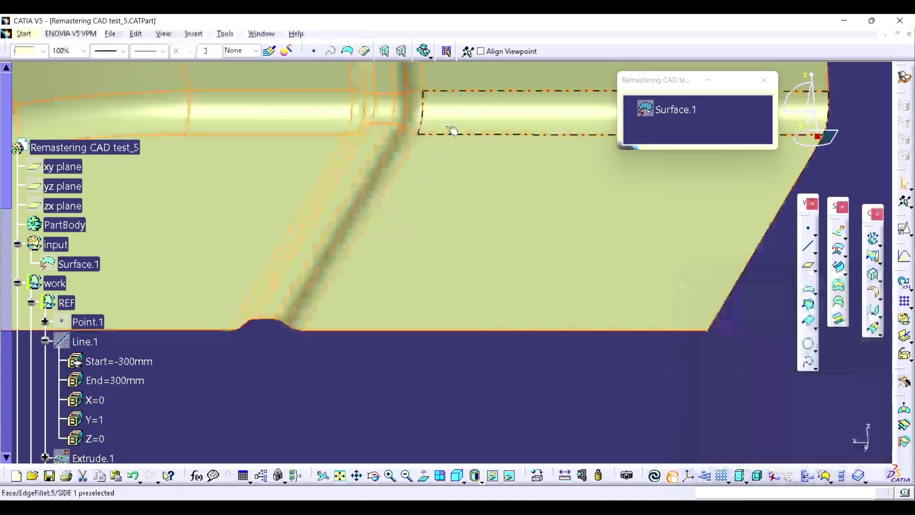
left_click(689, 114)
key("ctrl+h")
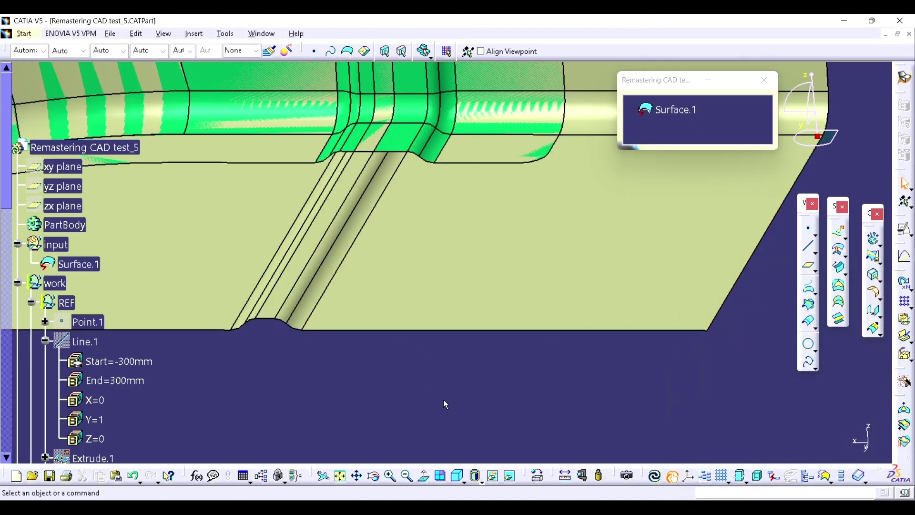
Step: Measure the distance between the reference channel's edge and the matching EdgeFillet.5 edge on the Offset.7 side
left_click(564, 475)
middle_click_drag(405, 210, 445, 185)
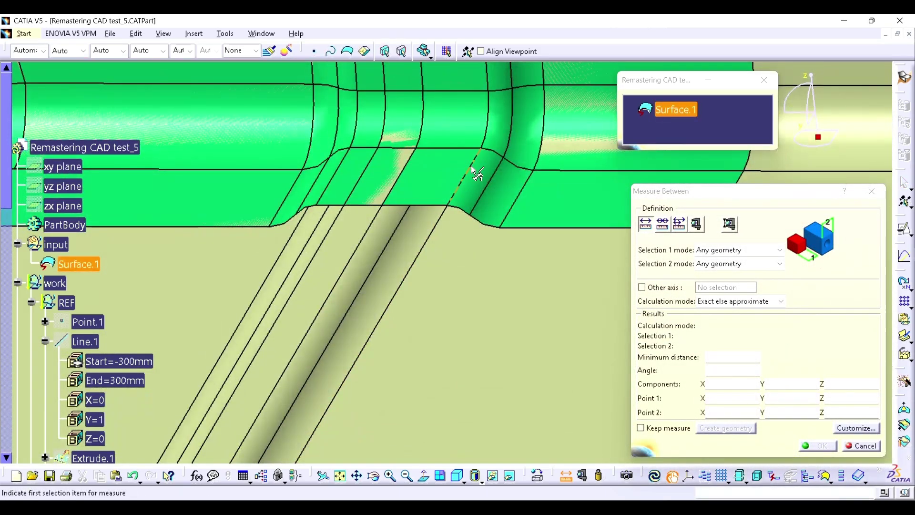
left_click(398, 182)
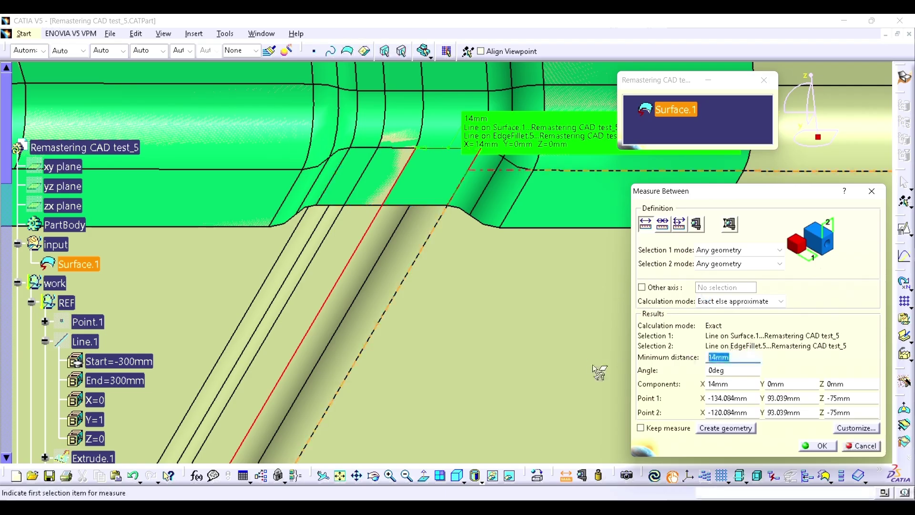
left_click(872, 191)
Step: Set the offset value of Offset.7 to 140 mm and update the dependent surfaces
scroll(307, 311, "down", 15)
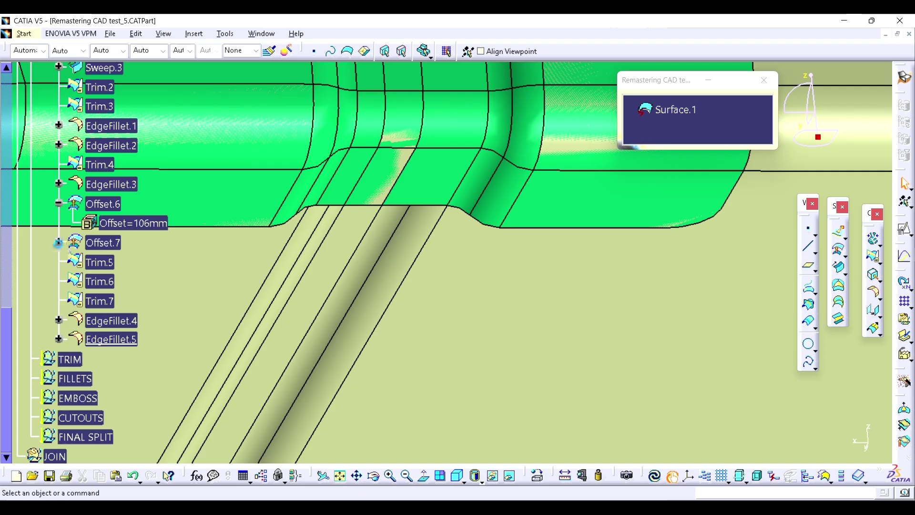
left_click(58, 243)
double_click(133, 262)
left_click(358, 309)
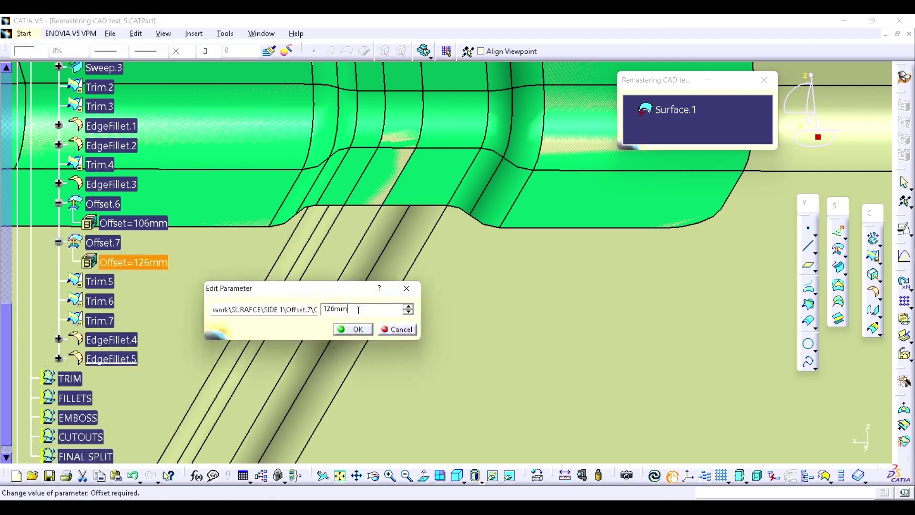
key("Return")
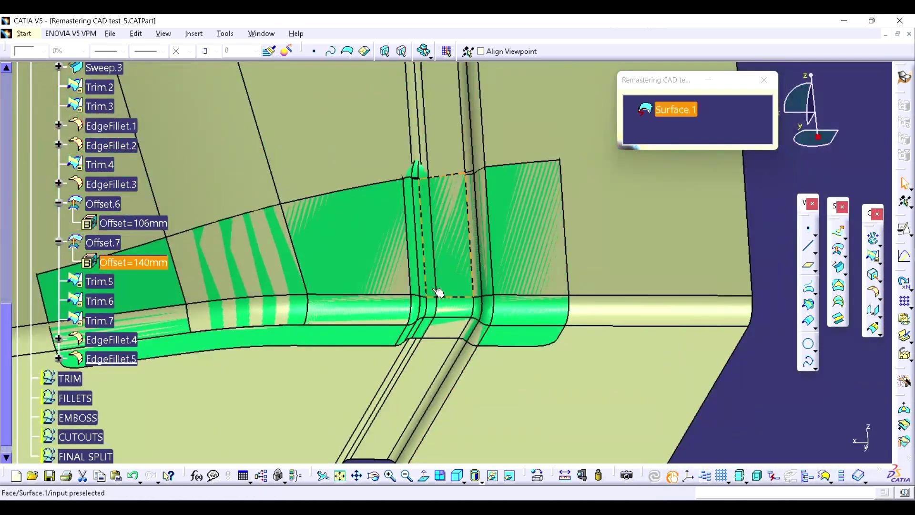
Step: Measure the distance between the reference channel's opposite edge and the matching EdgeFillet.5 edge on the Offset.6 side
middle_click_drag(439, 291, 460, 436)
left_click(570, 480)
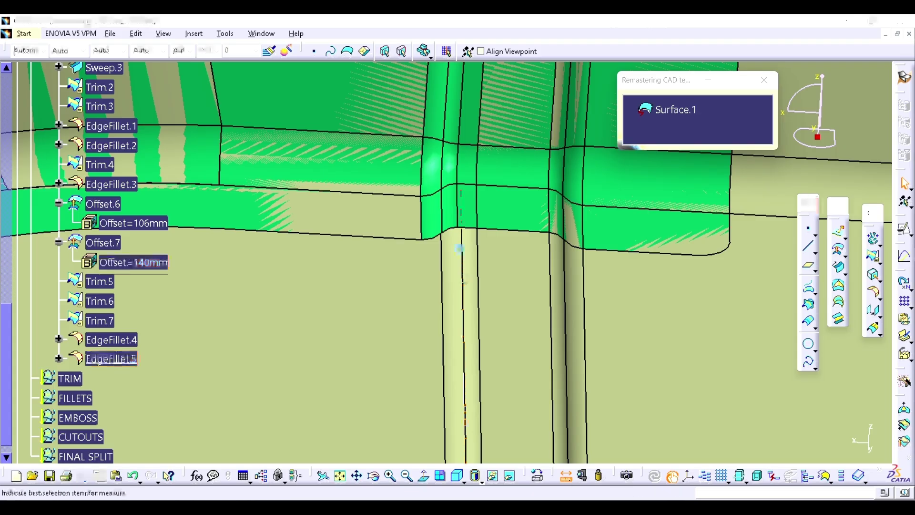
left_click(459, 208)
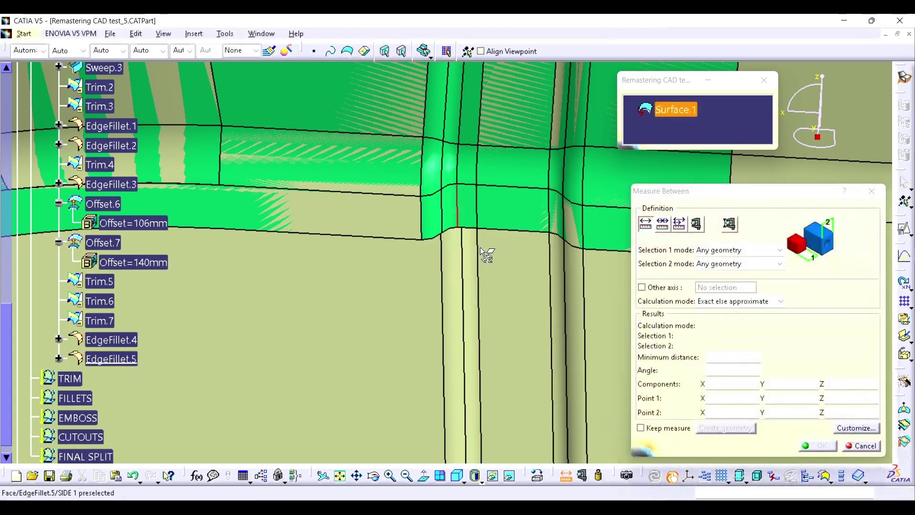
left_click(477, 253)
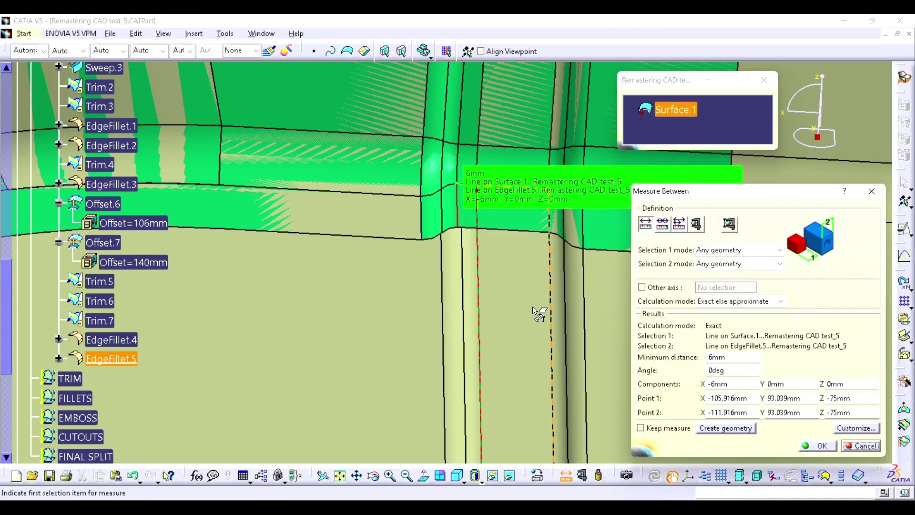
left_click(871, 192)
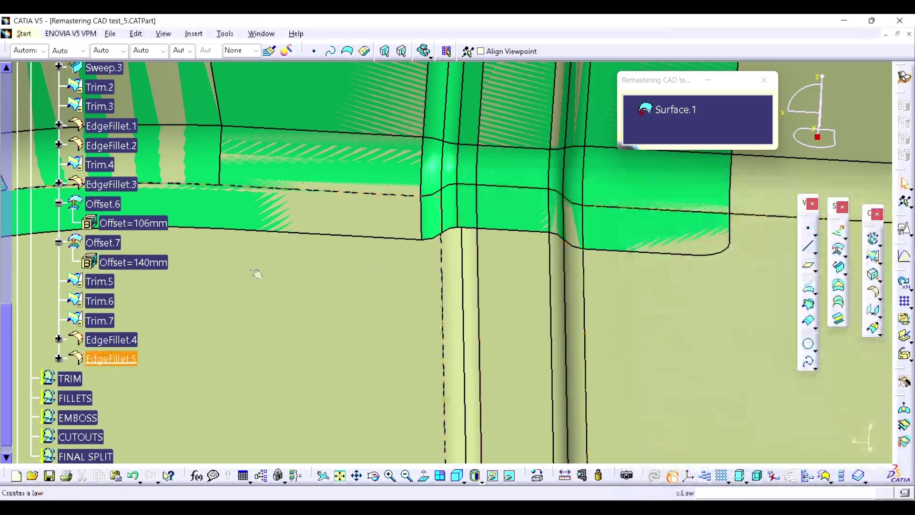
Step: Set the offset value of Offset.6 to 100 mm and update the part to realign the channel
double_click(152, 226)
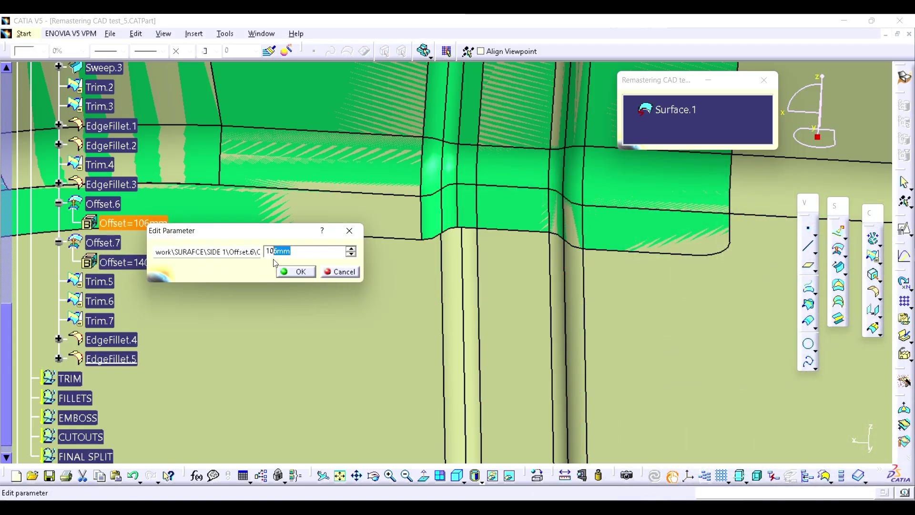
type("100")
key("Return")
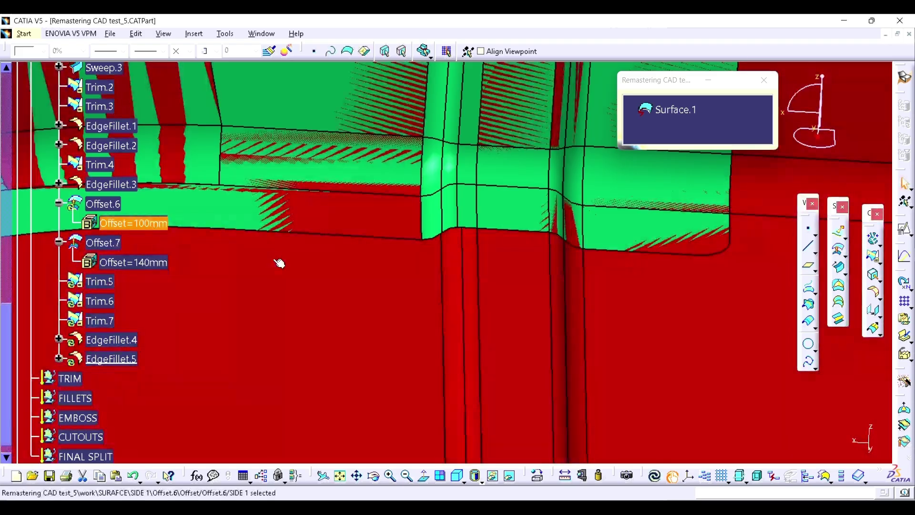
key("ctrl+u")
middle_click_drag(502, 207, 434, 290)
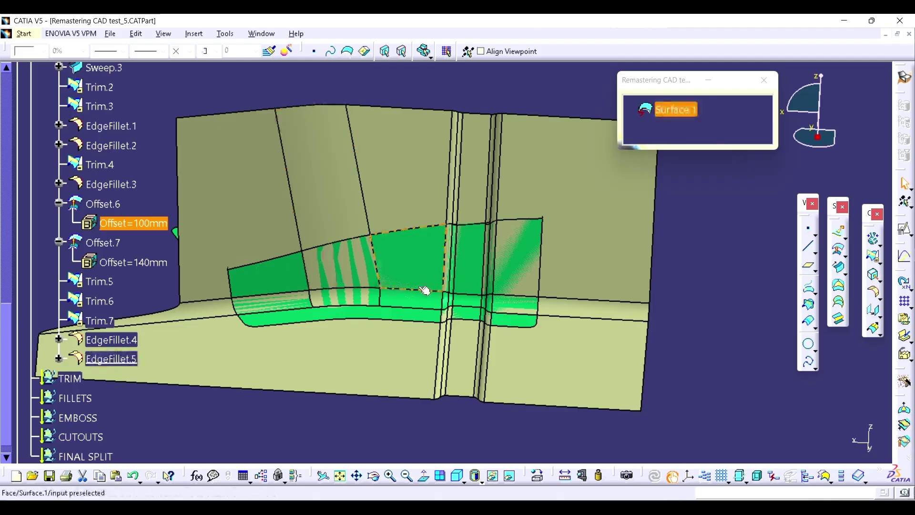
scroll(165, 268, "up", 3)
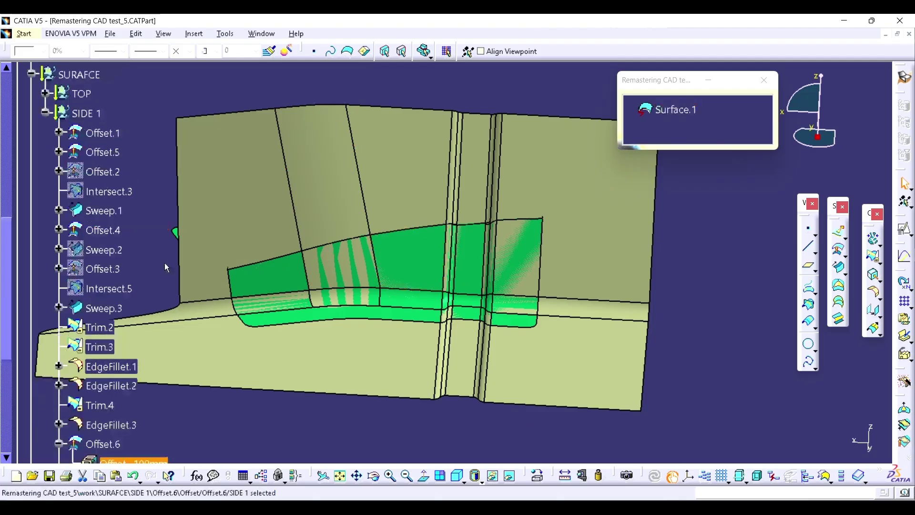
Step: Save the part and insert a new ordered geometrical set with SURAFCE as its father
left_click(45, 113)
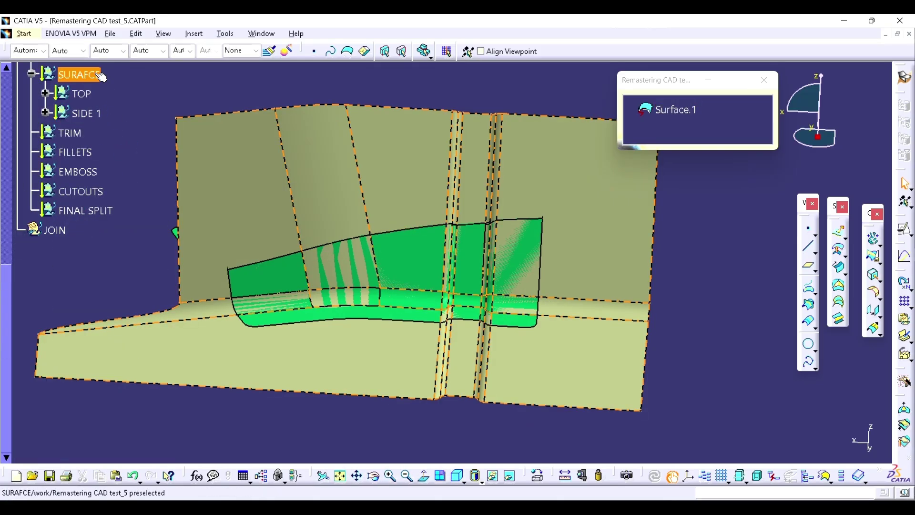
key("ctrl+s")
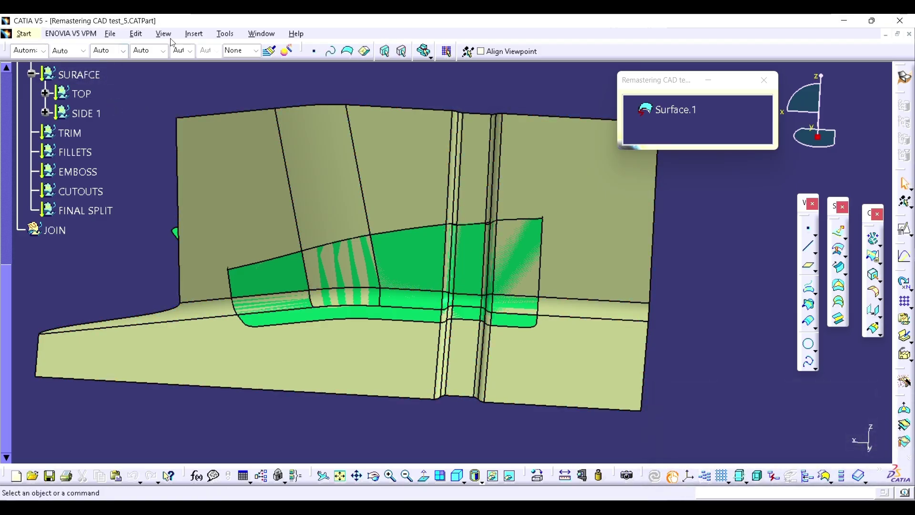
left_click(198, 35)
left_click(224, 104)
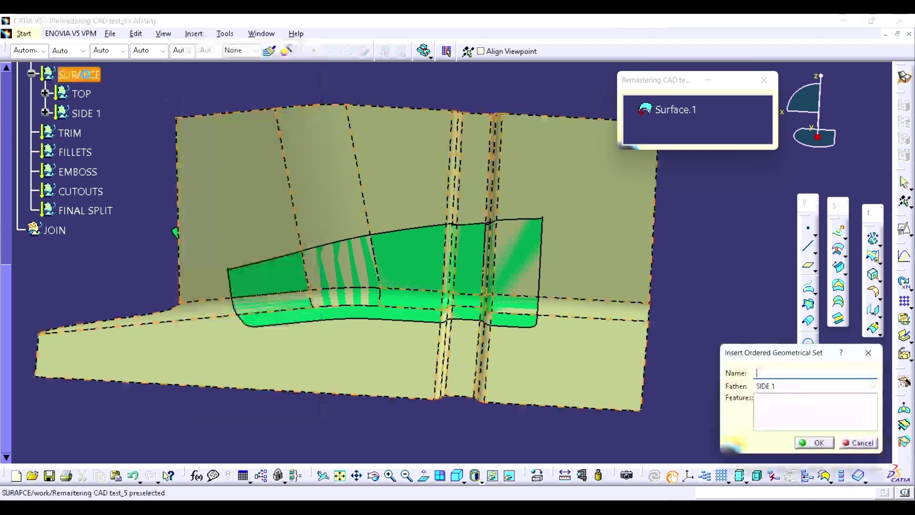
left_click(90, 76)
left_click(531, 293)
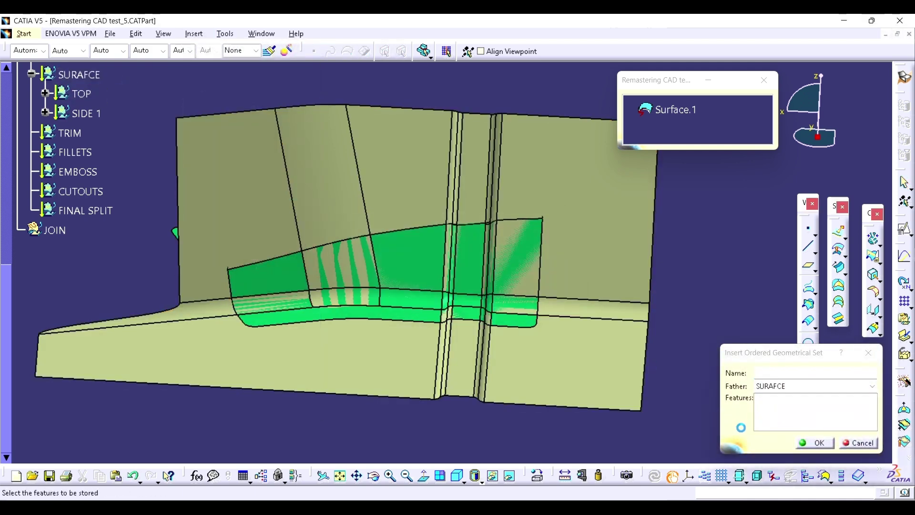
left_click(801, 444)
Step: Rename the new ordered geometrical set under SURAFCE as SIDE 2
right_click(116, 132)
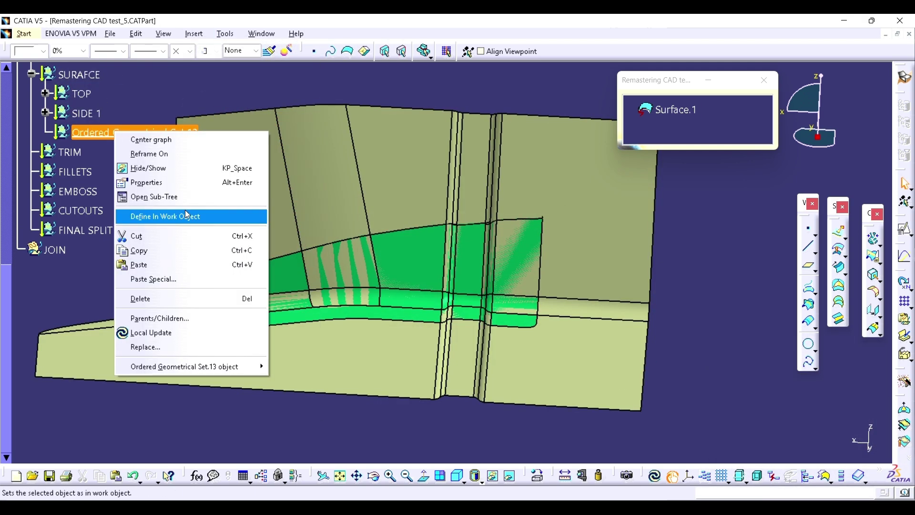
left_click(146, 182)
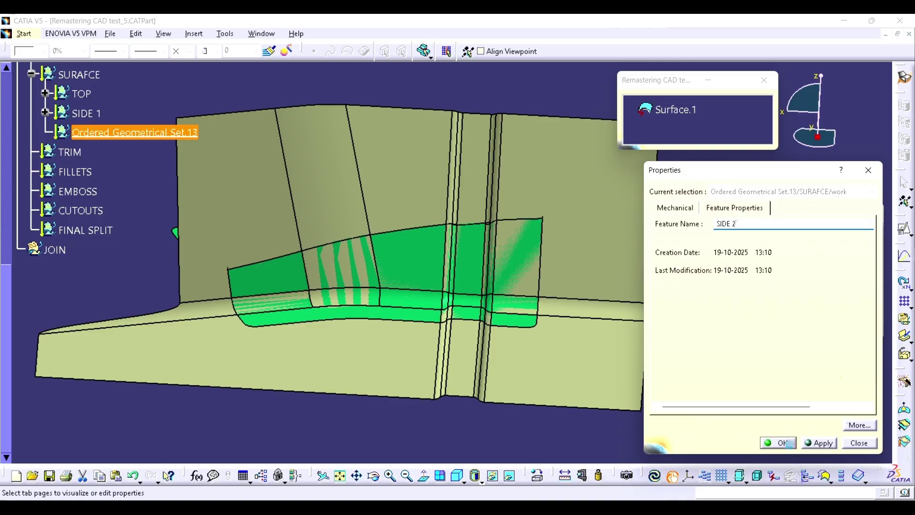
key("Return")
Step: Inspect the Extrude.1 and Extrude.2 reference surfaces against the imported bracket and leave Extrude.1 shown
middle_click_drag(373, 275, 339, 270)
middle_click_drag(321, 225, 460, 266)
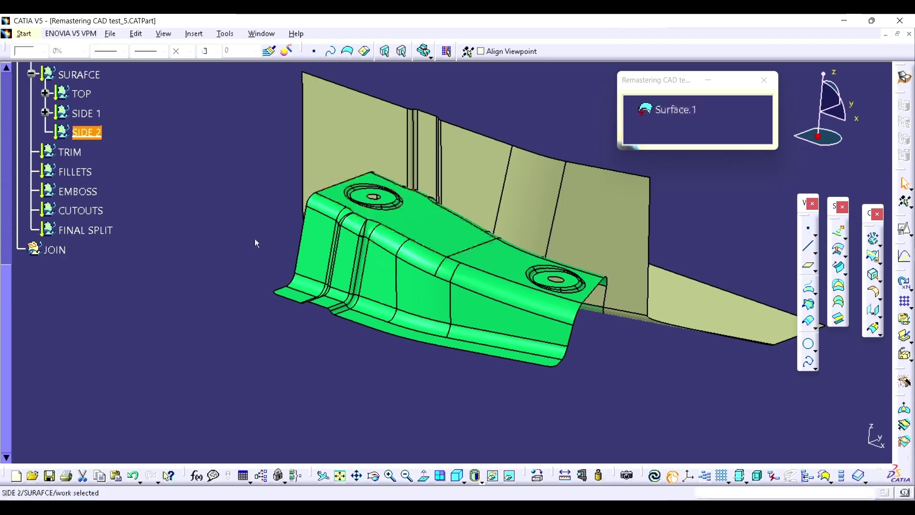
middle_click_drag(548, 281, 286, 271)
middle_click_drag(632, 364, 496, 329)
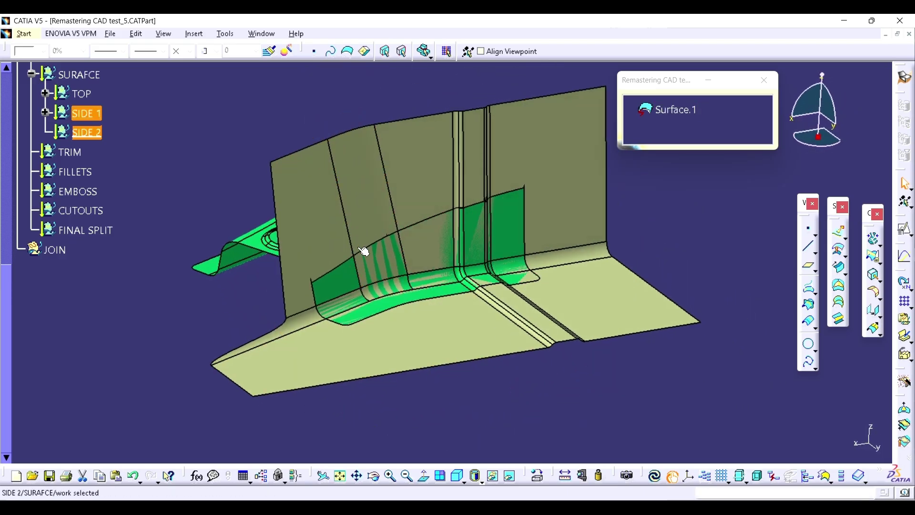
middle_click_drag(415, 315, 453, 297)
scroll(79, 142, "up", 5)
scroll(85, 158, "up", 3)
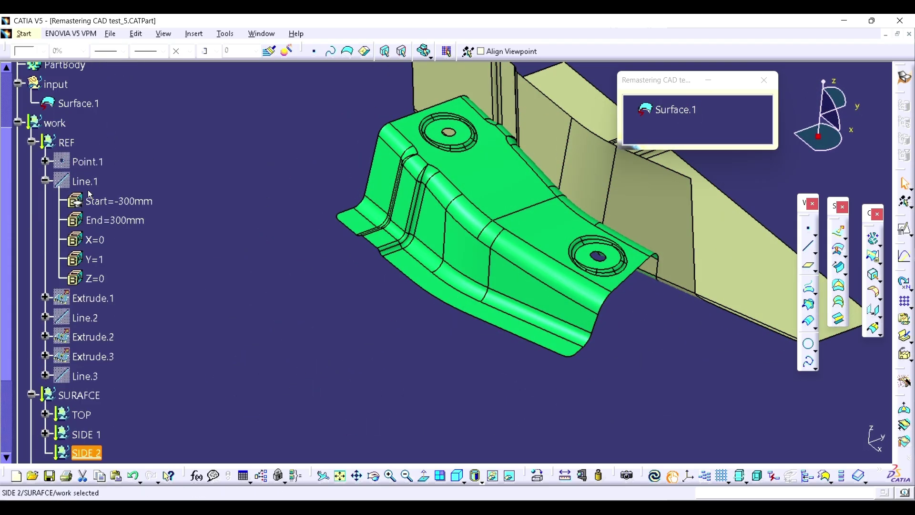
scroll(96, 191, "down", 2)
left_click(93, 177)
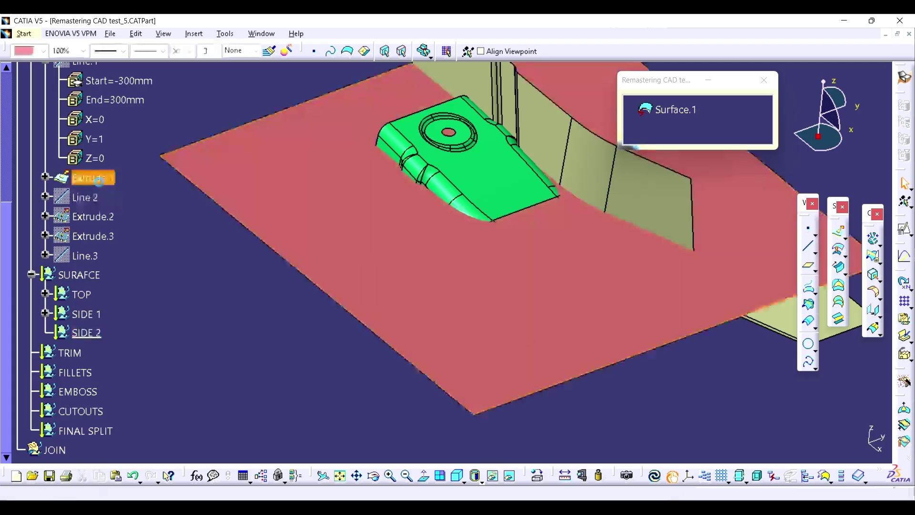
left_click(101, 218)
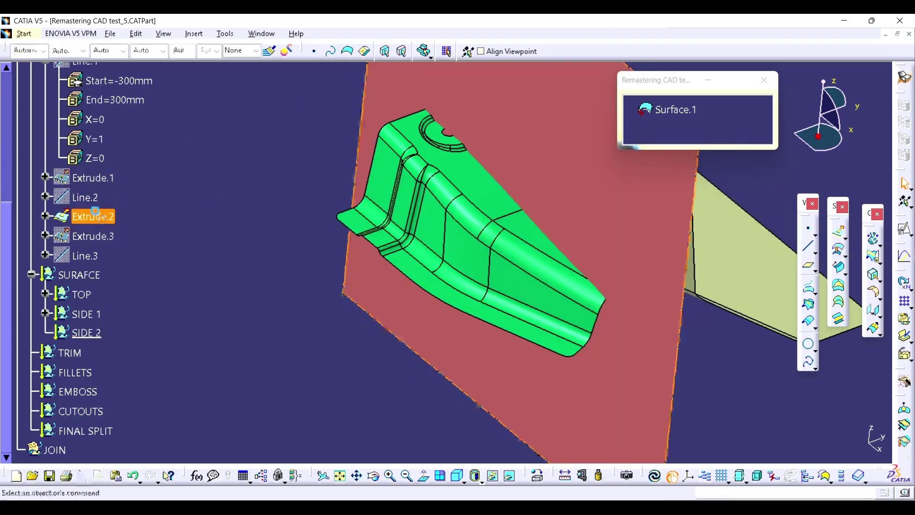
key("ctrl+h")
left_click(93, 177)
key("ctrl+h")
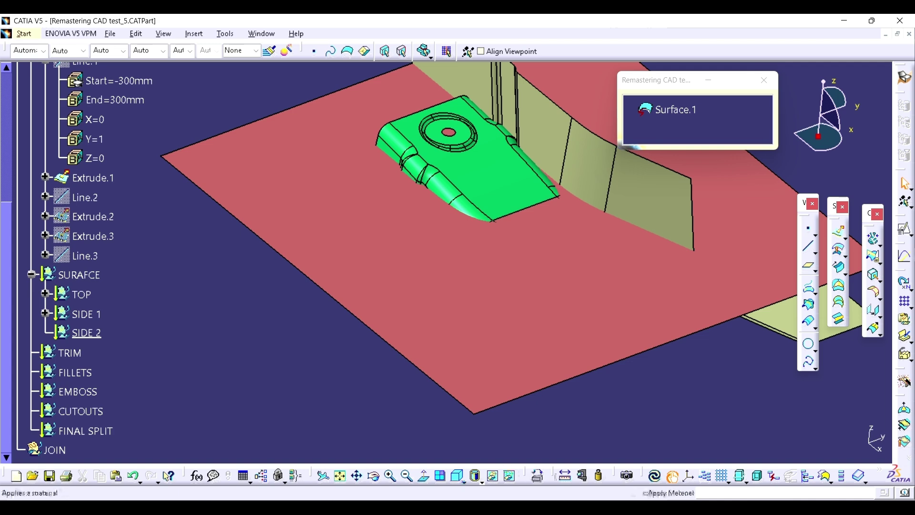
Step: Measure the distance from Extrude.1 to the bracket's lower flange on the SIDE 2 side, hiding Extrude.1 to reach the flange
left_click(566, 475)
right_click(346, 173)
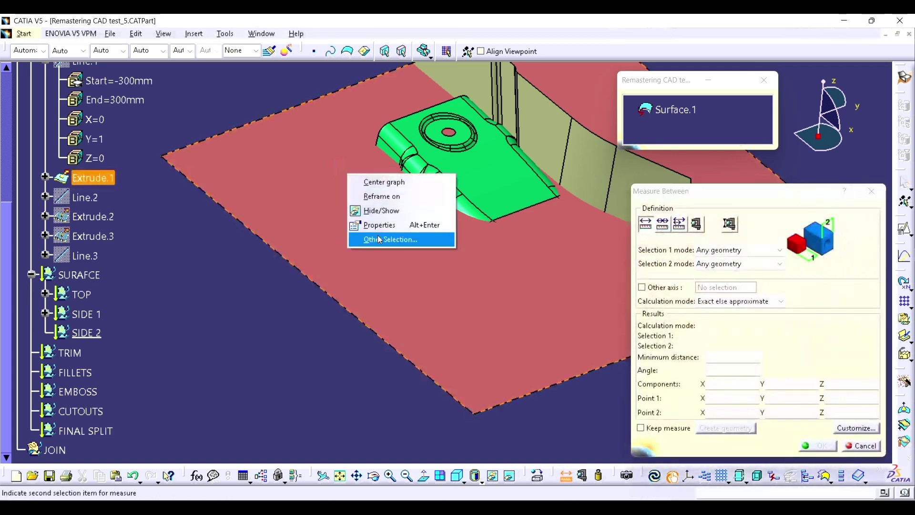
left_click(372, 210)
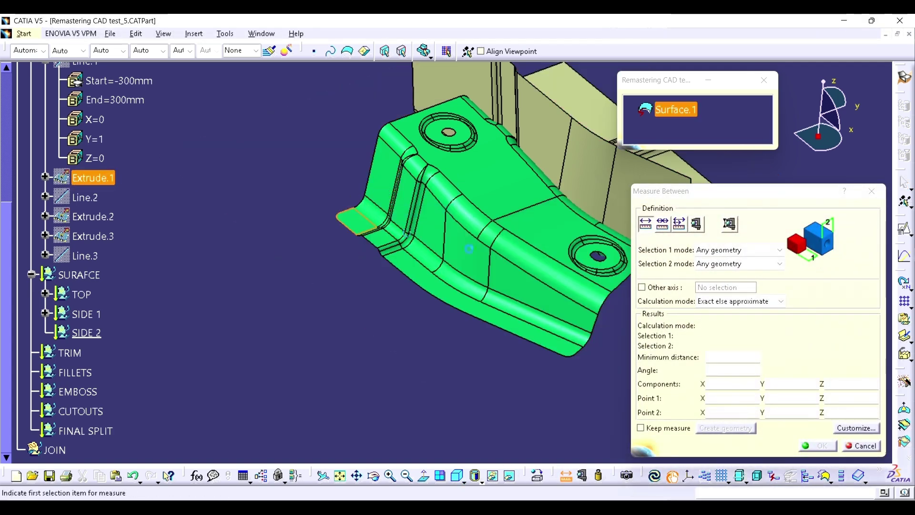
left_click(468, 248)
left_click(868, 193)
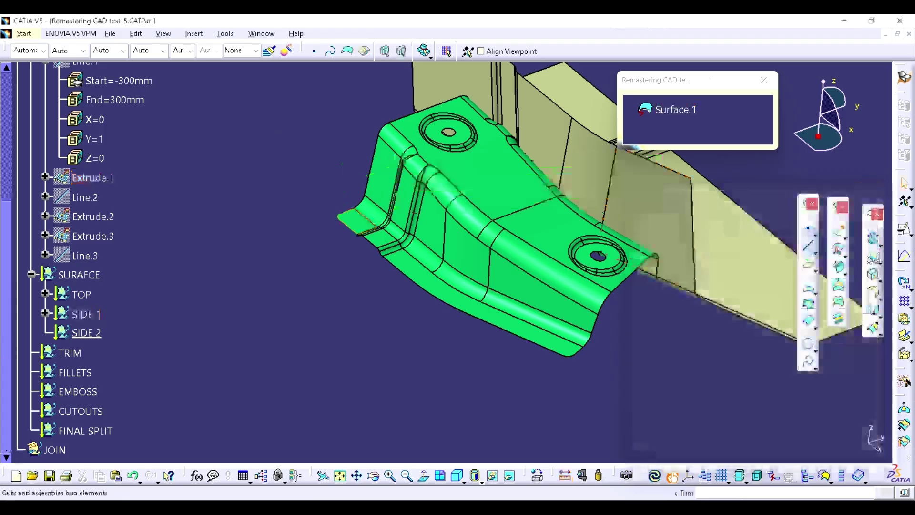
Step: Offset Extrude.1 downward to the level of the bracket's lower flange as the base surface of SIDE 2, and hide Extrude.1
left_click(112, 180)
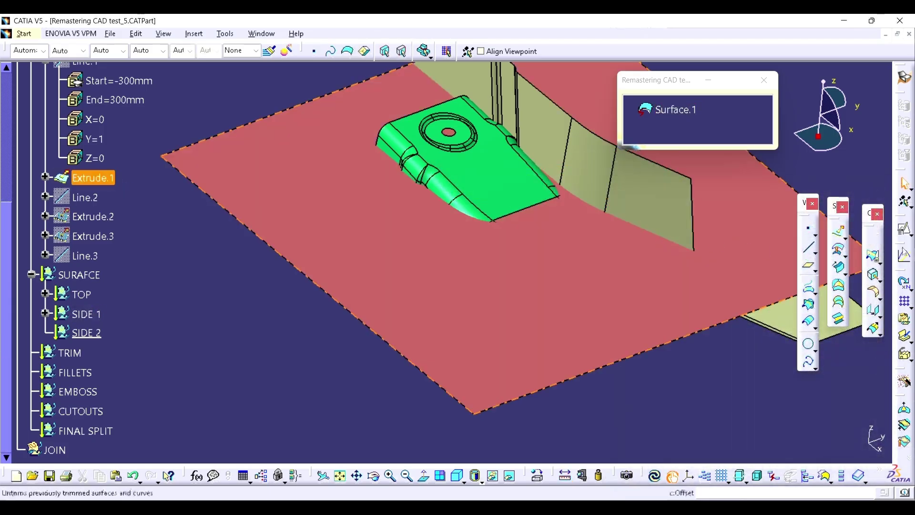
left_click(479, 286)
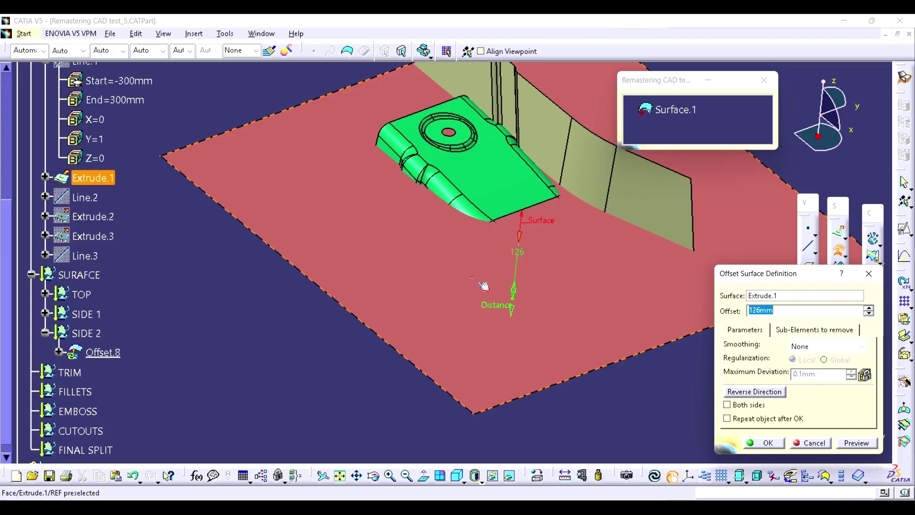
type("8")
key("Return")
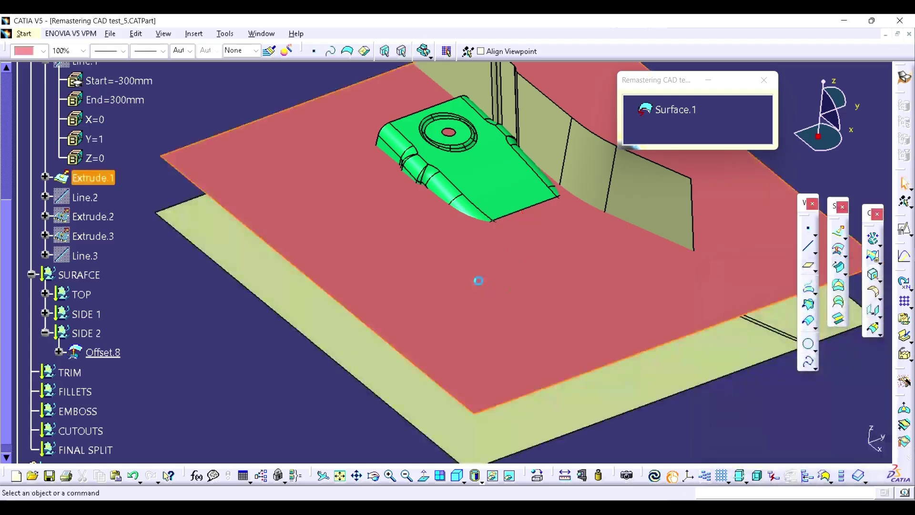
middle_click_drag(468, 324, 450, 233)
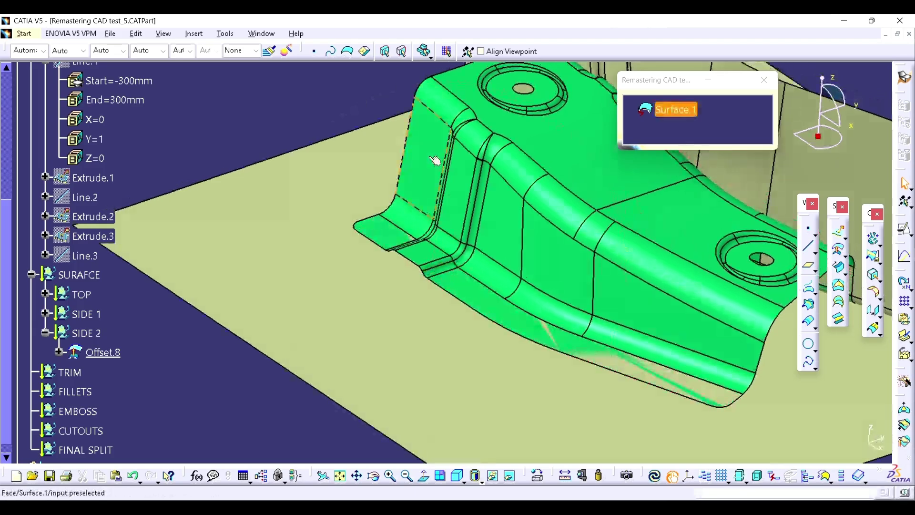
left_click(872, 274)
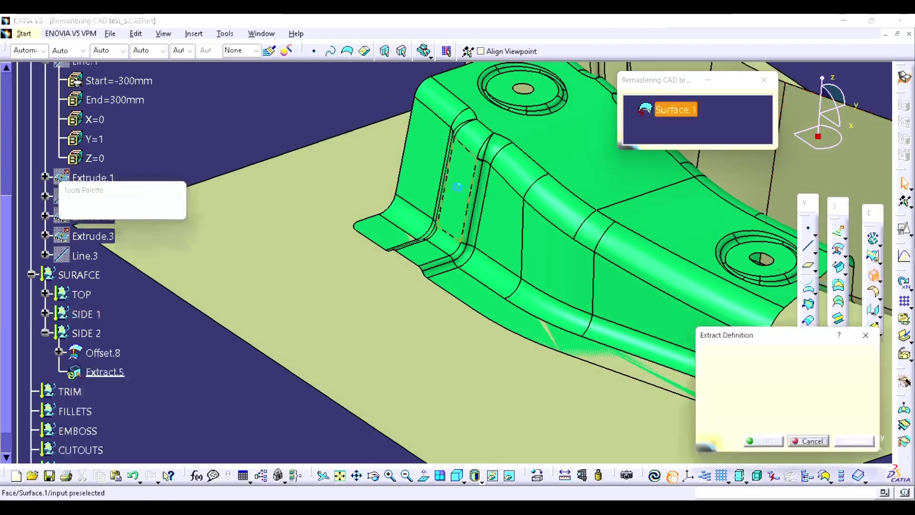
left_click(424, 156)
middle_click_drag(519, 238, 451, 215)
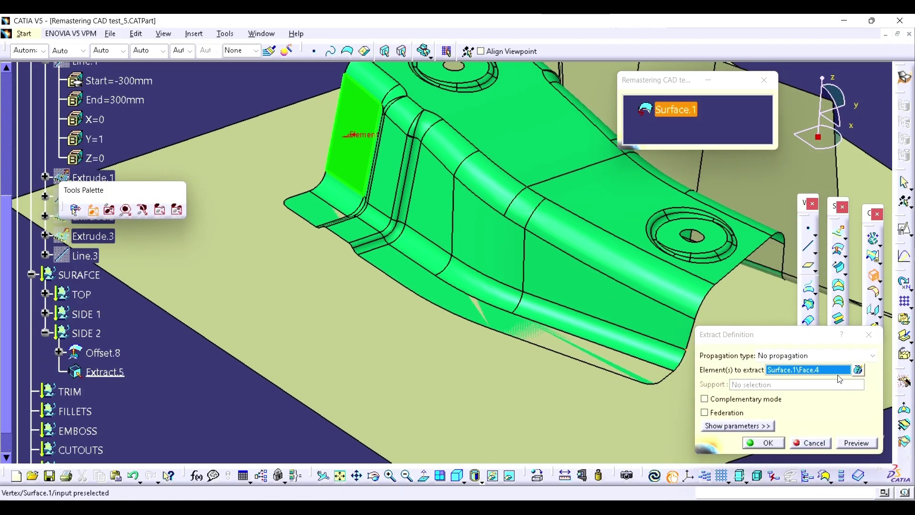
left_click(858, 370)
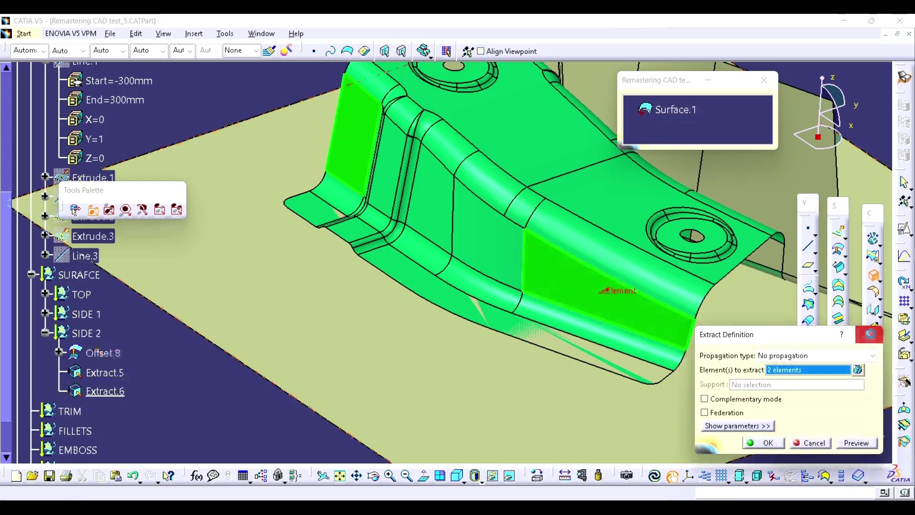
left_click(869, 333)
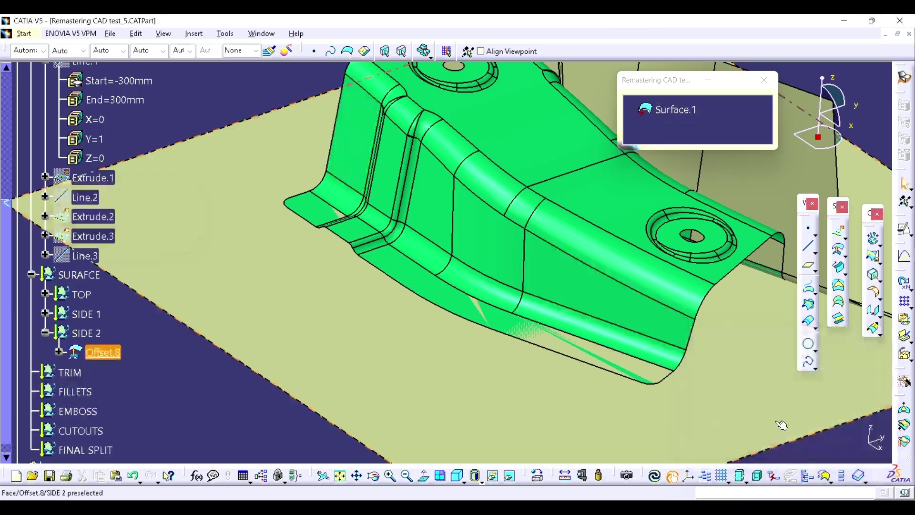
Step: Extract the two end faces of the imported bracket's SIDE 2 wall and untrim both into extended surfaces
left_click(874, 276)
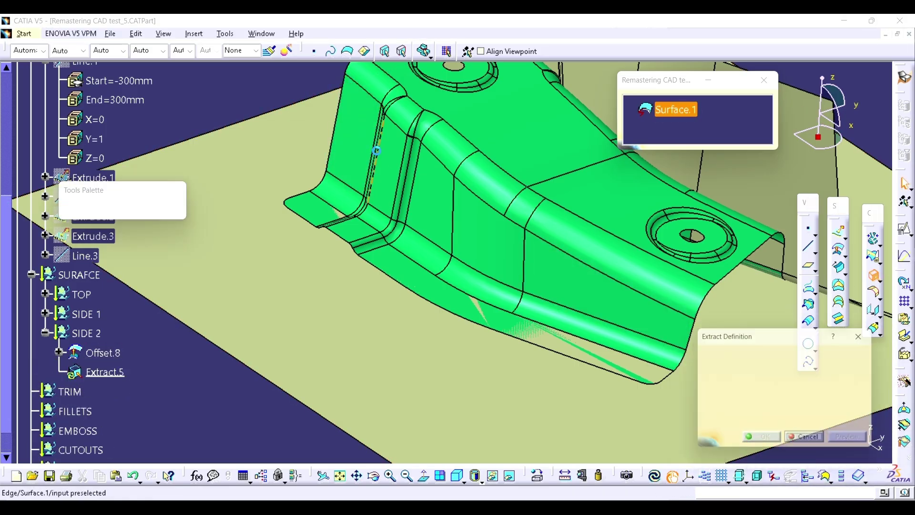
left_click(591, 295)
left_click(764, 443)
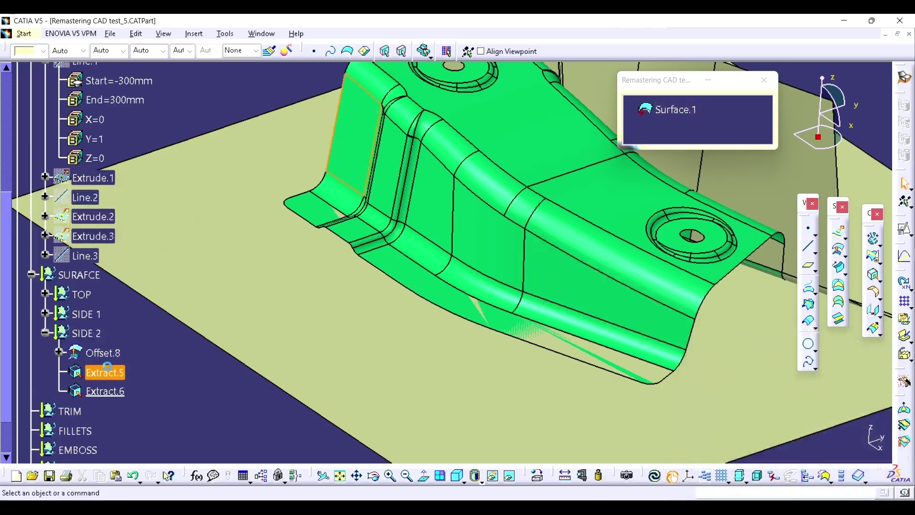
left_click(873, 239)
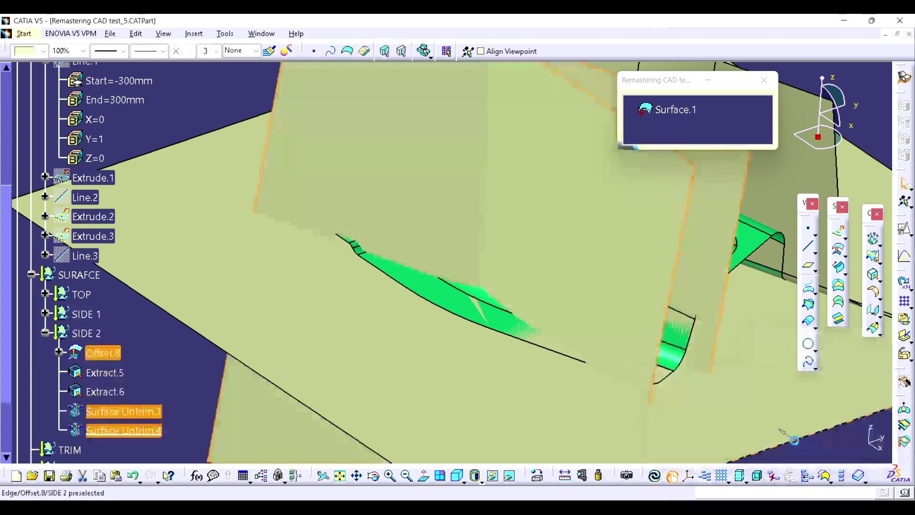
middle_click_drag(506, 230, 773, 305)
left_click(807, 307)
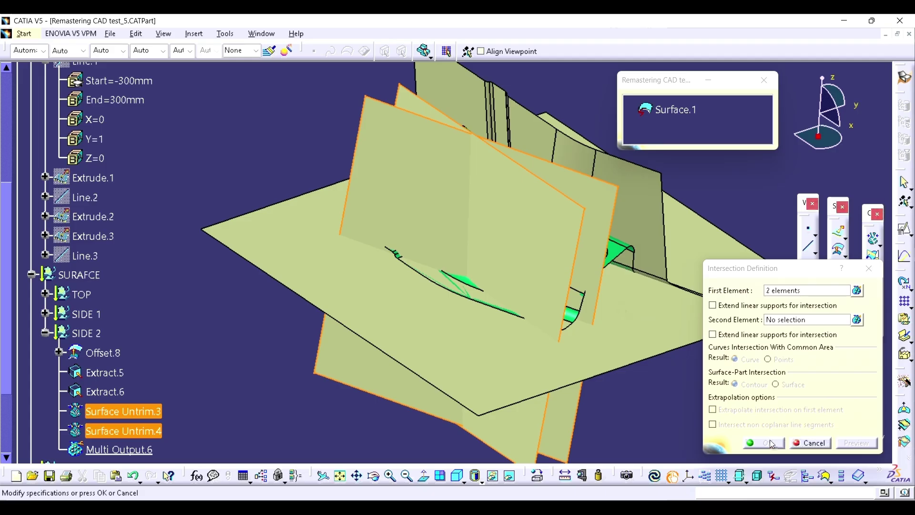
left_click(869, 270)
left_click(871, 273)
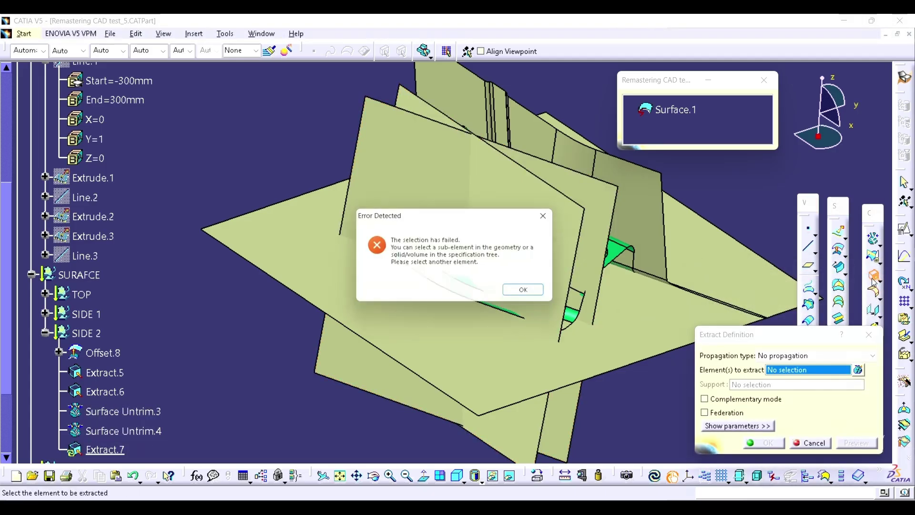
key("Return")
key("Escape")
key("Escape")
Step: Create two separate intersection curves, Surface Untrim.4 with Offset.8 and Surface Untrim.3 with Offset.8
left_click(809, 305)
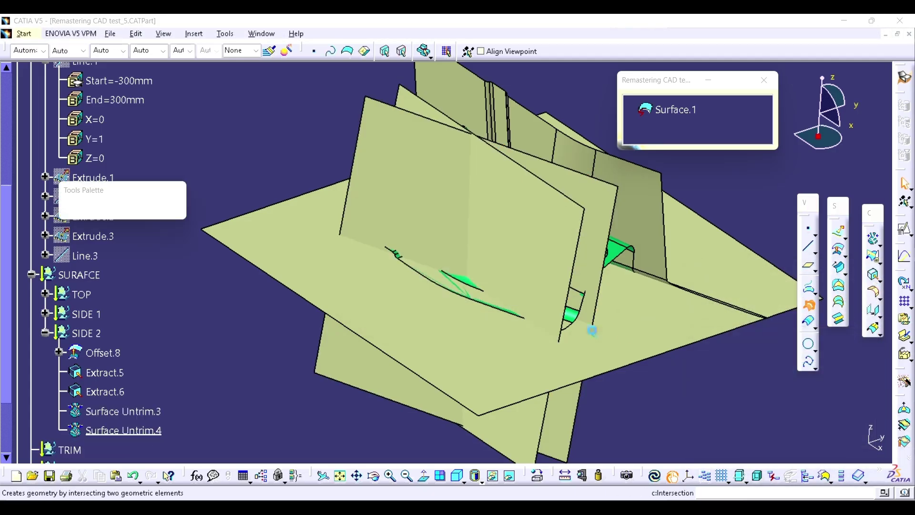
left_click(600, 285)
left_click(634, 317)
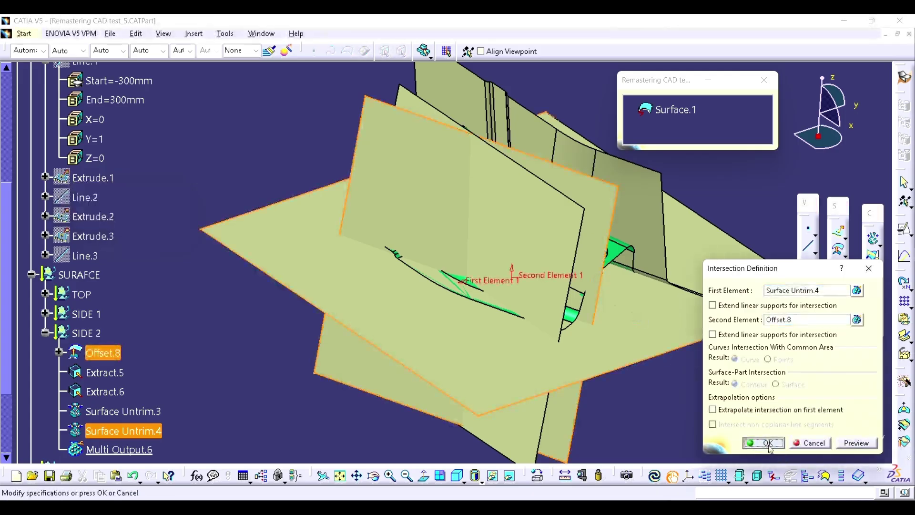
left_click(767, 443)
left_click(804, 303)
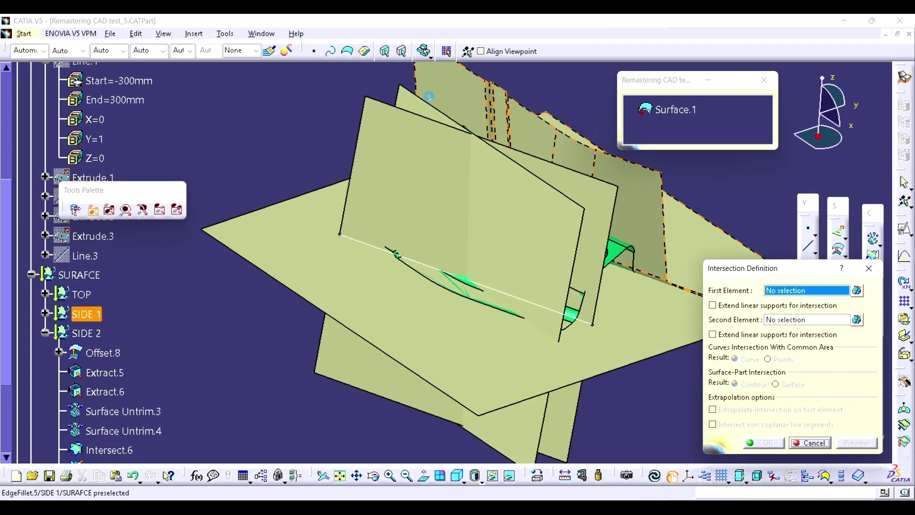
left_click(301, 232)
left_click(301, 233)
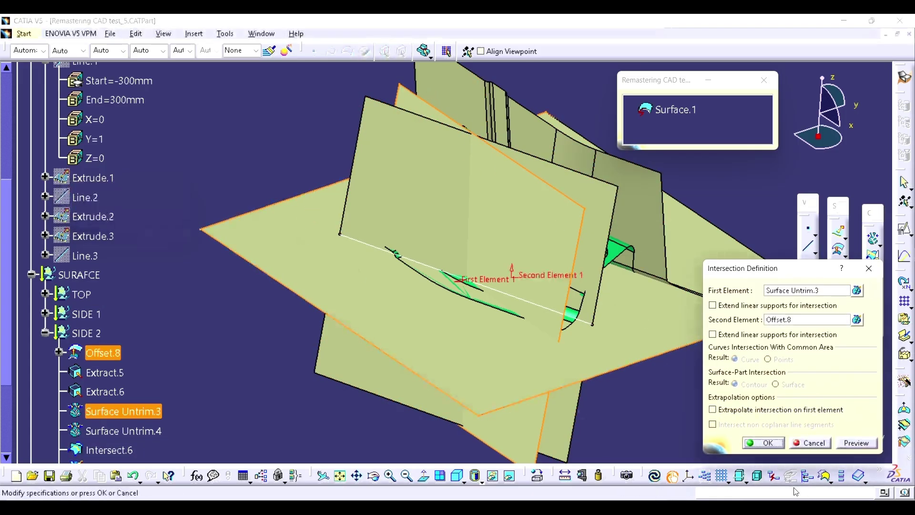
left_click(772, 446)
Step: Hide both untrimmed wall surfaces so only their intersection lines remain over the flange offset
left_click(506, 230)
key("ctrl+h")
left_click(412, 186)
key("ctrl+h")
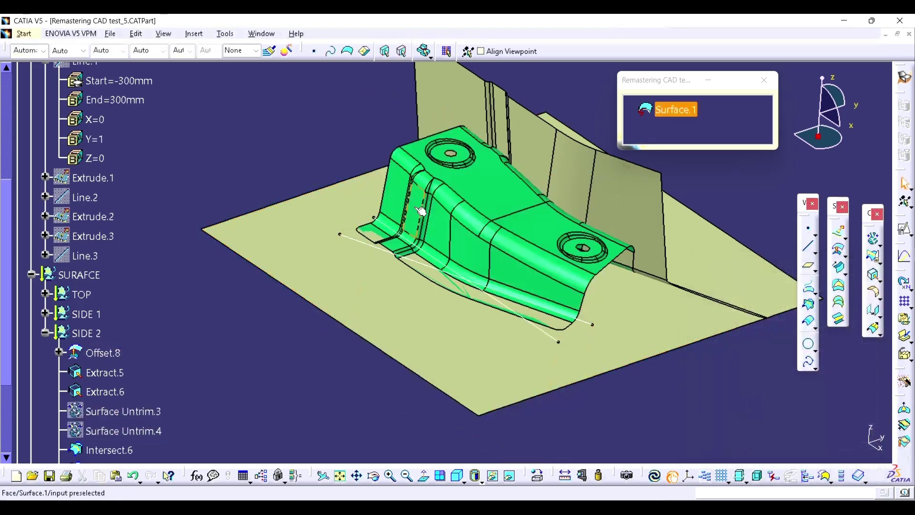
Step: Check the Extrude.3 reference surface and hide it again, showing the vertical Extrude.2 reference surface instead
middle_click_drag(424, 258, 504, 263)
scroll(219, 241, "up", 1)
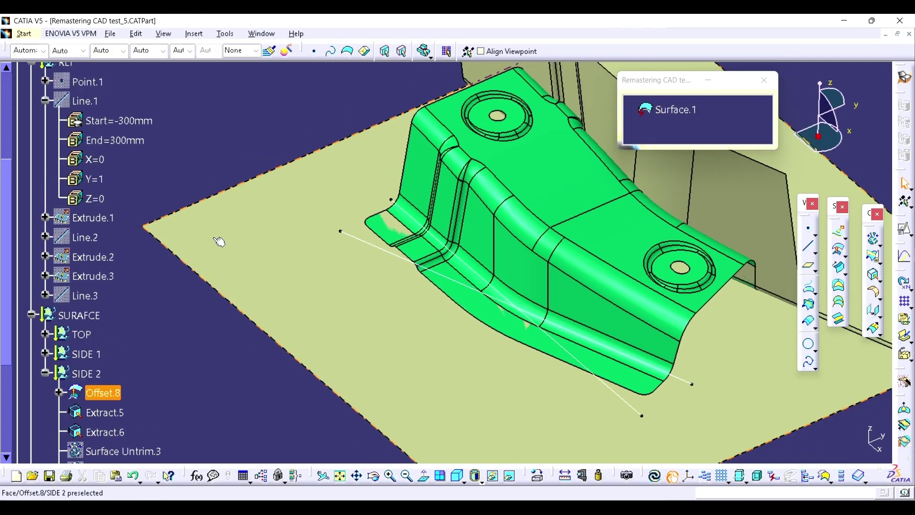
left_click(99, 277)
key("ctrl+h")
left_click(97, 277)
key("ctrl+h")
left_click(102, 259)
key("ctrl+h")
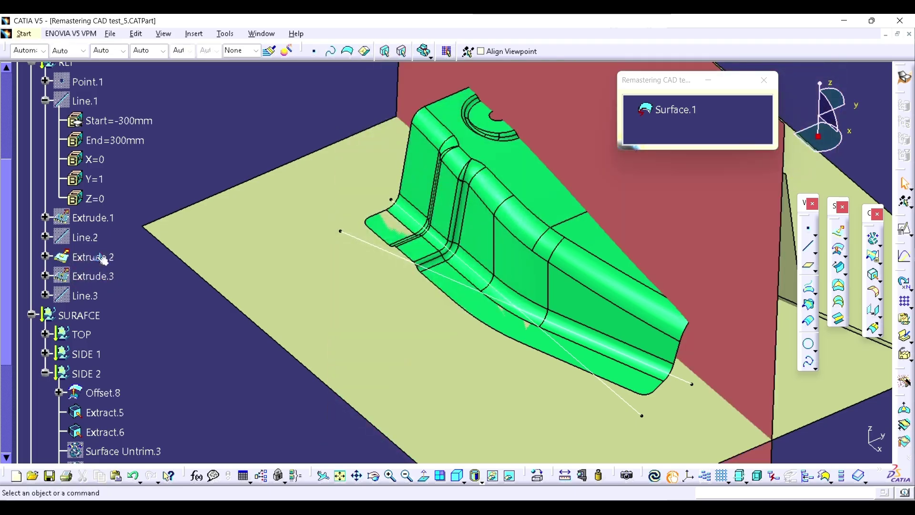
Step: Measure the distance between the Extrude.2 reference surface and the Intersect.7 line on the SIDE 2 flange
middle_click_drag(291, 136, 286, 167)
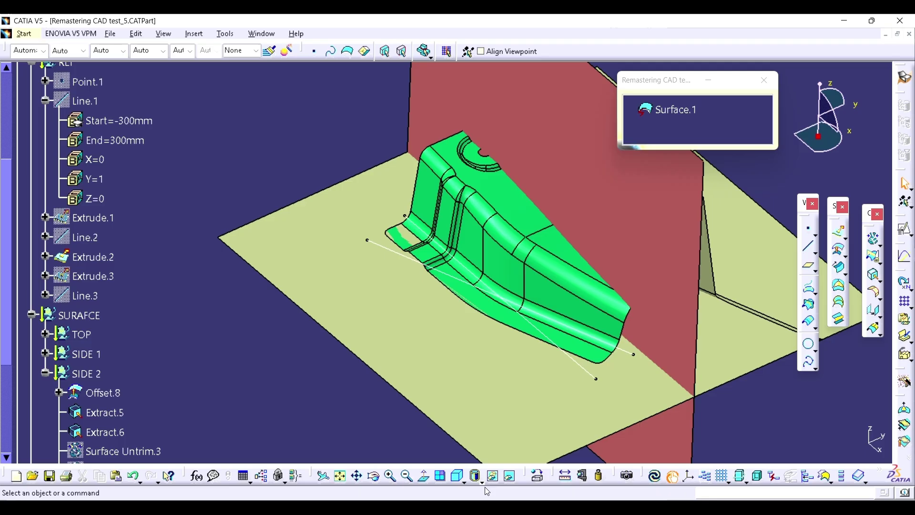
left_click(537, 475)
left_click(445, 245)
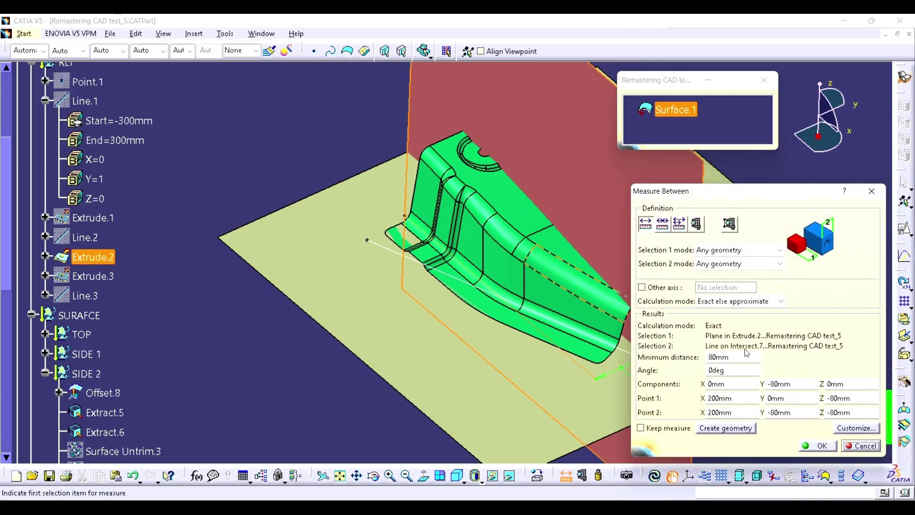
left_click(871, 193)
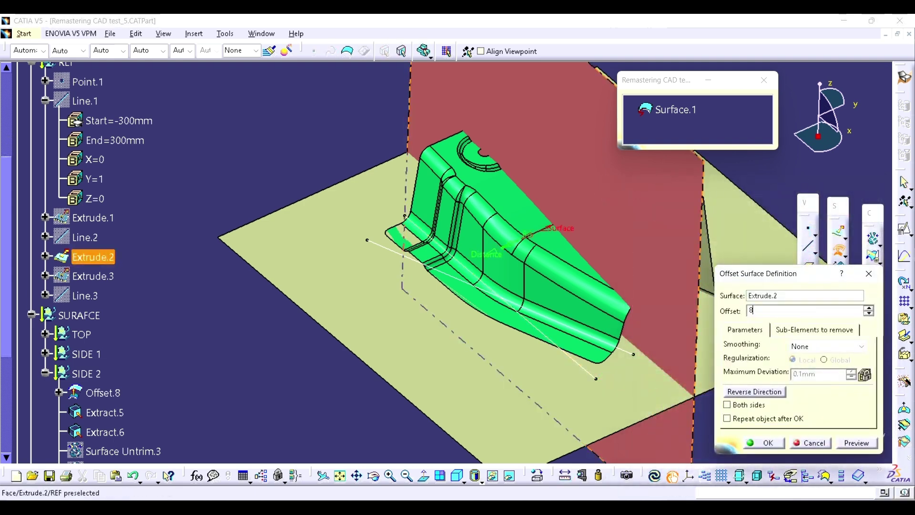
Step: Offset the Extrude.2 reference surface by 80 mm towards the SIDE 2 wall
key("Return")
middle_click_drag(576, 247, 576, 246)
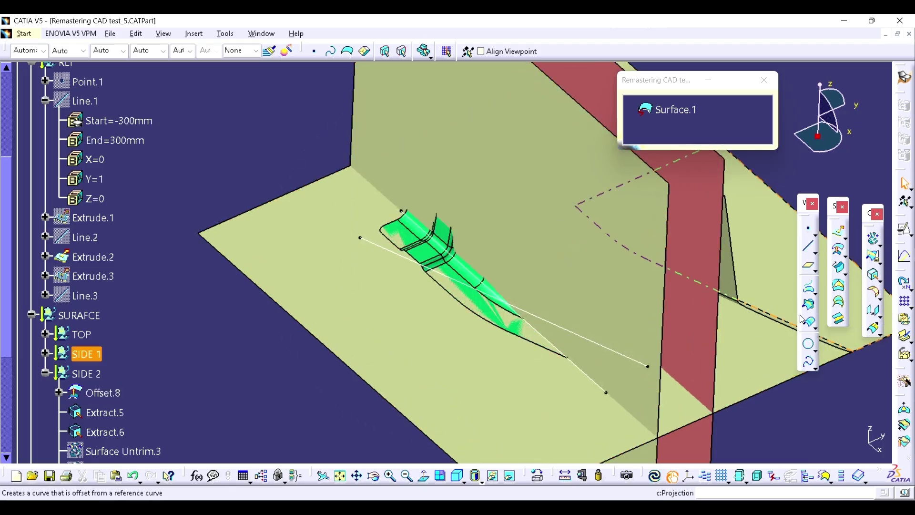
scroll(521, 300, "down", 2)
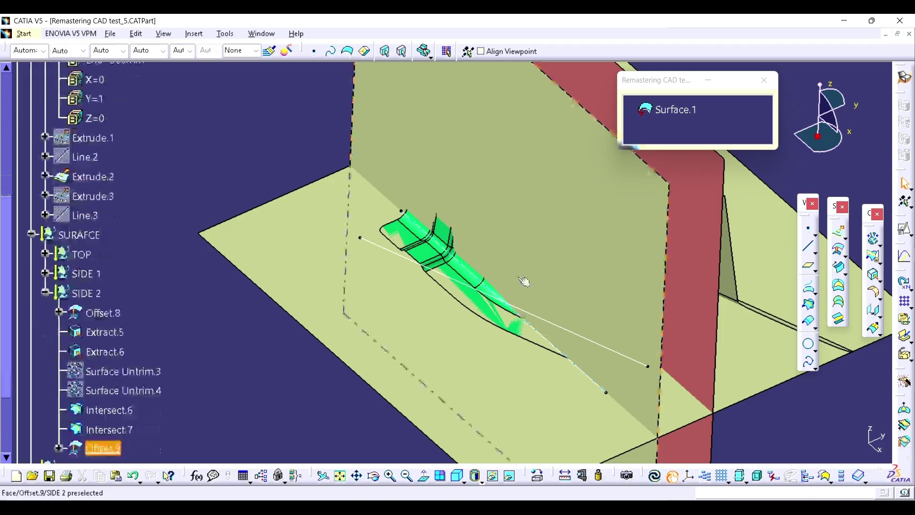
middle_click(497, 304)
Step: Delete Extract.5 in SIDE 2 together with its dependent Surface Untrim.3 and Intersect.7
scroll(485, 272, "down", 2)
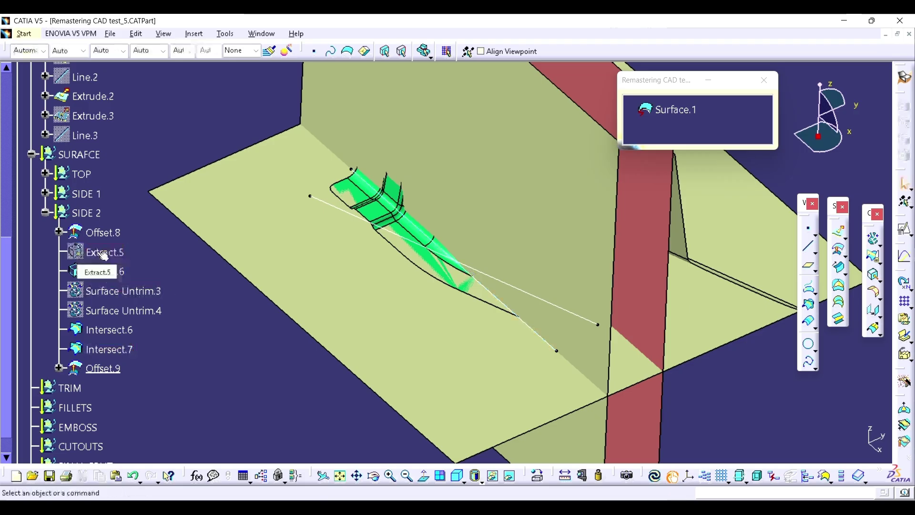
right_click(94, 346)
key("a")
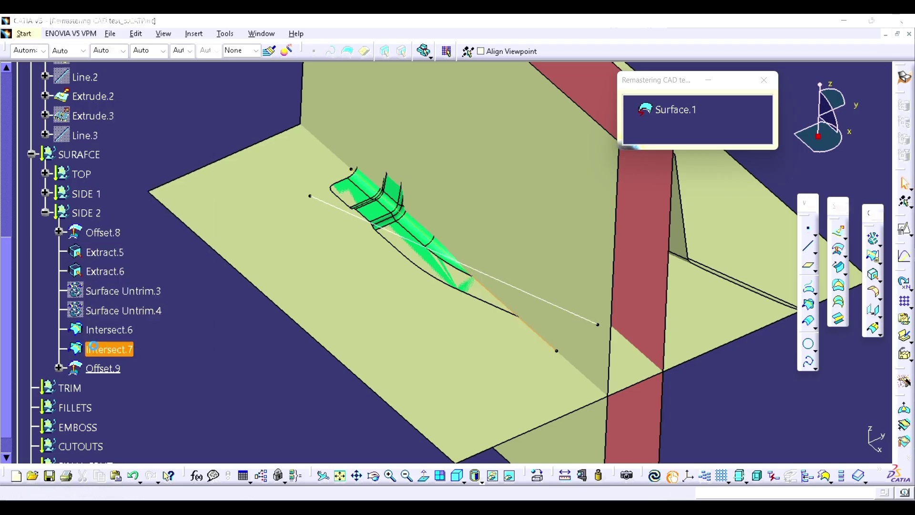
double_click(728, 376)
left_click(736, 407)
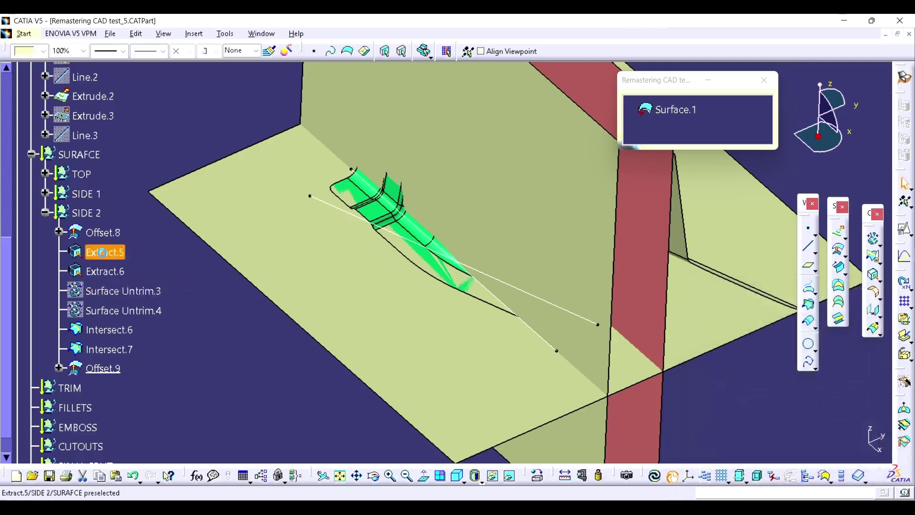
key("Delete")
left_click(830, 441)
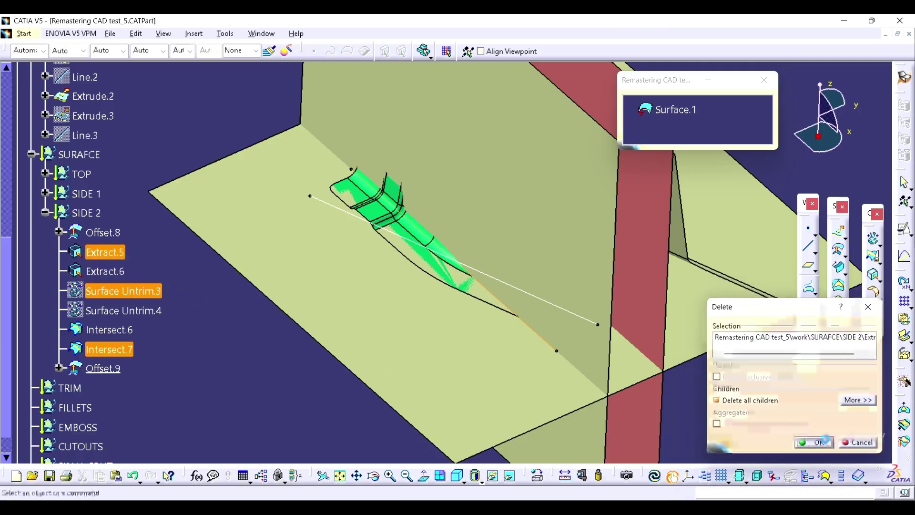
middle_click_drag(502, 269, 516, 290)
middle_click_drag(511, 254, 511, 247)
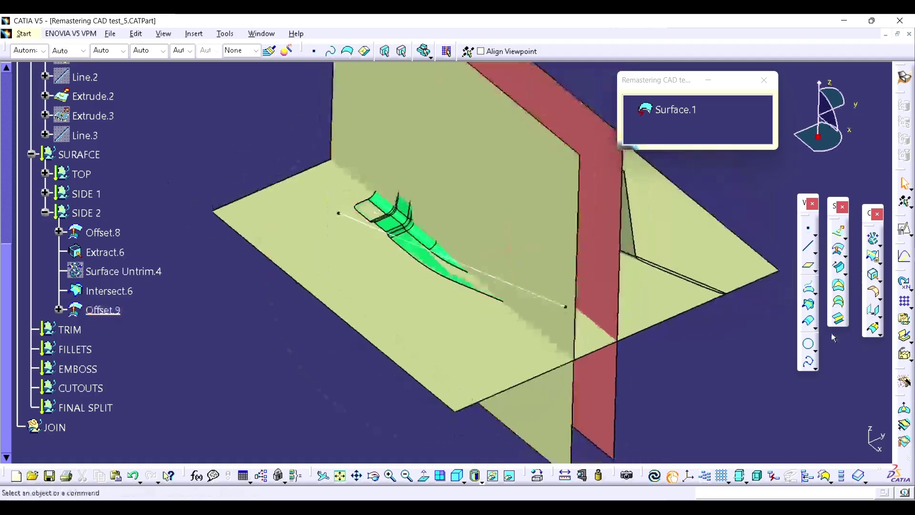
left_click(808, 304)
left_click(463, 322)
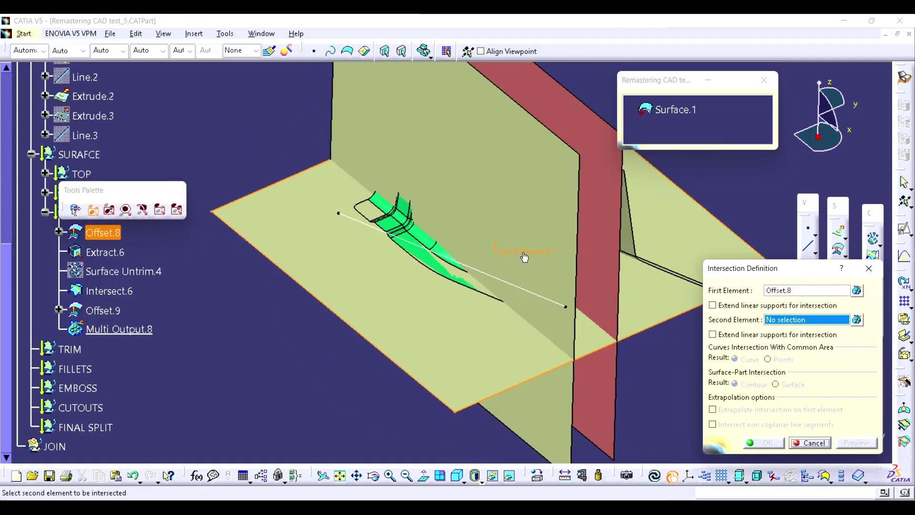
left_click(530, 255)
left_click(877, 269)
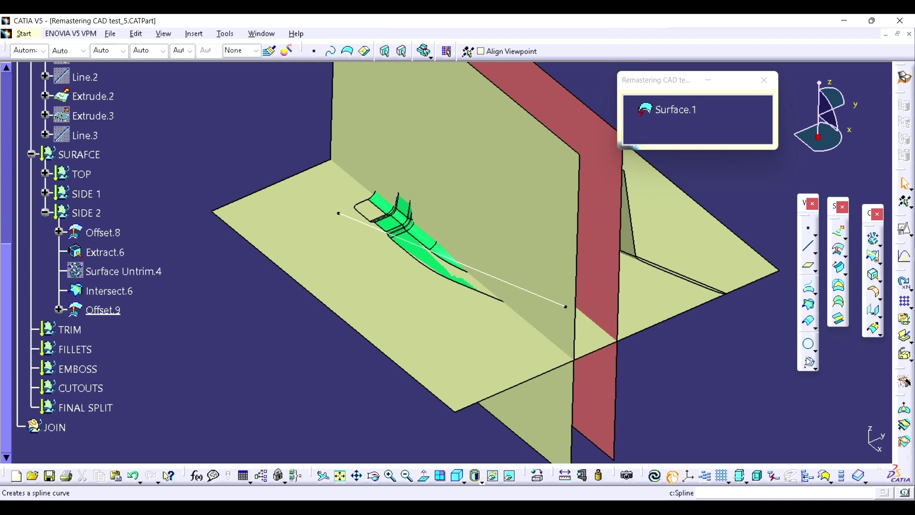
Step: Create the intersection curve of Offset.9 with Offset.8 and hide Offset.9
left_click(813, 303)
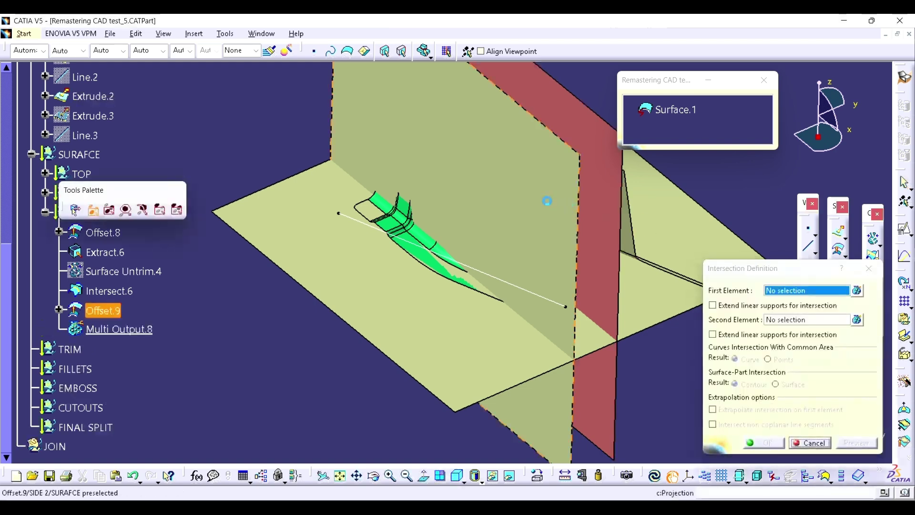
left_click(546, 200)
left_click(365, 317)
left_click(775, 444)
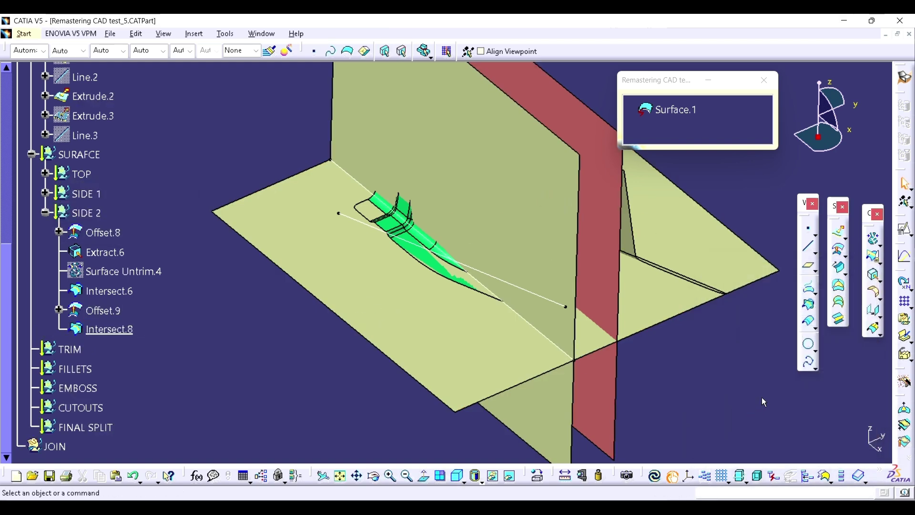
left_click(534, 221)
key("space")
Step: Measure the angle between the imported bracket's side wall face and the Offset.8 flange surface
middle_click_drag(477, 266, 598, 332)
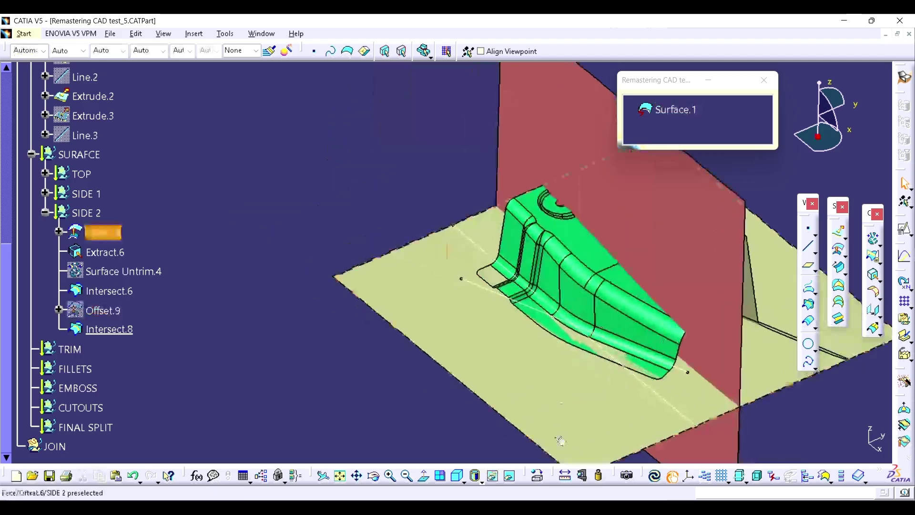
left_click(573, 480)
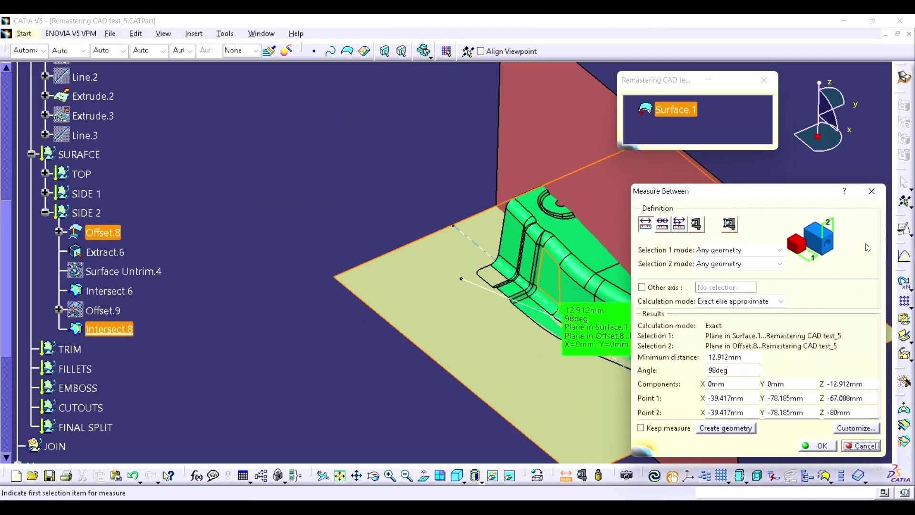
left_click(872, 190)
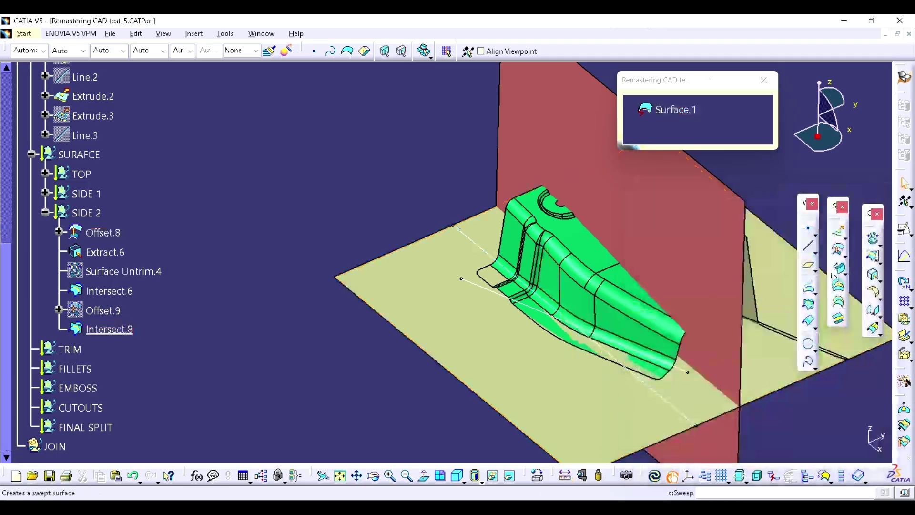
Step: Sweep a draft-direction surface along Intersect.8 with the Z component, an 8-degree angle and 200 mm lengths, and hide it
left_click(479, 247)
right_click(701, 96)
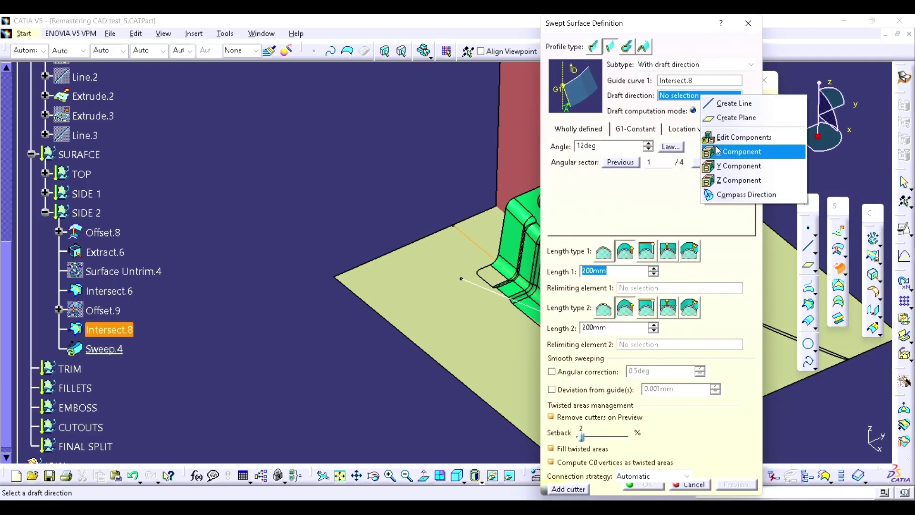
left_click(719, 180)
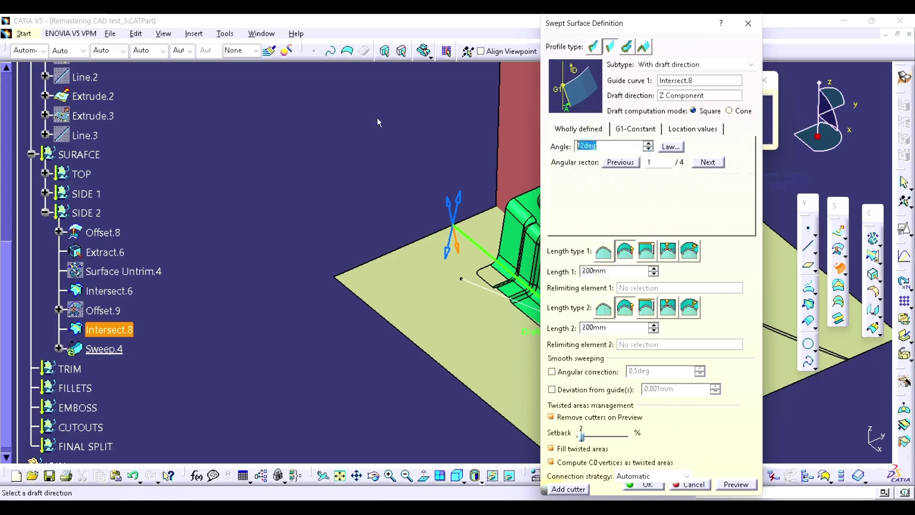
left_click(456, 206)
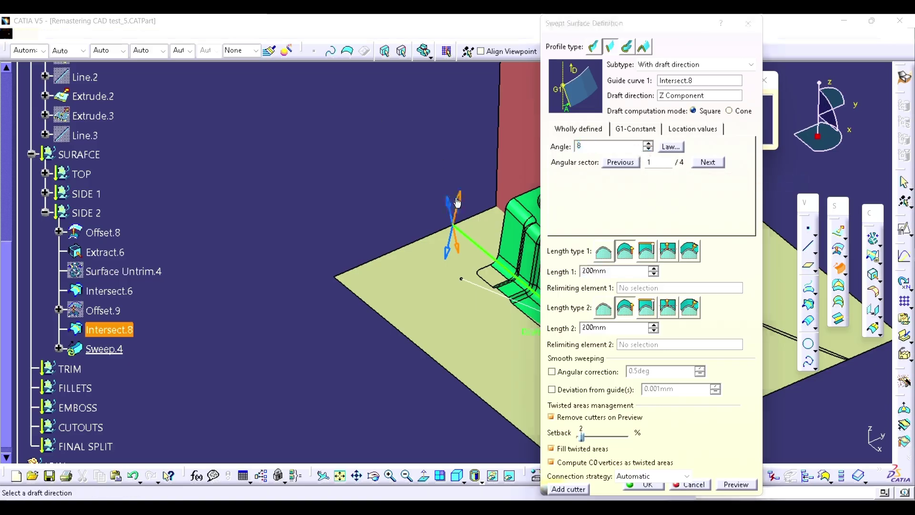
left_click(648, 486)
middle_click_drag(583, 286, 514, 286)
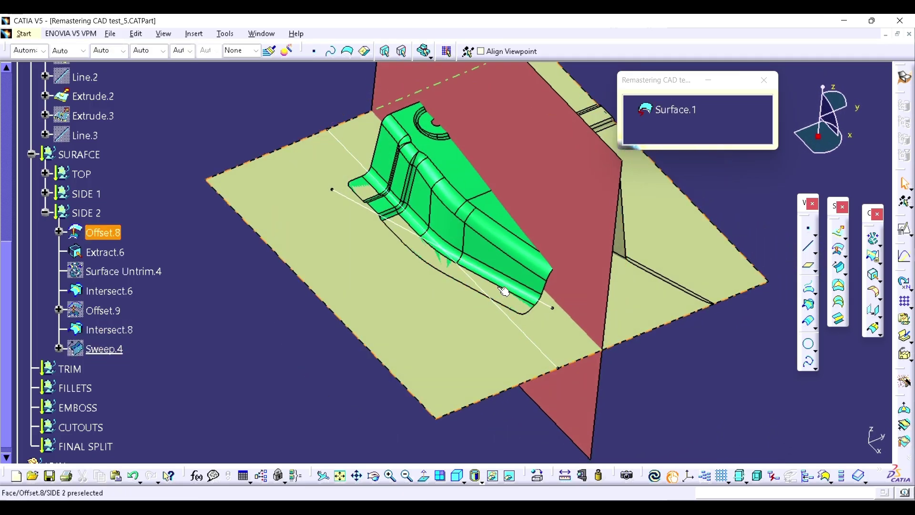
Step: Show the vertical reference line Line.3 over the bracket
scroll(128, 240, "up", 5)
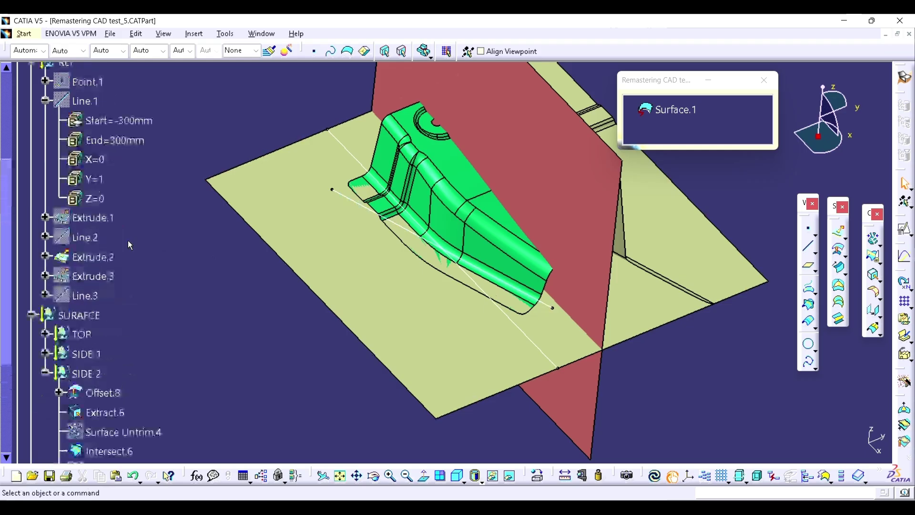
scroll(99, 222, "down", 2)
left_click(96, 220)
key("space")
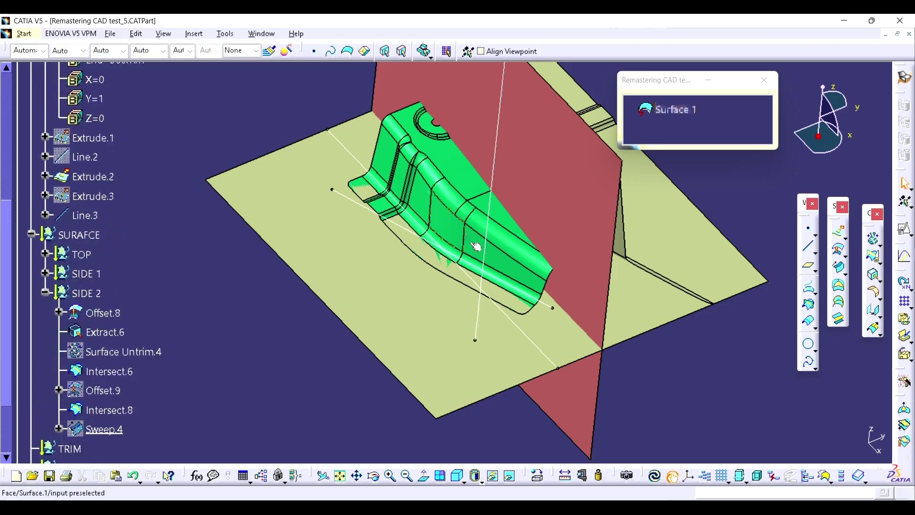
Step: Measure the angle between the Intersect.6 line and the Extrude.2 reference surface
left_click(565, 475)
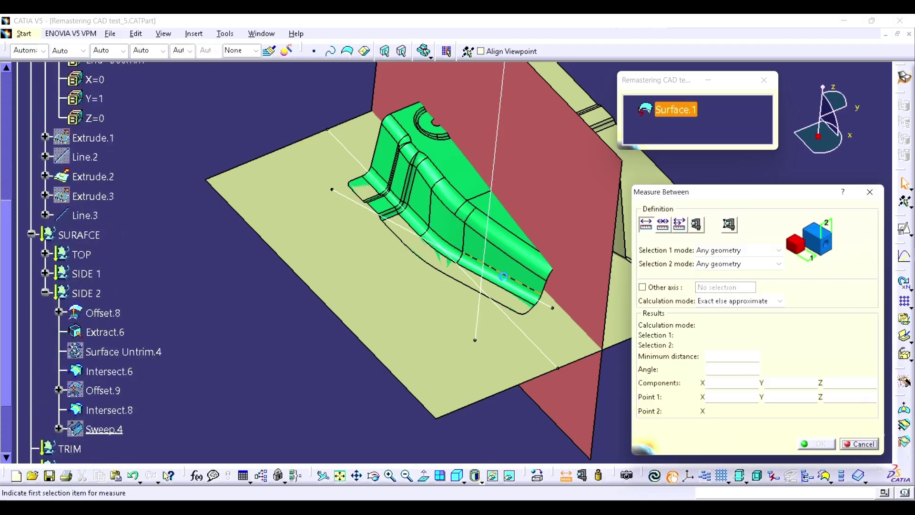
left_click(98, 177)
left_click(576, 318)
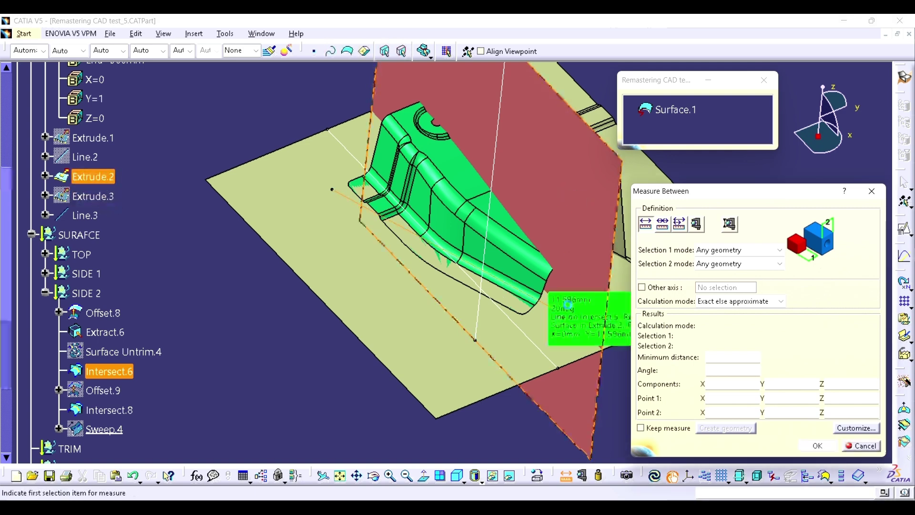
left_click(872, 191)
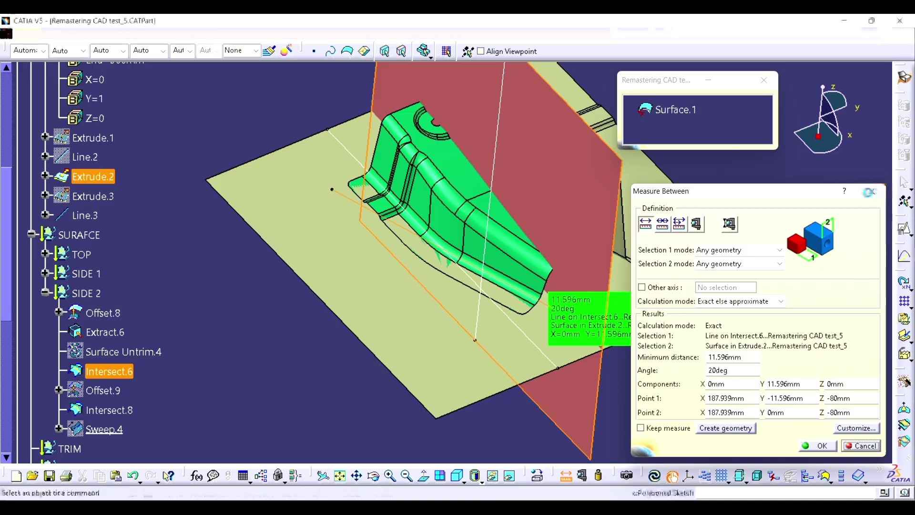
Step: Sweep a draft-direction surface along Line.3 with the X component, 20 degrees, the fourth angular sector and 200 mm lengths
left_click(839, 268)
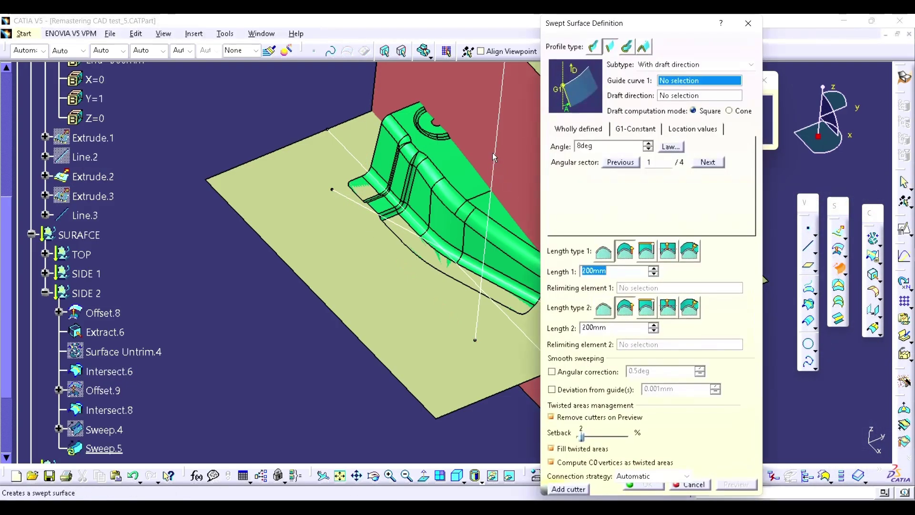
right_click(671, 100)
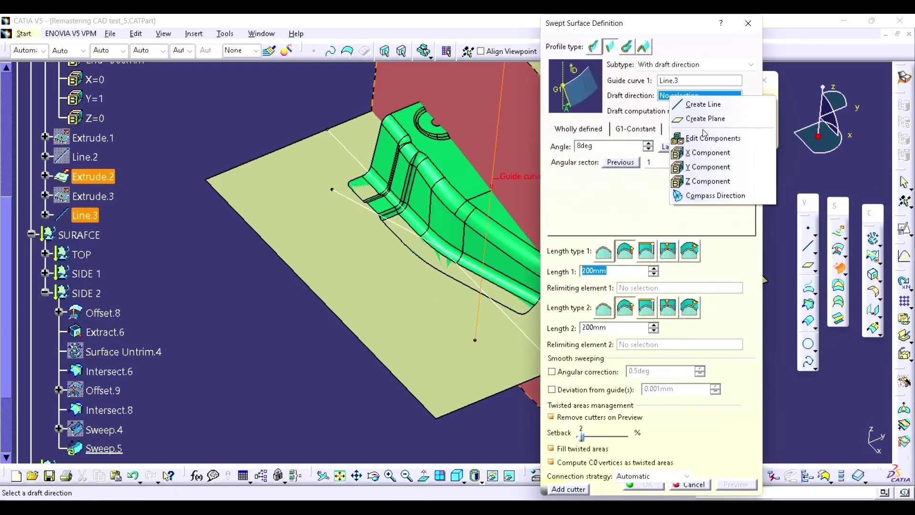
left_click(700, 143)
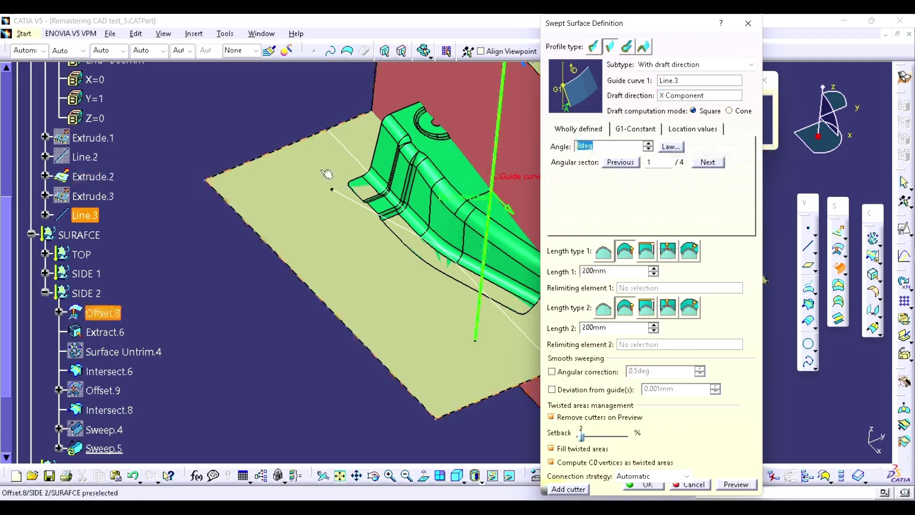
middle_click_drag(329, 182, 241, 278)
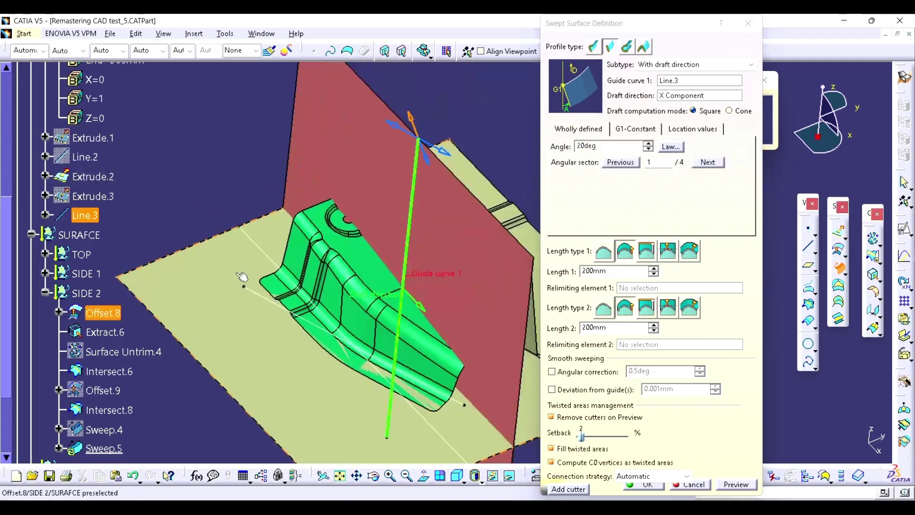
left_click(445, 154)
left_click(736, 484)
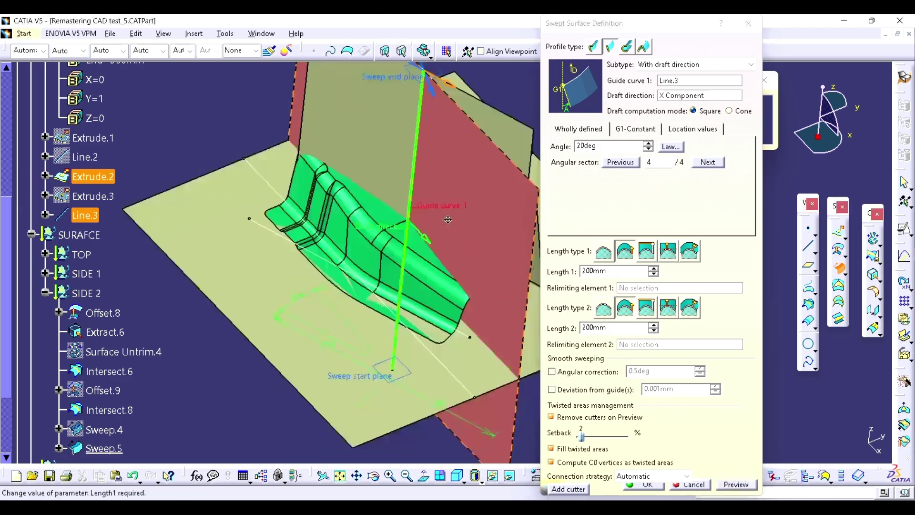
left_click(648, 485)
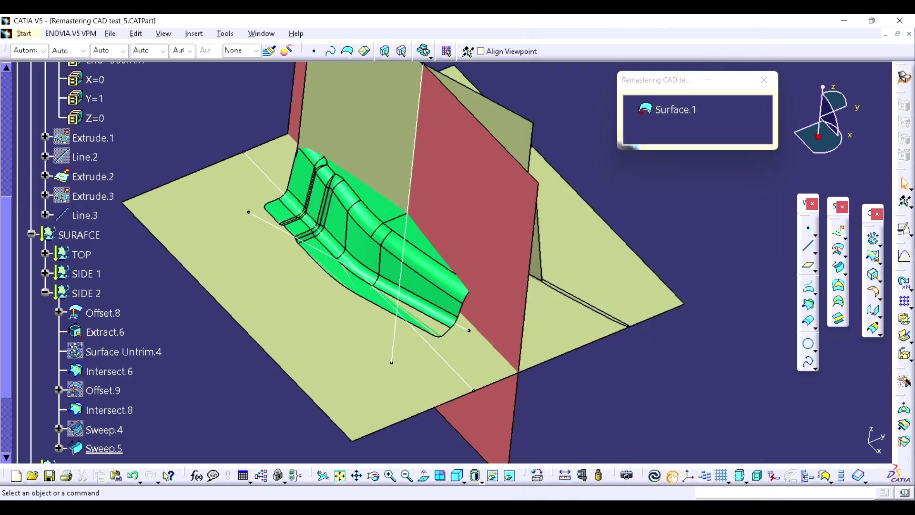
Step: Measure the distance between the swept surface through Line.3 and the Intersect.6 line
left_click(571, 475)
left_click(518, 132)
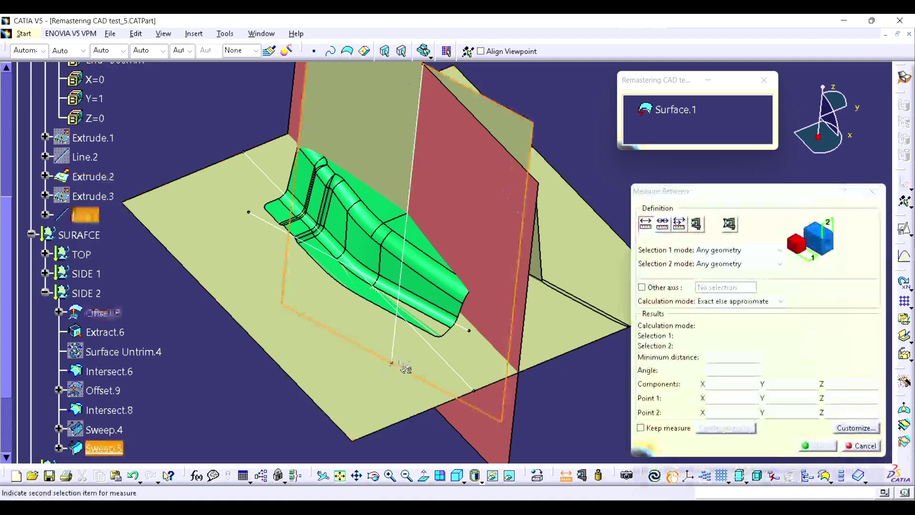
left_click(442, 326)
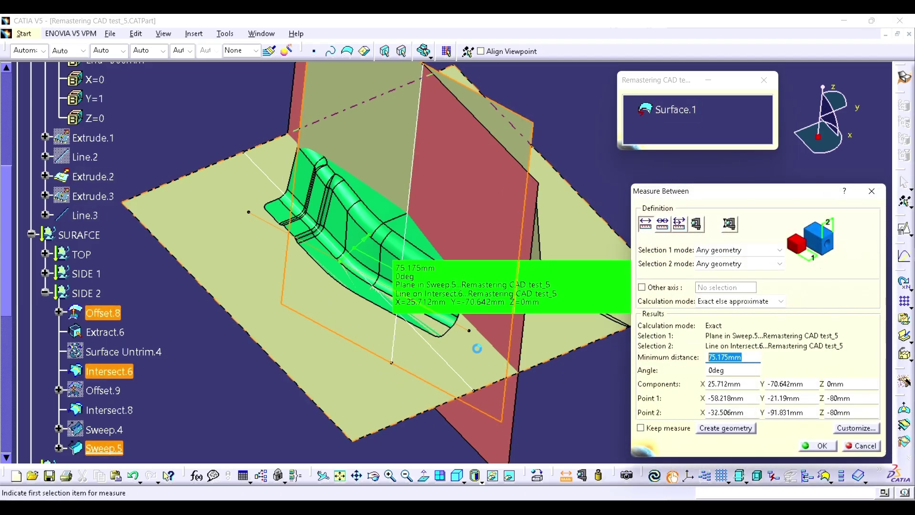
left_click(869, 192)
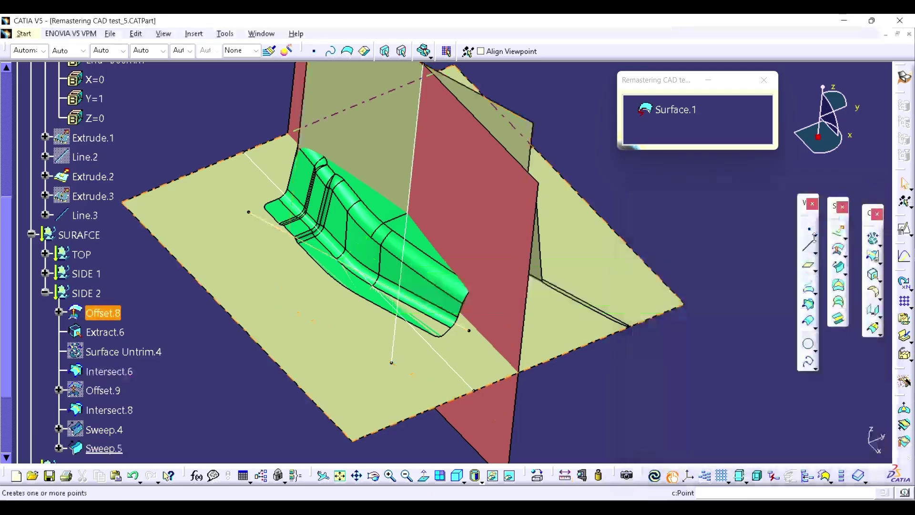
Step: Offset the swept surface through Line.3 by 80 mm
left_click(840, 253)
left_click(519, 128)
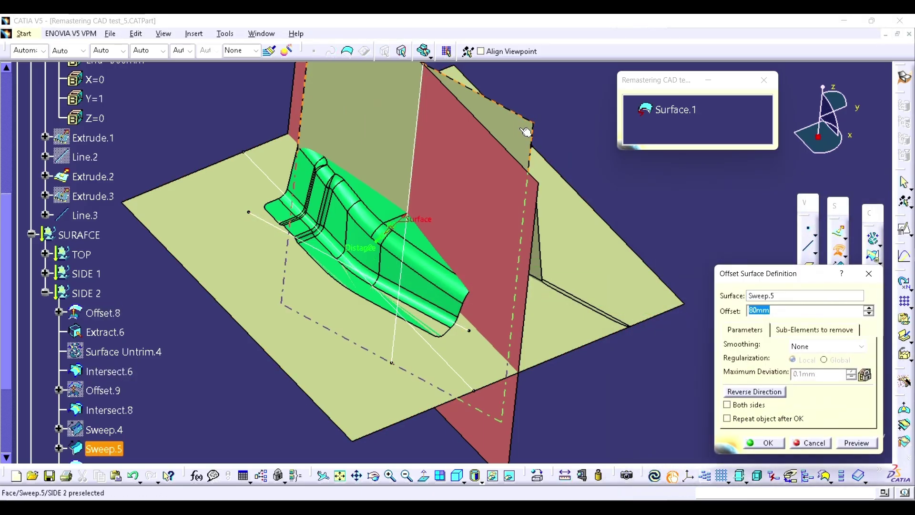
left_click(848, 443)
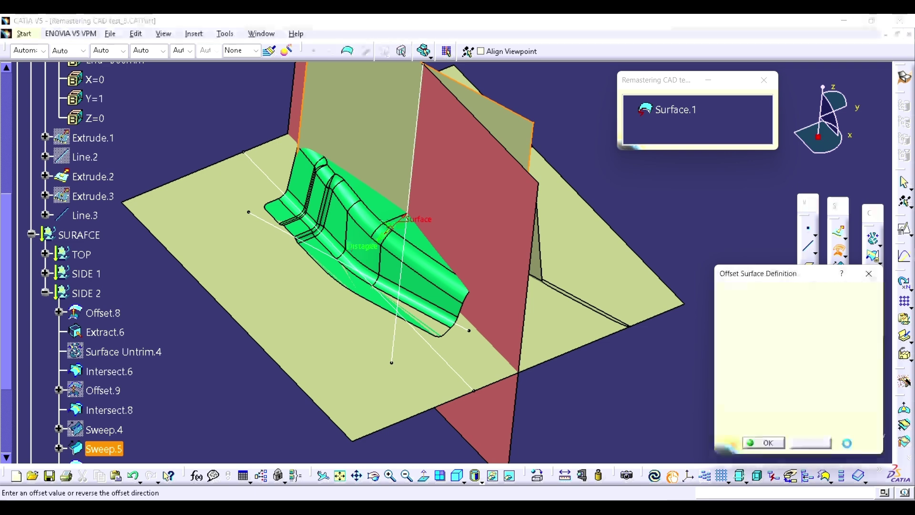
left_click(768, 443)
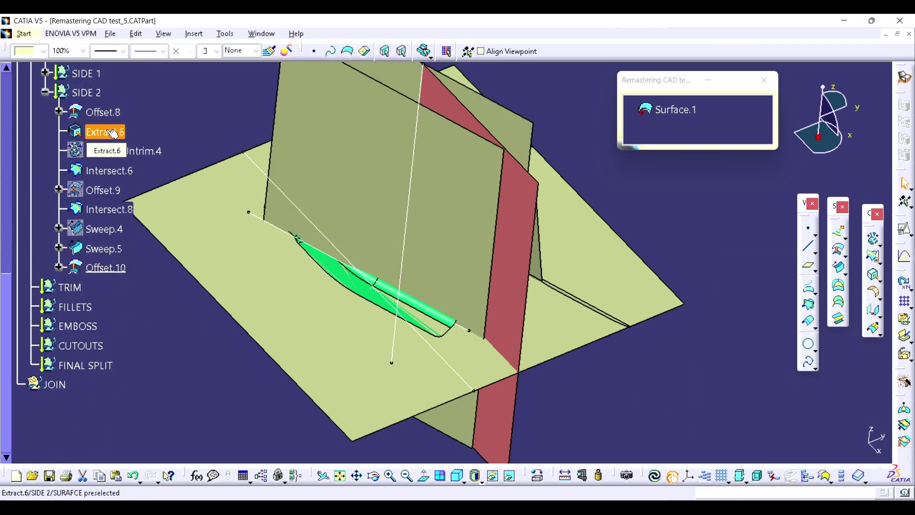
Step: Delete Extract.6 from SIDE 2 together with all its child features
left_click(113, 134)
key("Delete")
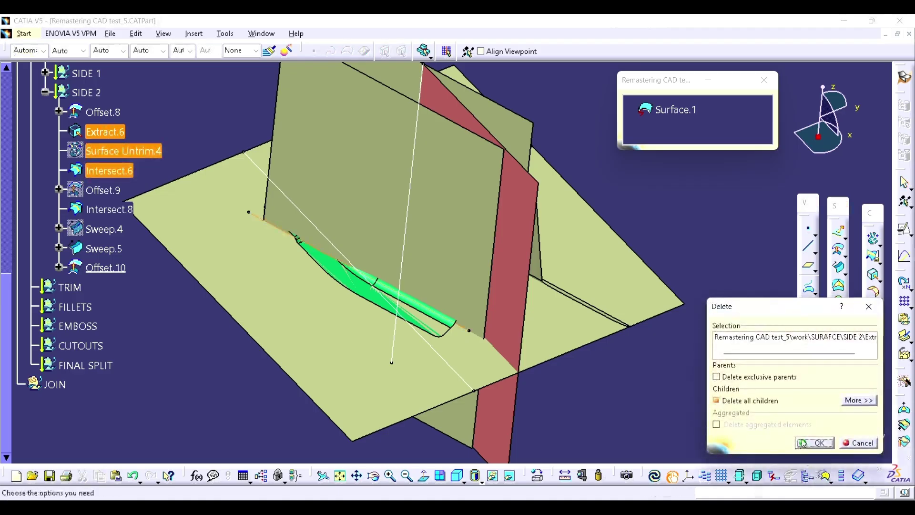
left_click(802, 442)
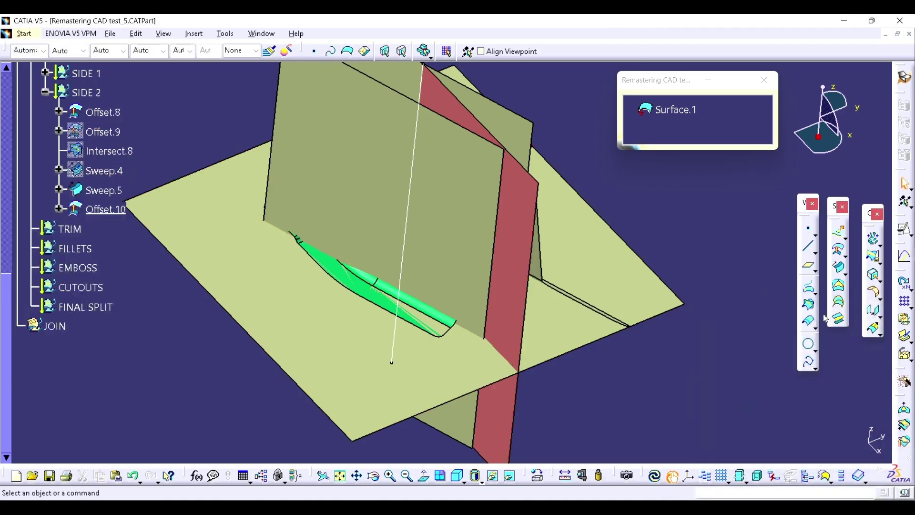
Step: Create the intersection line between the newly offset wall surface and the flat base surface Offset.8
left_click(105, 209)
left_click(103, 112)
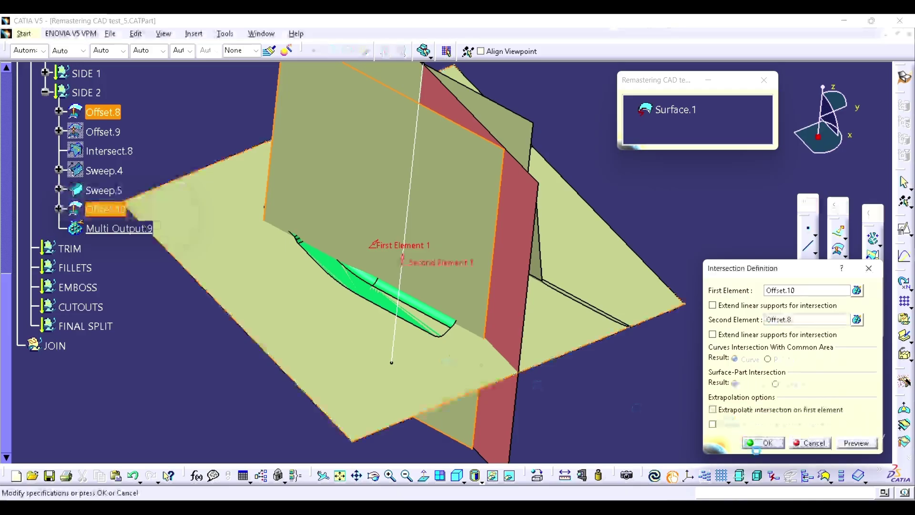
left_click(764, 444)
Step: Sweep a draft-direction surface along the new intersection line with the Z component, 20 degrees, the fourth angular sector and 200 mm lengths
left_click(839, 249)
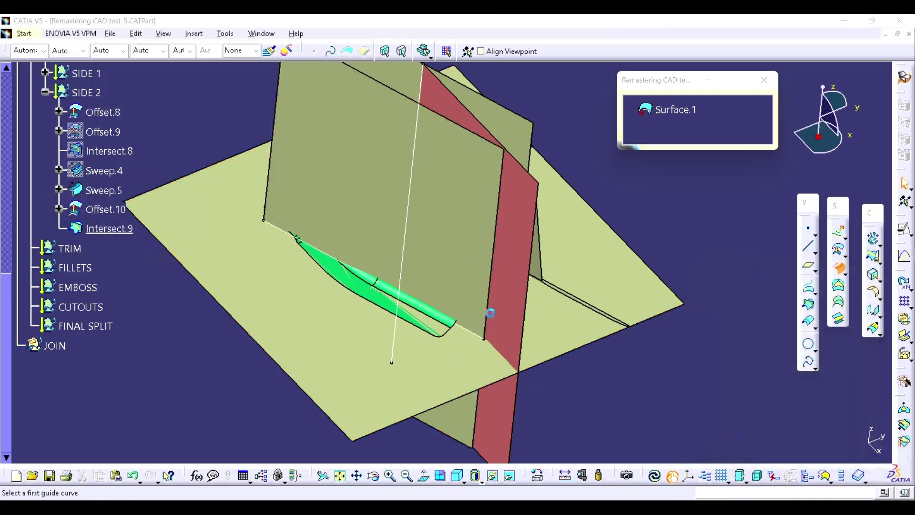
left_click(470, 329)
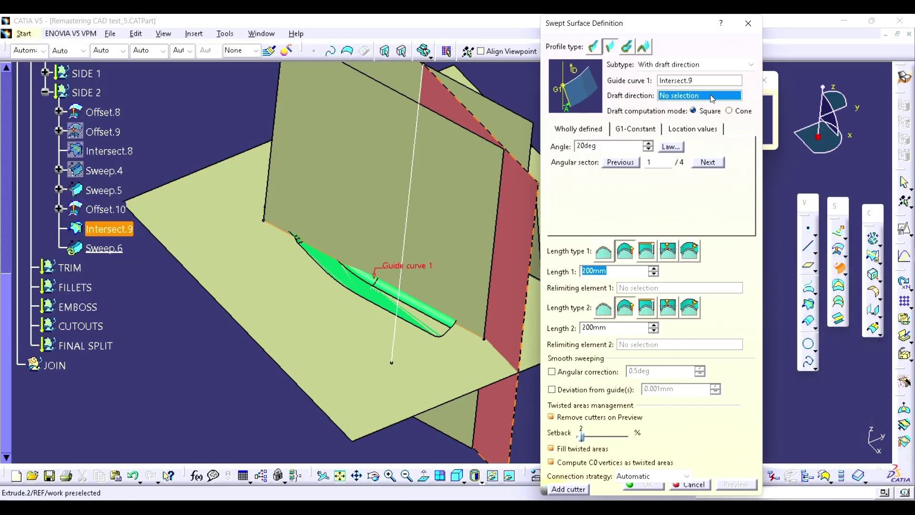
right_click(711, 97)
left_click(744, 179)
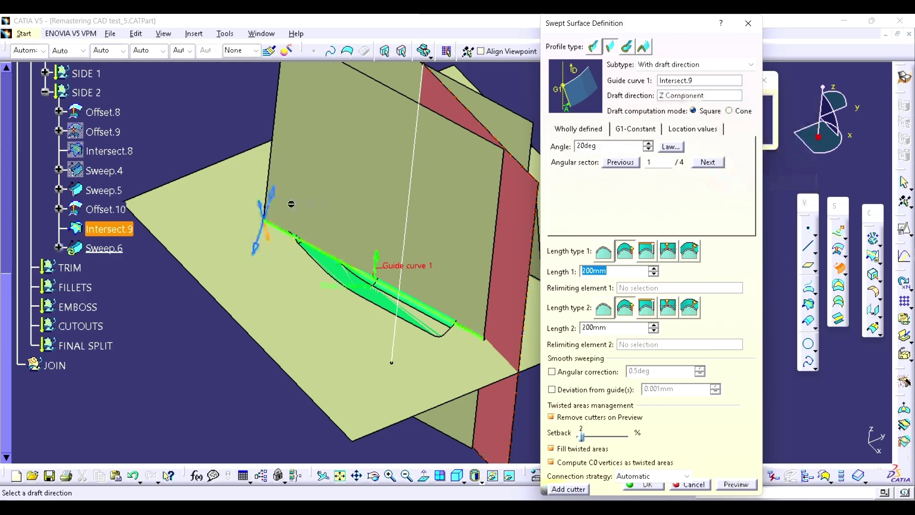
left_click(276, 204)
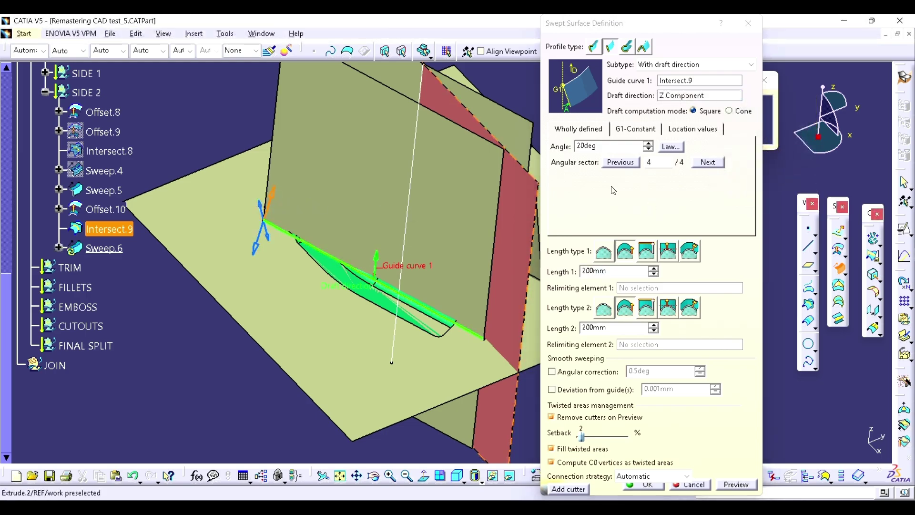
left_click(649, 489)
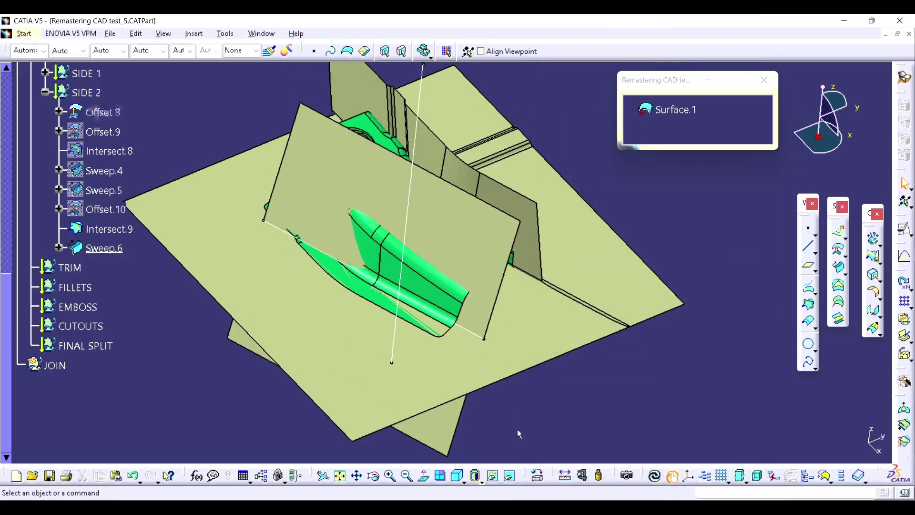
Step: Measure the angle between the reference bracket's side wall face and the newly swept surface
left_click(565, 476)
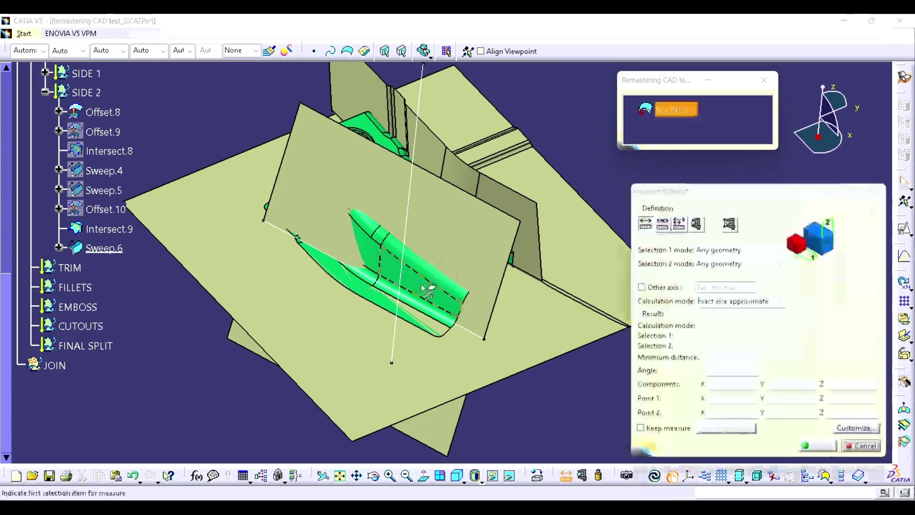
left_click(454, 257)
left_click(509, 338)
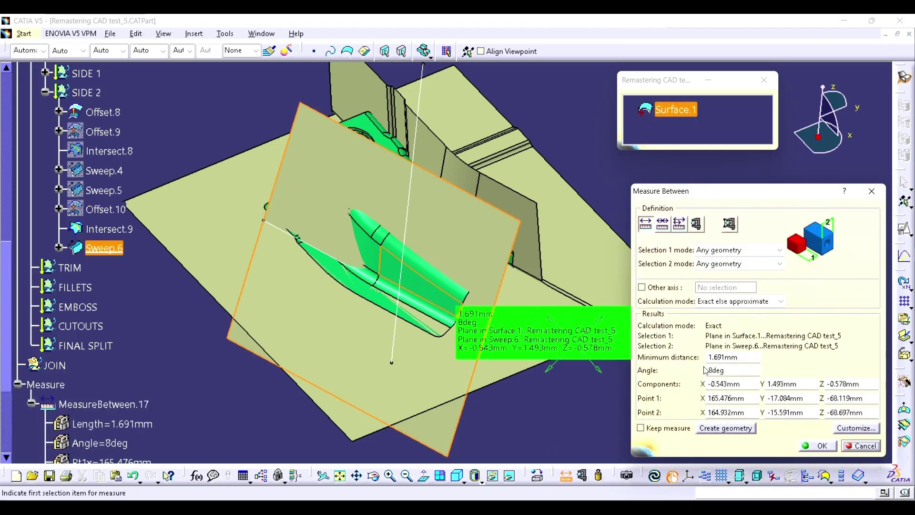
left_click(871, 191)
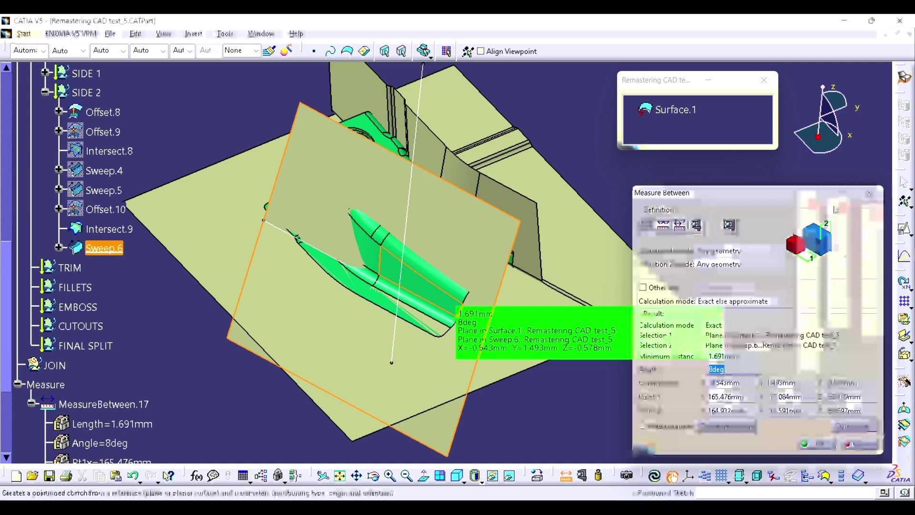
Step: Set the draft angle of Sweep.6 to 12 degrees
left_click(59, 248)
left_click(129, 365)
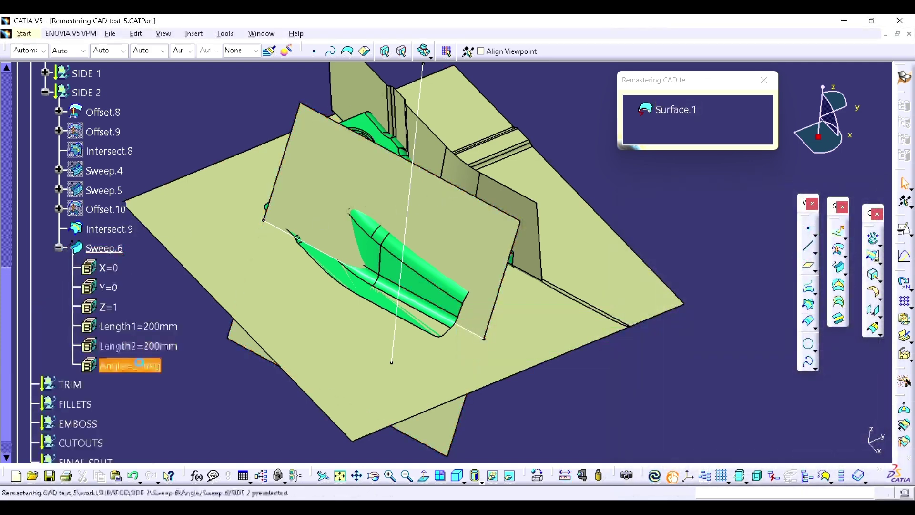
double_click(146, 367)
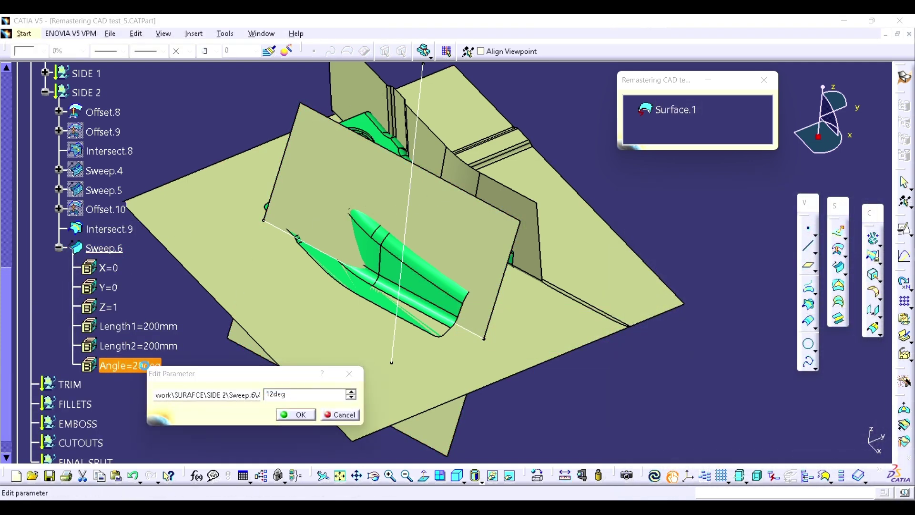
key("Return")
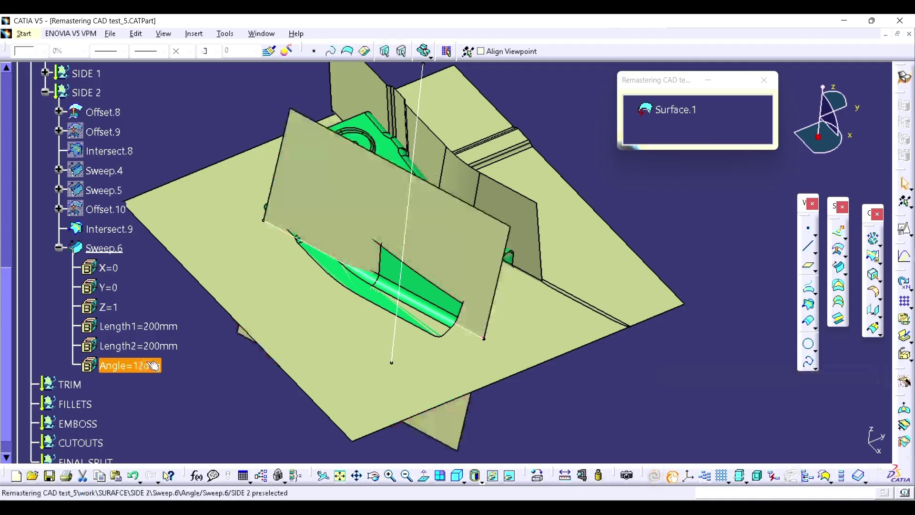
Step: Hide the Intersect.9 guide line and show the Sweep.4 wall surface alongside Sweep.6
middle_click_drag(506, 290, 526, 239)
middle_click_drag(359, 272, 445, 210)
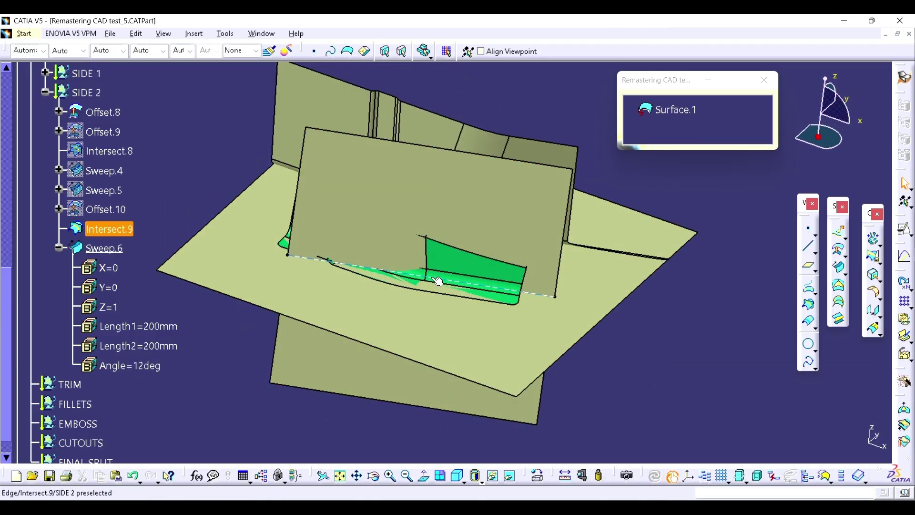
middle_click_drag(430, 278, 286, 258)
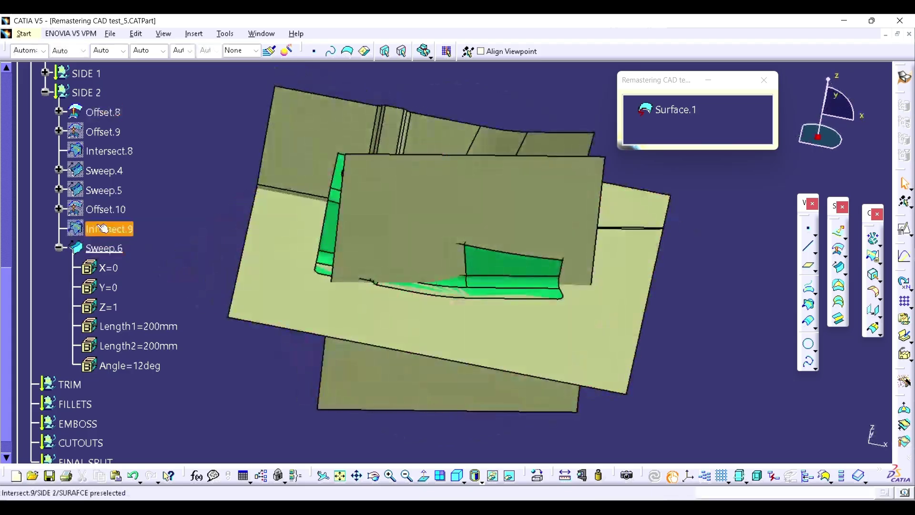
left_click(104, 190)
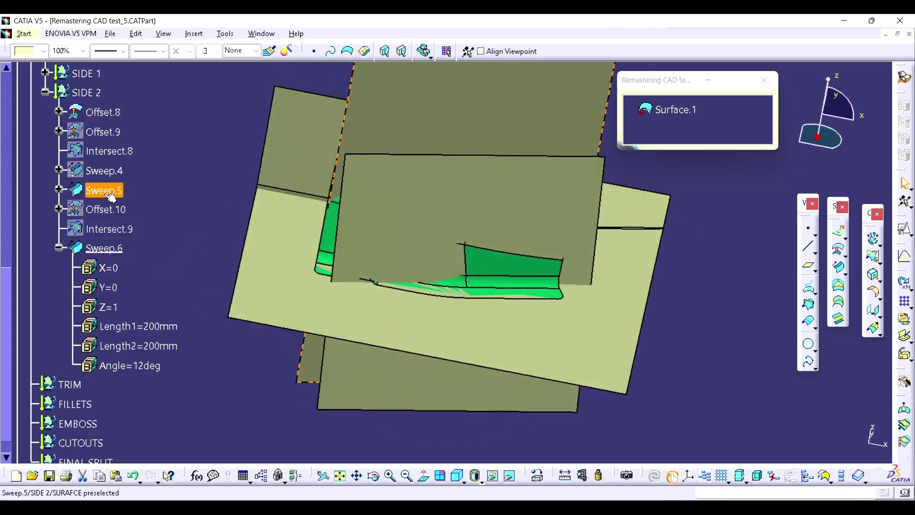
middle_click_drag(433, 312, 453, 295)
key("space")
left_click(119, 170)
key("space")
Step: Trim the two drafted side walls Sweep.4 and Sweep.6 against each other
left_click(873, 255)
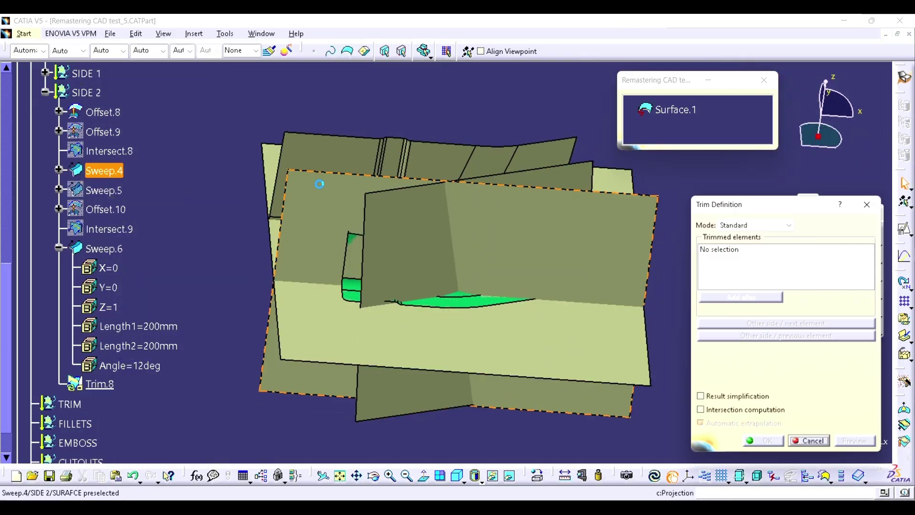
left_click(561, 181)
left_click(562, 181)
left_click(763, 443)
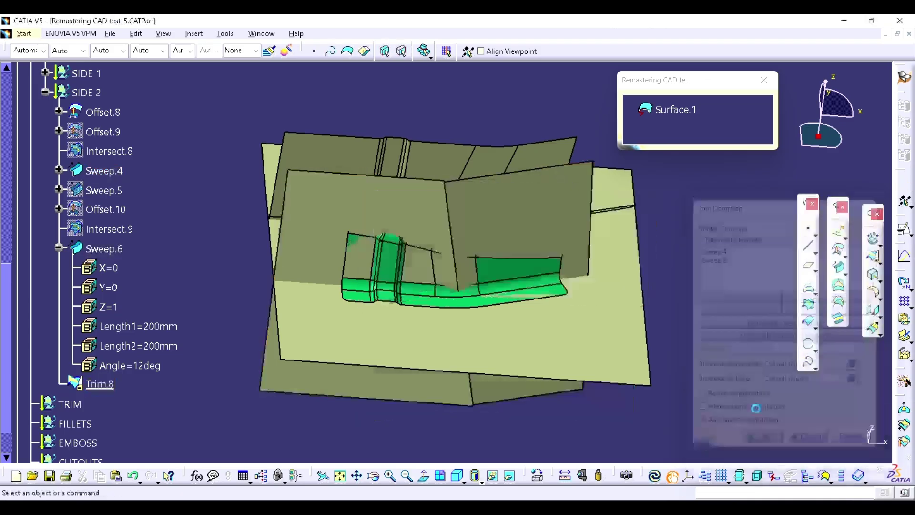
Step: Trim the joined side walls with the flat base surface Offset.8
left_click(874, 260)
left_click(508, 210)
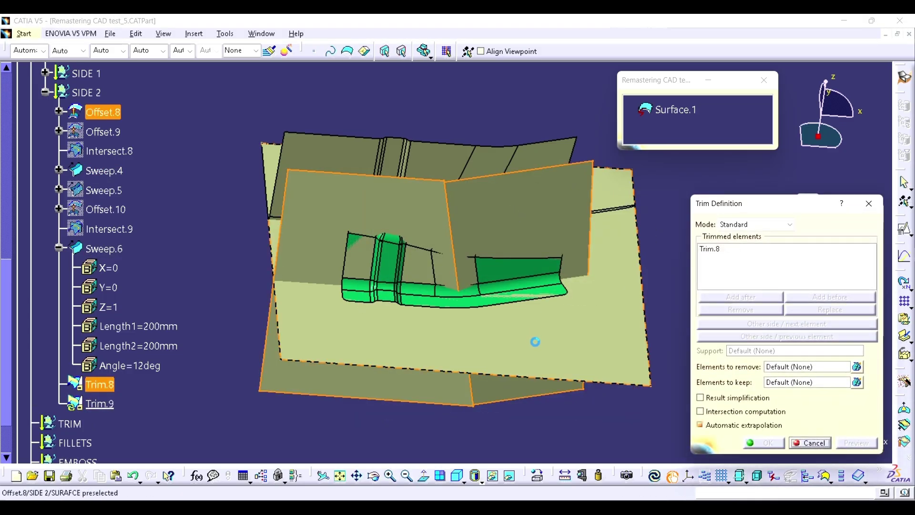
left_click(533, 341)
left_click(764, 443)
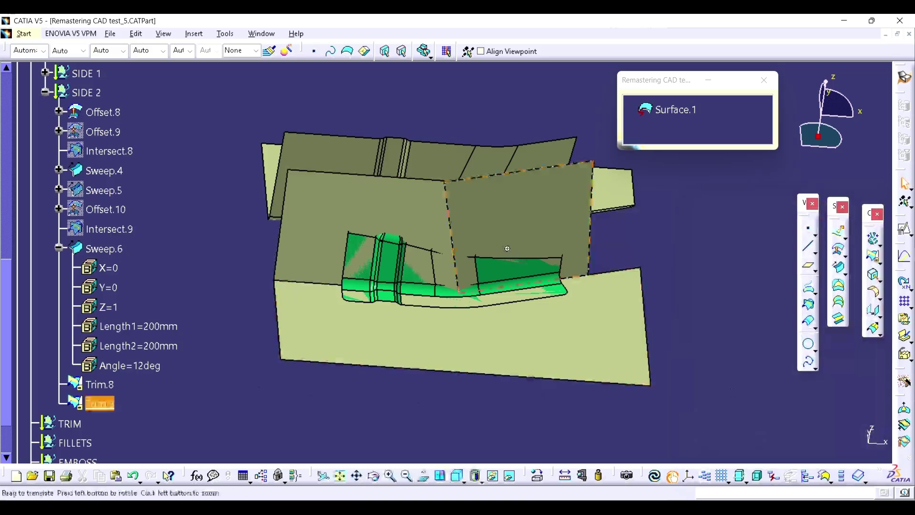
Step: Measure the reference bracket's radii at the curved wall transition and at the bend between wall and bottom flange
mouse_move(481, 250)
middle_mouse_down()
mouse_move(397, 286)
mouse_move(377, 282)
mouse_move(431, 290)
mouse_move(473, 264)
middle_mouse_up()
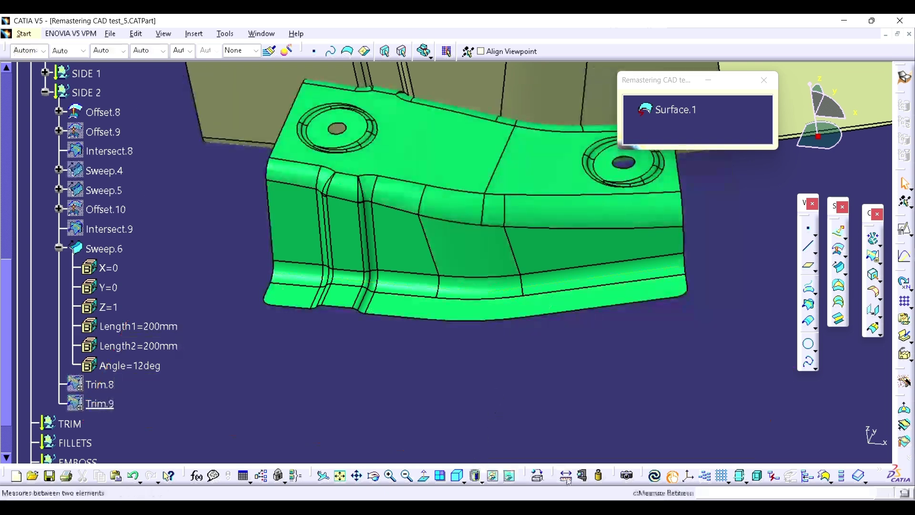
left_click(582, 475)
left_click(449, 251)
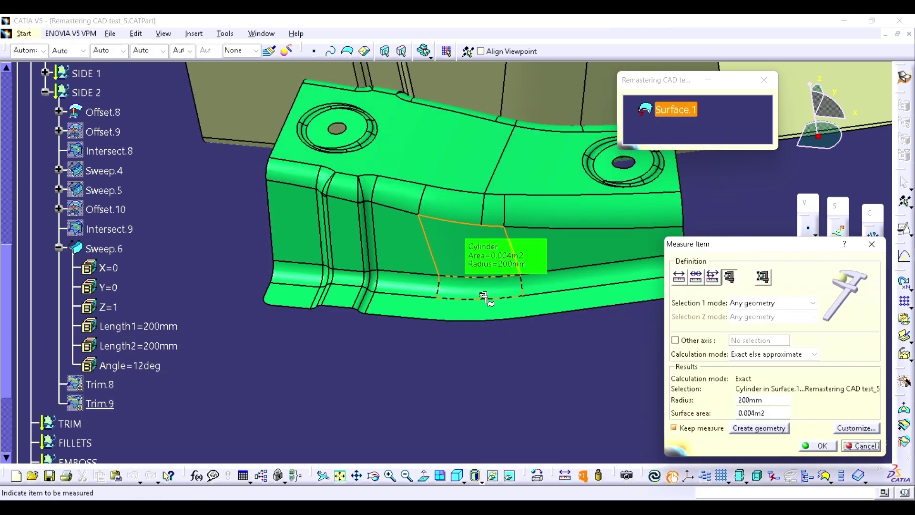
left_click(438, 287)
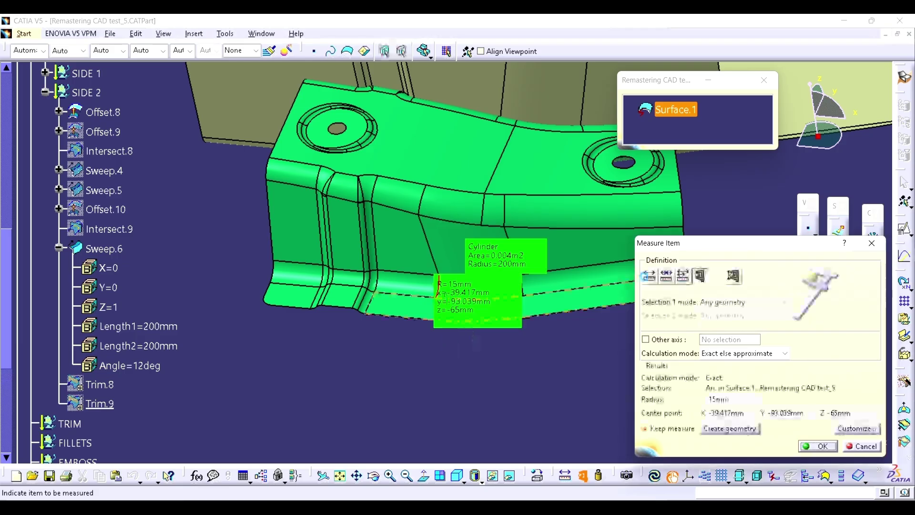
left_click(872, 243)
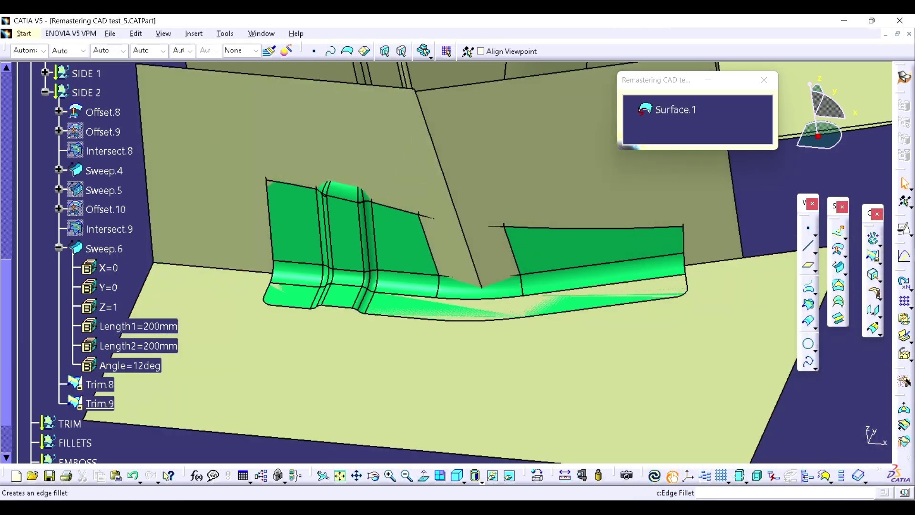
Step: Apply a 200 mm edge fillet to the corner edge between the two trimmed side walls
left_click(880, 298)
left_click(814, 305)
left_click(459, 225)
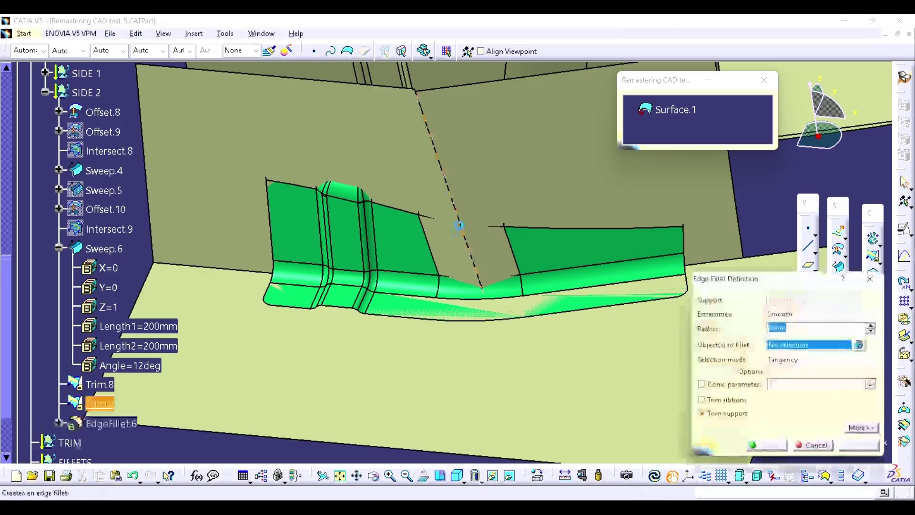
type("20mm")
key("Return")
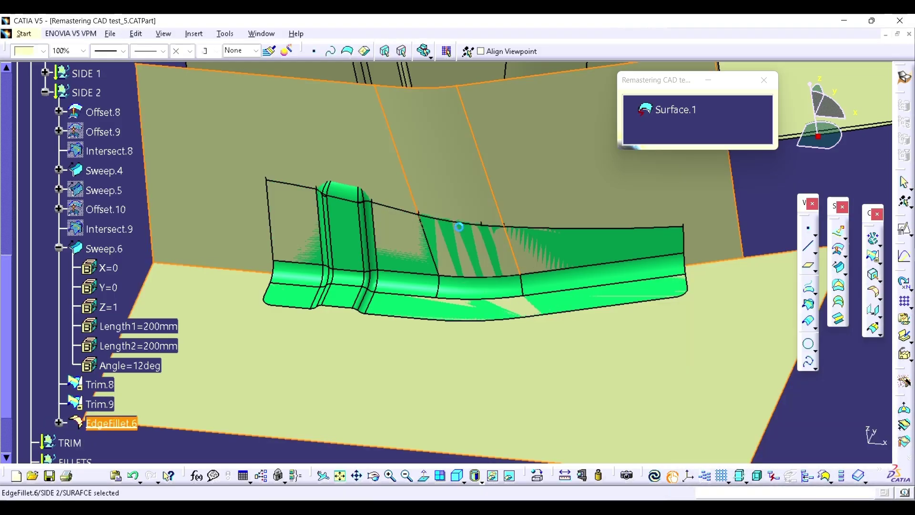
Step: Apply a 15 mm edge fillet along the tangent edge between the side walls and the base surface
left_click(879, 298)
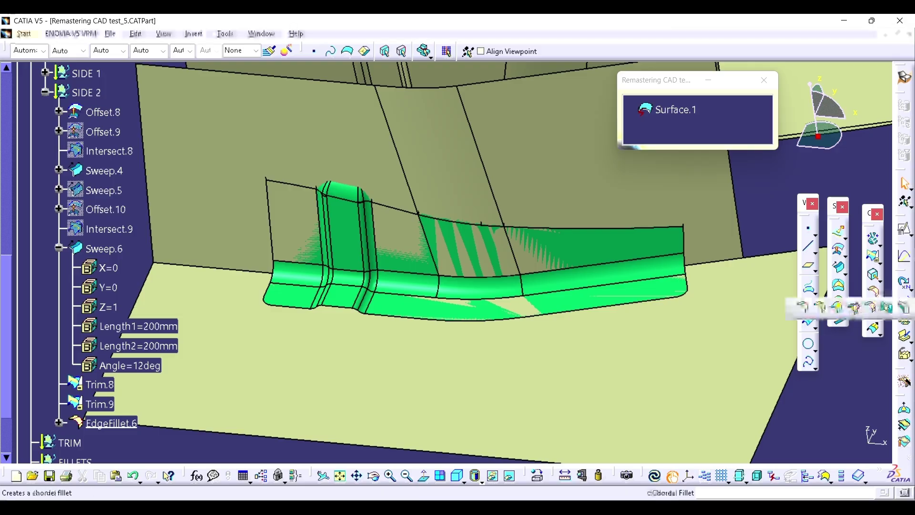
left_click(815, 305)
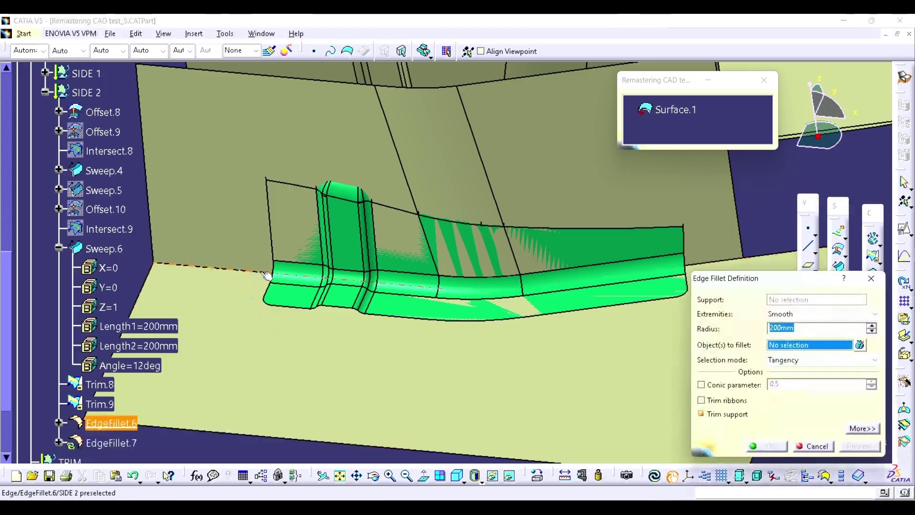
left_click(260, 273)
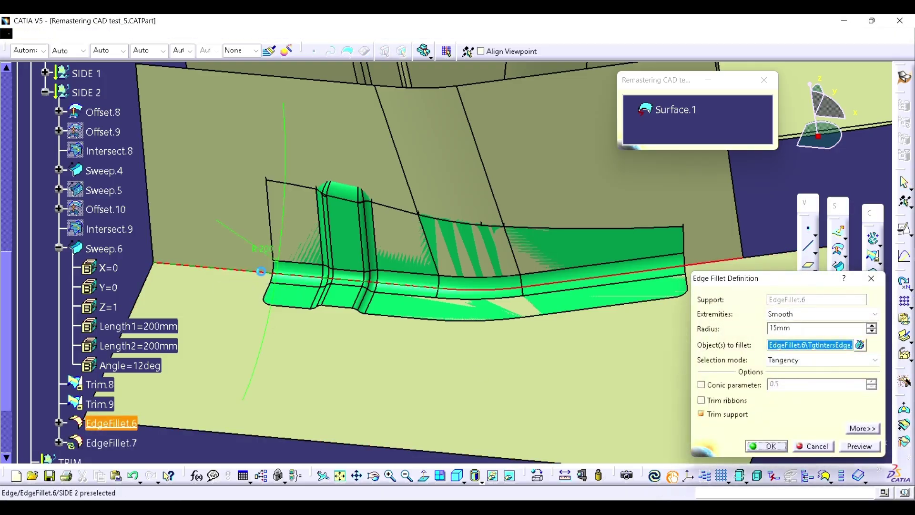
middle_click_drag(457, 282, 716, 377, "ctrl")
left_click(716, 377)
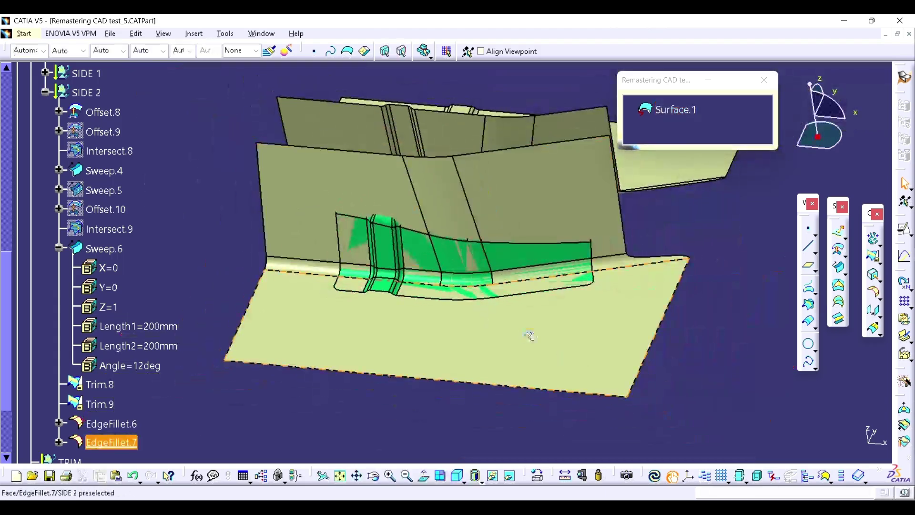
middle_click_drag(530, 336, 499, 270)
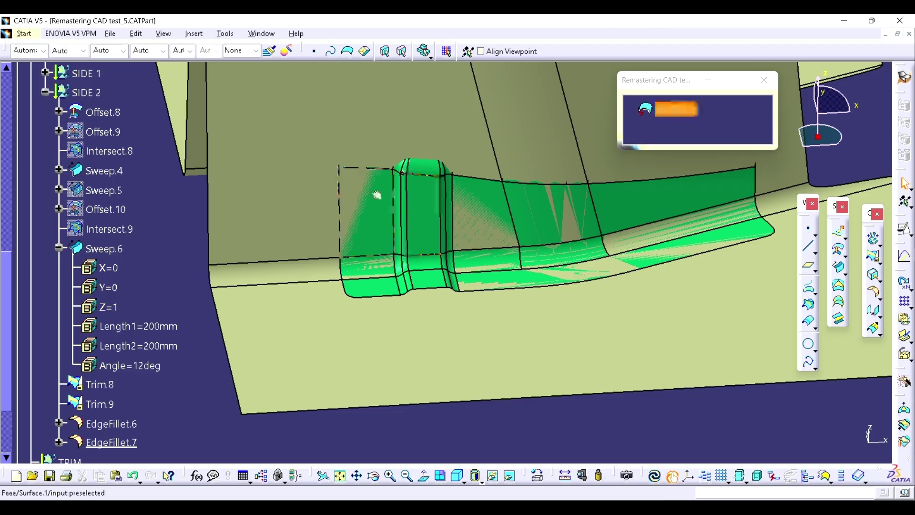
Step: Make the base surface Offset.8 the in-work object and create a 5 mm offset surface from it
middle_click_drag(416, 202, 362, 228)
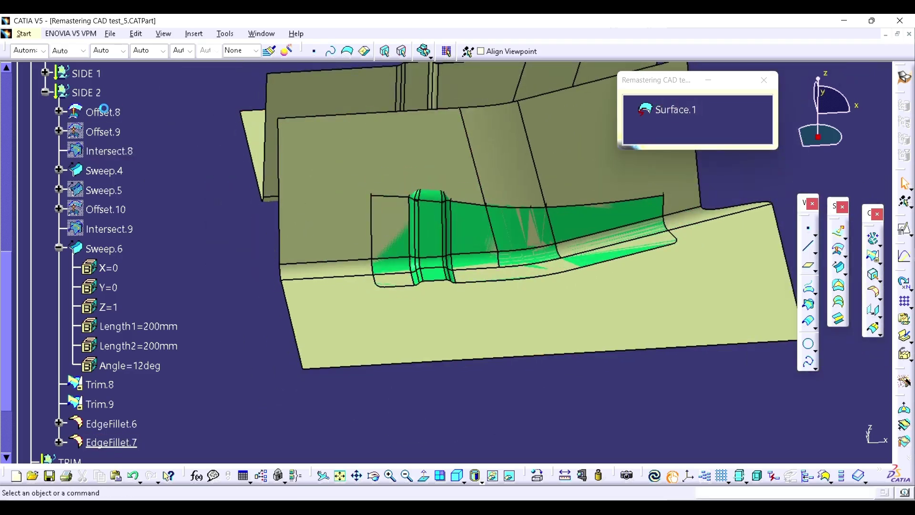
left_click(103, 111)
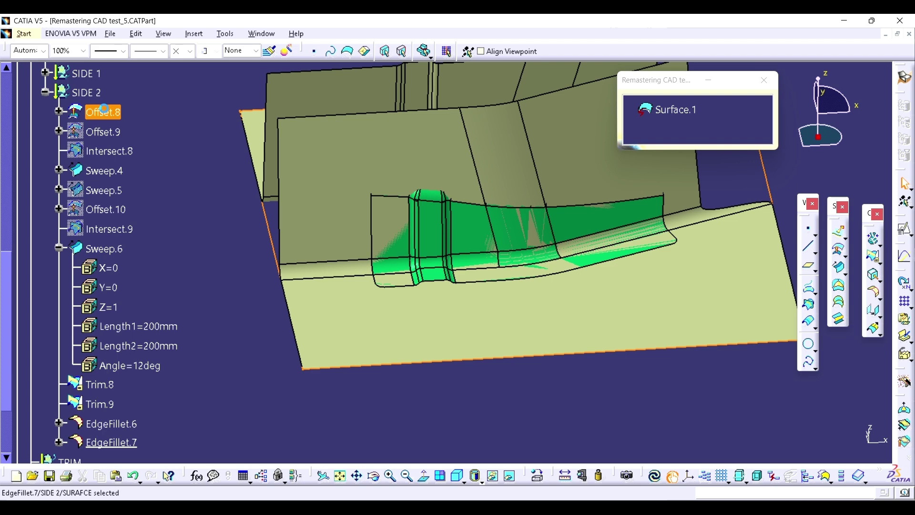
left_click(838, 249)
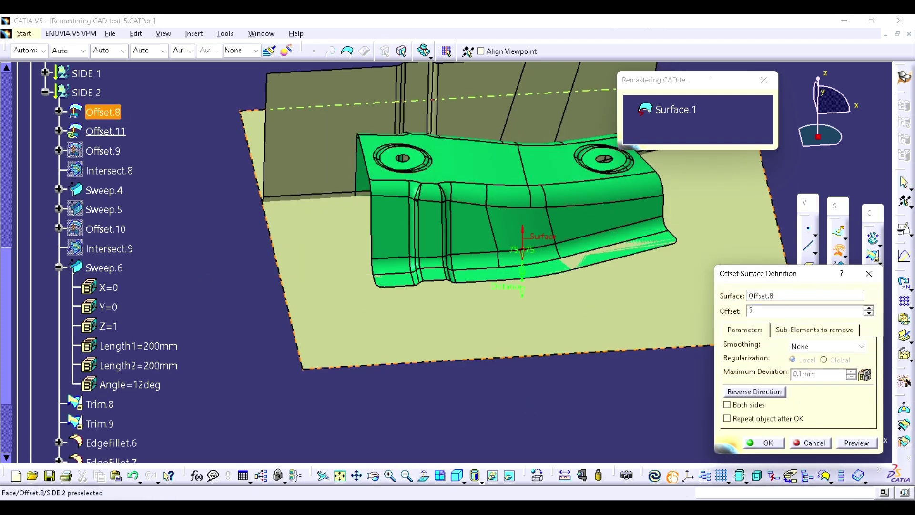
left_click(857, 443)
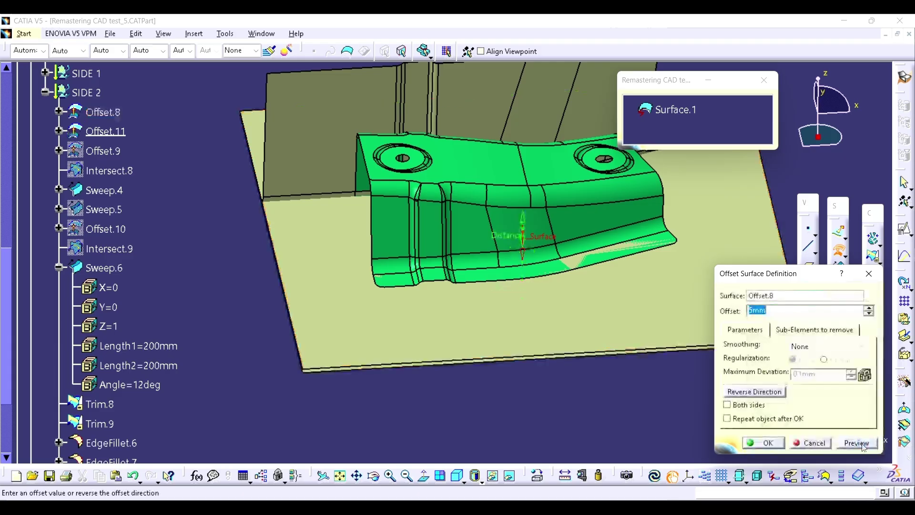
left_click(764, 442)
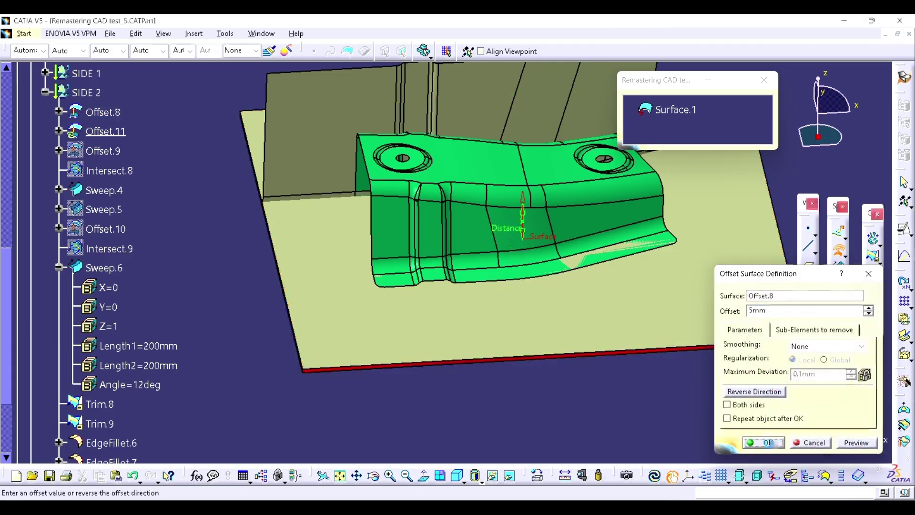
Step: Make the drafted wall Sweep.4 the in-work object and create a 5 mm offset surface from it
scroll(147, 276, "down", 2)
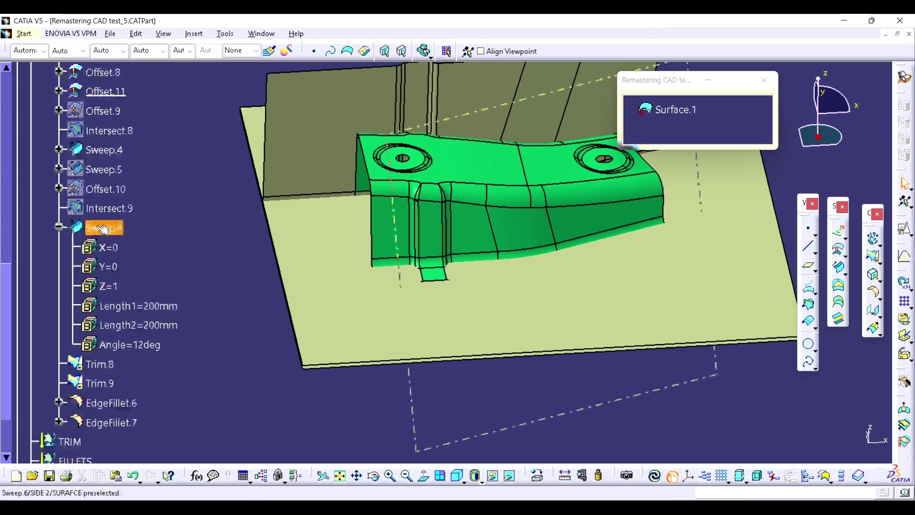
right_click(111, 154)
left_click(143, 191)
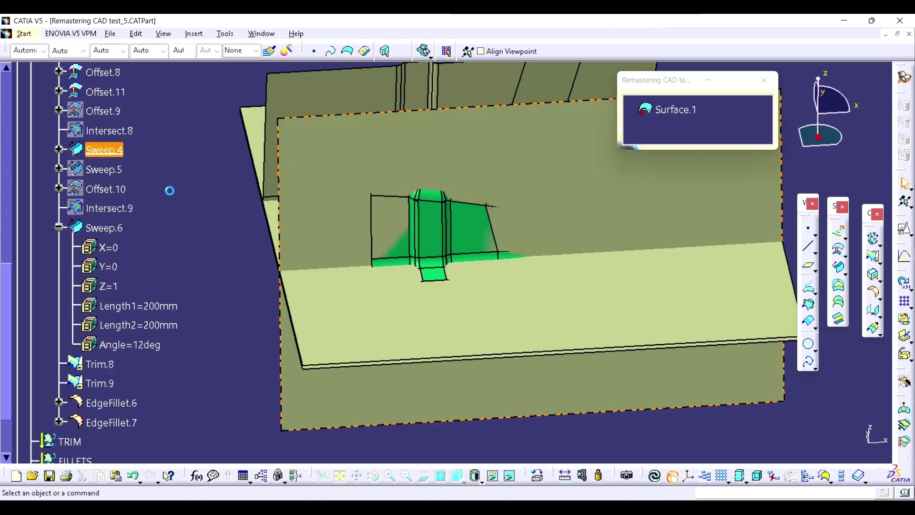
left_click(808, 287)
left_click(838, 253)
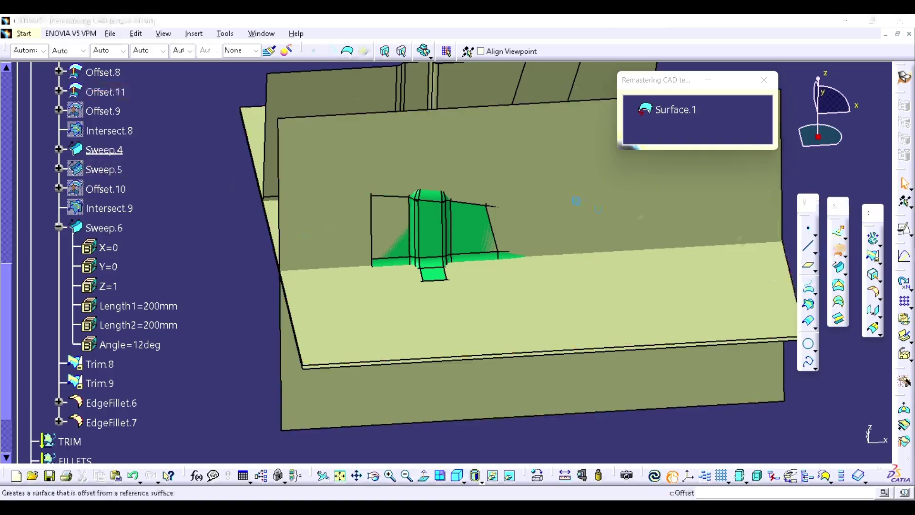
left_click(527, 260)
middle_click_drag(527, 260, 479, 286)
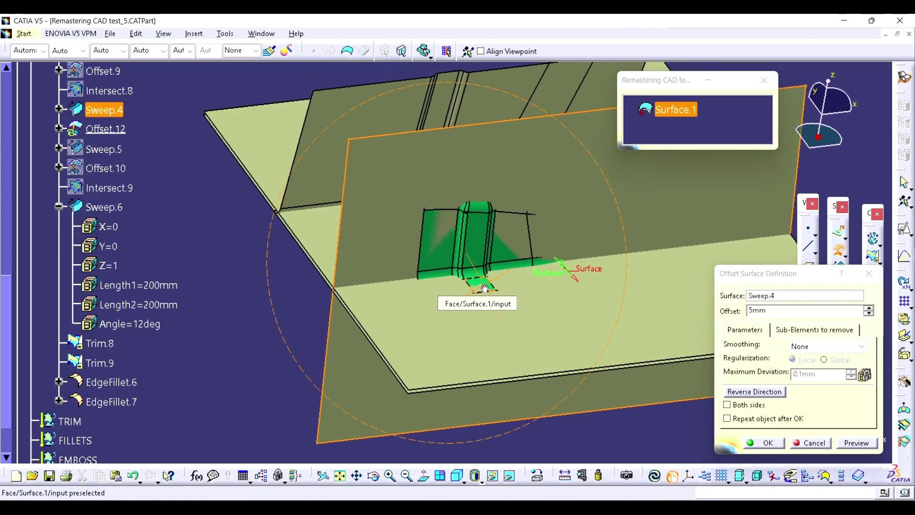
left_click(856, 444)
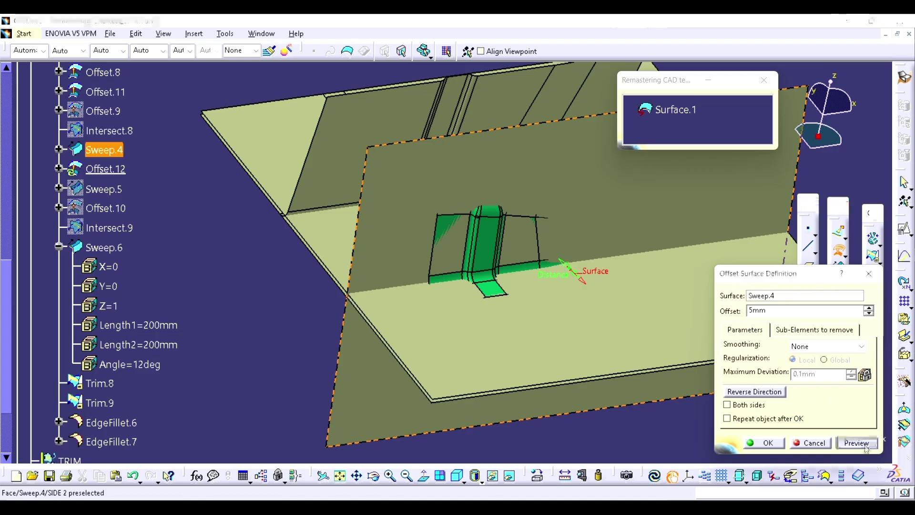
left_click(767, 447)
Step: Make EdgeFillet.7 the in-work object and trim the offset wall Offset.12 with the offset base Offset.11
scroll(98, 293, "down", 3)
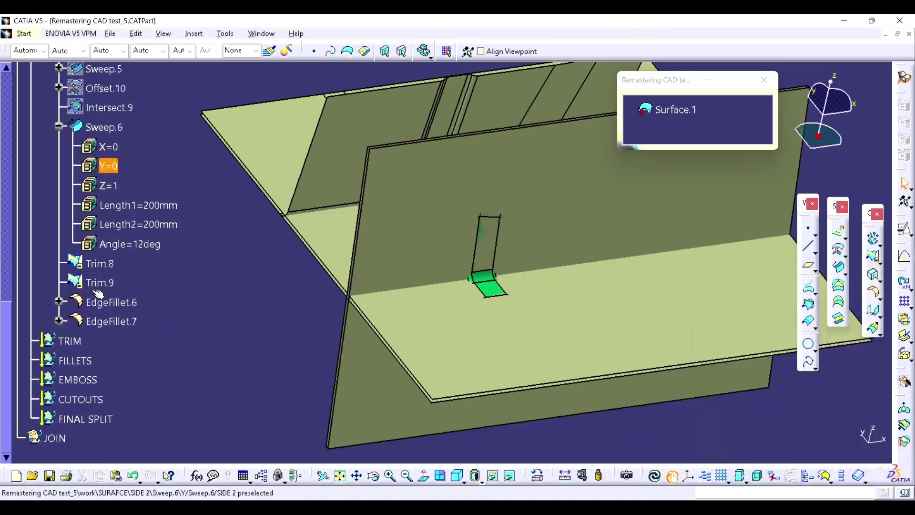
left_click(97, 320)
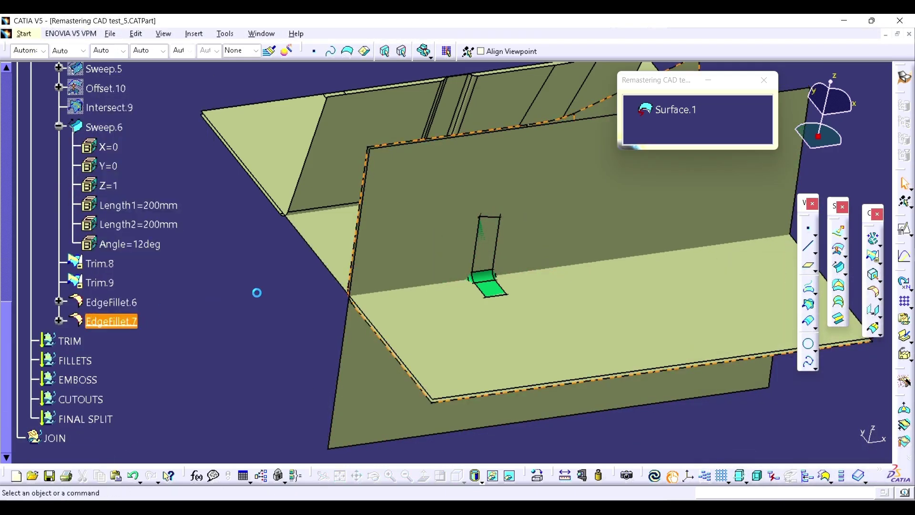
middle_click_drag(469, 247, 463, 247)
left_click(875, 258)
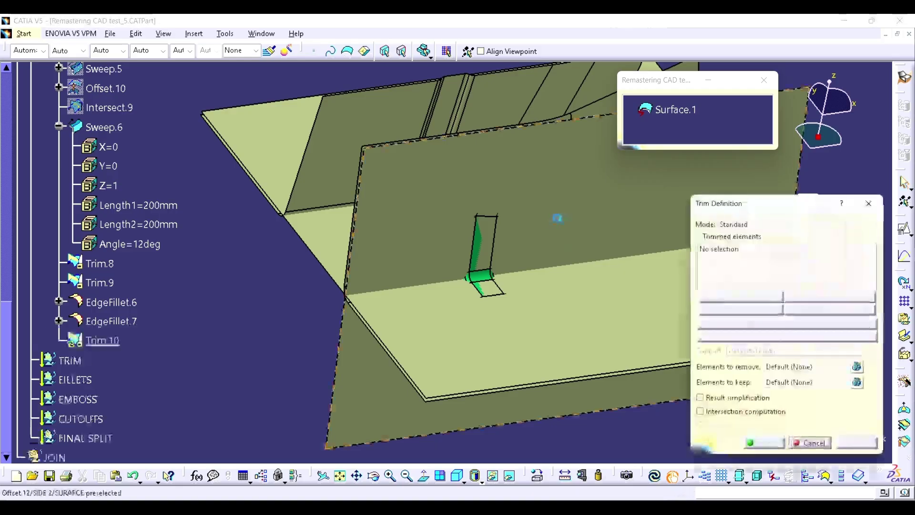
left_click(558, 217)
left_click(568, 302)
left_click(767, 447)
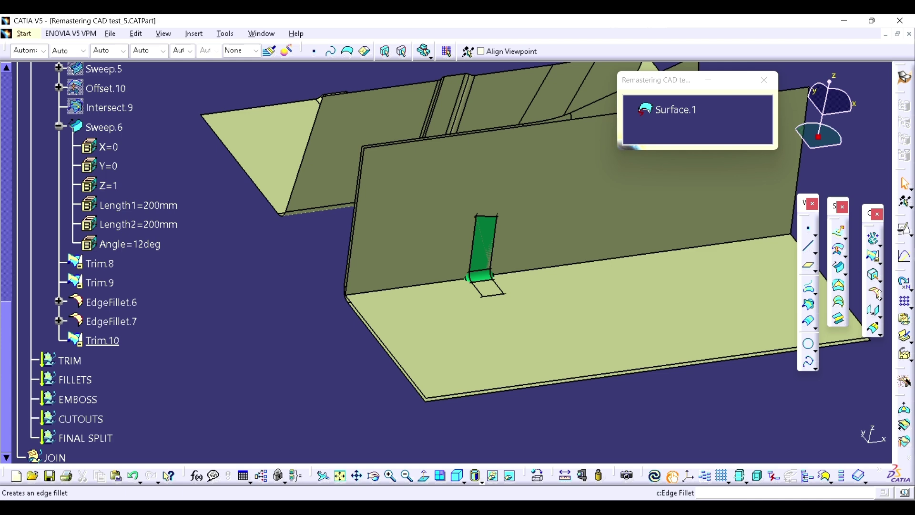
Step: Measure the reference bracket's bend radius between the recessed wall strip and its bottom flange
left_click(582, 475)
middle_click_drag(534, 310, 526, 205, "ctrl")
left_click(518, 306)
middle_click(533, 309)
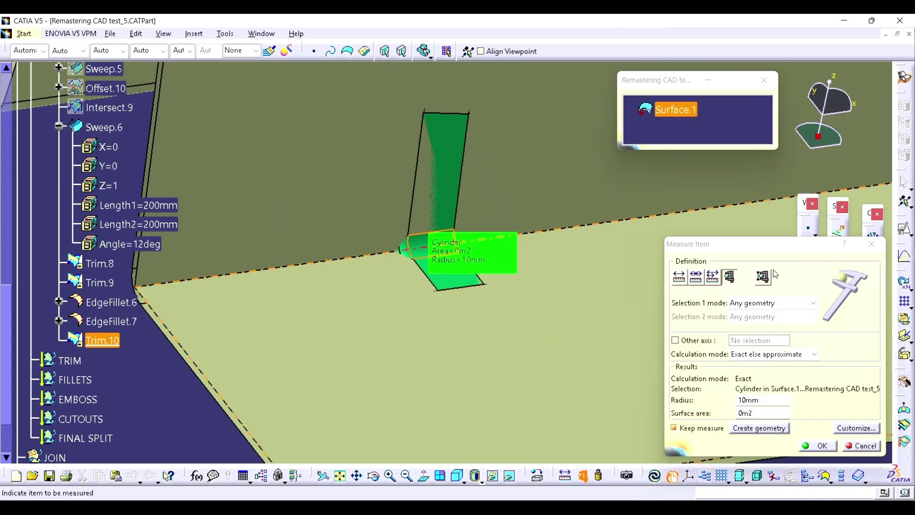
left_click(872, 244)
Step: Apply a 10 mm edge fillet to the intersection edge of the trimmed offset wall and base, Trim.10
middle_click_drag(607, 262, 691, 402, "ctrl")
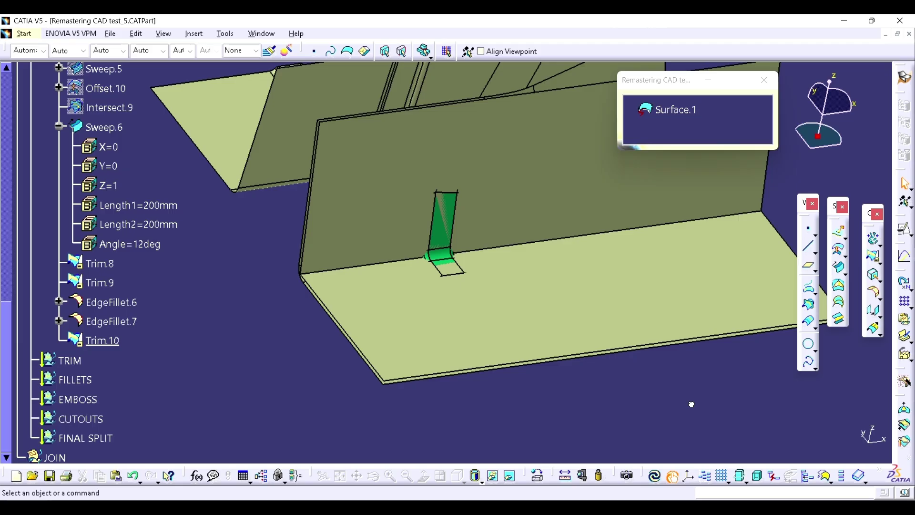
left_click(880, 297)
left_click(803, 307)
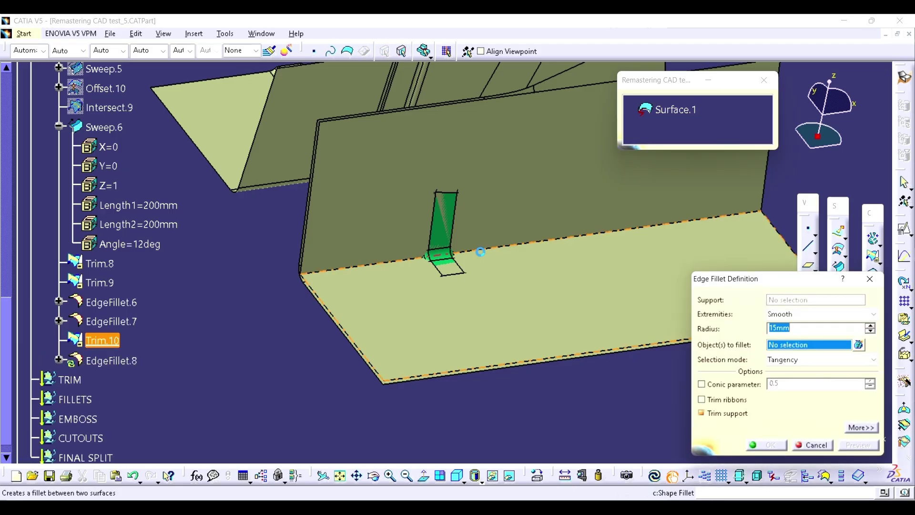
left_click(488, 251)
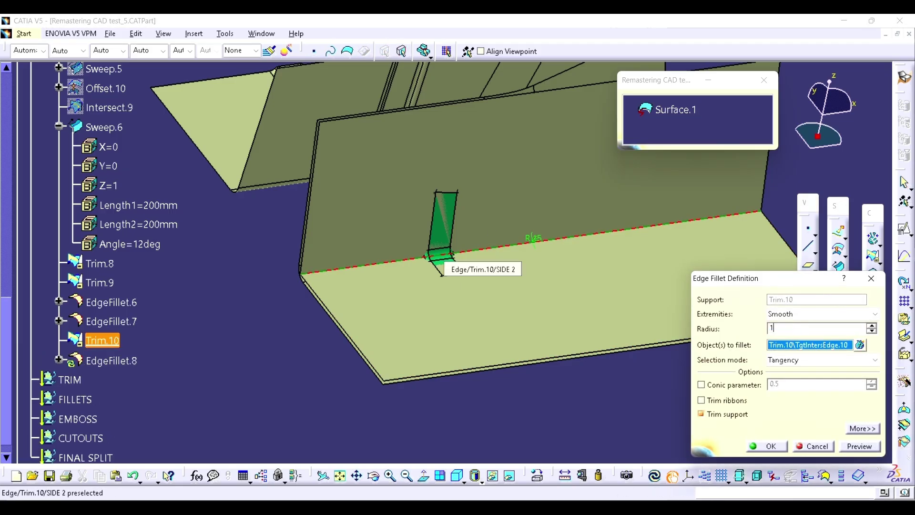
key("Return")
middle_click_drag(553, 255, 455, 276)
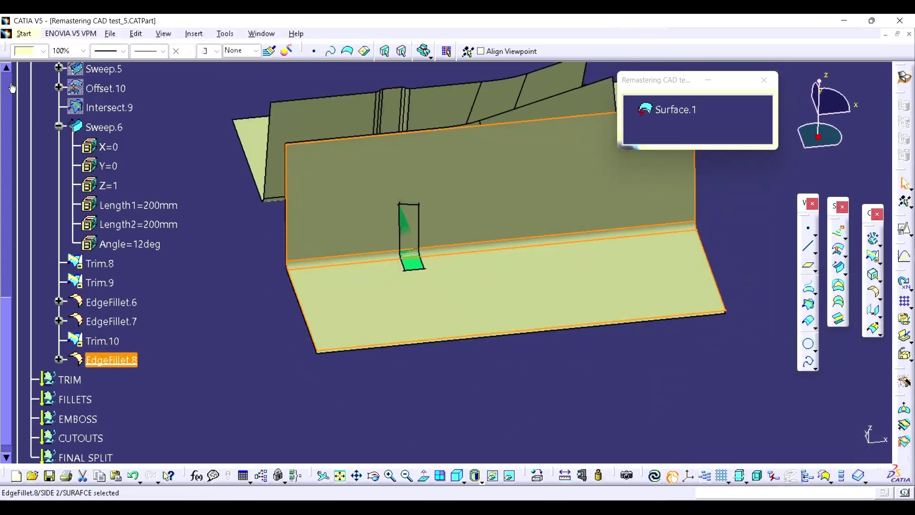
Step: Copy the recess side surfaces Offset.6 and Offset.7 from SIDE 1 and paste them after EdgeFillet.8 in SIDE 2
scroll(56, 165, "up", 5)
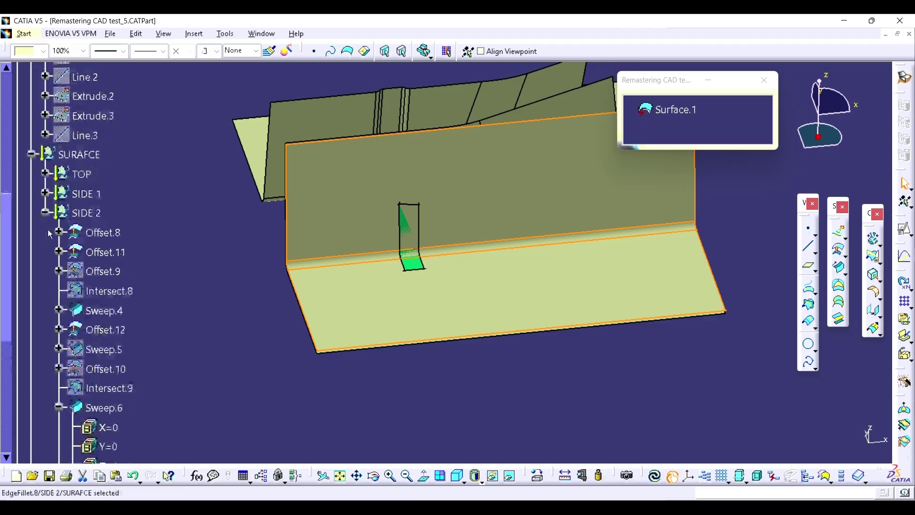
scroll(87, 191, "up", 3)
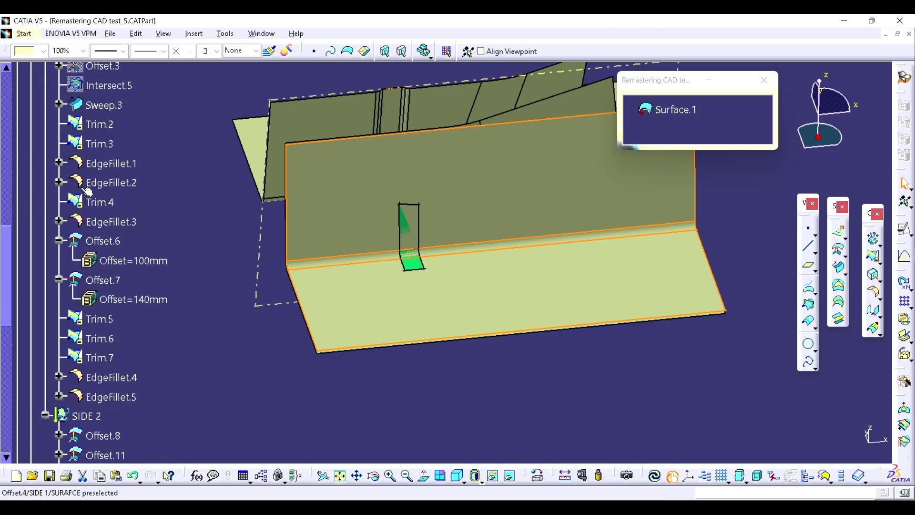
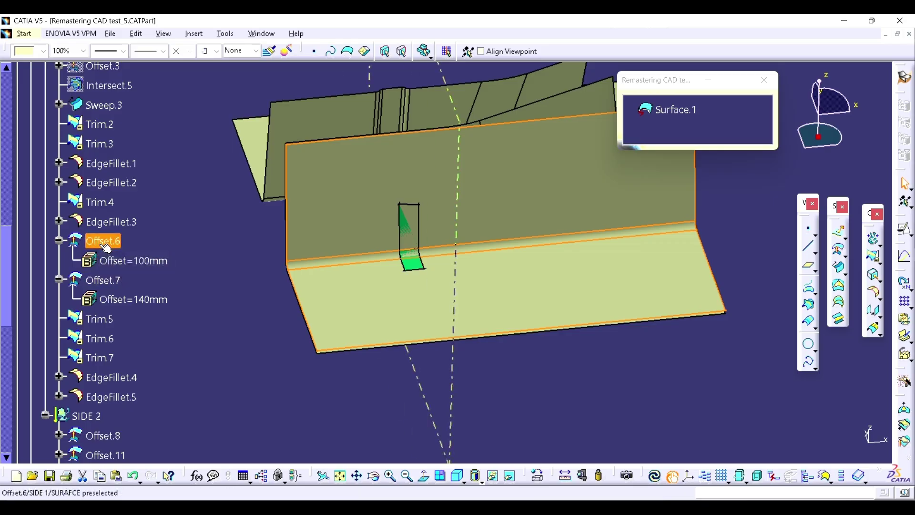
left_click(104, 246)
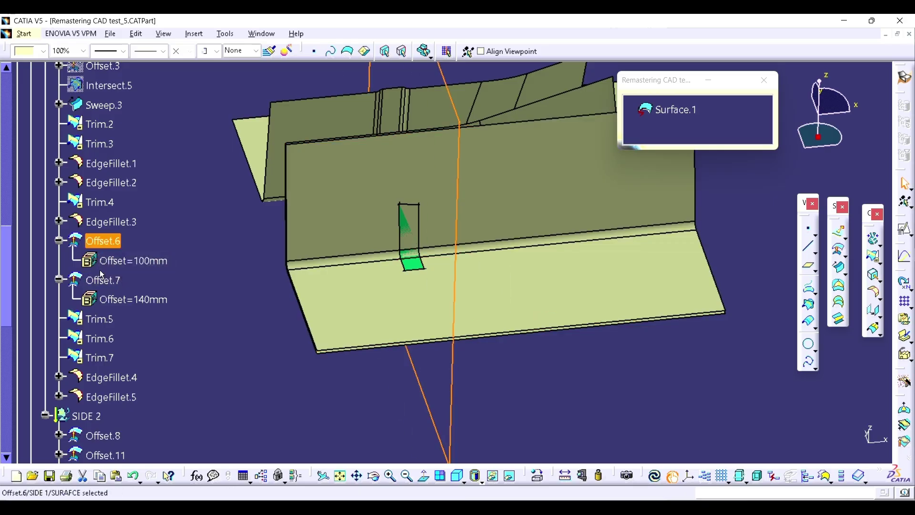
left_click(190, 257)
scroll(190, 253, "down", 8)
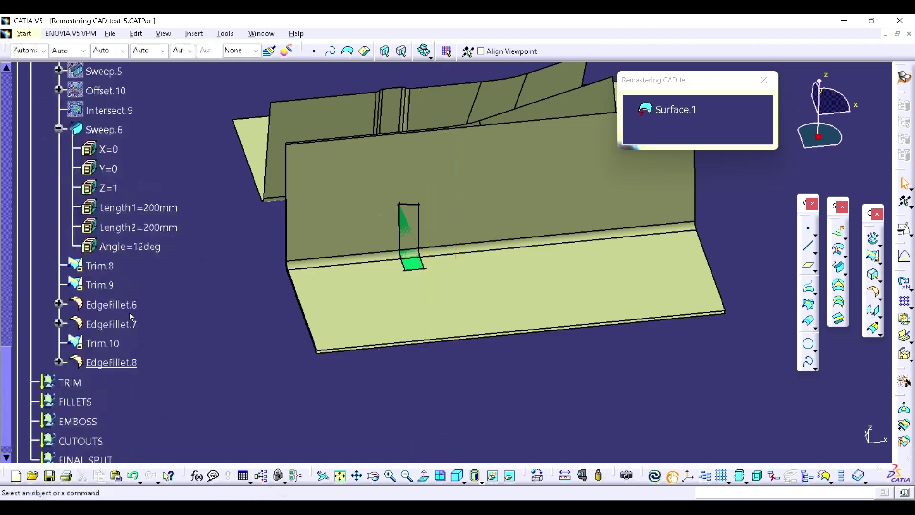
left_click(114, 366)
key("ctrl+v")
double_click(90, 416)
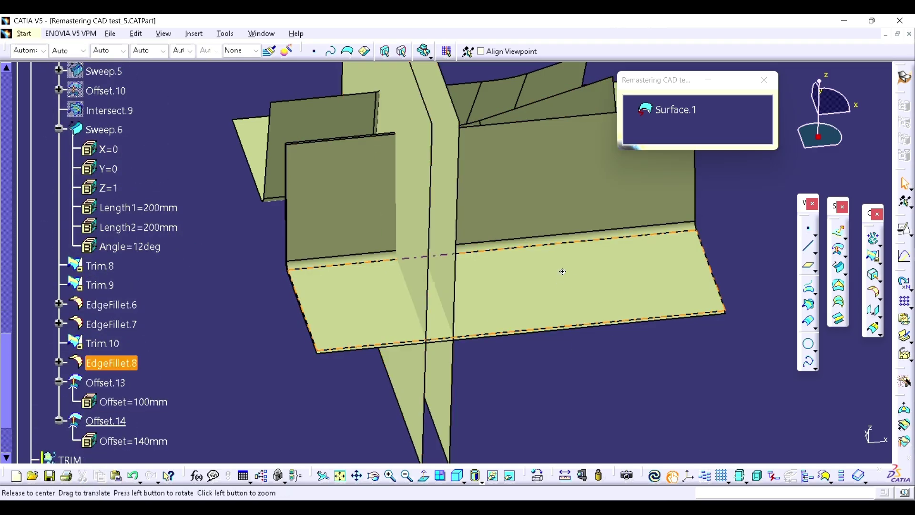
Step: Trim the filleted recess surface EdgeFillet.8 with the 140 mm offset Offset.14, switching the kept side of the previous element
middle_click_drag(562, 272, 452, 253)
left_click(873, 257)
left_click(503, 269)
left_click(431, 219)
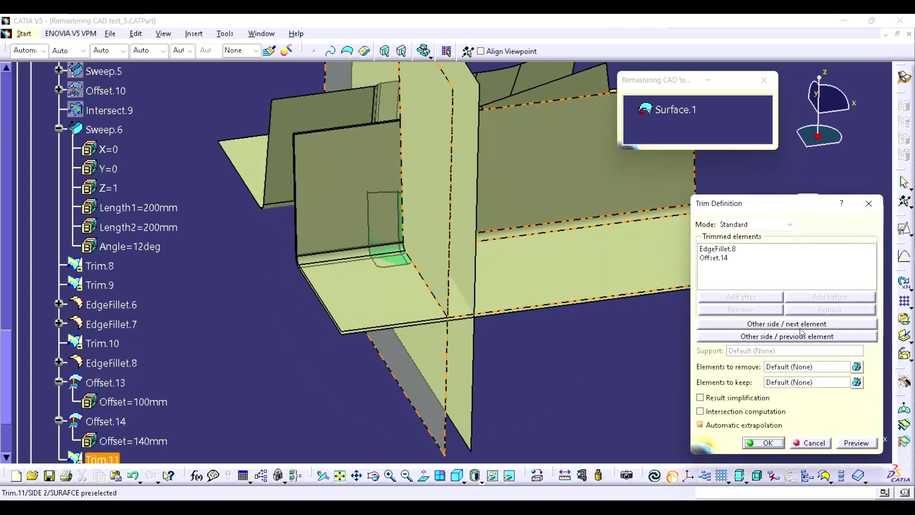
left_click(801, 336)
left_click(764, 443)
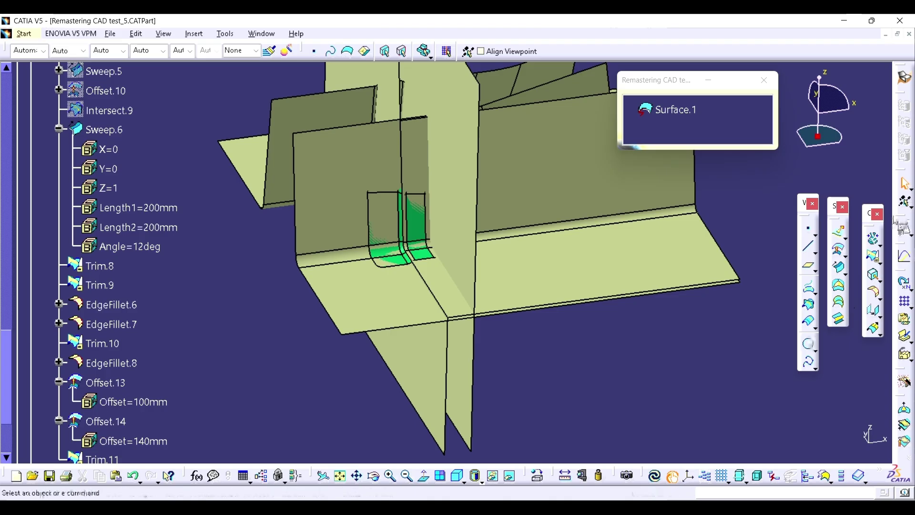
Step: Trim Trim.11 with the 100 mm offset Offset.13, switching the kept side of the previous element
left_click(852, 267)
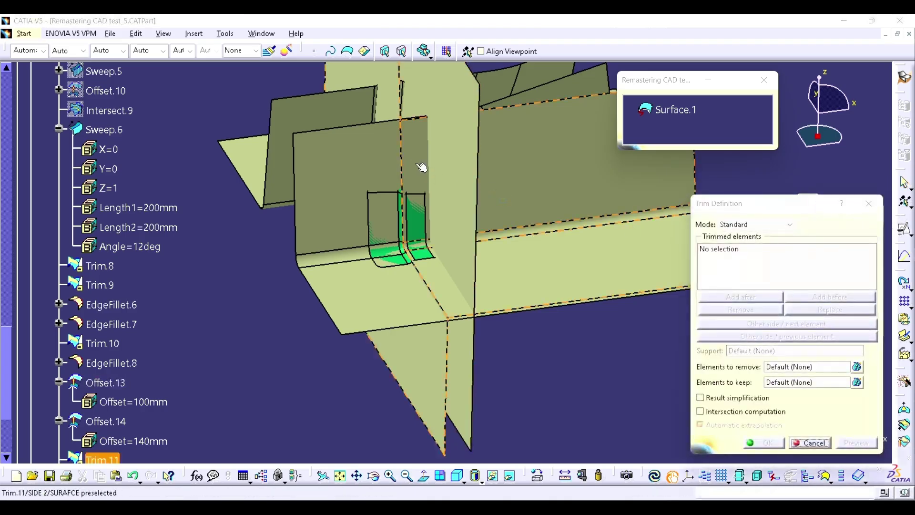
left_click(460, 154)
left_click(765, 336)
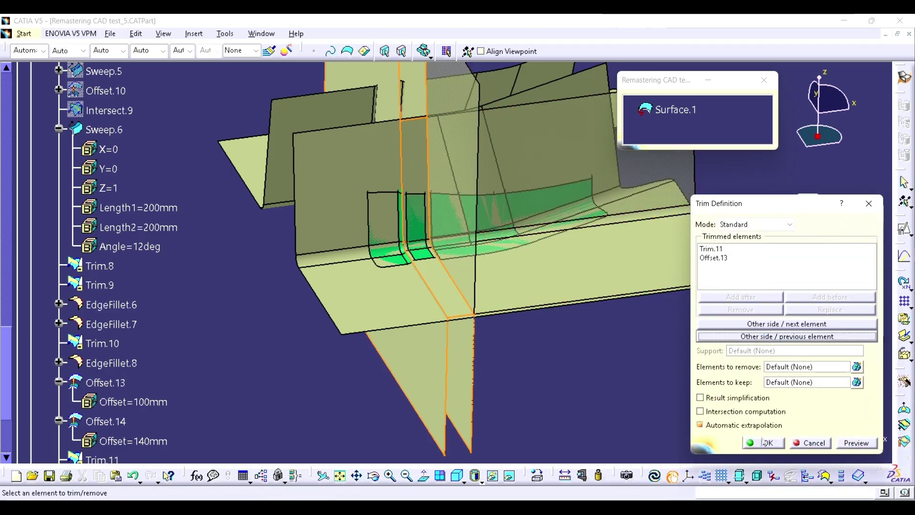
left_click(762, 442)
Step: Trim the main side surface EdgeFillet.7 with the recess surface Trim.12
middle_click_drag(422, 179, 476, 241)
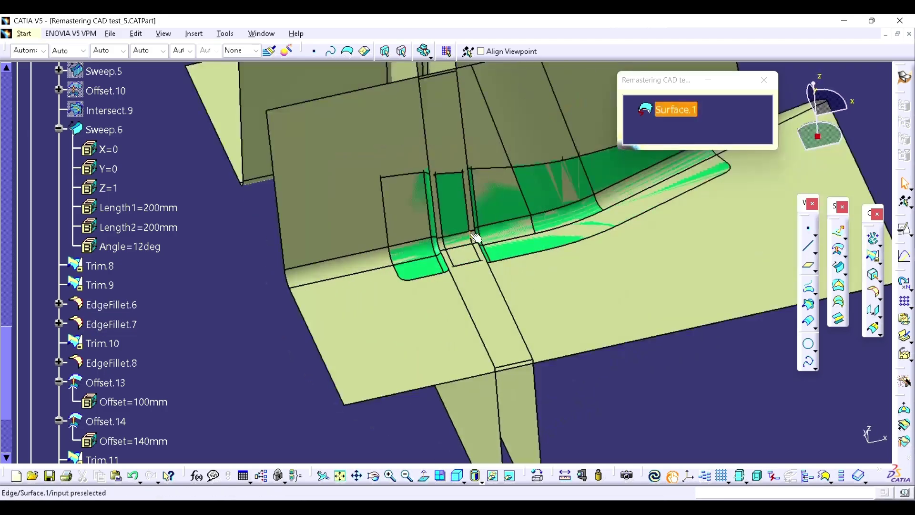
left_click(875, 261)
left_click(486, 300)
left_click(496, 292)
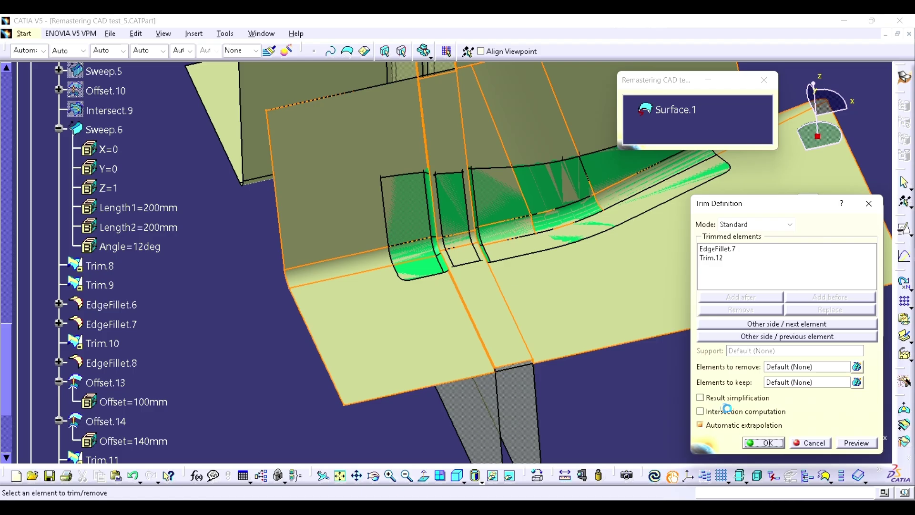
left_click(761, 443)
Step: Measure the small fillet faces along both edges of the recess strip on the reference Surface.1
middle_click_drag(425, 133, 507, 298)
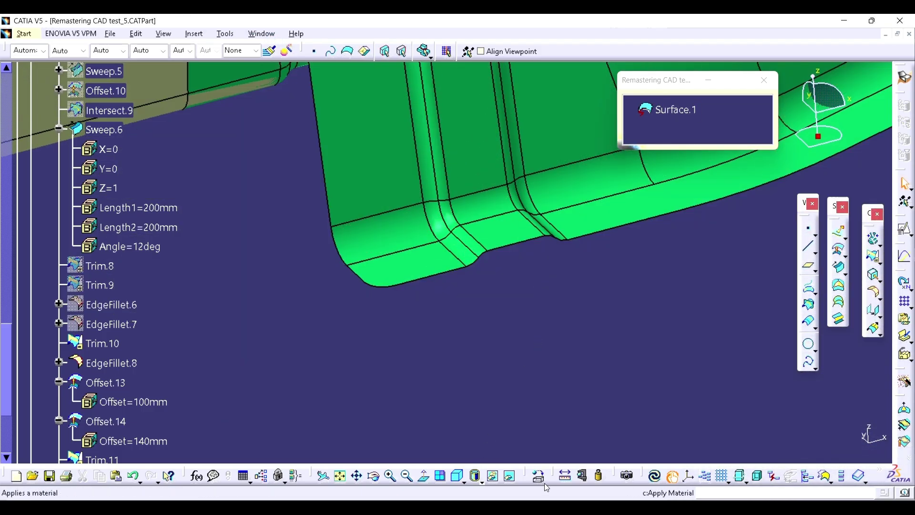
left_click(582, 475)
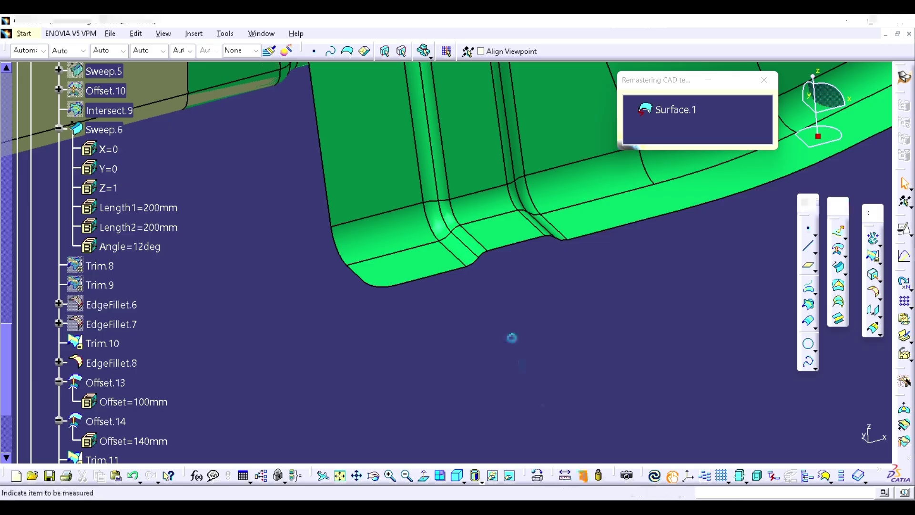
middle_click_drag(512, 338, 515, 271)
left_click(500, 220)
left_click(515, 272)
left_click(482, 295)
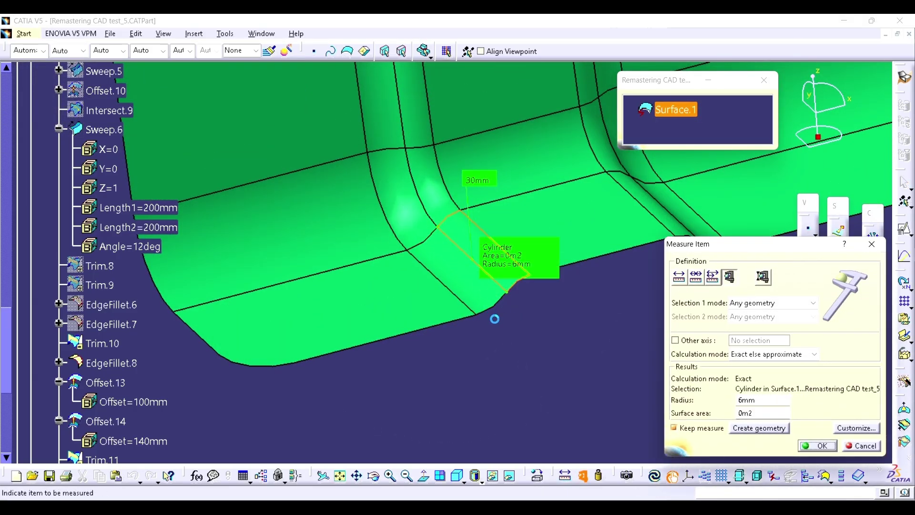
middle_click_drag(531, 310, 476, 333)
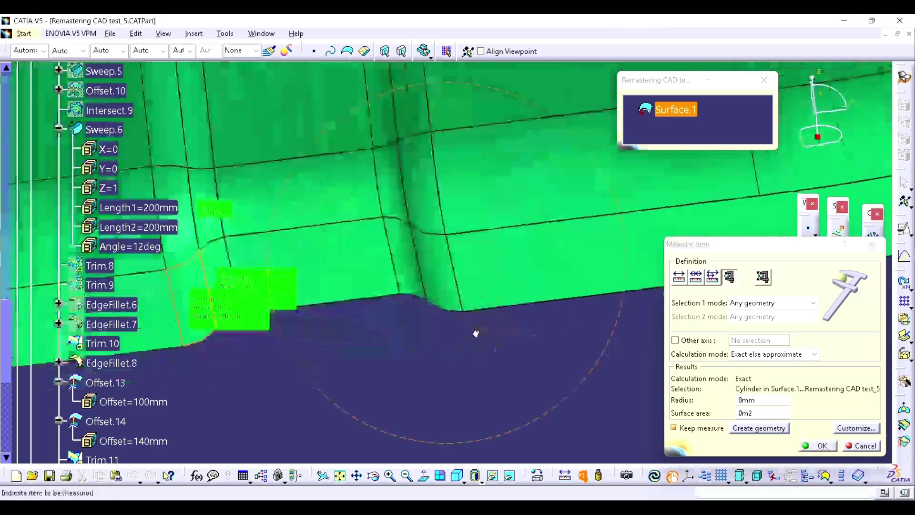
left_click(439, 281)
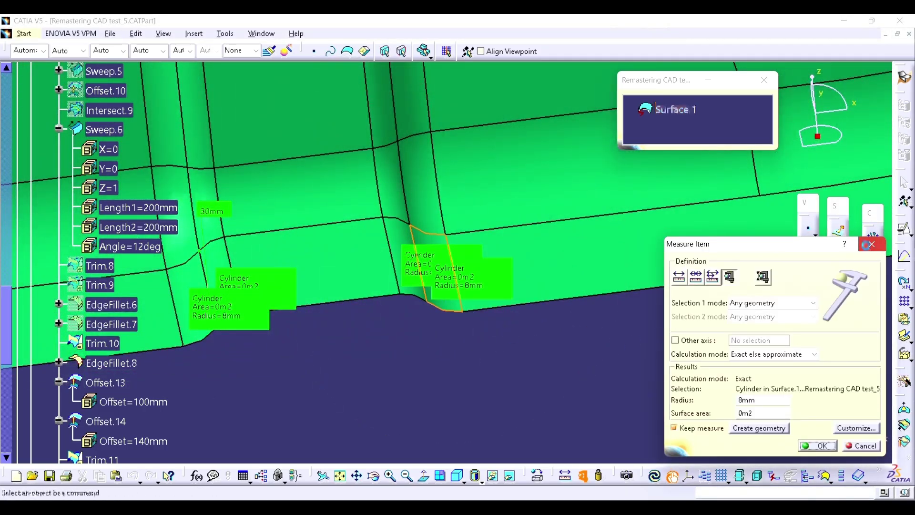
left_click(870, 244)
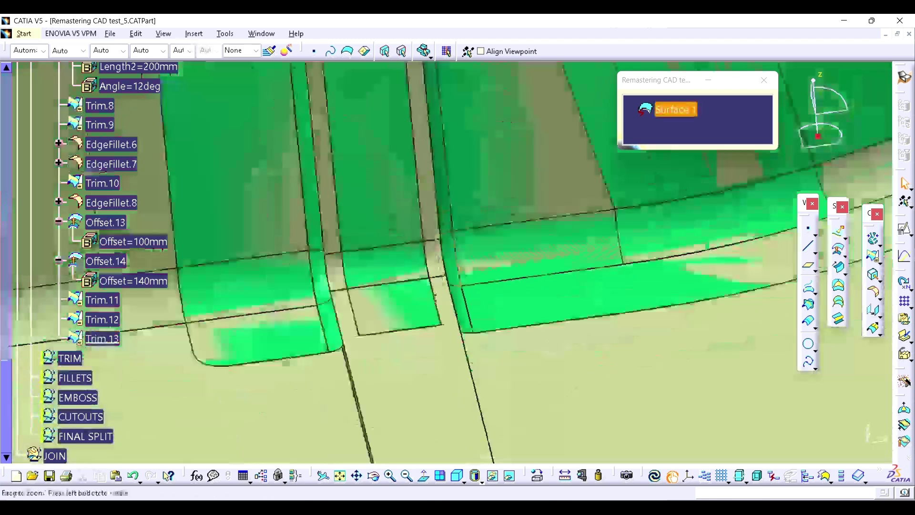
Step: Hide the reference Surface.1 so the trimmed SIDE 2 recess can be worked on alone
middle_click_drag(435, 299, 469, 267)
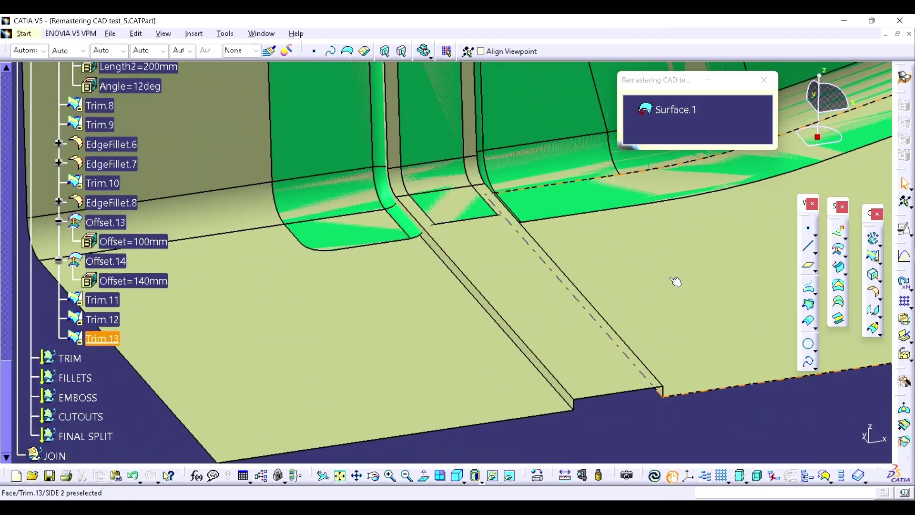
left_click(681, 110)
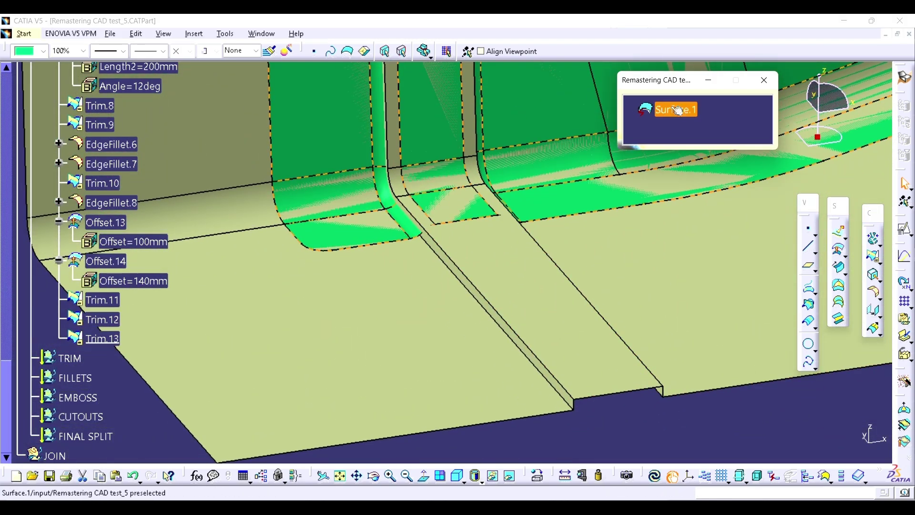
key("space")
Step: Start an edge fillet on the two inner edges of the recess strip in Trim.13 with a 6 mm radius
middle_click_drag(559, 296, 589, 390)
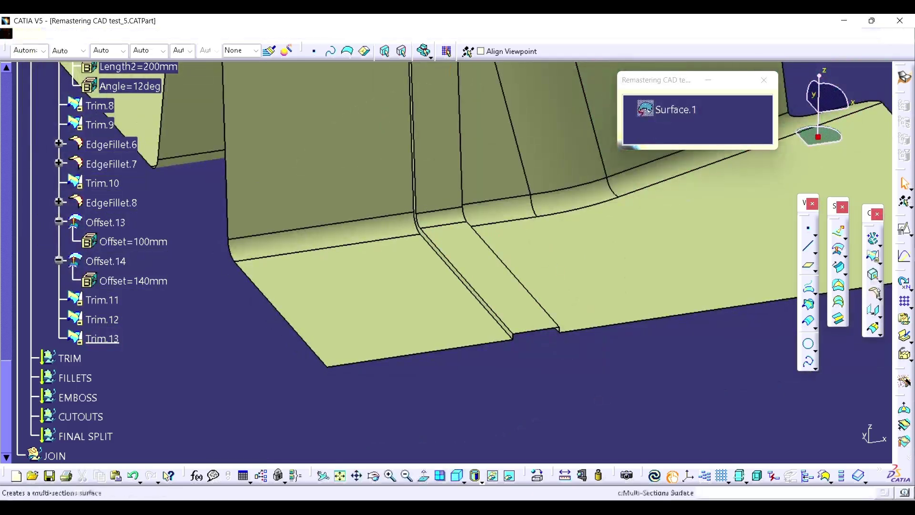
left_click(874, 292)
left_click(821, 309)
left_click(468, 282)
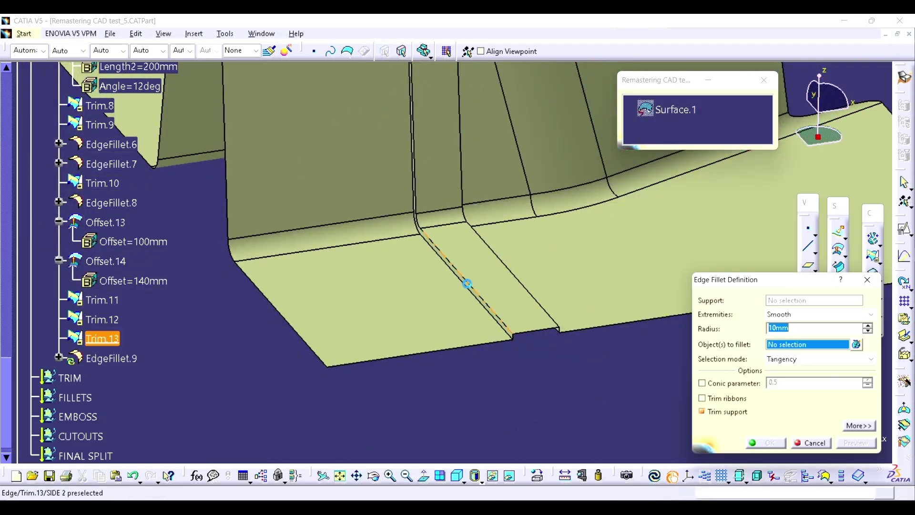
left_click(504, 261)
middle_click_drag(543, 310, 462, 332)
left_click_drag(793, 328, 748, 327)
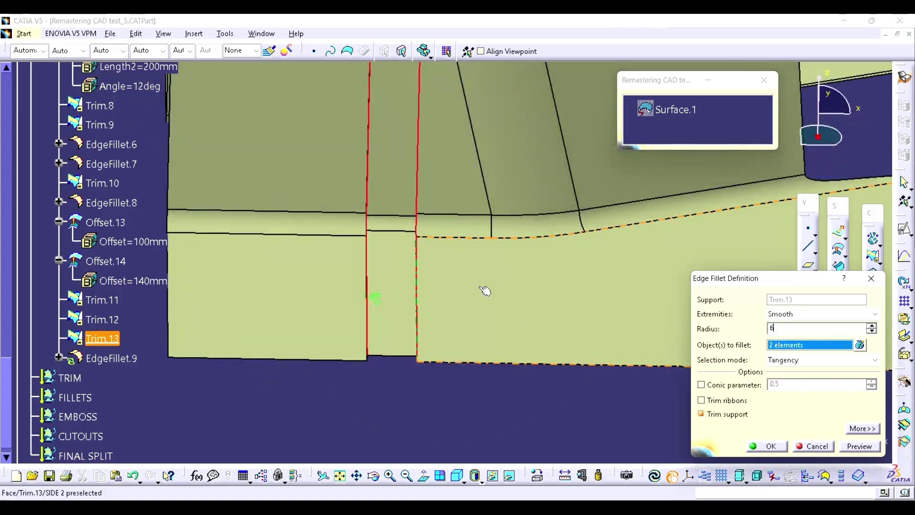
type("6")
Step: Set the two neighbouring outer recess edges as edges to keep and create the fillet
middle_click_drag(368, 303, 257, 253)
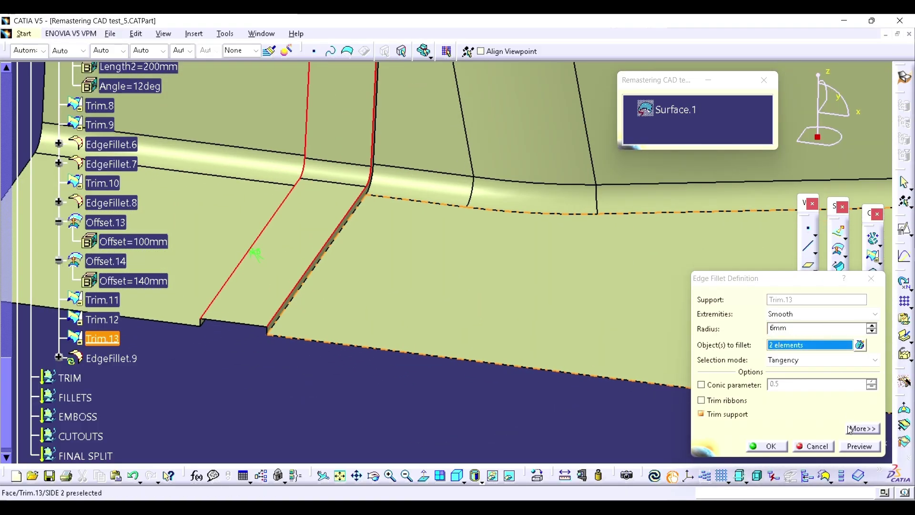
left_click(863, 428)
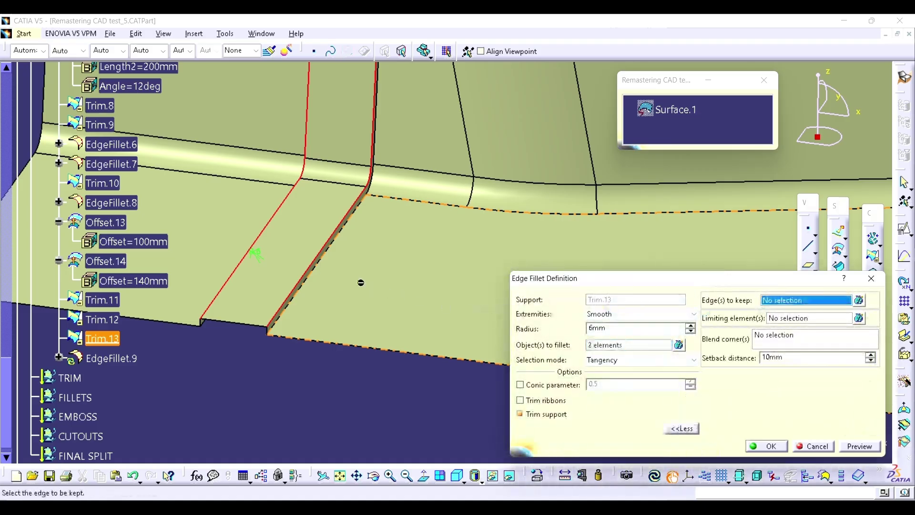
left_click(333, 251)
middle_click_drag(334, 251, 550, 243)
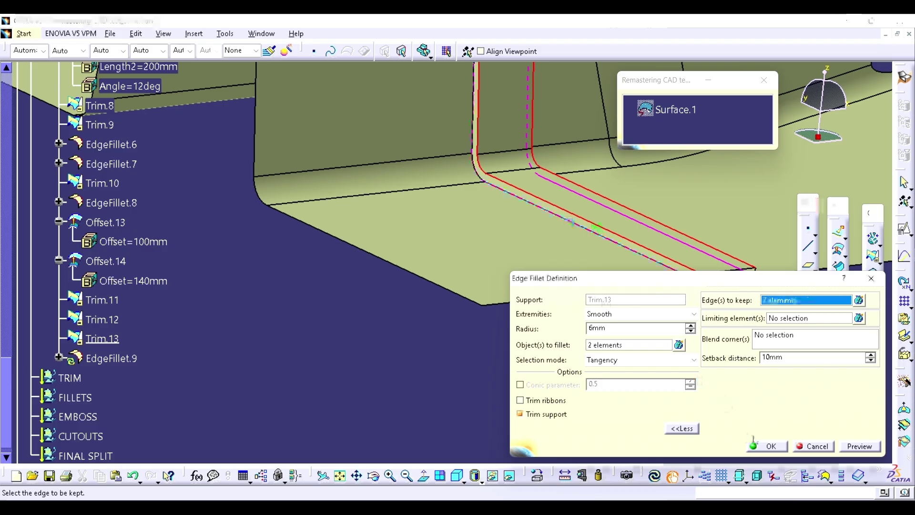
left_click(766, 446)
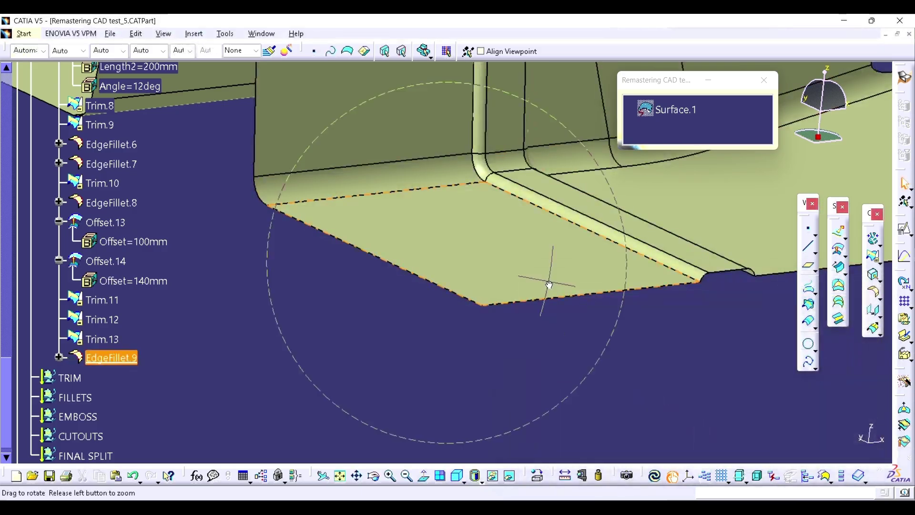
Step: Fillet the two outer edges of the recess strip on EdgeFillet.9
middle_click_drag(548, 284, 495, 381)
left_click(878, 296)
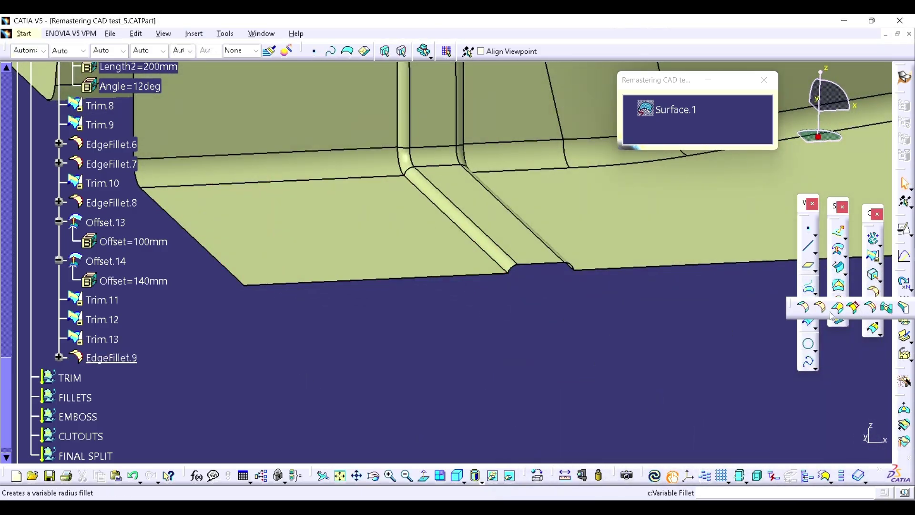
left_click(823, 311)
left_click(466, 232)
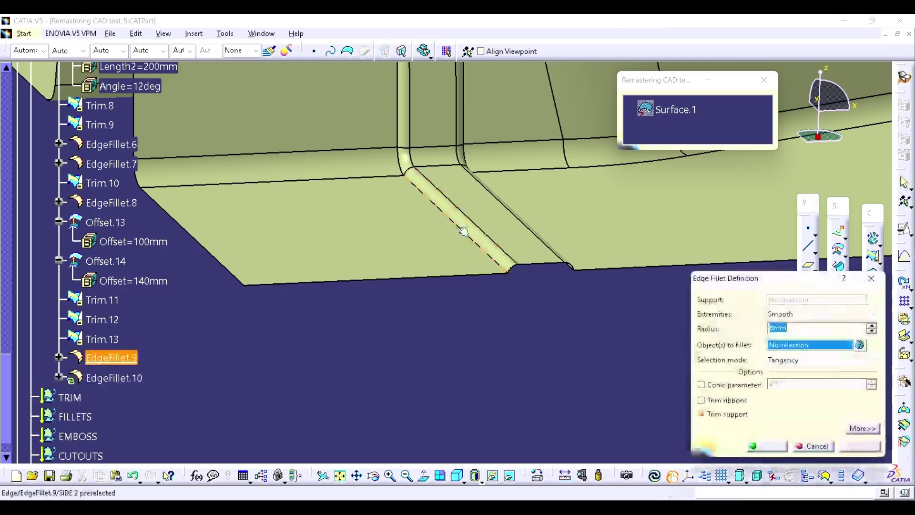
middle_click_drag(503, 227, 363, 237)
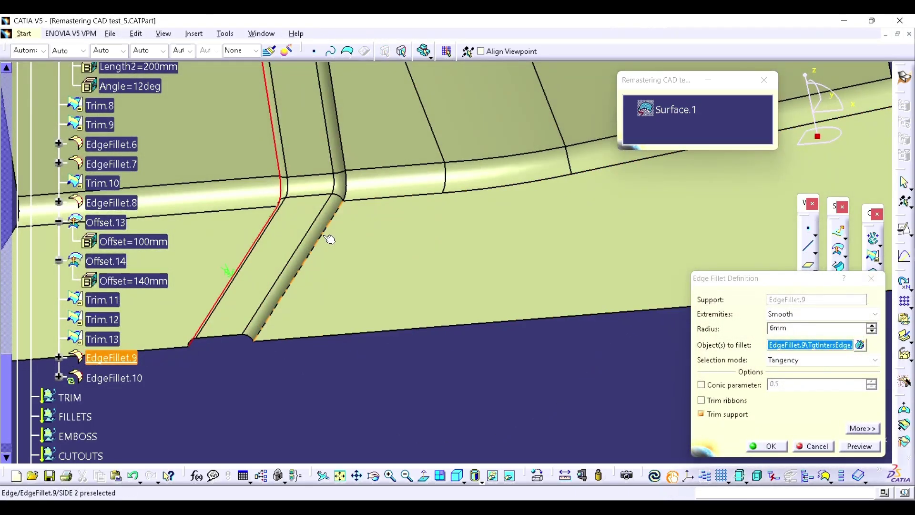
left_click(385, 249)
key("Return")
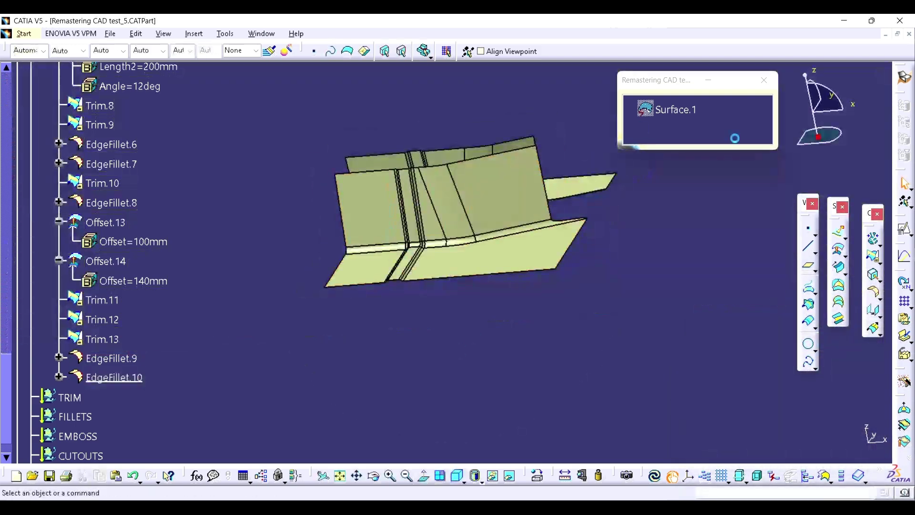
Step: Show the reference Surface.1 again over the rebuilt side surfaces
left_click(690, 111)
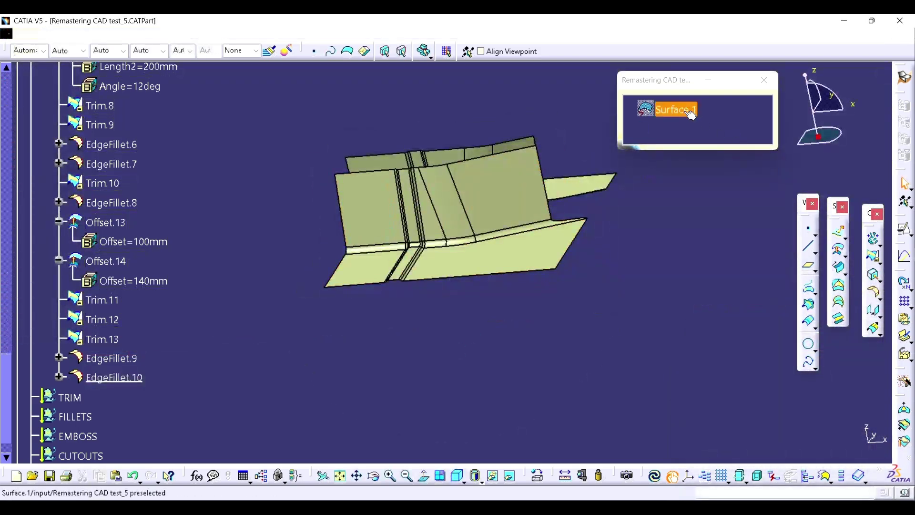
key("space")
middle_click_drag(386, 307, 404, 272)
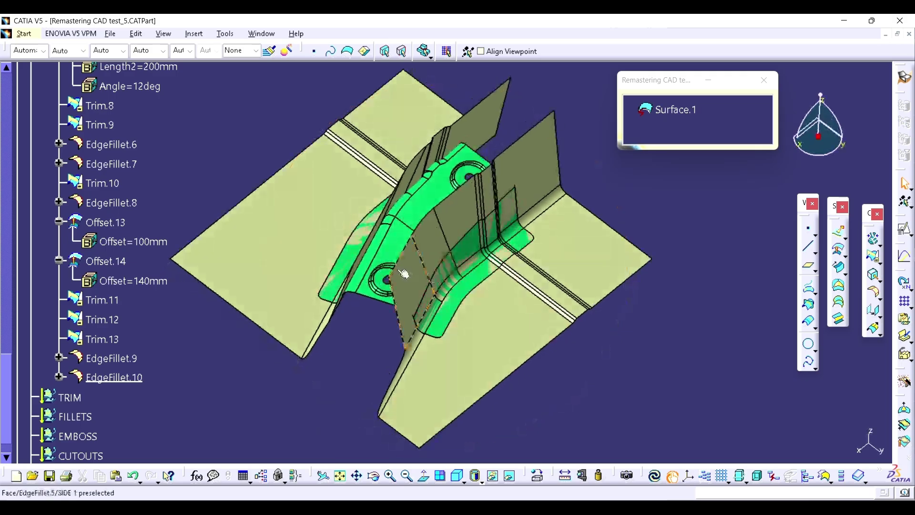
Step: Show the top surface Extrude.4 from the TOP set and collapse the SIDE 1 and TOP branches
scroll(265, 290, "up", 6)
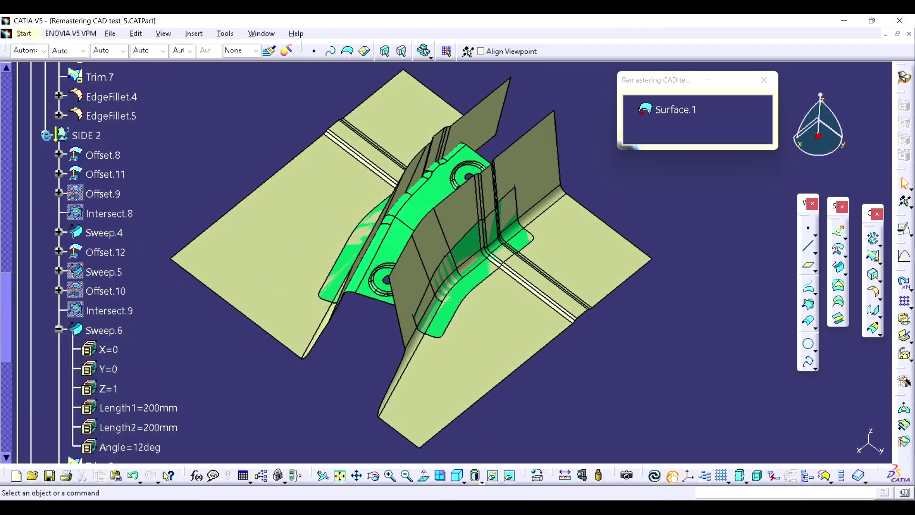
scroll(41, 187, "up", 15)
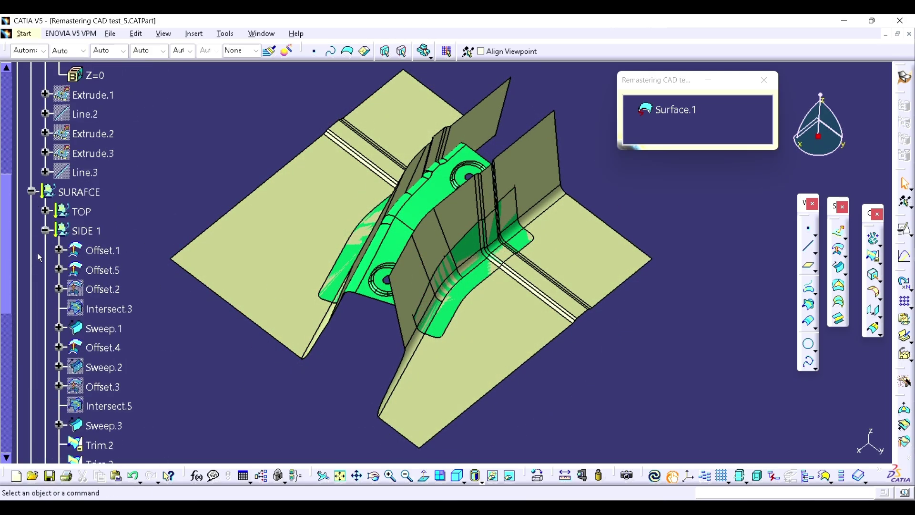
left_click(45, 231)
left_click(46, 211)
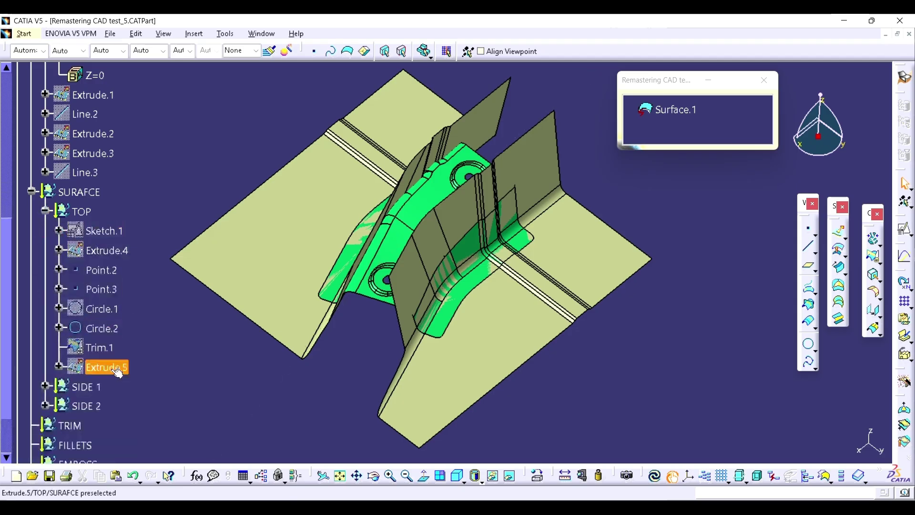
left_click(46, 211)
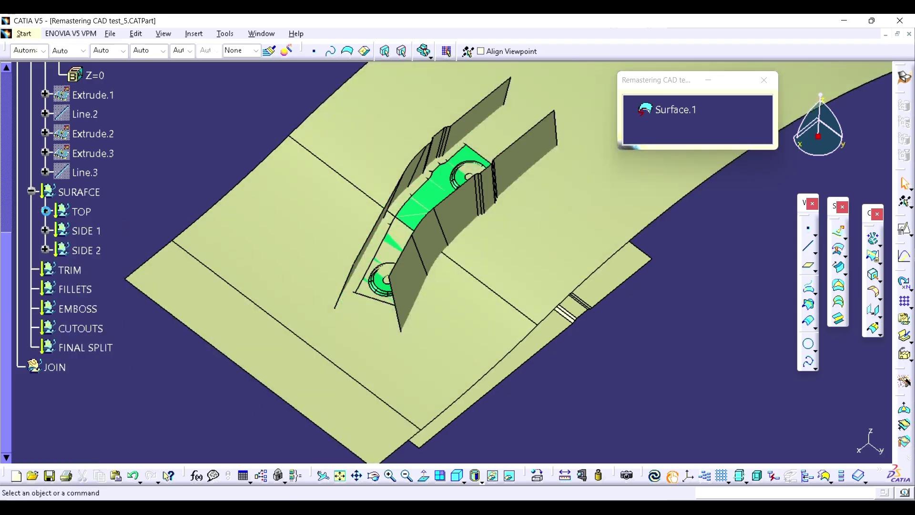
Step: Make TRIM the work object and trim Extrude.4 with the SIDE 1 surface EdgeFillet.5, keeping the bracket's top and side flange
scroll(76, 219, "down", 2)
left_click(77, 233)
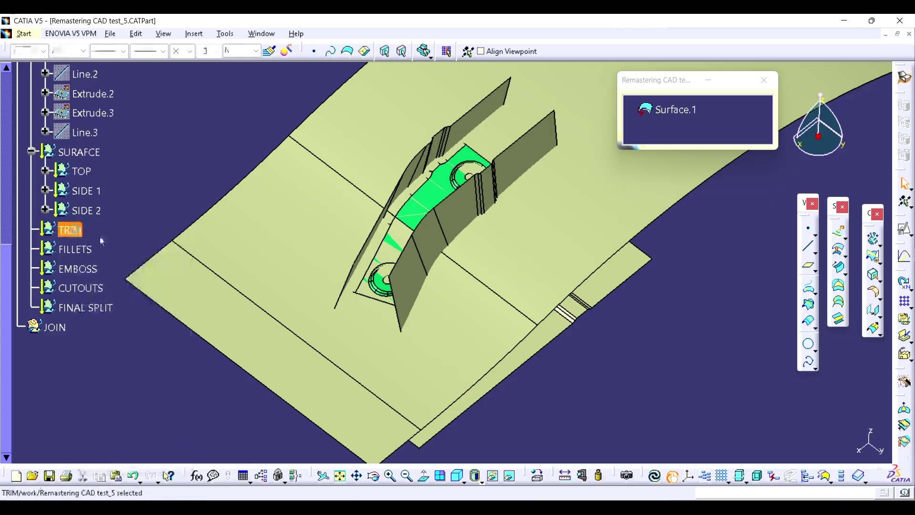
middle_click_drag(195, 189, 897, 240)
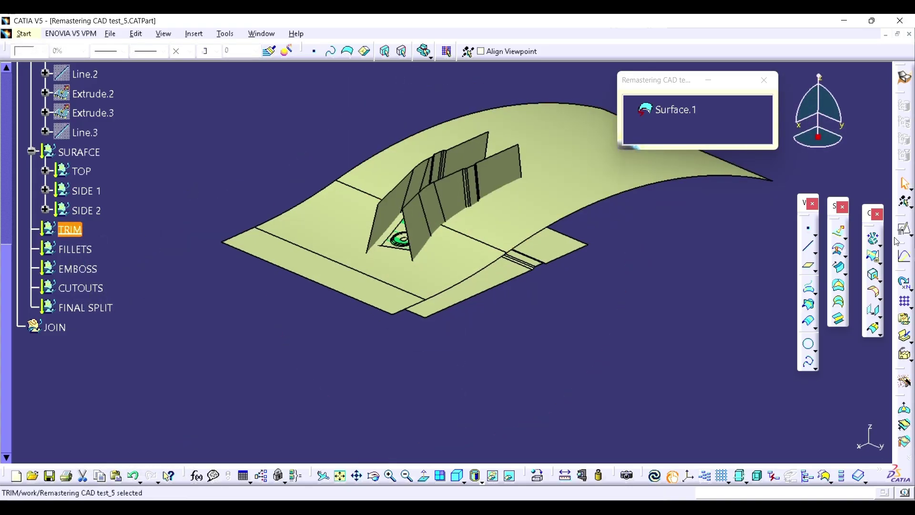
middle_click_drag(521, 305, 357, 251)
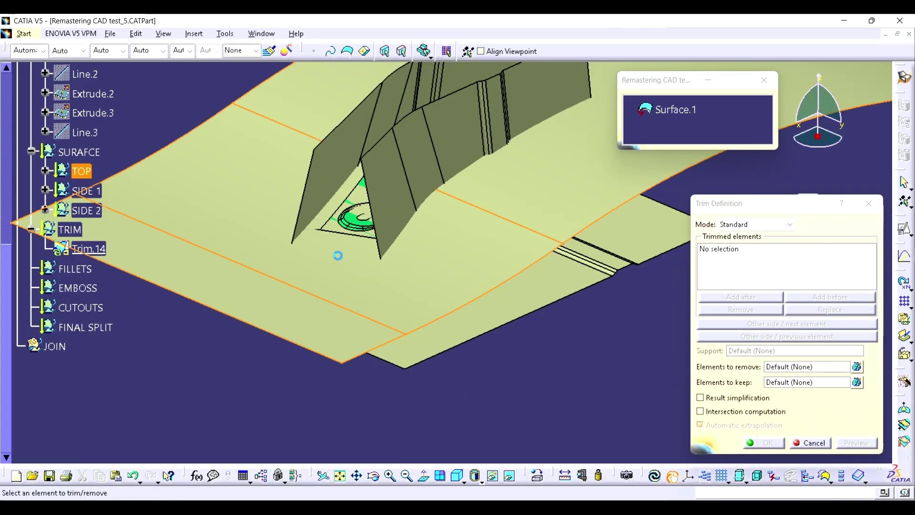
left_click(562, 247)
left_click(471, 123)
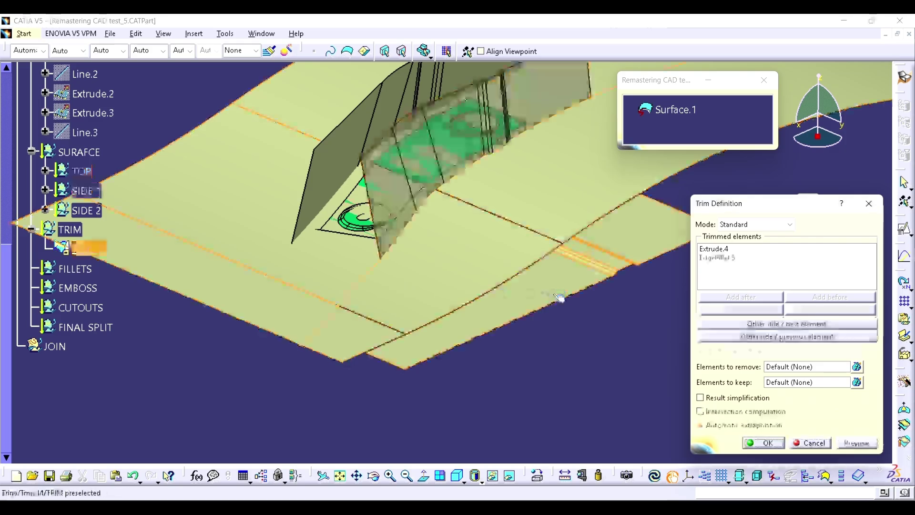
left_click(763, 442)
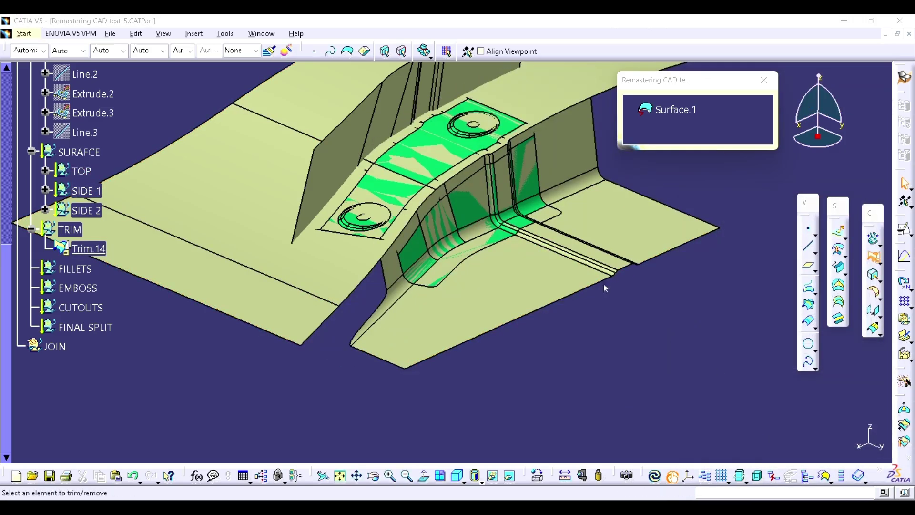
Step: Trim Trim.14 with the SIDE 2 surface EdgeFillet.10, keeping the top portion between the two sides
left_click(334, 249)
left_click(337, 170)
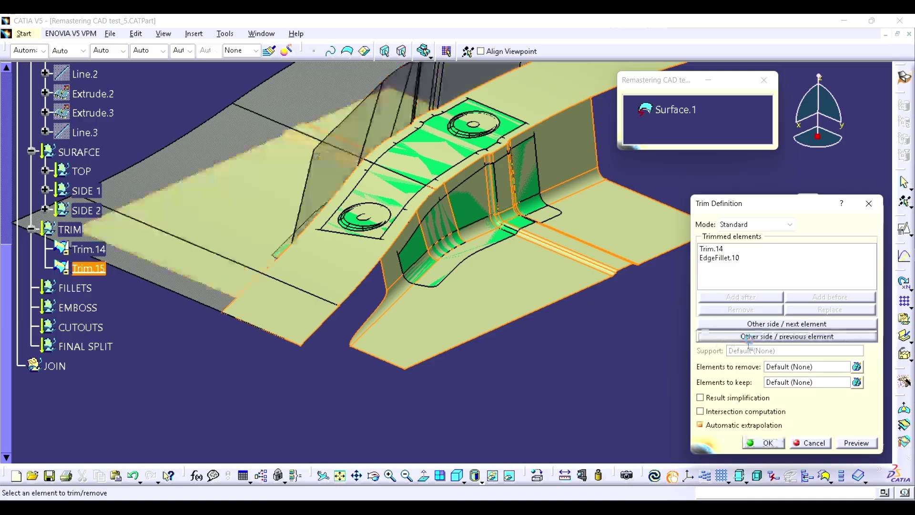
left_click(763, 442)
Step: Make FILLETS the work object and hide Trim.15, leaving only the reference surface in view
middle_click_drag(410, 305, 289, 232)
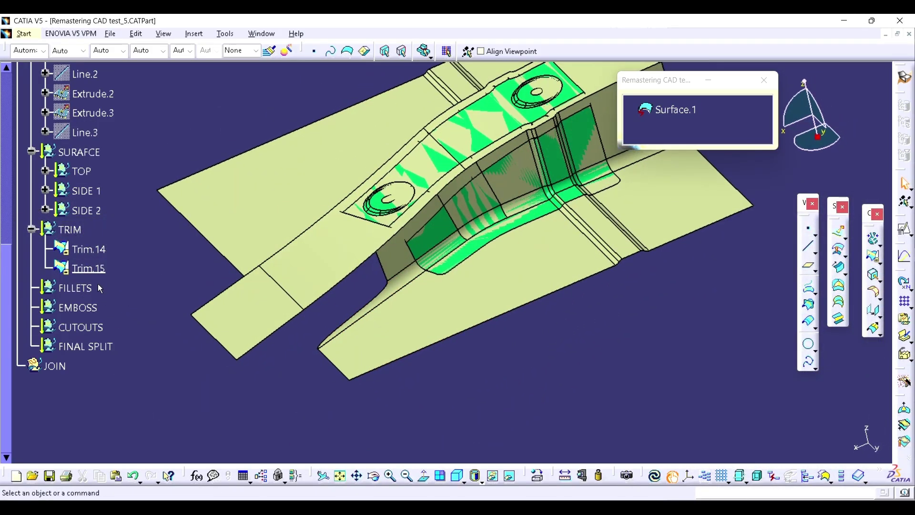
left_click(219, 280)
middle_click_drag(219, 279, 413, 326)
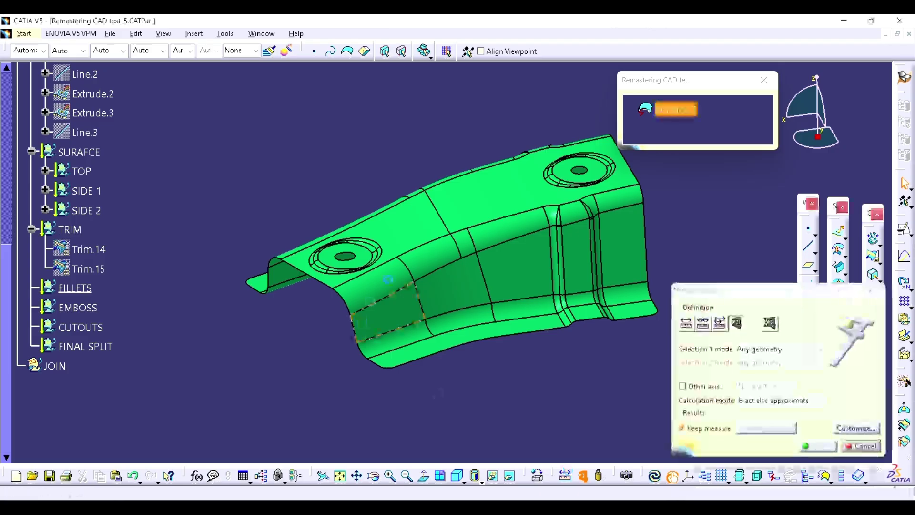
Step: Measure the radius of the reference surface's top-to-side fillet arc at the end away from the side grooves
middle_click_drag(400, 300, 360, 245)
left_click(312, 253)
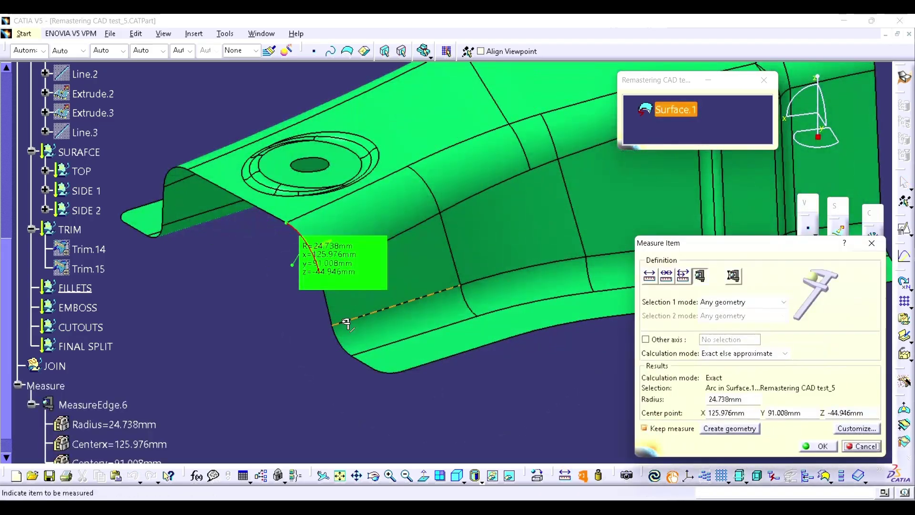
left_click_drag(375, 292, 413, 311)
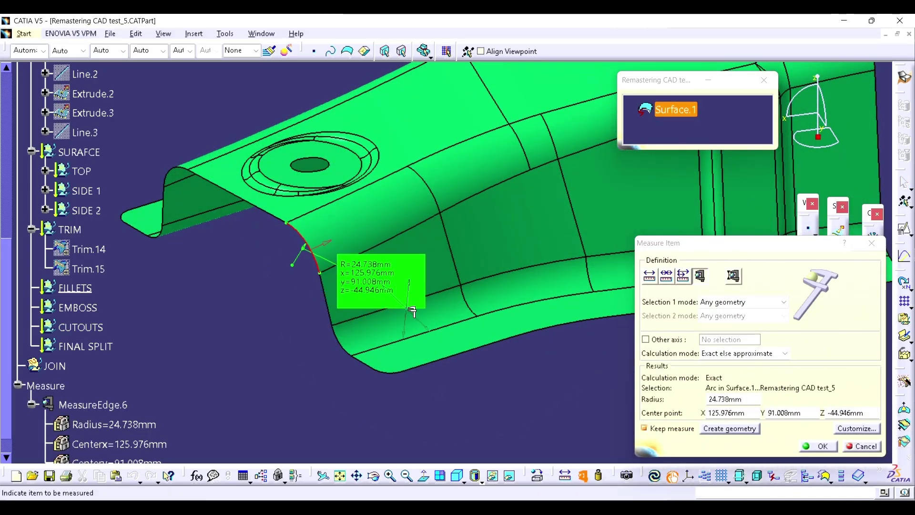
Step: Measure the reference fillet's edges and face at the grooved end, including the arc's radius beside the groove, and finish measuring
middle_click_drag(449, 263, 443, 277)
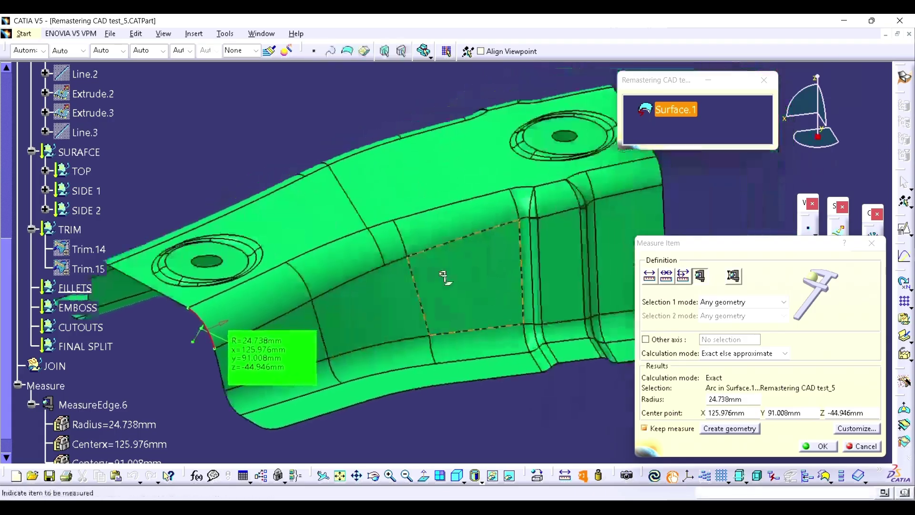
left_click(667, 173)
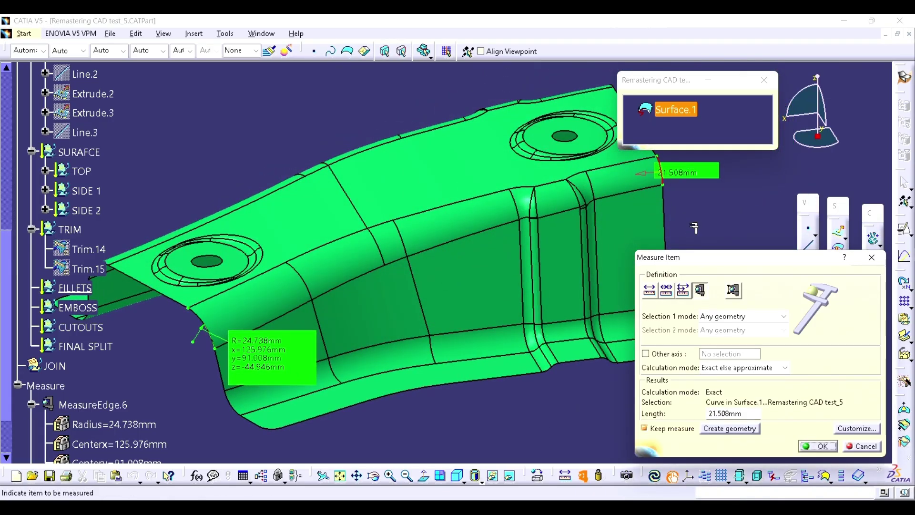
left_click(644, 202)
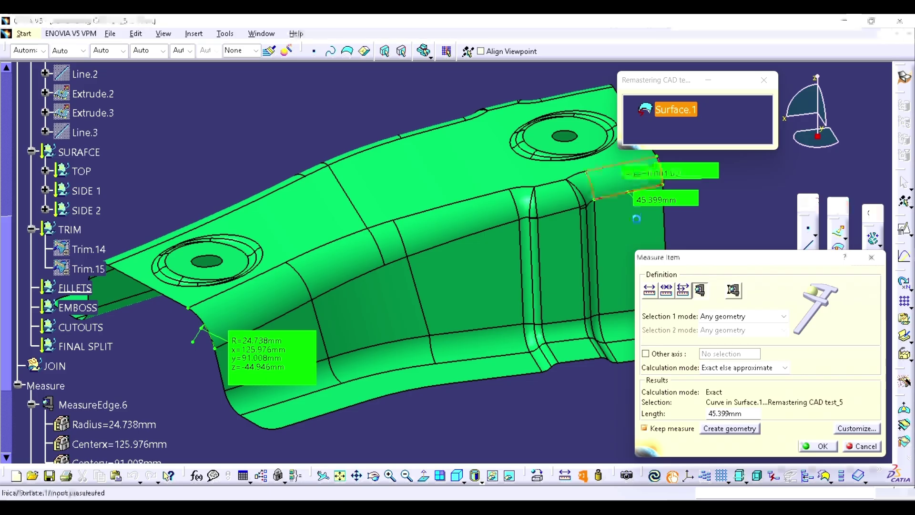
left_click(596, 191)
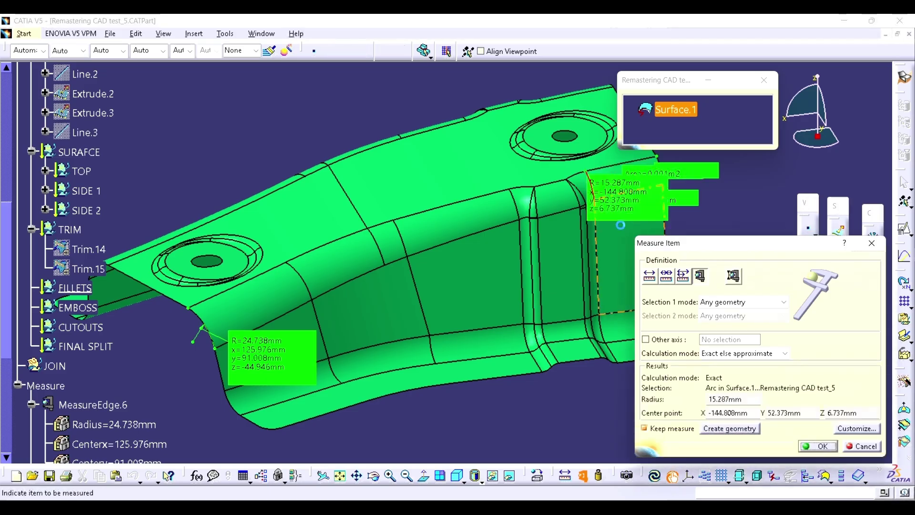
left_click_drag(621, 205, 631, 224)
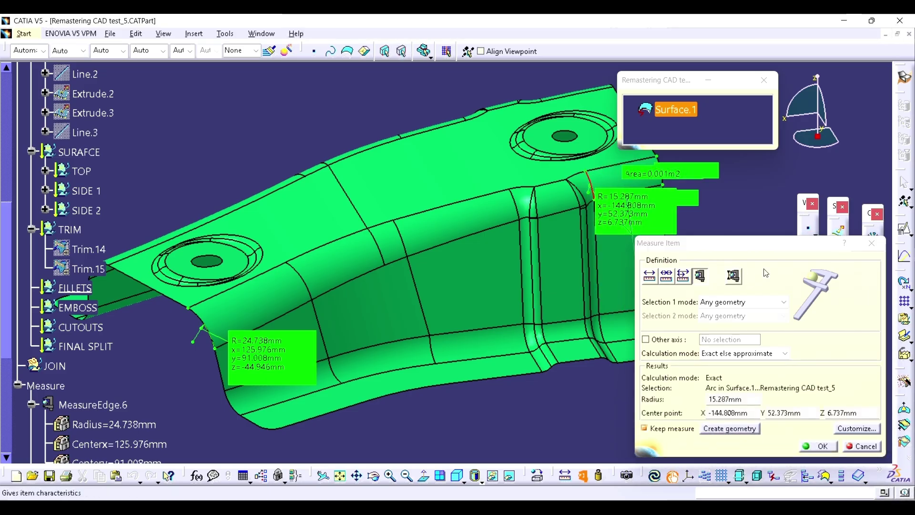
left_click(872, 244)
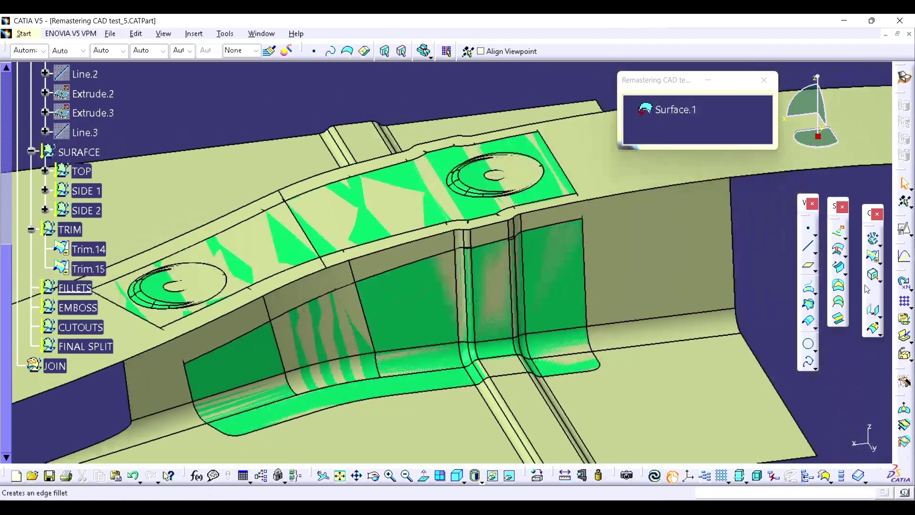
Step: Start a variable radius fillet on Trim.15's top-to-side edge with a 15 mm radius at the end beyond the grooves
left_click(878, 294)
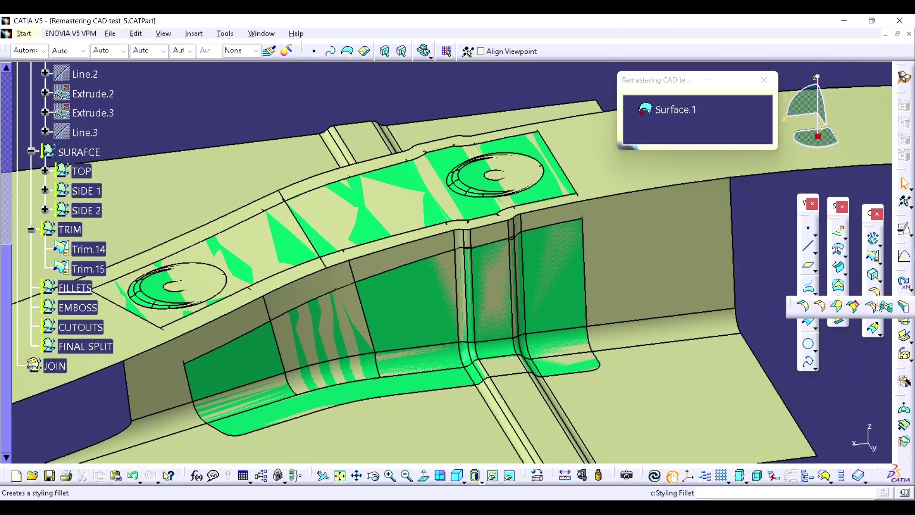
left_click(836, 307)
left_click(583, 203)
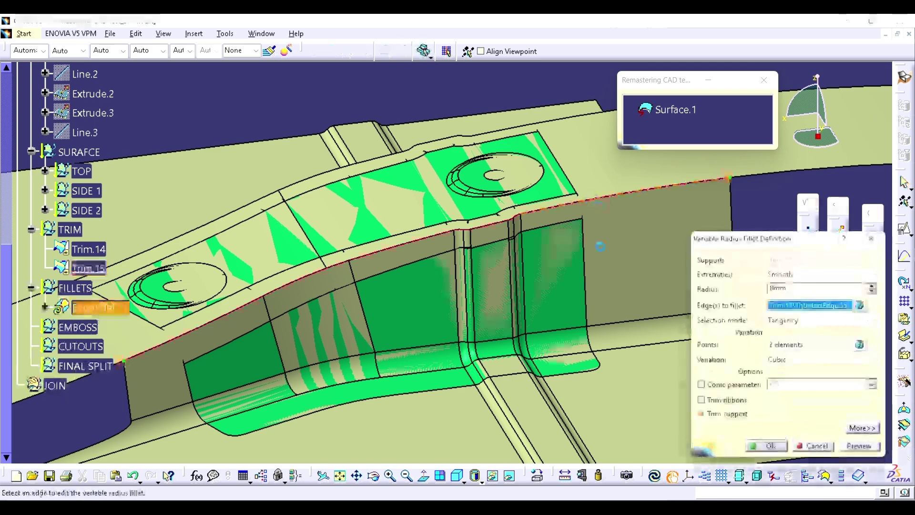
middle_click_drag(518, 280, 494, 274)
double_click(653, 181)
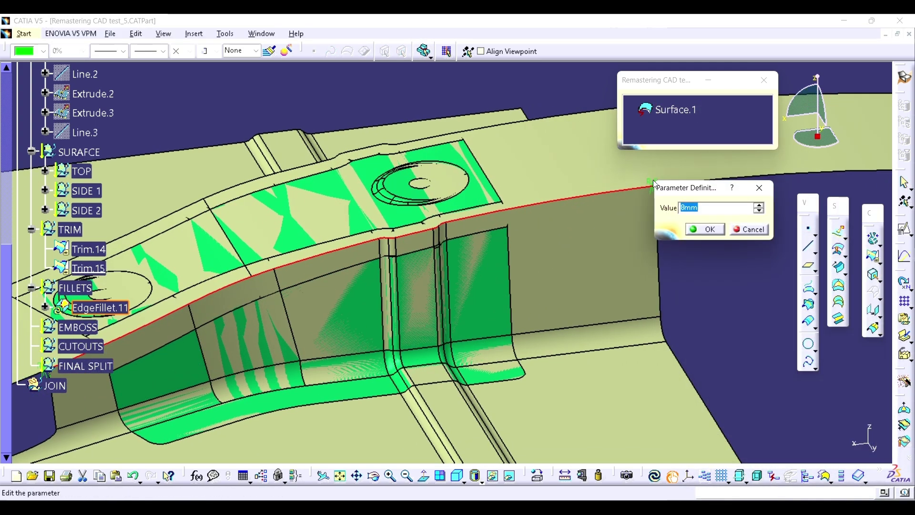
left_click(713, 226)
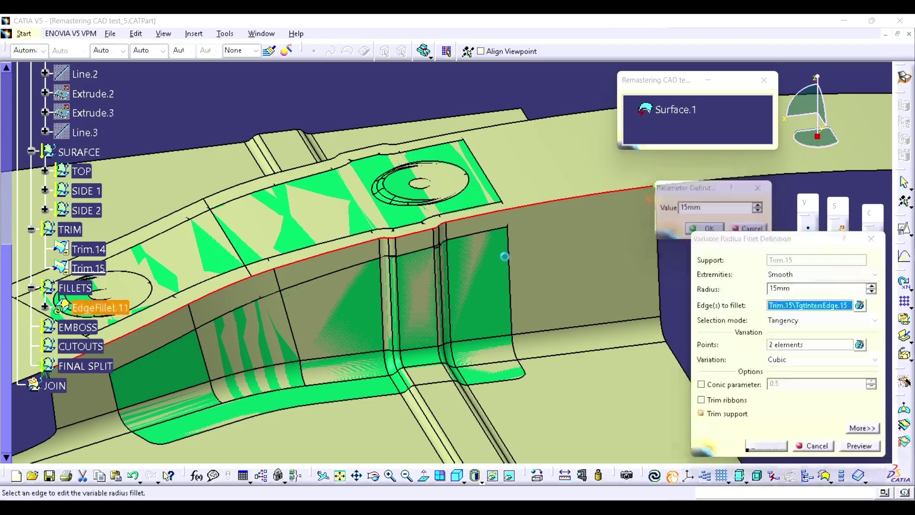
Step: Set the fillet's radius at the opposite end of the edge to 25 mm and create the fillet
middle_click_drag(406, 276, 518, 219)
double_click(161, 314)
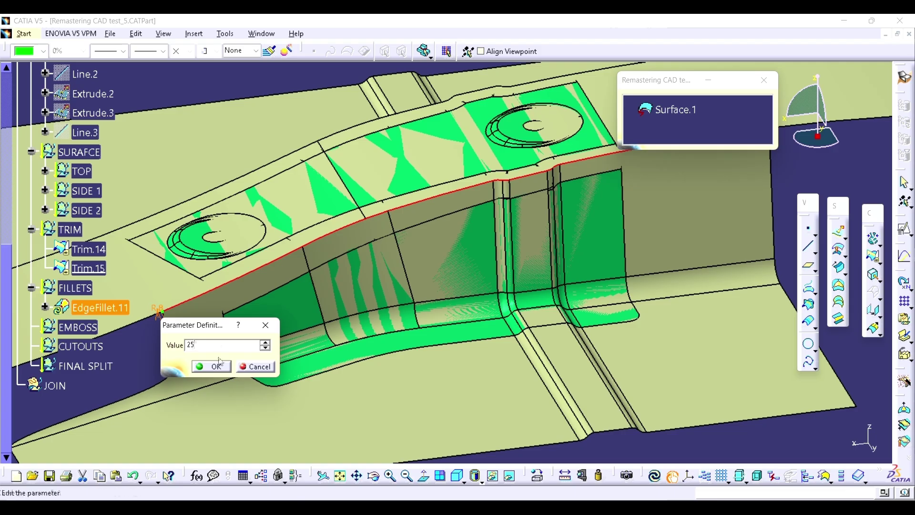
left_click(213, 366)
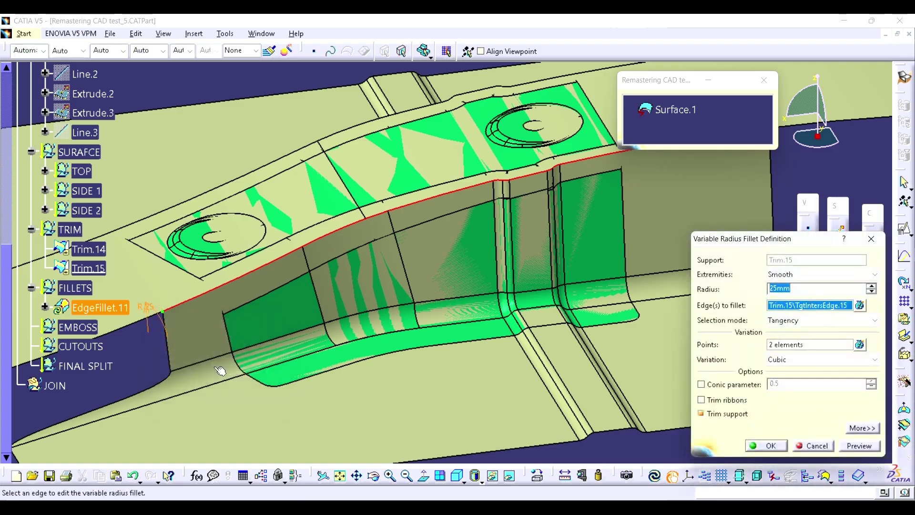
left_click(764, 448)
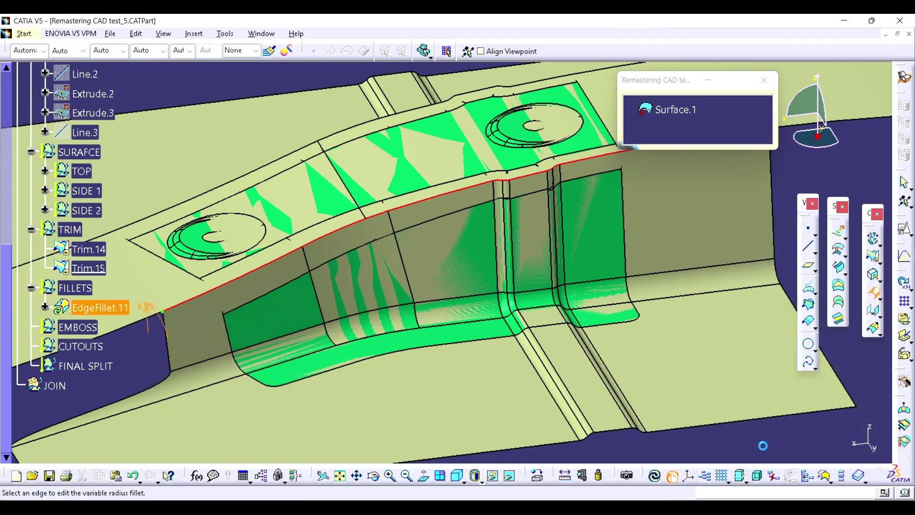
Step: Examine how closely the new variable fillet follows the reference surface along the bend and around the side grooves
left_click(872, 323)
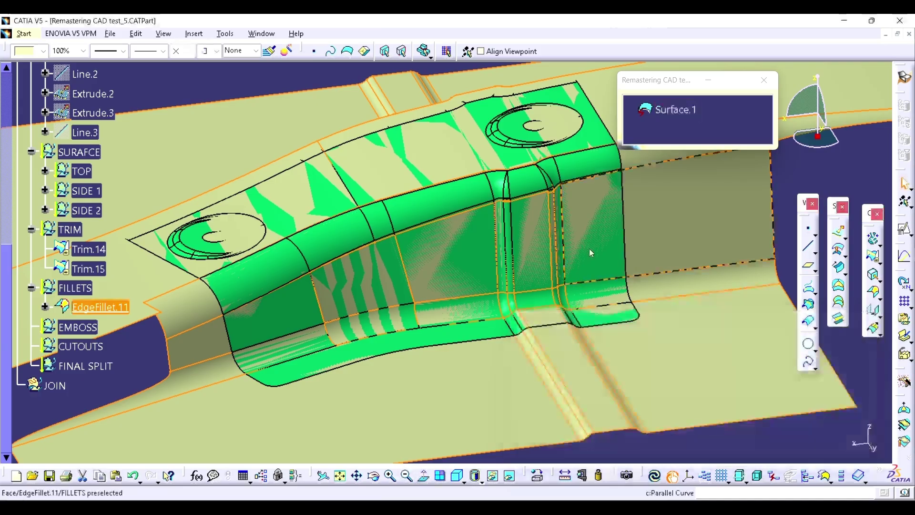
scroll(592, 251, "up", 1)
middle_click_drag(592, 251, 539, 247)
left_click(582, 295)
middle_click_drag(409, 276, 536, 218)
middle_click_drag(334, 286, 343, 253)
middle_click_drag(458, 259, 531, 275)
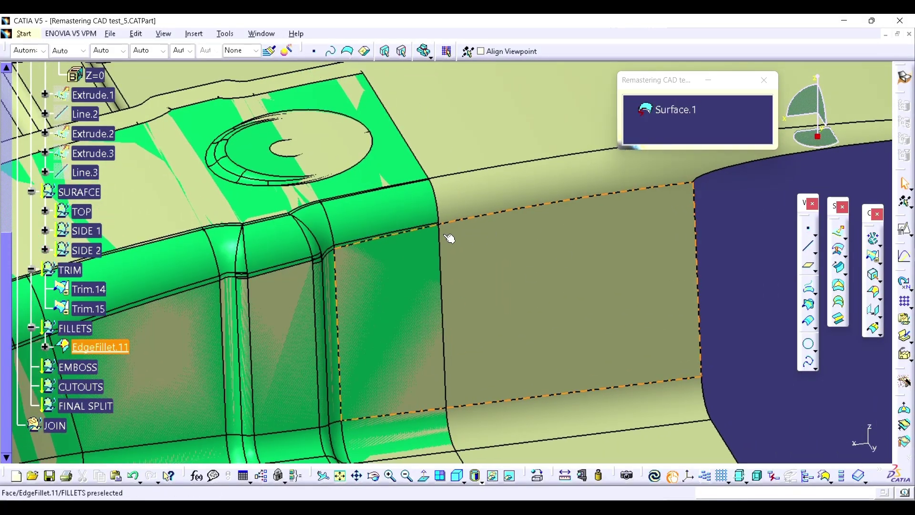
middle_click_drag(449, 238, 473, 210)
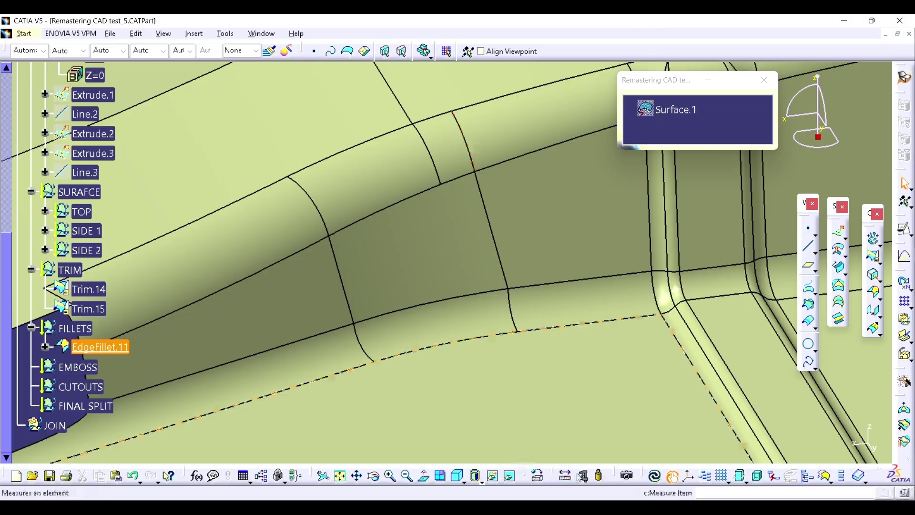
Step: Measure the radius of EdgeFillet.11's arc at the face boundary between the bend and the grooves
key("Return")
left_click(473, 148)
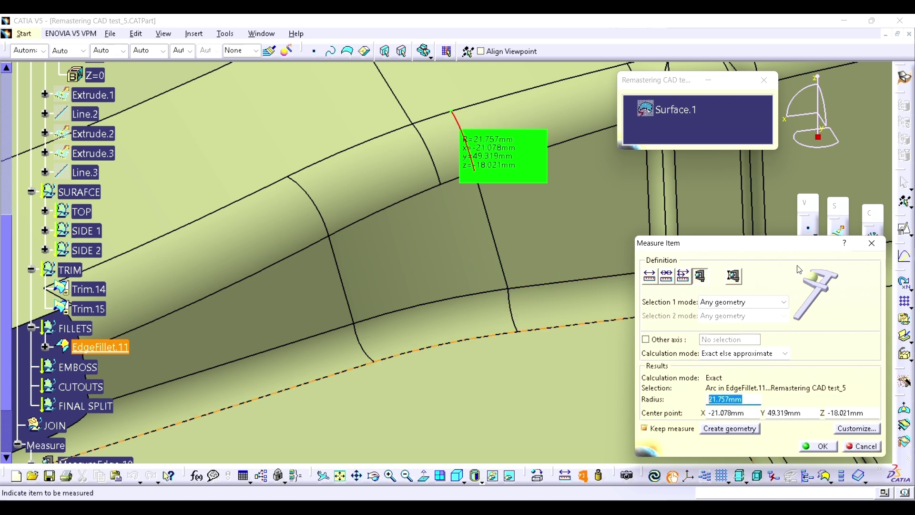
left_click(868, 244)
Step: Add a third radius point to EdgeFillet.11 at the edge vertex after the bend, with a 21.757 mm radius, and update the fillet
double_click(93, 347)
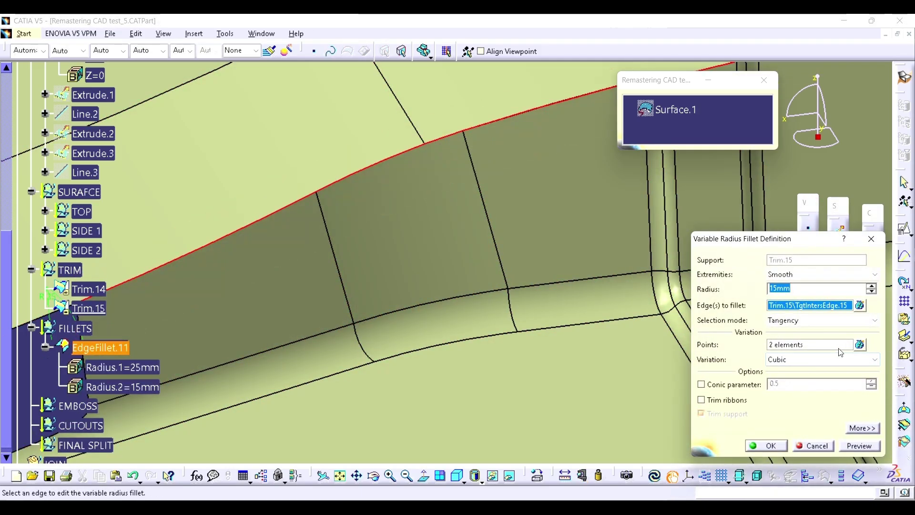
left_click(858, 345)
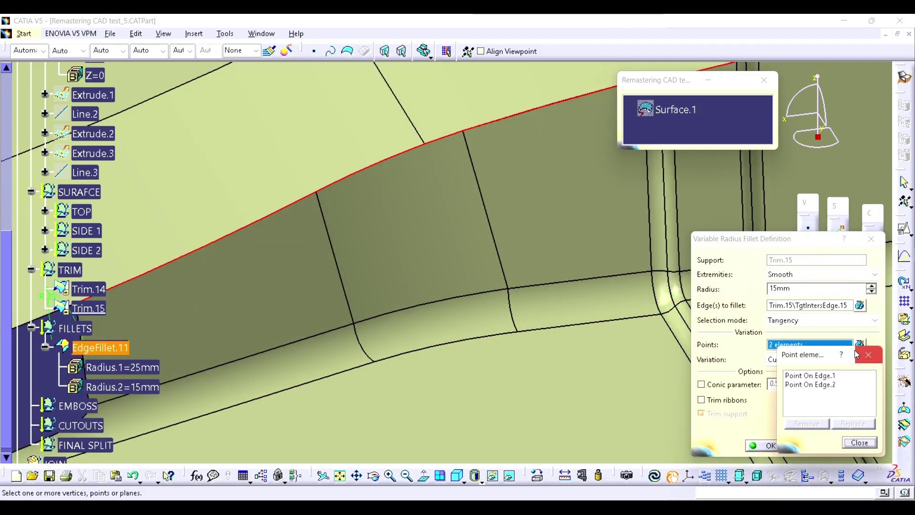
left_click(469, 137)
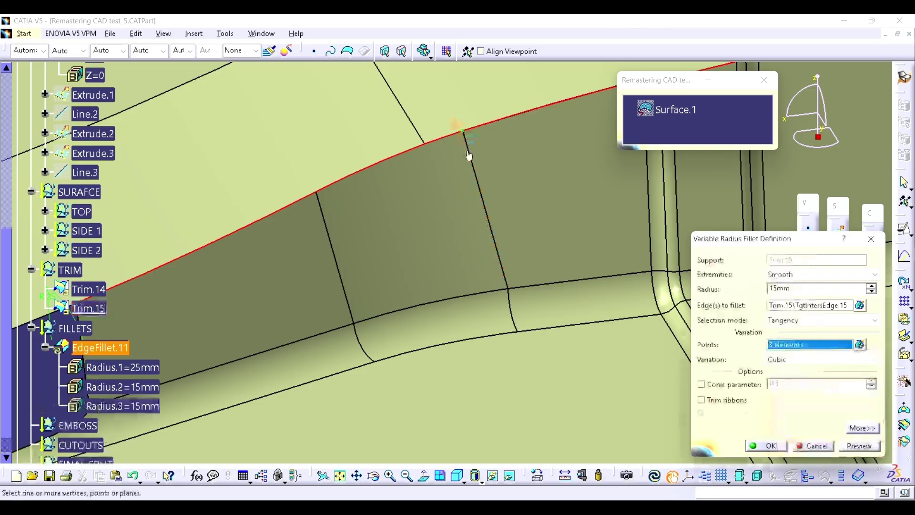
double_click(458, 123)
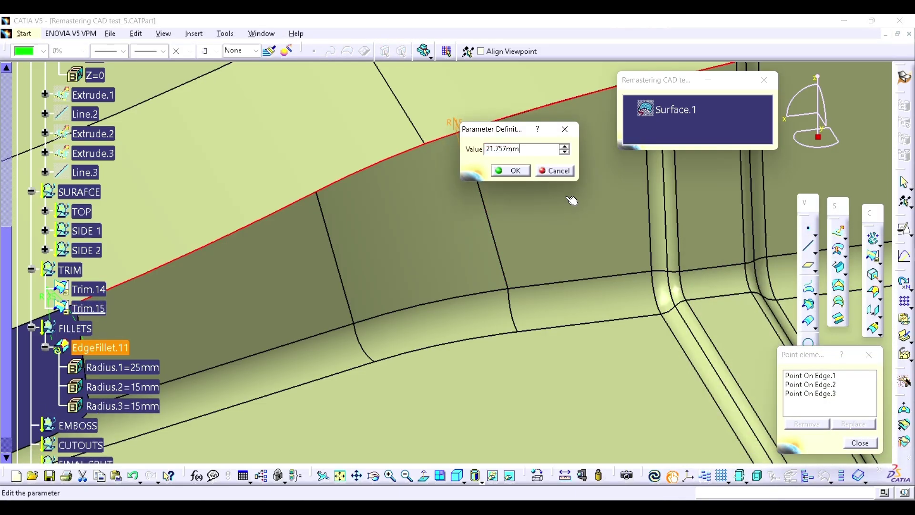
left_click(512, 170)
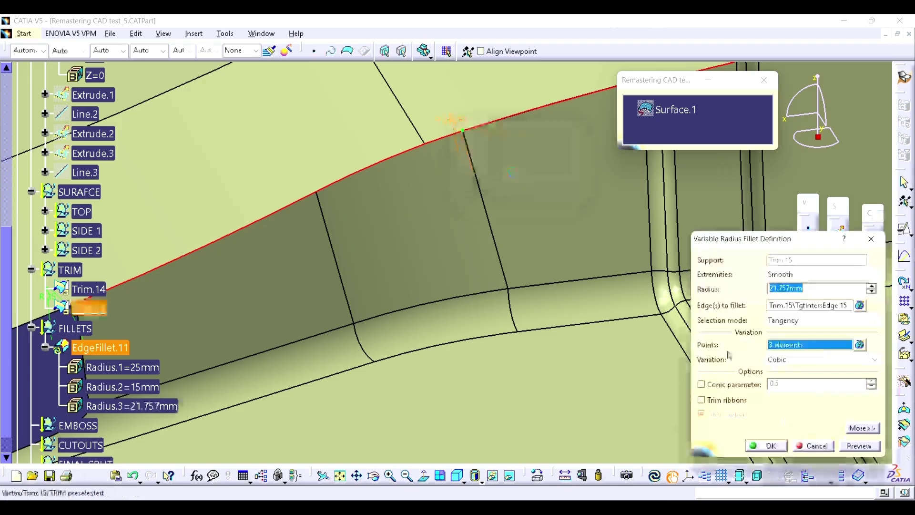
left_click(777, 446)
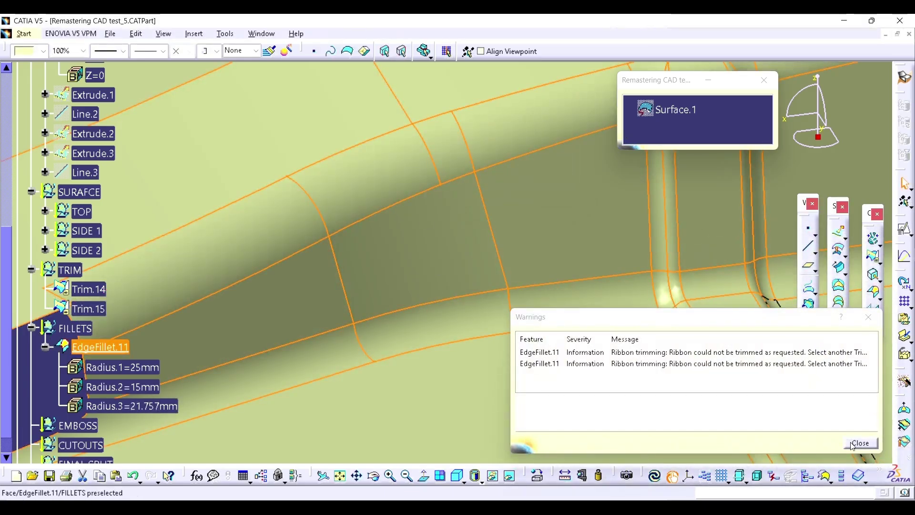
left_click(860, 443)
Step: Show the reference Surface.1 again and compare it with the updated fillet around the bend
left_click(673, 110)
key("space")
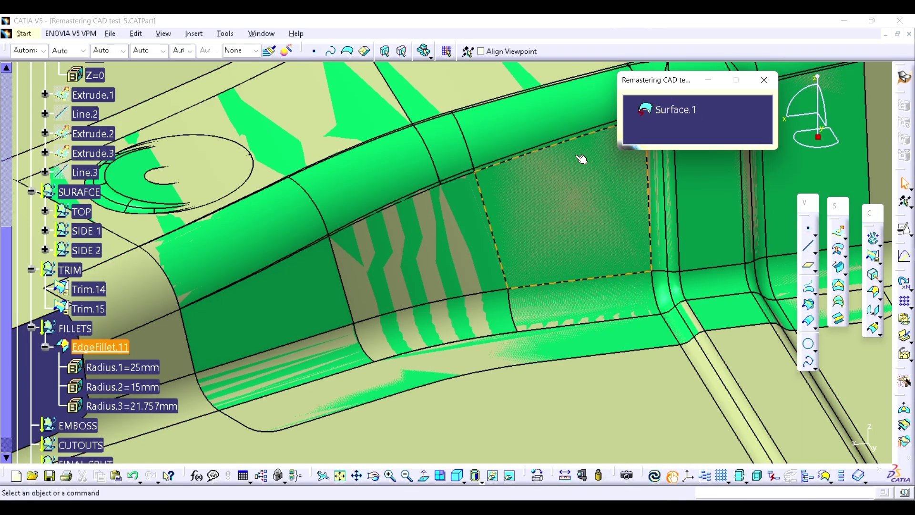
middle_click_drag(519, 196, 490, 225)
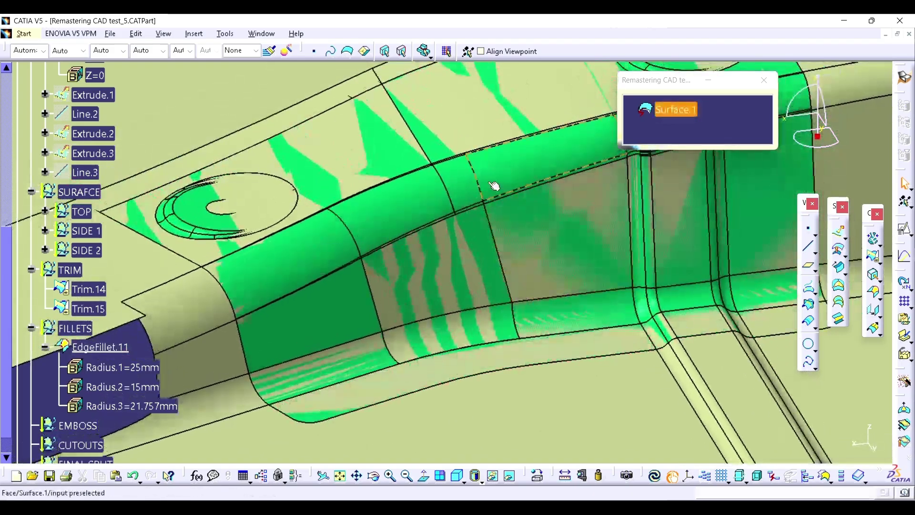
middle_click_drag(483, 181, 499, 231)
Step: Set EdgeFillet.11's Radius.3 parameter to 20 mm
double_click(149, 406)
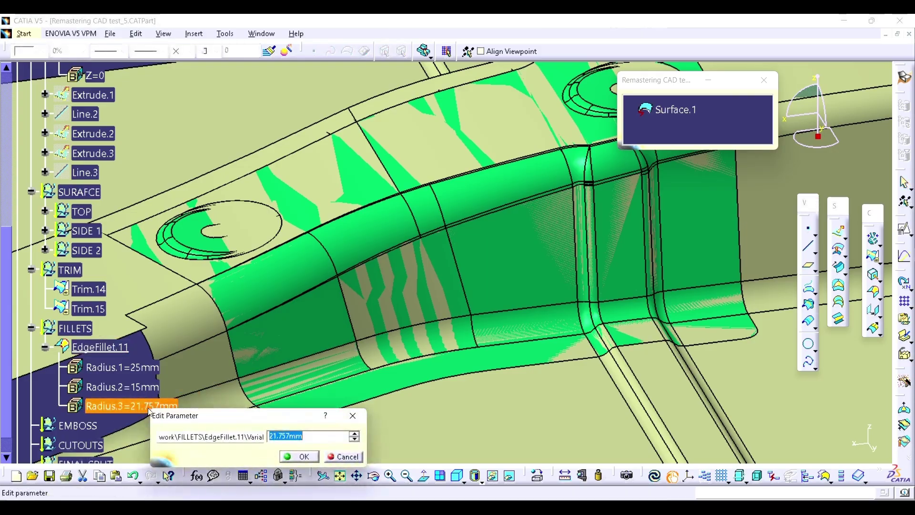
type("20")
key("Return")
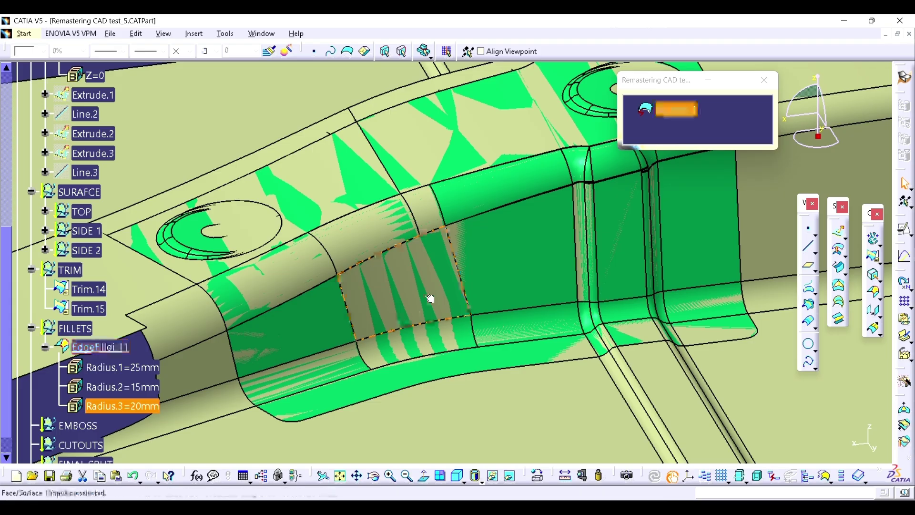
Step: Add a fourth radius point to EdgeFillet.11 where the reference surface ends past the grooves, keep it at 15 mm, and update the fillet
middle_click_drag(535, 253, 399, 300)
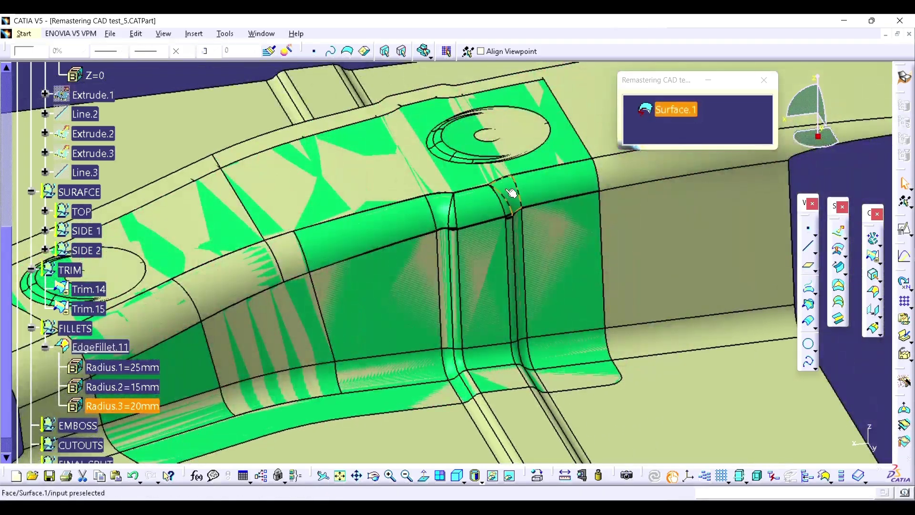
middle_click_drag(510, 193, 473, 231)
middle_click_drag(527, 223, 495, 267)
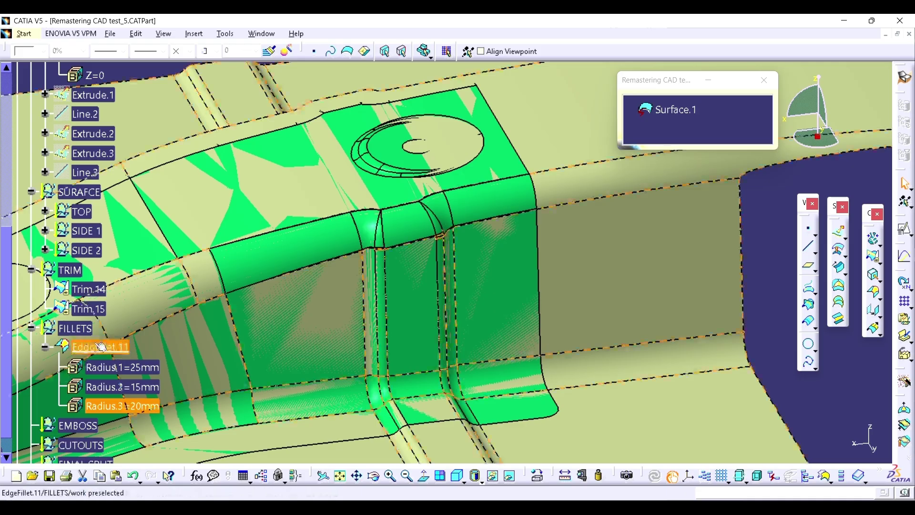
double_click(111, 348)
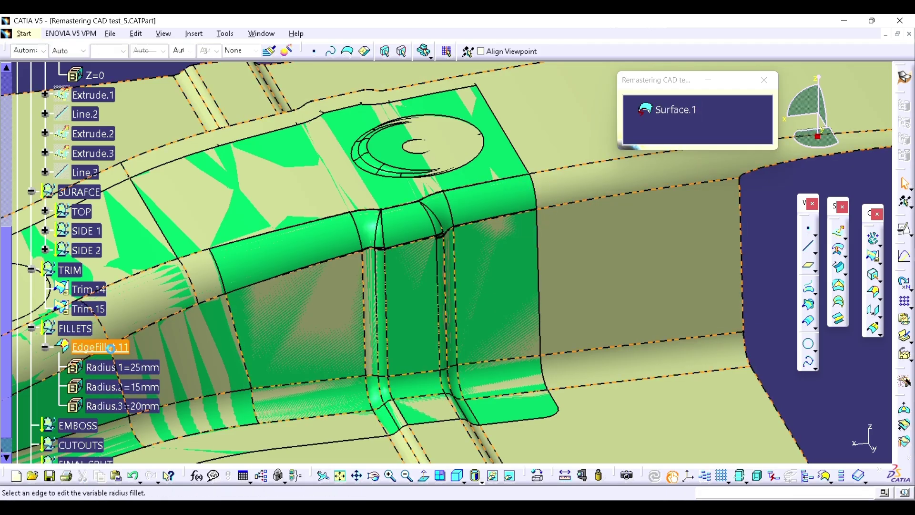
middle_click_drag(473, 343, 459, 364)
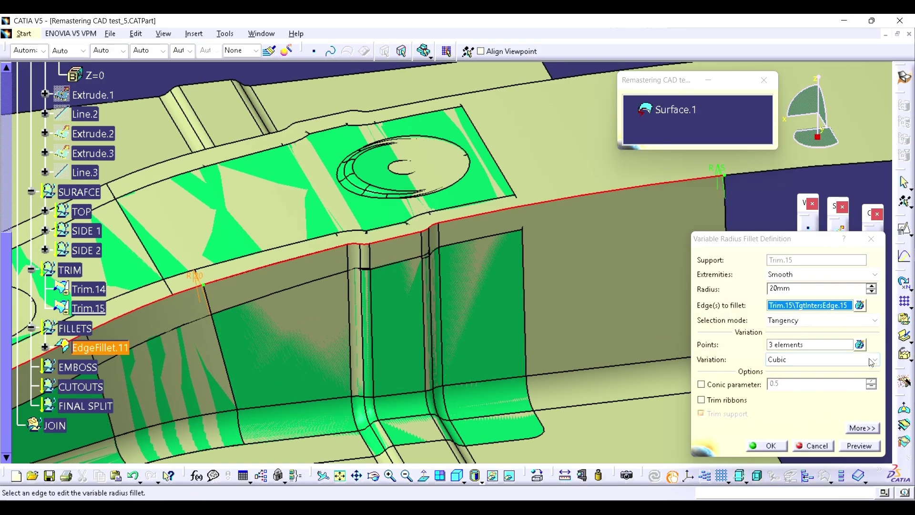
left_click(859, 344)
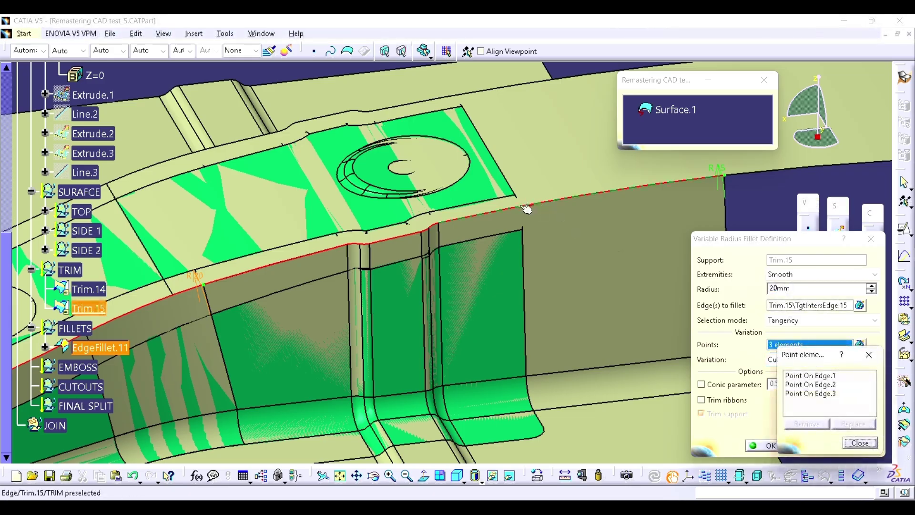
left_click(525, 208)
middle_click_drag(514, 206, 391, 190)
middle_click_drag(336, 212, 477, 217)
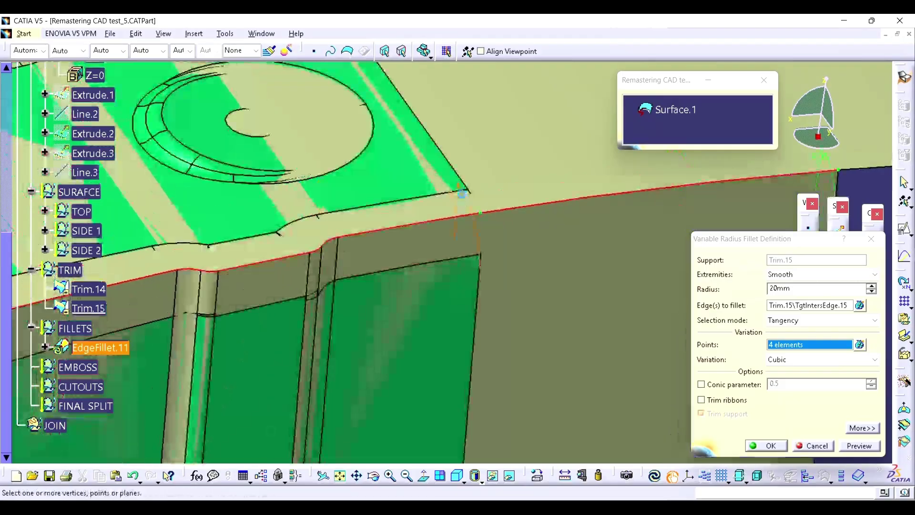
double_click(461, 195)
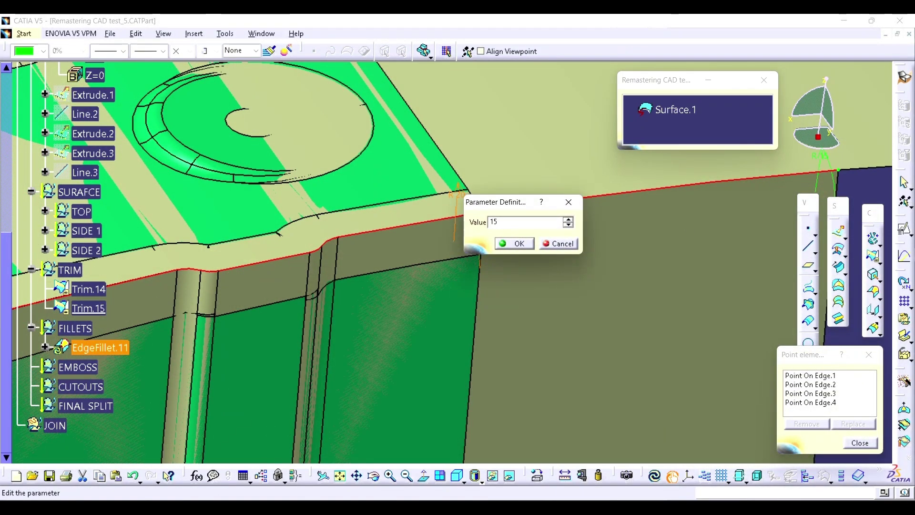
left_click(509, 248)
left_click(769, 446)
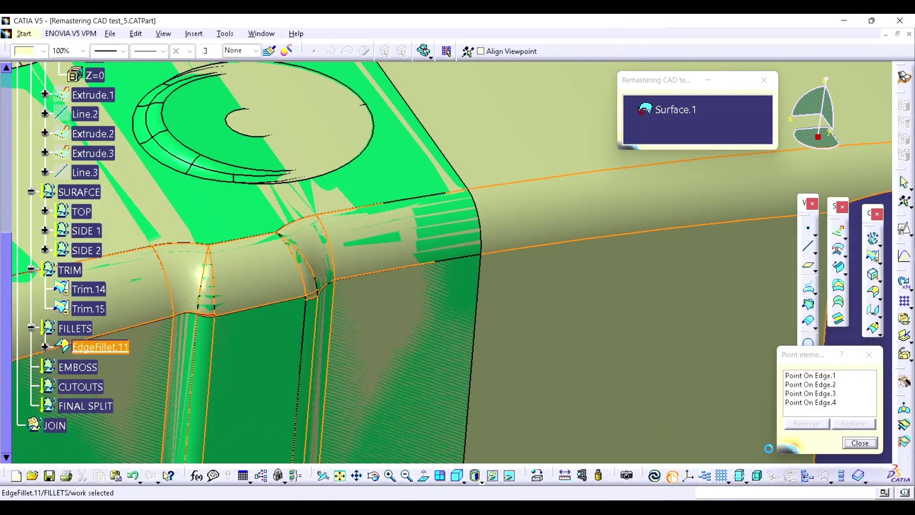
Step: Compare the updated EdgeFillet.11 with the reference Surface.1 along the whole edge and list the fillet's radius parameters
middle_click_drag(462, 238, 478, 339)
left_click(865, 317)
left_click(762, 295)
middle_click_drag(355, 316, 409, 300)
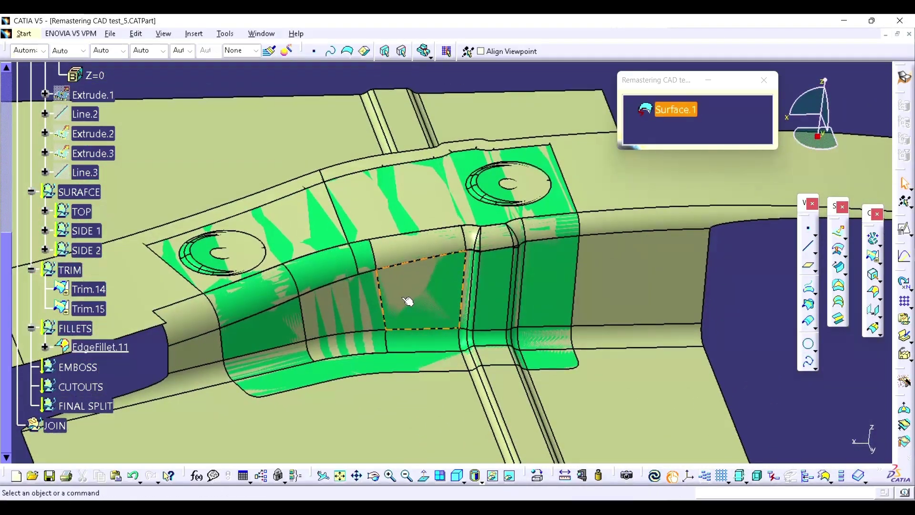
middle_click_drag(464, 310, 482, 300)
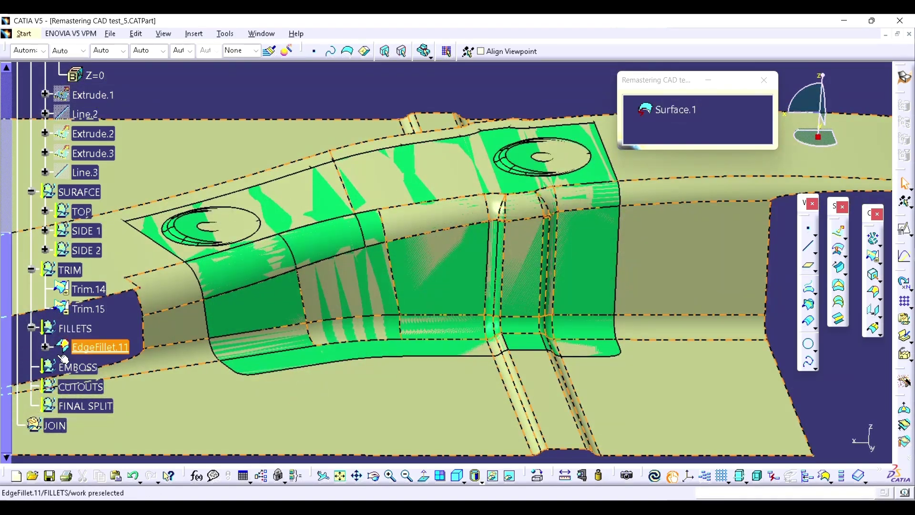
left_click(44, 347)
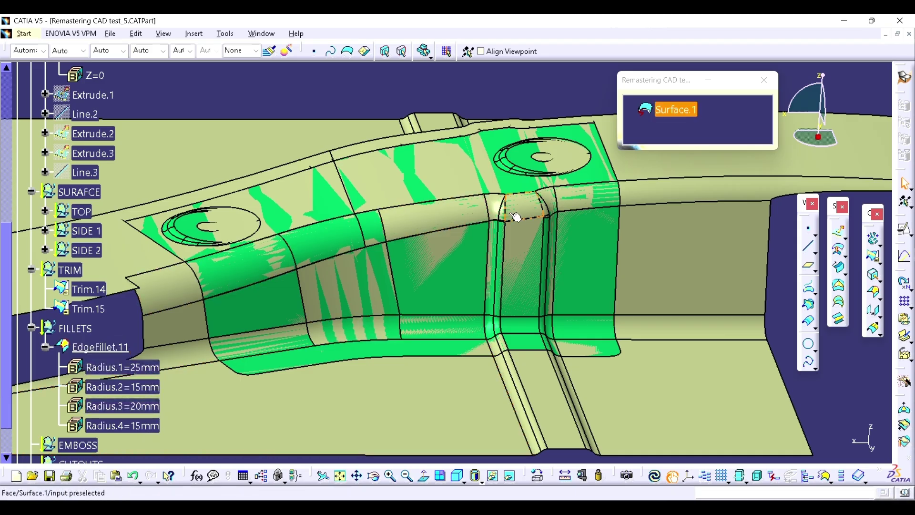
middle_click_drag(441, 229, 466, 230)
middle_click_drag(413, 252, 421, 267)
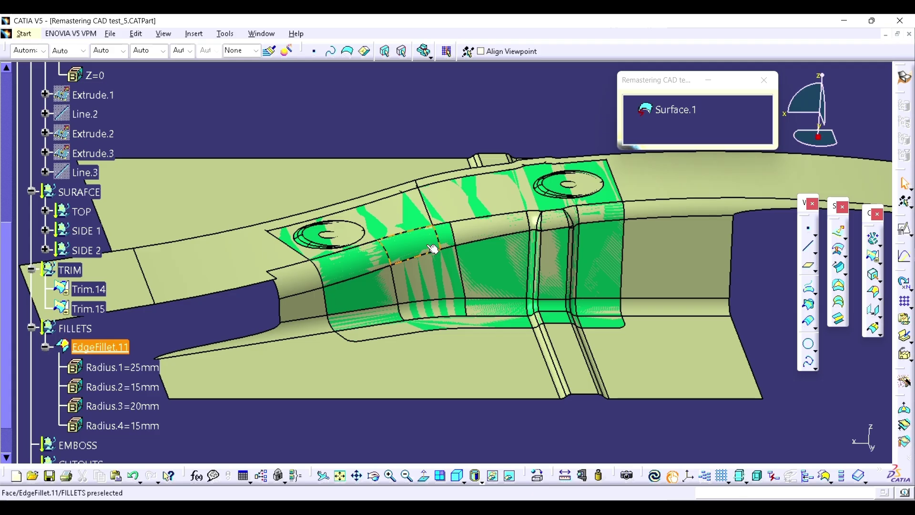
middle_click_drag(491, 186, 468, 252)
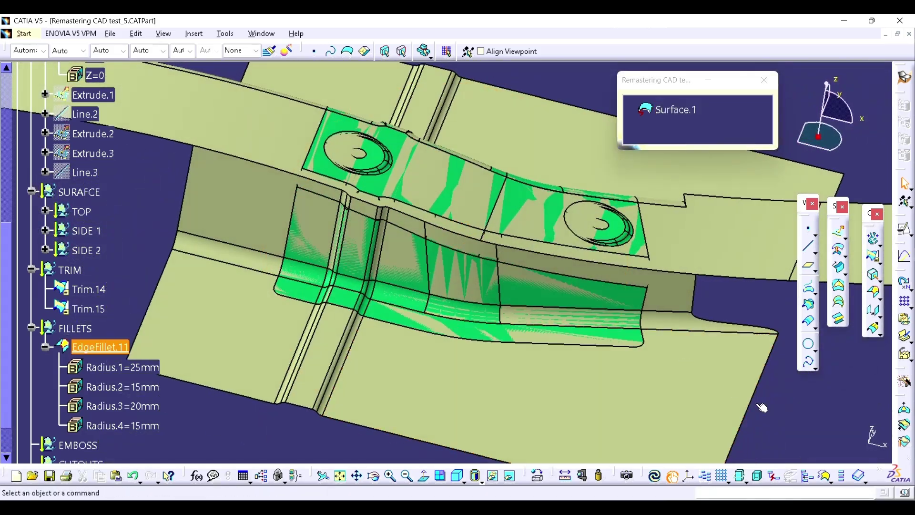
Step: Create a variable radius fillet on the opposite top-to-side edge, 15 mm at the grooved end and 25 mm at the cutout end
left_click(876, 294)
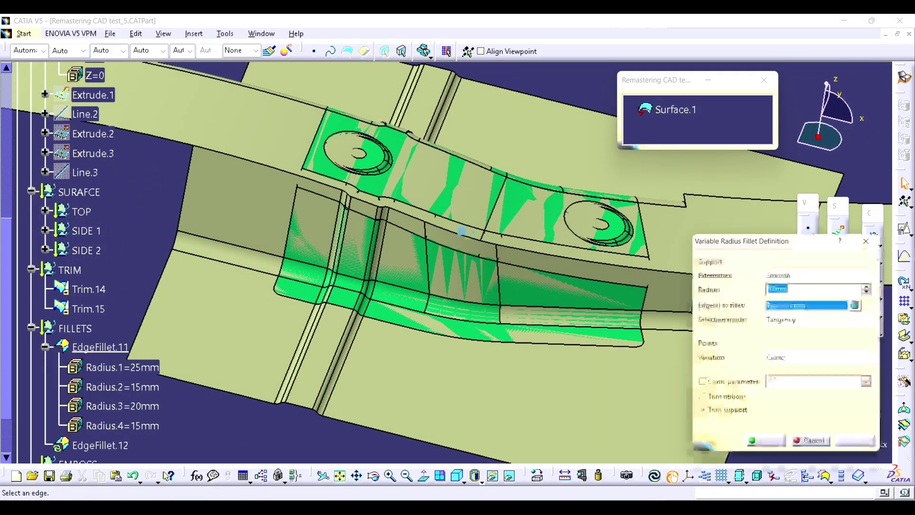
middle_click_drag(417, 248, 342, 223)
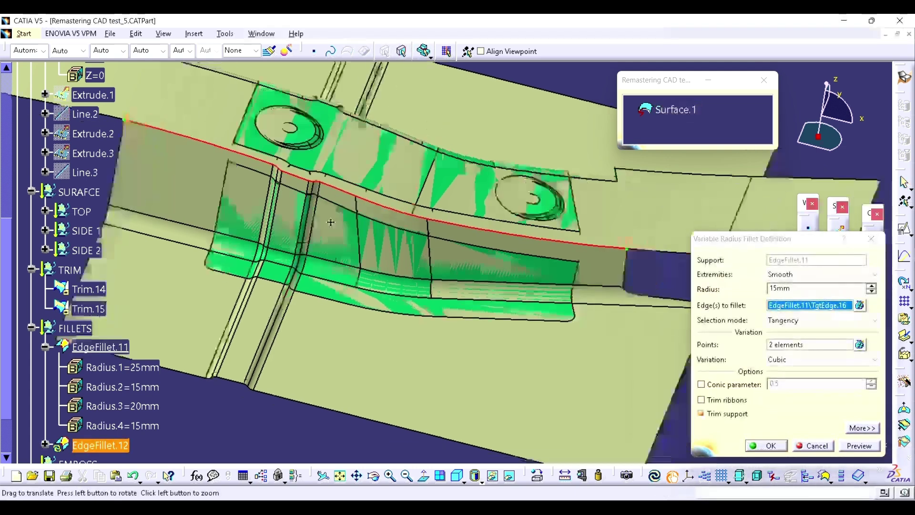
double_click(618, 242)
type("2")
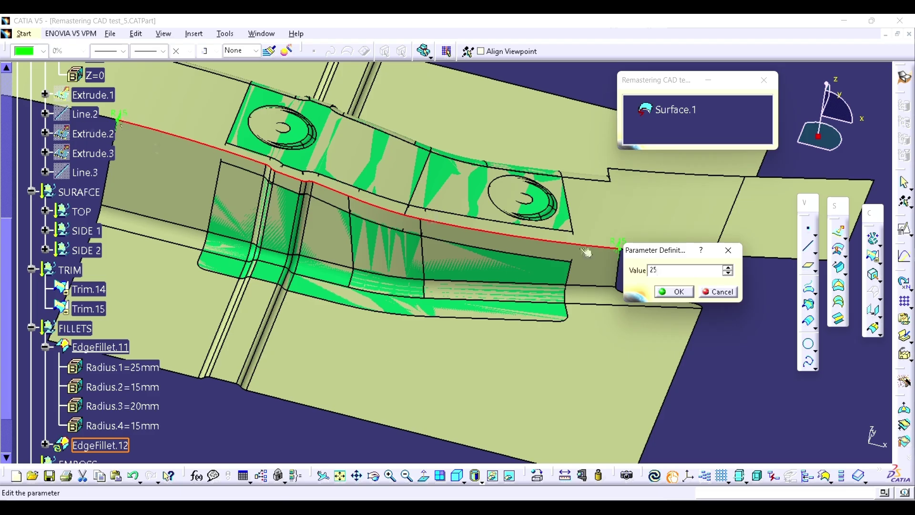
type("5")
left_click(673, 292)
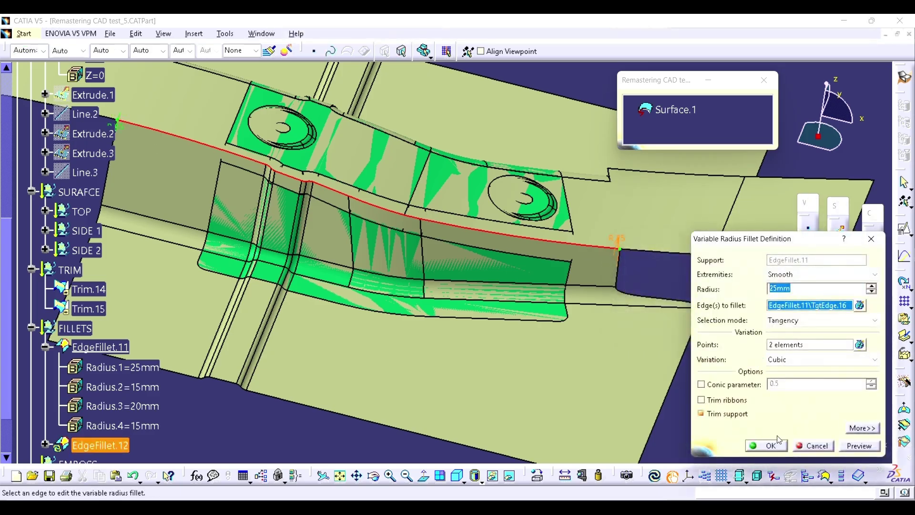
left_click(769, 445)
Step: Edit EdgeFillet.12 and add a third radius point of 15 mm where the reference surface ends past the grooves
middle_click_drag(534, 248, 533, 221)
middle_click_drag(497, 239, 604, 239)
middle_click_drag(533, 225, 417, 274)
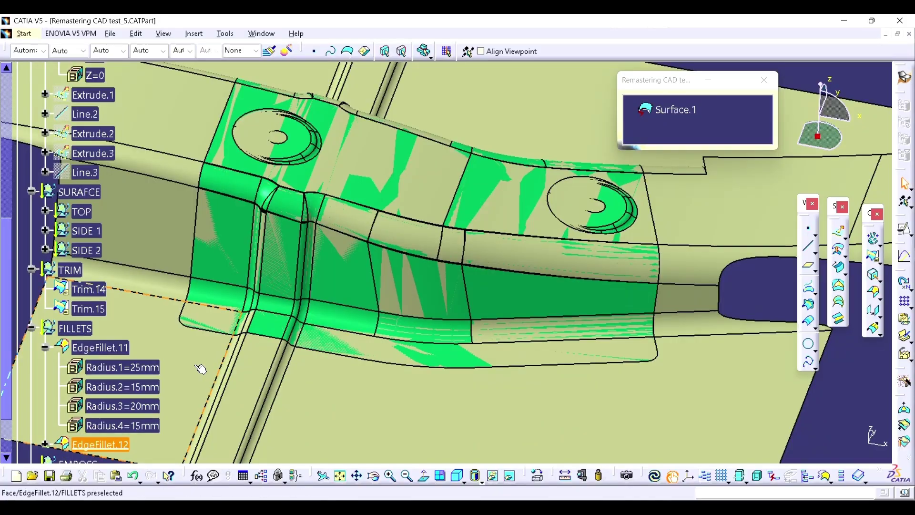
middle_click(114, 447)
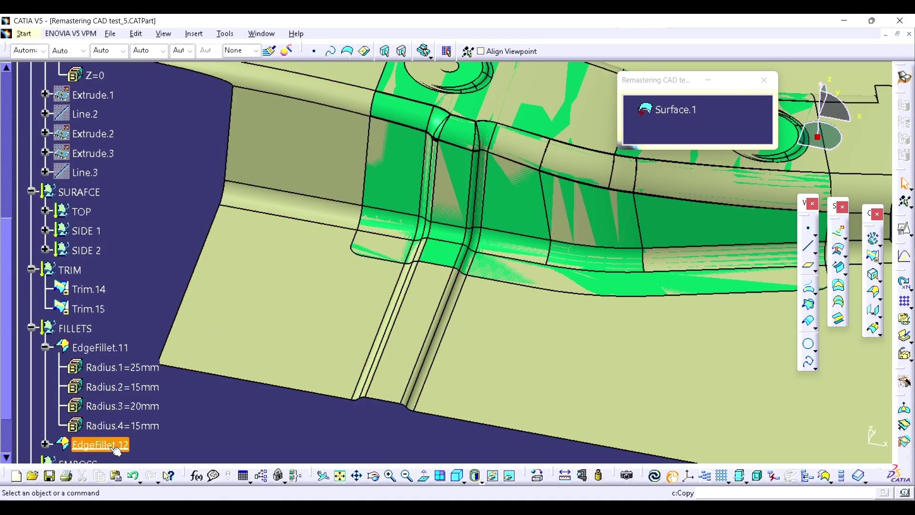
double_click(117, 447)
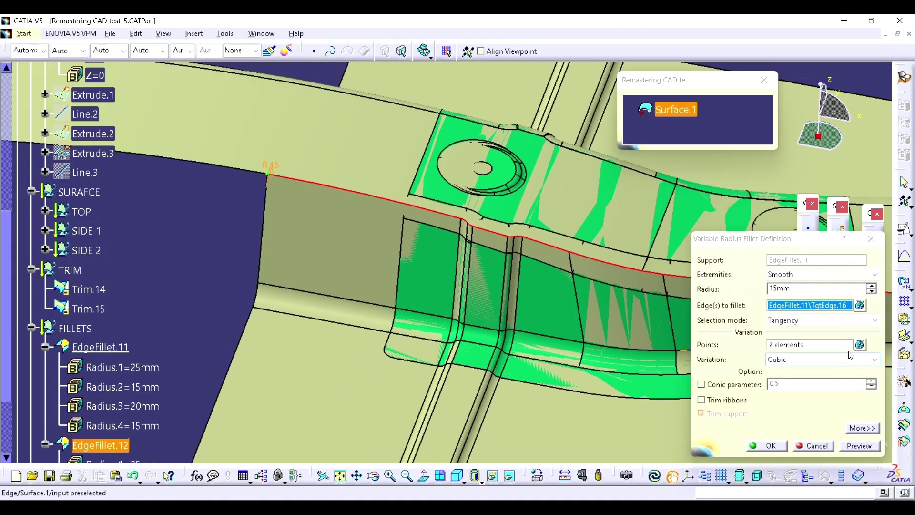
left_click(859, 345)
middle_click_drag(399, 230, 435, 217, "ctrl")
left_click(385, 169)
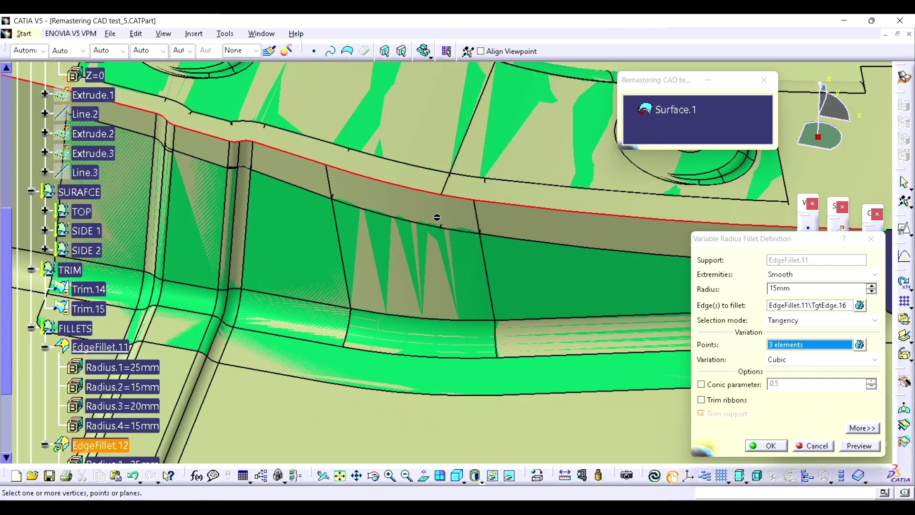
Step: Set a fourth radius point of EdgeFillet.12 to 20 mm at the reference face boundary between the grooves and the bend, and update the fillet
double_click(326, 166)
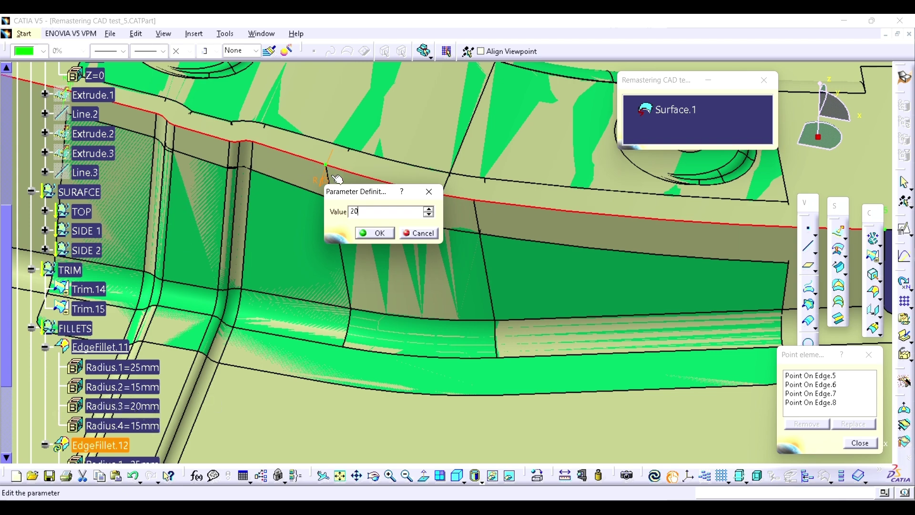
middle_click_drag(220, 185, 154, 139)
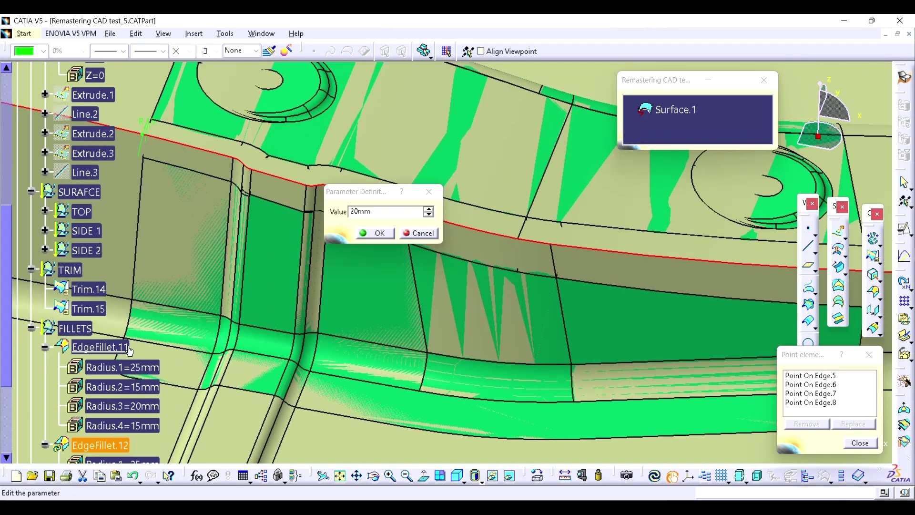
left_click(377, 233)
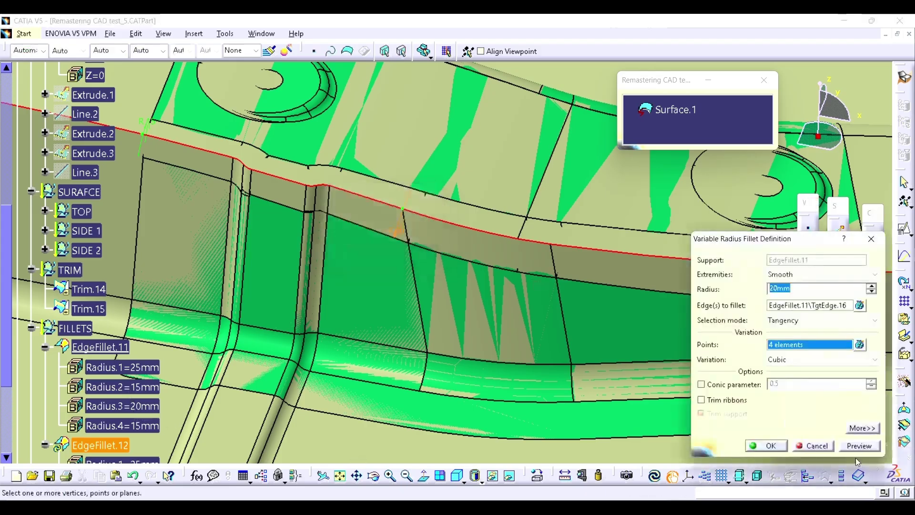
left_click(782, 449)
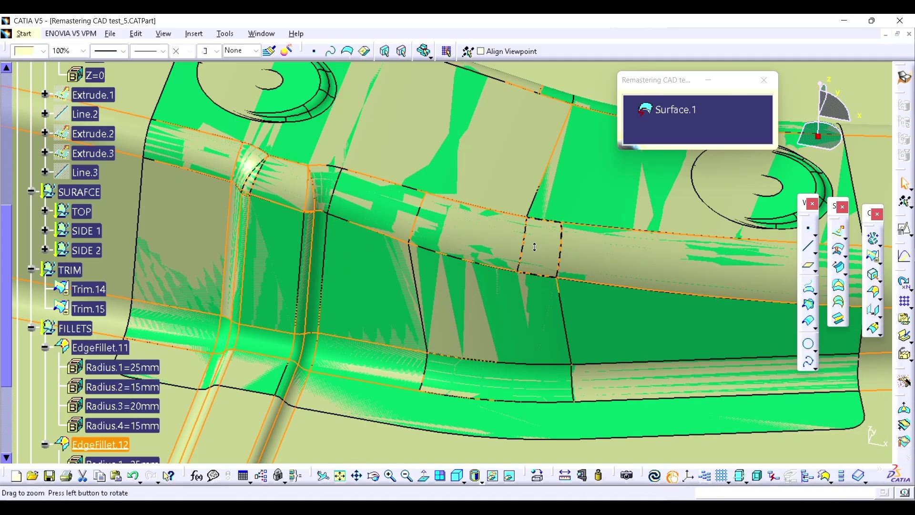
Step: Compare the updated EdgeFillet.12 with the reference Surface.1 from above and along the filleted edge
middle_click_drag(761, 334, 762, 390)
middle_click_drag(596, 358, 447, 315)
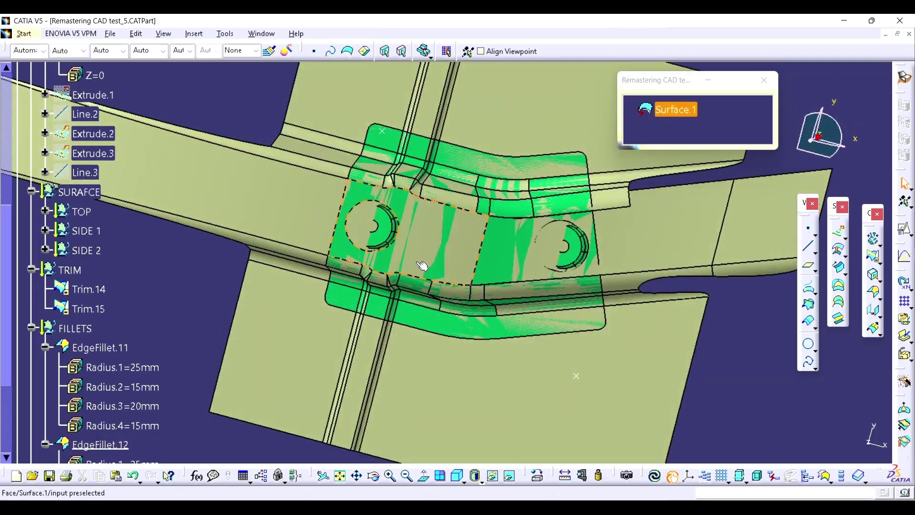
middle_click_drag(423, 266, 543, 231)
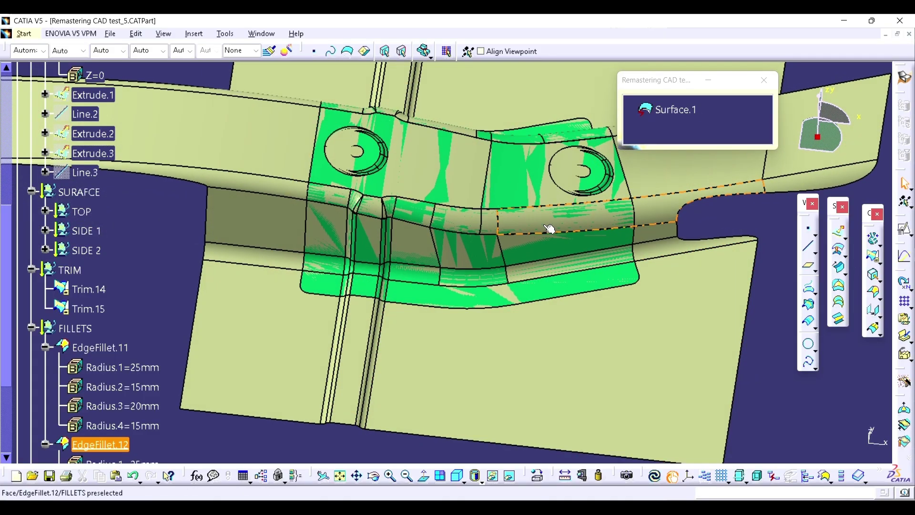
Step: Hide EdgeFillet.12 and examine the two round embosses and their holes on the reference Surface.1
scroll(521, 221, "down", 5)
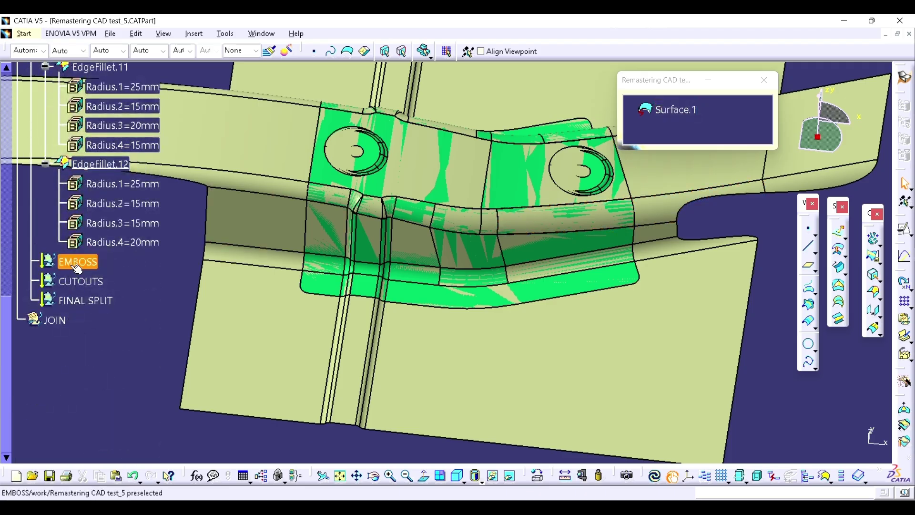
middle_click_drag(266, 251, 360, 292)
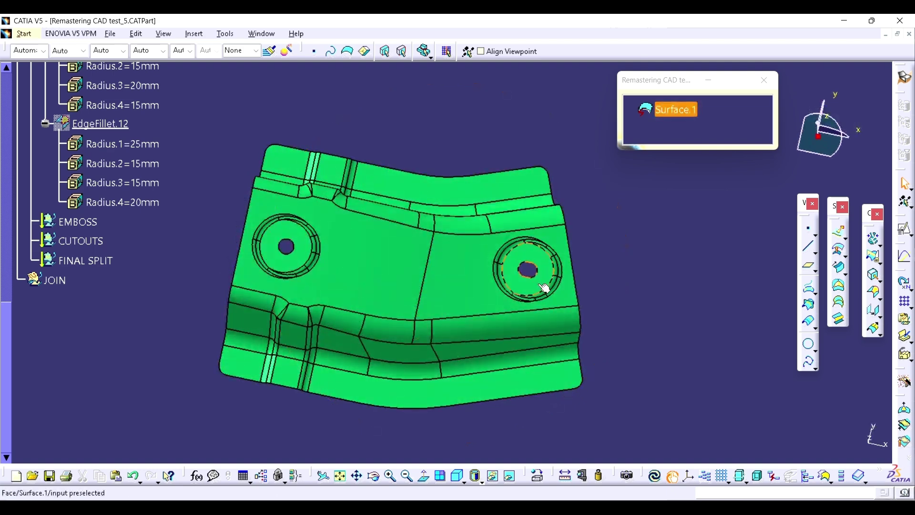
scroll(317, 256, "up", 2)
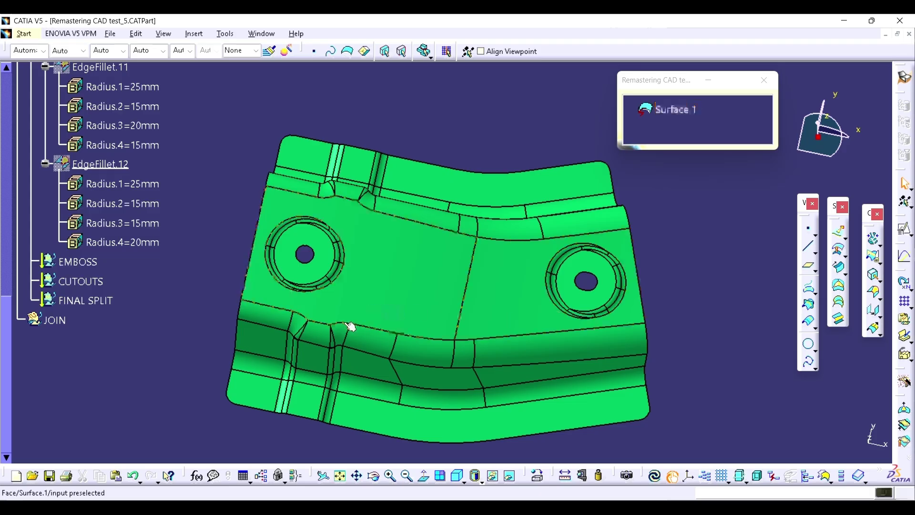
middle_click_drag(353, 326, 401, 316)
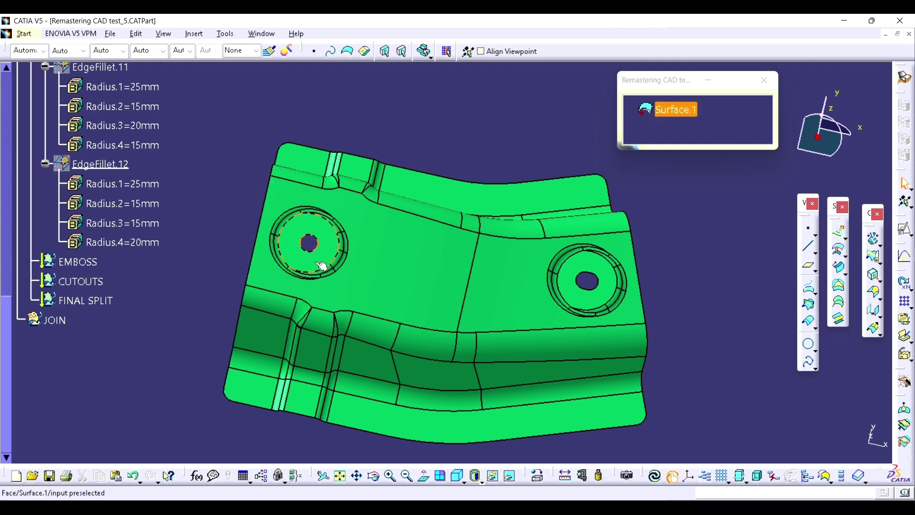
middle_click_drag(321, 266, 357, 198)
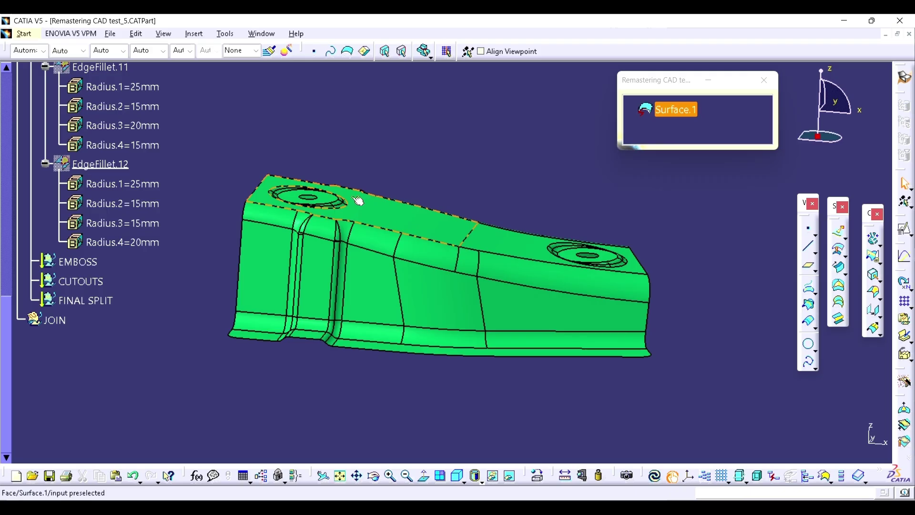
middle_click_drag(505, 298, 495, 229, "ctrl")
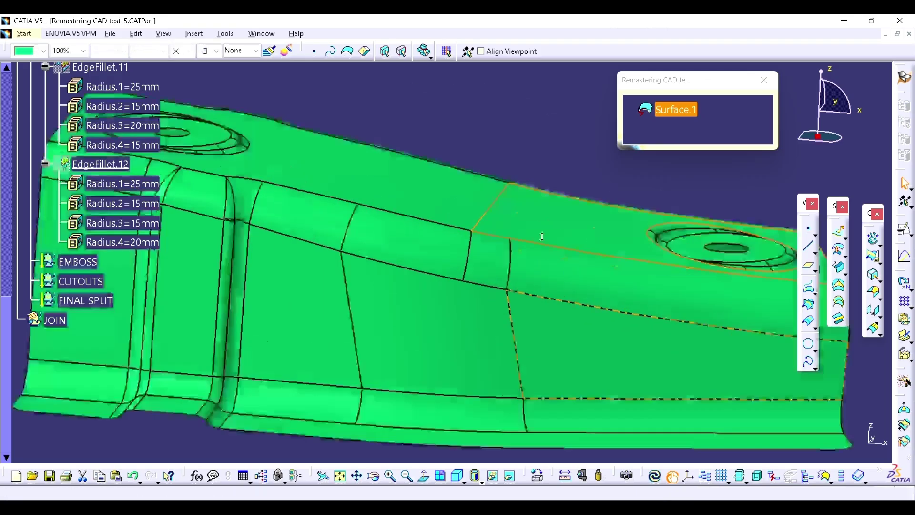
middle_click_drag(212, 147, 423, 193)
left_click(395, 175)
middle_click_drag(508, 233, 295, 262, "ctrl")
middle_click_drag(553, 258, 308, 192)
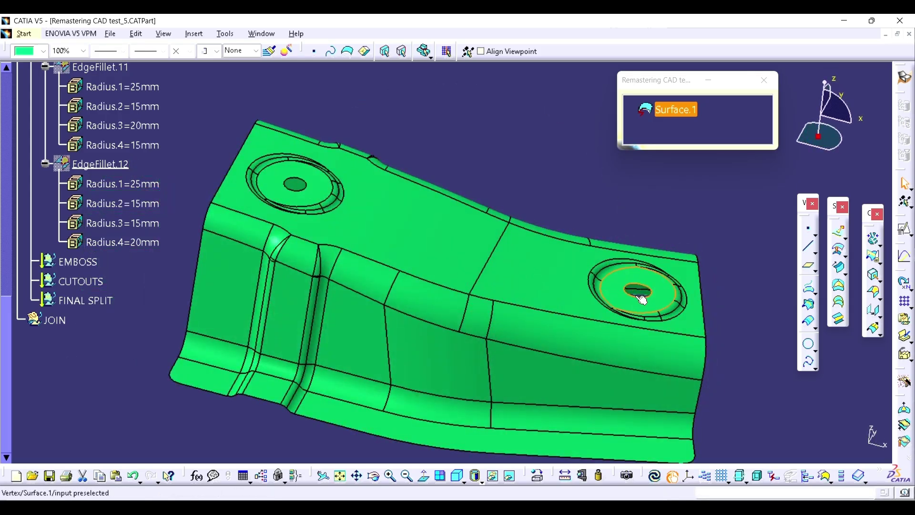
Step: Define the EMBOSS geometrical set as the in-work object
left_click(621, 195)
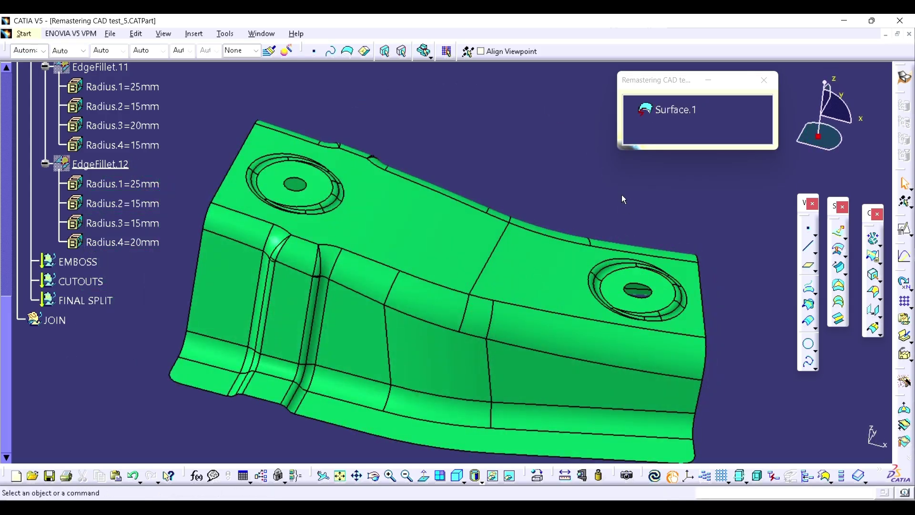
right_click(79, 266)
left_click(136, 143)
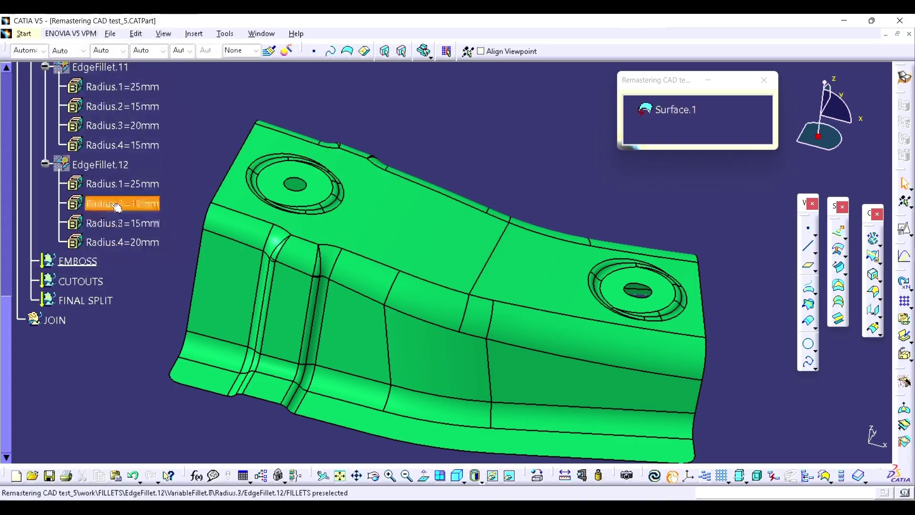
Step: Create a point at the centre of the first emboss's circular hole edge and convert its type to Coordinates
right_click(675, 110)
left_click(705, 143)
middle_click_drag(362, 247, 510, 251)
left_click(812, 237)
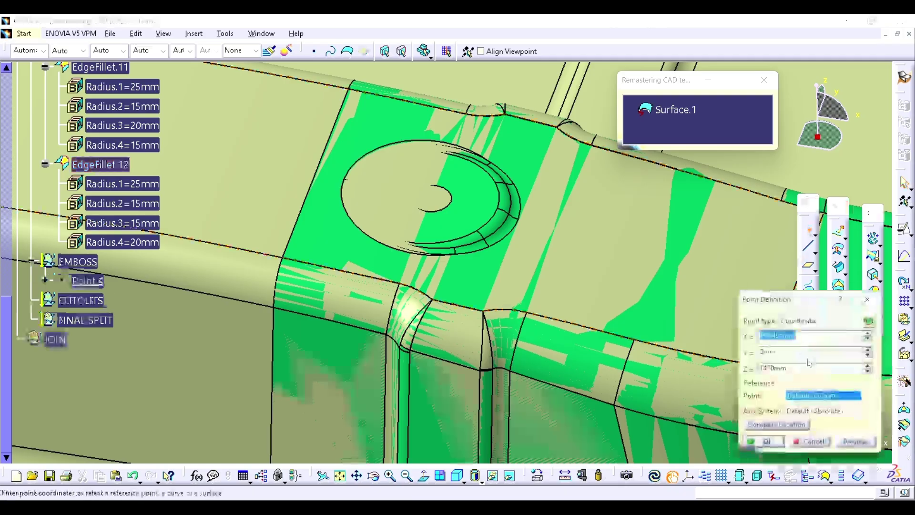
left_click(829, 320)
left_click(808, 364)
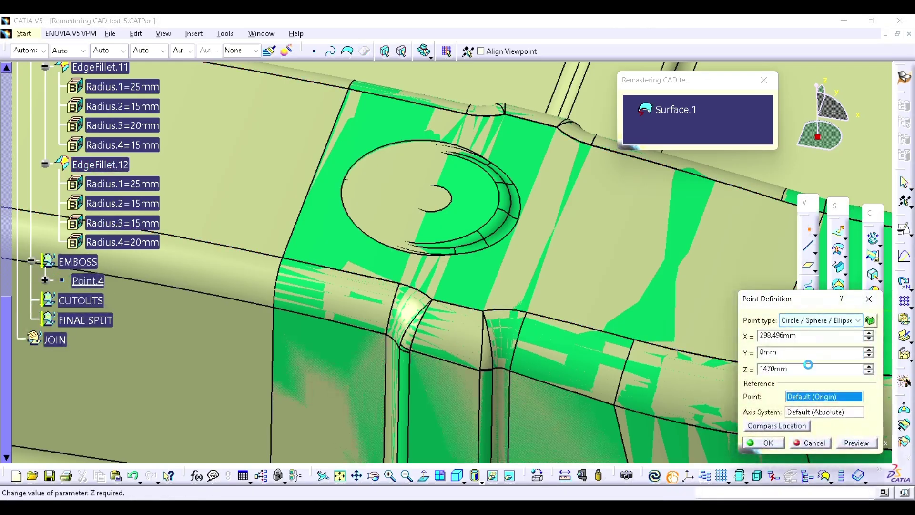
left_click(448, 210)
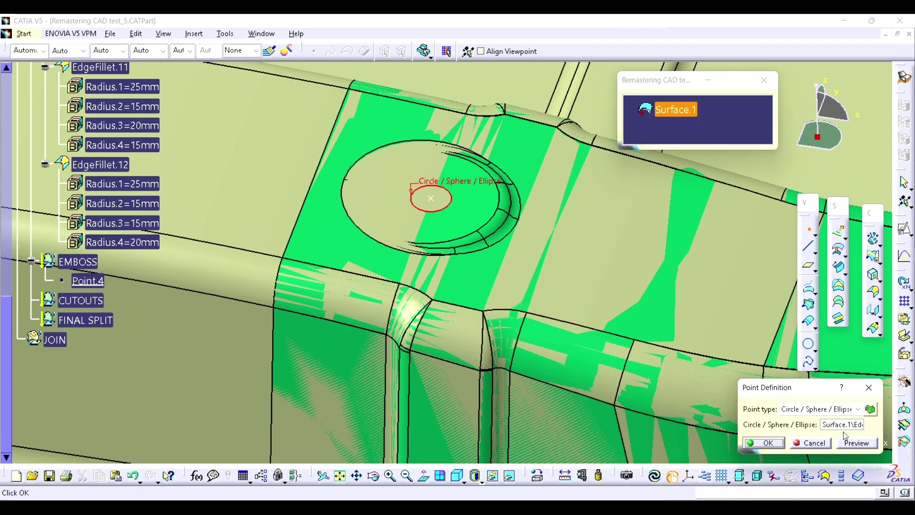
left_click(838, 409)
left_click(805, 419)
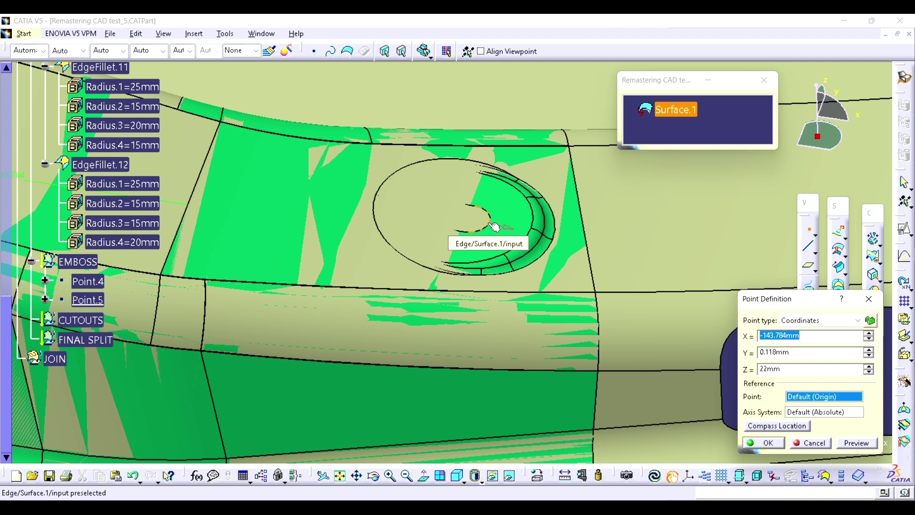
left_click(868, 299)
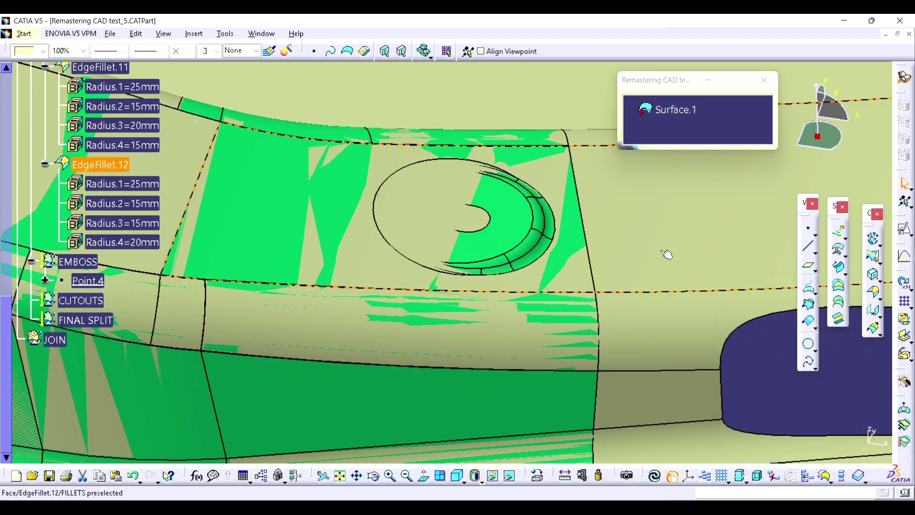
Step: Create a point midway between two opposite vertices of the other emboss's hole edge and switch its type to Coordinates
middle_click_drag(480, 224, 508, 255)
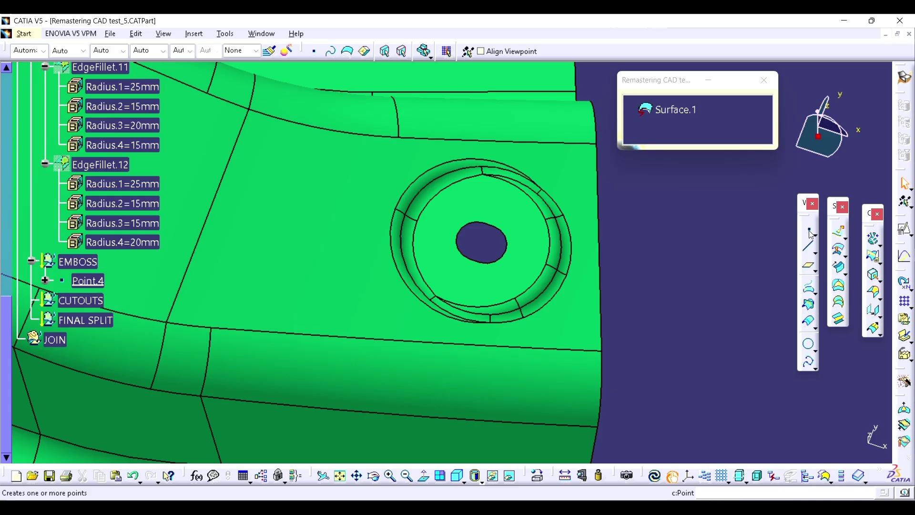
left_click(808, 229)
left_click(820, 316)
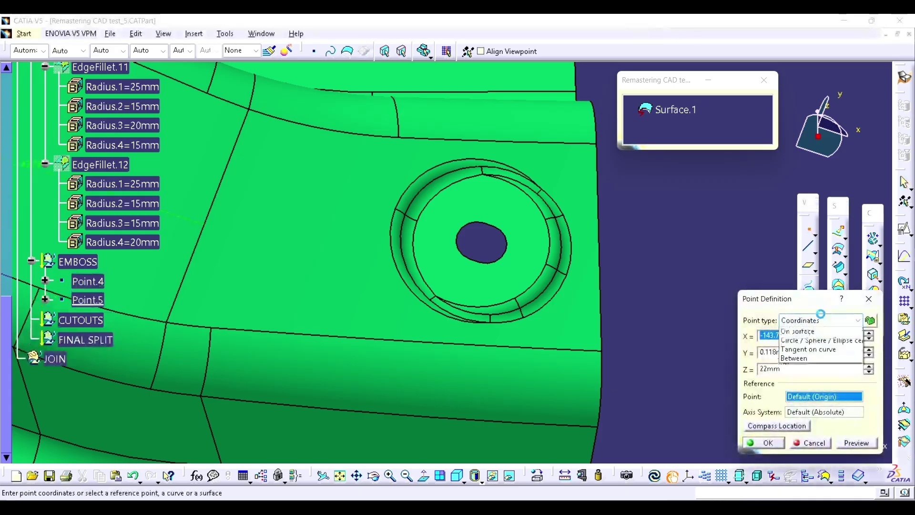
left_click(800, 379)
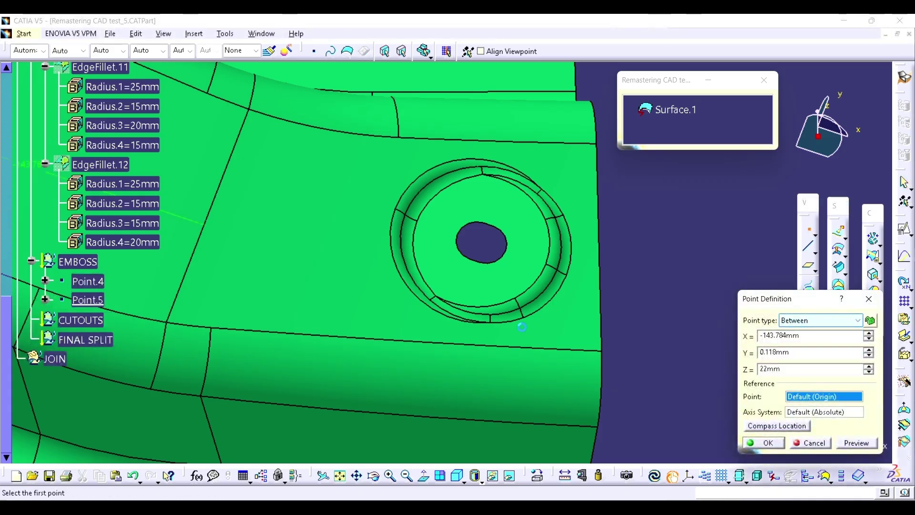
left_click(486, 223)
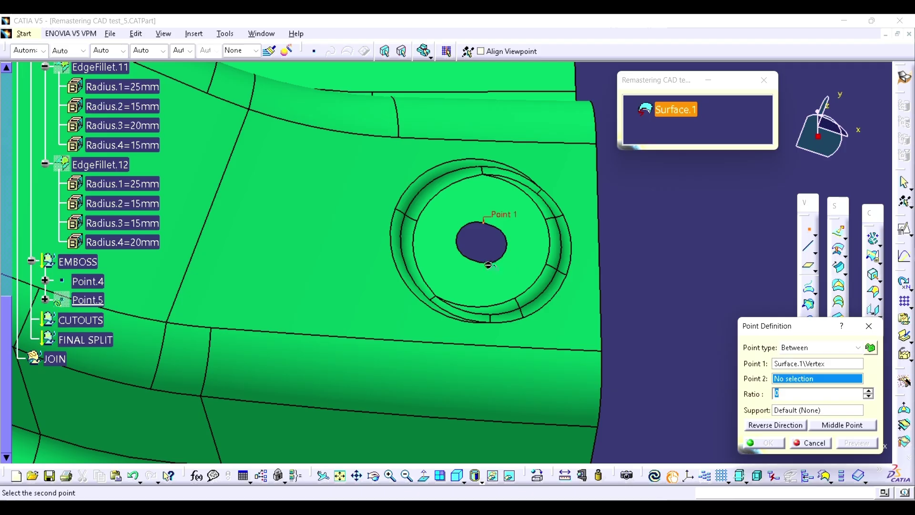
left_click(485, 266)
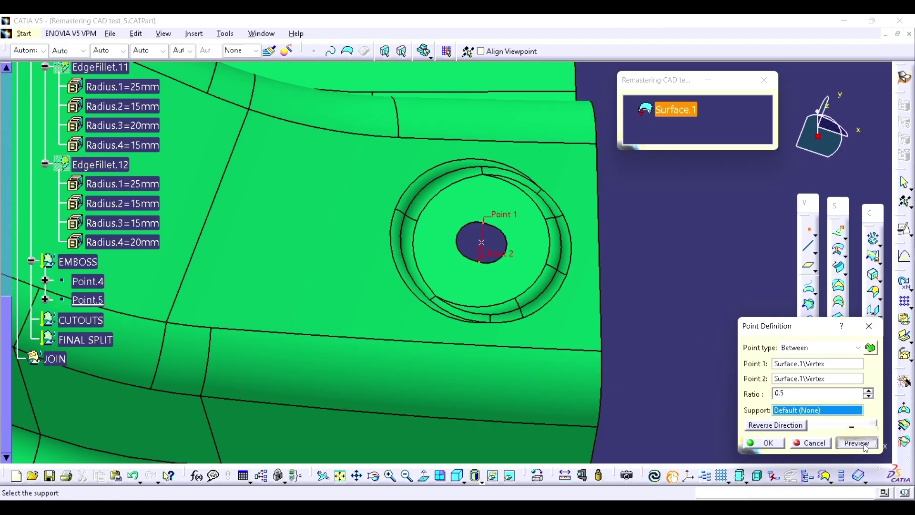
left_click(804, 347)
left_click(781, 362)
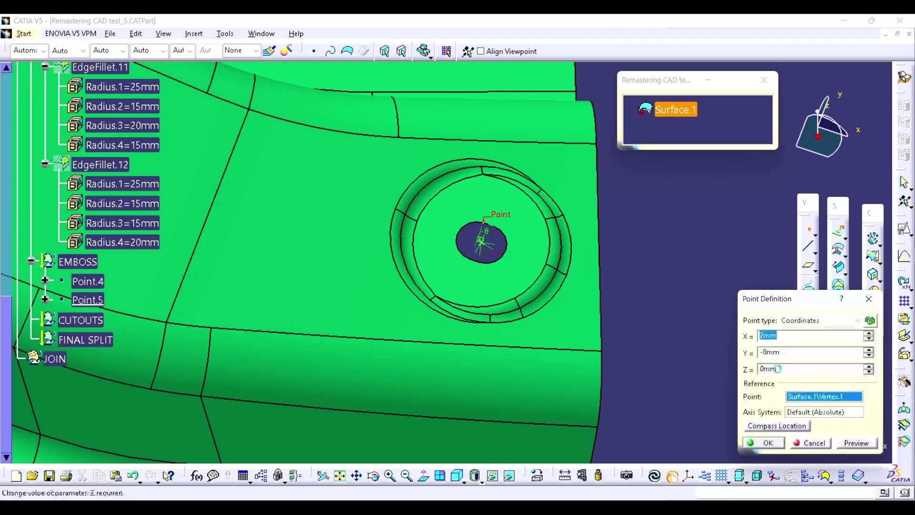
left_click(758, 445)
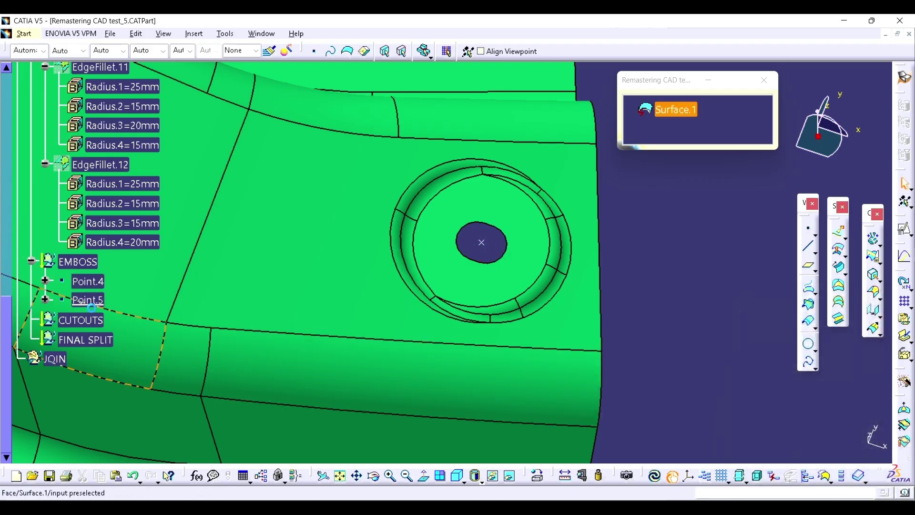
Step: Isolate the second hole's centre point and redefine the explicit point as Coordinates relative to the default origin
right_click(93, 301)
mouse_move(153, 293)
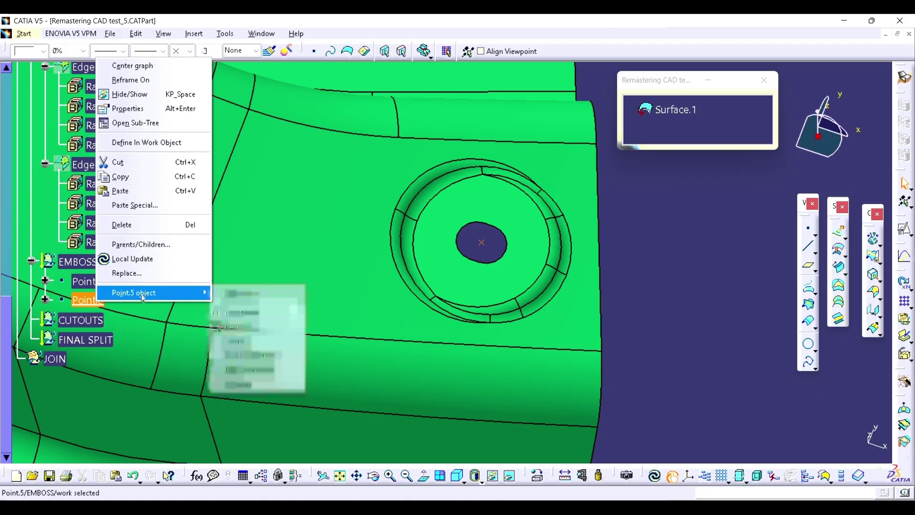
left_click(230, 339)
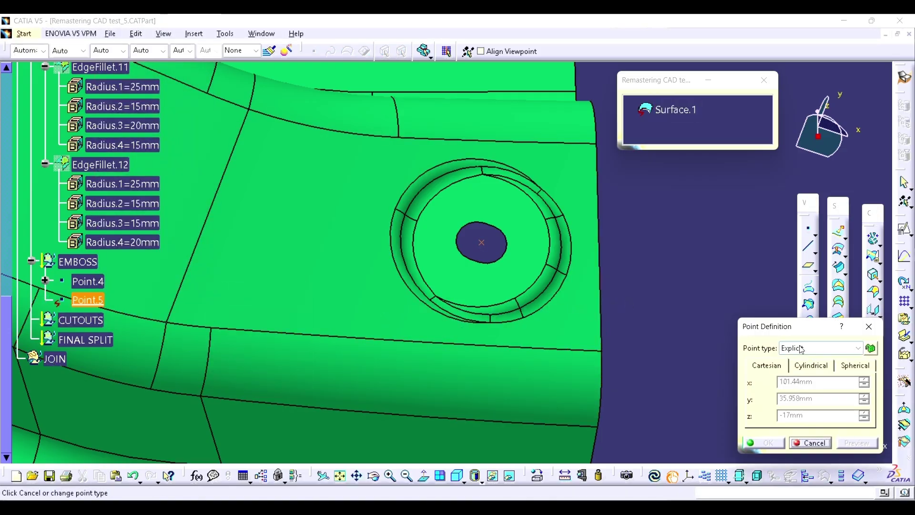
left_click(800, 349)
left_click(800, 360)
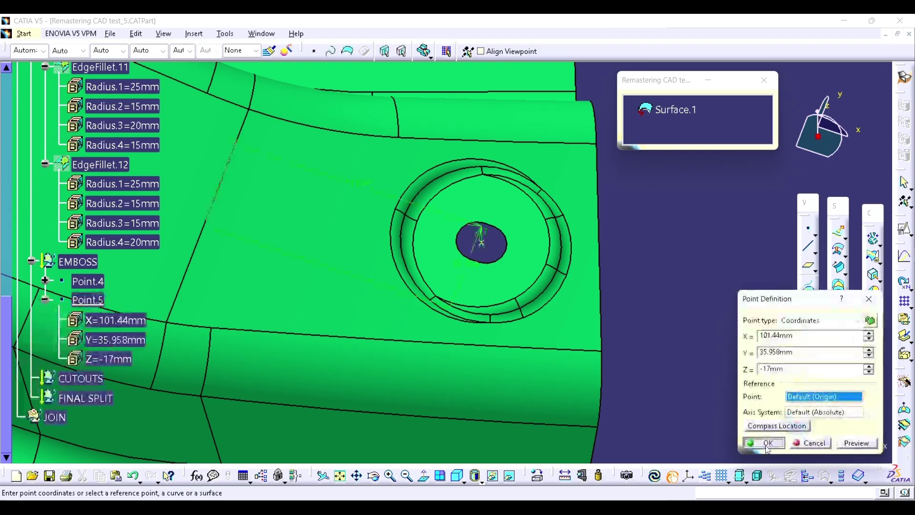
left_click(764, 443)
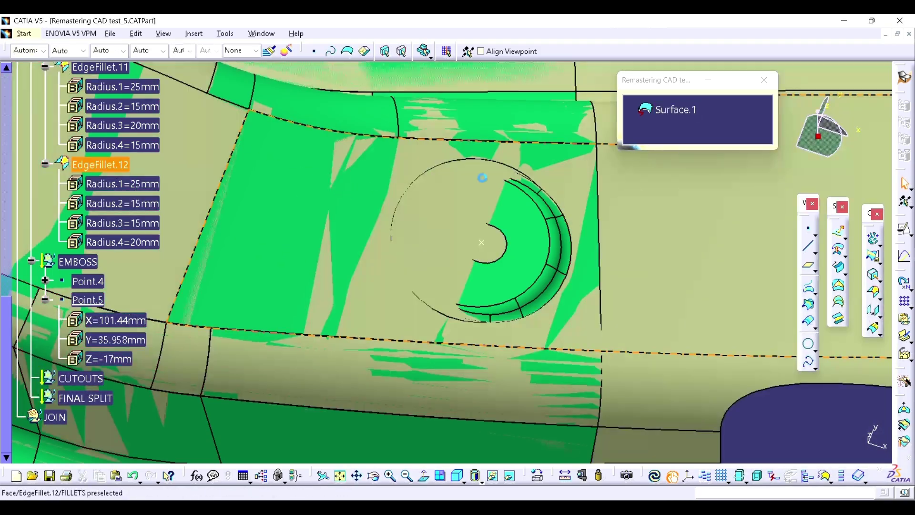
Step: Show the Extrude.1 reference surface from the REF set
middle_click_drag(482, 178, 604, 243)
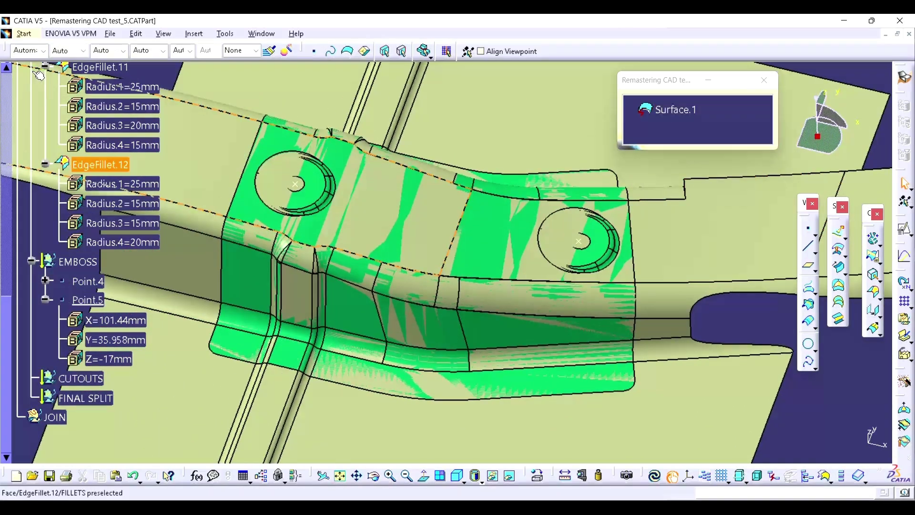
left_click(9, 89)
scroll(69, 257, "down", 3)
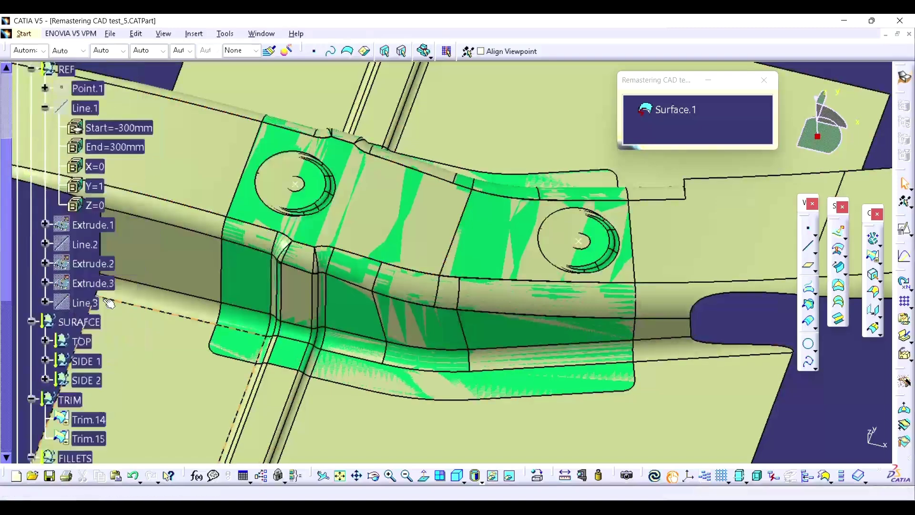
left_click(89, 227)
key("space")
Step: Measure the distance between the first emboss's flat face and the Extrude.1 reference plane
middle_click_drag(425, 294, 606, 260)
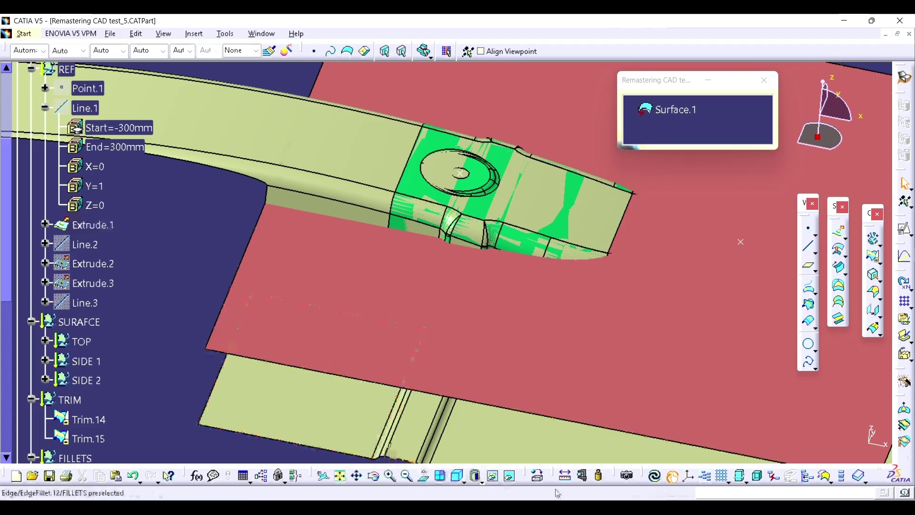
left_click(564, 475)
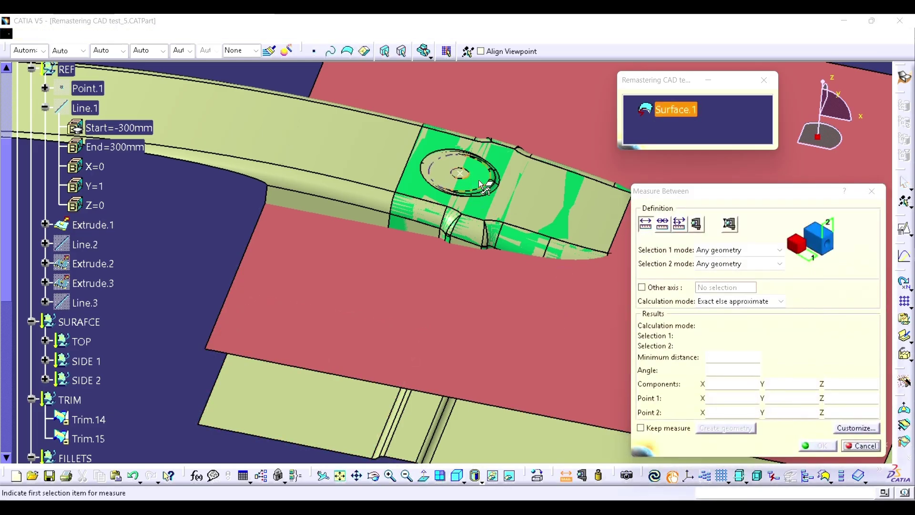
left_click(479, 183)
left_click(452, 302)
scroll(490, 302, "down", 1)
middle_click_drag(590, 305, 508, 249)
left_click_drag(482, 200, 544, 170)
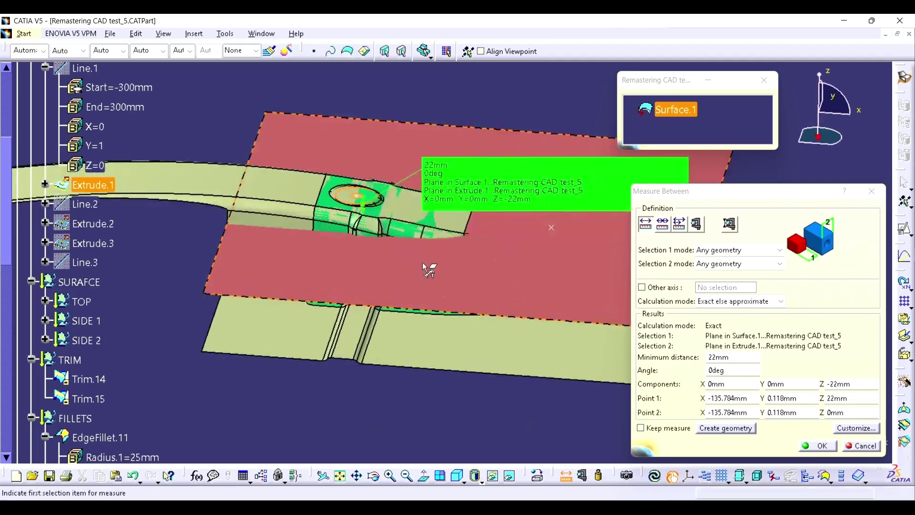
middle_click_drag(423, 265, 459, 275)
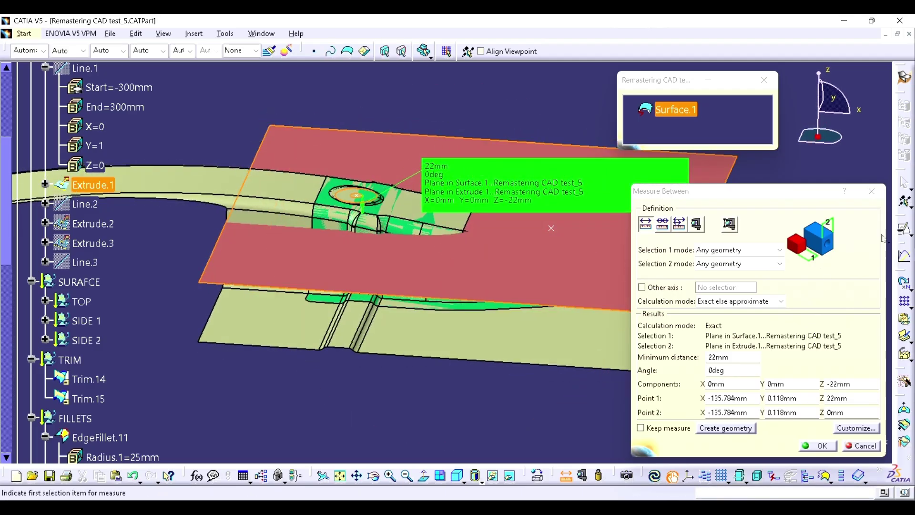
left_click(871, 191)
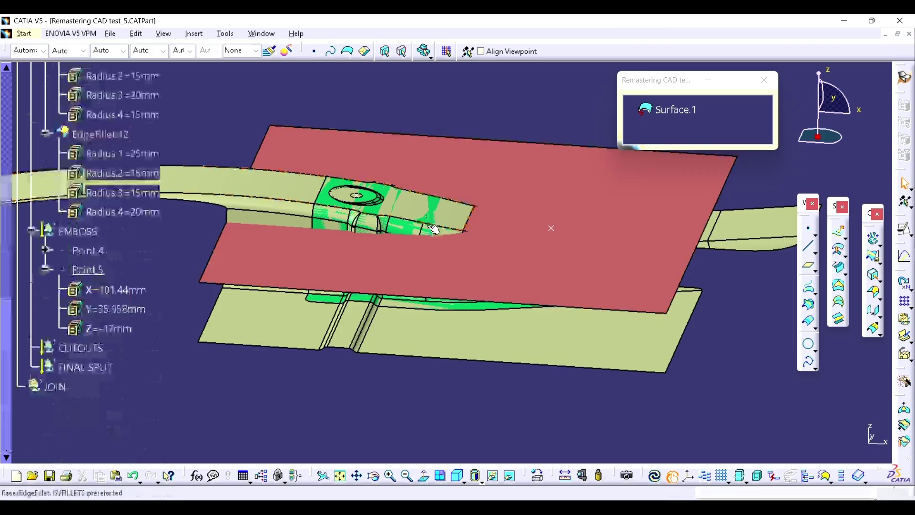
Step: Offset Extrude.1 in the reversed, upward direction to the level of the first emboss's flat face
left_click(841, 261)
left_click(498, 270)
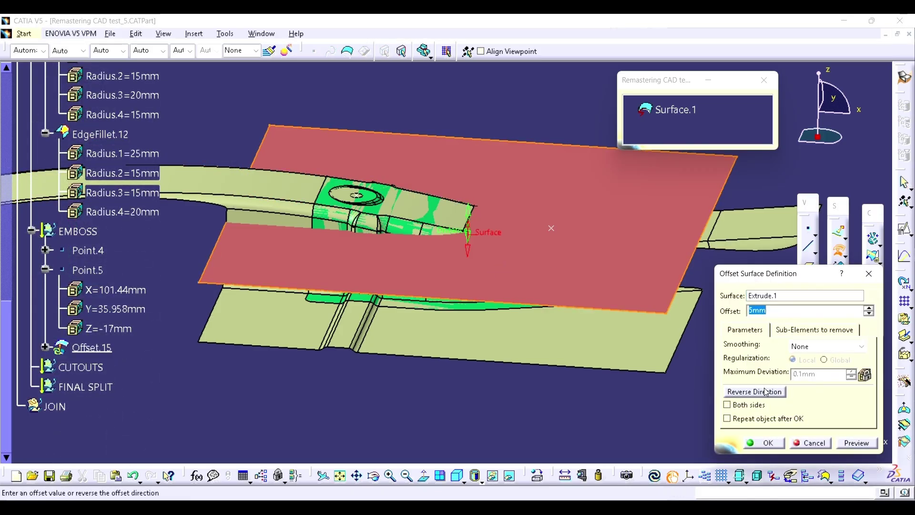
left_click(764, 391)
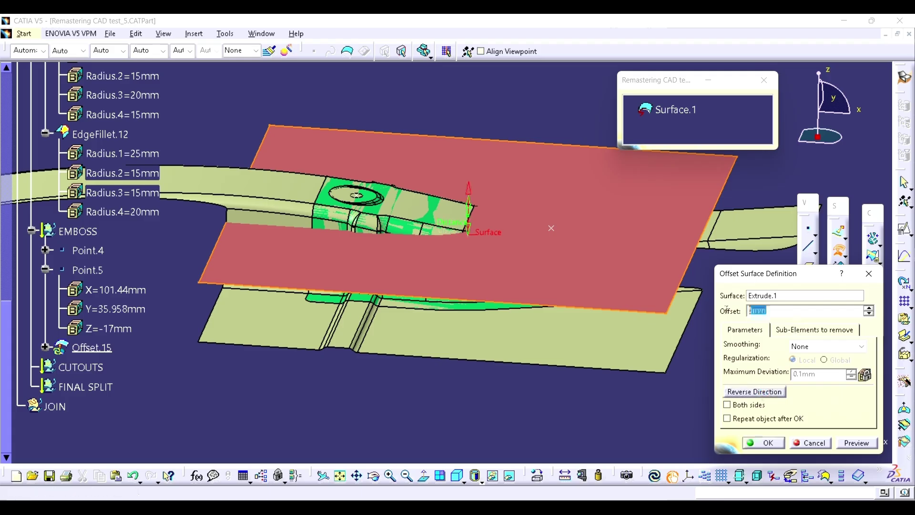
key("Return")
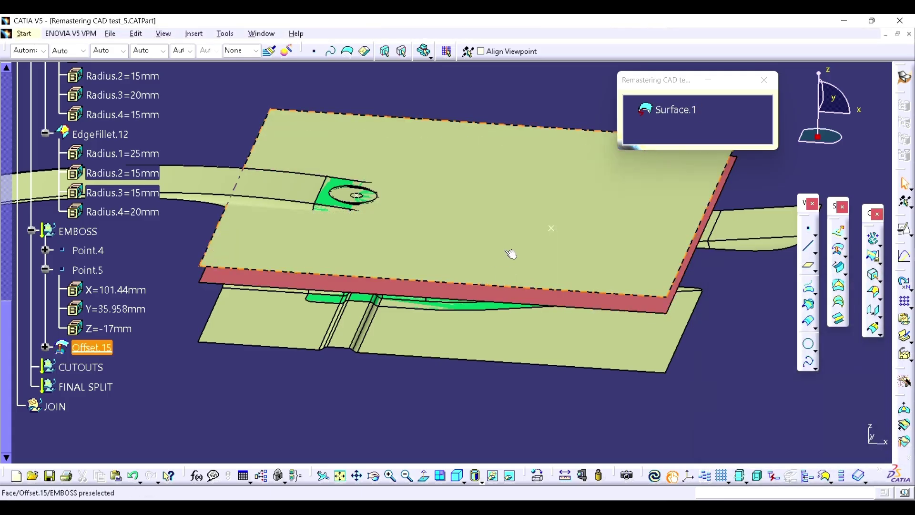
Step: Hide the second hole's centre point, the offset plane and the fillet surface, keeping the imported Surface.1 shown
left_click(552, 230)
middle_click_drag(441, 230, 532, 330)
scroll(437, 252, "down", 1)
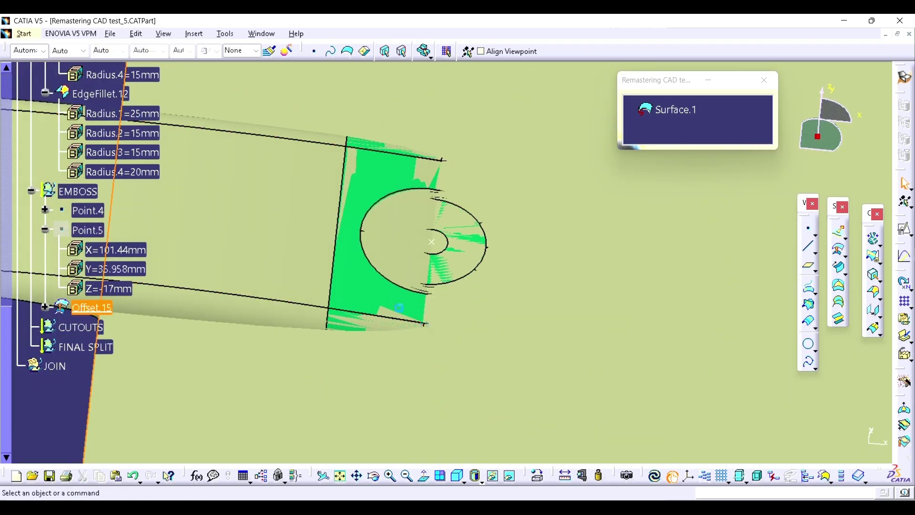
key("space")
left_click(303, 273)
key("space")
left_click(292, 267)
key("space")
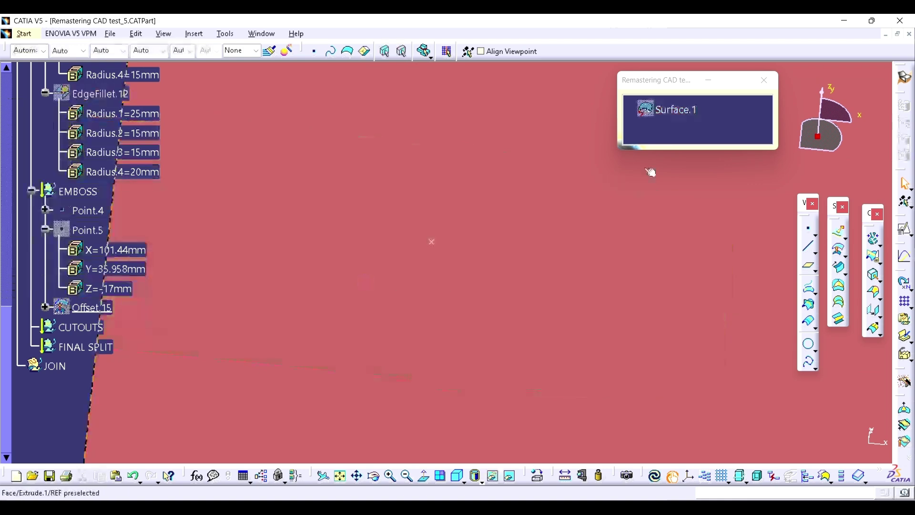
left_click(676, 109)
key("space")
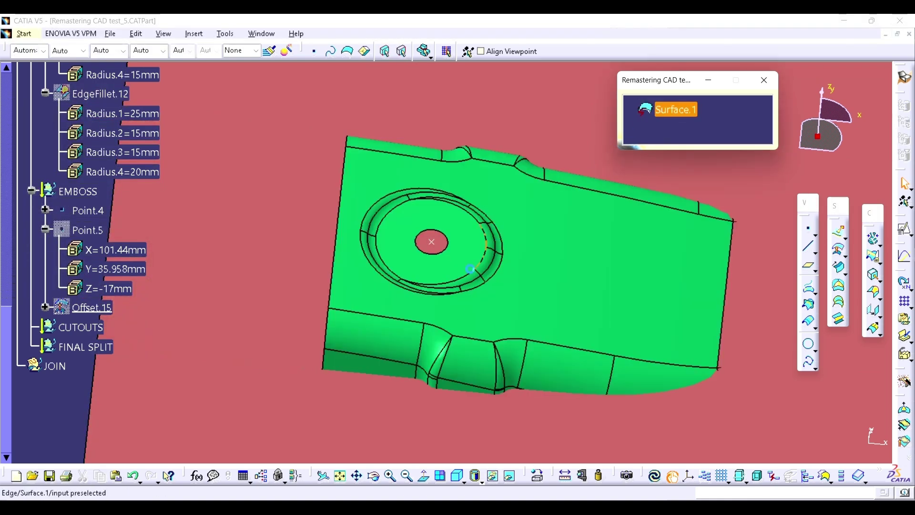
Step: Measure the circular edge of the first emboss's flat face
left_click(580, 476)
left_click(492, 256)
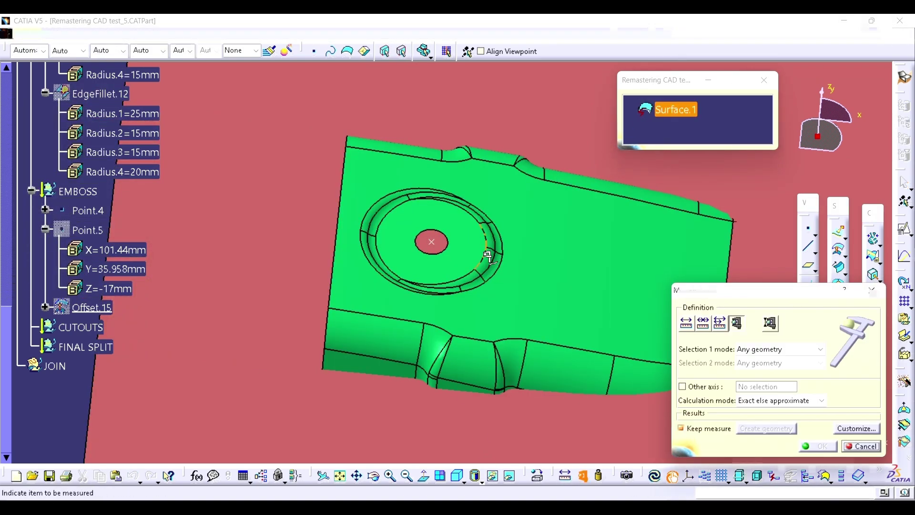
left_click(871, 257)
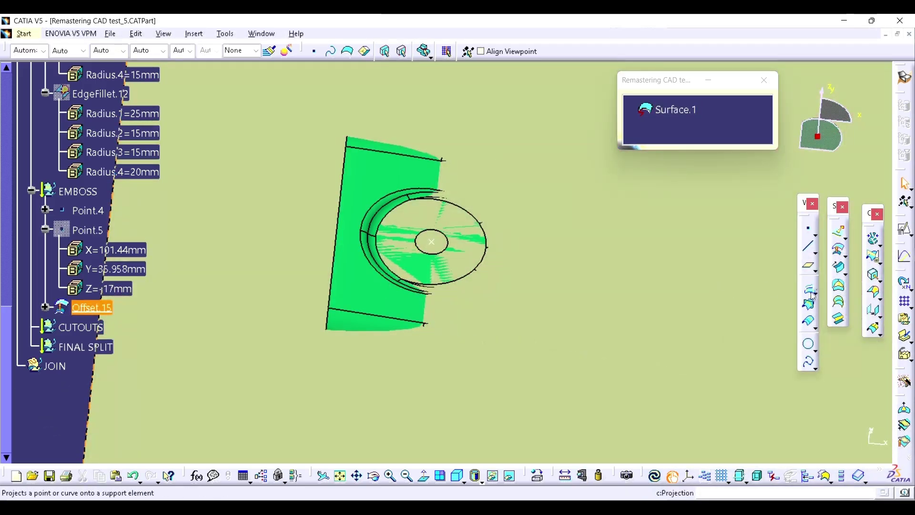
Step: Create a full circle of radius 25 mm centred on the first hole's point, with the offset plane as support
left_click(808, 342)
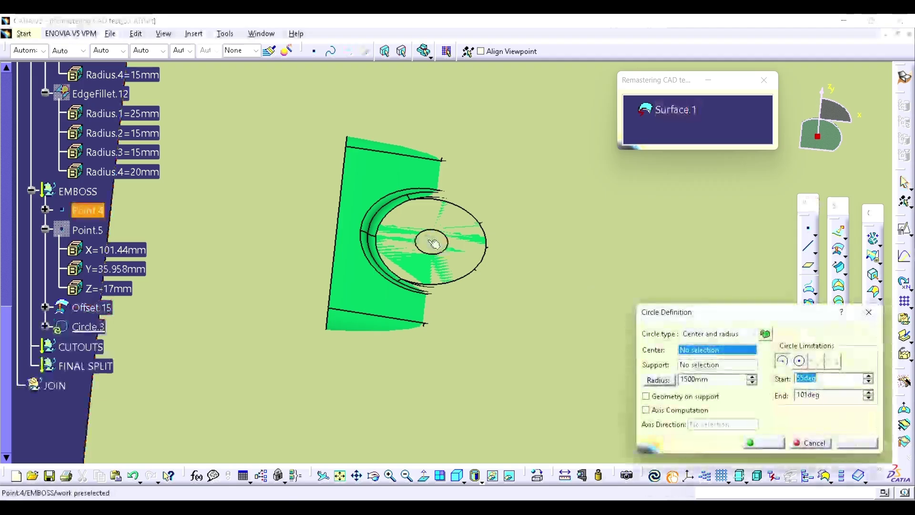
left_click(436, 245)
left_click(535, 392)
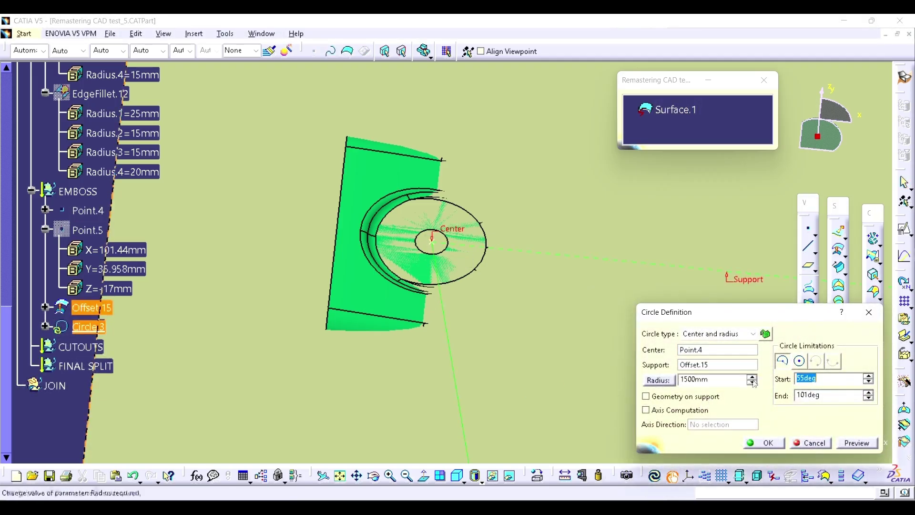
left_click(800, 361)
type("25")
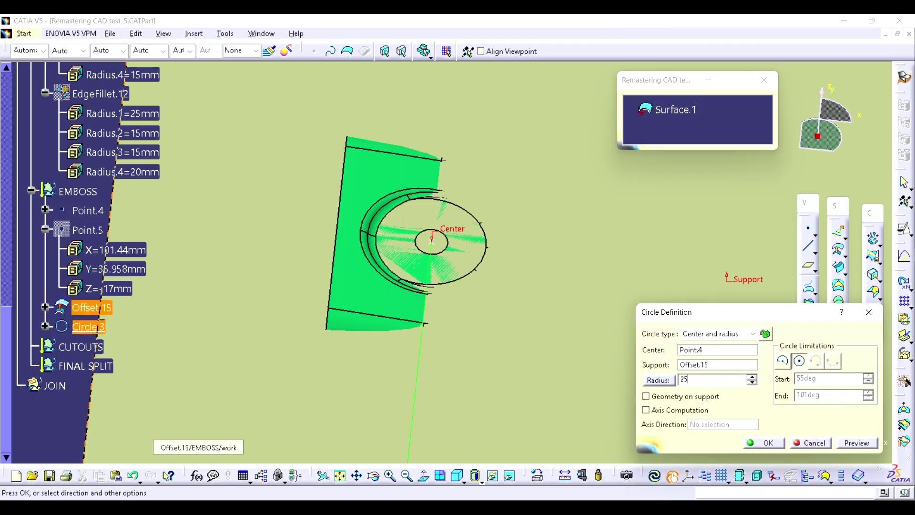
key("Return")
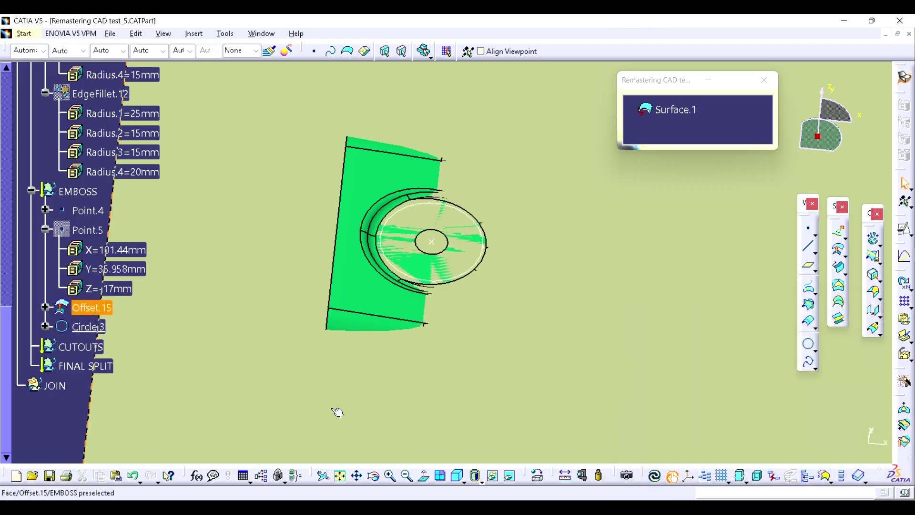
Step: Sweep a drafted surface from the radius 25 mm circle along the Z Component at 40deg, with both lengths 20mm
left_click(842, 273)
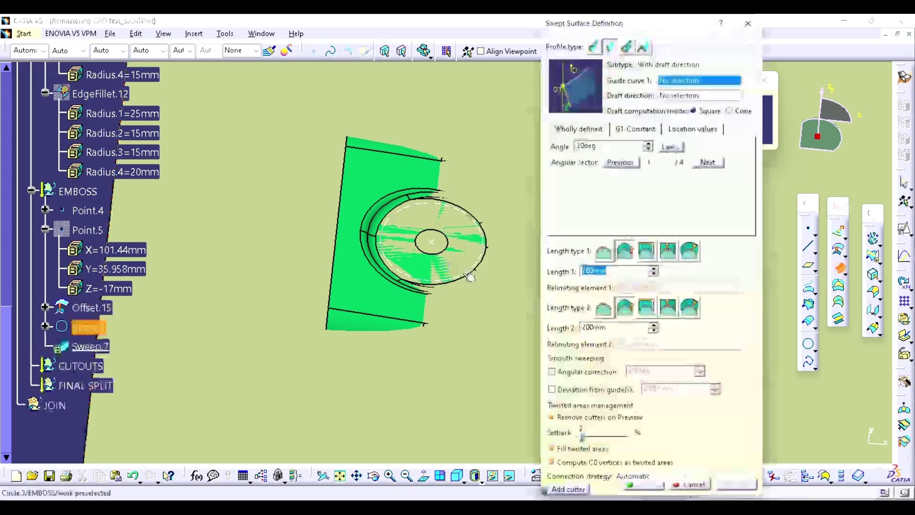
left_click(470, 271)
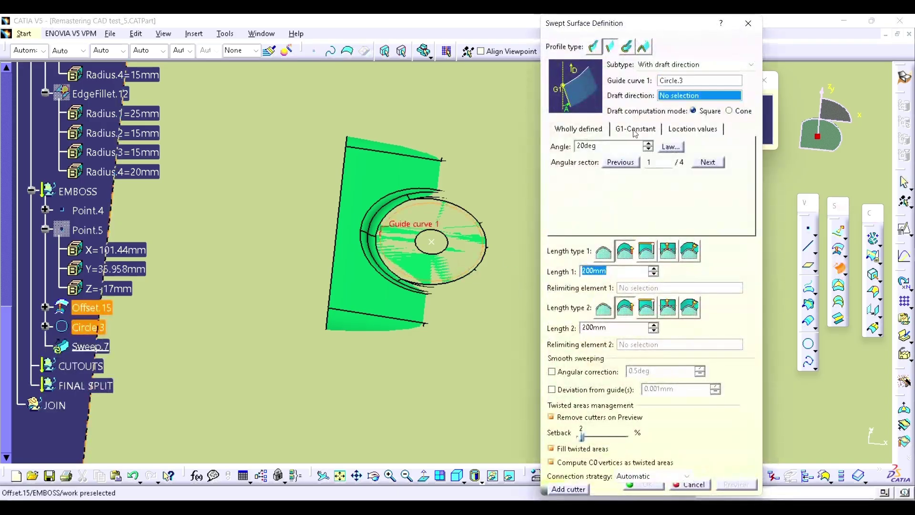
right_click(688, 99)
left_click(724, 181)
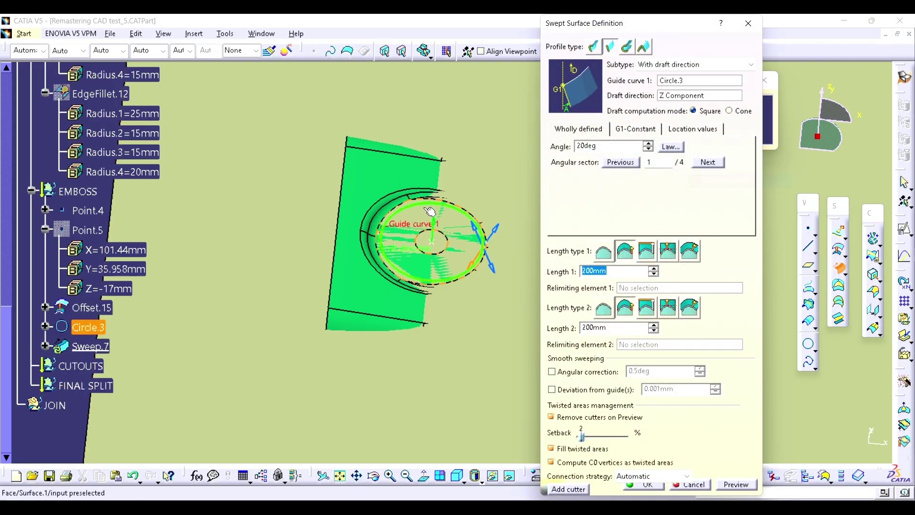
mouse_move(431, 210)
middle_mouse_down()
mouse_move(436, 238)
mouse_move(446, 205)
middle_mouse_up()
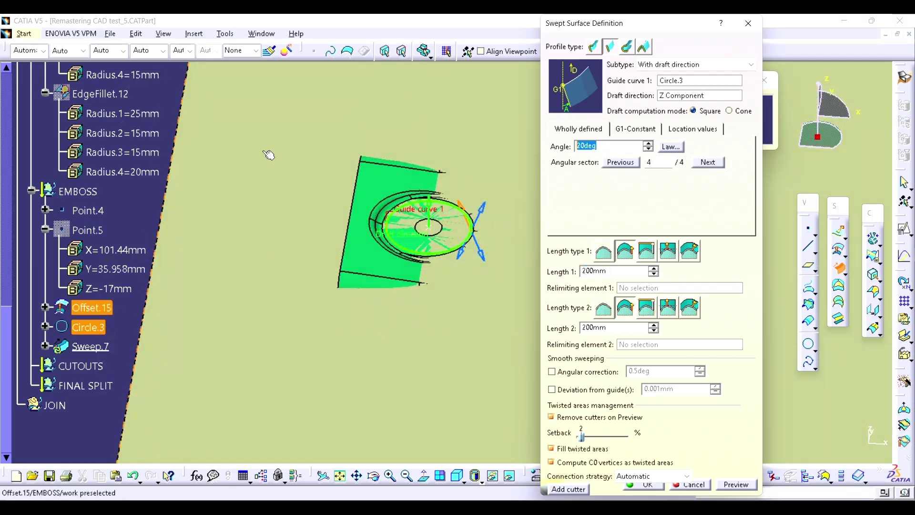
type("40")
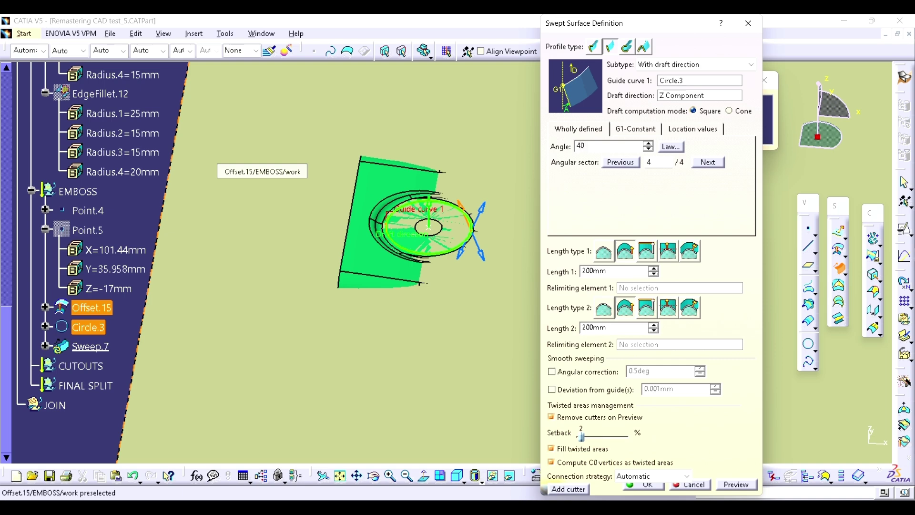
key("Return")
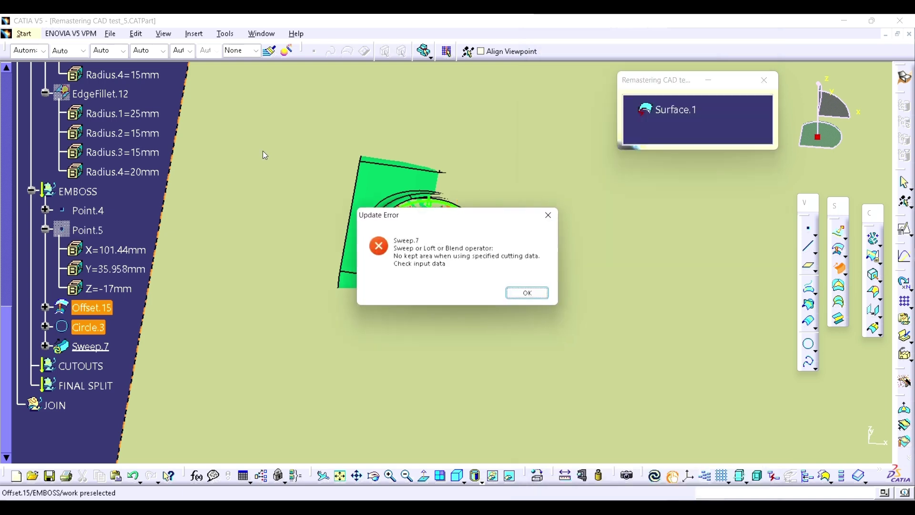
left_click(520, 292)
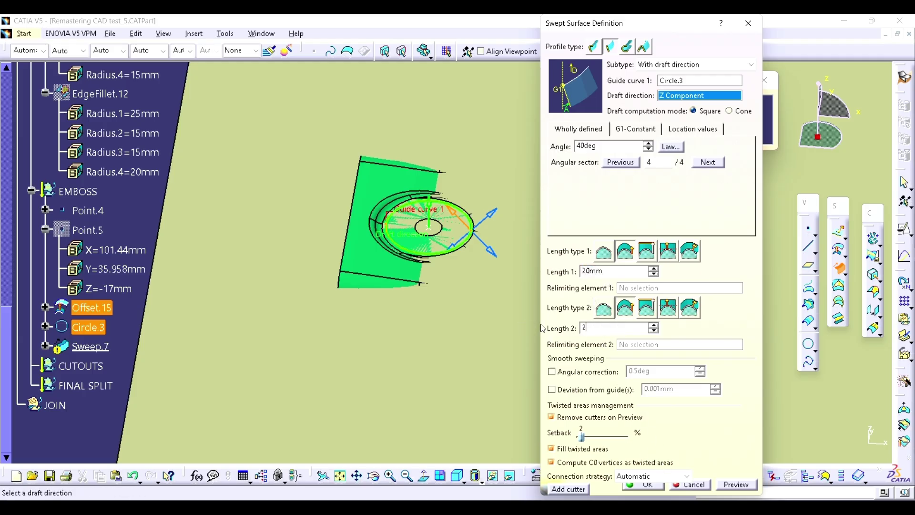
left_click(644, 484)
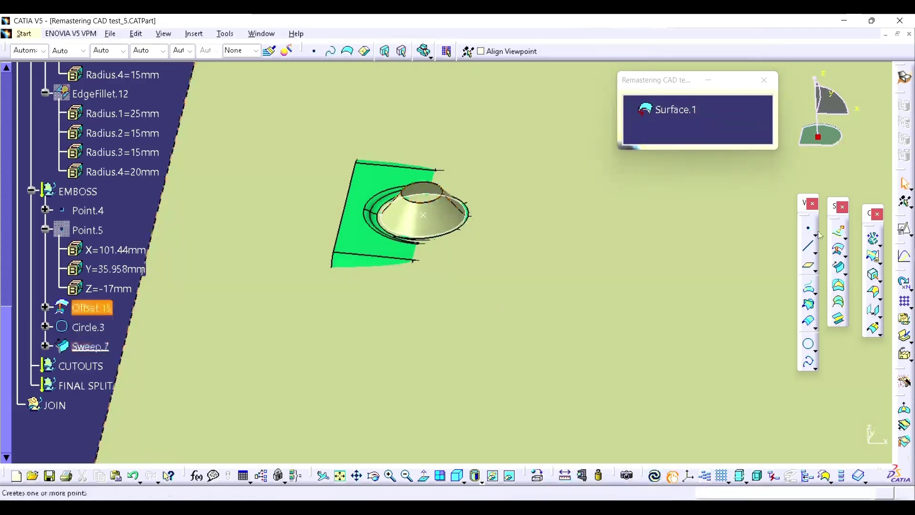
Step: Create a second 40deg swept surface on the same circle along the Z Component, choosing angular sector 3 and keeping both lengths 20mm
left_click(840, 270)
left_click(463, 221)
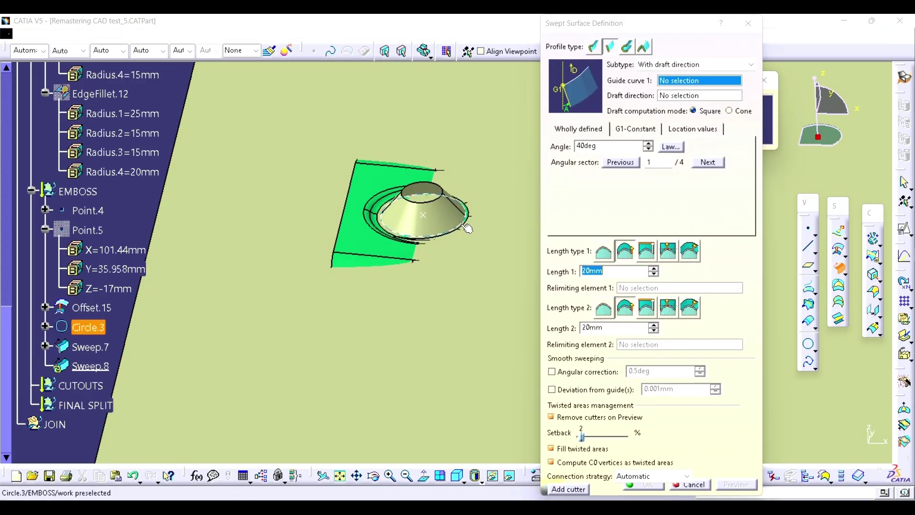
right_click(682, 95)
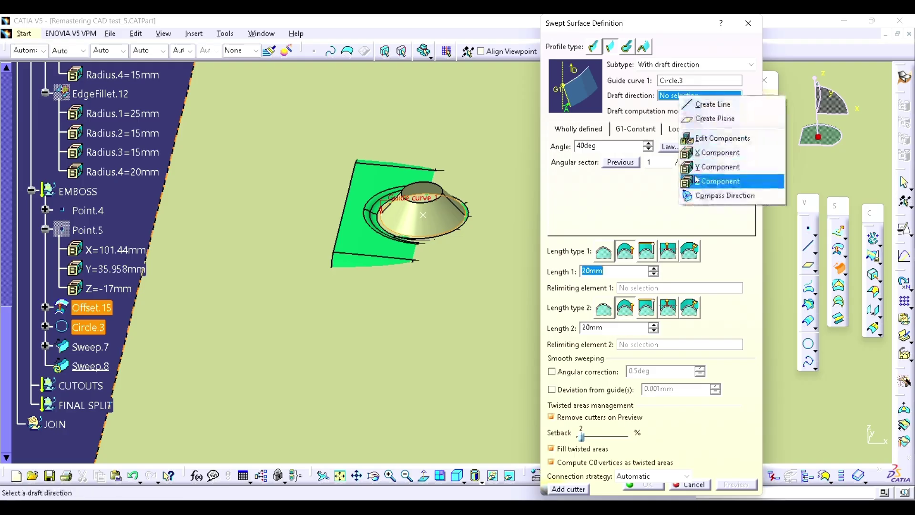
left_click(715, 180)
left_click(484, 198)
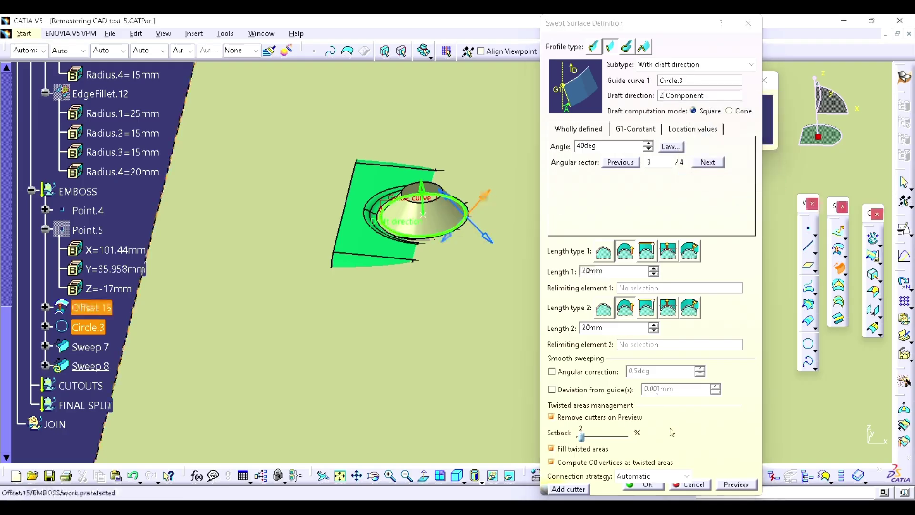
left_click(646, 484)
Step: Trim Sweep.8 with the offset plane Offset.15, switching the kept side of the previous element
middle_click_drag(435, 265, 476, 278)
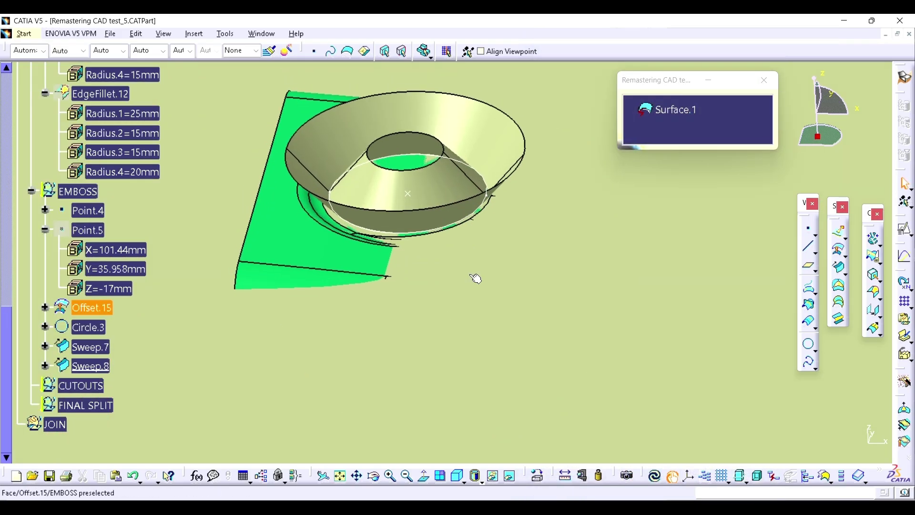
left_click(876, 260)
middle_click_drag(609, 224, 491, 265)
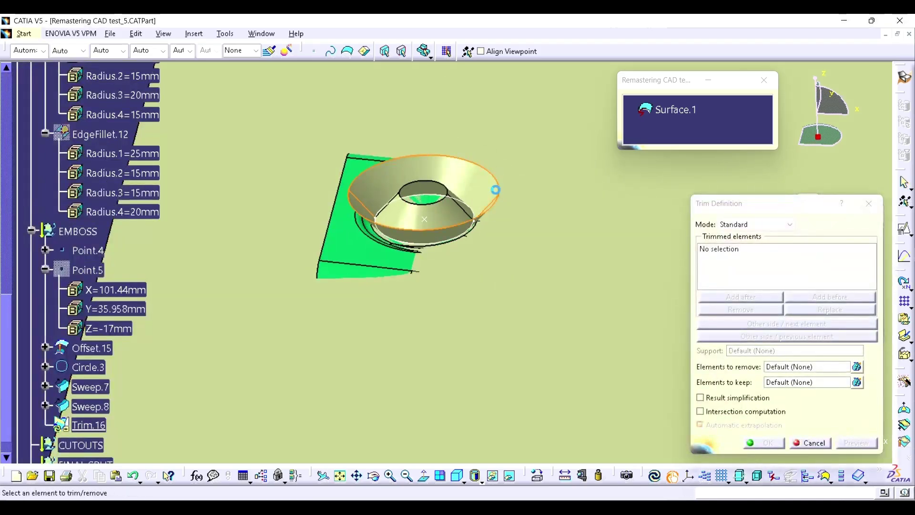
left_click(496, 190)
left_click(800, 338)
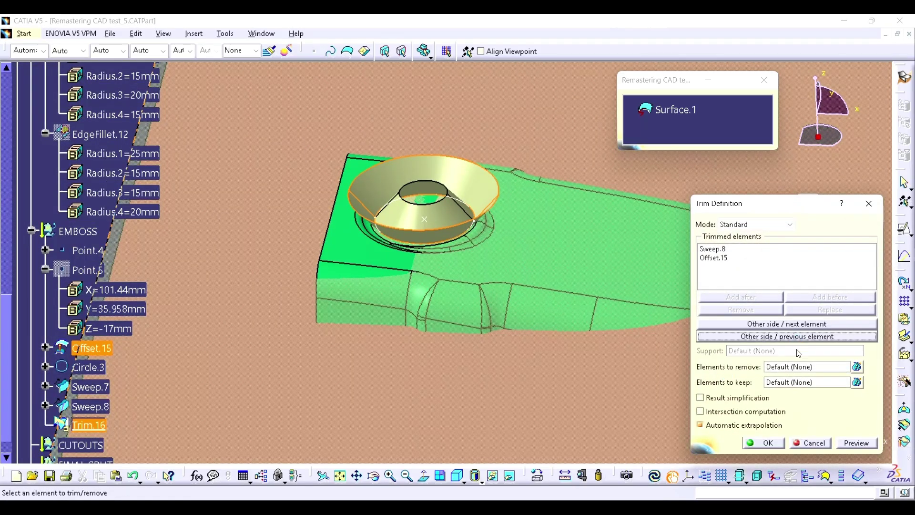
left_click(764, 443)
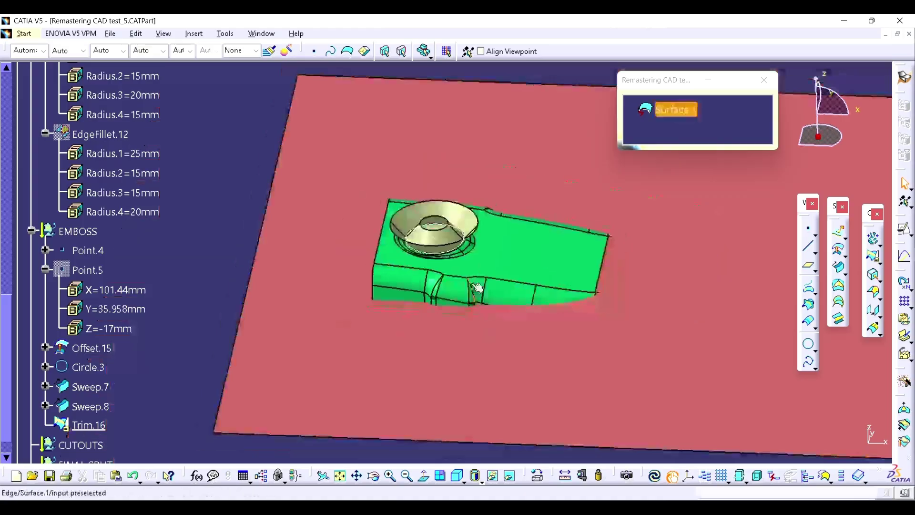
Step: Show the EdgeFillet.12 surface and trim it with Sweep.7
left_click(94, 135)
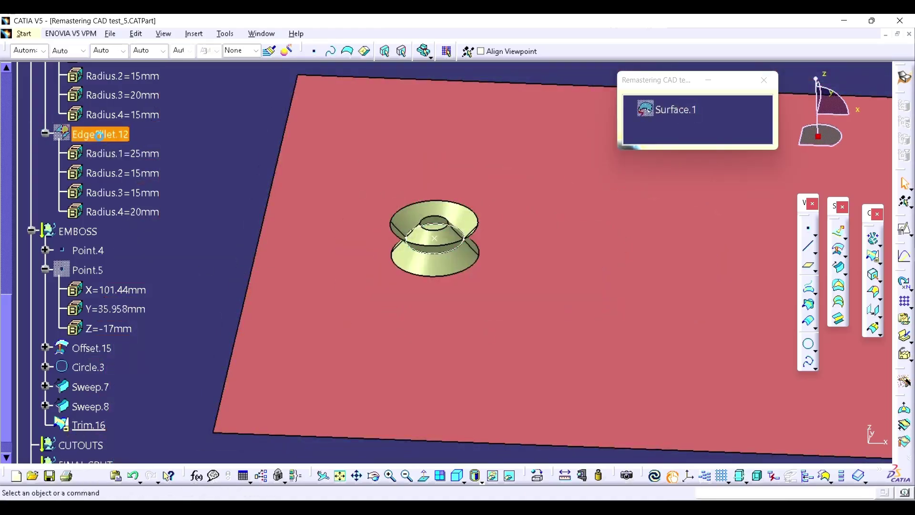
left_click(873, 256)
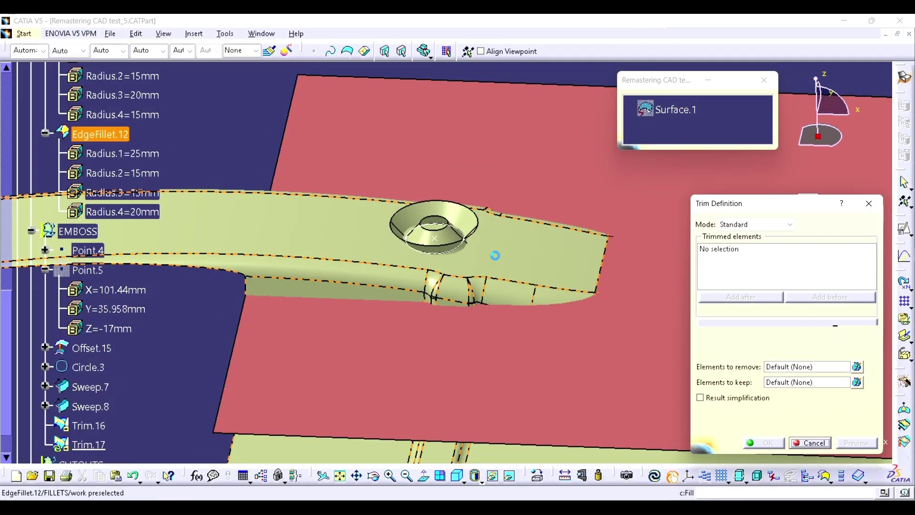
left_click(619, 381)
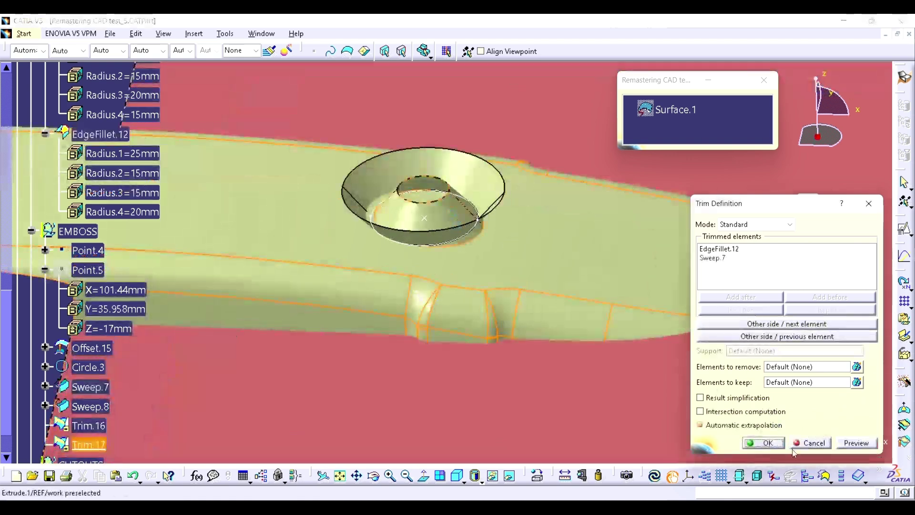
left_click(767, 443)
Step: Trim Trim.17 with Trim.16 into one surface, switching the kept side of the previous element
middle_click_drag(595, 305, 548, 274)
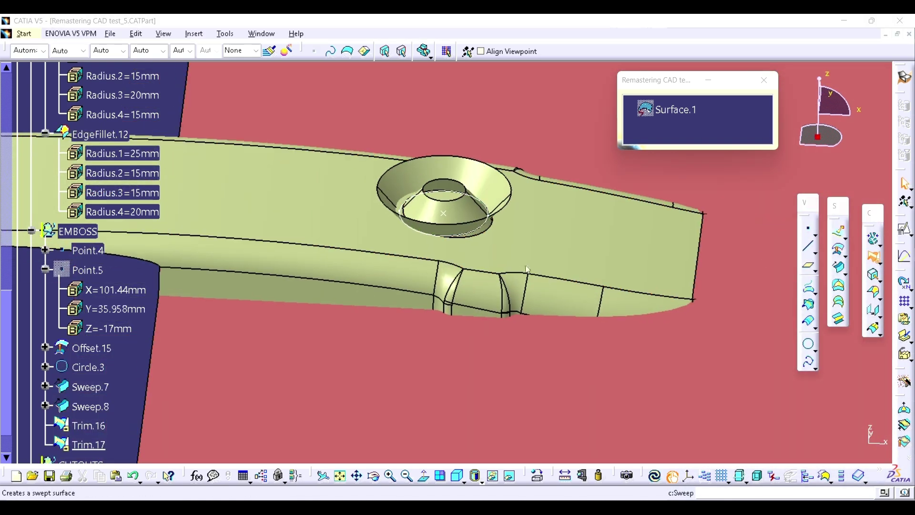
left_click(873, 256)
left_click(531, 233)
left_click(495, 180)
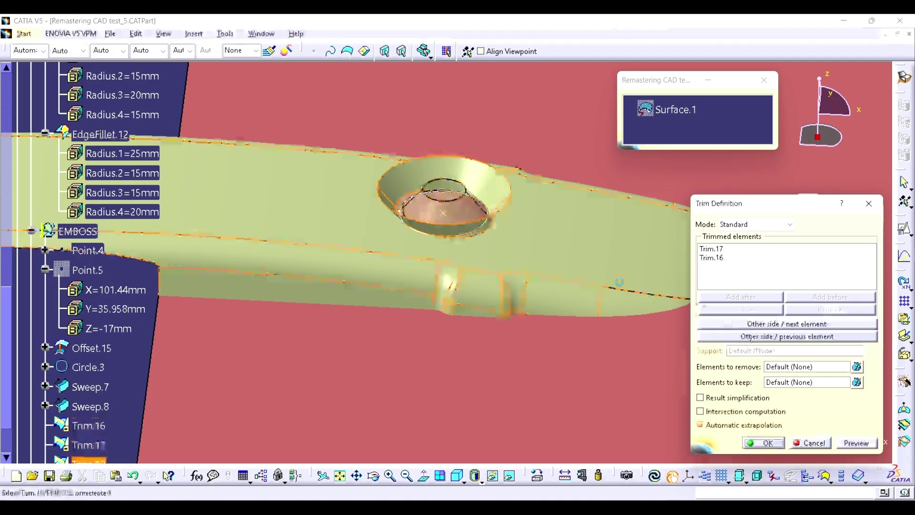
left_click(778, 336)
left_click(763, 443)
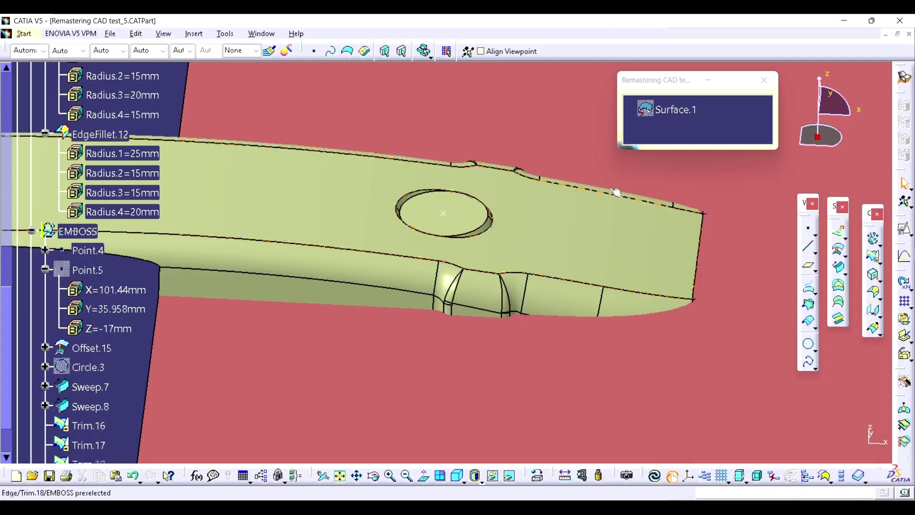
Step: Measure the fillet face and the short fillet arcs around the first emboss on the imported Surface.1
middle_click_drag(501, 223, 536, 476)
left_click(589, 477)
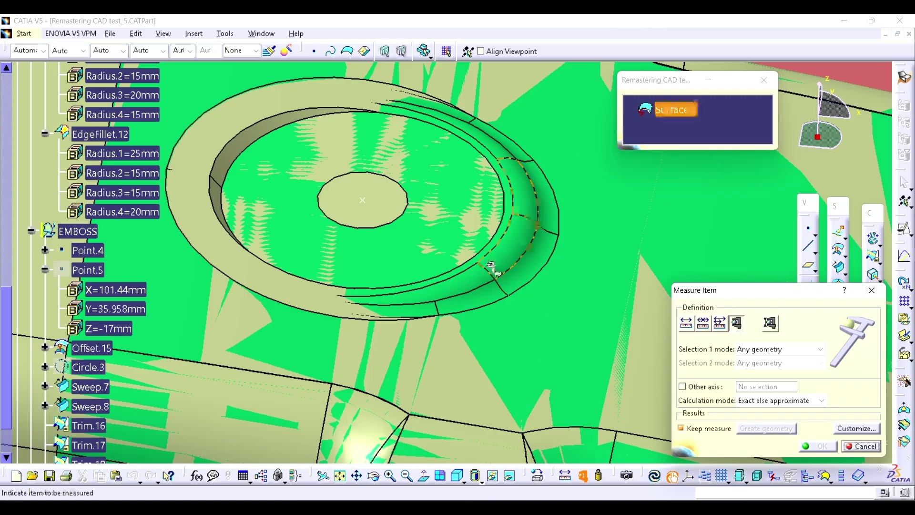
left_click(526, 245)
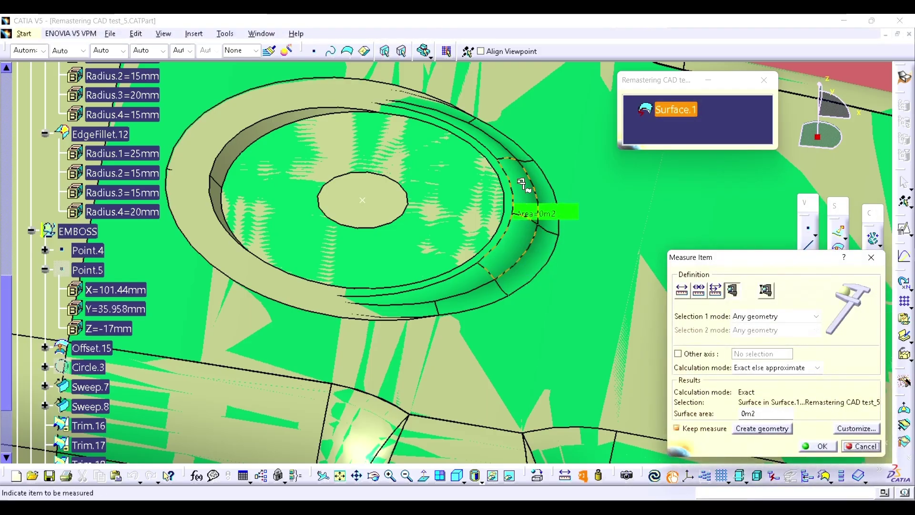
left_click(558, 239)
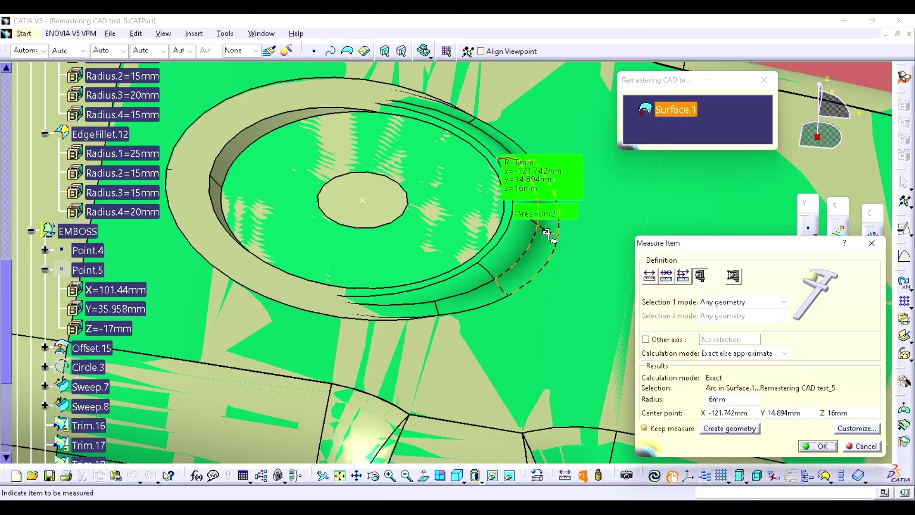
left_click(503, 290)
left_click(871, 243)
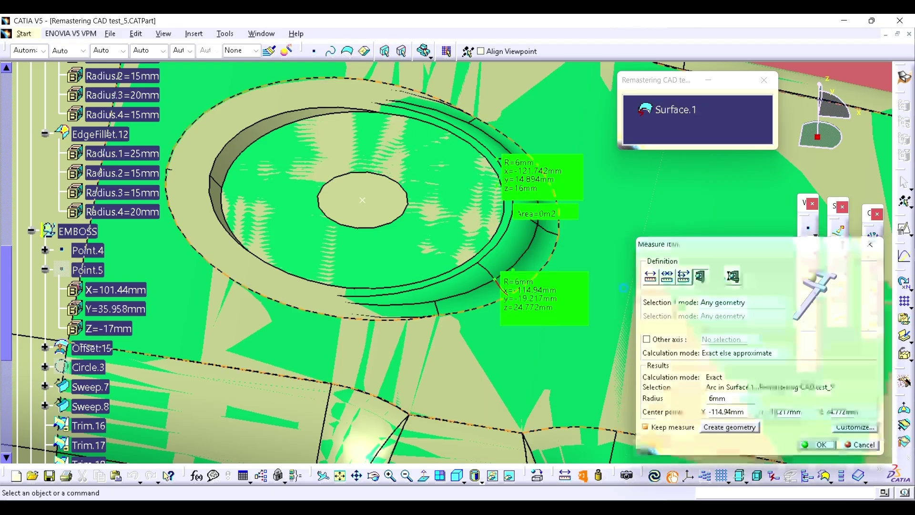
Step: Hide the trimmed emboss surface and measure the fillet arcs at the emboss's inner edge on the imported Surface.1
left_click(280, 112)
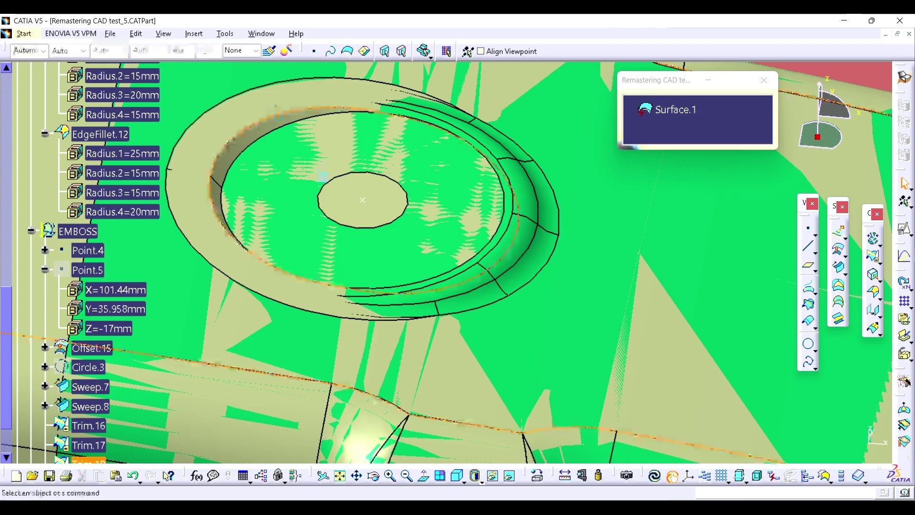
left_click(581, 476)
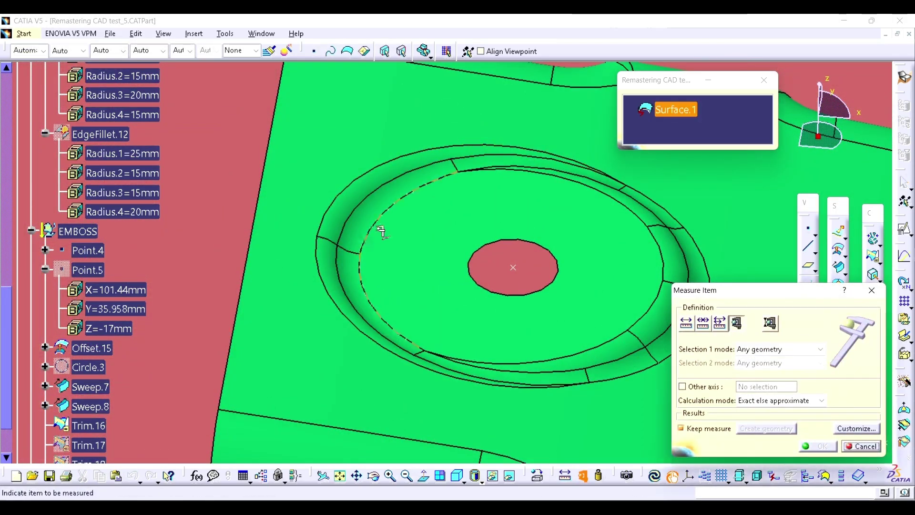
left_click(454, 165)
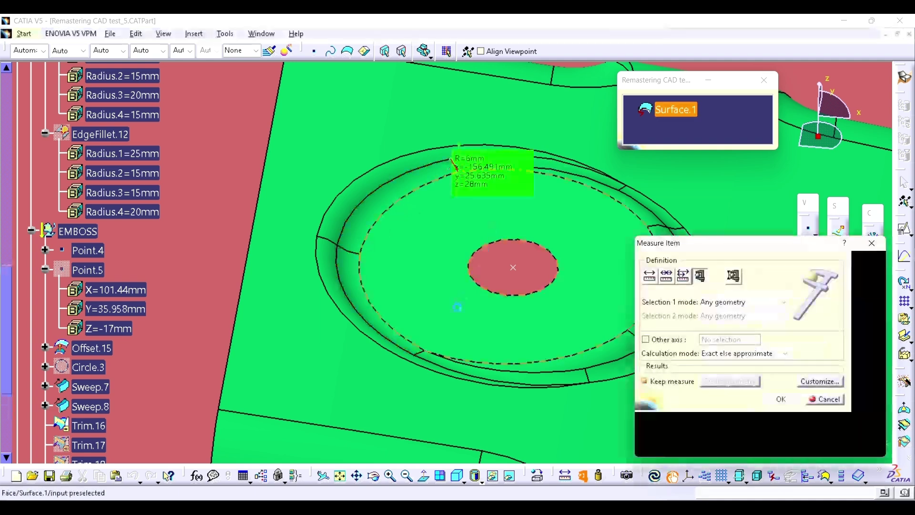
middle_click_drag(457, 307, 274, 248)
middle_click_drag(39, 116, 374, 292)
left_click(292, 111)
left_click(870, 261)
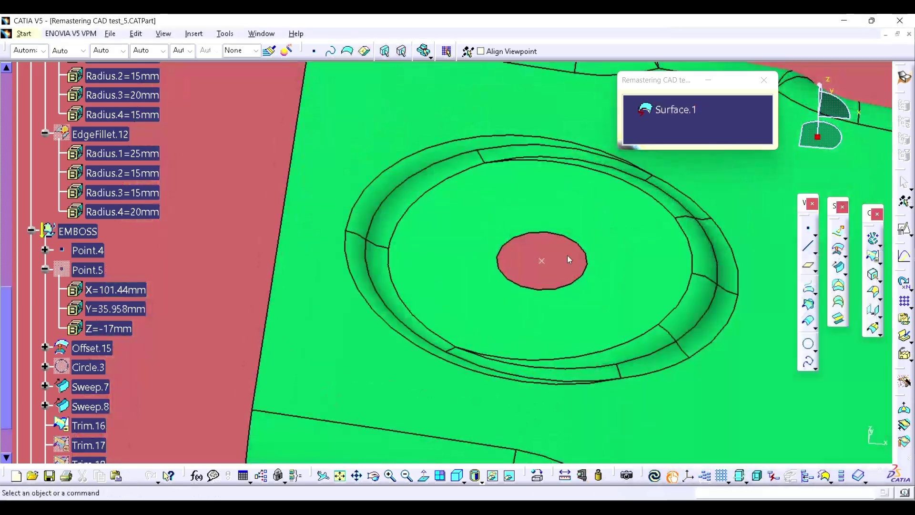
Step: Hide the imported Surface.1 and show the trimmed emboss surface Trim.18 again
left_click(555, 214)
key("ctrl+h")
scroll(71, 235, "down", 4)
middle_click_drag(541, 261, 510, 263)
Step: Add a 6mm edge fillet to the emboss's outer edge on Trim.18
left_click(878, 295)
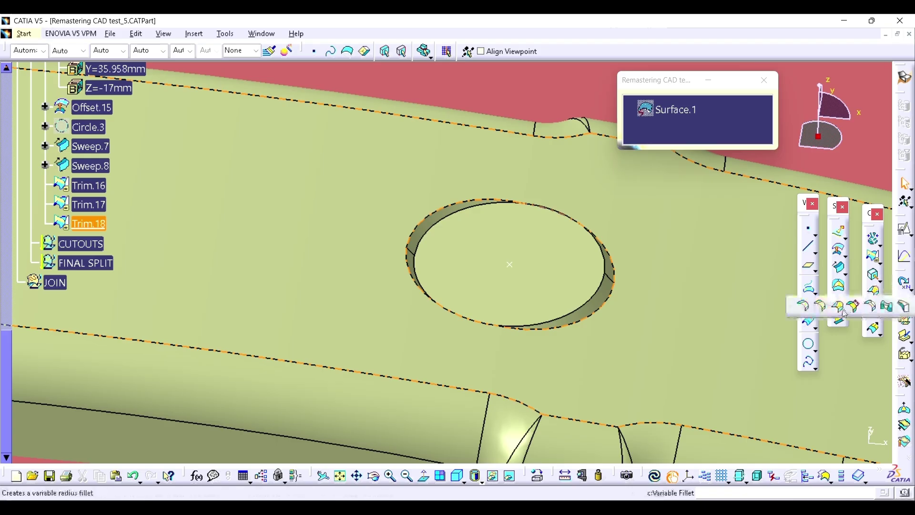
left_click(820, 308)
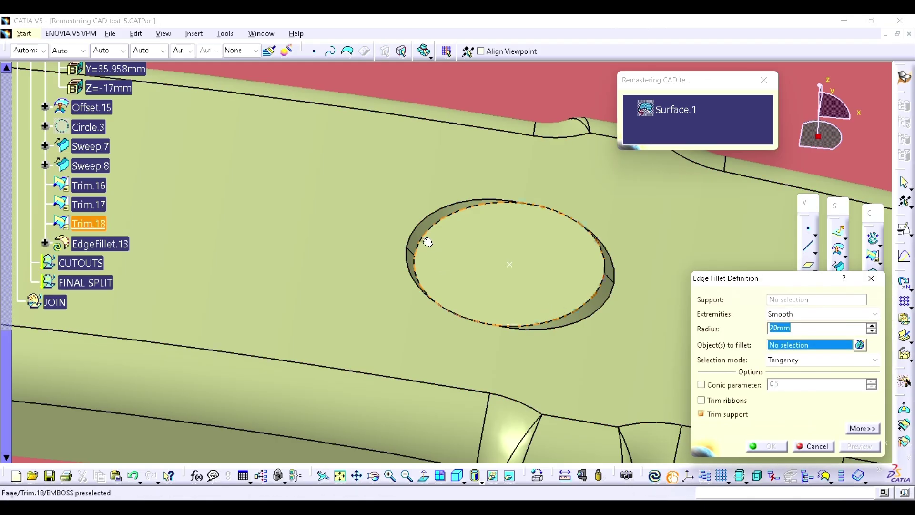
left_click(449, 211)
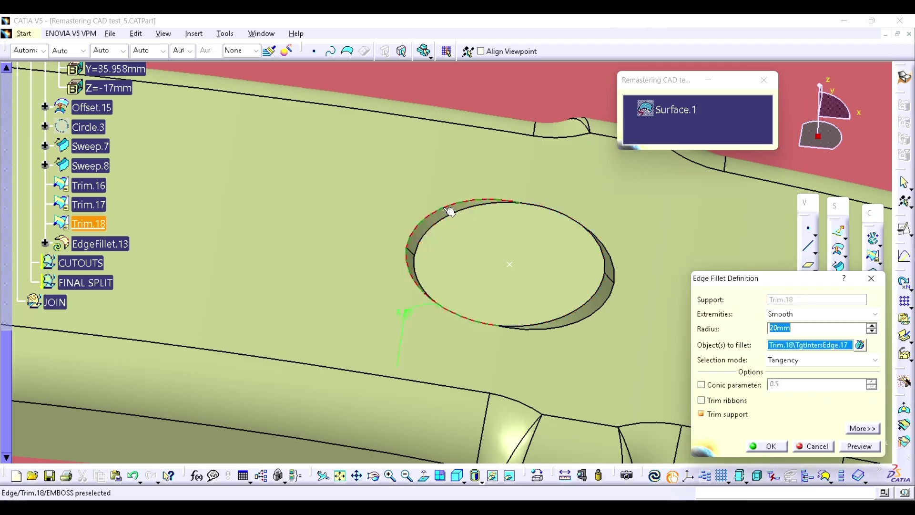
type("8")
key("Return")
Step: Add another 6mm edge fillet to the emboss's remaining sharp edge
scroll(523, 205, "down", 1)
middle_click_drag(521, 204, 529, 259)
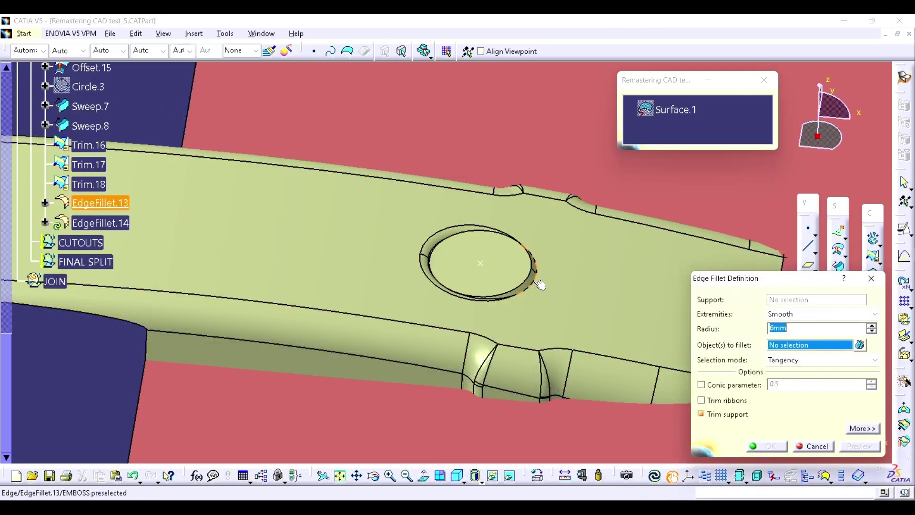
left_click(539, 284)
key("Return")
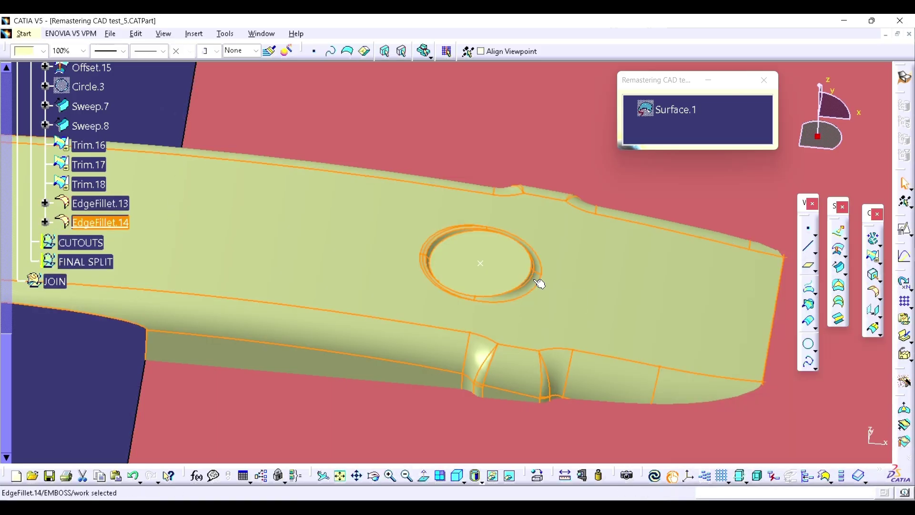
middle_click_drag(475, 269, 511, 231)
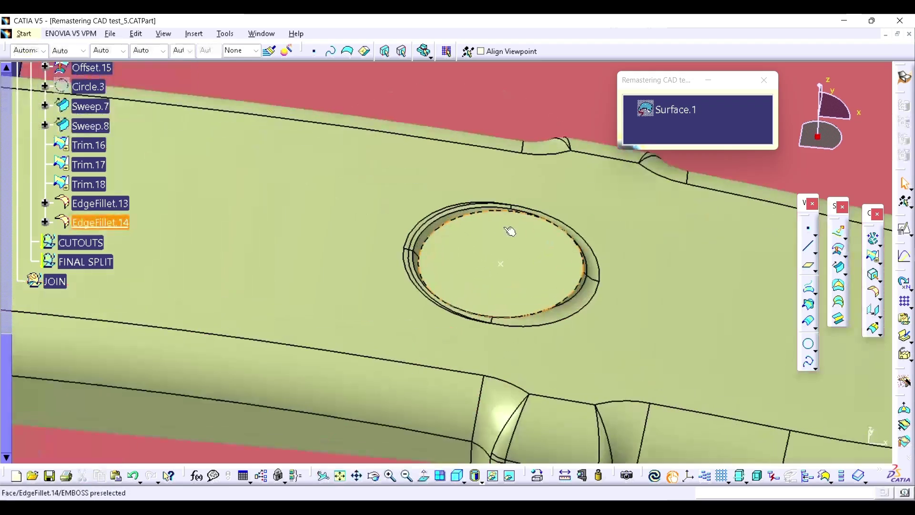
Step: Try to add a 6mm edge fillet along the inner floor edge of the emboss
left_click(876, 296)
left_click(578, 265)
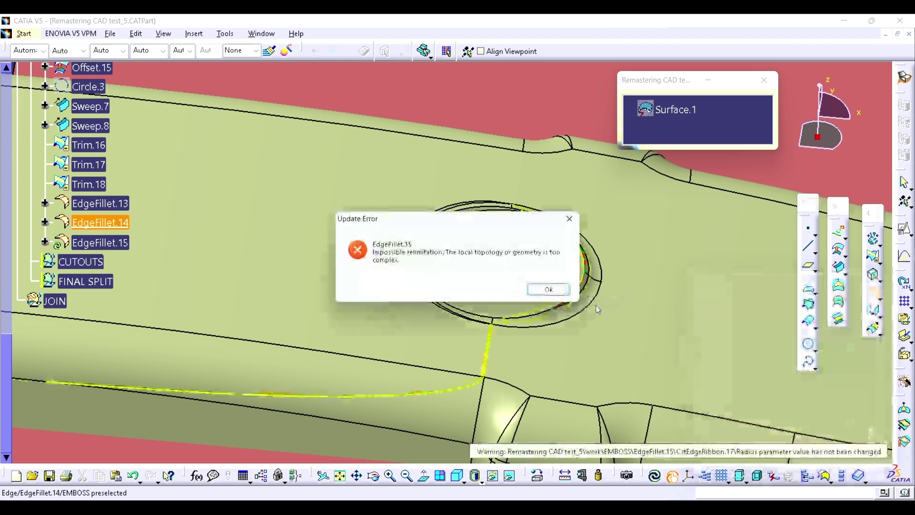
key("Return")
key("Escape")
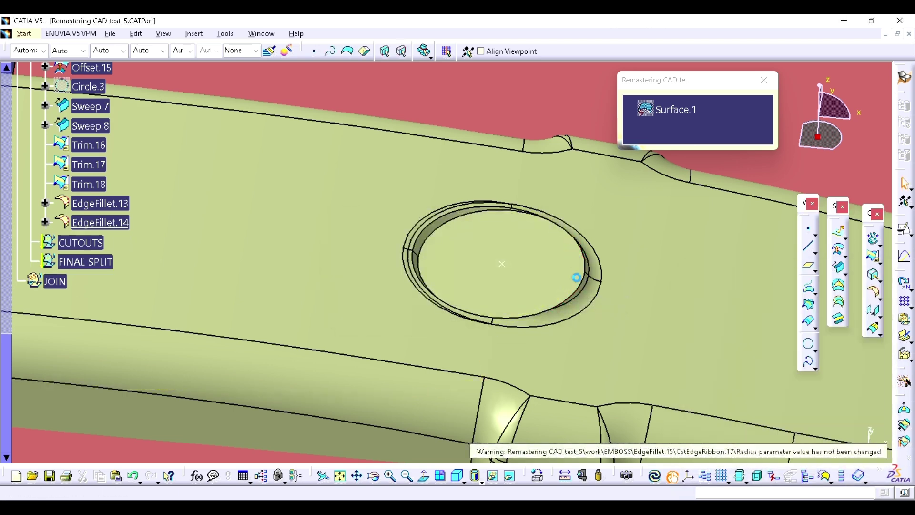
Step: Undo the last edge fillet and add a 6mm edge fillet to the emboss's inner floor edge on EdgeFillet.13 instead
key("ctrl+z")
left_click(878, 295)
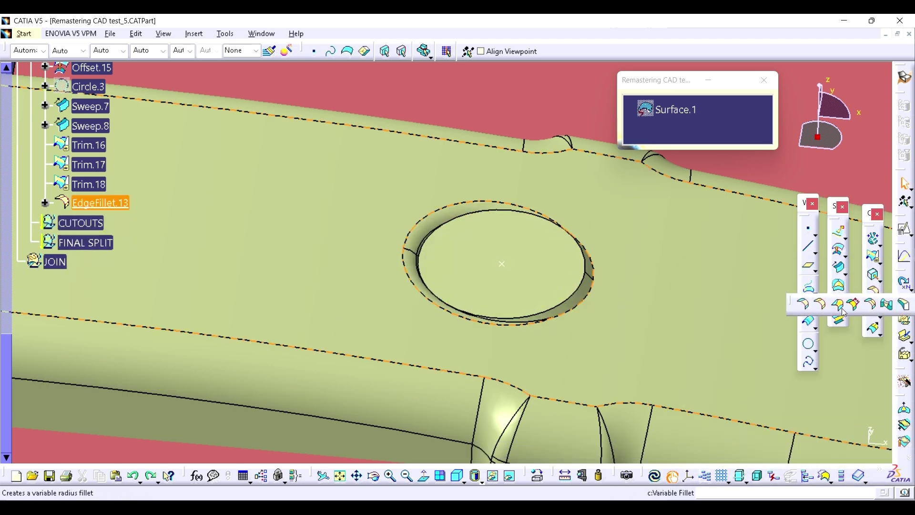
left_click(821, 304)
left_click(577, 293)
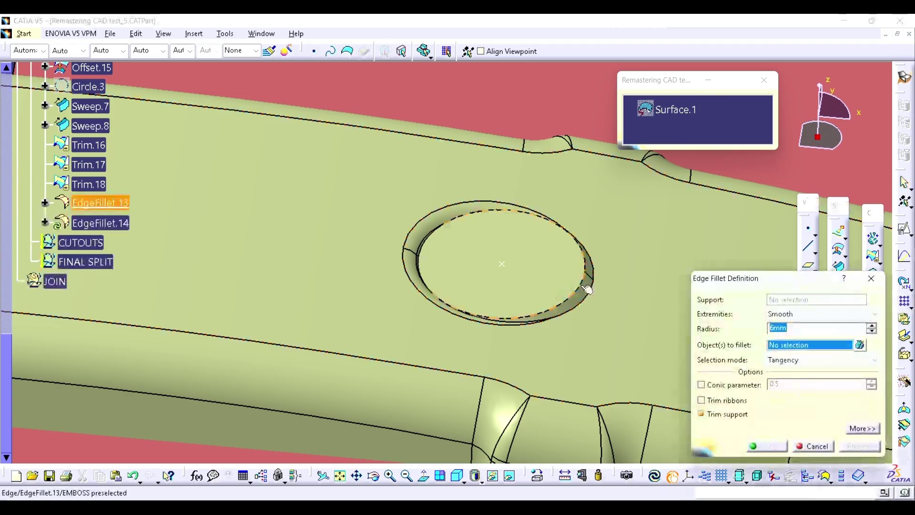
left_click(863, 428)
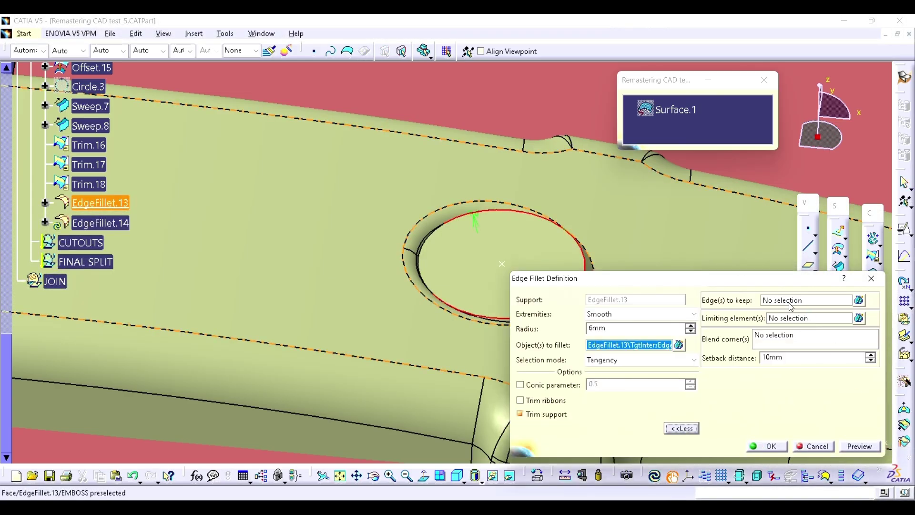
middle_click_drag(445, 279, 219, 267)
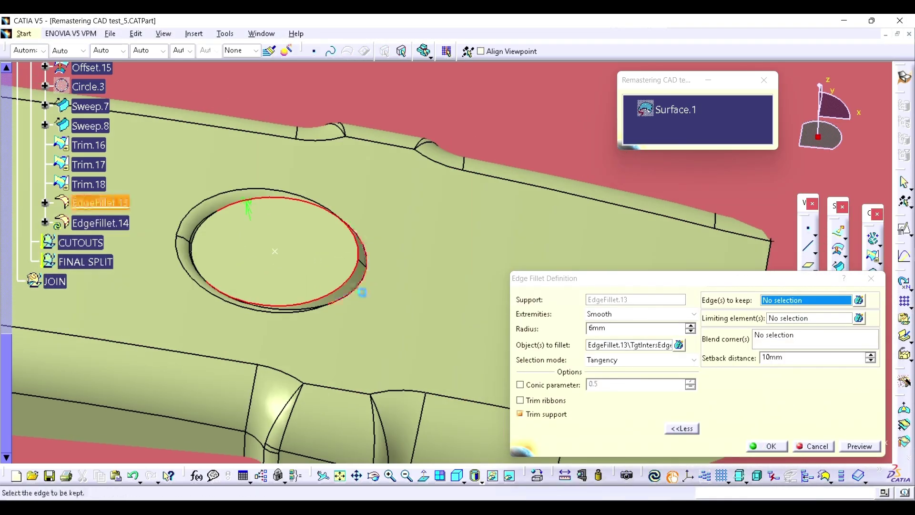
left_click(767, 445)
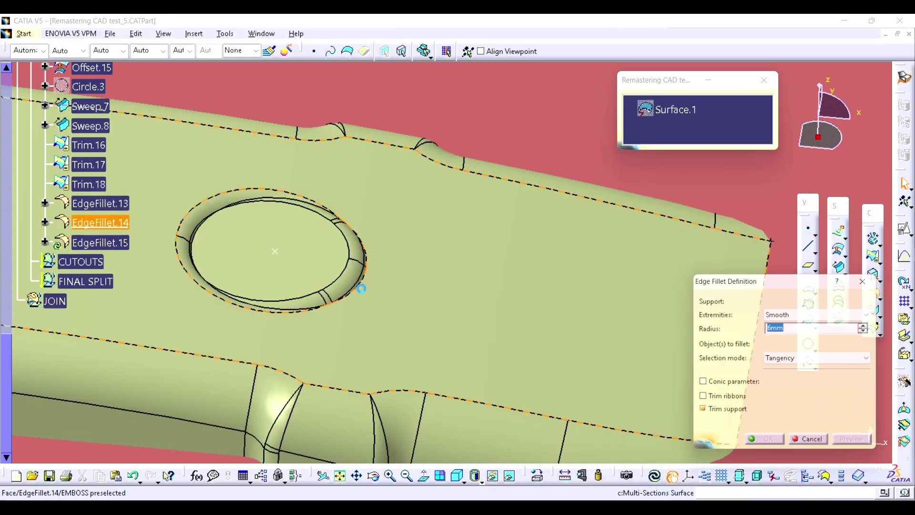
Step: Fillet the sharp edge left around the emboss's wall with a 6mm radius
left_click(369, 283)
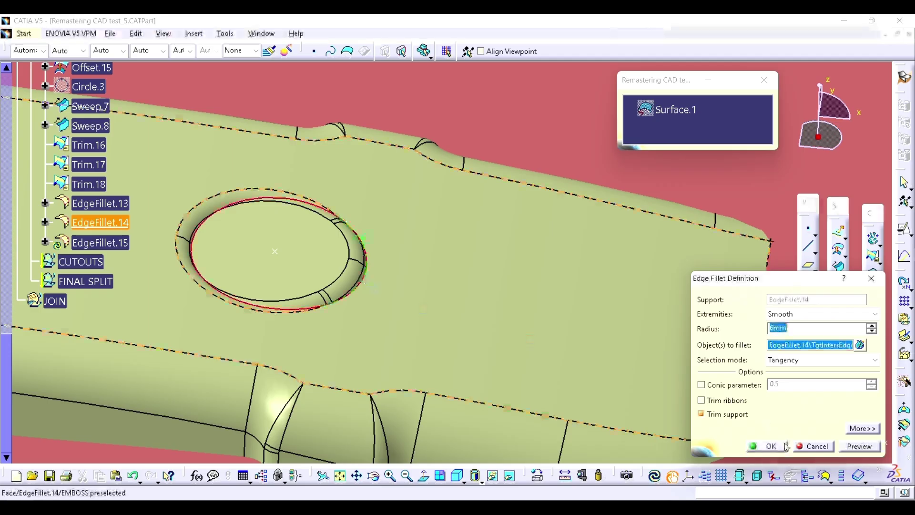
key("Return")
middle_click_drag(415, 257, 443, 355)
left_click(194, 133)
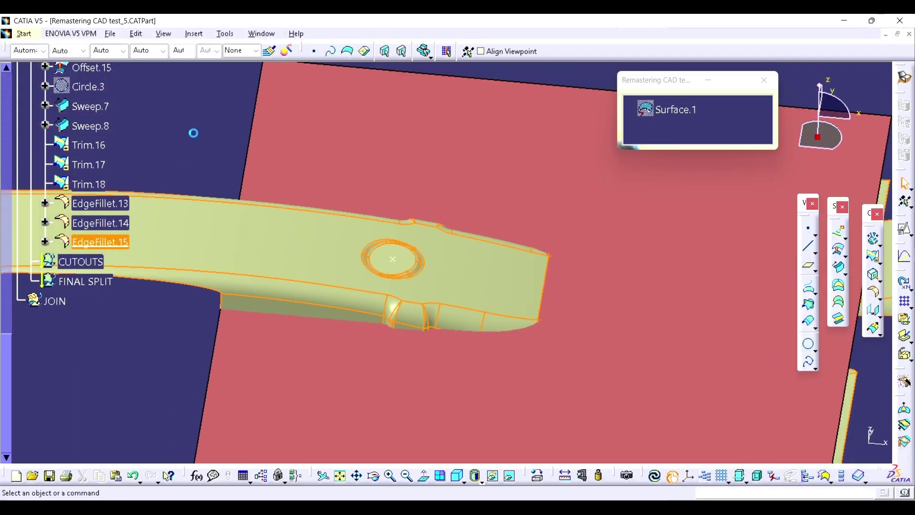
Step: Show the imported Surface.1 together with the filleted emboss surface
left_click(661, 110)
key("space")
middle_click_drag(474, 292, 500, 280)
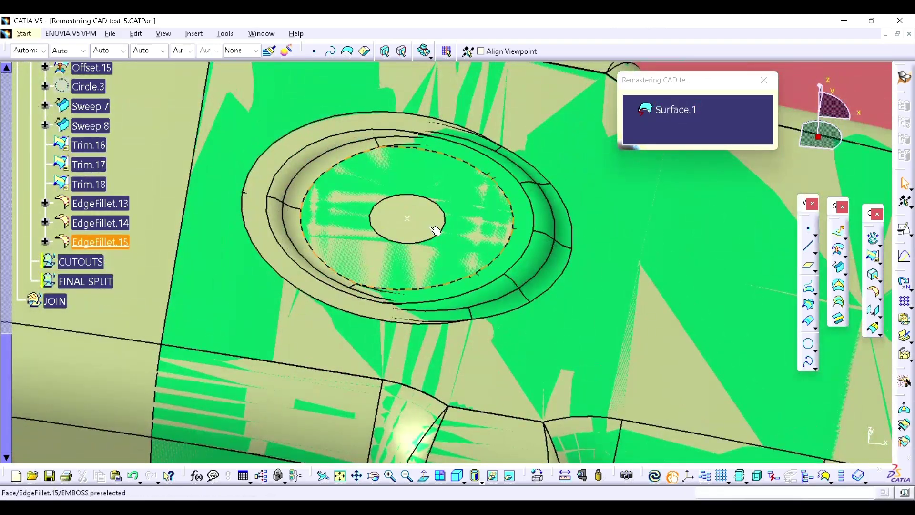
Step: Compare the imported and rebuilt embosses by temporarily hiding Surface.1 and EdgeFillet.15 in turn
left_click(539, 243)
key("space")
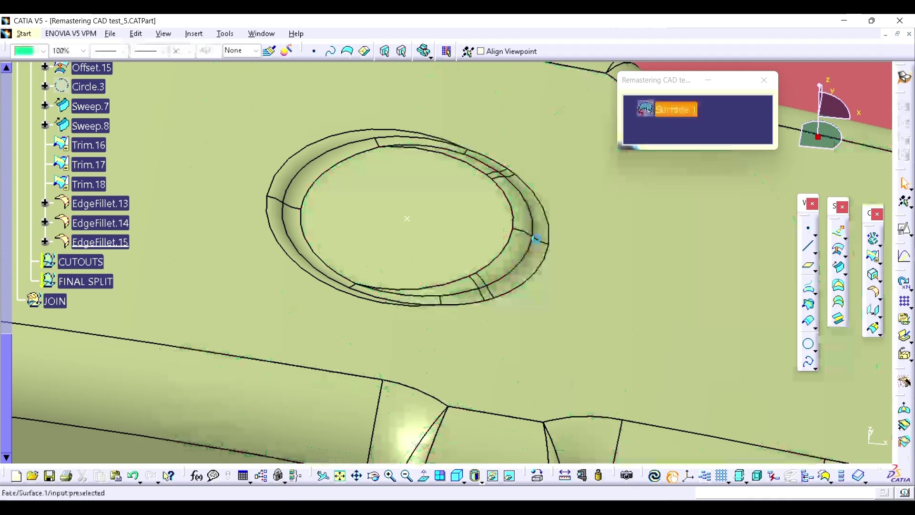
key("ctrl+z")
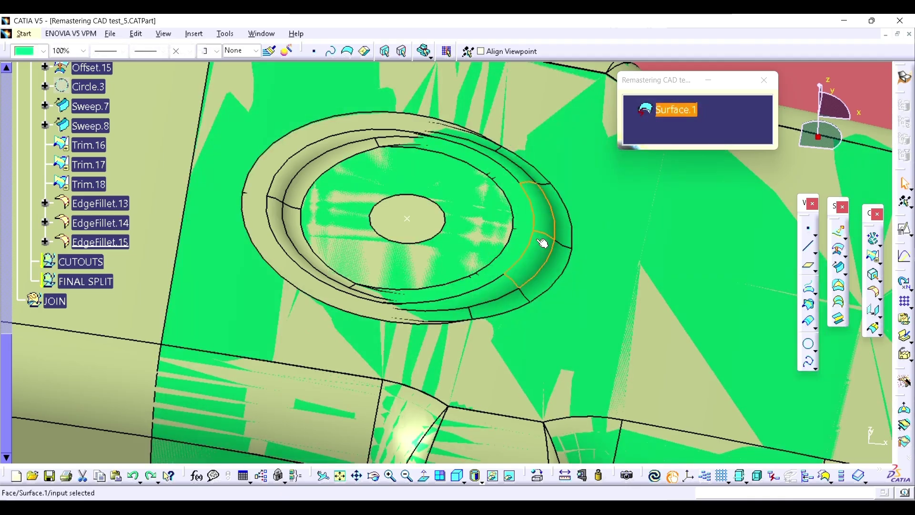
left_click(280, 199)
key("space")
key("ctrl+z")
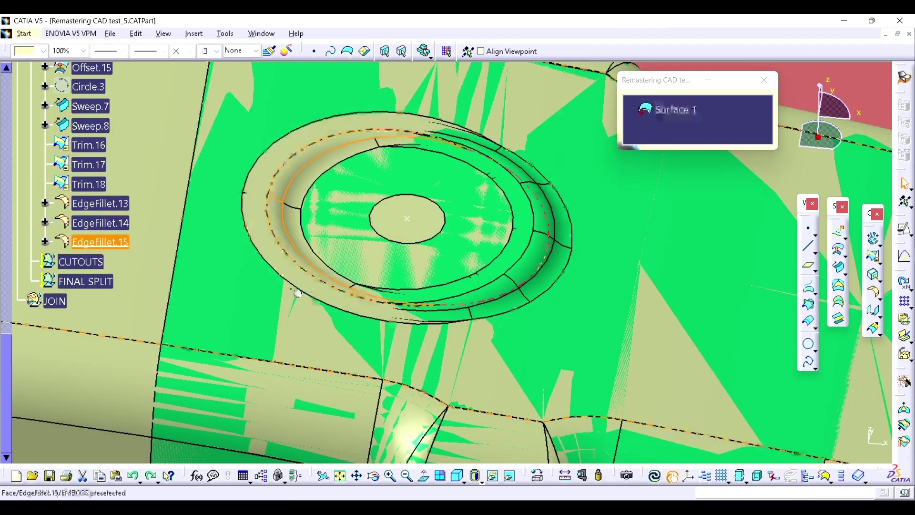
Step: Set the radius of the emboss circle Circle.3 to 30mm
scroll(95, 238, "up", 3)
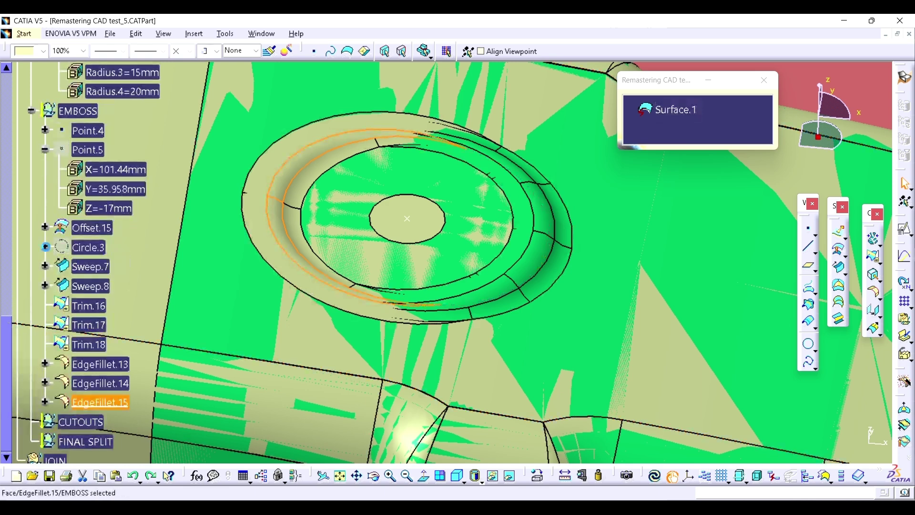
left_click(46, 246)
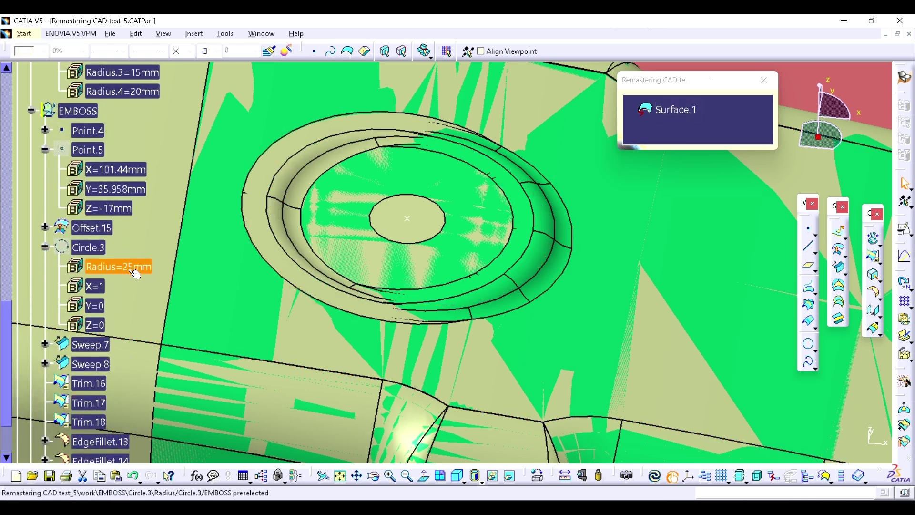
double_click(135, 267)
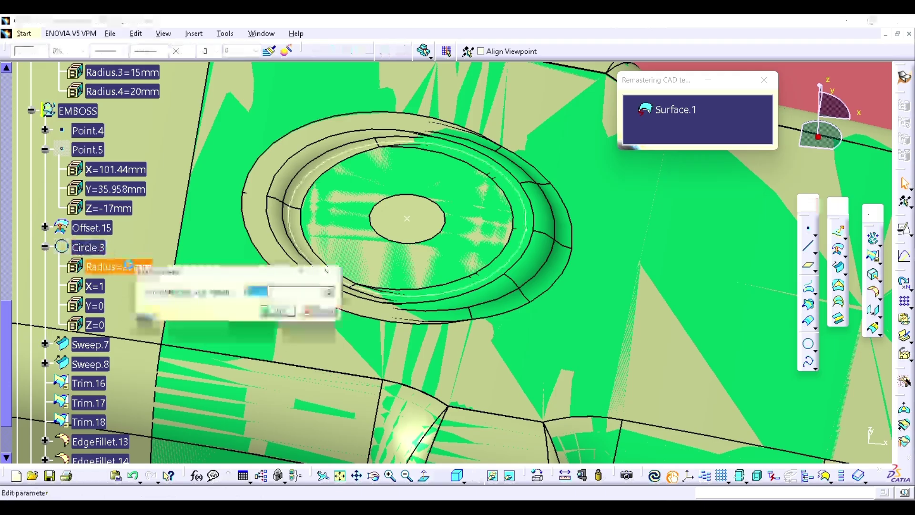
type("30")
key("Return")
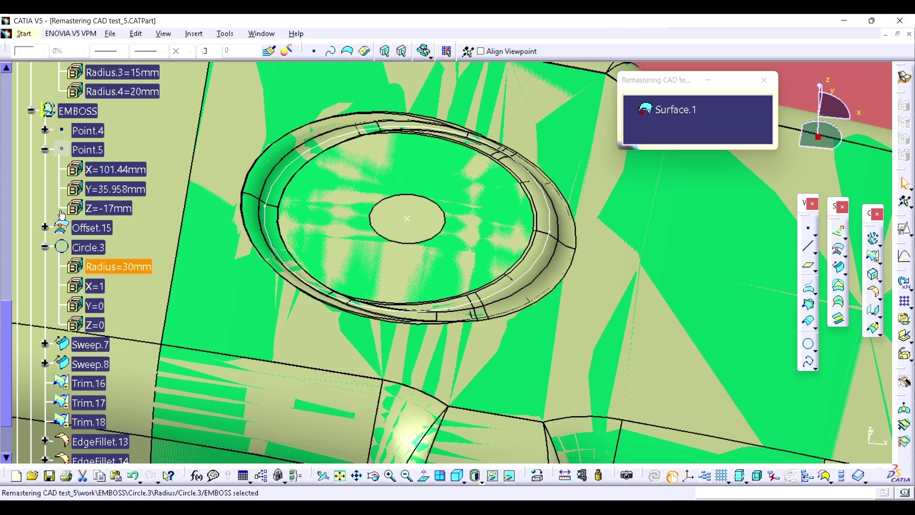
Step: Set the draft angles of Sweep.7 and Sweep.8 to 30deg and update the part
scroll(62, 216, "down", 2)
left_click(45, 302)
scroll(55, 418, "down", 2)
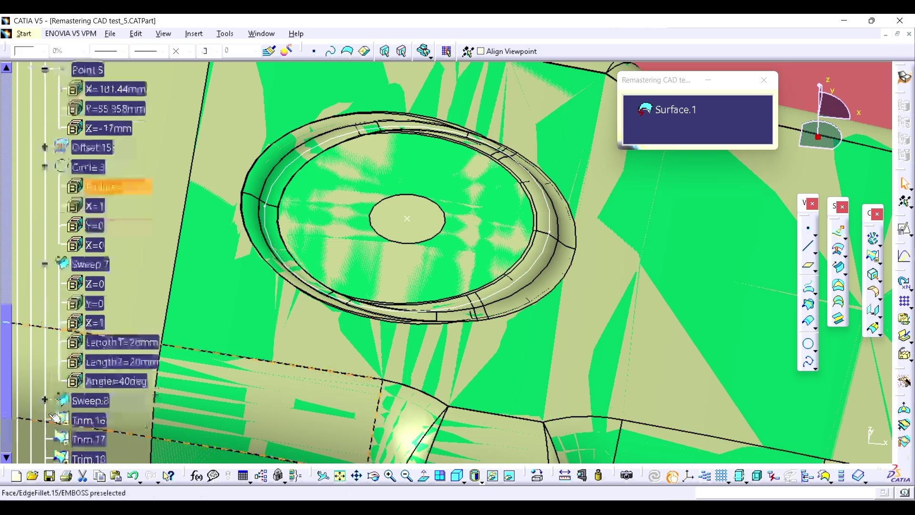
scroll(53, 405, "down", 2)
left_click(44, 362)
scroll(44, 362, "down", 2)
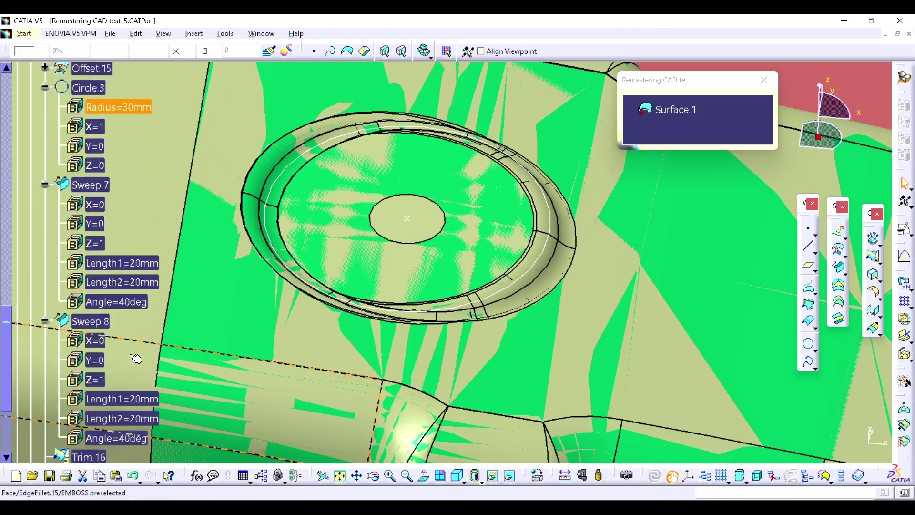
double_click(138, 305)
type("30")
key("Return")
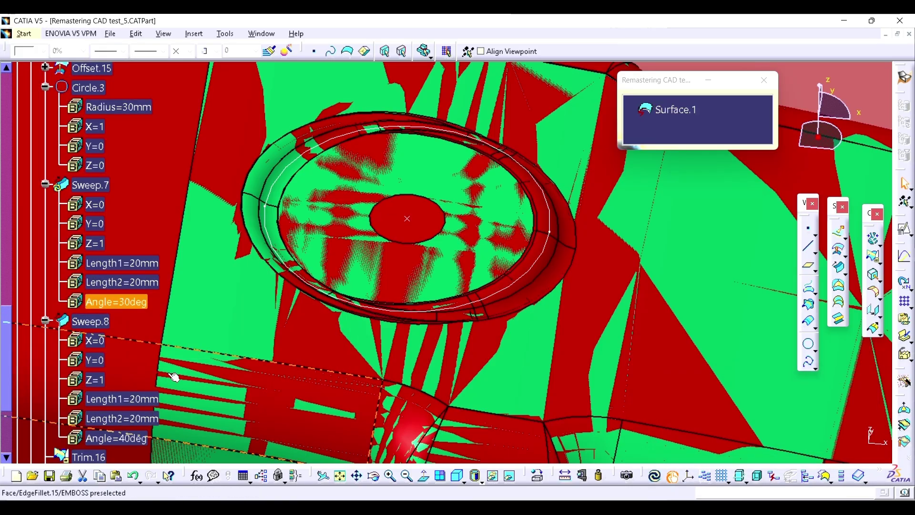
double_click(127, 437)
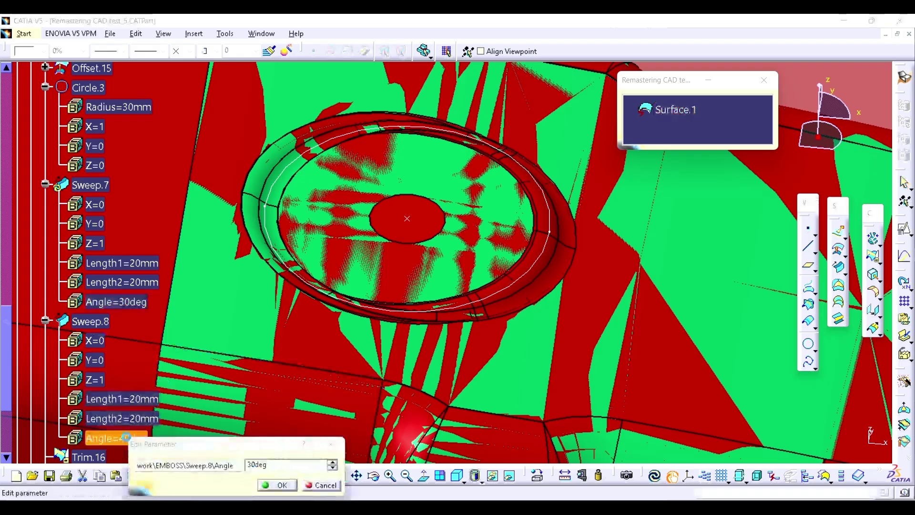
key("Return")
left_click(654, 475)
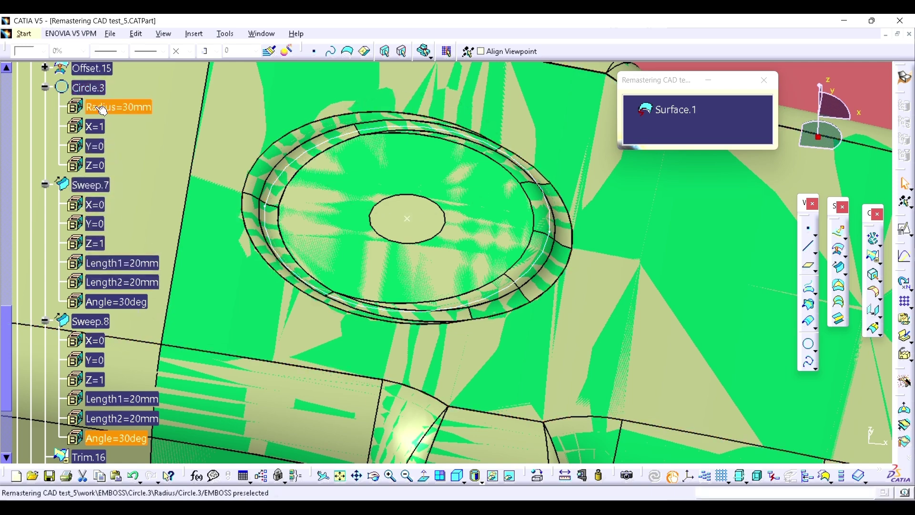
Step: Hide the reference plane Extrude.1 and collapse Circle.3, Sweep.7 and Sweep.8 in the specification tree
middle_click_drag(410, 208, 463, 274)
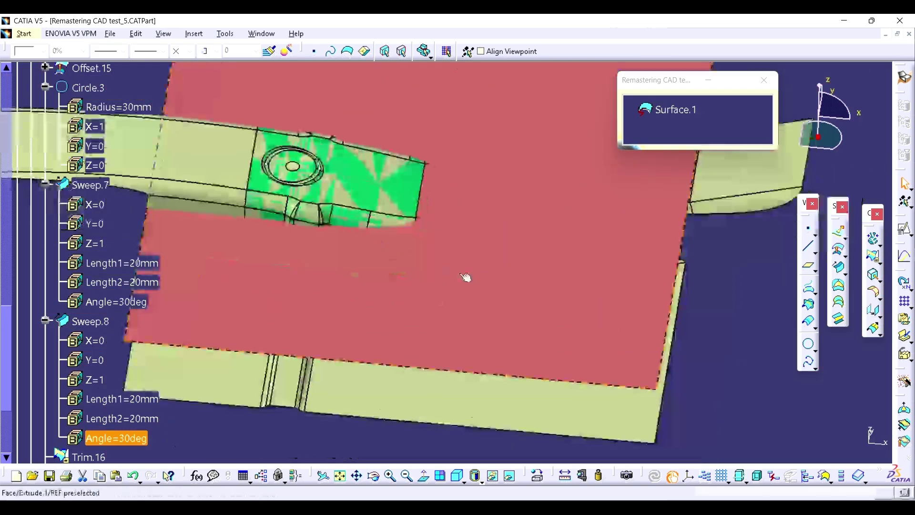
left_click(482, 275)
key("ctrl+h")
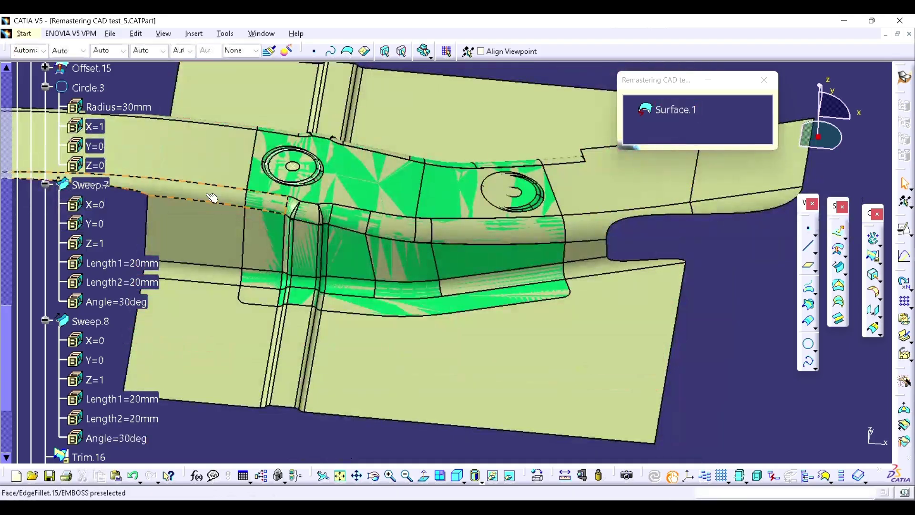
scroll(96, 213, "up", 4)
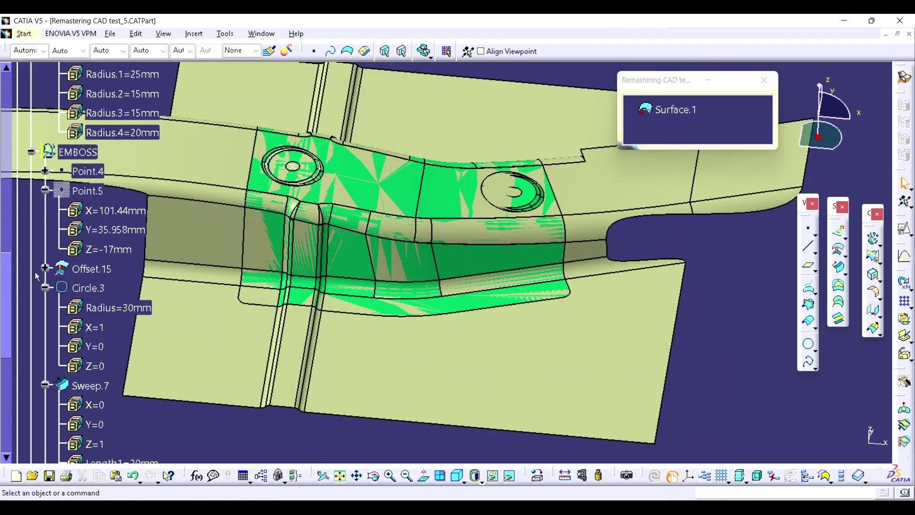
left_click(45, 288)
left_click(45, 307)
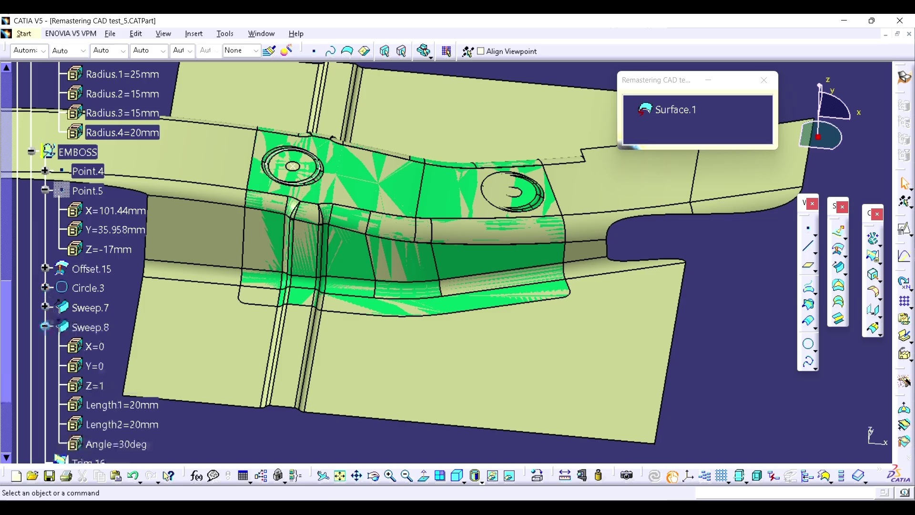
left_click(45, 327)
scroll(52, 360, "down", 2)
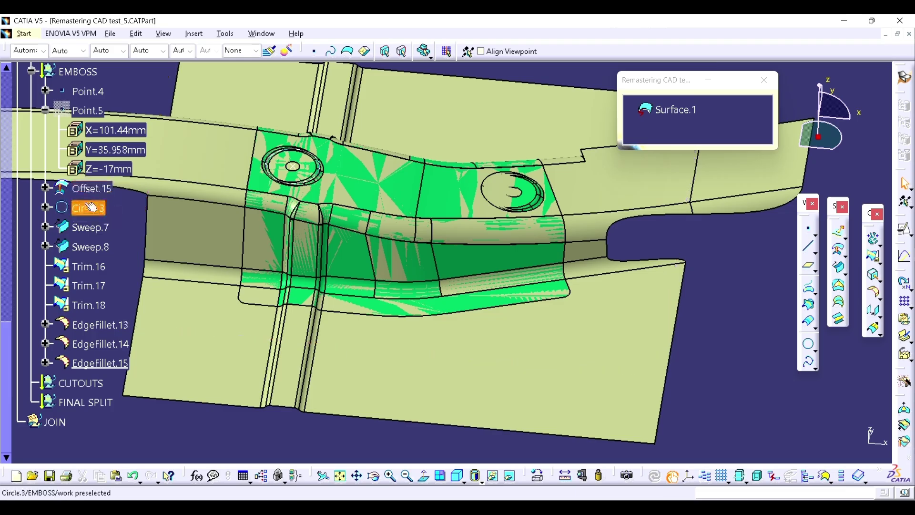
Step: Measure the distance from Extrude.1 to the second emboss's floor face on Surface.1, hiding Extrude.1 to reach that face
scroll(53, 172, "up", 9)
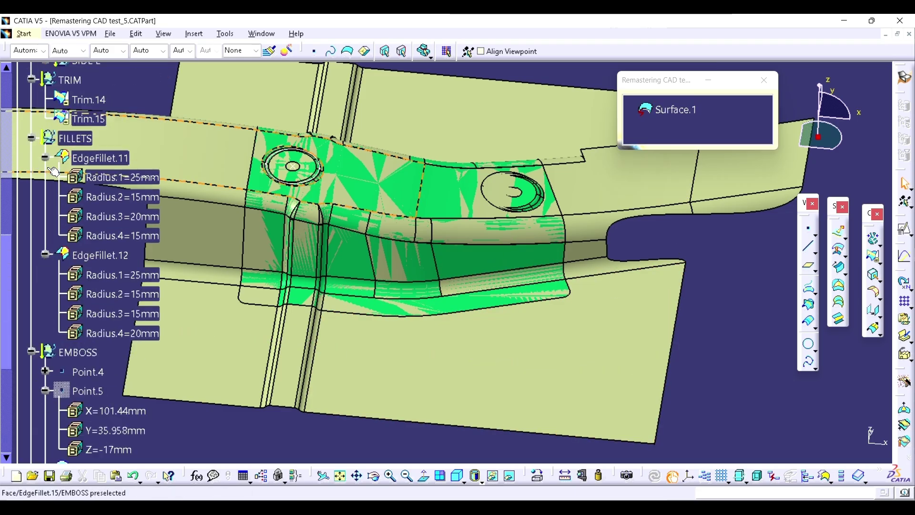
scroll(54, 172, "up", 3)
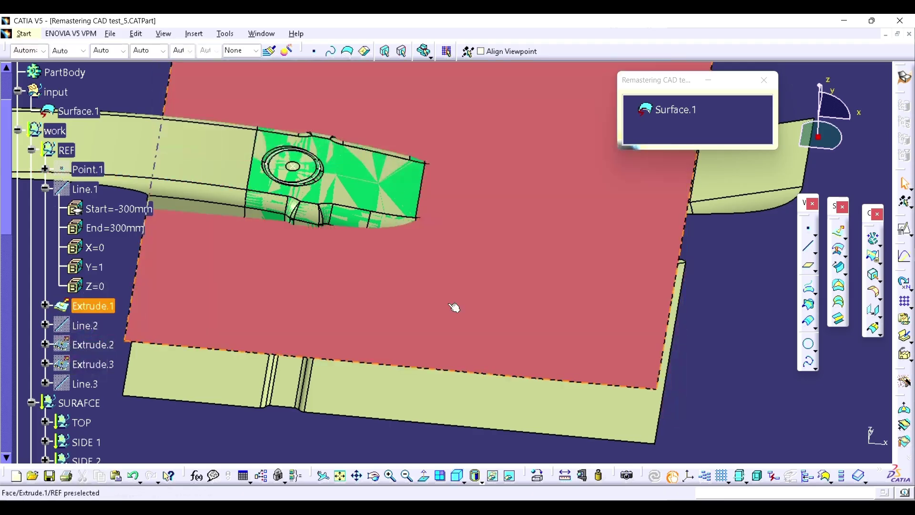
left_click(565, 476)
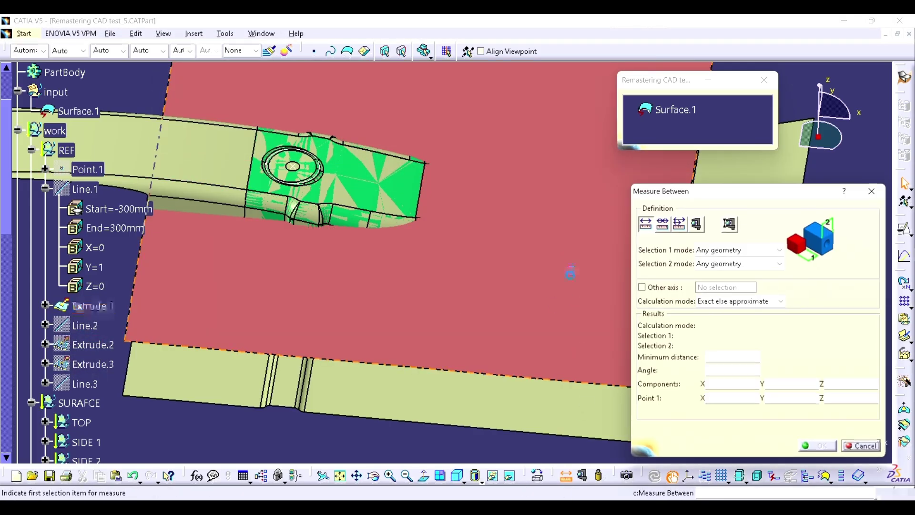
left_click(571, 276)
right_click(567, 280)
left_click(602, 318)
middle_click_drag(548, 248, 506, 191)
left_click(515, 198)
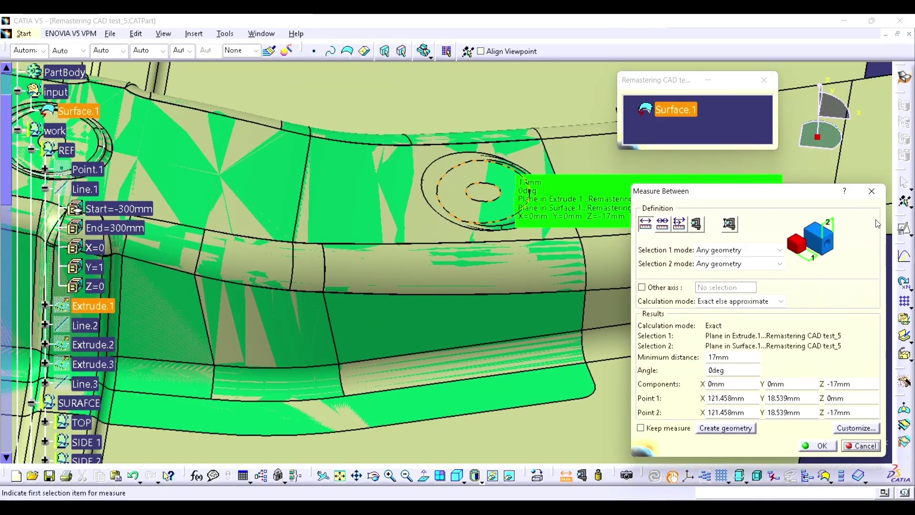
left_click(863, 194)
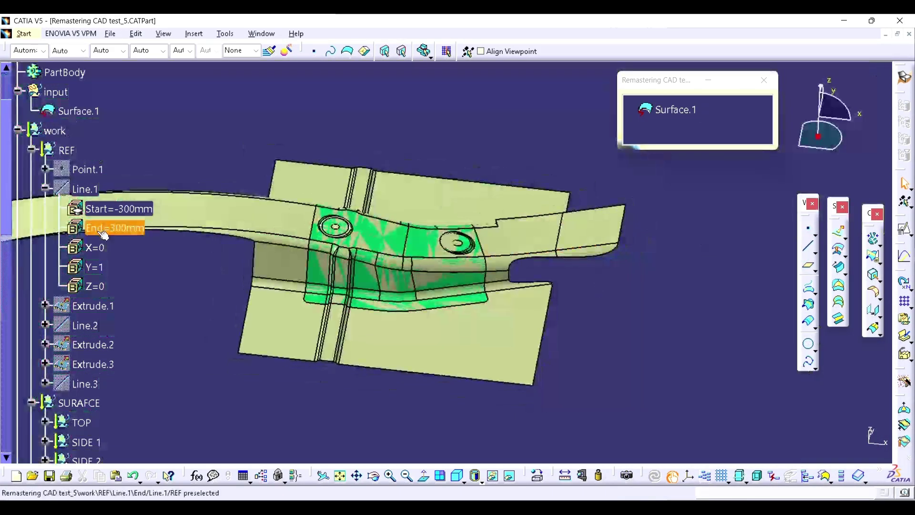
Step: Show Extrude.1 again, offset it 17mm down to the second emboss's floor, and hide the original plane
right_click(100, 309)
left_click(131, 347)
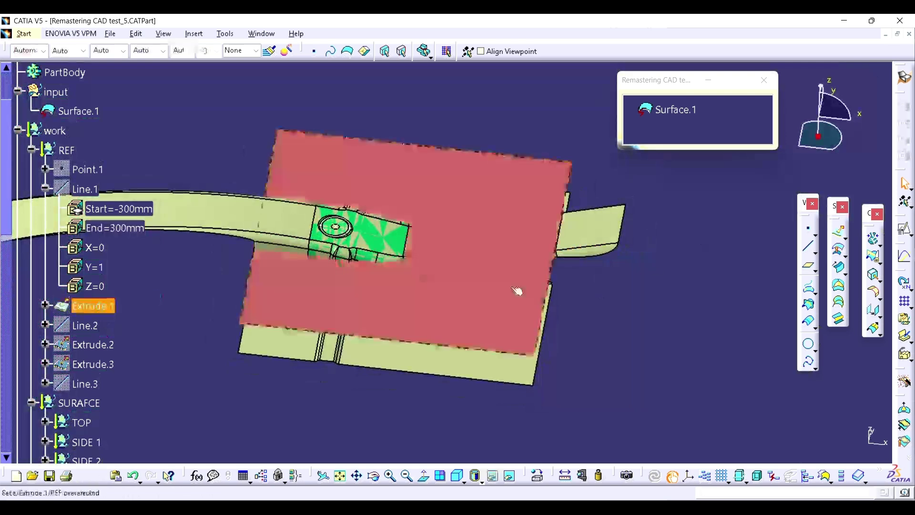
left_click(839, 255)
left_click(501, 224)
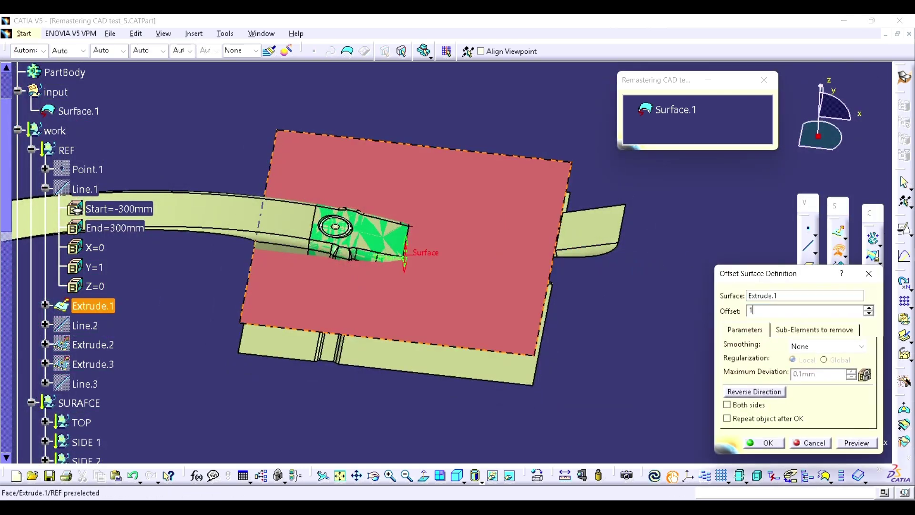
key("Return")
left_click(508, 220)
key("space")
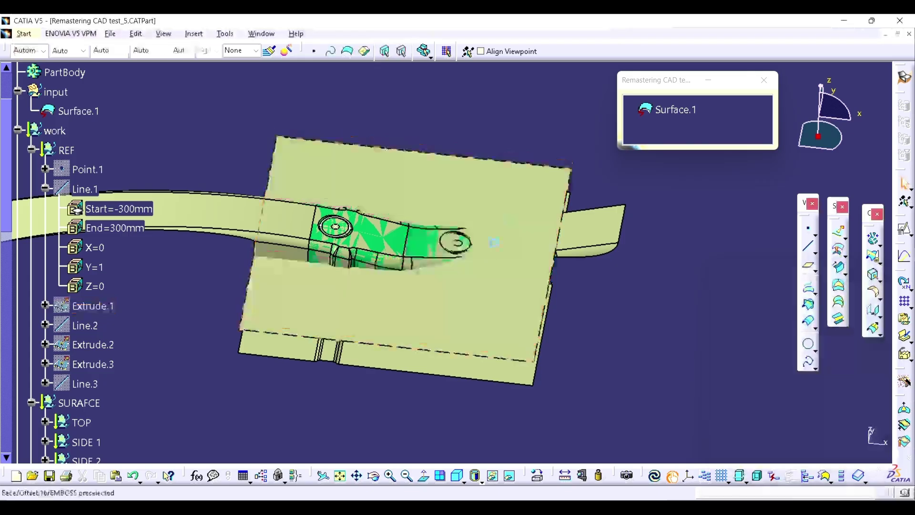
Step: Create a full circle centred on Point.5 in the second emboss, supported on Offset.16
middle_click_drag(476, 320, 458, 238)
scroll(78, 281, "down", 9)
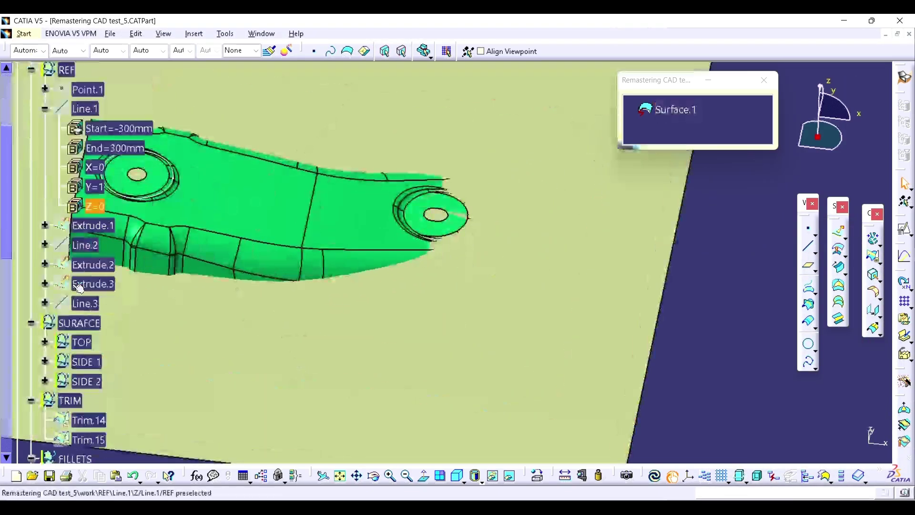
scroll(81, 285, "down", 3)
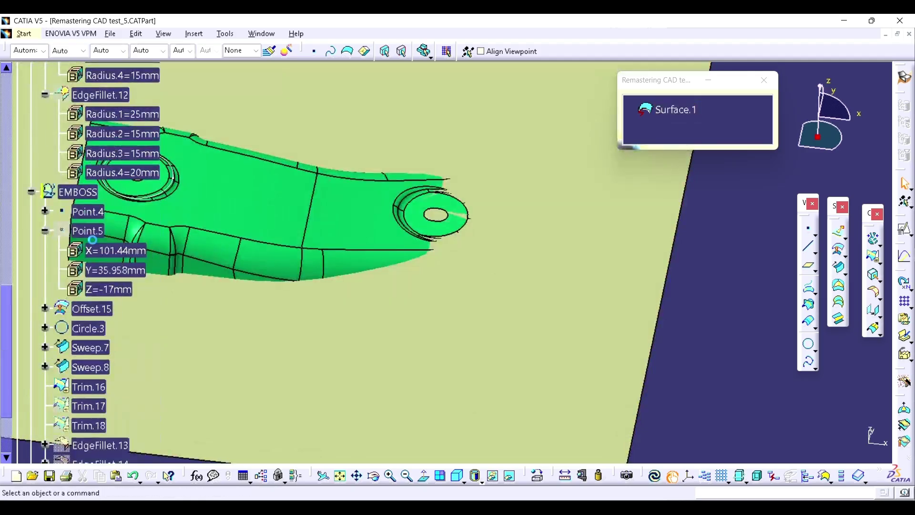
middle_click_drag(510, 260, 505, 210)
left_click(809, 345)
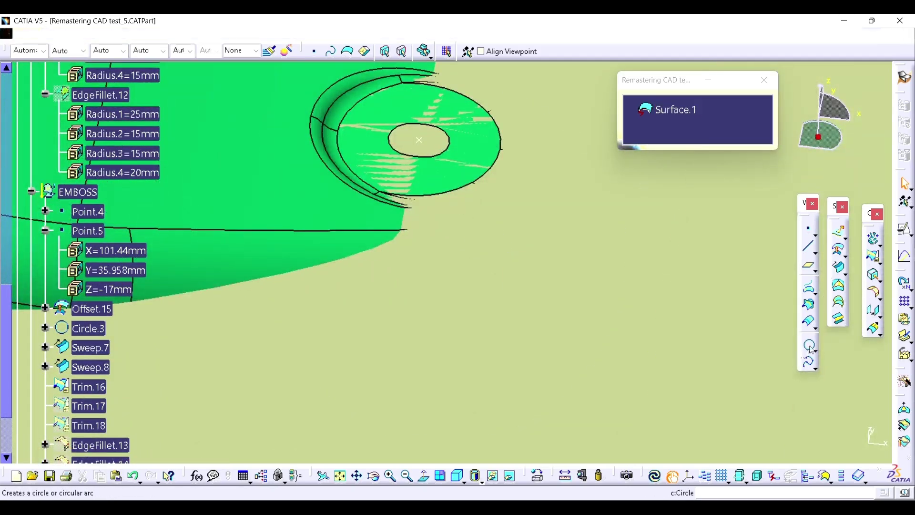
left_click(418, 140)
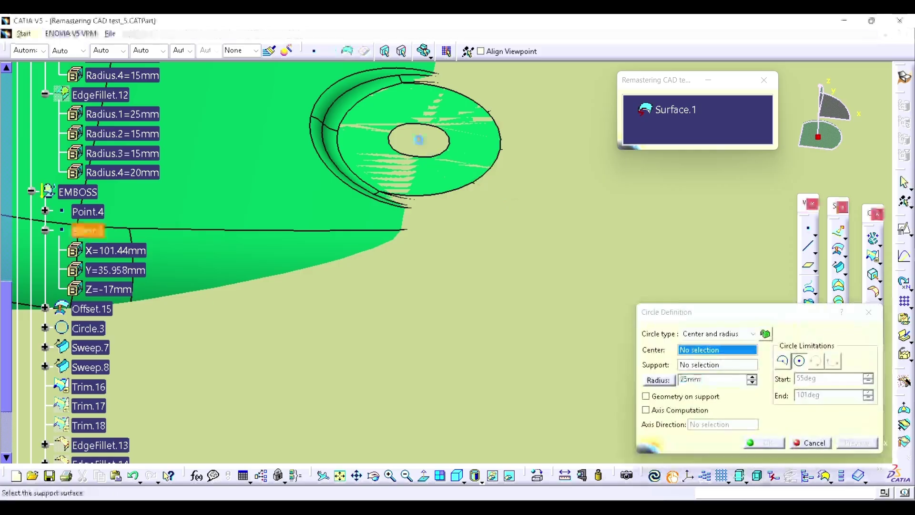
left_click(441, 173)
key("Return")
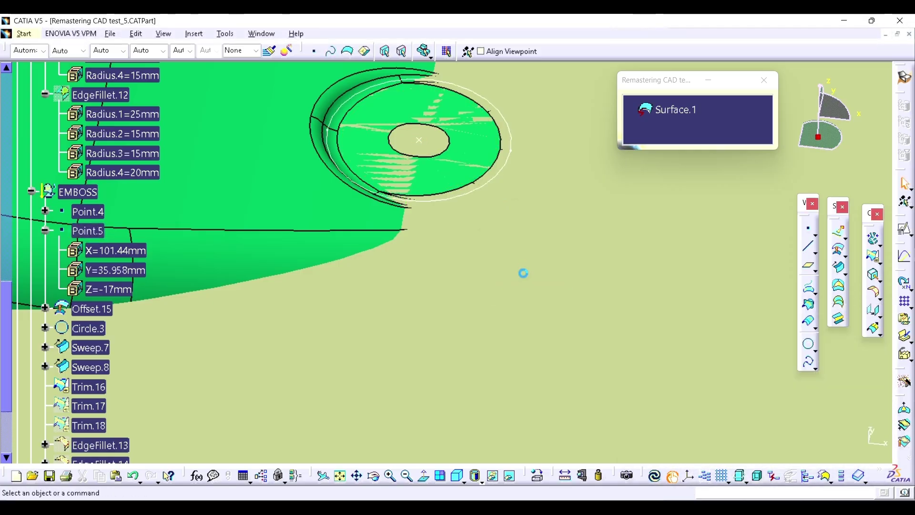
Step: Sweep Circle.4 with draft direction Z Component, 30deg angle and 20mm lengths, choosing the inward-tapering solution
left_click(839, 266)
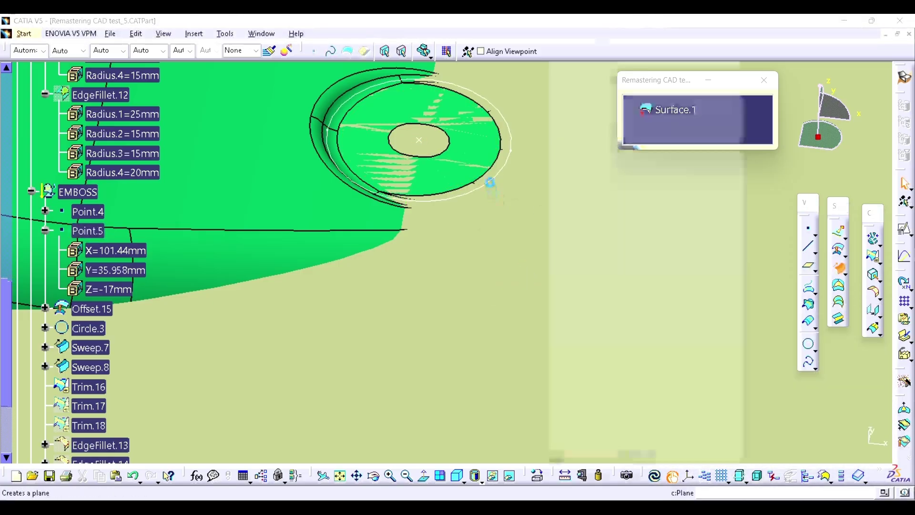
left_click(498, 184)
right_click(712, 98)
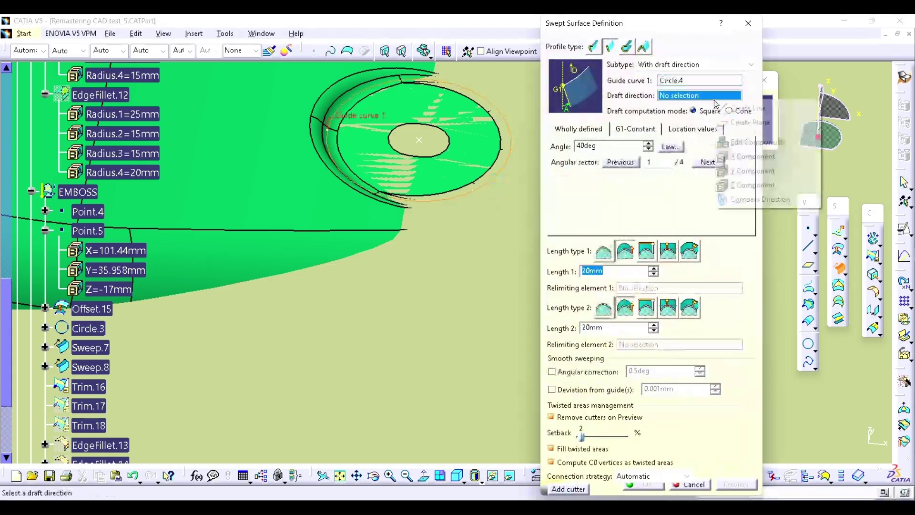
left_click(741, 185)
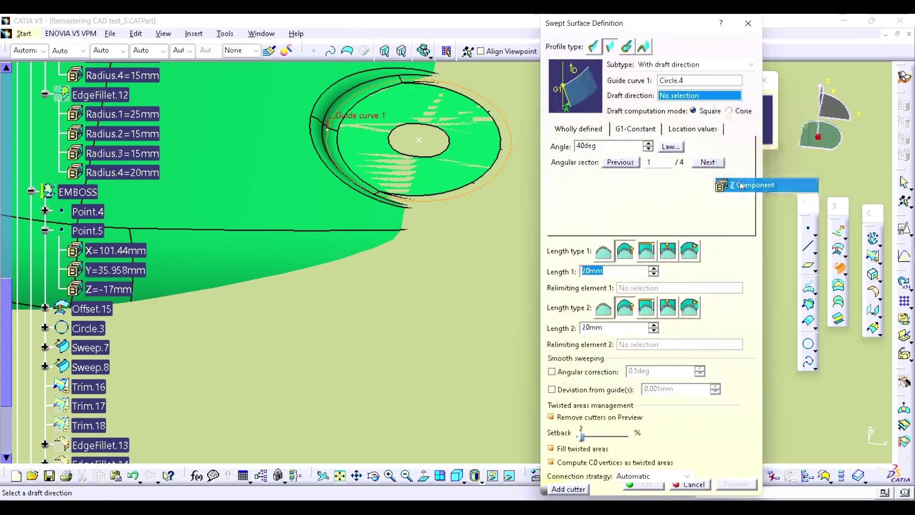
left_click(510, 143)
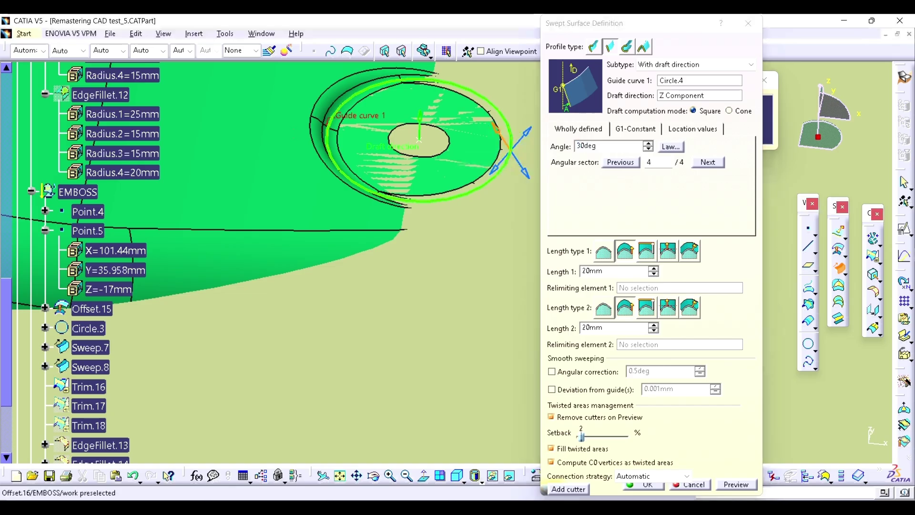
left_click(644, 485)
Step: Create a second 30deg drafted sweep from Circle.4 along Z with 20mm lengths, choosing the outward-flaring solution
left_click(840, 269)
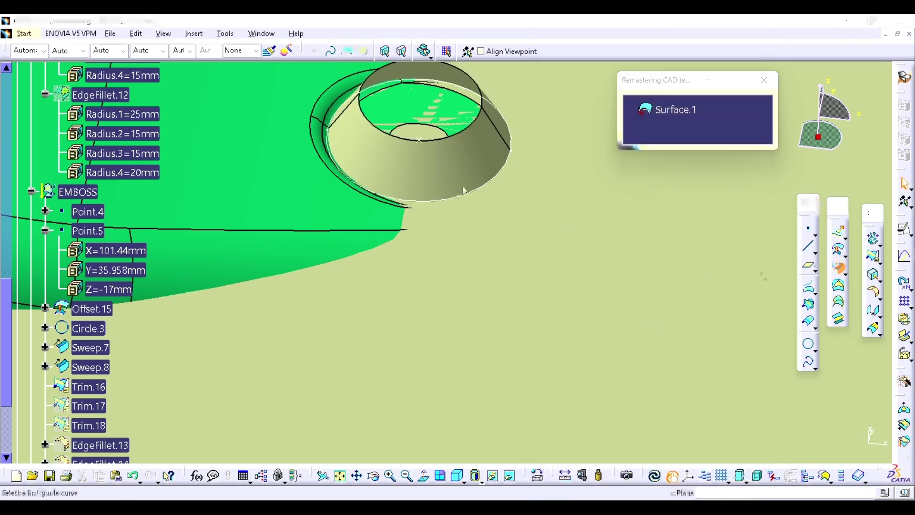
left_click(488, 180)
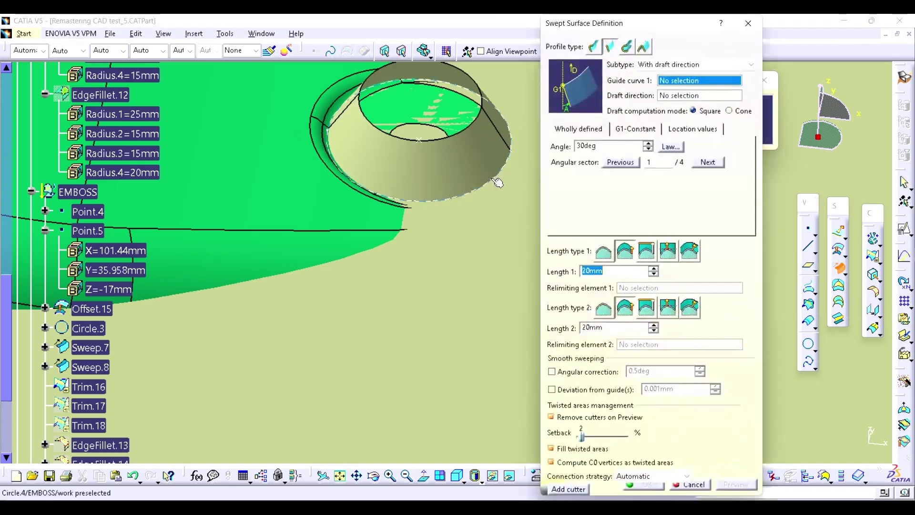
right_click(681, 98)
left_click(715, 180)
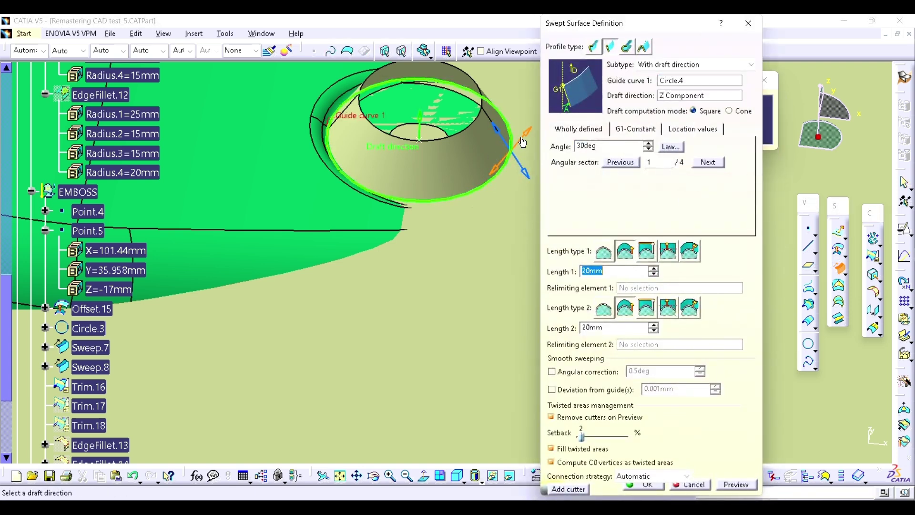
left_click(523, 142)
left_click(636, 490)
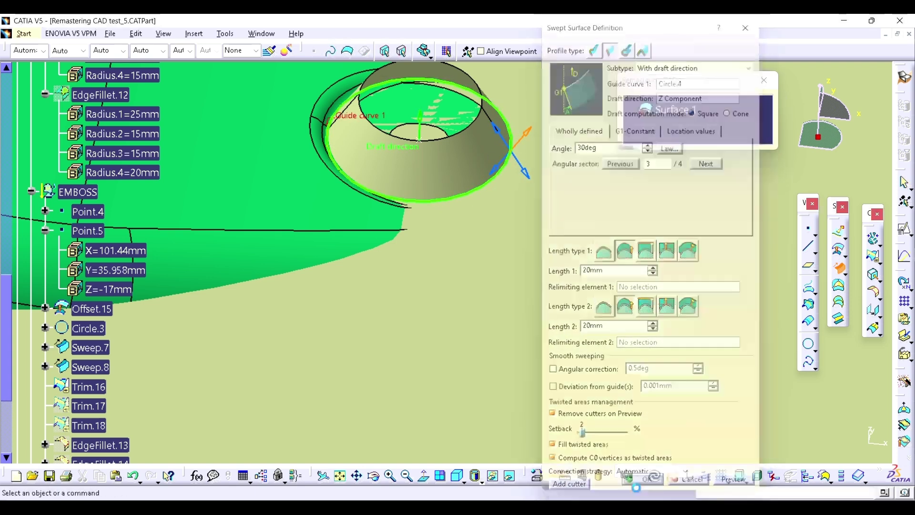
Step: Trim the flared Sweep.10 with Offset.16, switching which side of an element is kept
middle_click_drag(428, 179, 757, 273)
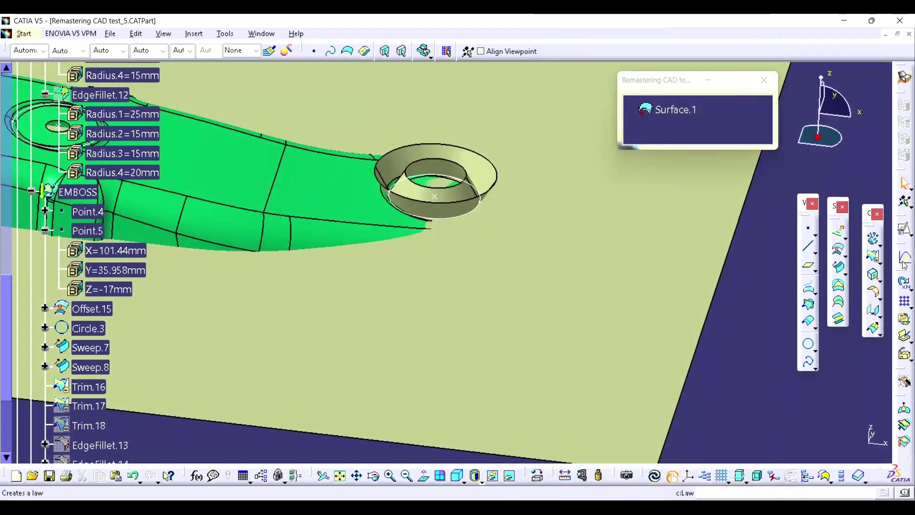
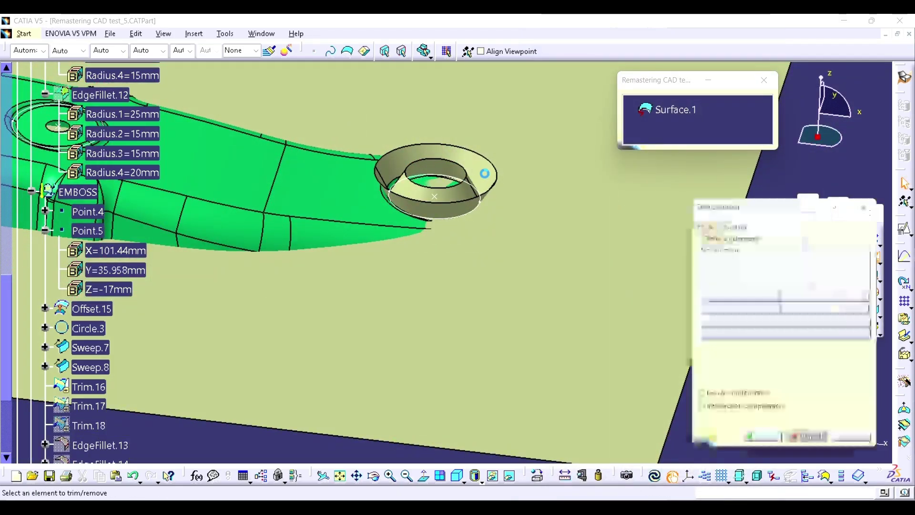
left_click(486, 177)
left_click(506, 251)
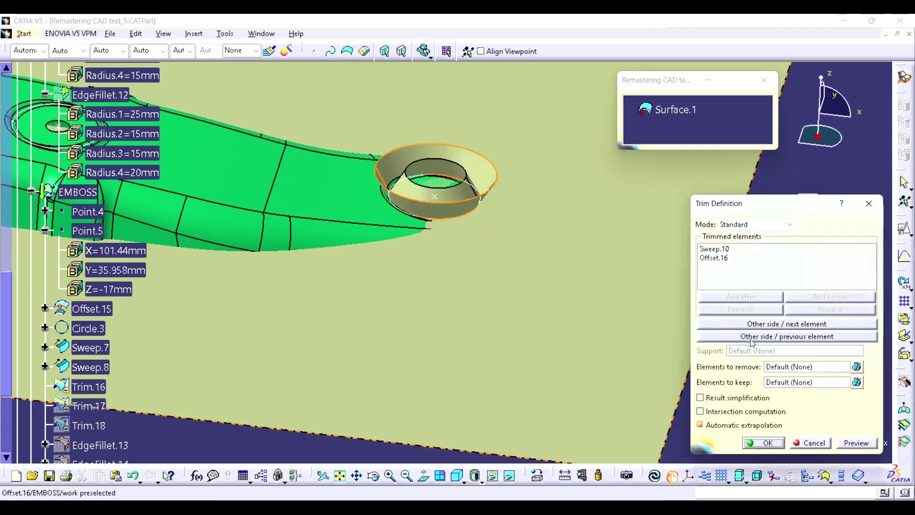
left_click(751, 340)
left_click(779, 437)
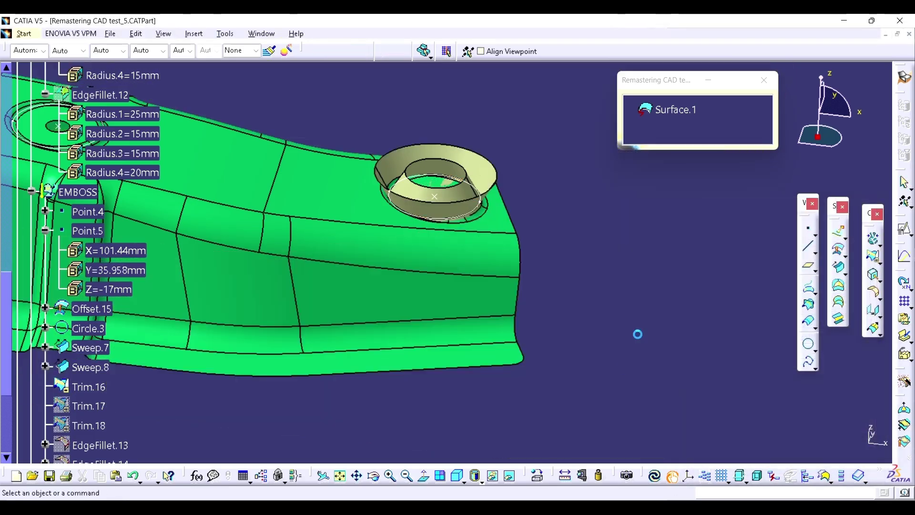
Step: Hide Surface.1, show EdgeFillet.15, and trim it with the inward-tapering Sweep.9
left_click(484, 279)
left_click(99, 244)
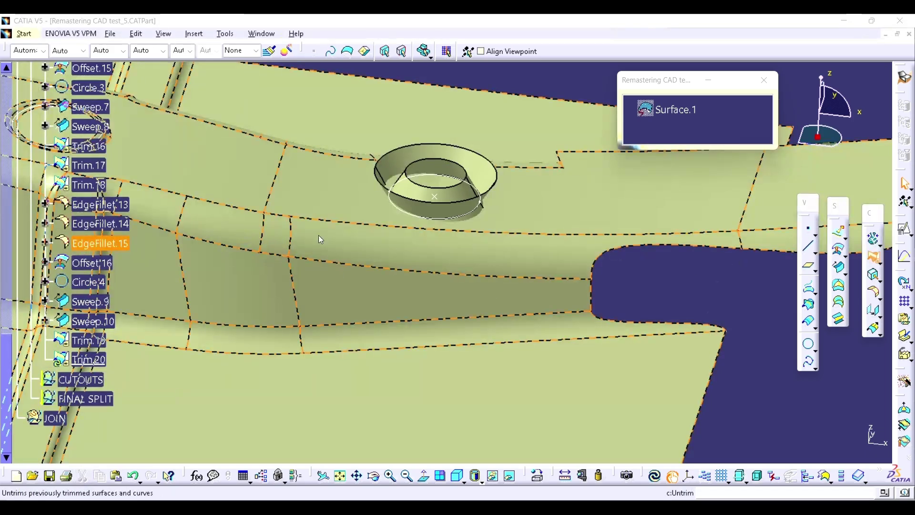
left_click(99, 243)
left_click(91, 301)
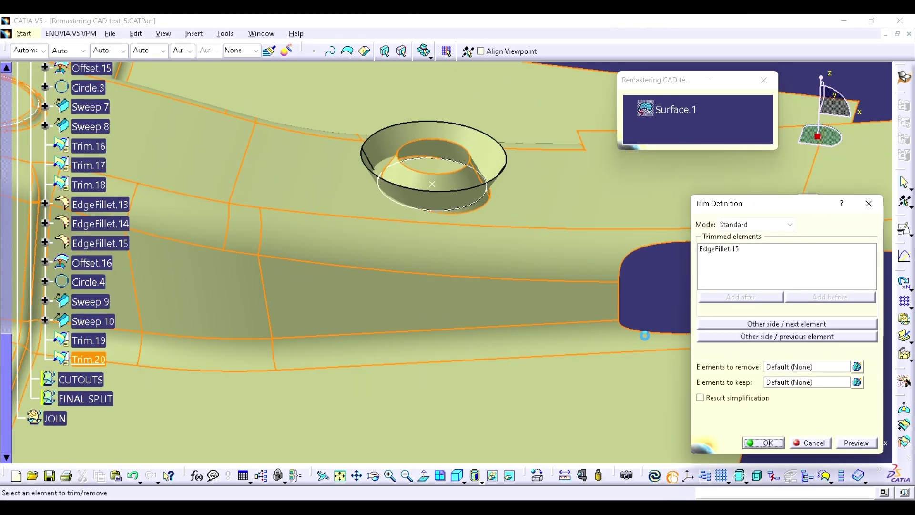
left_click(761, 443)
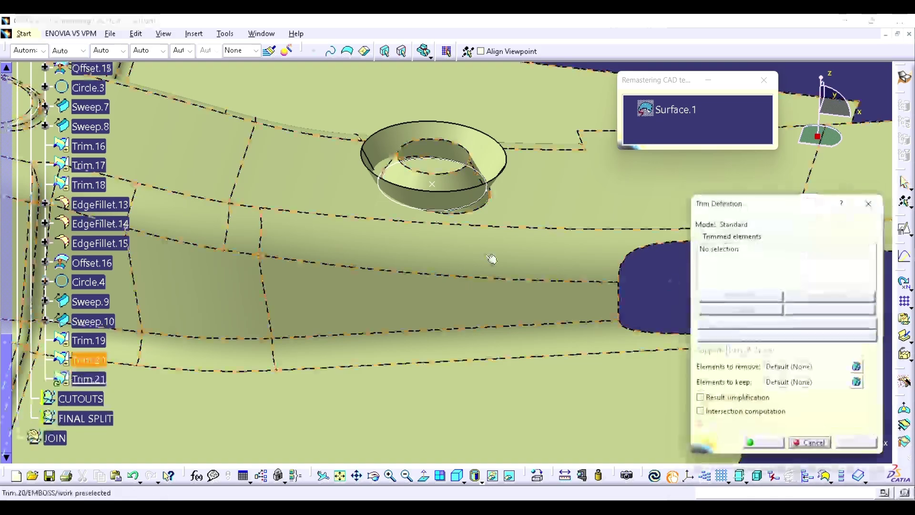
Step: Trim Trim.20 with Trim.19, switching the kept side to form the second circular emboss
left_click(491, 258)
left_click(487, 164)
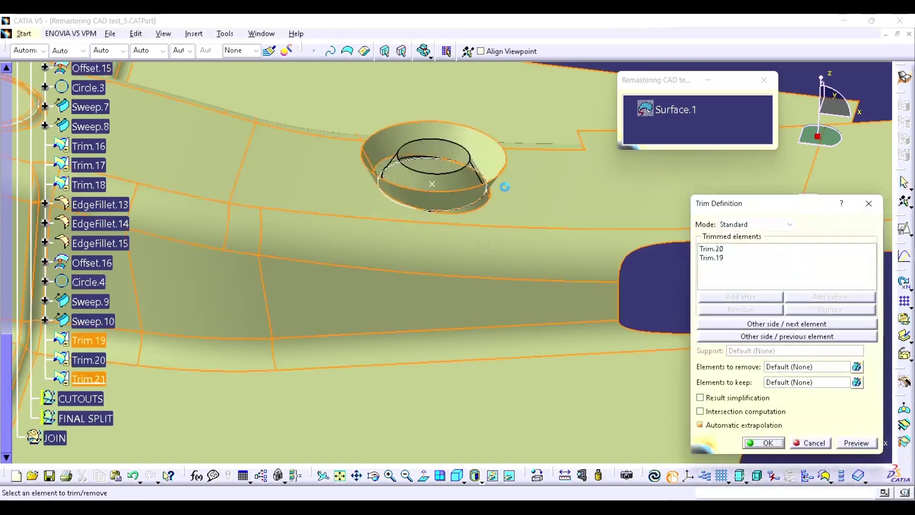
left_click(745, 337)
left_click(762, 443)
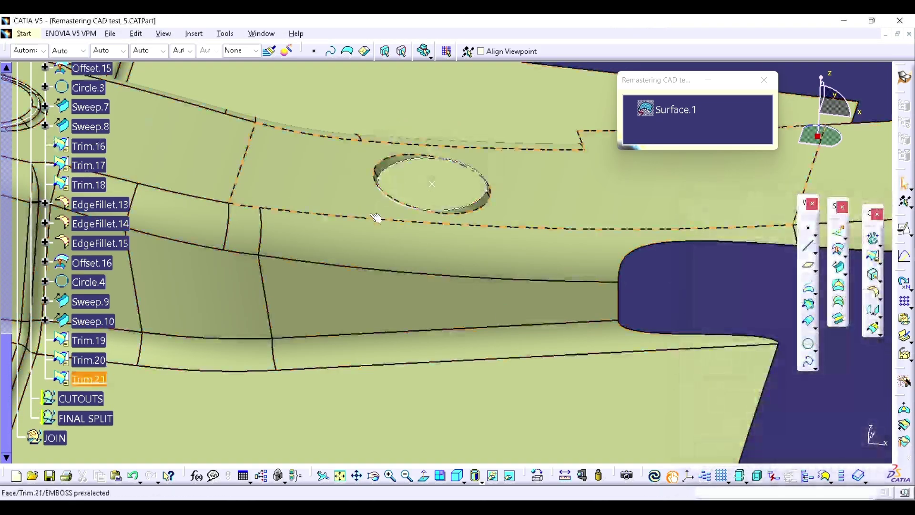
Step: Hide Circle.4 and apply a 6mm edge fillet to the second emboss's upper rim on Trim.21
middle_click_drag(376, 218, 393, 270)
middle_click_drag(486, 211, 548, 262)
left_click(880, 297)
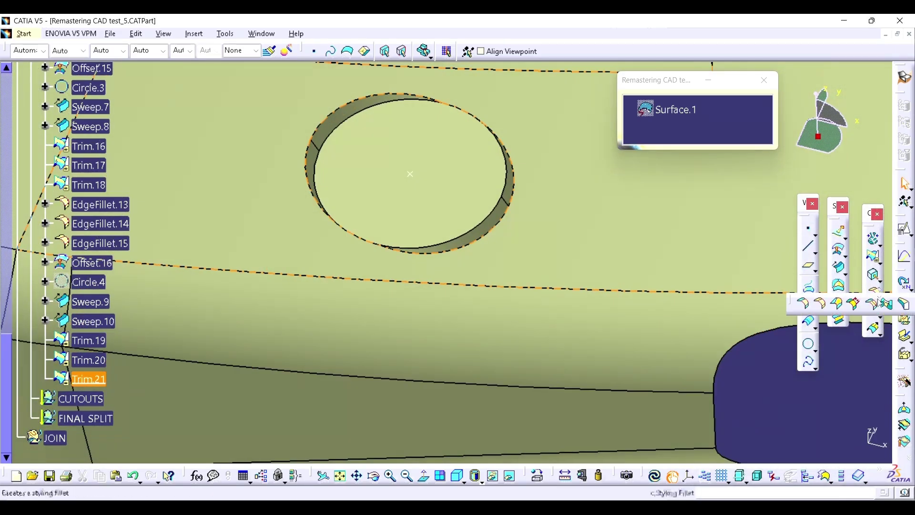
left_click(821, 304)
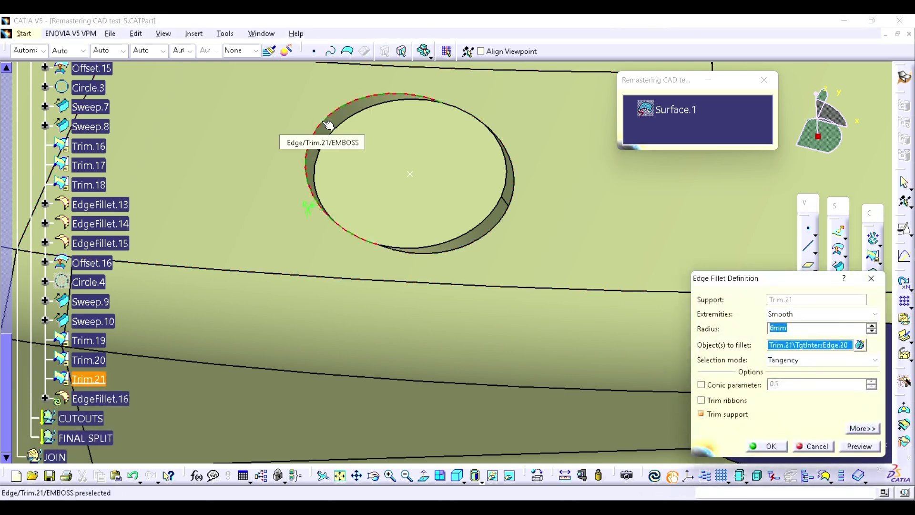
key("Return")
middle_click_drag(469, 234, 663, 377, "ctrl")
Step: Hide the first emboss's construction circle, Circle.3
left_click(684, 355)
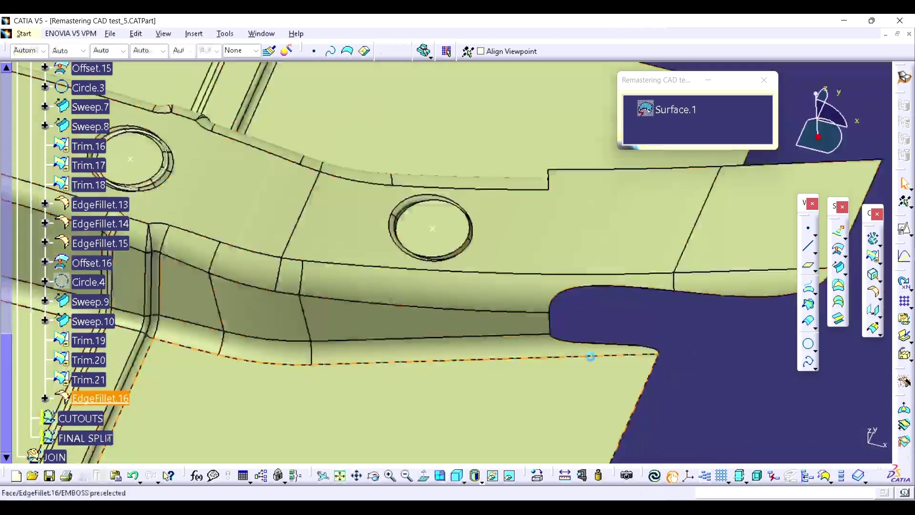
middle_click_drag(387, 267, 437, 306, "ctrl")
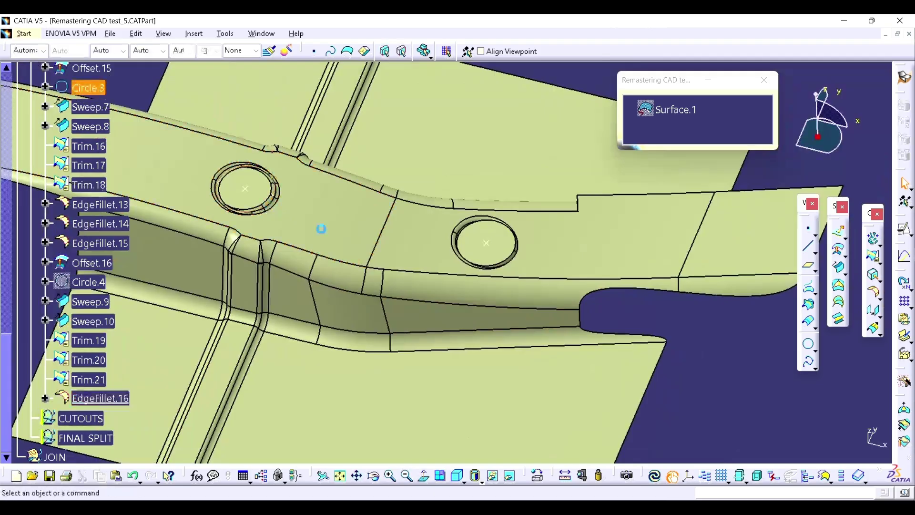
middle_click_drag(379, 260, 406, 237)
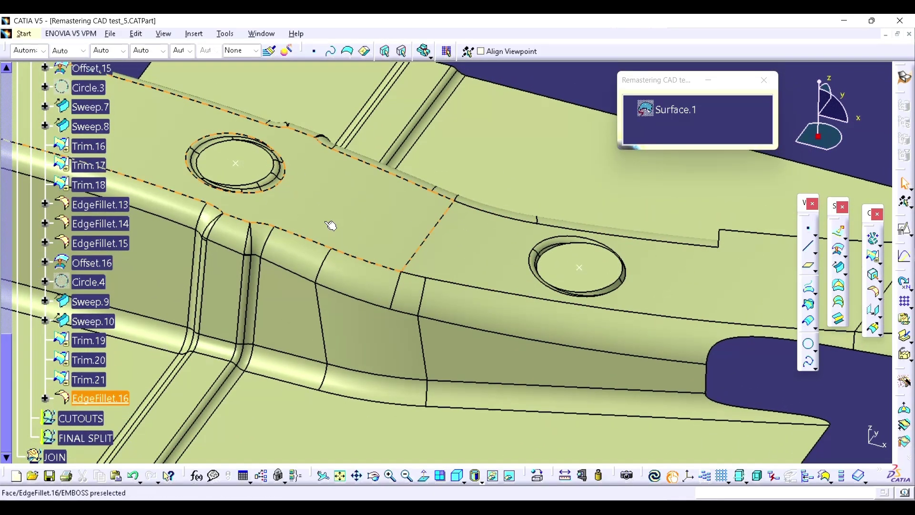
middle_click_drag(331, 225, 259, 174, "ctrl")
middle_click_drag(204, 147, 533, 313, "ctrl")
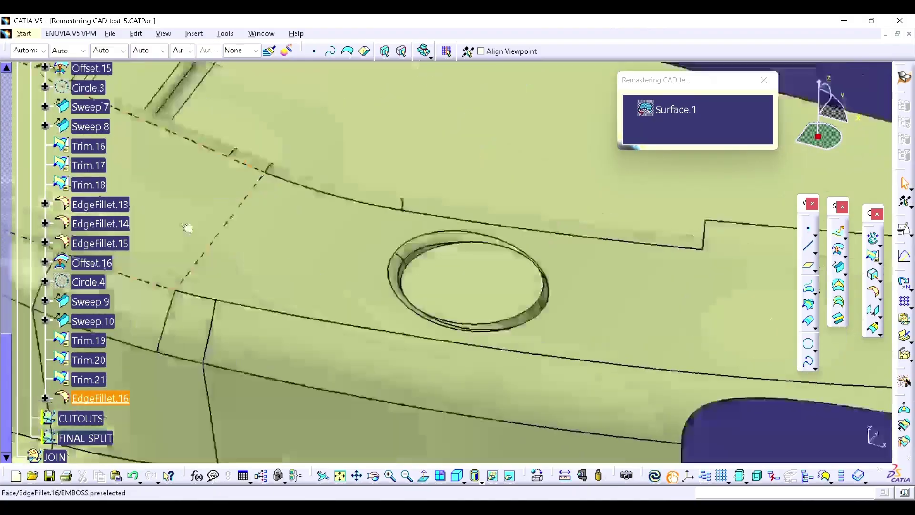
Step: Show Surface.1 to compare the second emboss with the imported geometry, and hide it again
left_click(671, 110)
middle_click_drag(500, 272, 529, 225)
middle_click_drag(529, 225, 532, 205, "ctrl")
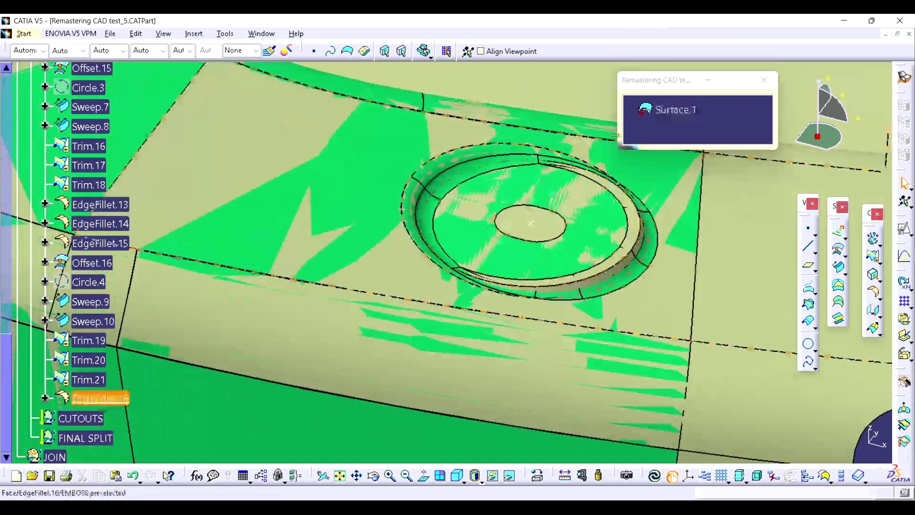
left_click(667, 113)
key("space")
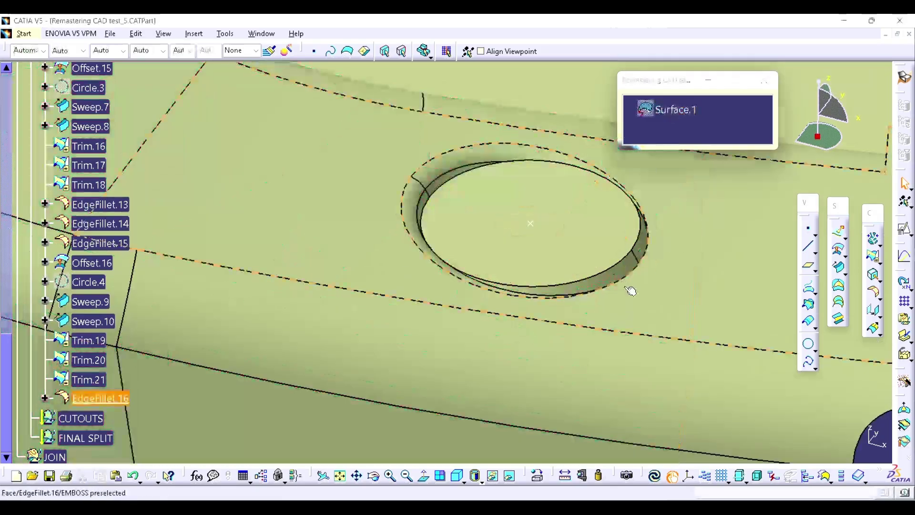
Step: Apply a 6mm edge fillet to the second emboss's floor edge, keeping the adjacent outer wall edge of EdgeFillet.16
middle_click_drag(631, 290, 458, 290)
left_click(875, 295)
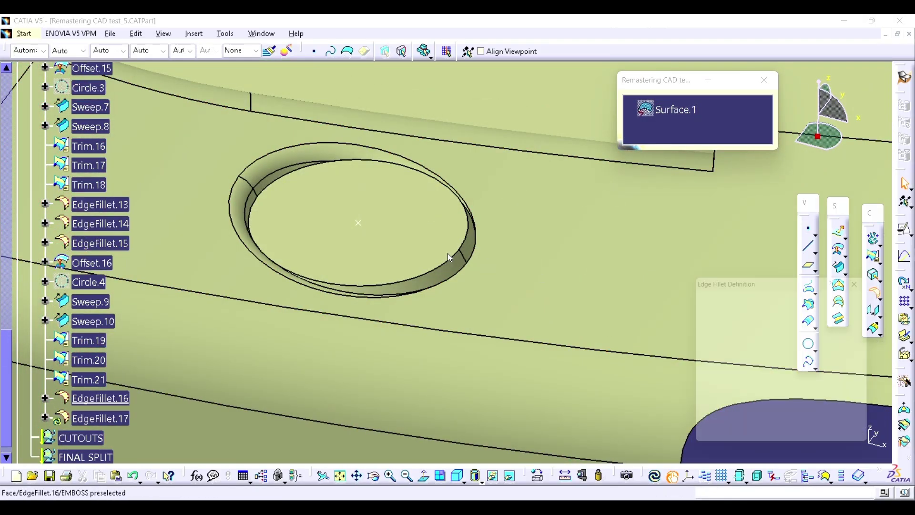
left_click(447, 253)
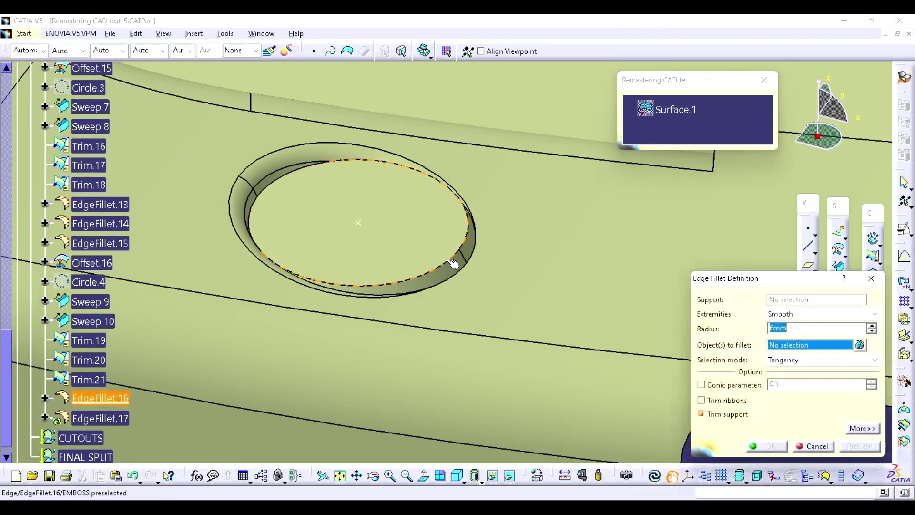
left_click(862, 427)
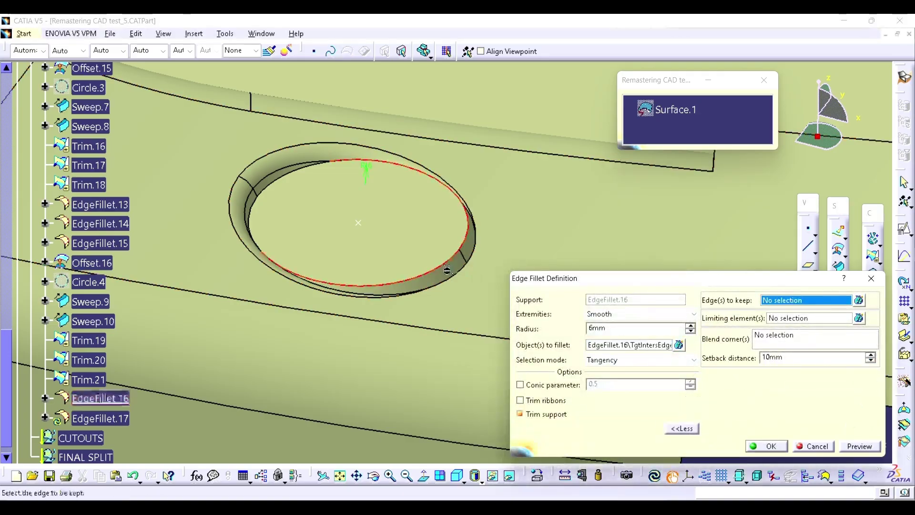
left_click(465, 274)
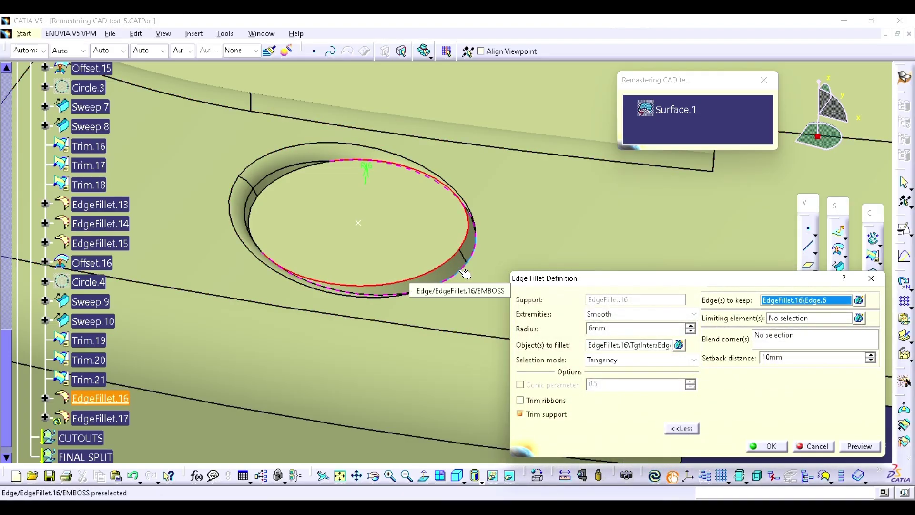
left_click(765, 452)
middle_click_drag(608, 262, 614, 334)
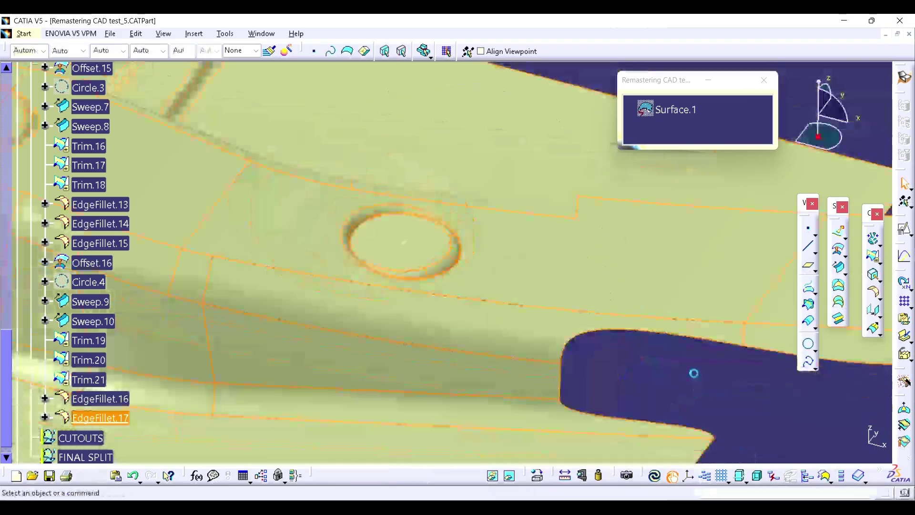
Step: Apply a 6mm edge fillet to the remaining sharp outer rim edge of the second emboss on EdgeFillet.17
left_click(871, 296)
middle_click_drag(435, 317, 453, 249)
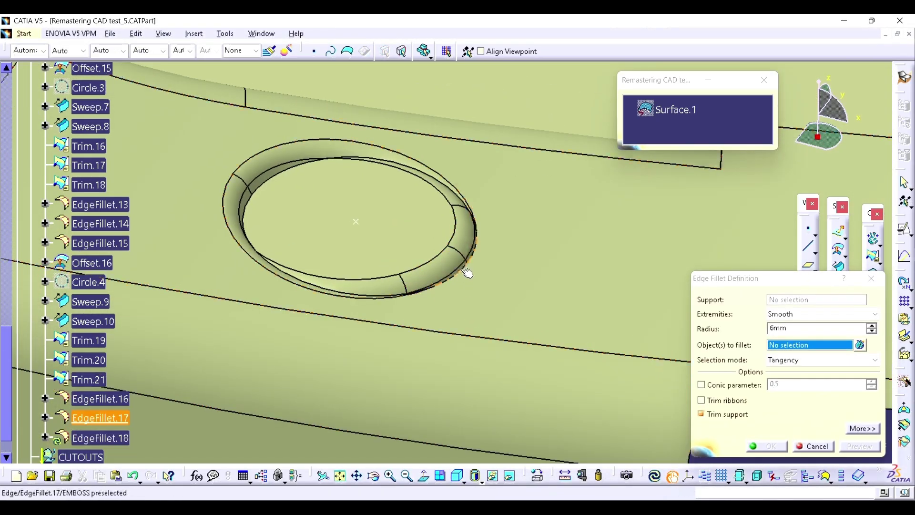
left_click(467, 275)
key("Return")
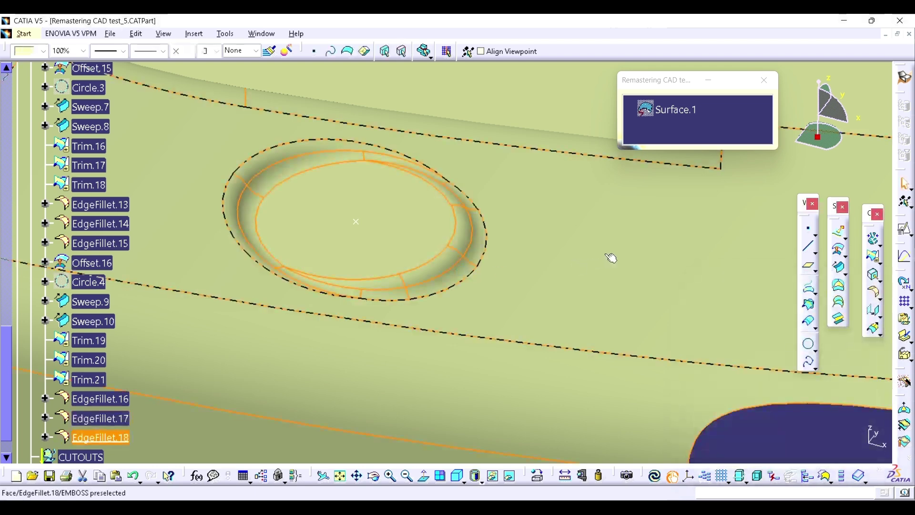
Step: Show Surface.1 over the model to compare both finished embosses with the imported geometry
middle_click_drag(608, 259, 679, 379)
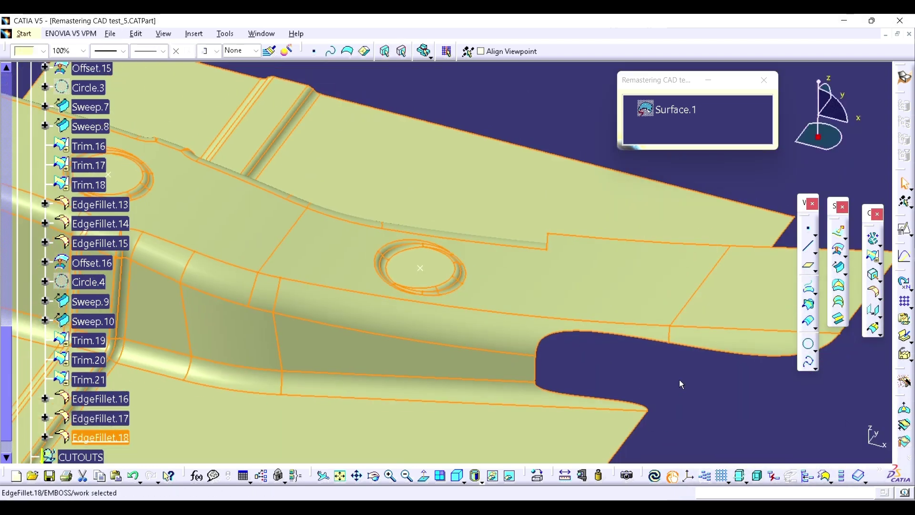
left_click(679, 108)
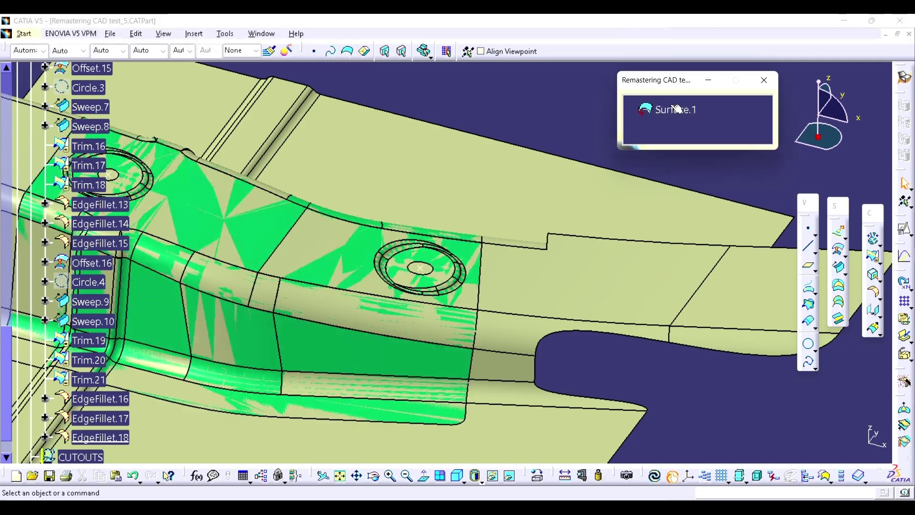
left_click(675, 110)
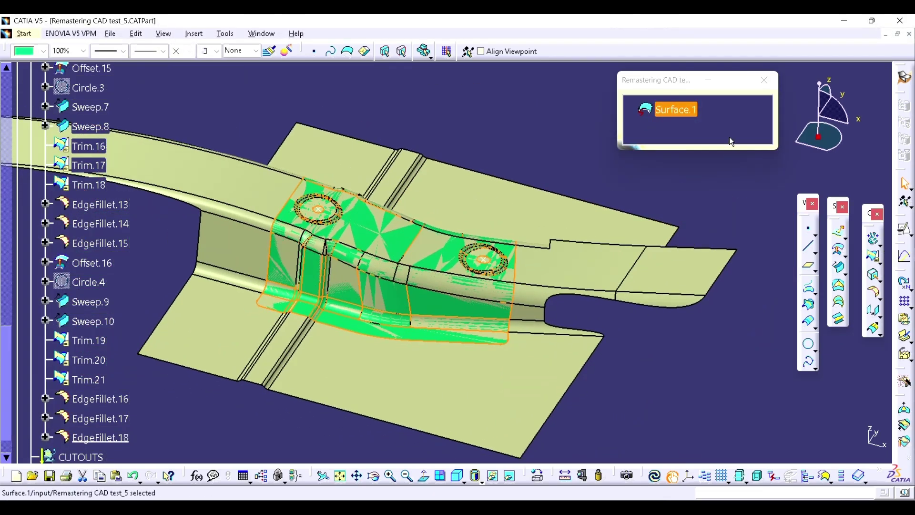
left_click(496, 97)
middle_click_drag(483, 190, 378, 261)
Step: Make the CUTOUTS geometrical set the current work object
scroll(84, 286, "down", 2)
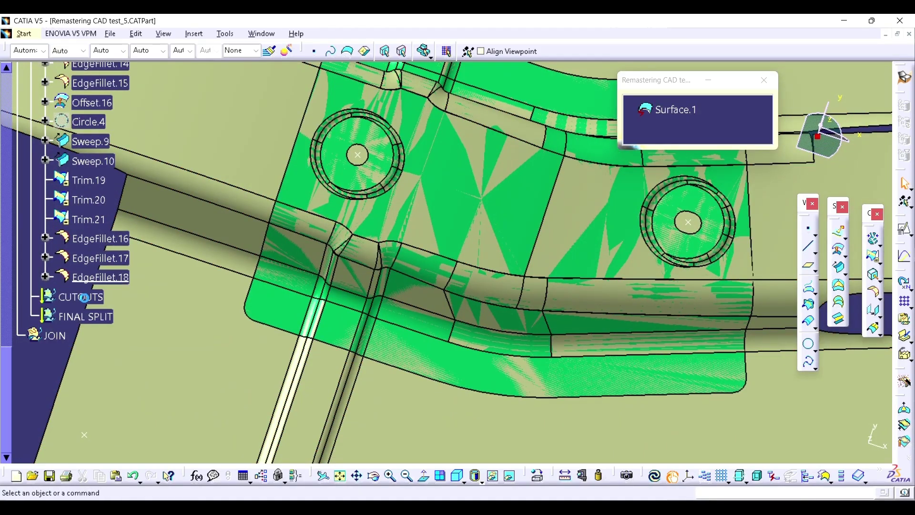
left_click(84, 298)
middle_click_drag(62, 348, 198, 320)
key("ctrl+w")
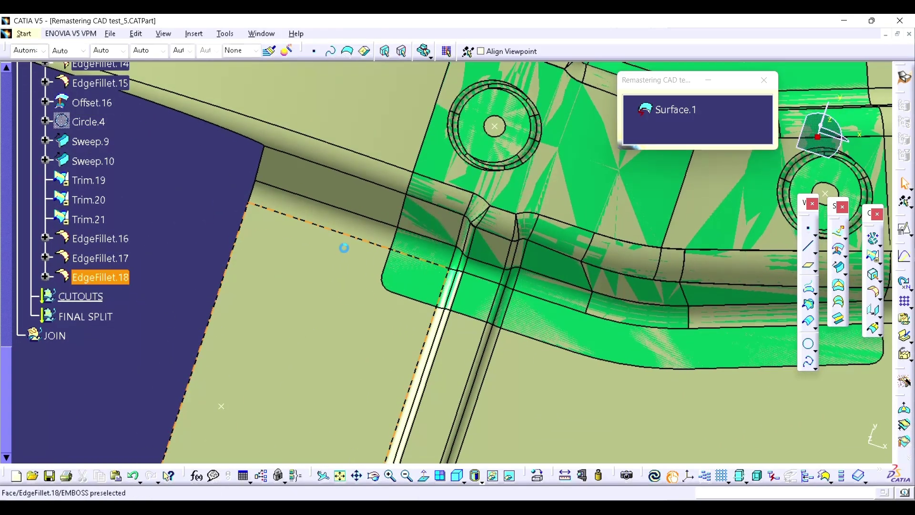
middle_click(492, 196)
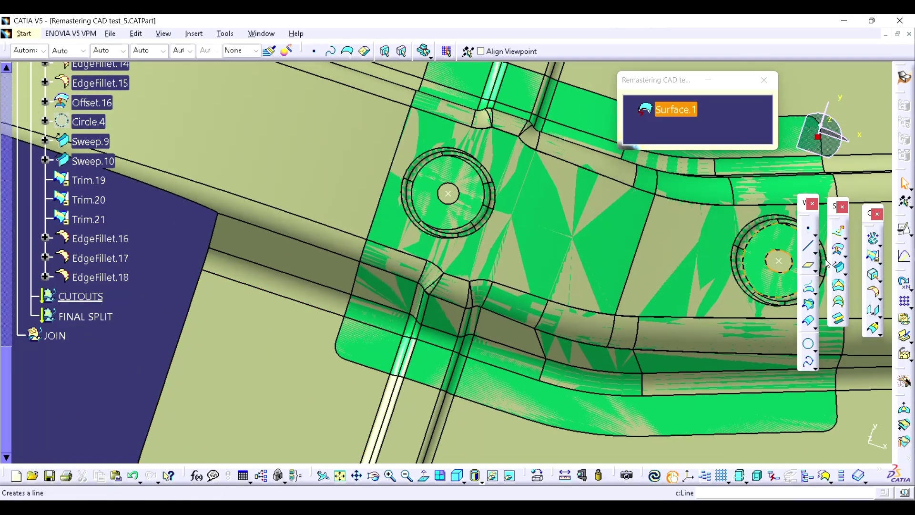
left_click(816, 352)
left_click(830, 351)
middle_click_drag(445, 217, 460, 204)
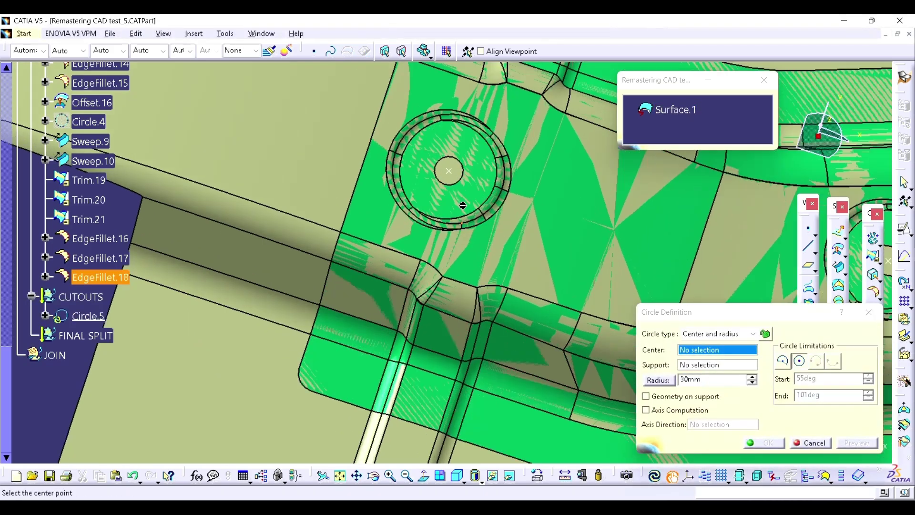
left_click(449, 169)
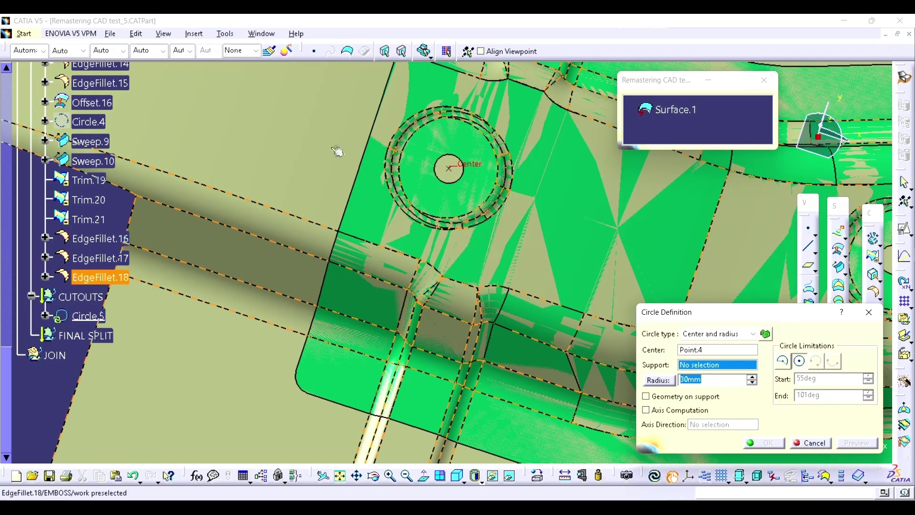
key("Escape")
Step: Measure the radius of the round hole in Surface.1 at the first emboss
left_click(582, 475)
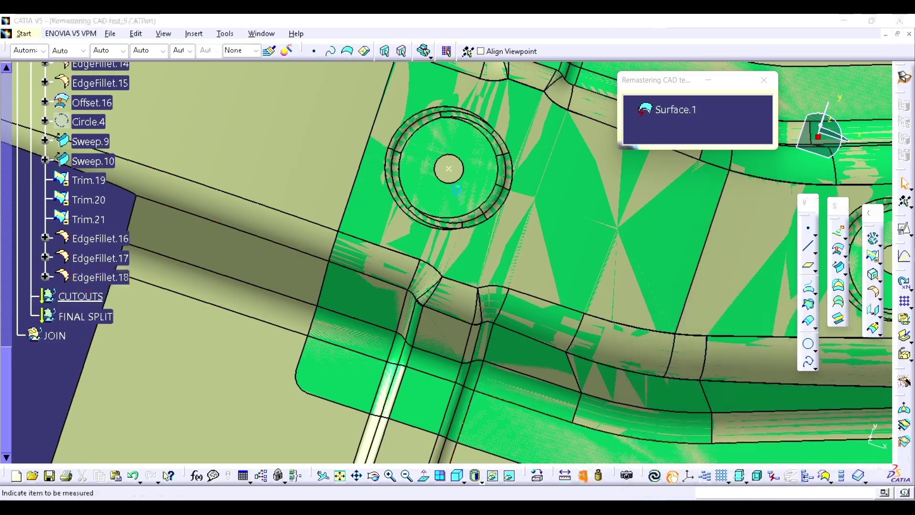
left_click(435, 168)
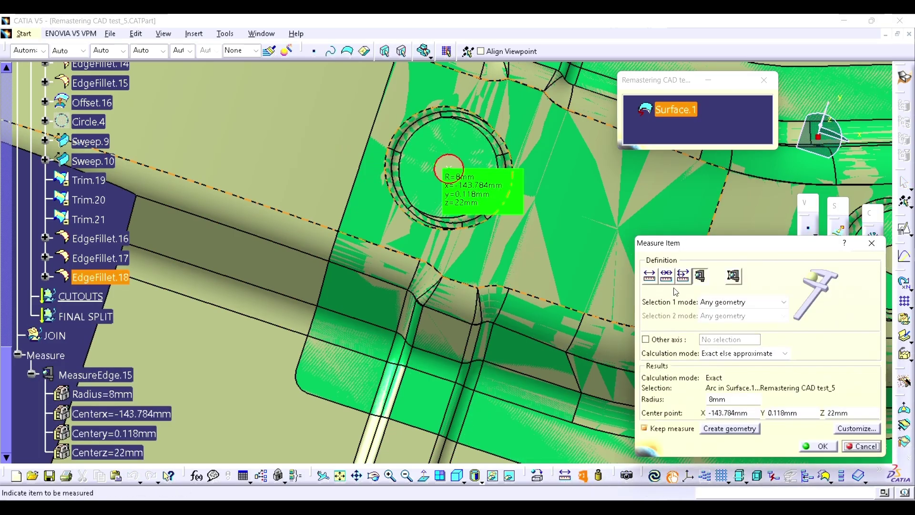
key("Escape")
Step: Create an 8mm radius circle centred on Point.4 with EdgeFillet.18 as its support
left_click(809, 345)
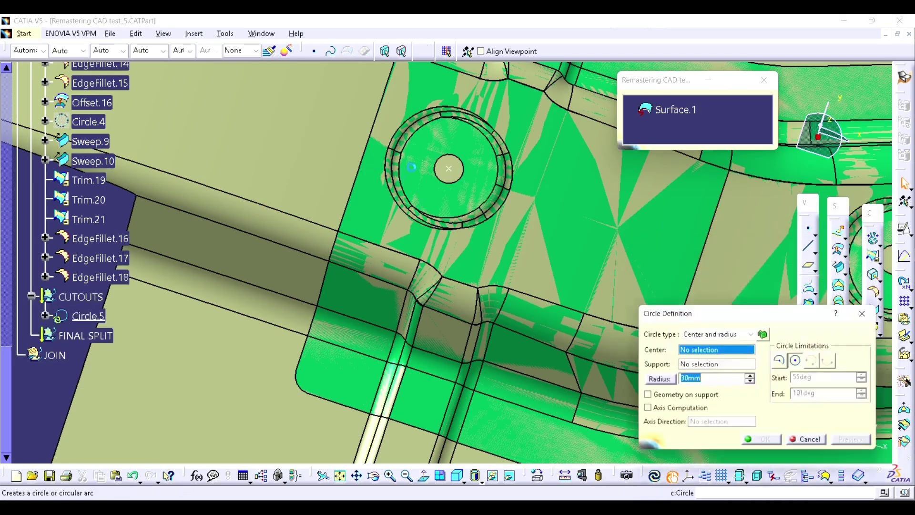
left_click(448, 168)
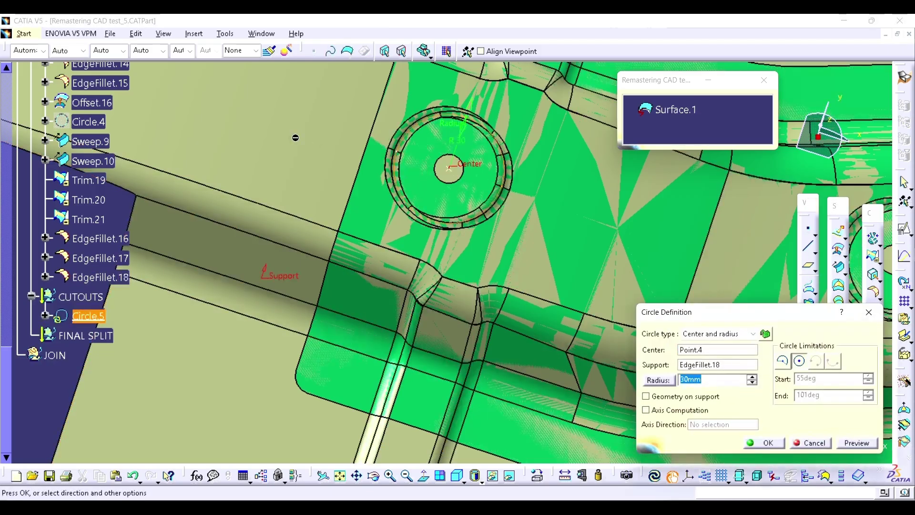
key("Return")
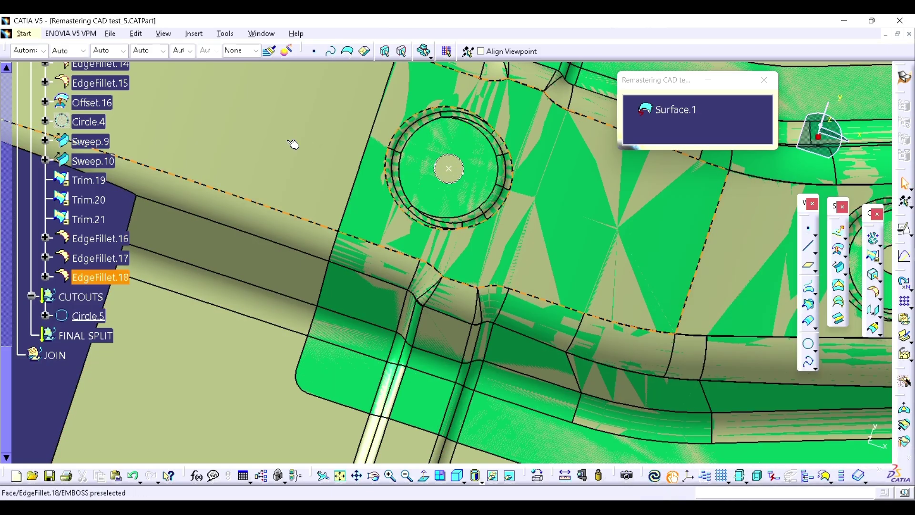
Step: Start a positioned sketch on the second emboss's floor face, with its origin at projection point Point.5 and the V direction reversed
middle_click_drag(717, 234, 288, 181)
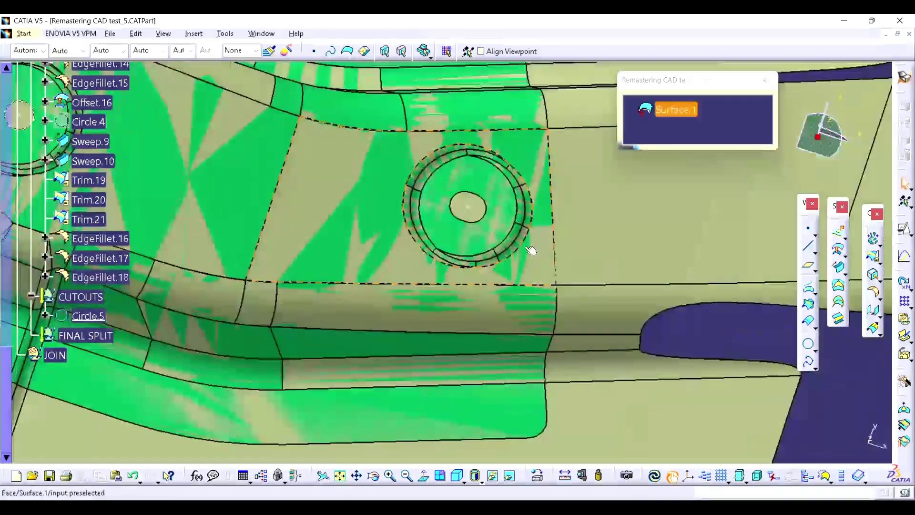
left_click(903, 229)
left_click(456, 216)
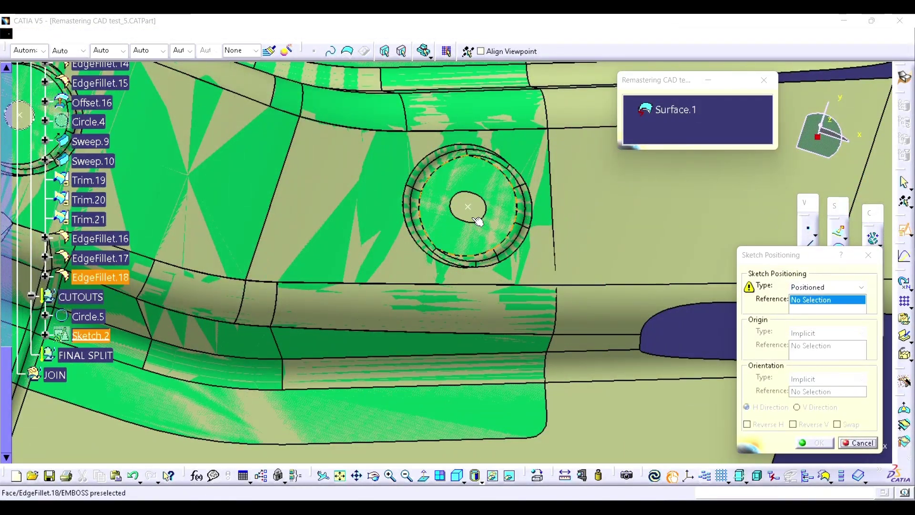
left_click(827, 332)
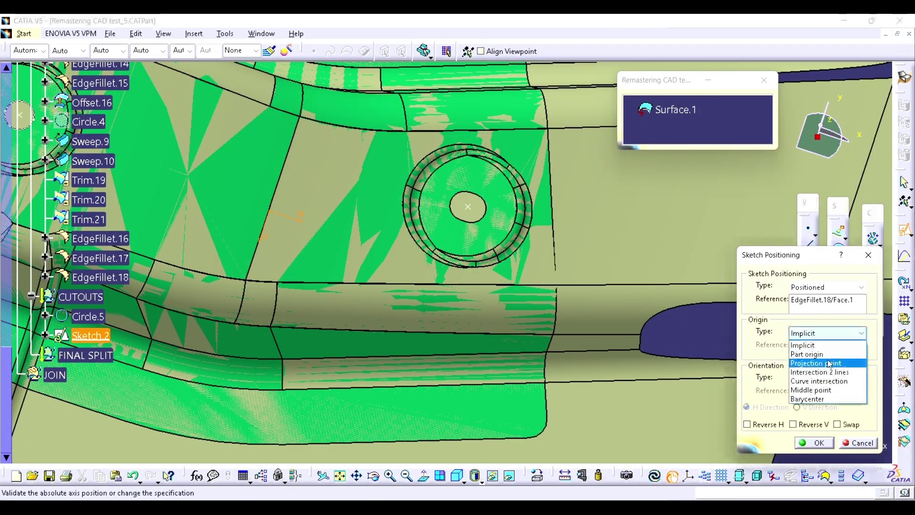
left_click(820, 361)
left_click(473, 212)
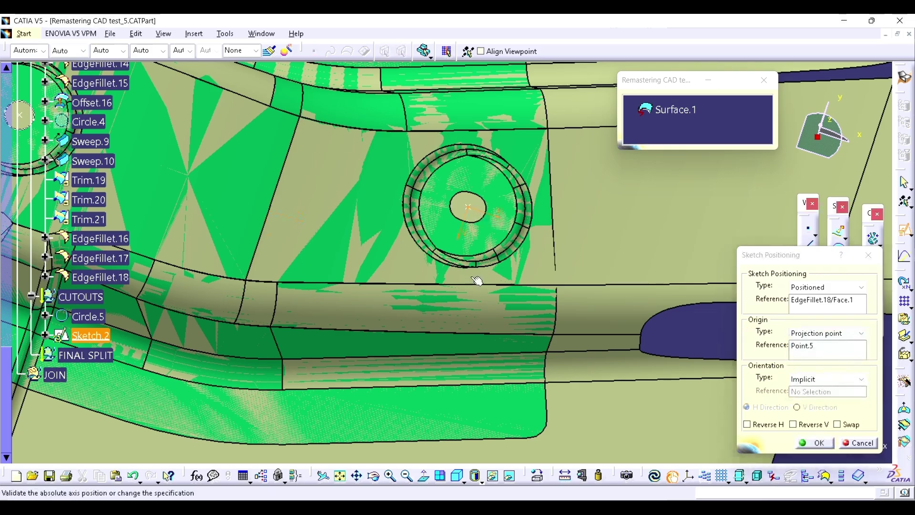
left_click(812, 426)
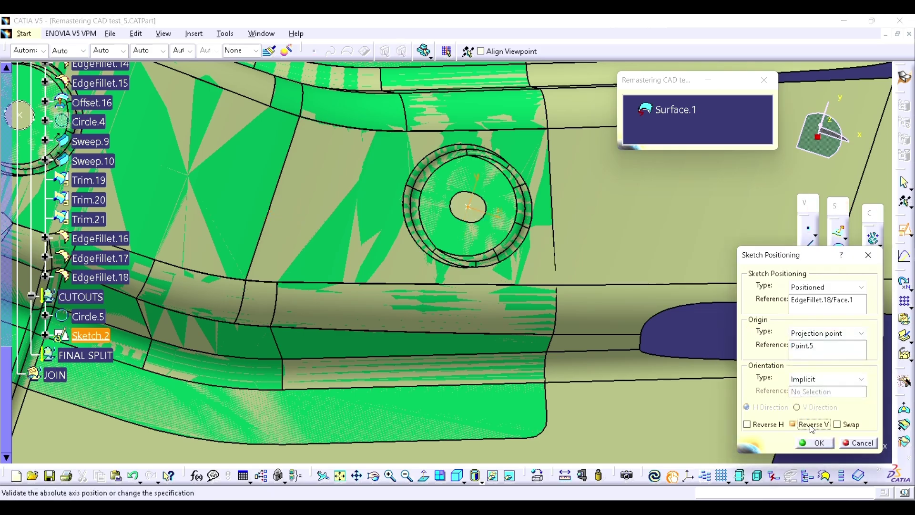
left_click(814, 443)
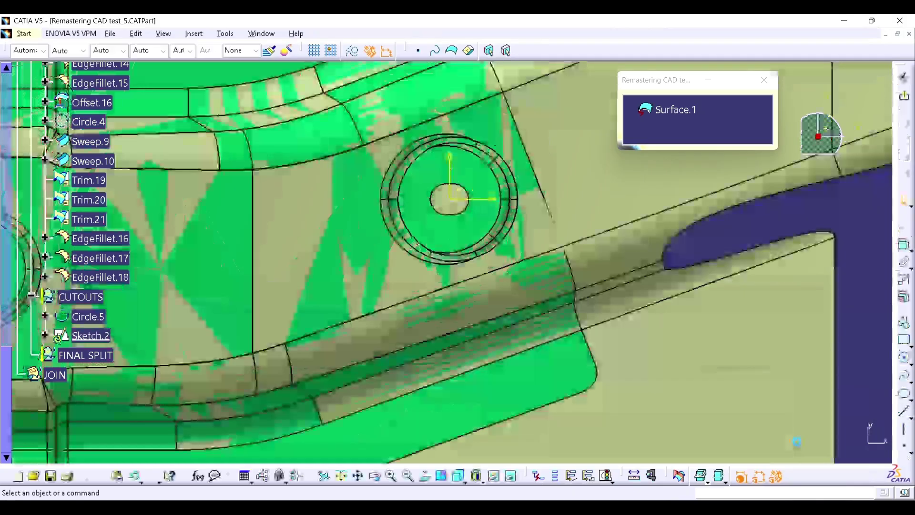
Step: Sketch a horizontal elongated hole with a radius of about 7 mm in the free area beside the second emboss
left_click(909, 342)
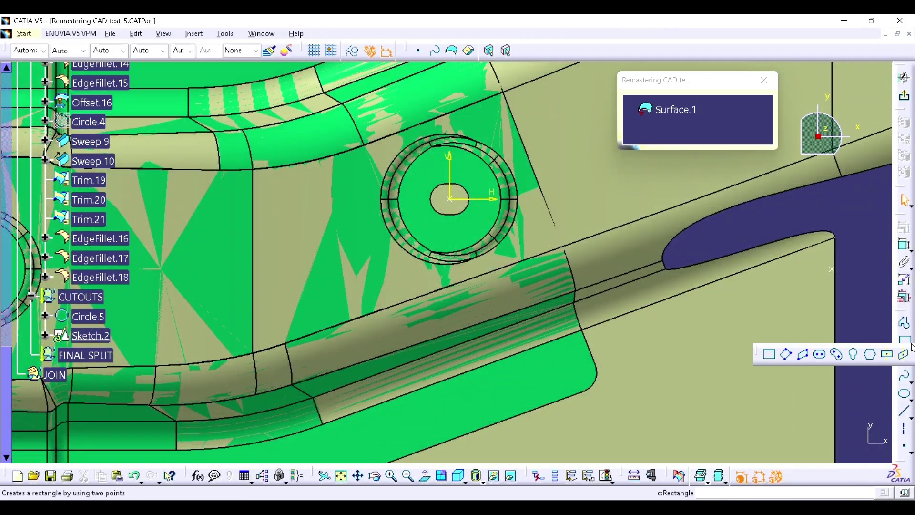
left_click(593, 190)
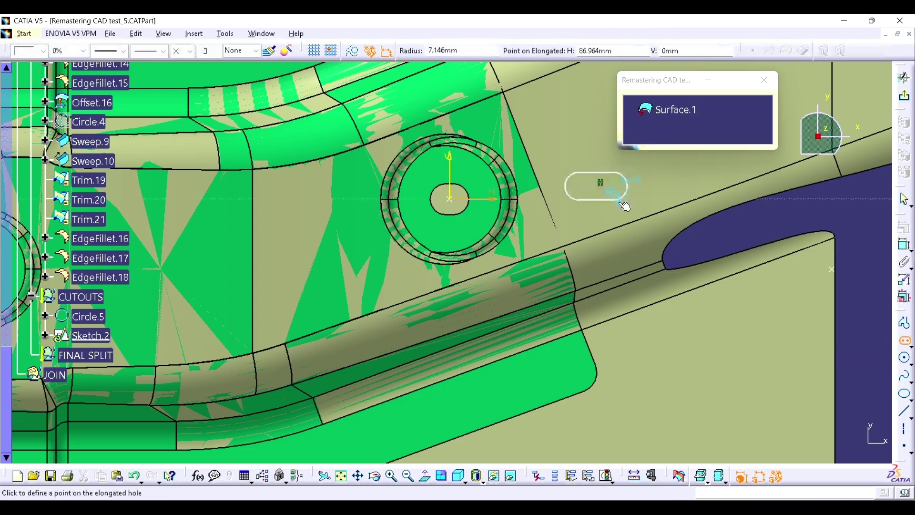
left_click(614, 201)
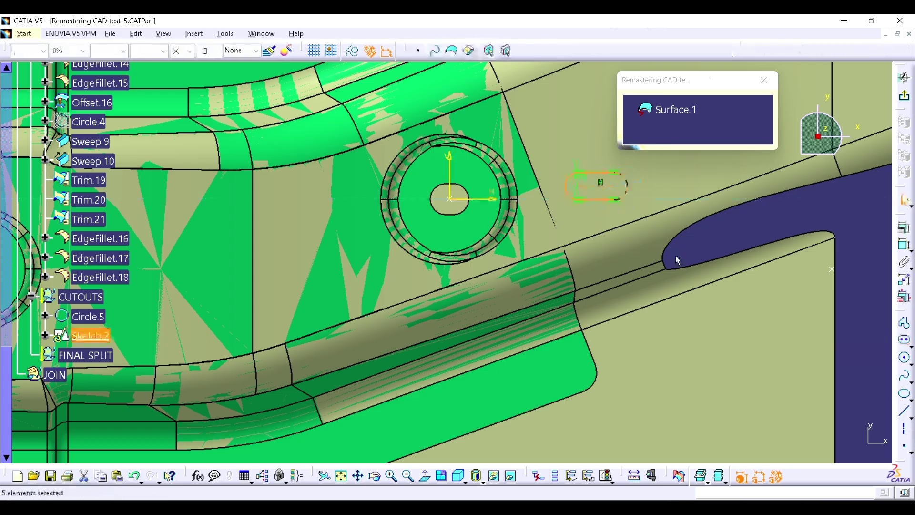
Step: Delete the vertical constraint at the left end of the elongated hole
left_click(588, 185)
middle_click_drag(589, 186, 621, 212)
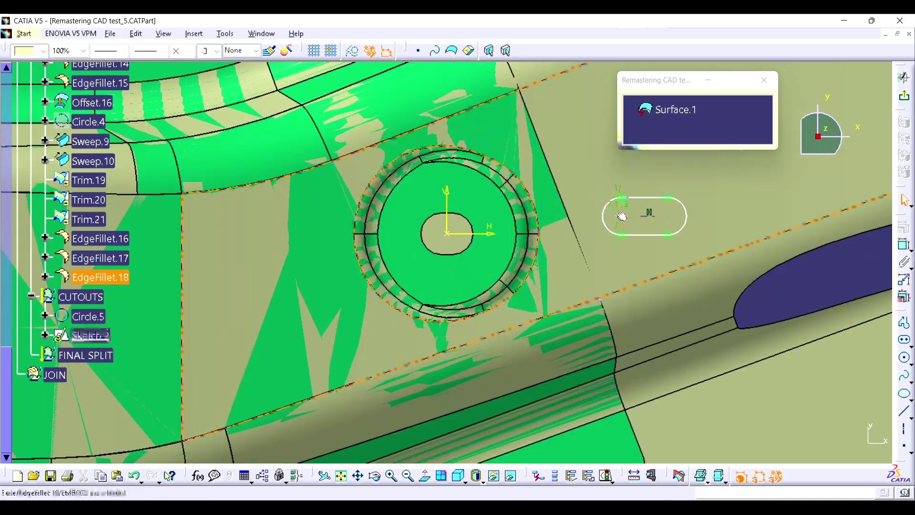
left_click(617, 209)
key("Delete")
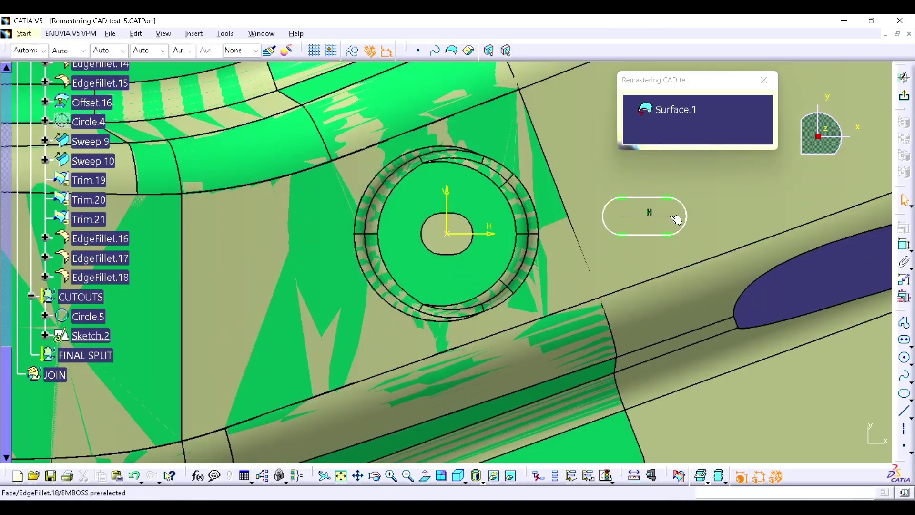
left_click(904, 248)
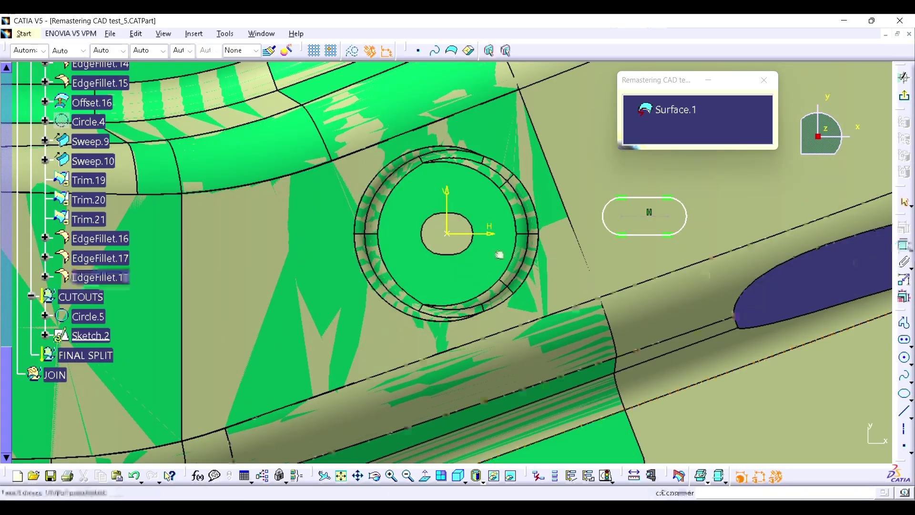
left_click(426, 226)
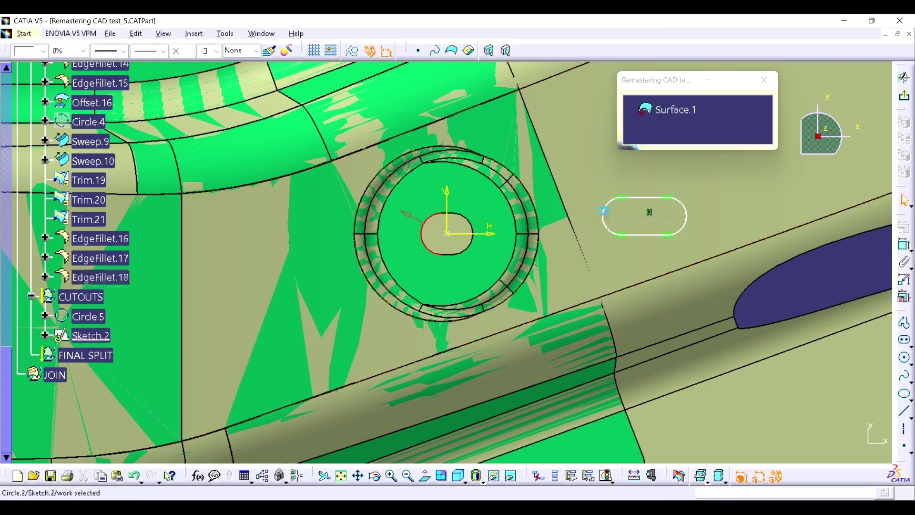
right_click(588, 142)
left_click(693, 270)
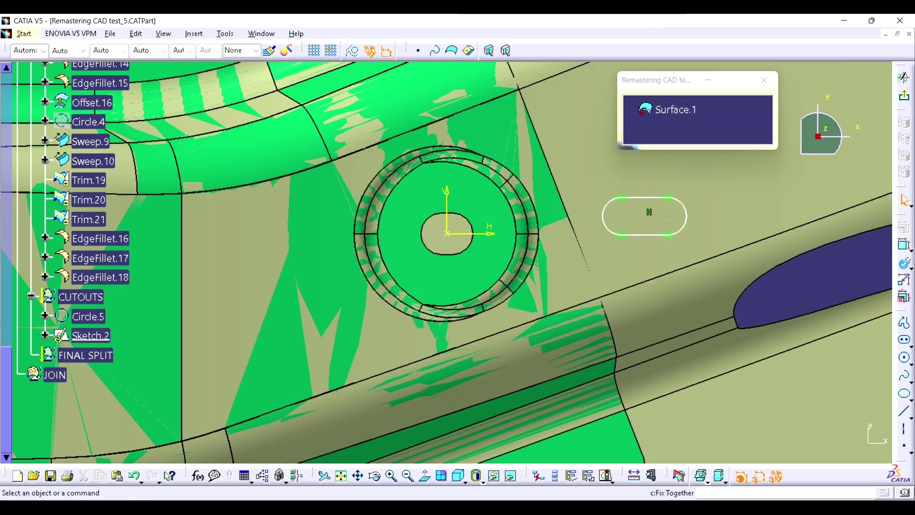
Step: Constrain both end arcs of the elongated hole to be coincident with the matching end edges of the opening in Surface.1
left_click(605, 214)
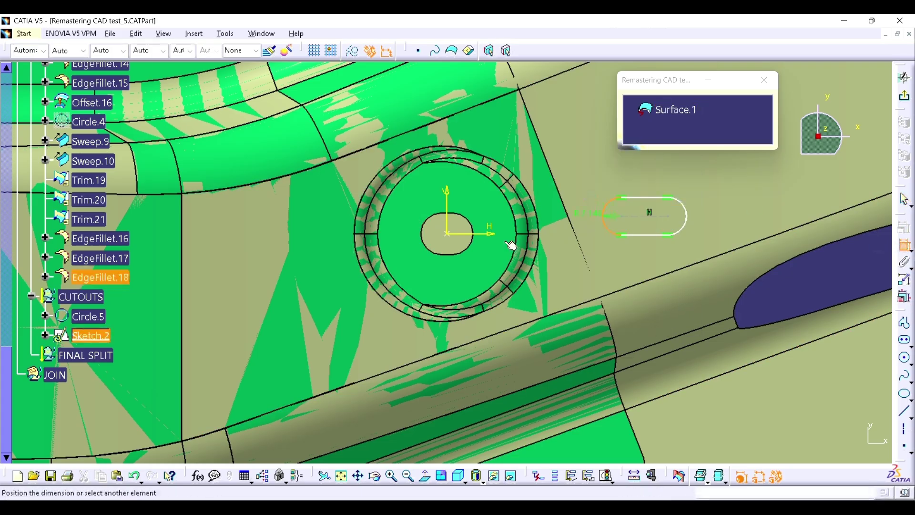
right_click(540, 124)
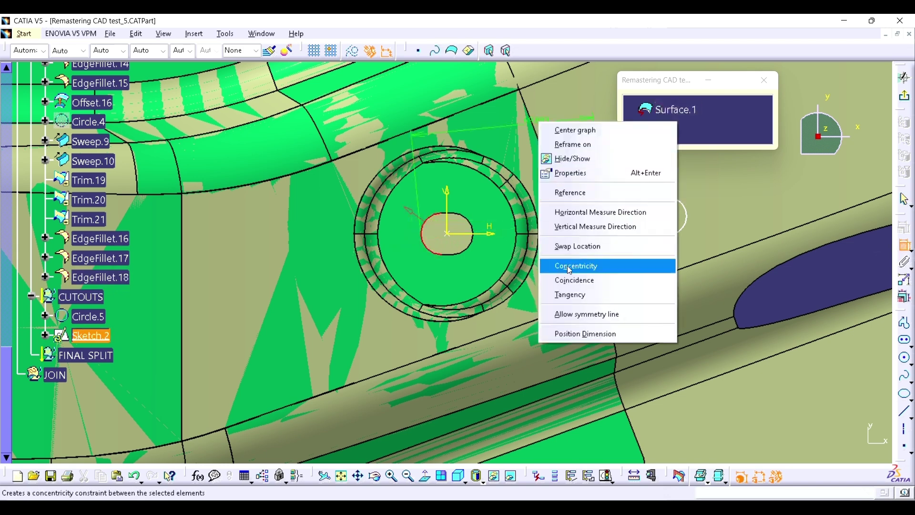
left_click(569, 279)
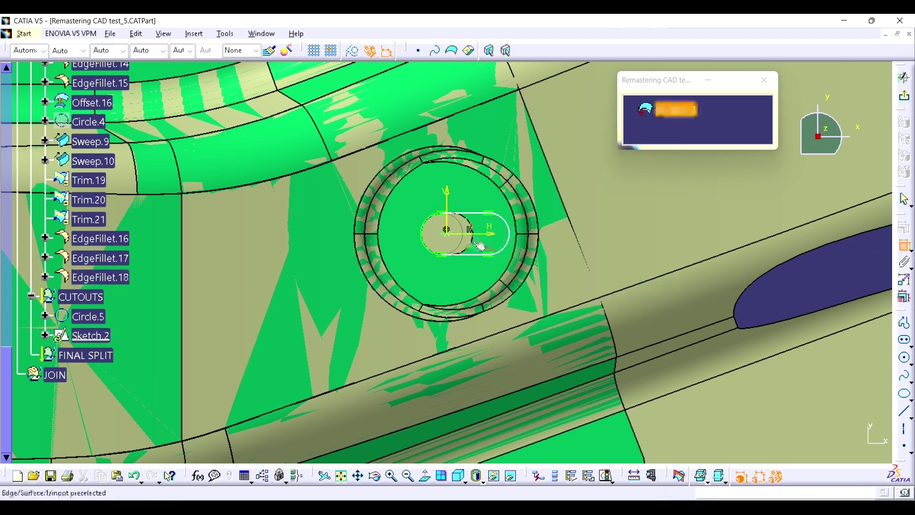
right_click(609, 229)
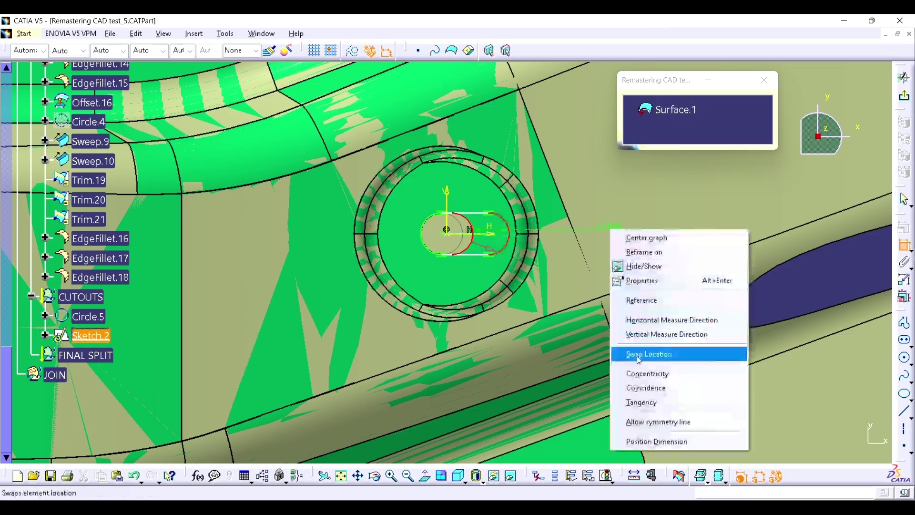
left_click(642, 387)
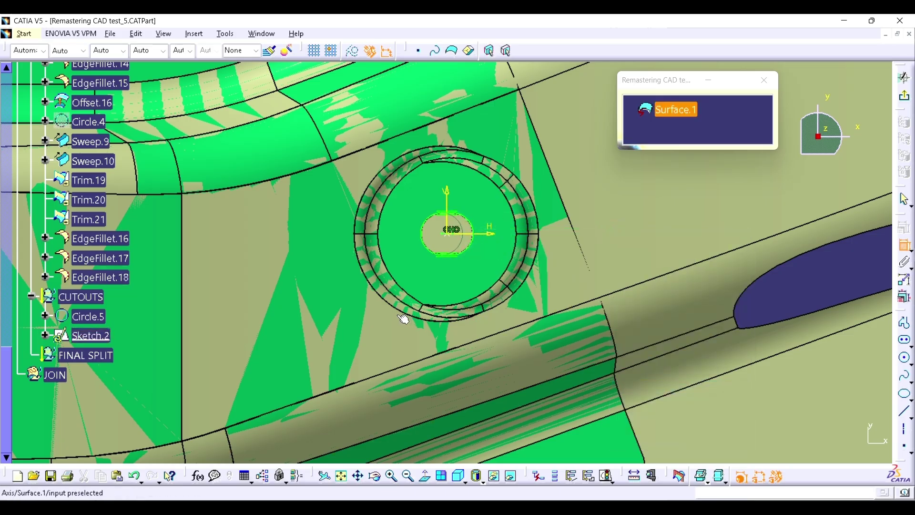
Step: Delete the two coincidence constraints, Coincidence.29 and Coincidence.32, from Sketch.2
left_click(45, 336)
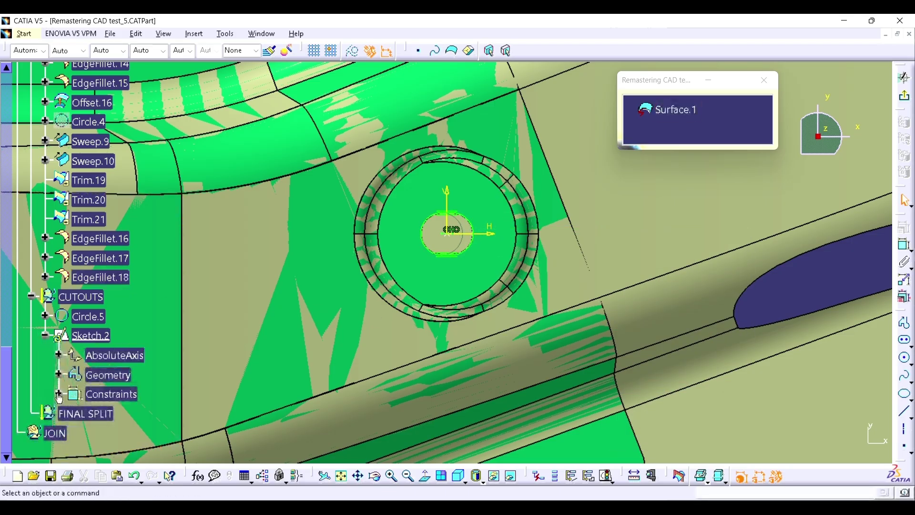
left_click(58, 393)
left_click(127, 299)
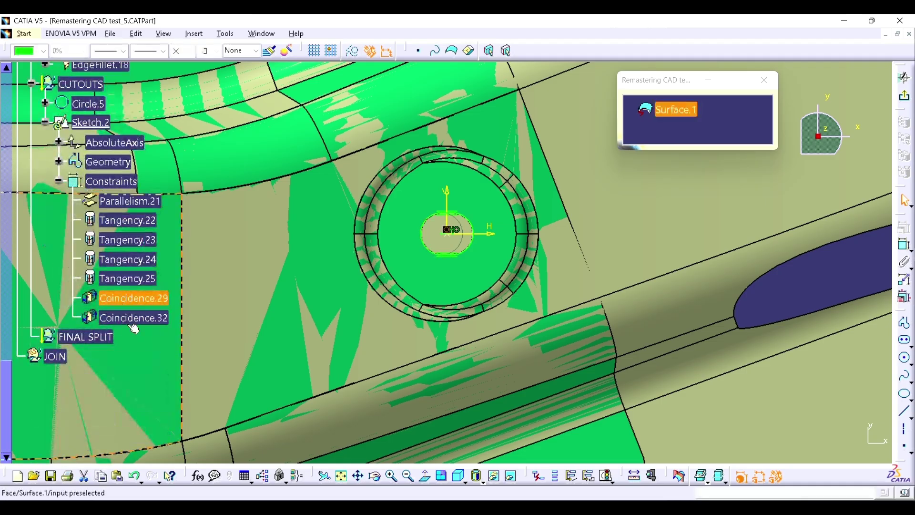
left_click(136, 319, "ctrl")
key("Delete")
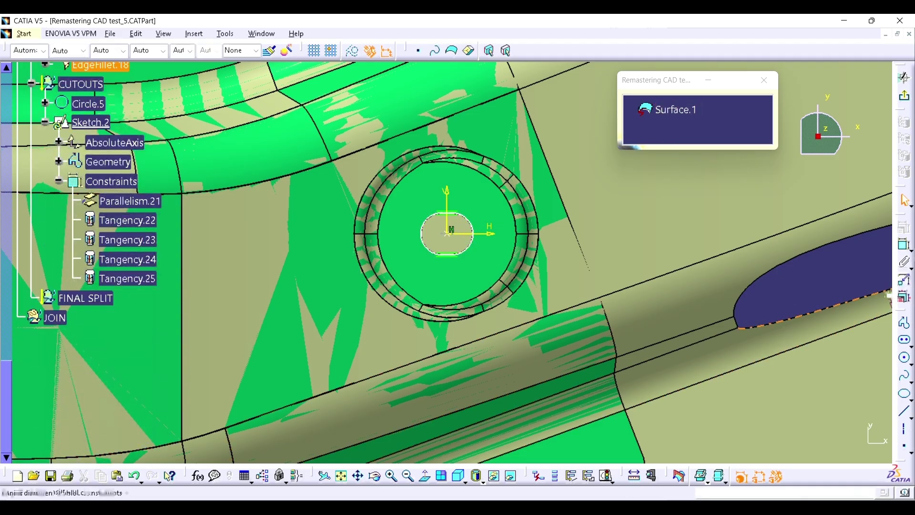
Step: Dimension the offsets of the elongated hole's left arc centre from both sketch axes and the radii of both end arcs
left_click(464, 239)
middle_click_drag(464, 239, 430, 170, "ctrl")
left_click(442, 172)
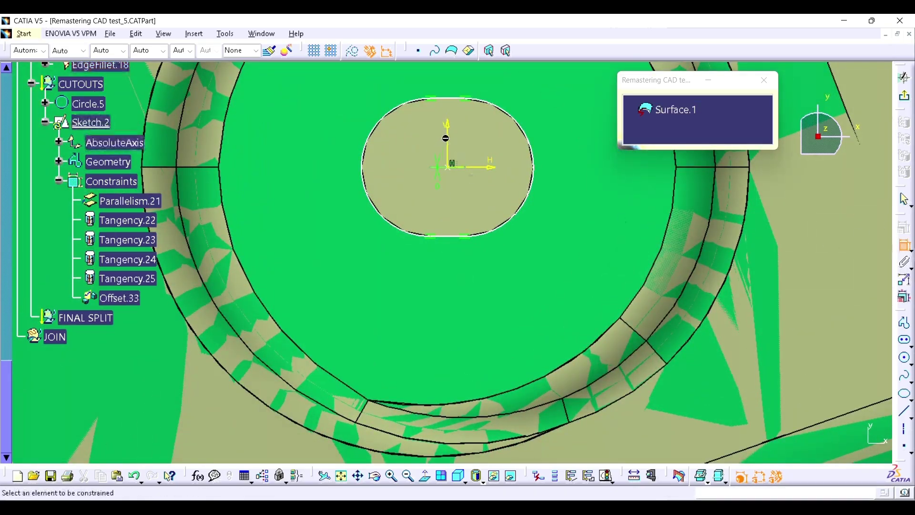
left_click(436, 169)
left_click(431, 142)
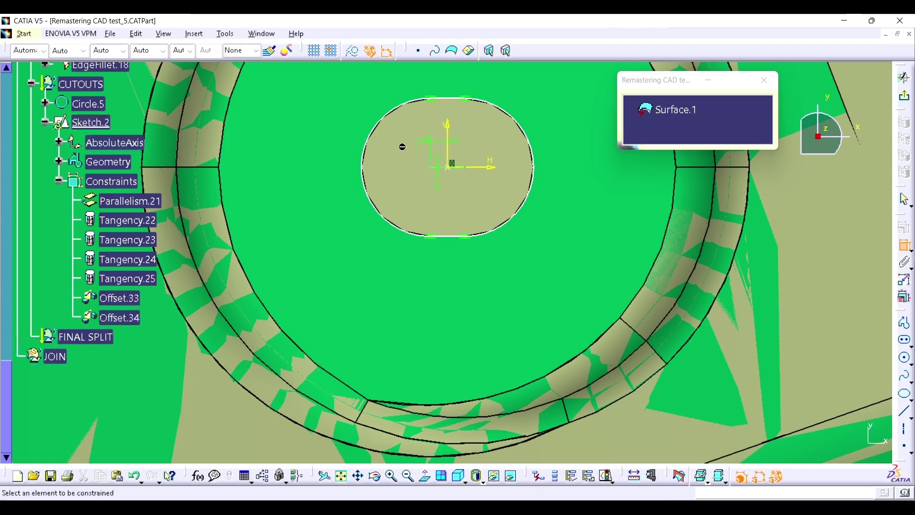
left_click(387, 120)
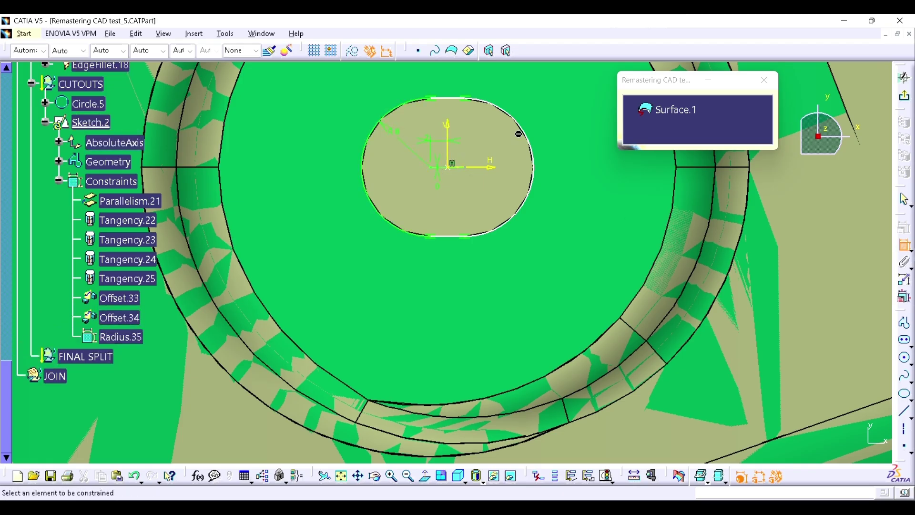
left_click(527, 133)
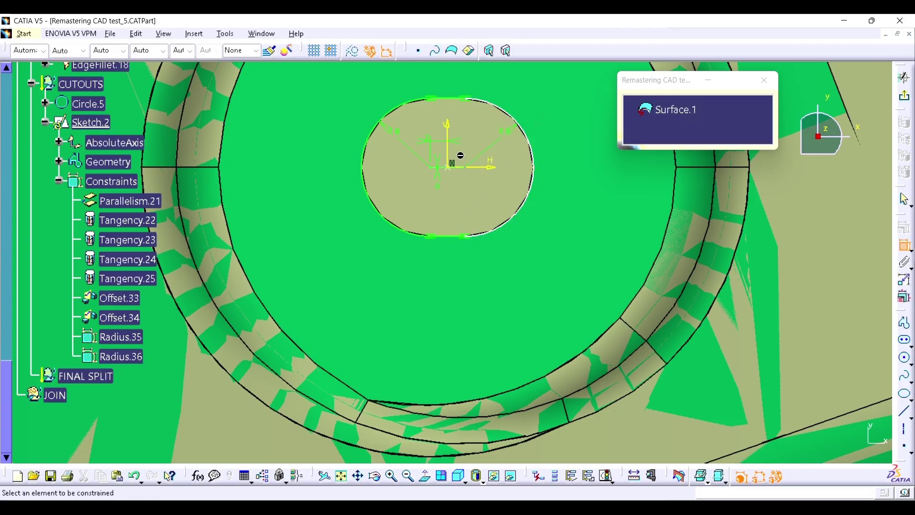
Step: Try to dimension the offset between the elongated hole's upper line and the horizontal sketch axis
left_click(463, 103)
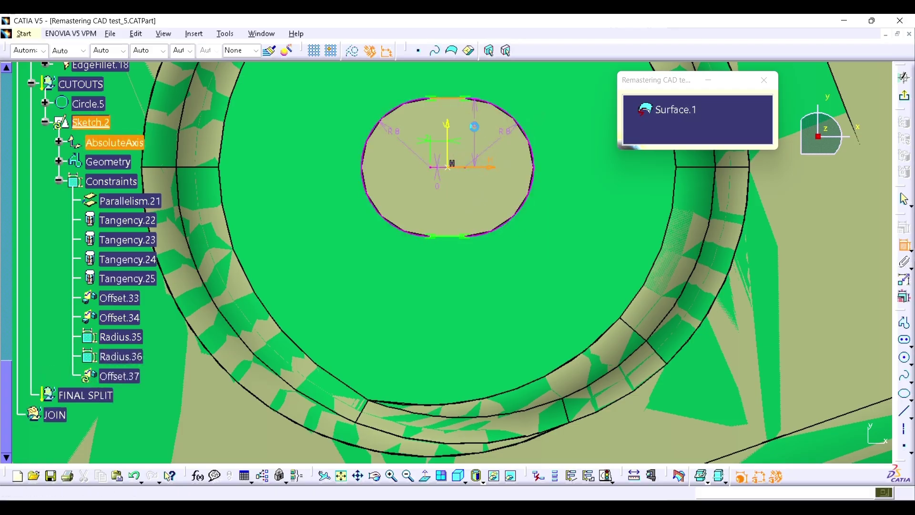
key("Escape")
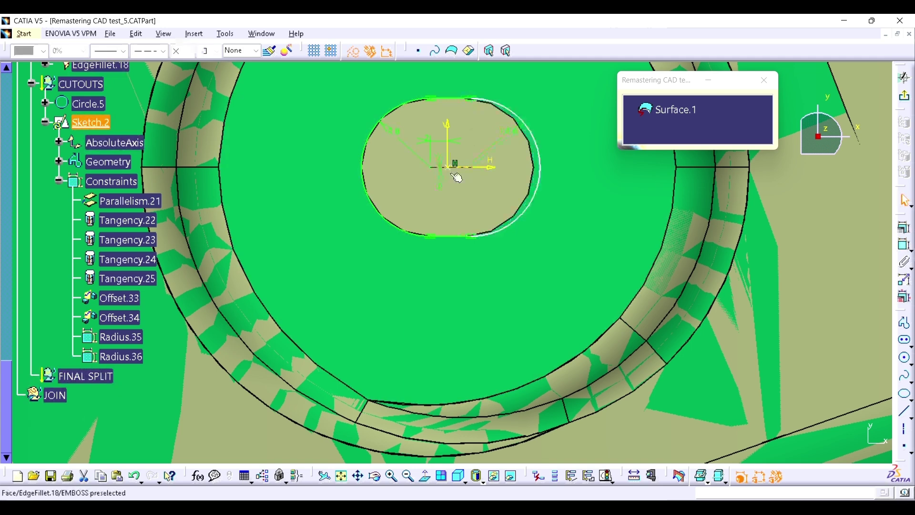
key("ctrl+z")
Step: Dimension the length of the elongated hole's centre line and exit the sketch
left_click(904, 248)
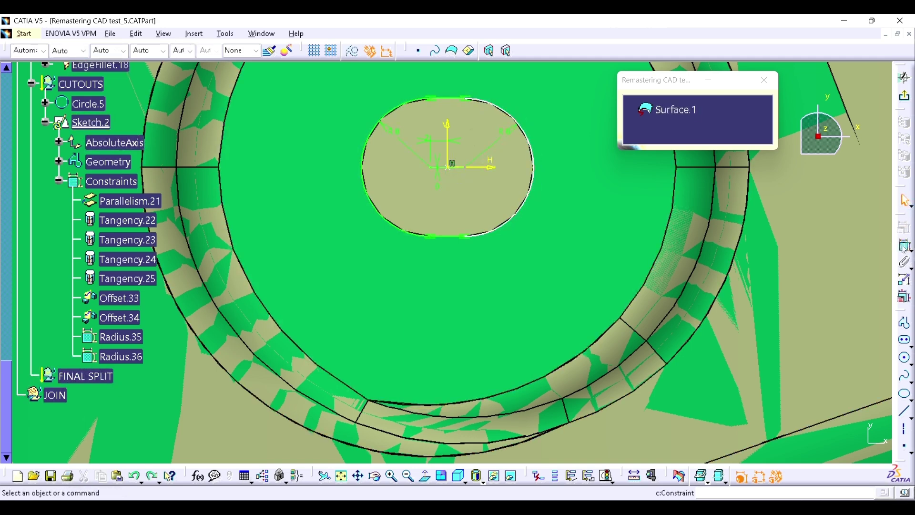
left_click(448, 172)
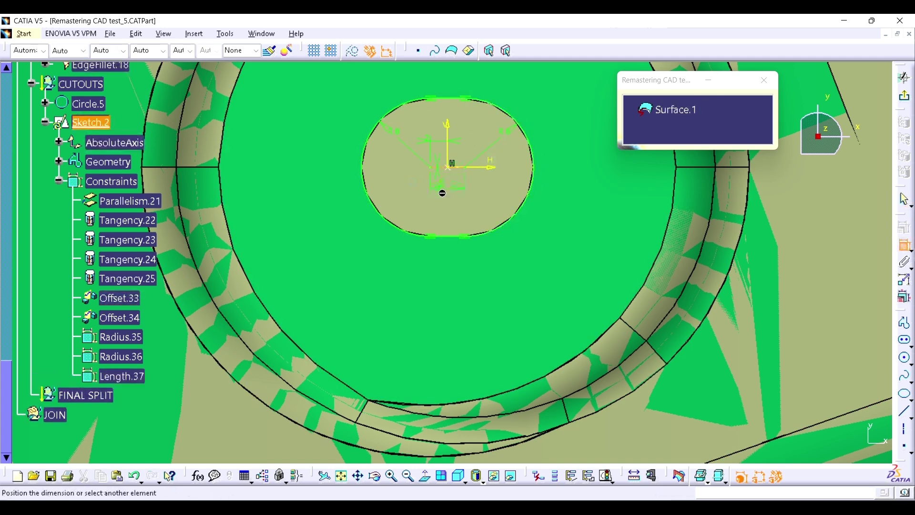
left_click(442, 190)
left_click(905, 98)
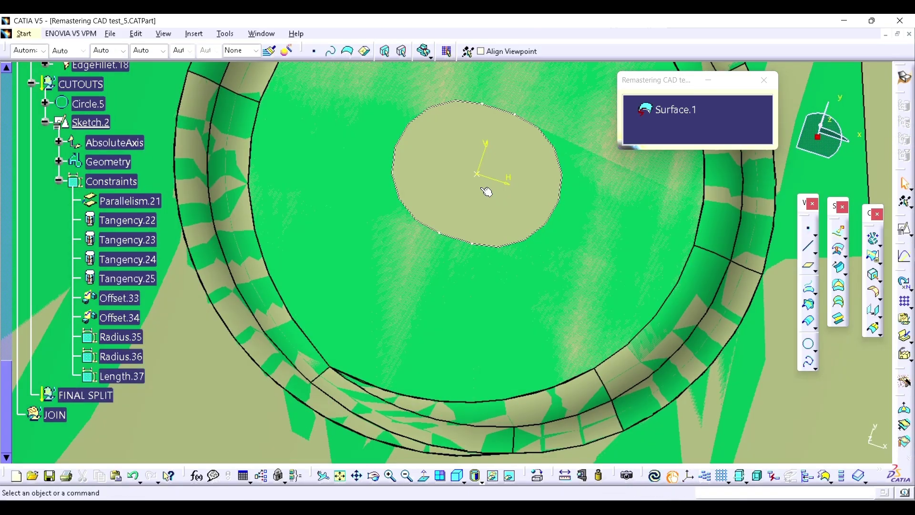
Step: Split EdgeFillet.18 with Circle.5 and Sketch.2 to cut the round and elongated holes in the emboss floors
mouse_move(486, 190)
middle_mouse_down()
mouse_move(429, 377)
mouse_move(377, 310)
middle_mouse_up()
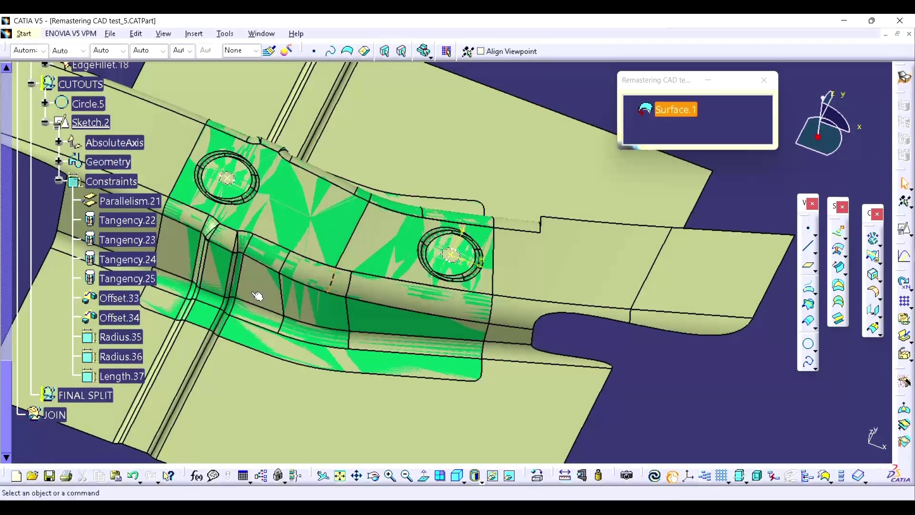
left_click(45, 123)
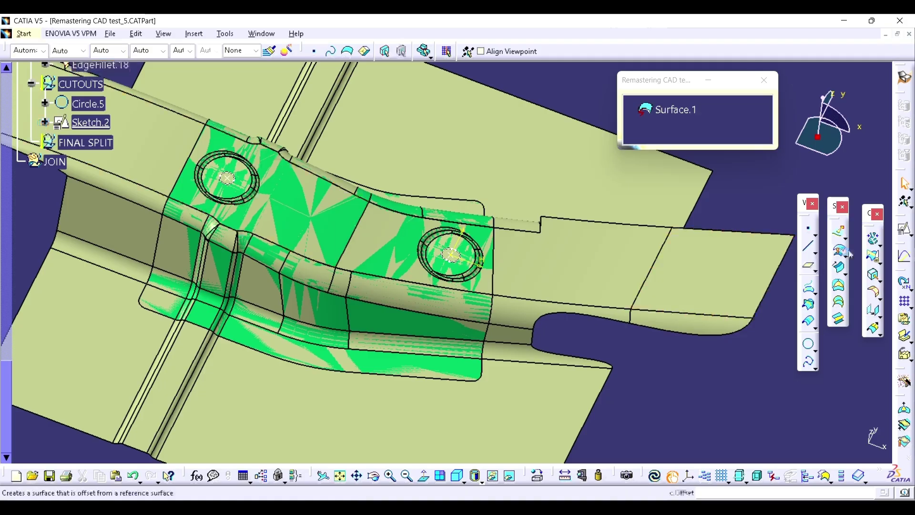
left_click(369, 401)
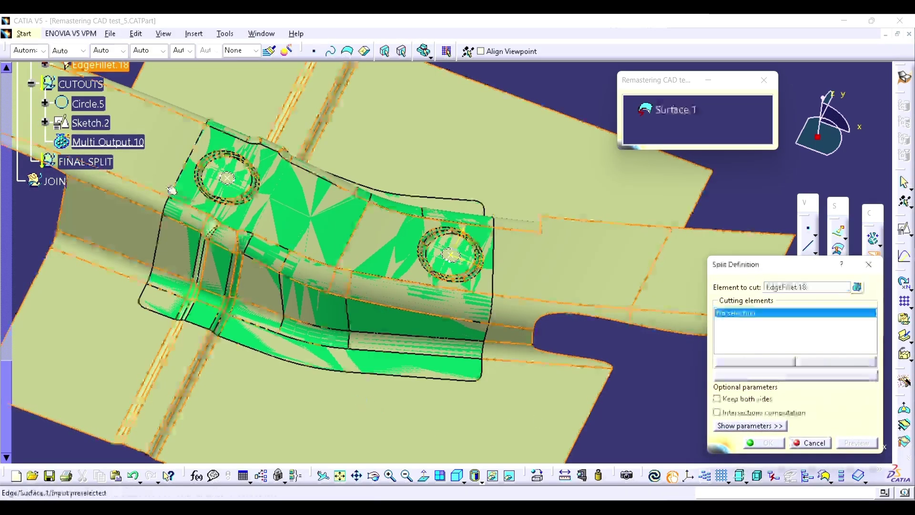
left_click(79, 113)
left_click(88, 123)
left_click(777, 441)
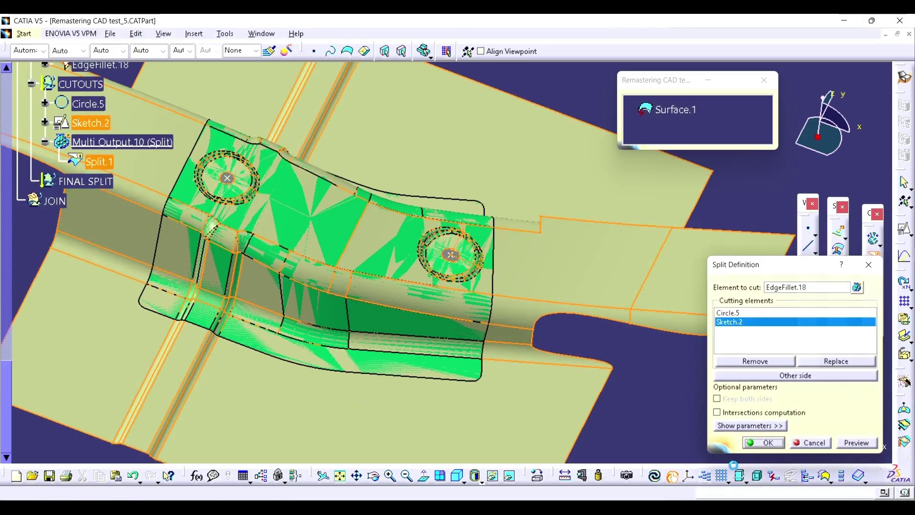
Step: Hide the cutout profiles Circle.5 and Sketch.2
left_click(83, 103)
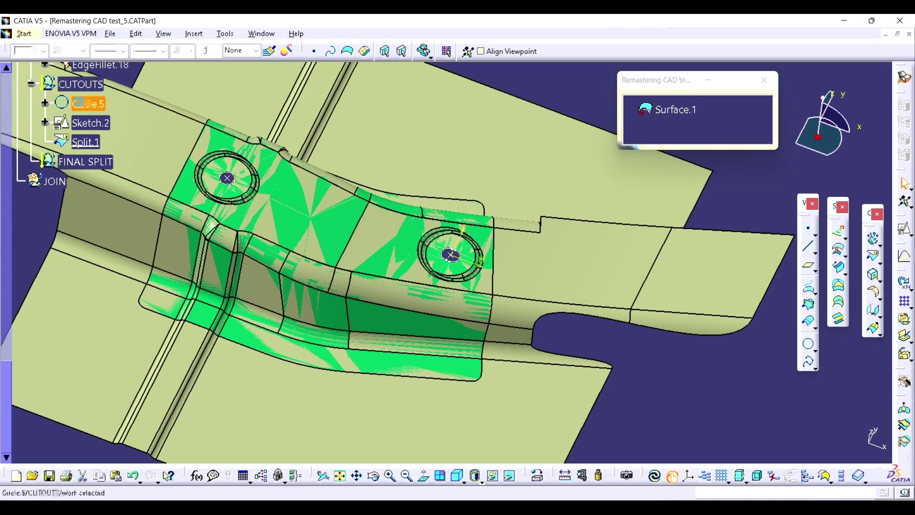
key("ctrl+h")
left_click(83, 123)
key("ctrl+h")
Step: Measure the width of the lower flange between its bend line and its outer edge on Surface.1
mouse_move(348, 275)
middle_mouse_down()
mouse_move(390, 265)
mouse_move(398, 243)
mouse_move(393, 279)
middle_mouse_up()
left_click_drag(243, 87, 523, 229)
middle_click_drag(422, 296, 461, 284)
middle_click_drag(546, 289, 500, 302)
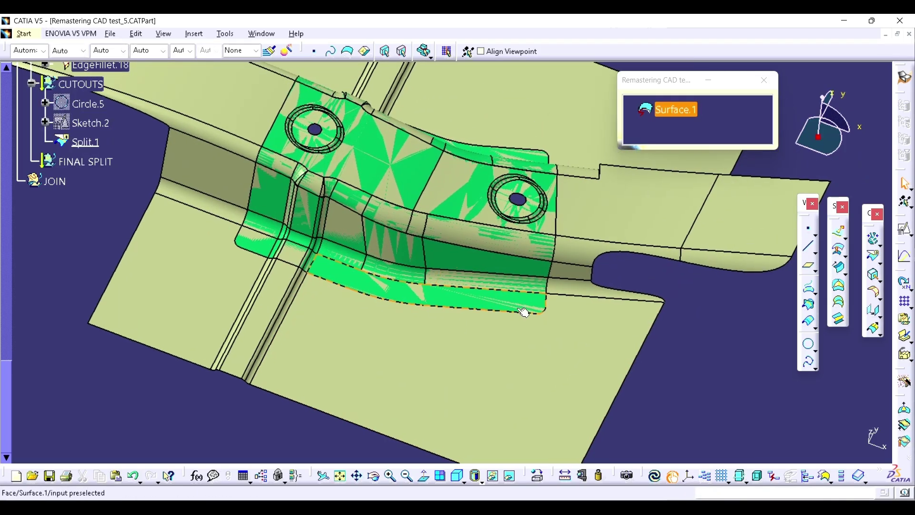
left_click(538, 475)
middle_click_drag(472, 329, 444, 233)
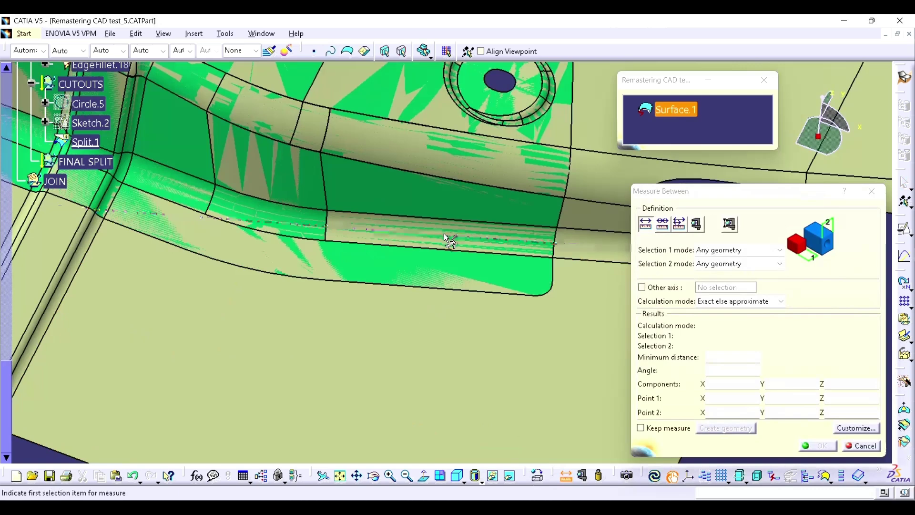
left_click(429, 251)
left_click(407, 286)
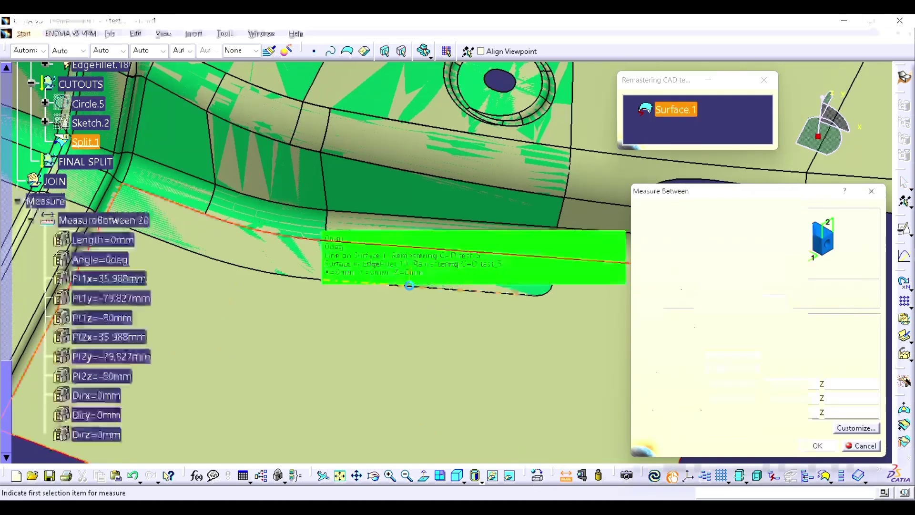
key("Escape")
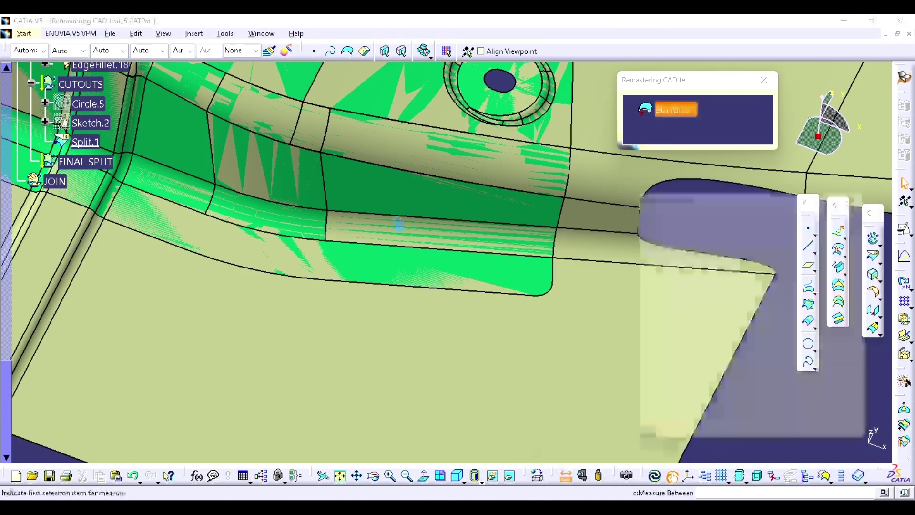
key("Return")
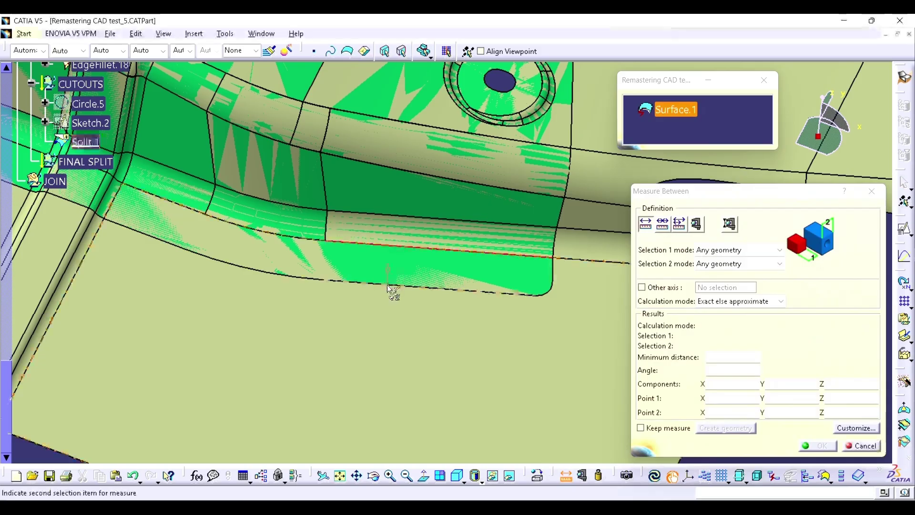
left_click(387, 285)
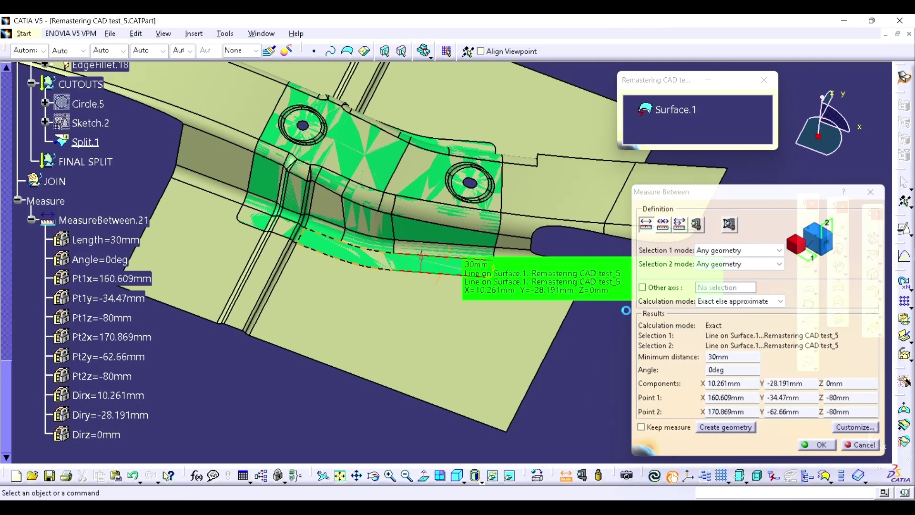
key("Escape")
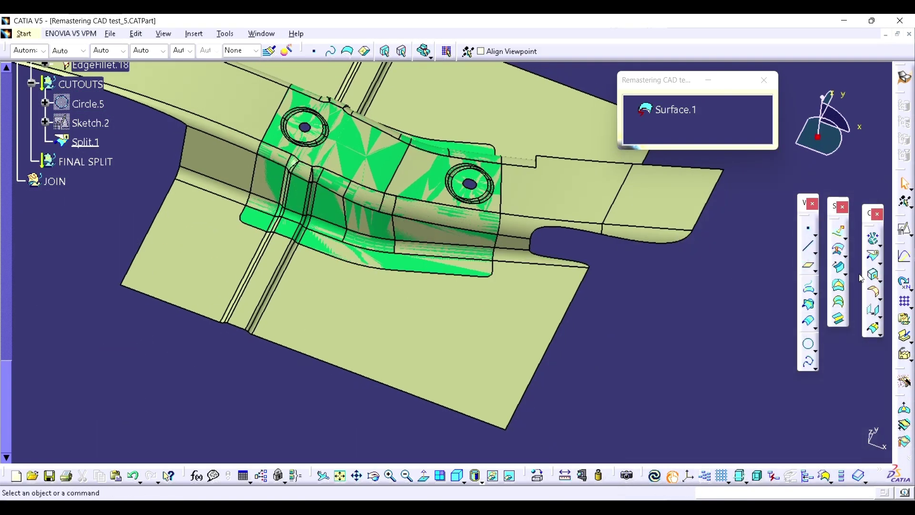
Step: Extract the bend edge along the lower flange of Split.1 with tangent continuity propagation
left_click(876, 277)
left_click(520, 263)
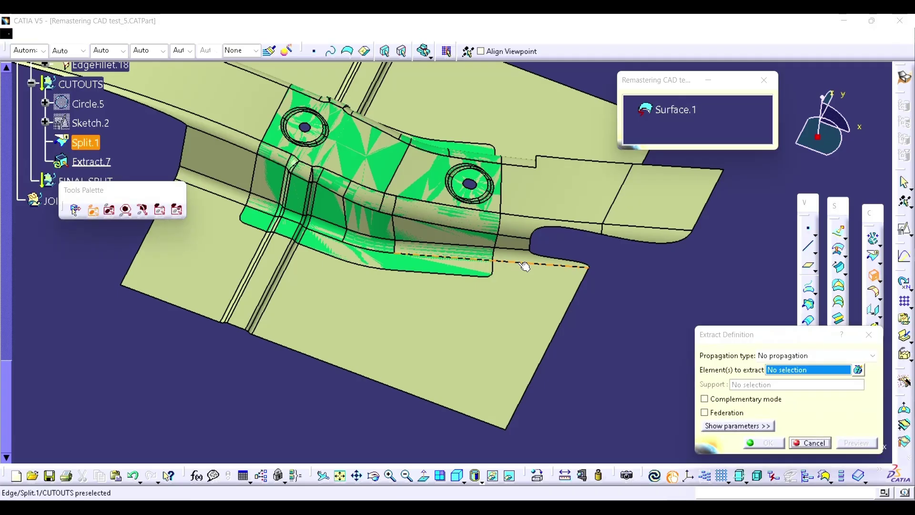
left_click(779, 357)
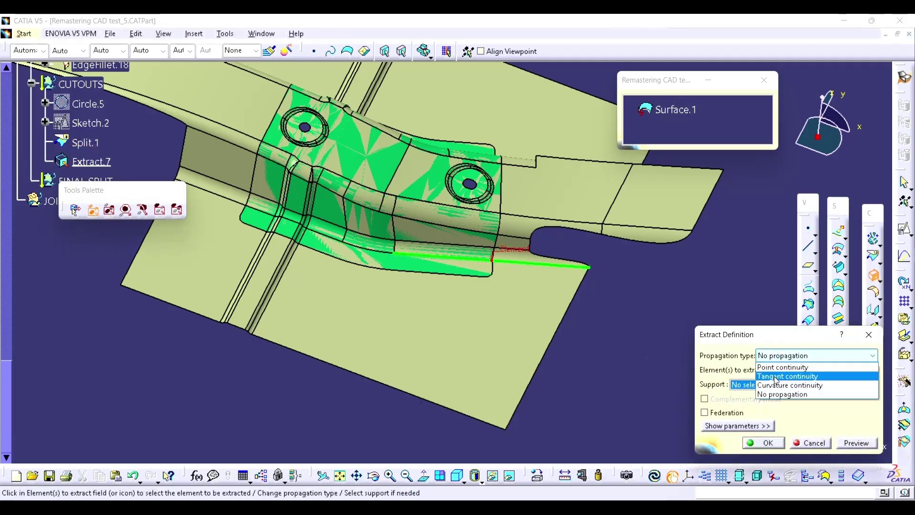
left_click(771, 376)
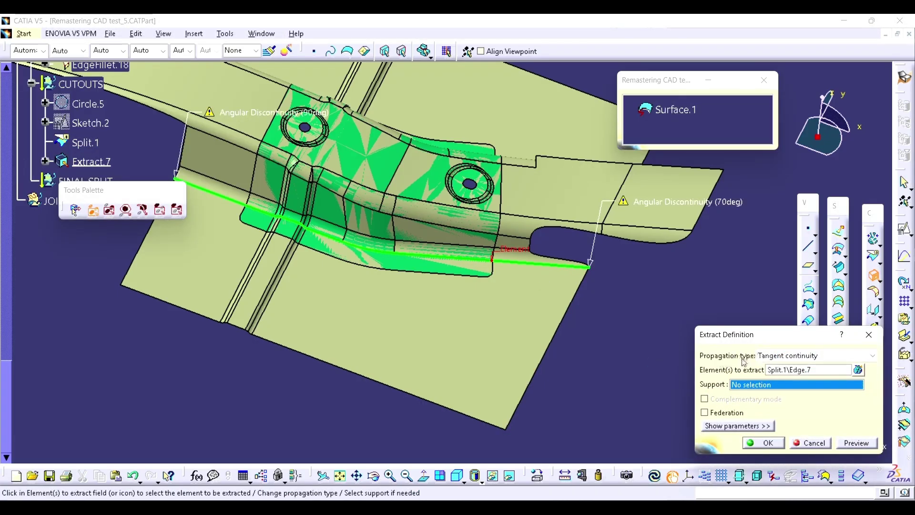
left_click(765, 443)
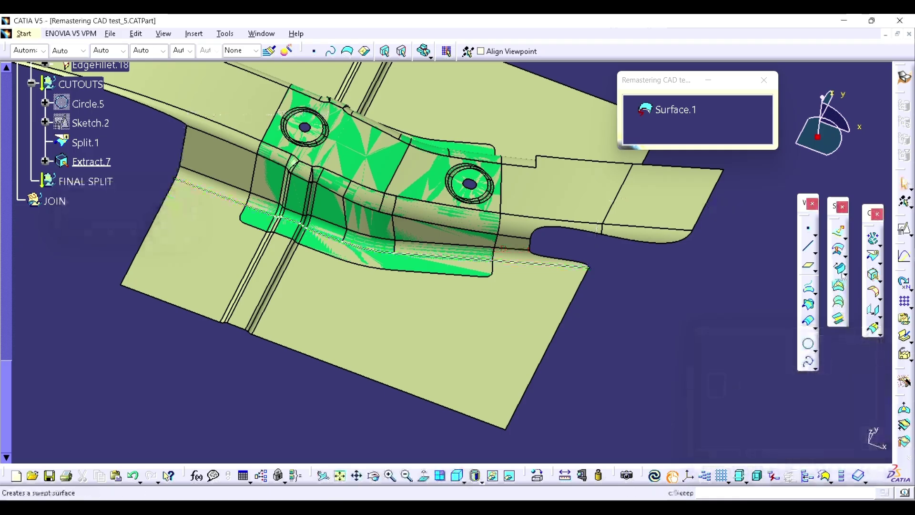
Step: Extract the matching bend edge along the opposite flange of Split.1 with tangent continuity
left_click(873, 275)
middle_click_drag(548, 215, 524, 182)
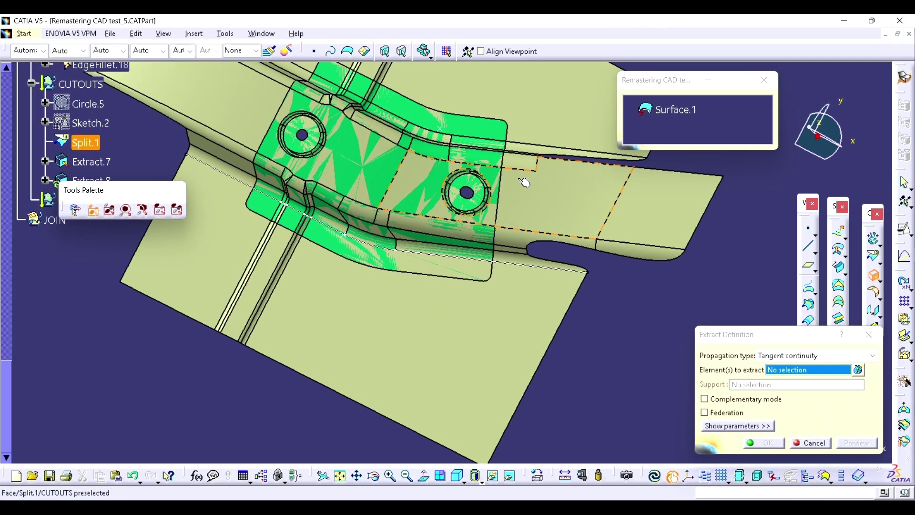
left_click(529, 144)
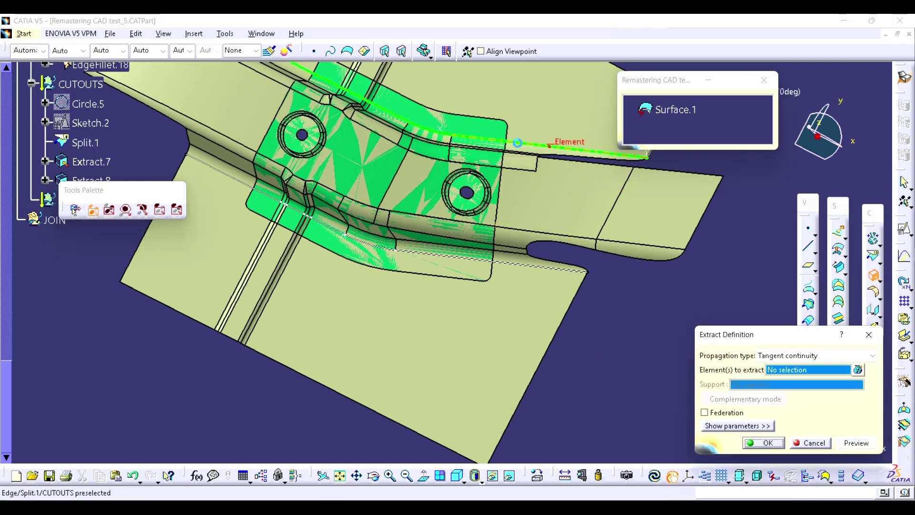
left_click(776, 446)
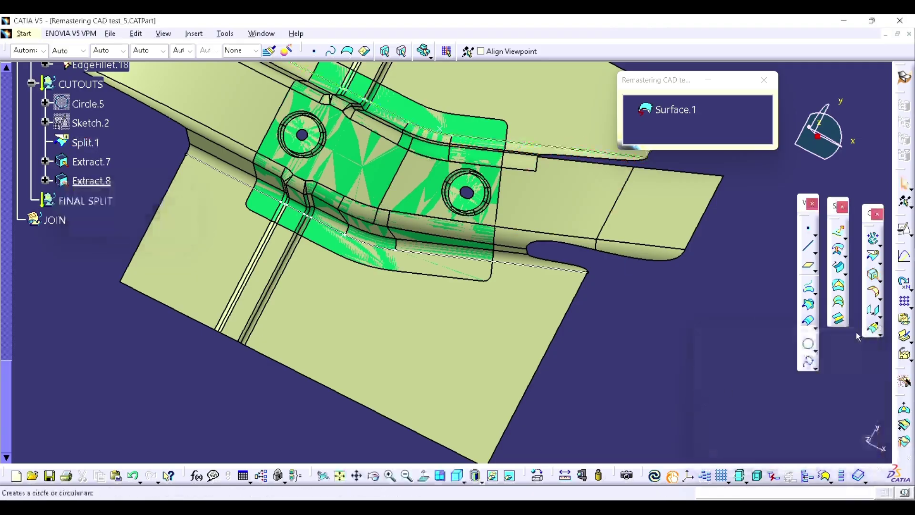
Step: Create a parallel curve of Extract.7 on support Split.1 with a constant offset of 30 mm
left_click(809, 322)
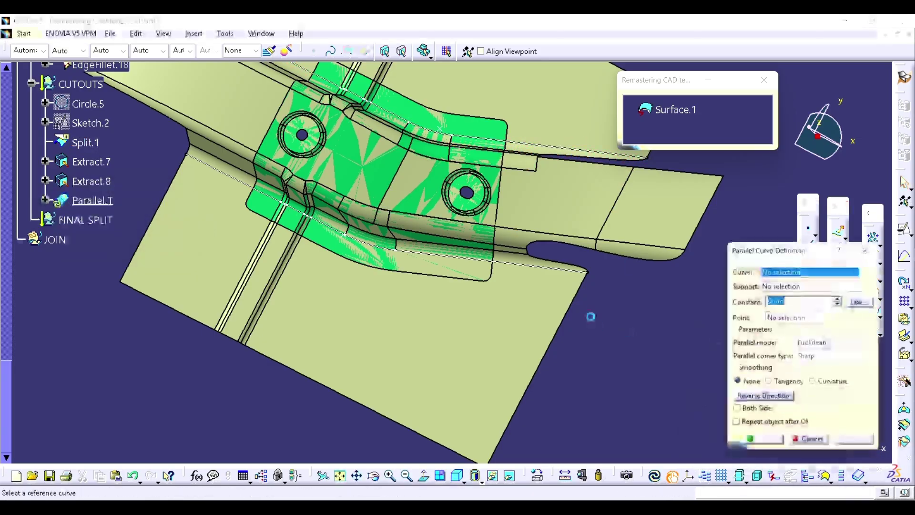
left_click(538, 267)
left_click(503, 293)
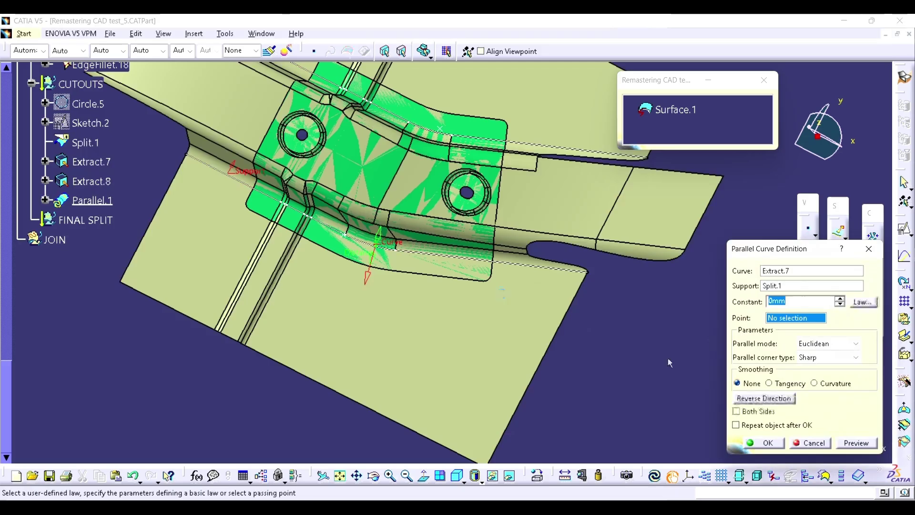
key("Return")
Step: Create a parallel curve of Extract.8 on support Split.1 with a constant offset of 30 mm, reversed toward the outer side of the flange
middle_click_drag(744, 188, 727, 305)
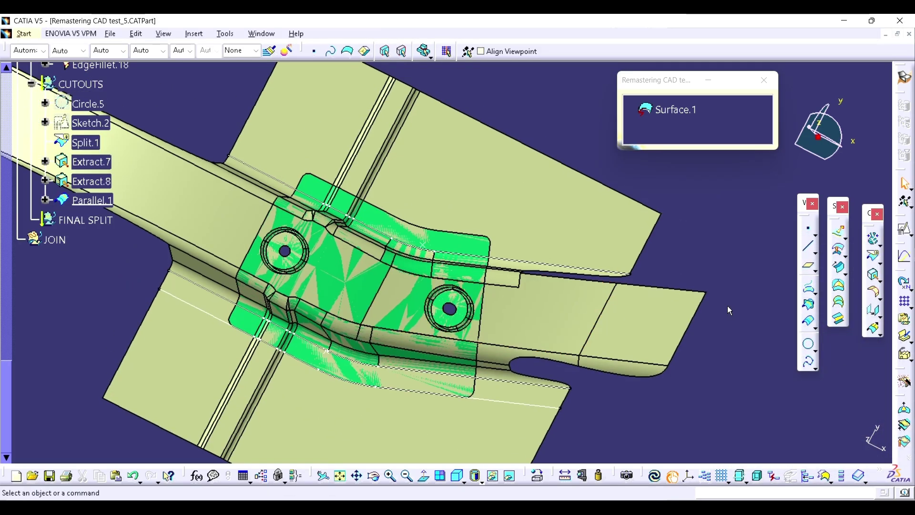
left_click(812, 328)
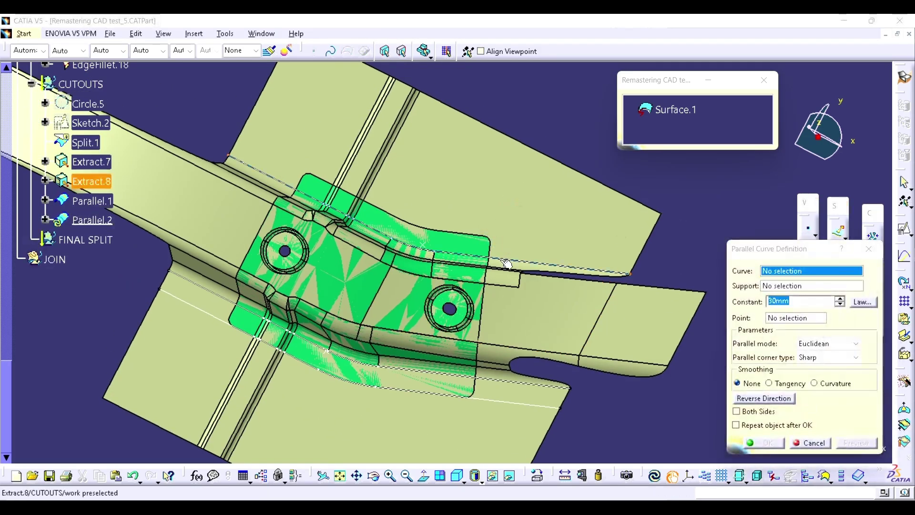
left_click(91, 181)
left_click(536, 212)
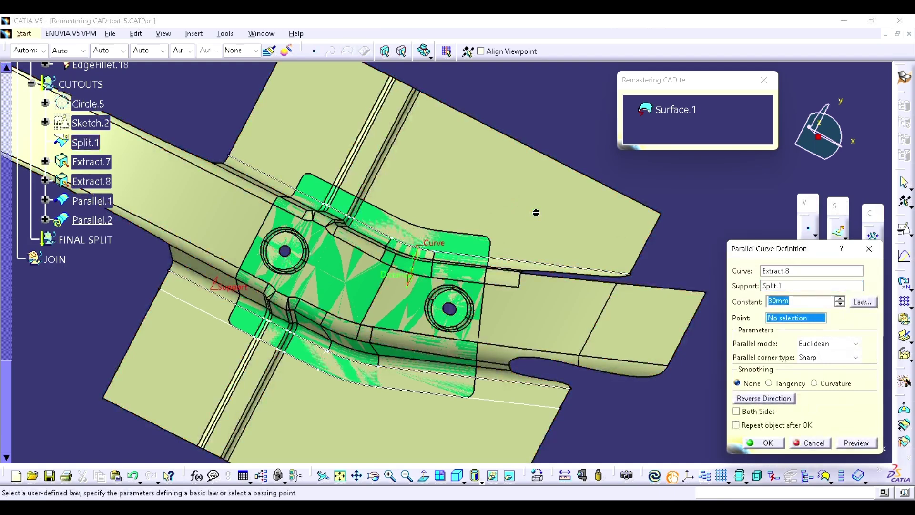
left_click(758, 401)
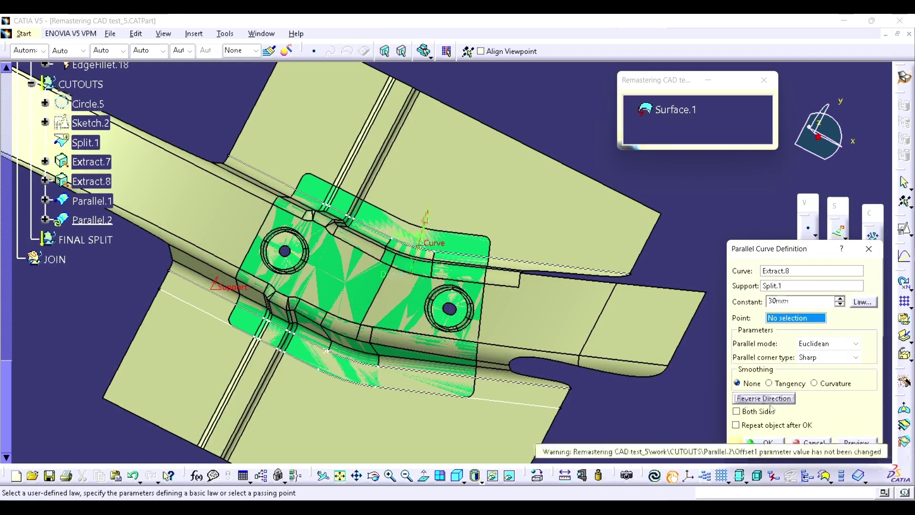
left_click(763, 441)
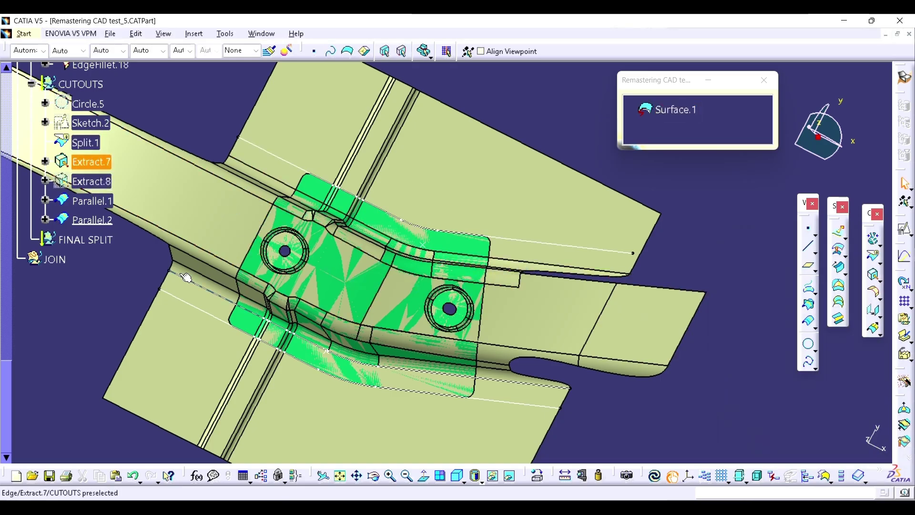
Step: Show Extrude.3 and measure its distance to the straight end edge of Surface.1 beside the first embossed hole
scroll(71, 280, "up", 5)
scroll(71, 280, "up", 10)
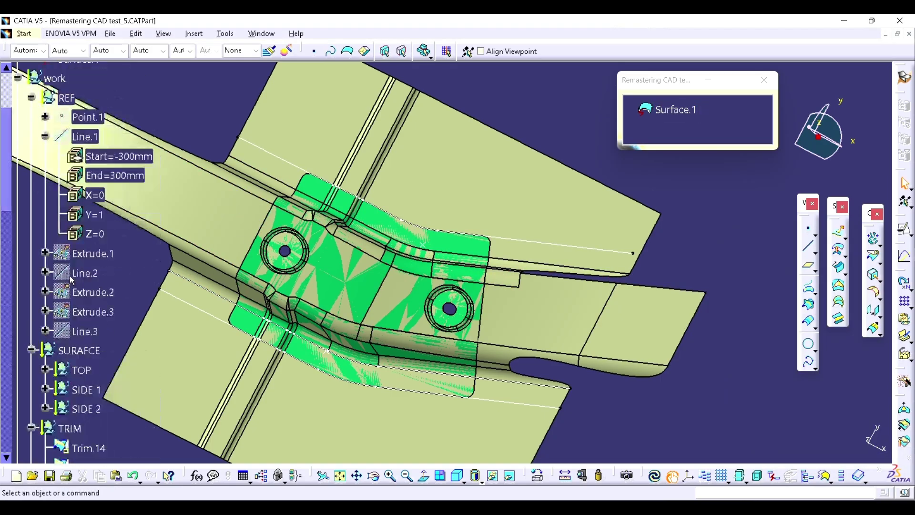
left_click(93, 312)
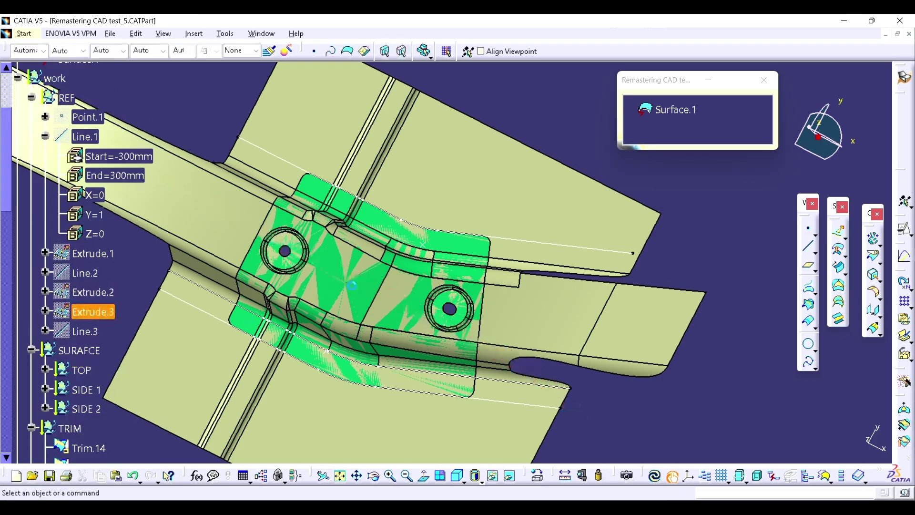
middle_click_drag(362, 305, 443, 290)
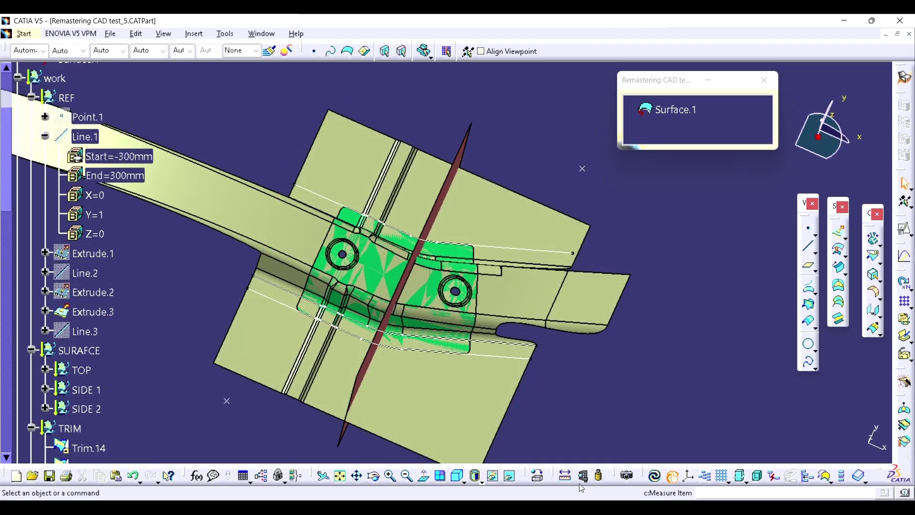
left_click(566, 476)
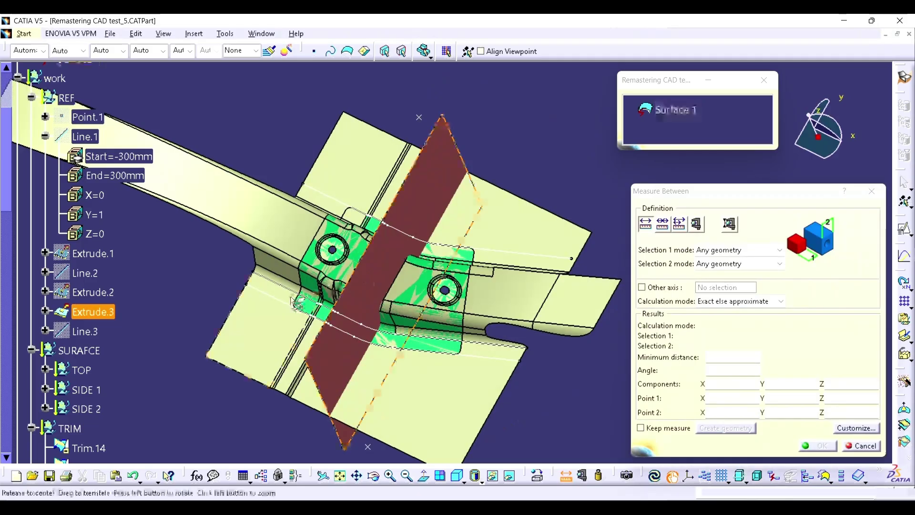
scroll(316, 255, "up", 2)
left_click(228, 226)
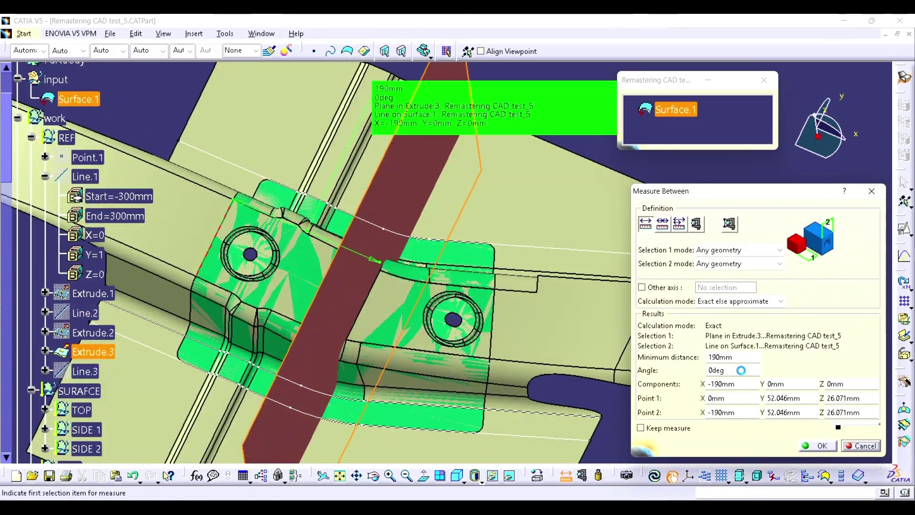
left_click(871, 191)
Step: Offset the Extrude.3 surface by 190 mm toward the bracket's end beside the first embossed hole
left_click(838, 249)
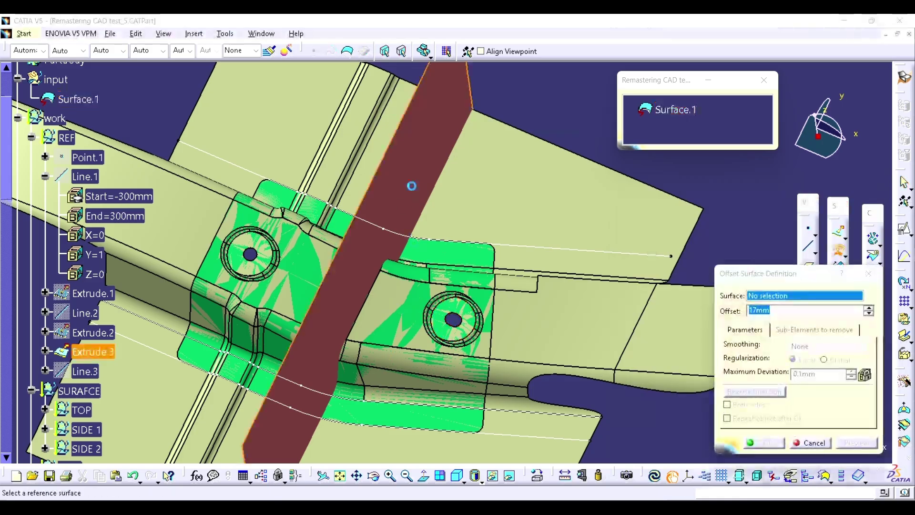
left_click(415, 188)
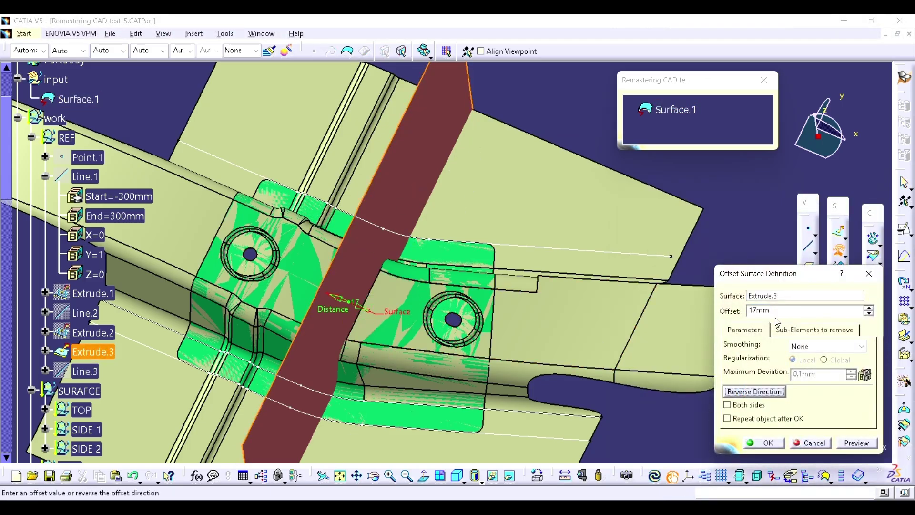
double_click(761, 310)
type("190")
key("Return")
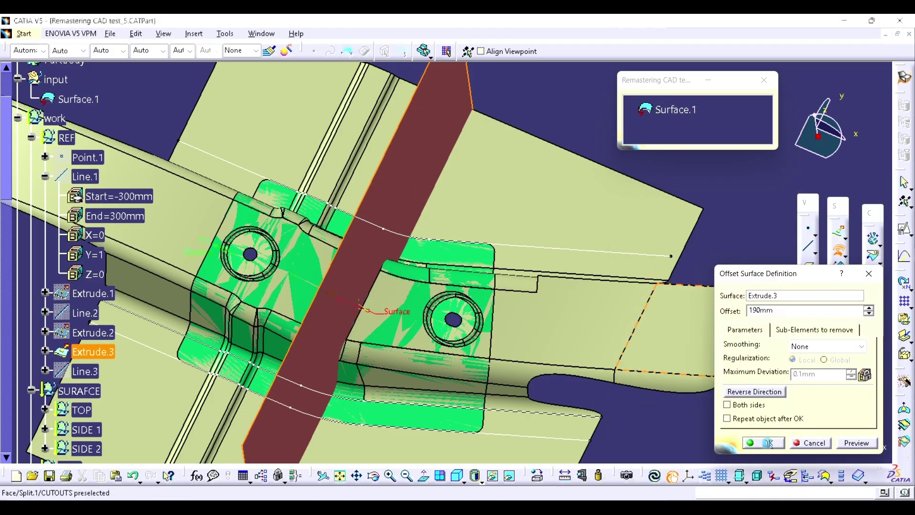
left_click(768, 443)
Step: Intersect Split.1 with the new offset surface Offset.17, and hide the offset surface
left_click(809, 305)
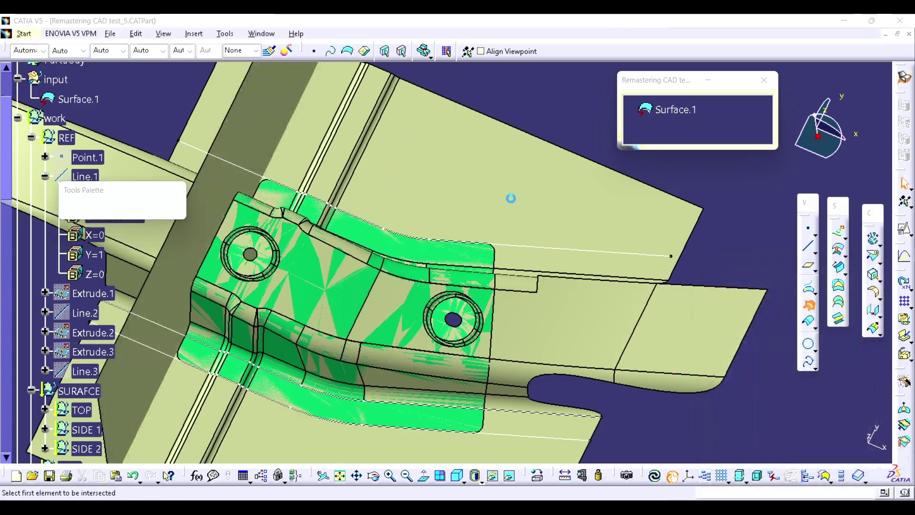
left_click(428, 182)
left_click(258, 134)
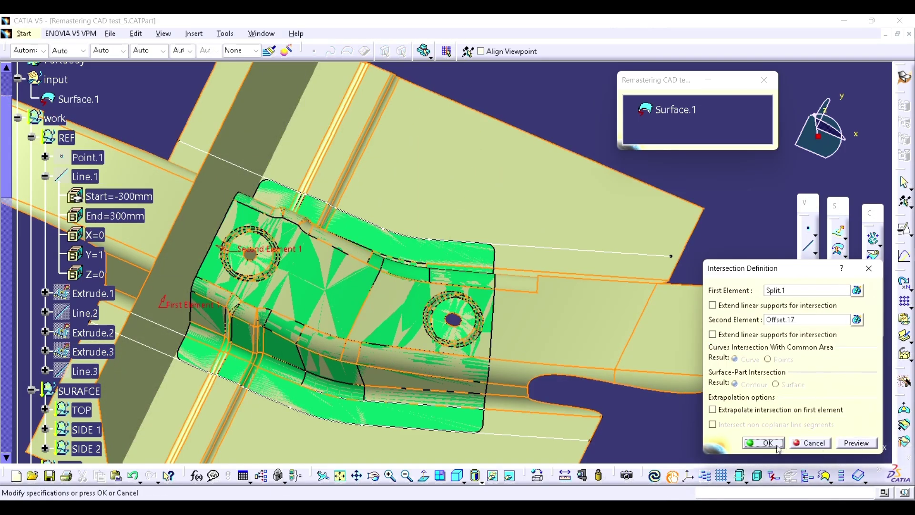
left_click(777, 449)
middle_click_drag(305, 195, 433, 174)
left_click(348, 169)
left_click(492, 476)
middle_click_drag(605, 293, 470, 276)
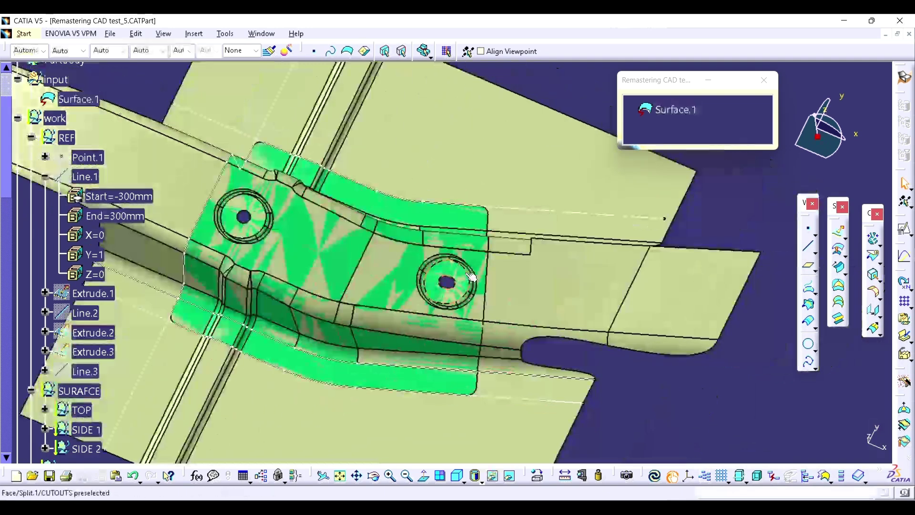
left_click(86, 177)
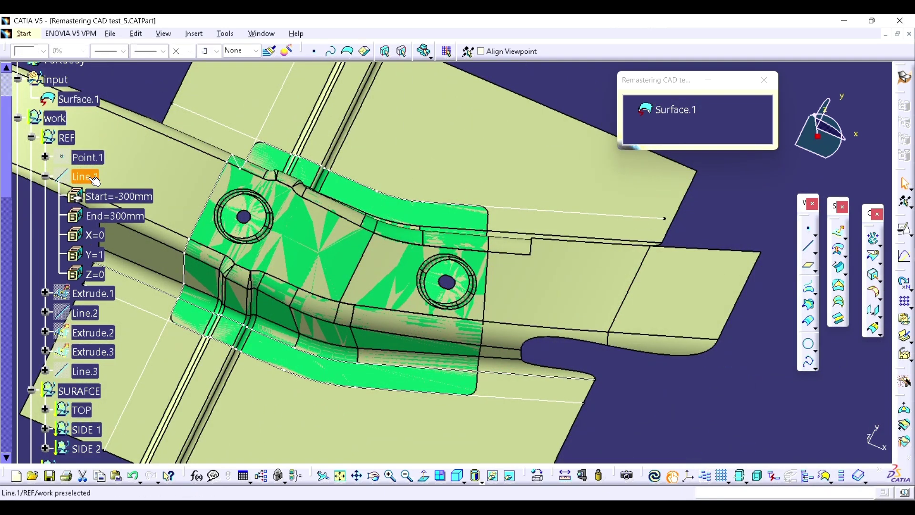
key("space")
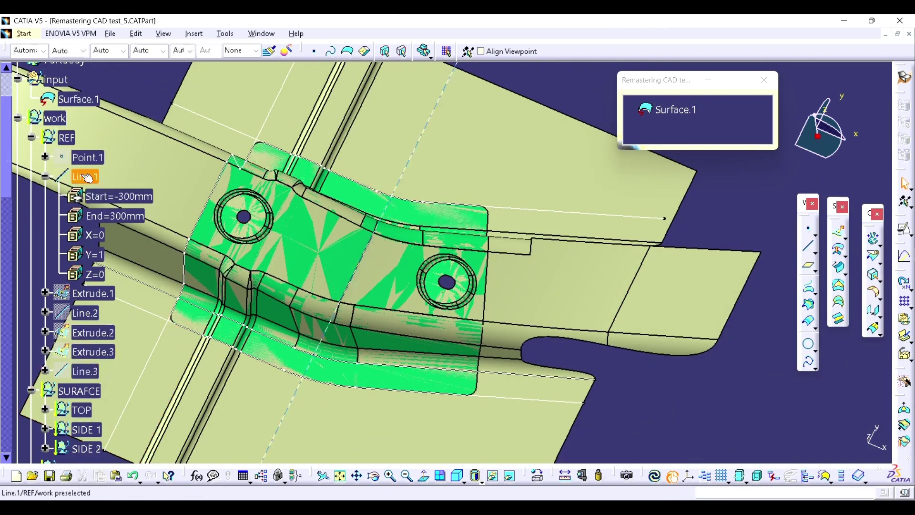
mouse_move(337, 197)
middle_mouse_down()
mouse_move(384, 238)
mouse_move(338, 194)
middle_mouse_up()
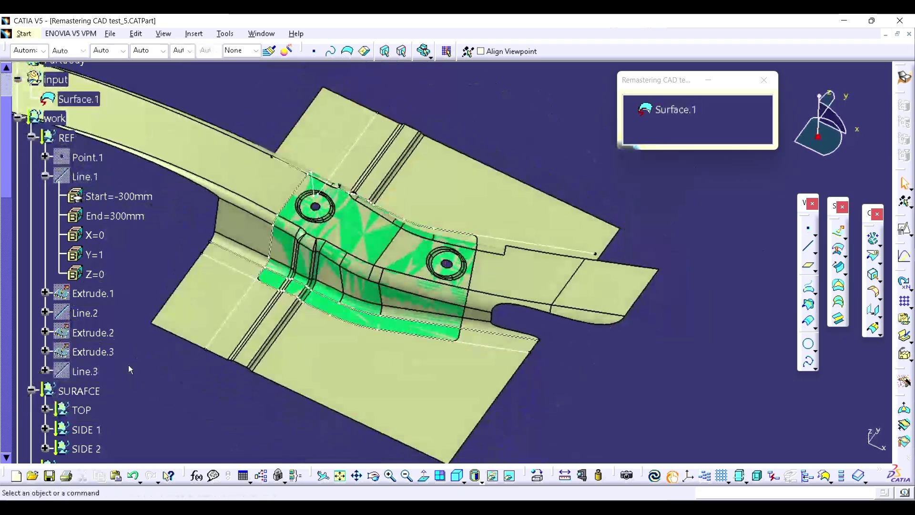
Step: Show the reference elements Line.3 and Extrude.3 from the REF set
left_click(86, 372)
key("space")
middle_click_drag(398, 272, 406, 312)
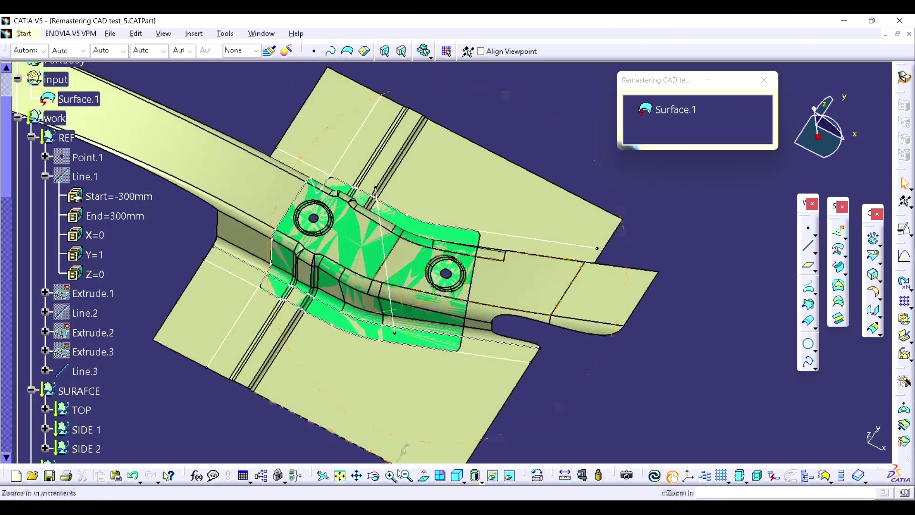
left_click(90, 332)
left_click(84, 352)
key("space")
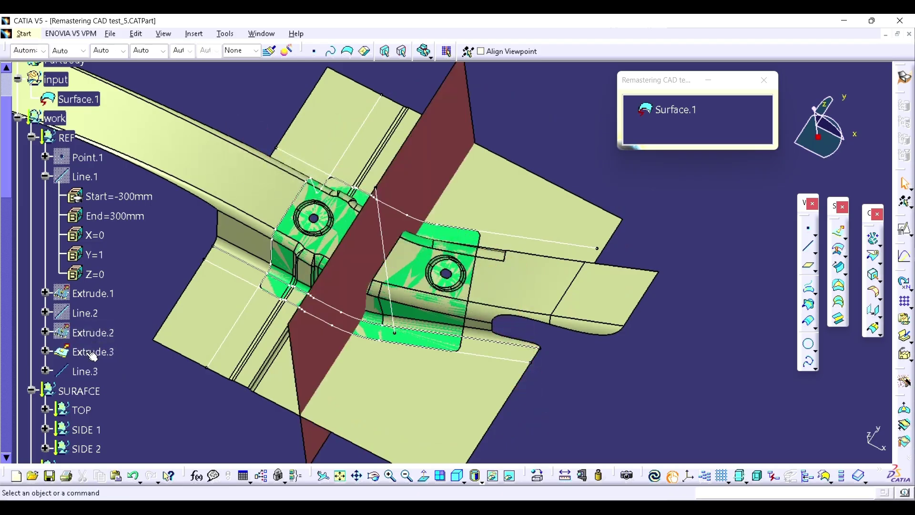
Step: Measure the distance between the end edge of Surface.1 near the second embossed hole and Extrude.3
left_click(572, 474)
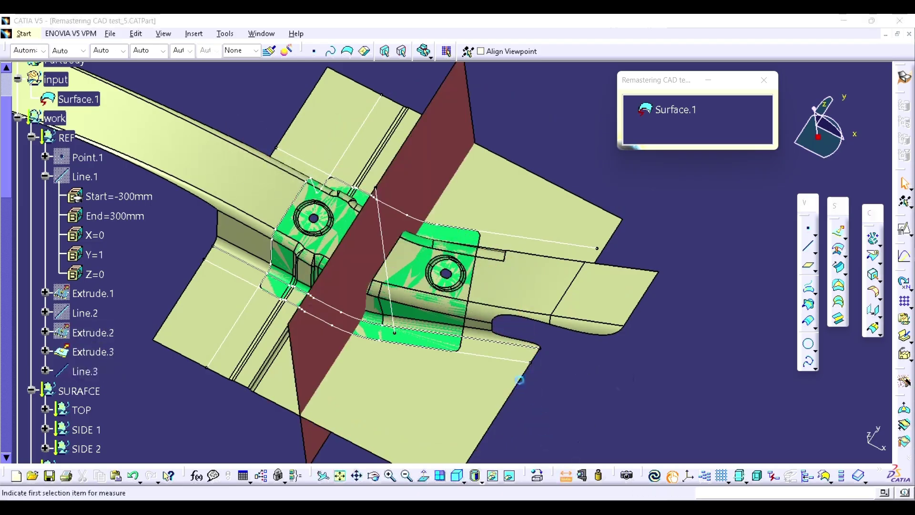
left_click(476, 284)
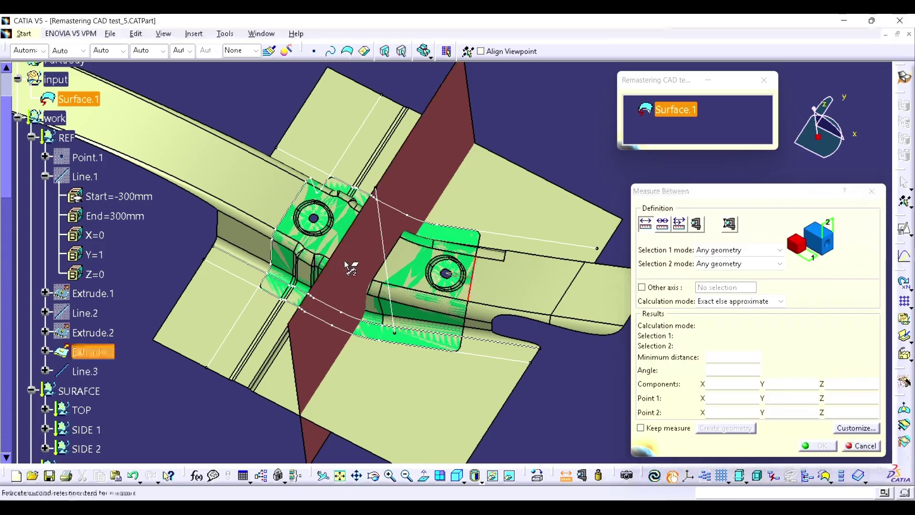
left_click(343, 265)
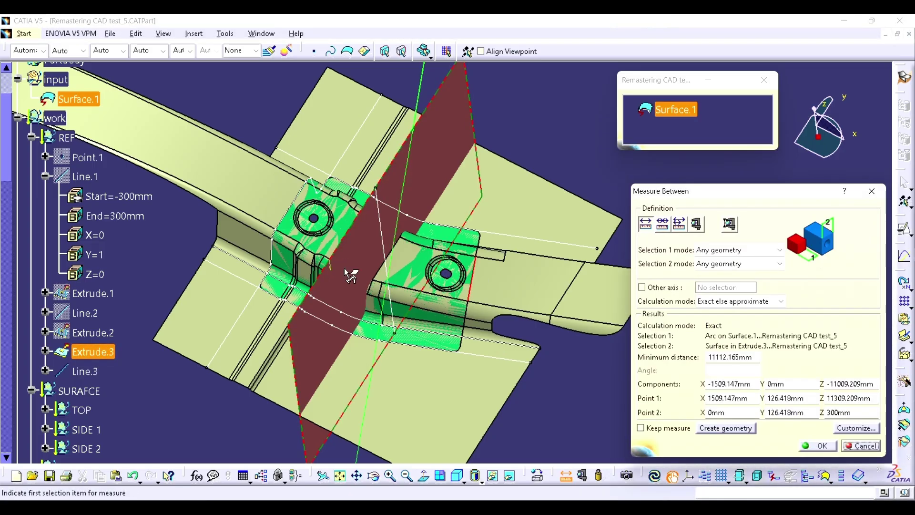
middle_click_drag(344, 268, 385, 225)
left_click(872, 192)
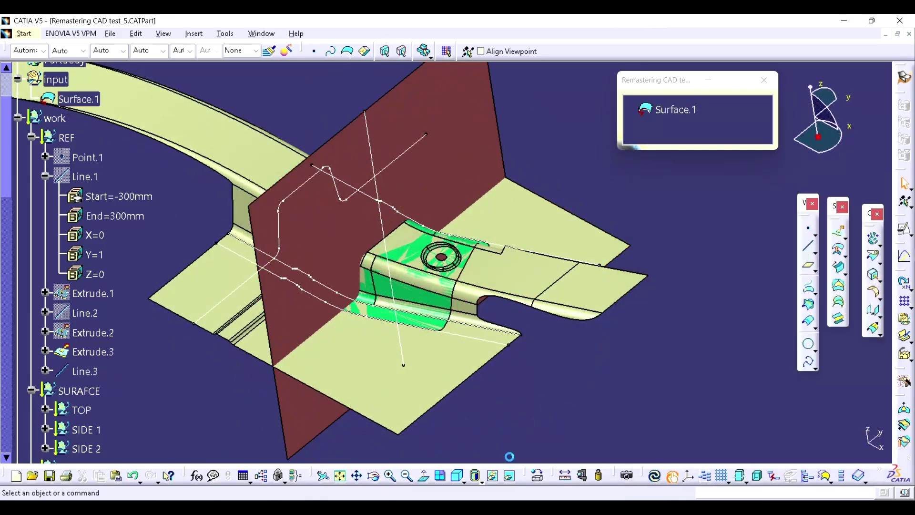
Step: Measure the distance and angle between the lower flange's straight end edge on Surface.1 and Extrude.3, and copy the angle value
left_click(561, 472)
middle_click_drag(516, 405, 569, 251)
left_click(535, 263)
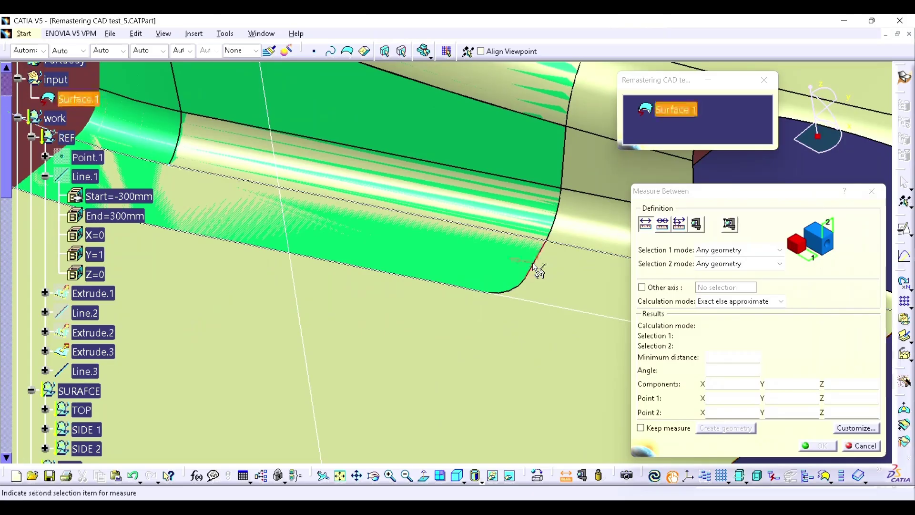
middle_click_drag(489, 253, 481, 328)
left_click(334, 175)
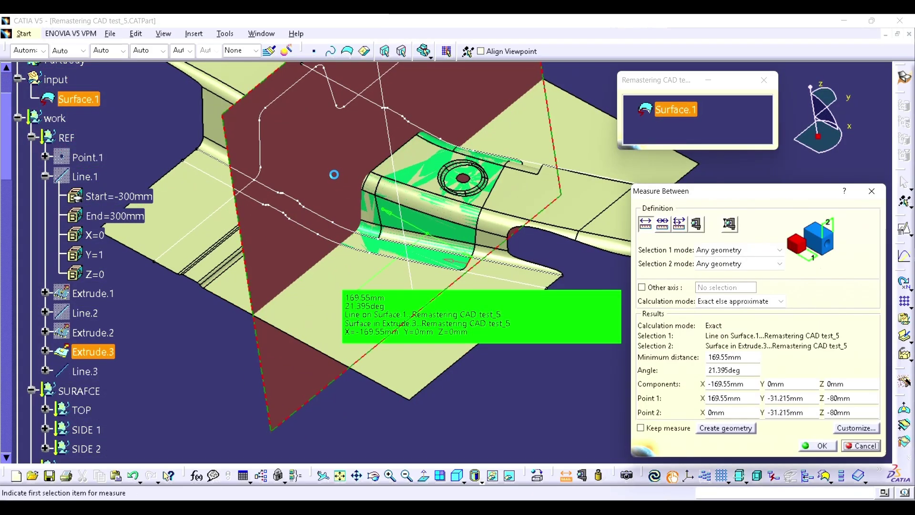
left_click_drag(753, 374, 336, 419)
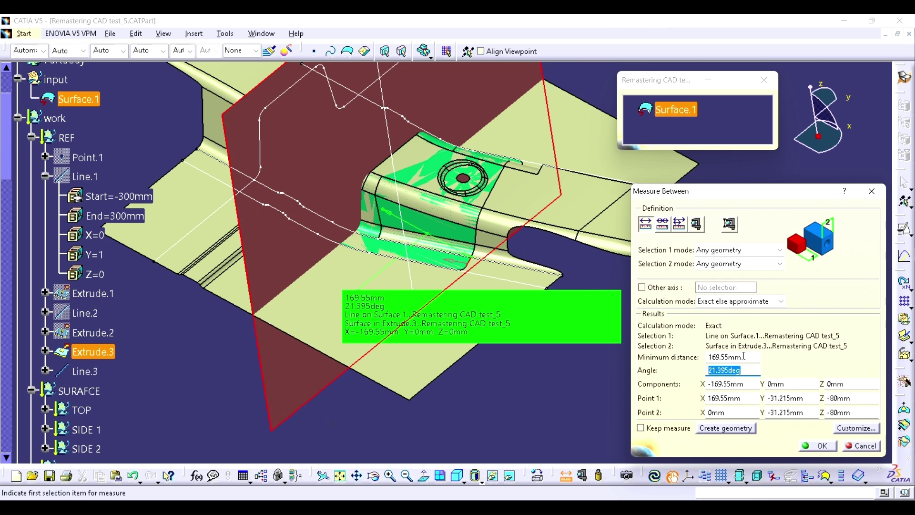
left_click(871, 191)
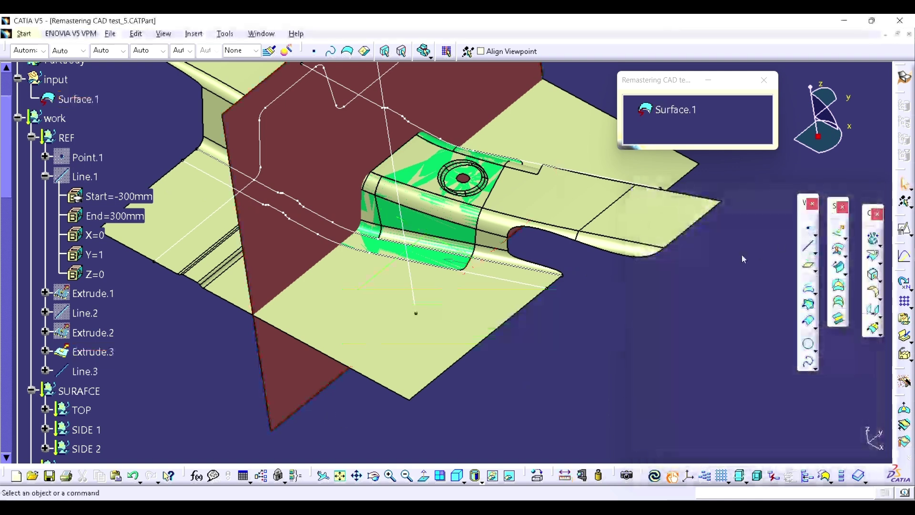
Step: Set up a draft-direction line sweep with guide curve Line.3, Y Component as draft direction and a 21.395 deg angle, and preview it
left_click(838, 271)
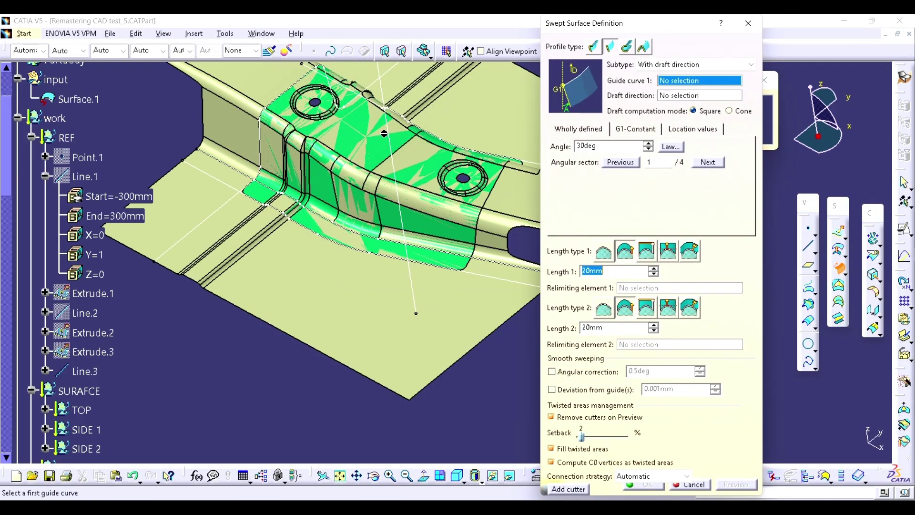
left_click(387, 135)
right_click(670, 99)
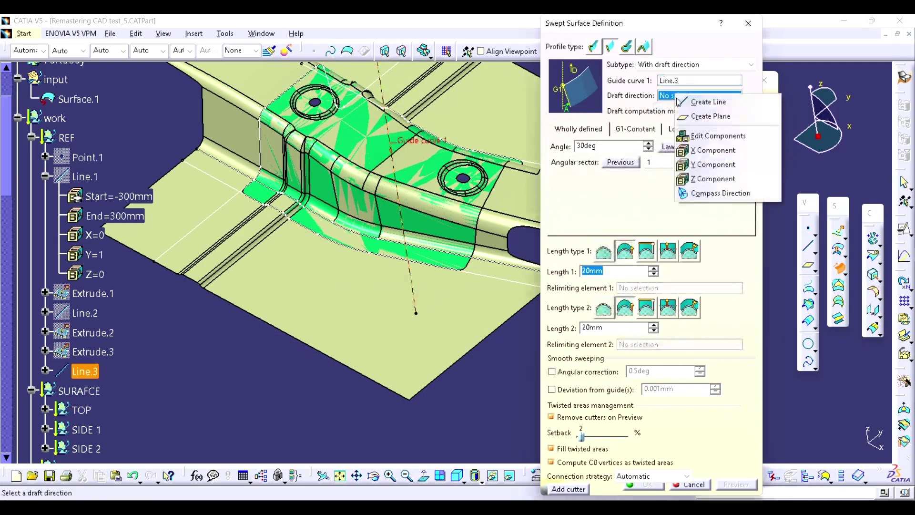
left_click(711, 164)
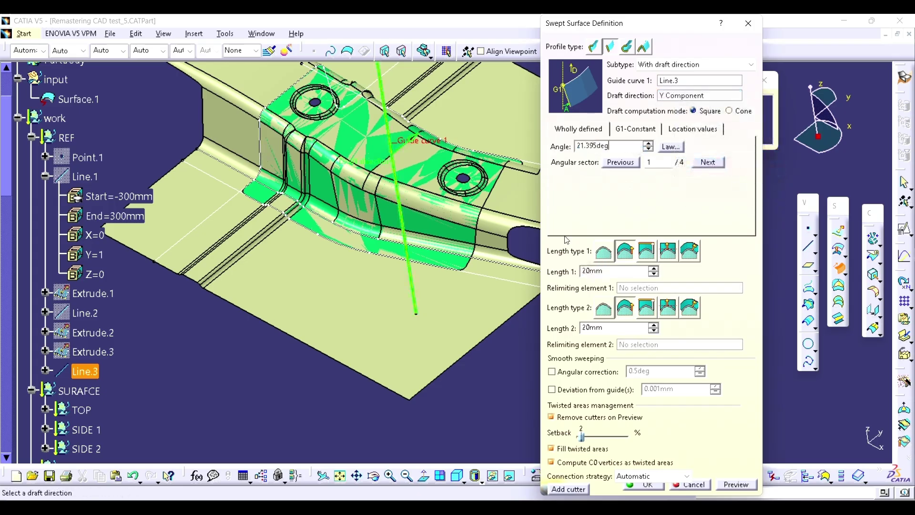
left_click(731, 483)
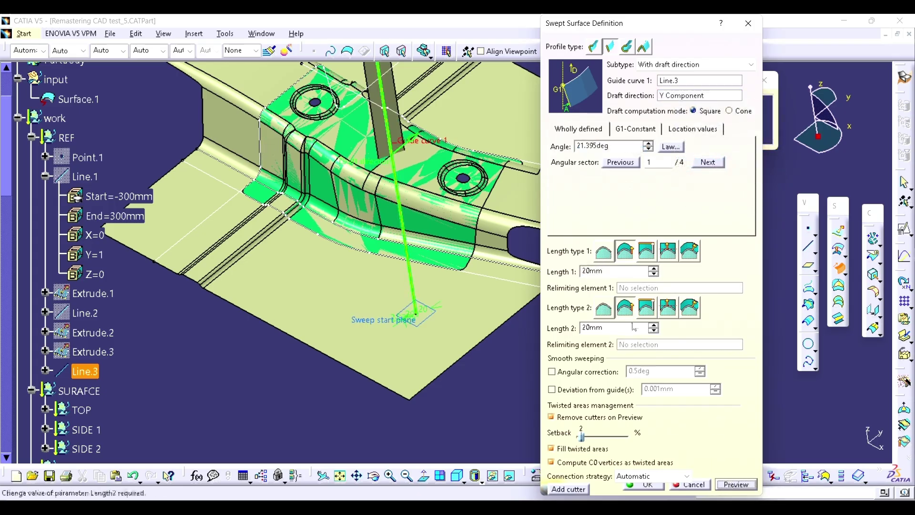
Step: Set both Length 1 and Length 2 of the swept surface to 200 mm
double_click(608, 271)
type("200")
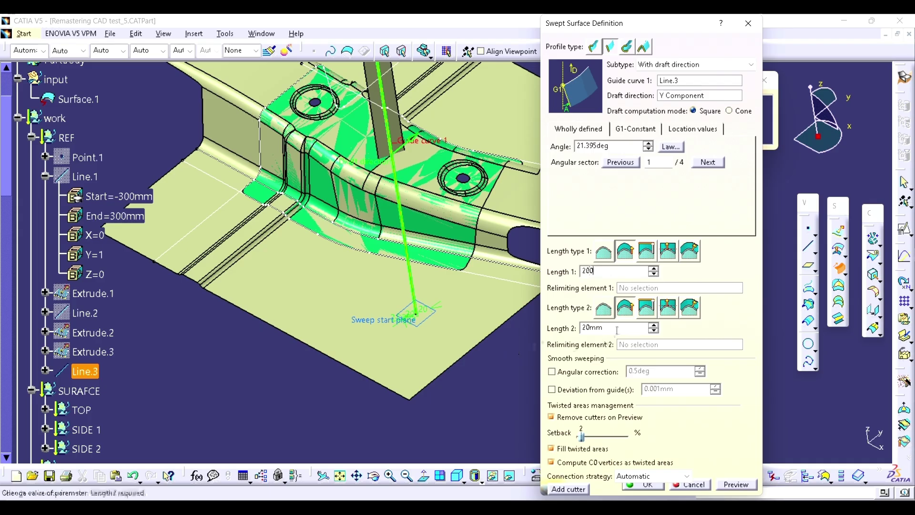
left_click_drag(618, 328, 553, 334)
type("2")
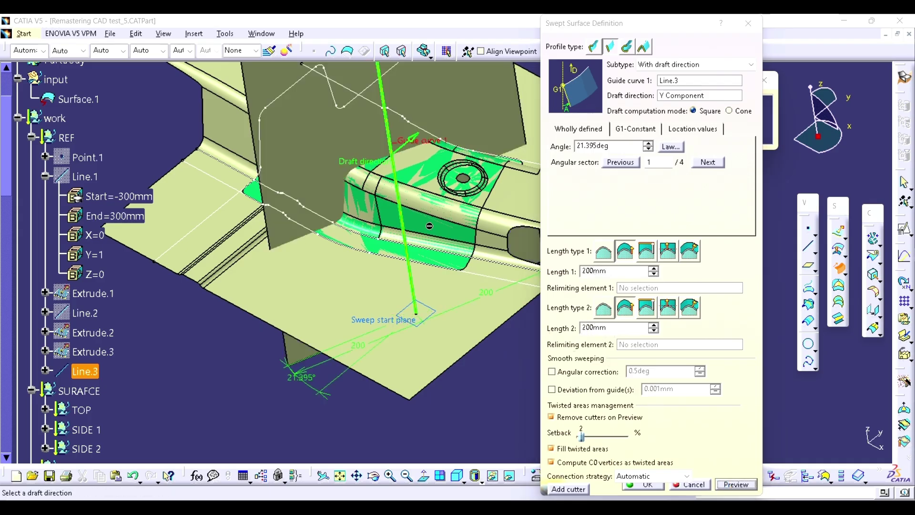
Step: Pick the swept-surface solution that runs parallel to the bracket's end edge near the second embossed hole and create it
middle_click_drag(408, 267, 453, 305)
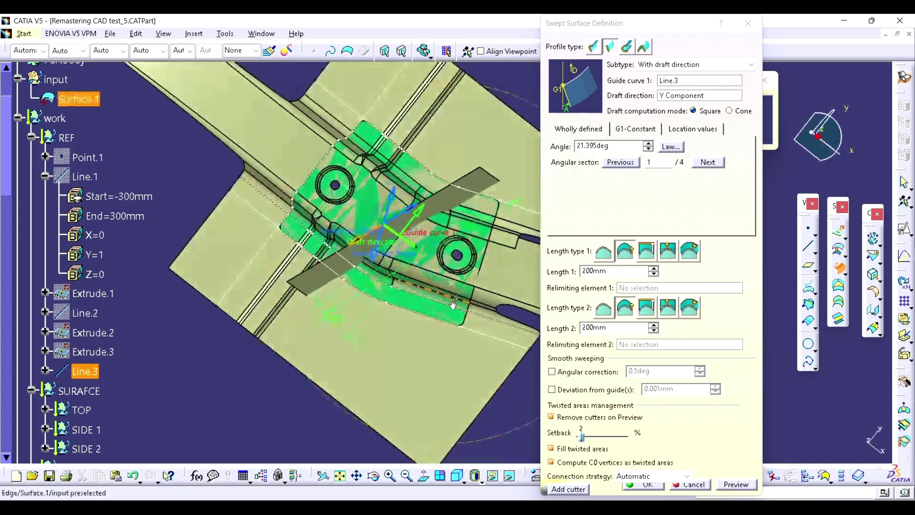
left_click(396, 202)
left_click(644, 484)
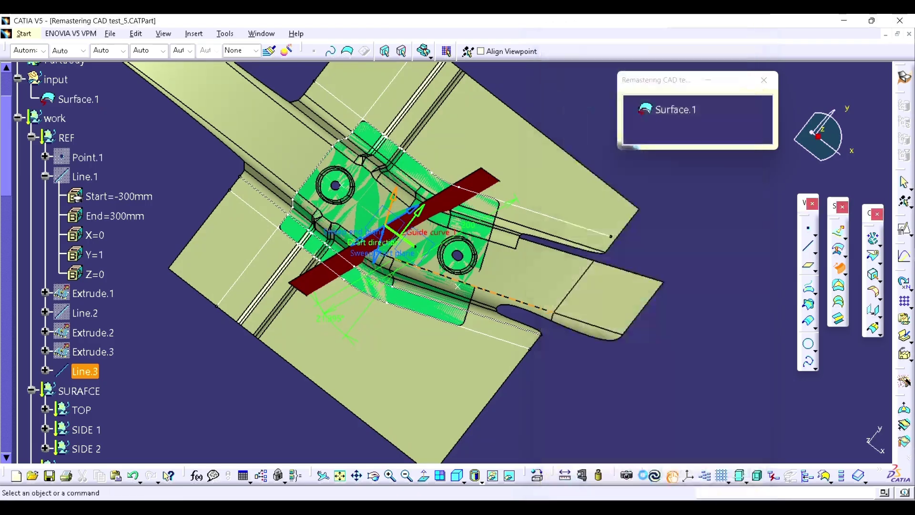
Step: Measure the distance between the lower flange's straight end edge on Surface.1 and the new swept surface, and copy the distance value
left_click(567, 476)
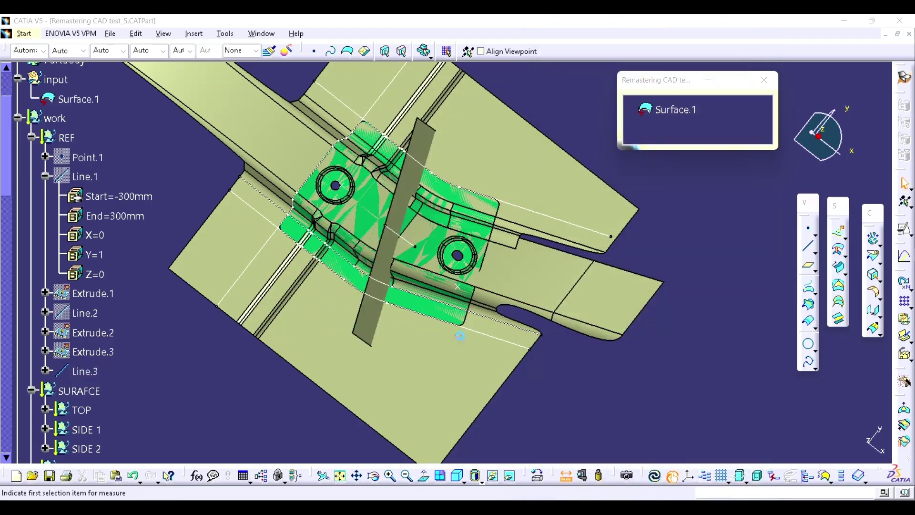
scroll(447, 324, "up", 5)
left_click(453, 384)
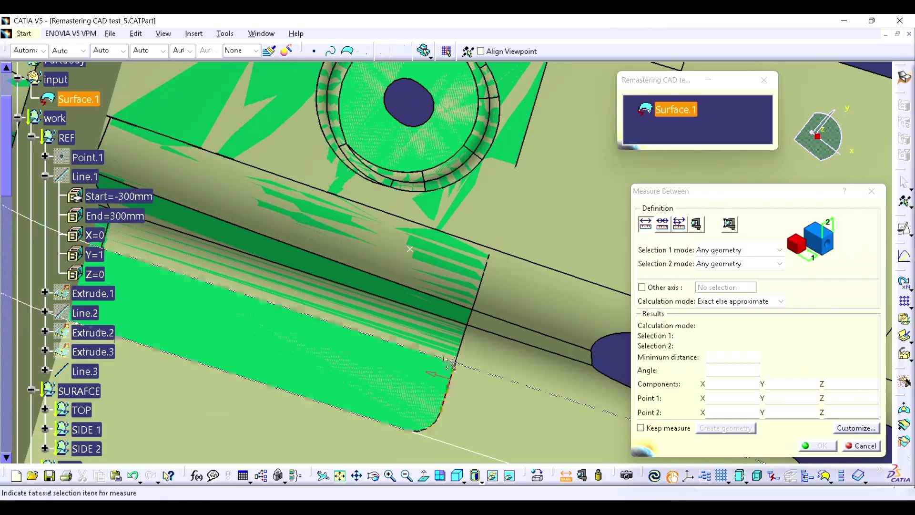
scroll(445, 268, "down", 3)
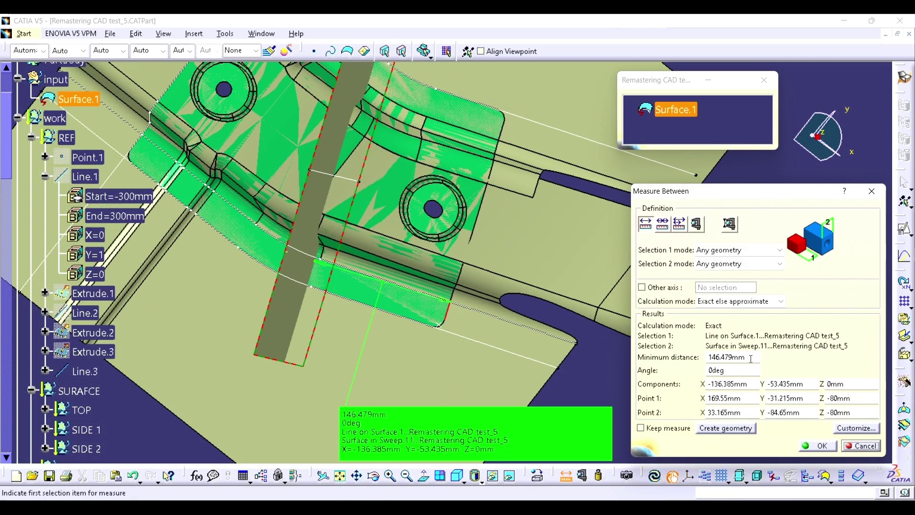
double_click(749, 358)
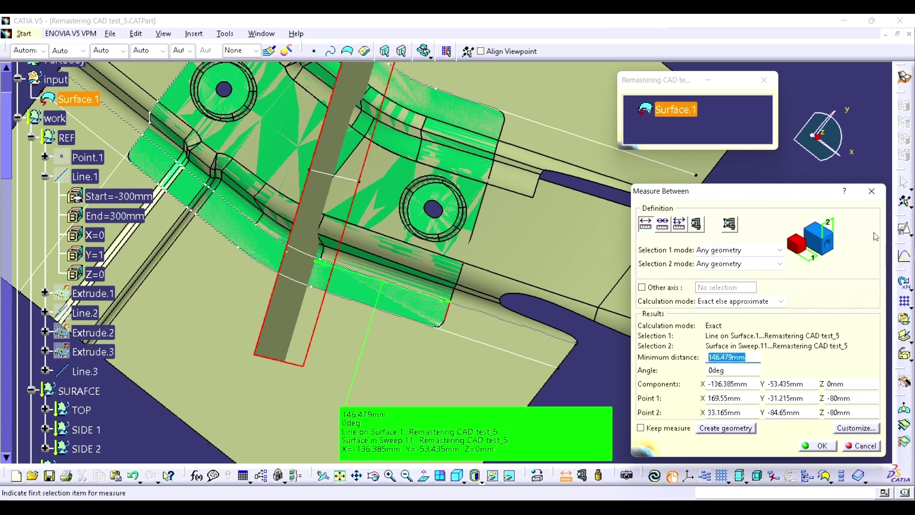
left_click(871, 191)
Step: Offset Sweep.11 by 146.479 mm toward the lower flange's end edge
left_click(840, 256)
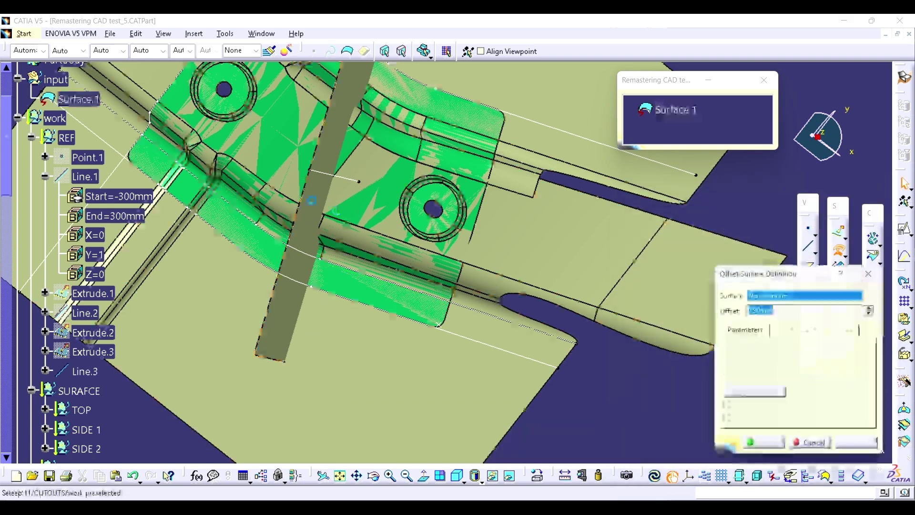
left_click(490, 263)
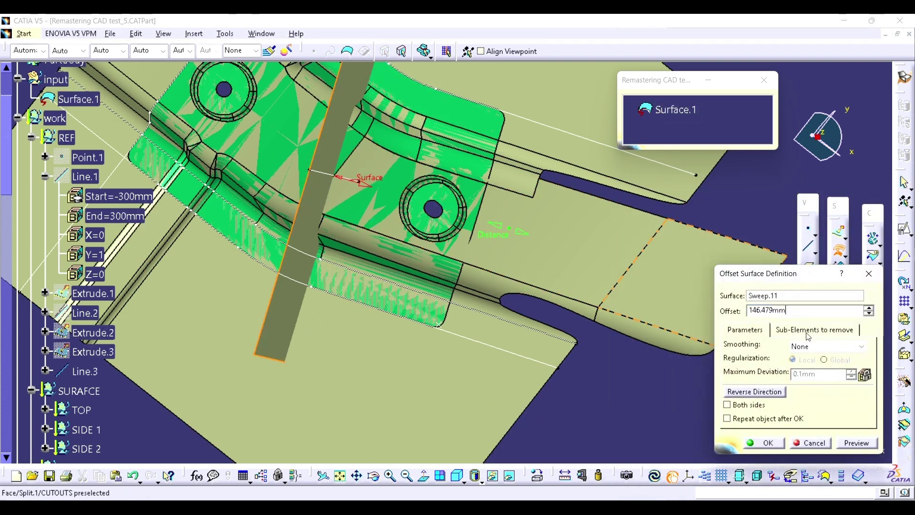
left_click(760, 442)
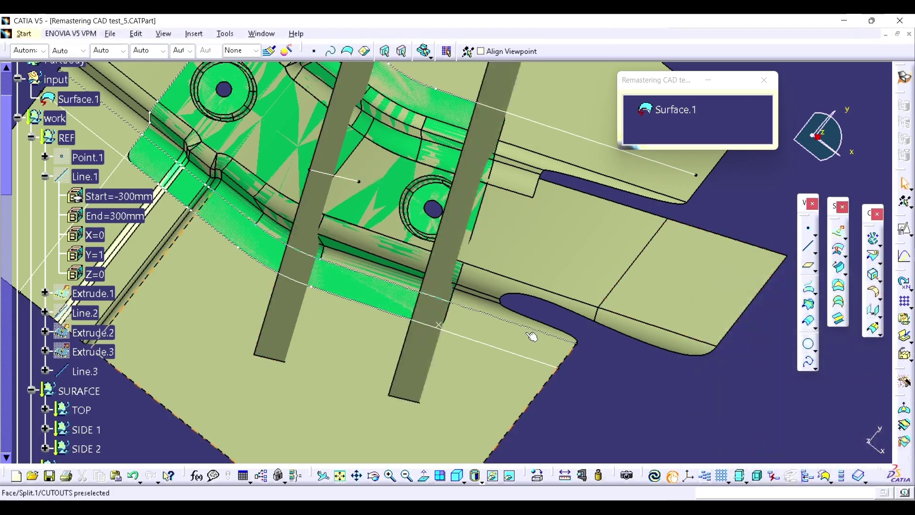
Step: Examine the offset surface against the lower flange and look through the specification tree for a reference surface parallel to the flange
middle_click_drag(473, 318, 474, 260)
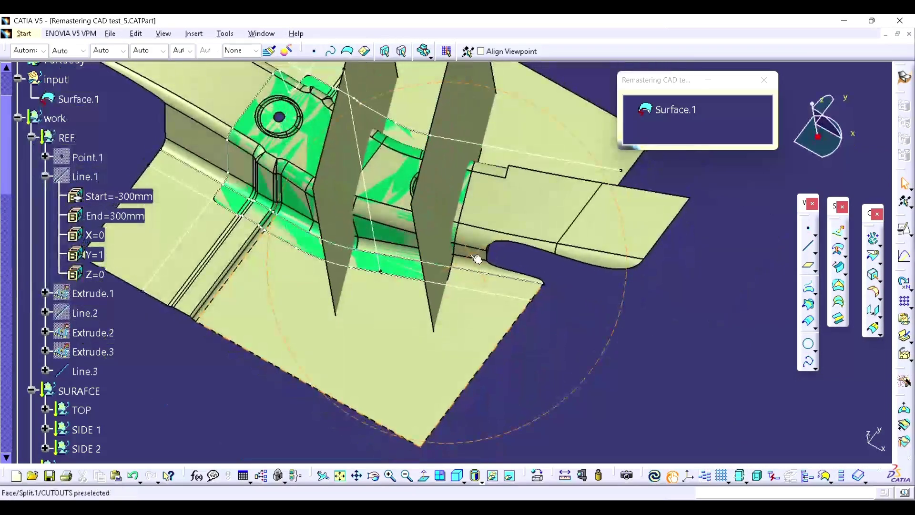
middle_click_drag(446, 288, 454, 262)
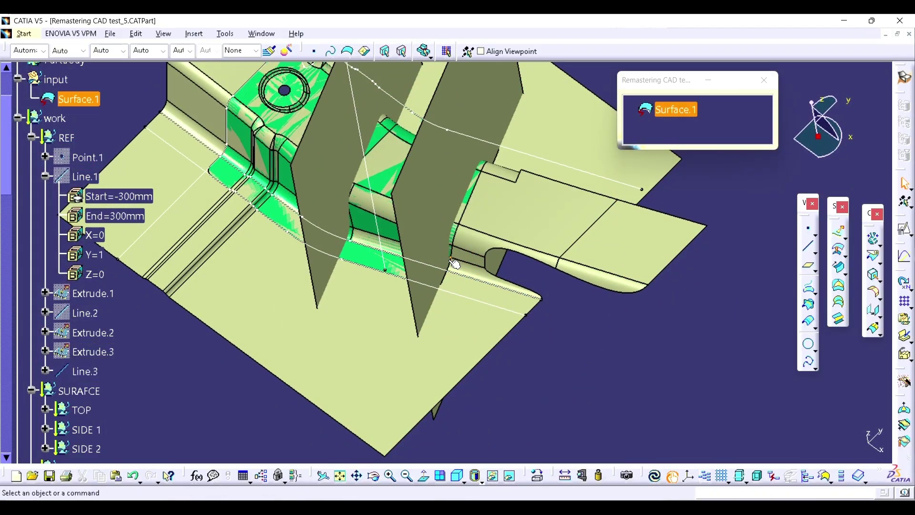
scroll(454, 262, "down", 5)
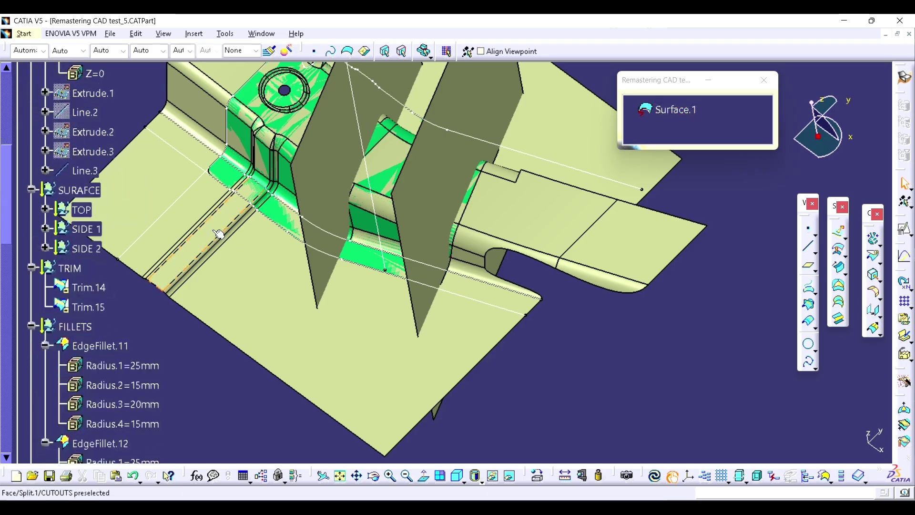
scroll(304, 297, "down", 10)
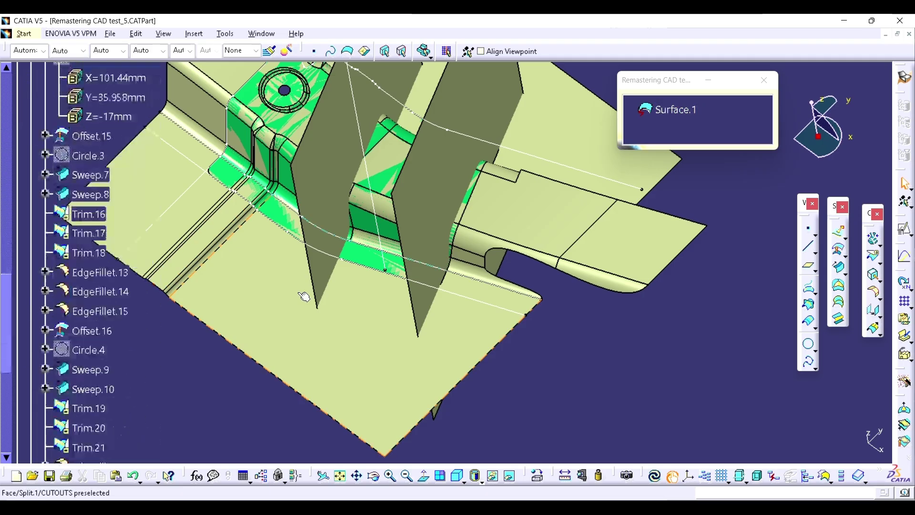
scroll(122, 288, "down", 4)
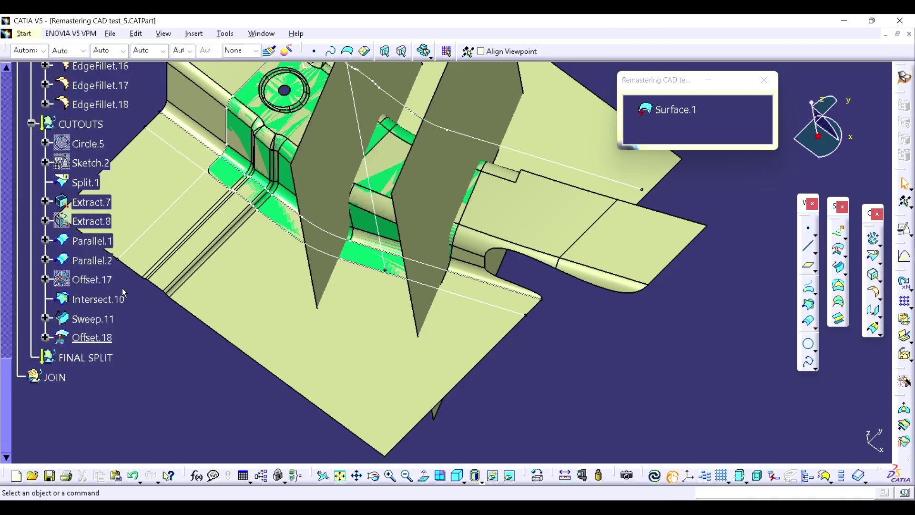
scroll(121, 288, "up", 12)
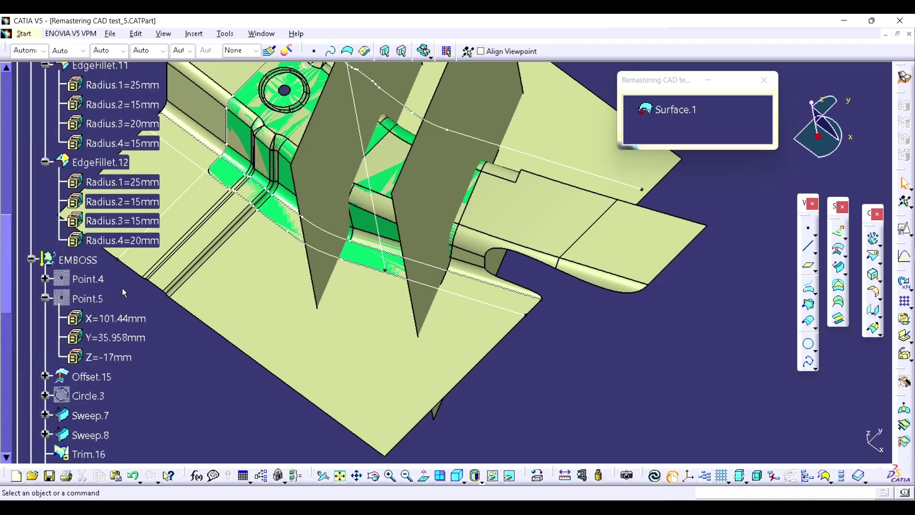
scroll(397, 352, "up", 1)
scroll(444, 340, "down", 7)
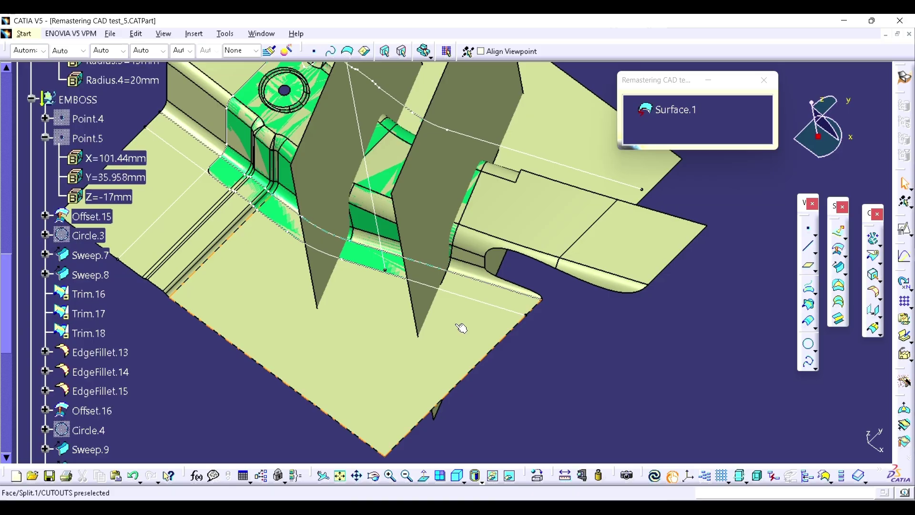
middle_click_drag(482, 183, 485, 179)
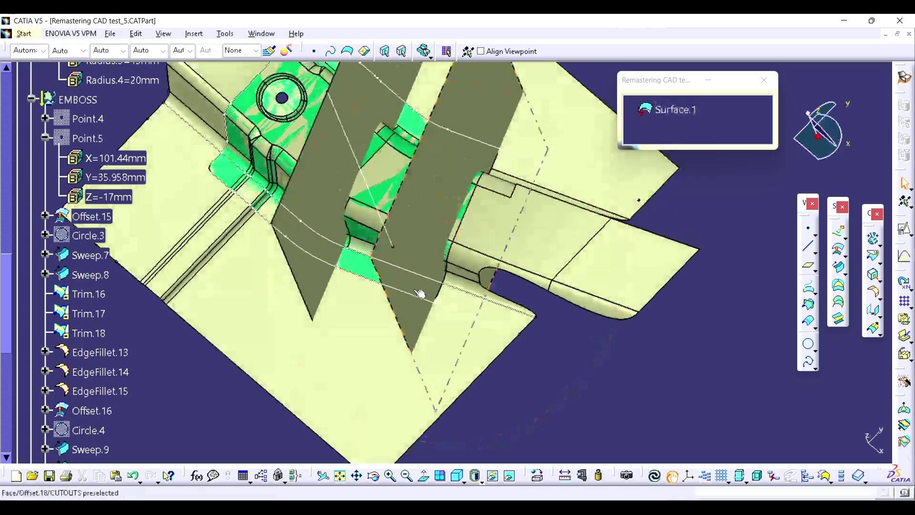
scroll(286, 319, "up", 3)
scroll(286, 320, "up", 5)
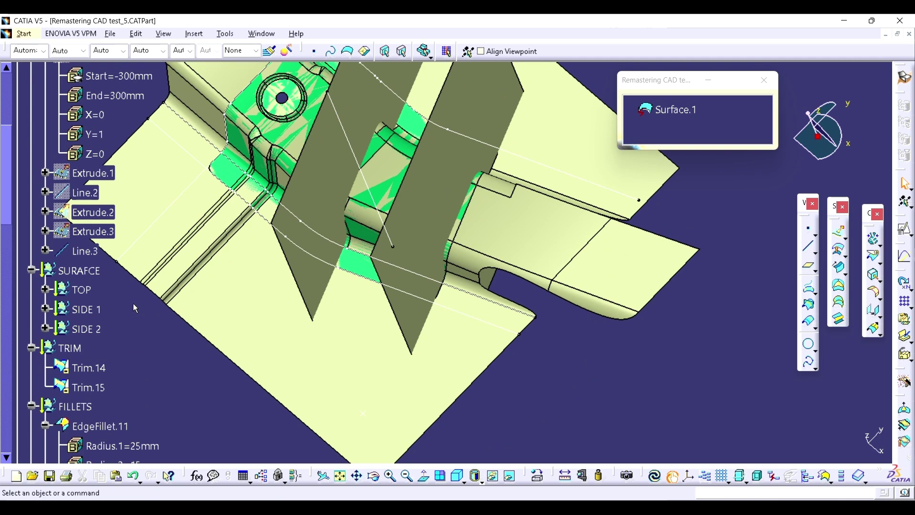
scroll(179, 257, "down", 4)
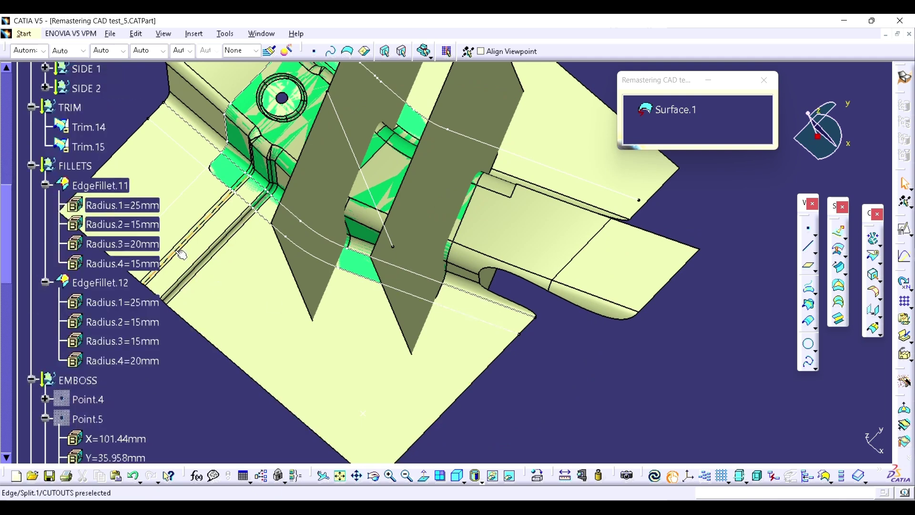
scroll(181, 254, "down", 9)
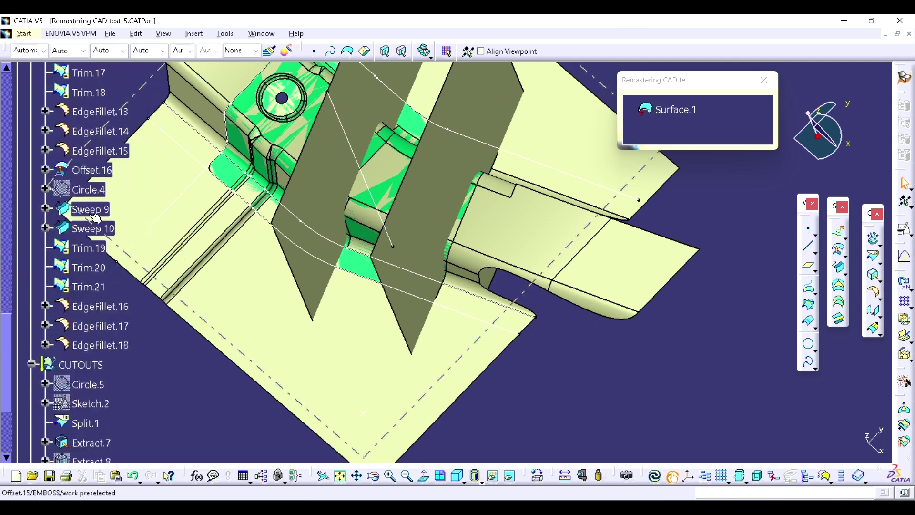
scroll(95, 218, "down", 2)
scroll(95, 218, "down", 1)
scroll(95, 218, "up", 10)
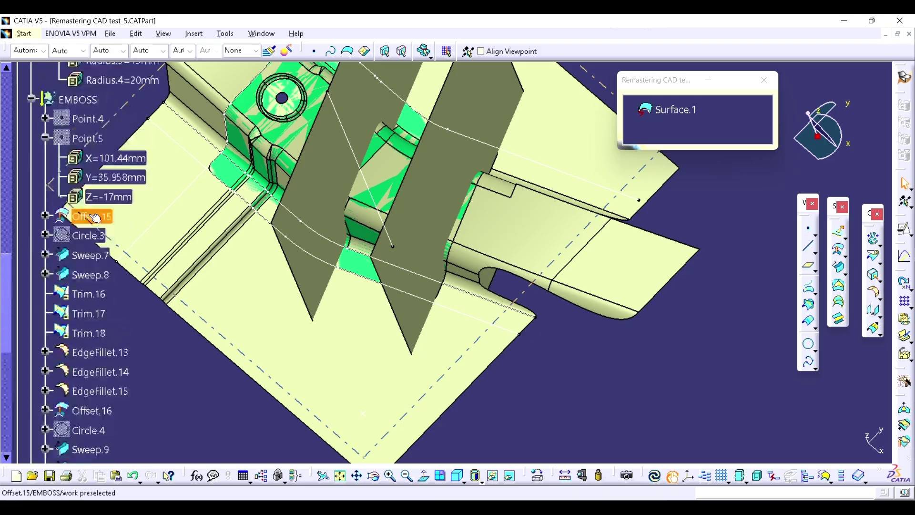
scroll(95, 218, "up", 1)
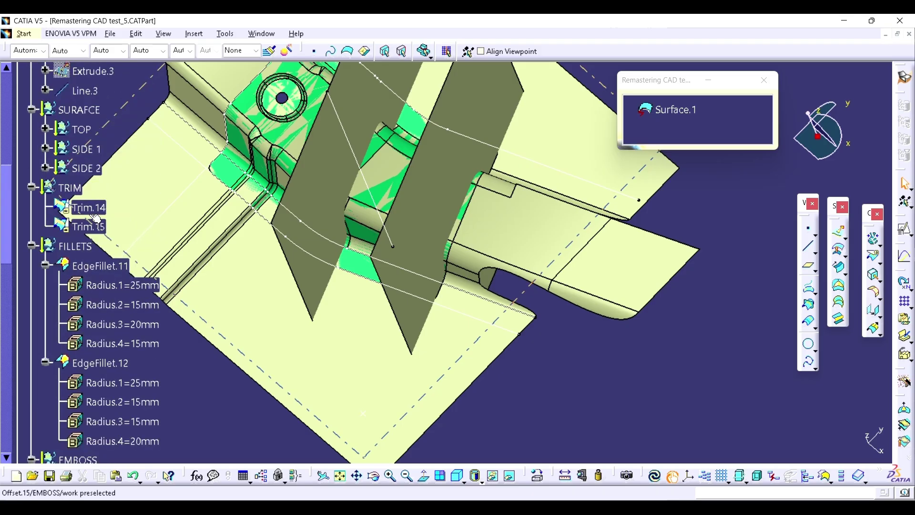
scroll(96, 218, "up", 7)
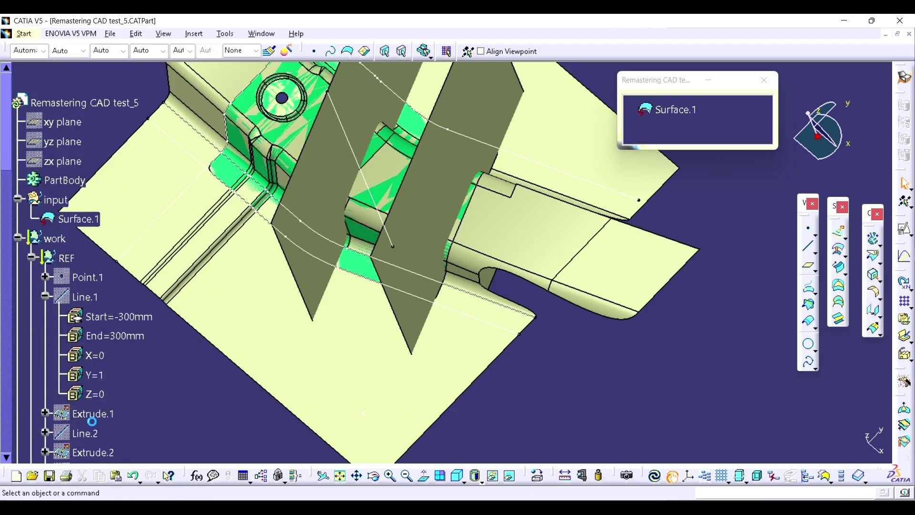
Step: Show Extrude.1 and measure its distance to the outer edge of the rebuilt lower flange surface
left_click(92, 419)
left_click(492, 475)
middle_click_drag(426, 292, 449, 234)
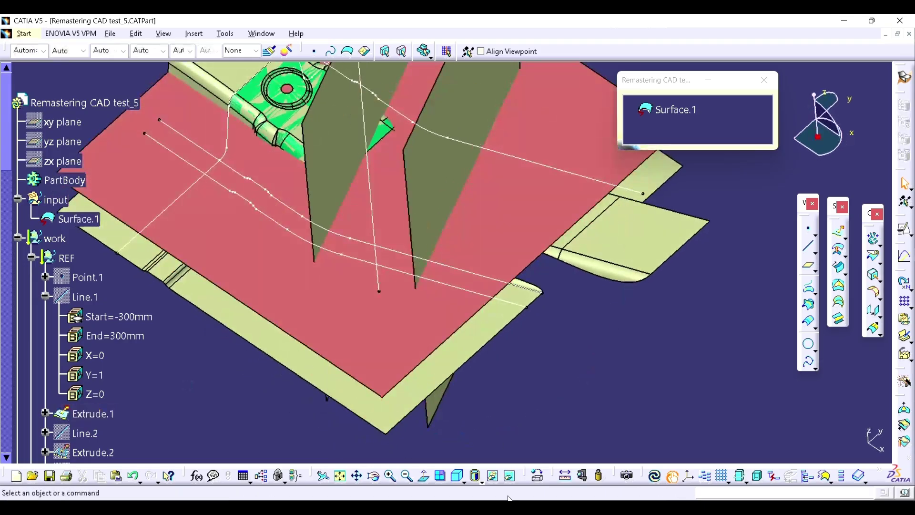
left_click(565, 476)
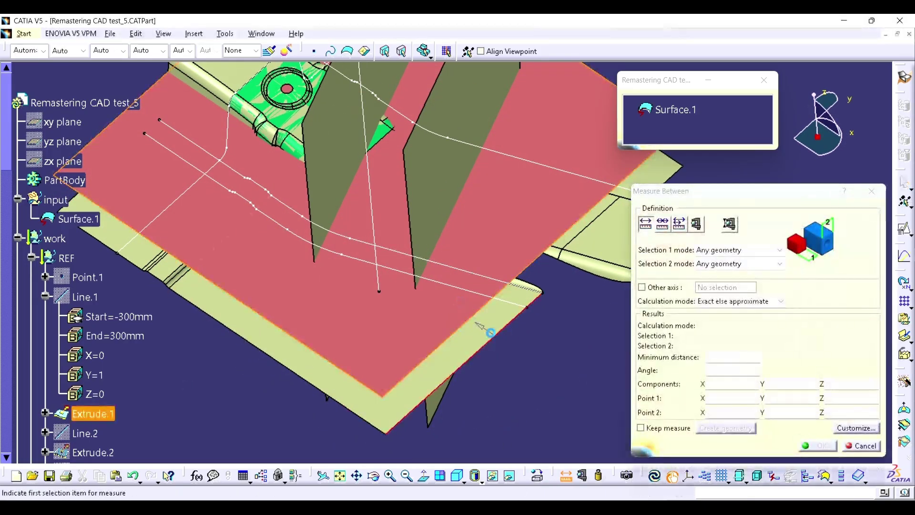
left_click(491, 332)
left_click(816, 445)
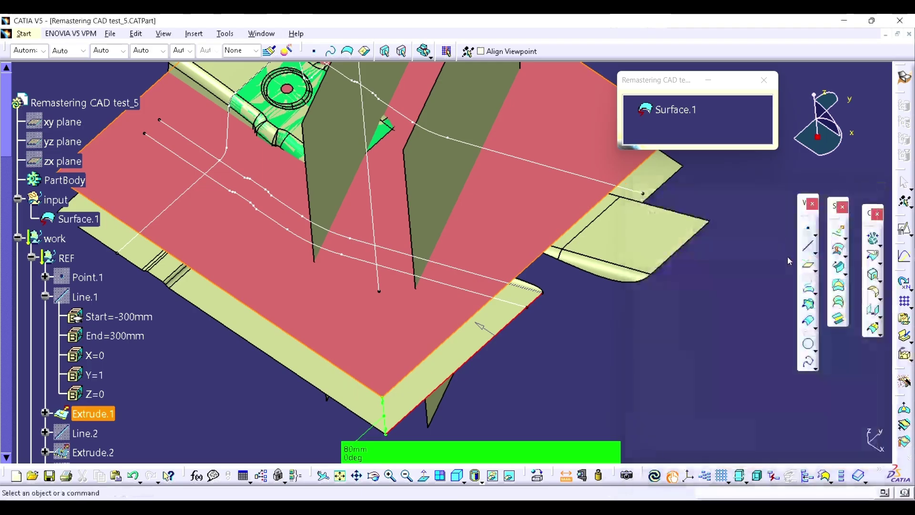
Step: Offset Extrude.1 by 80 mm onto the lower flange level and hide the rebuilt bracket surface
left_click(838, 318)
left_click(547, 215)
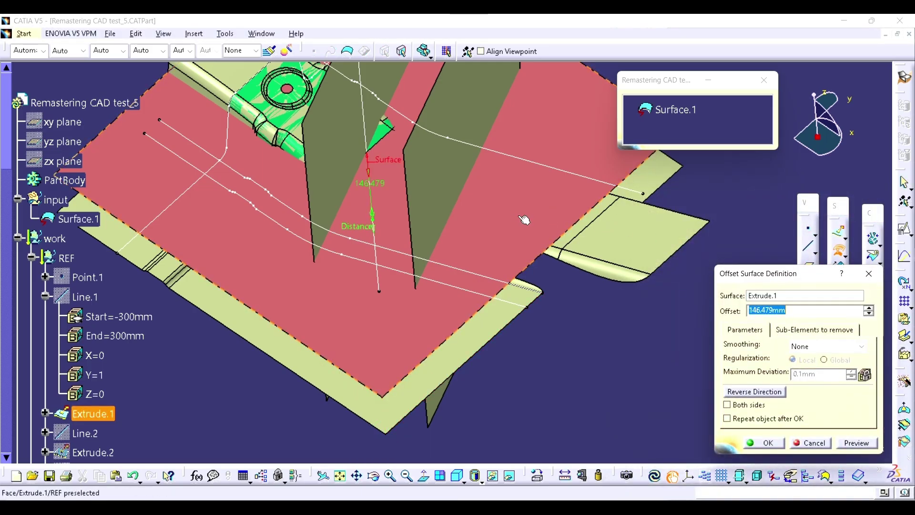
type("80")
key("Return")
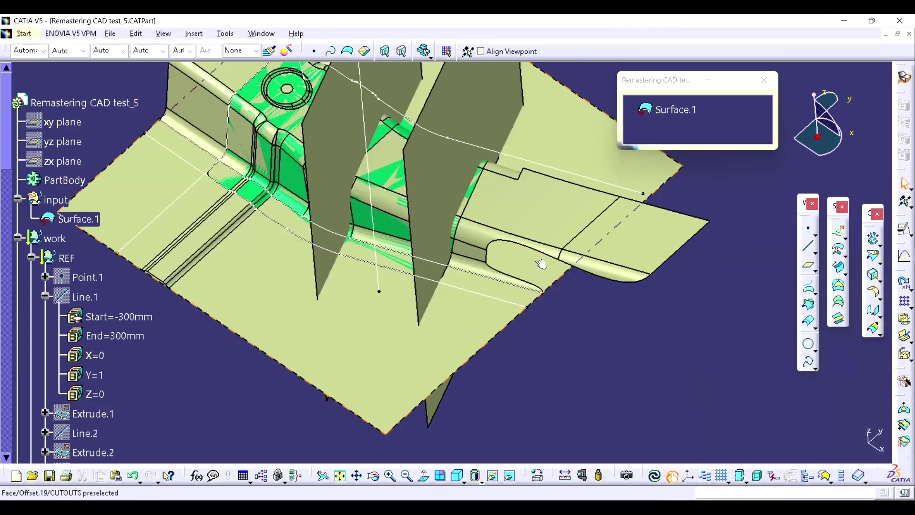
left_click(537, 236)
key("ctrl+h")
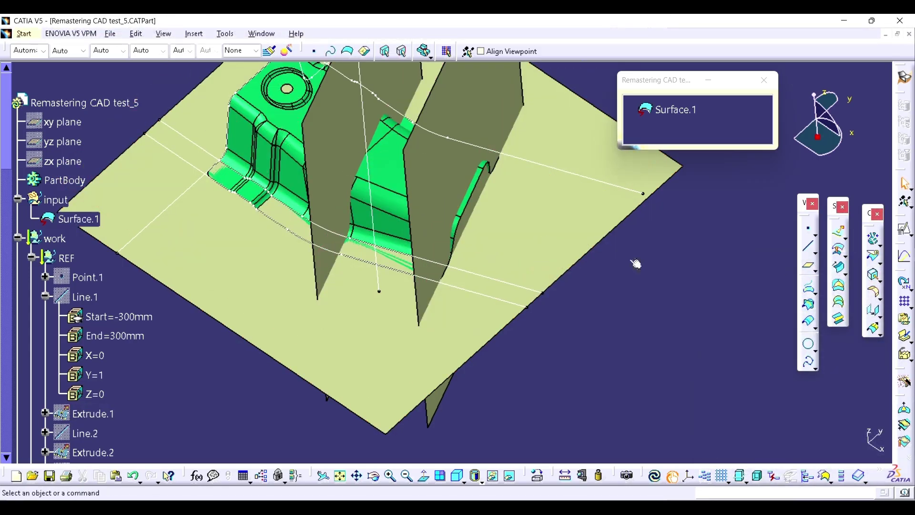
Step: Intersect the 80 mm offset of Extrude.1 with the 146.479 mm offset of the sweep, and hide the latter surface
left_click(808, 306)
left_click(374, 193)
left_click(471, 179)
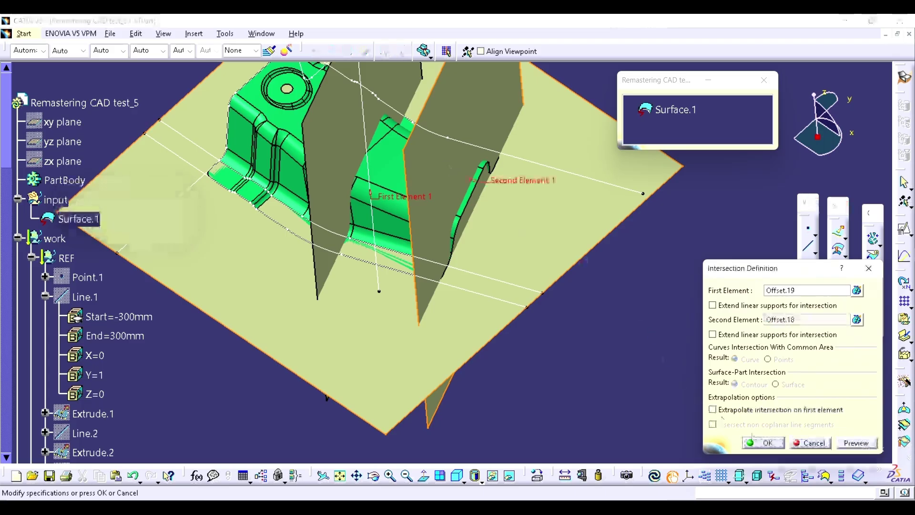
left_click(764, 443)
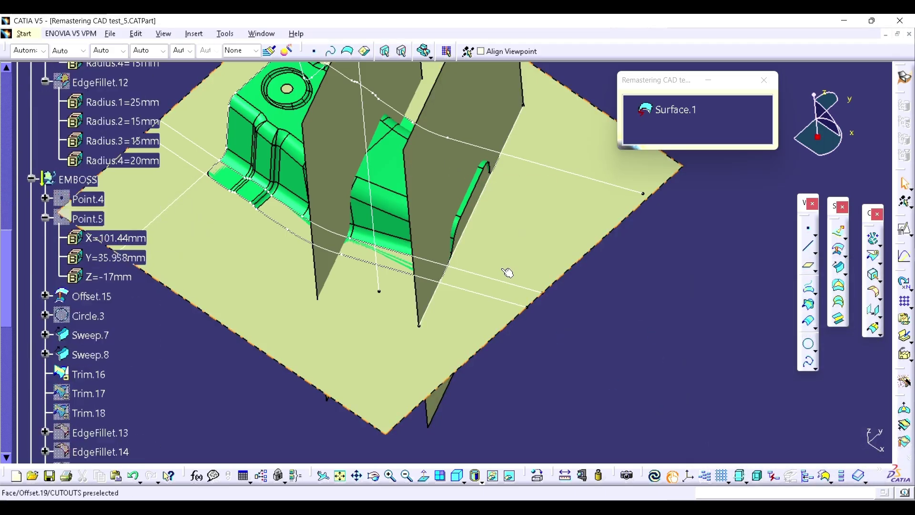
left_click(439, 180)
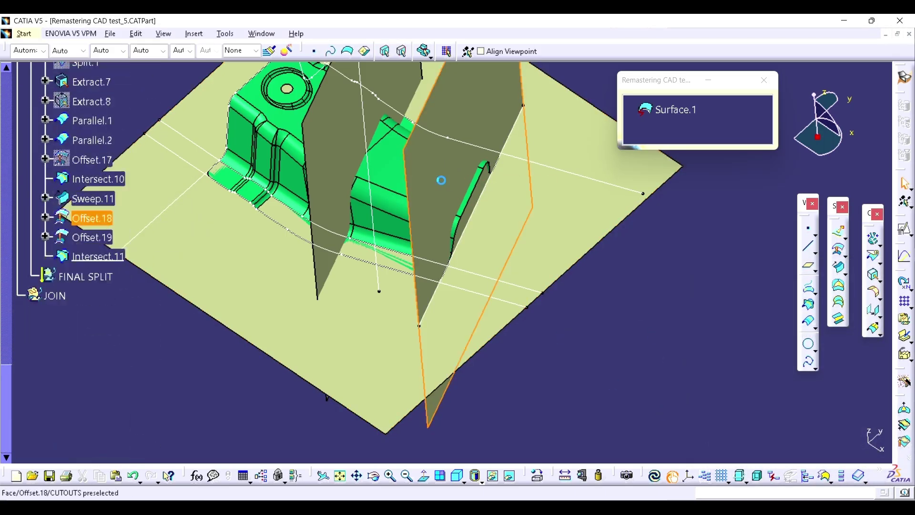
Step: Measure the distance and angle between the side wall's sloping end edge on Surface.1 and Offset.19, and copy the angle value
middle_click_drag(512, 261, 515, 214)
left_click(567, 476)
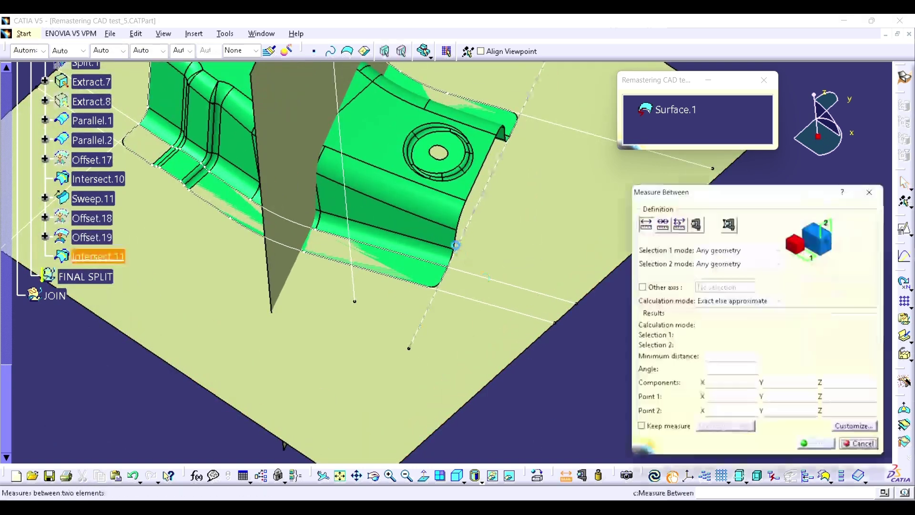
left_click(513, 249)
left_click(549, 283)
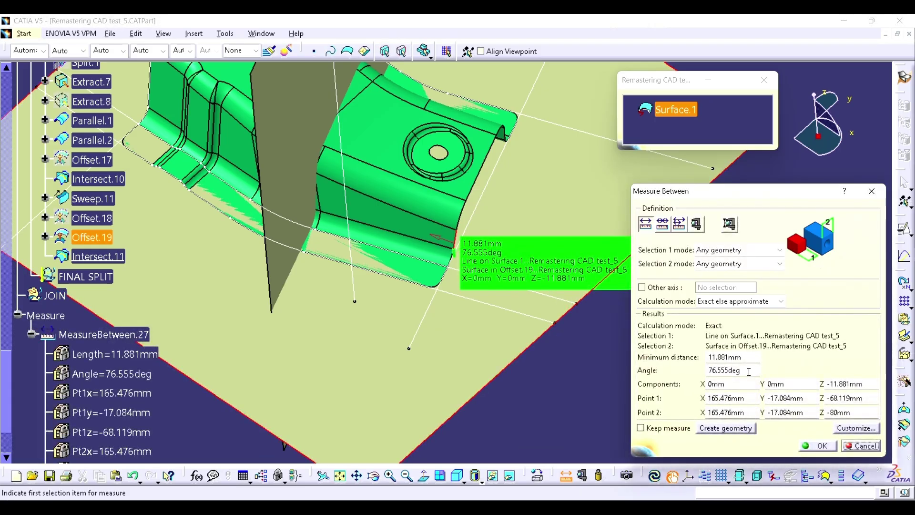
left_click_drag(729, 372, 707, 371)
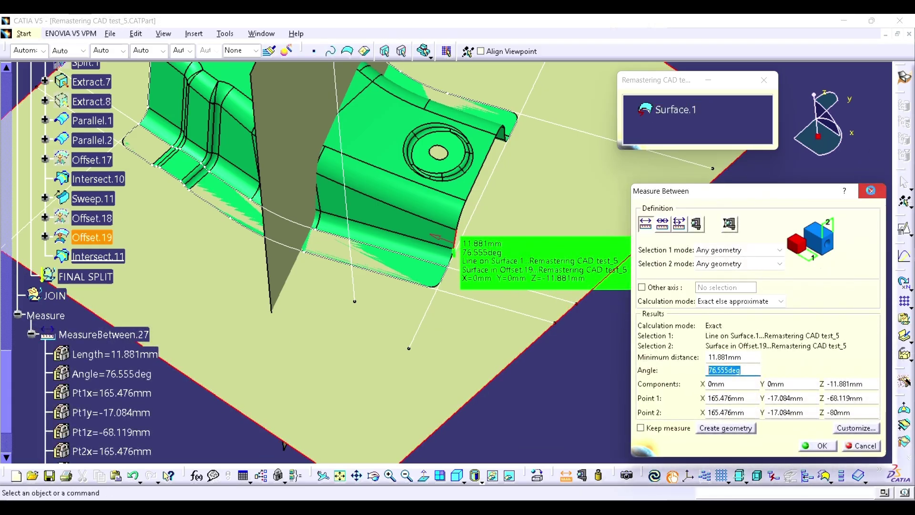
Step: Set up a swept line surface with draft direction Offset.19, guide curve Intersect.11, angle 76.555 deg and both lengths 200 mm, and preview it
left_click(871, 191)
left_click(837, 268)
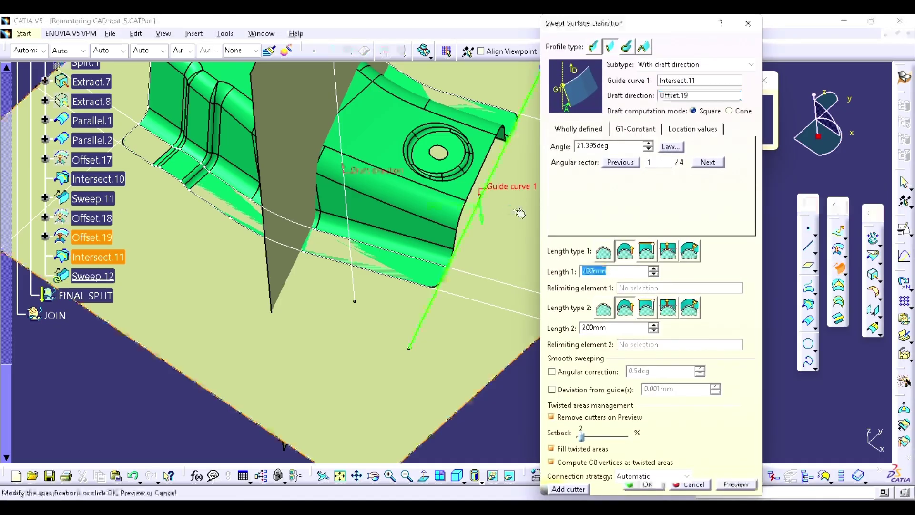
left_click(604, 146)
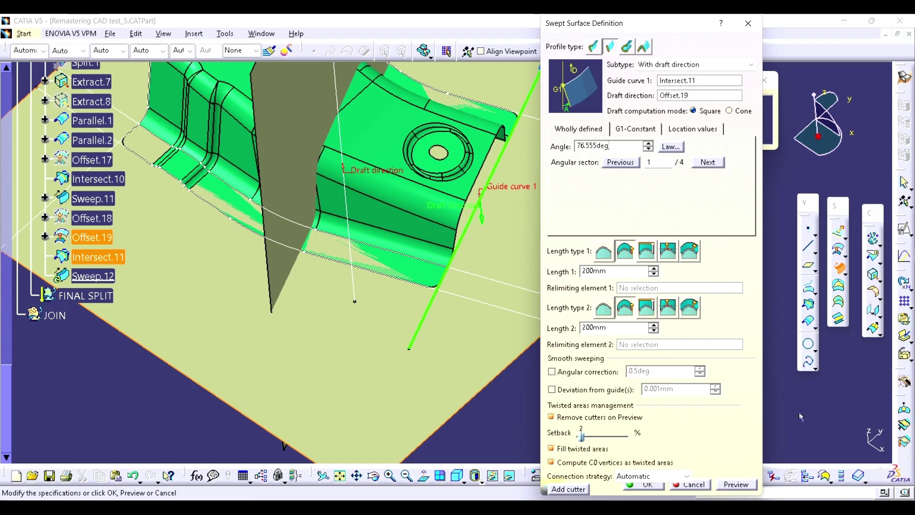
left_click(736, 484)
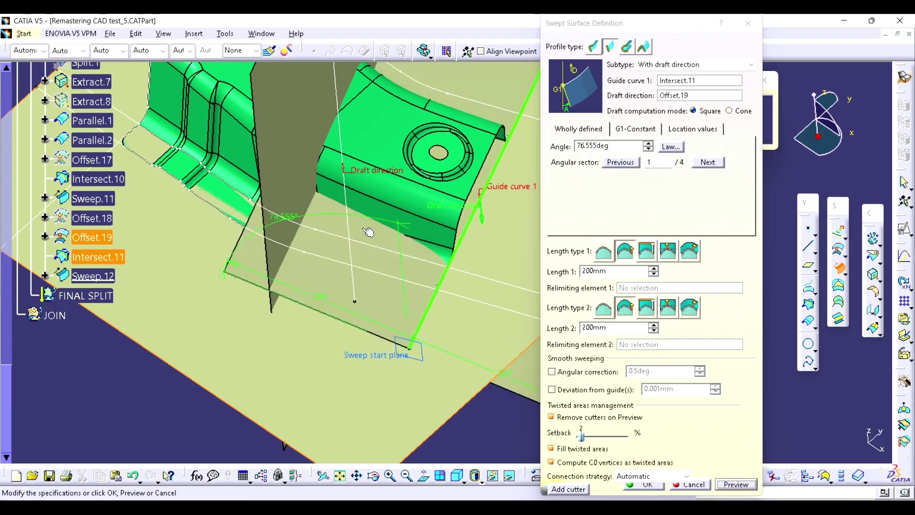
middle_click_drag(405, 257, 426, 264)
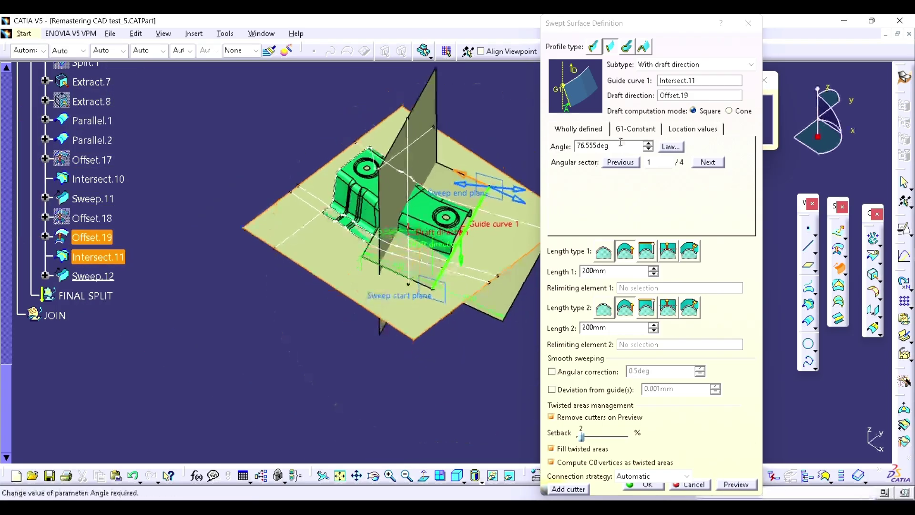
Step: Set the sweep's draft direction to the X Component, choose angular sector 2 and create the surface
right_click(694, 98)
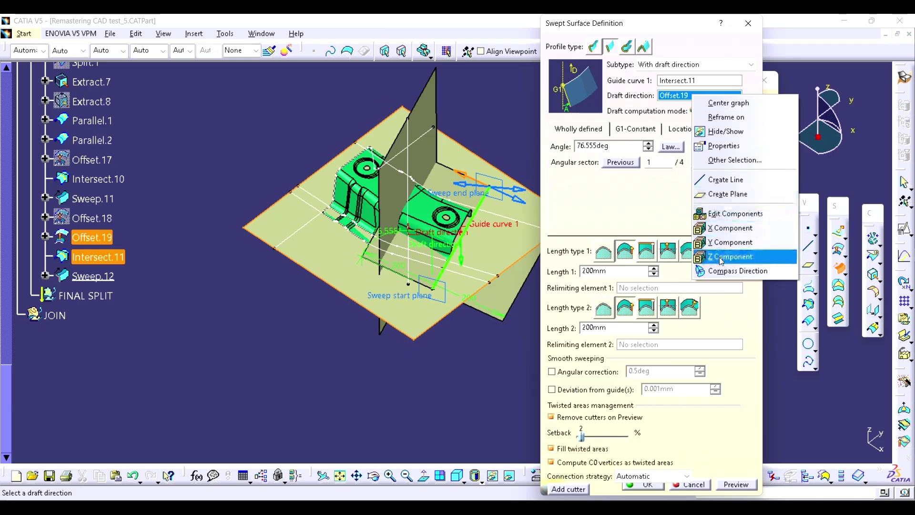
left_click(722, 258)
right_click(694, 98)
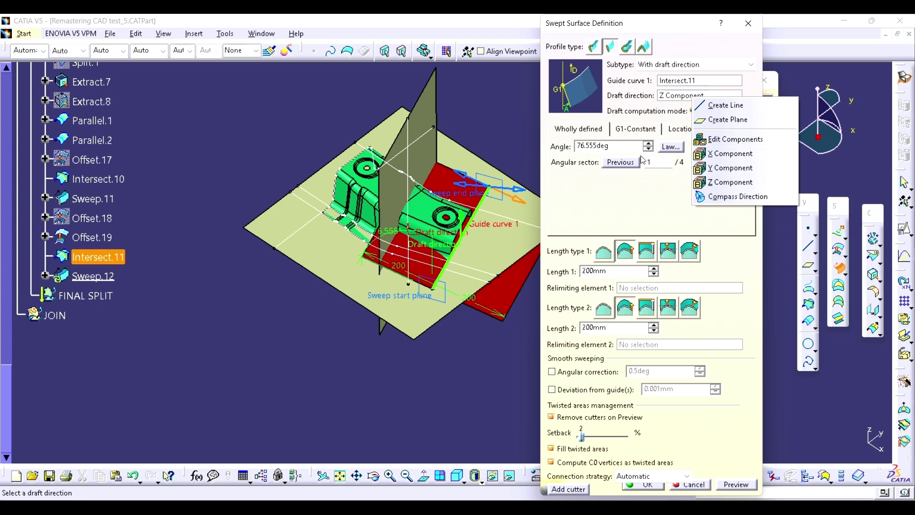
left_click(728, 154)
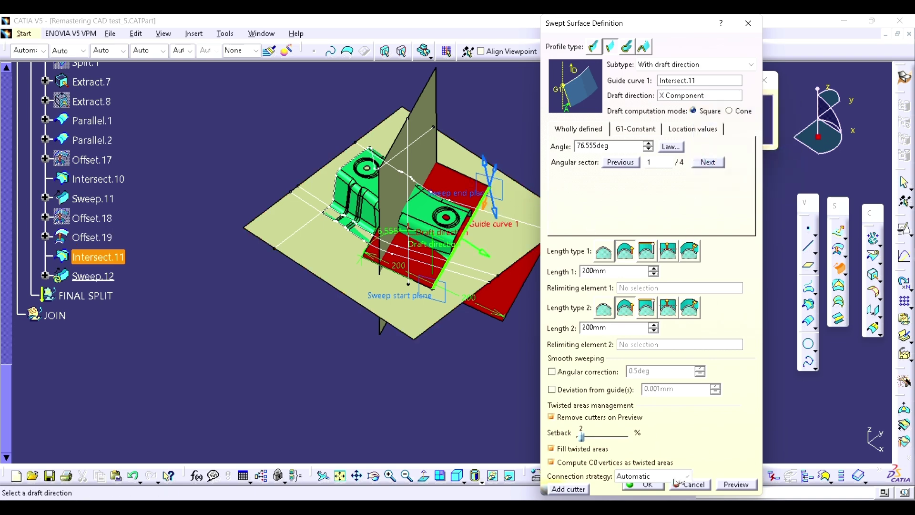
left_click(657, 490)
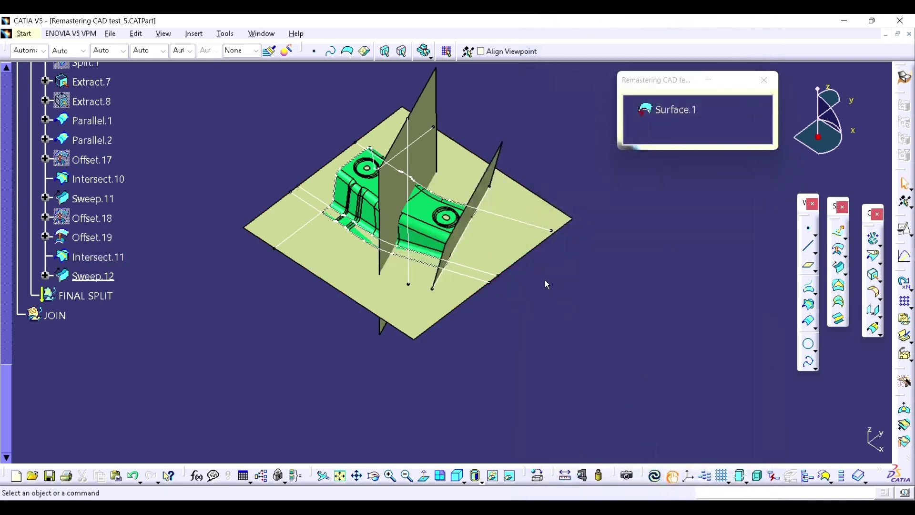
Step: Edit the new swept end surface to use angular sector 3
middle_click_drag(544, 280, 576, 198)
double_click(500, 88)
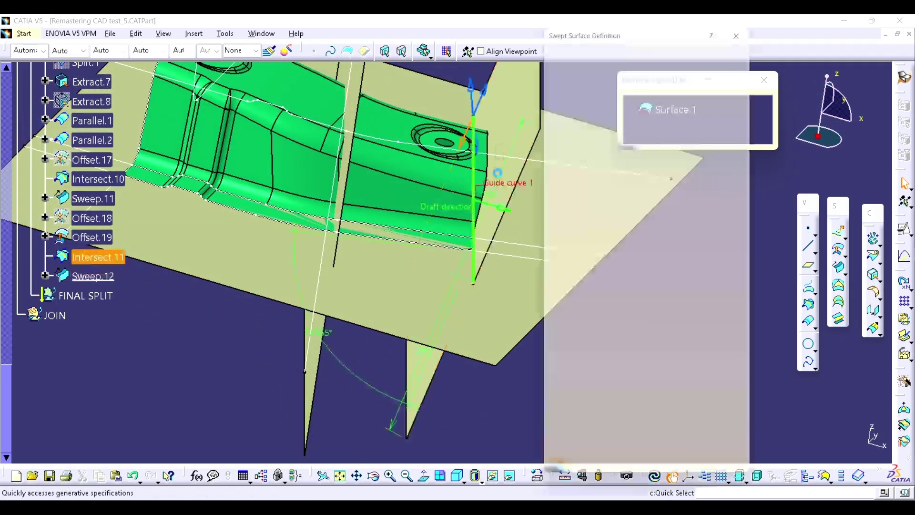
middle_click_drag(476, 102, 427, 204)
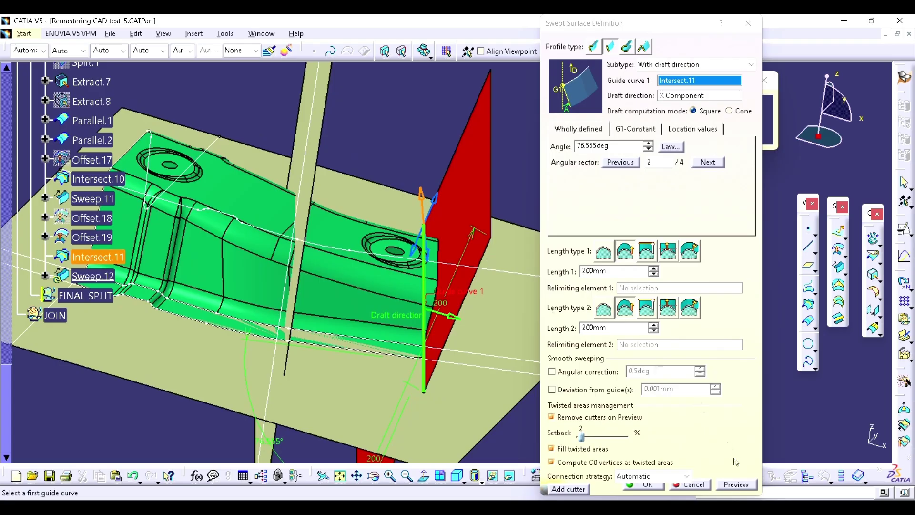
left_click(734, 484)
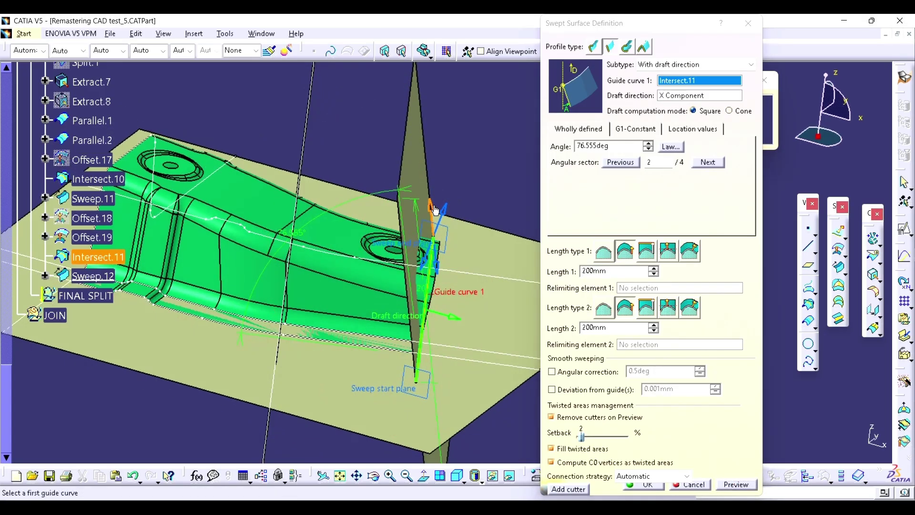
left_click(446, 210)
left_click(634, 484)
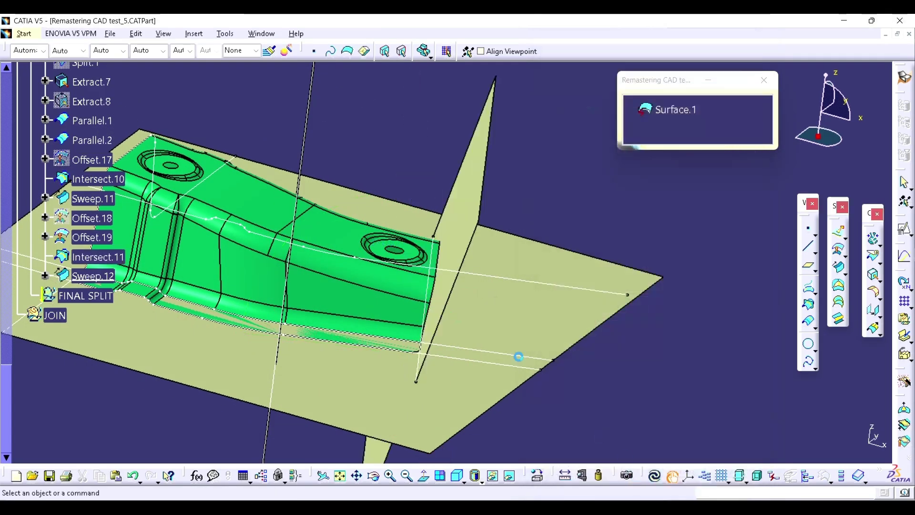
Step: Measure the angle between the side wall's sloping end edge on Surface.1 and Sweep.12, and copy the value
middle_click_drag(516, 356, 458, 247)
mouse_move(504, 476)
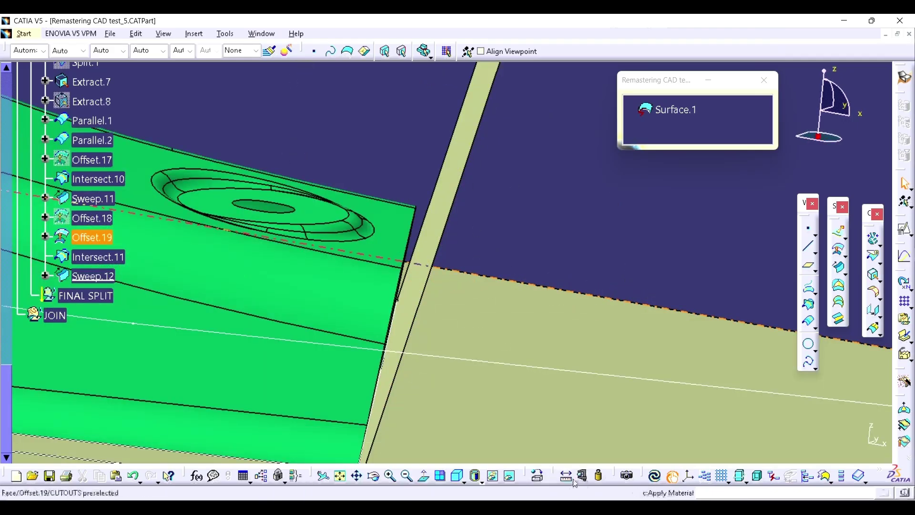
left_click(566, 475)
middle_click_drag(418, 327, 419, 261)
left_click(419, 261)
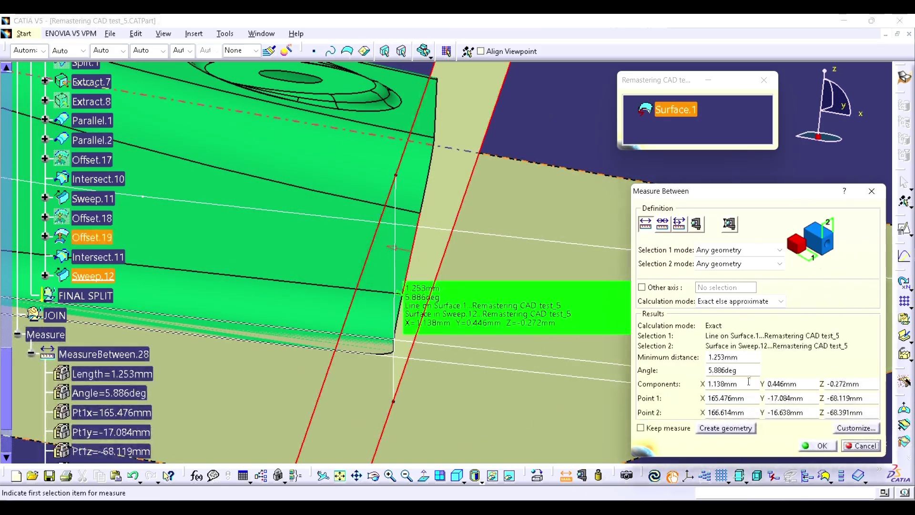
double_click(729, 370)
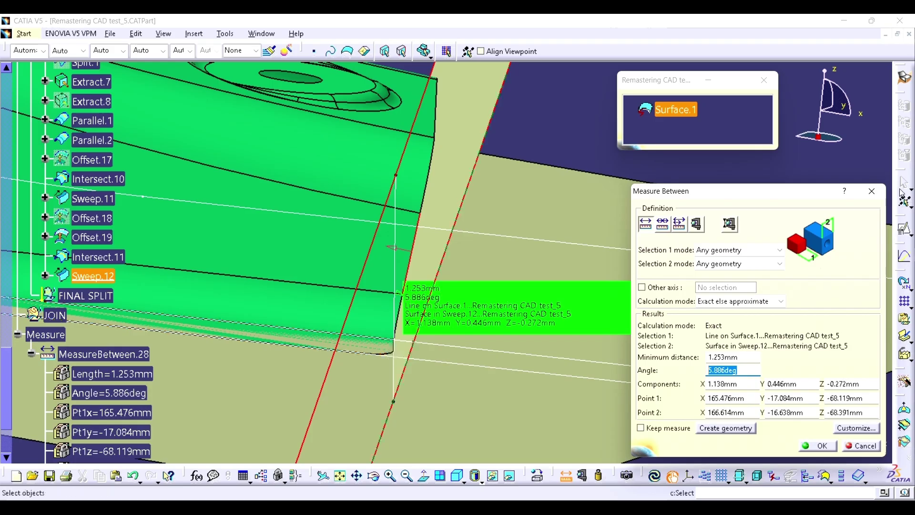
left_click(872, 191)
Step: Reduce Sweep.12's draft angle by 5.886 deg to 70.669 deg so it follows the side wall's sloping end edge
double_click(466, 115)
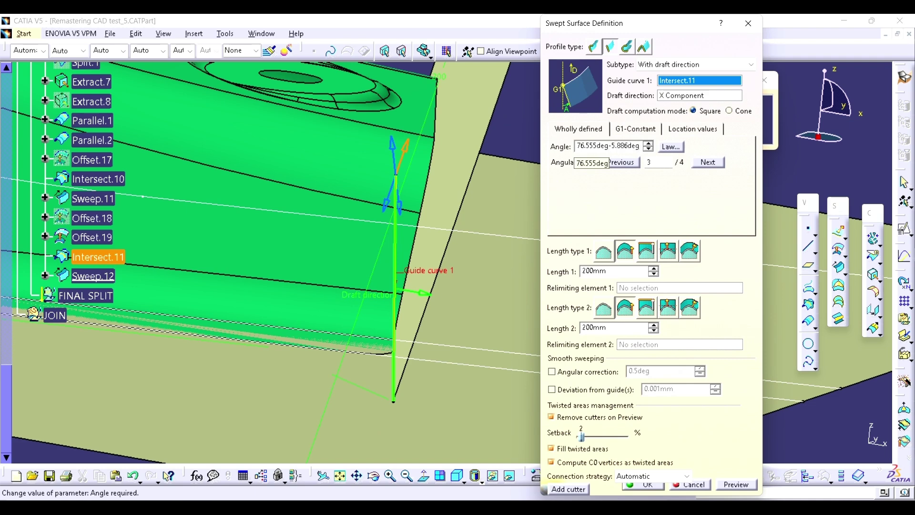
key("Return")
double_click(497, 161)
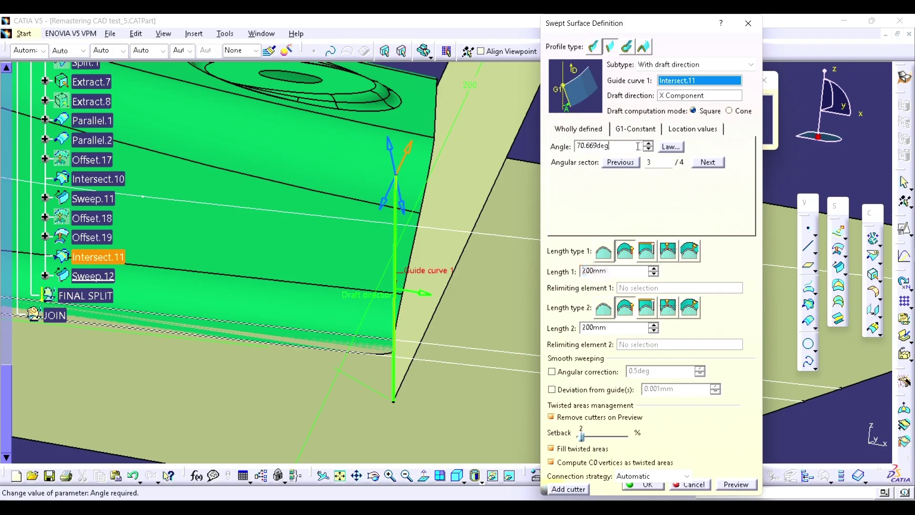
key("Return")
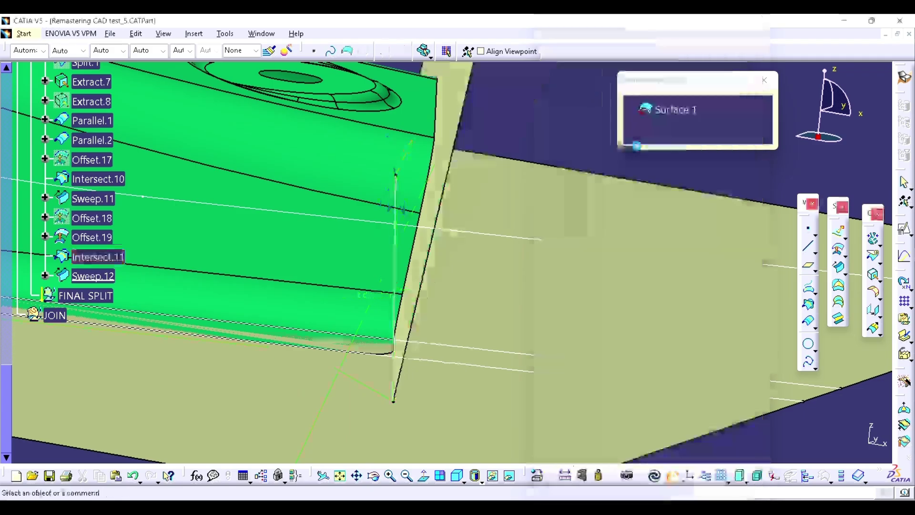
middle_click_drag(395, 223, 400, 309)
Step: Show the rebuilt bracket surface and intersect Split.1 with the angled end surface Sweep.12
scroll(94, 233, "up", 3)
left_click(109, 186)
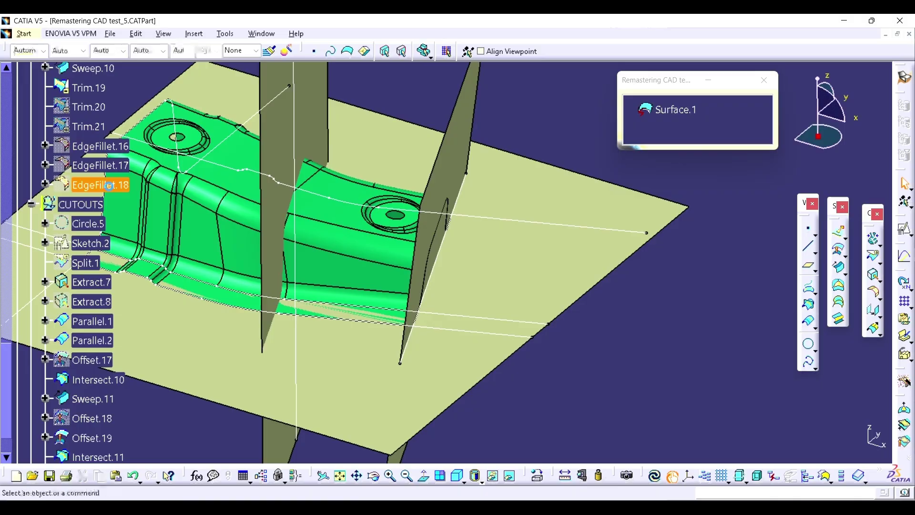
middle_click_drag(508, 286, 531, 289)
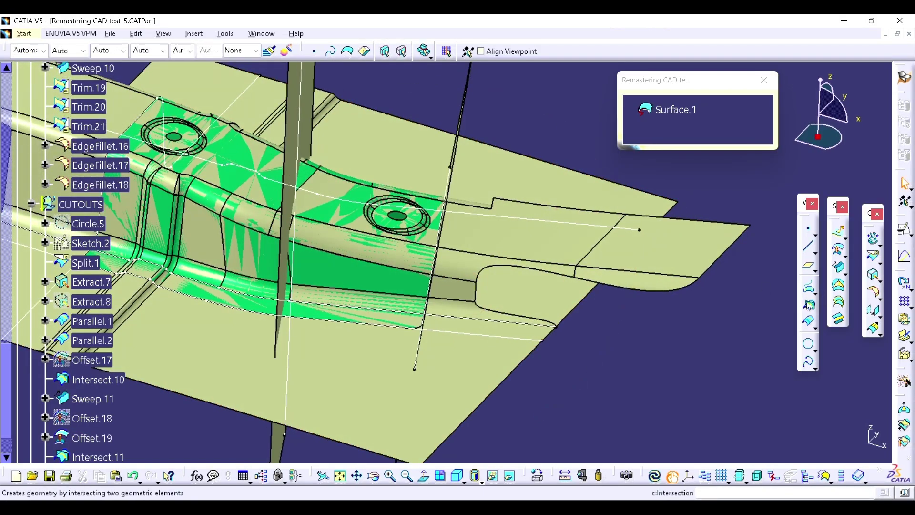
left_click(809, 305)
left_click(484, 235)
middle_click_drag(484, 235, 418, 216)
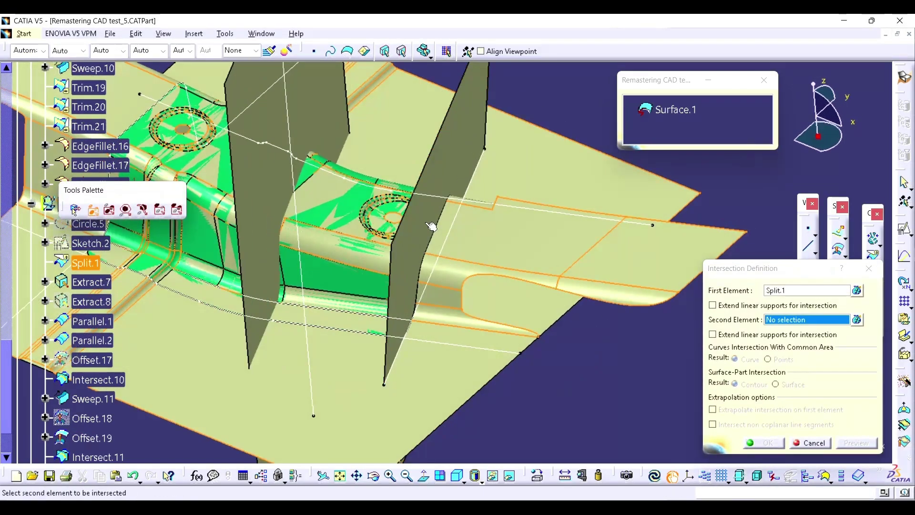
left_click(431, 226)
left_click(763, 442)
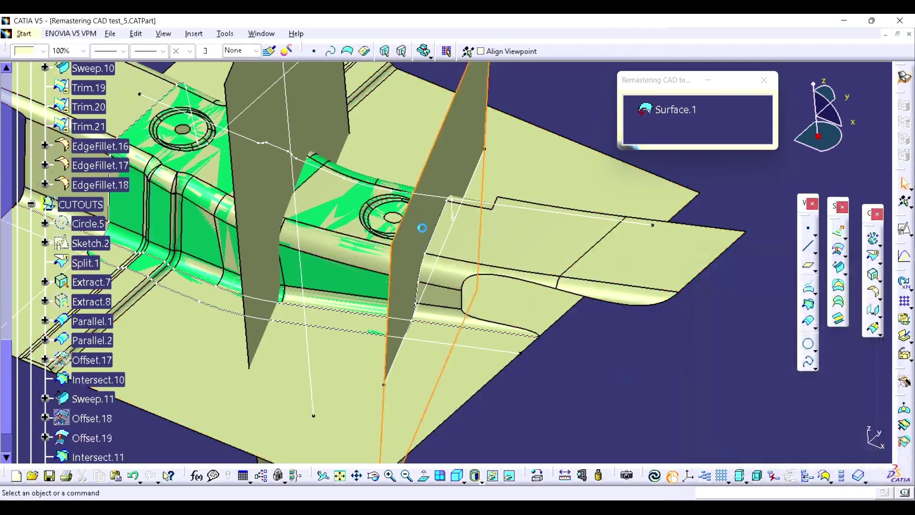
Step: Hide the two angled end surfaces crossing the bracket
middle_click_drag(422, 227, 268, 206)
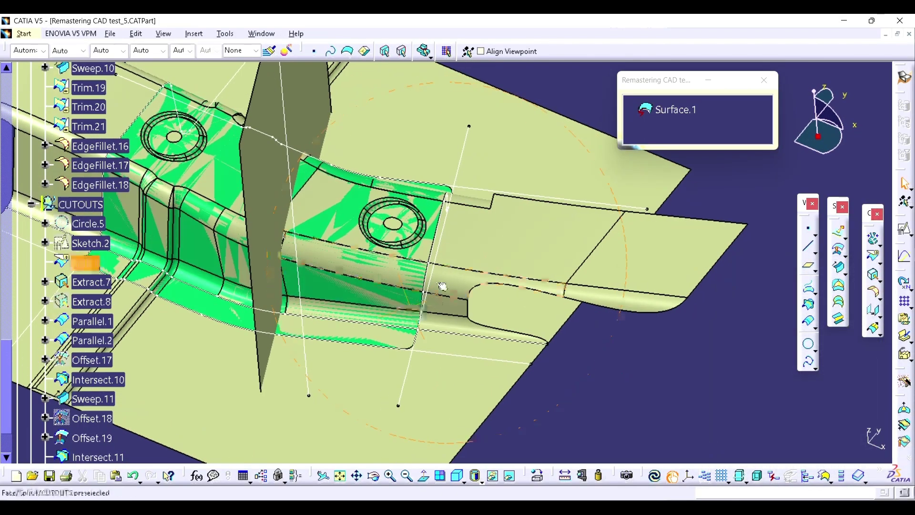
left_click(268, 206)
key("ctrl+h")
middle_click_drag(403, 253, 553, 309)
mouse_move(339, 261)
middle_mouse_down()
mouse_move(336, 279)
mouse_move(348, 275)
middle_mouse_up()
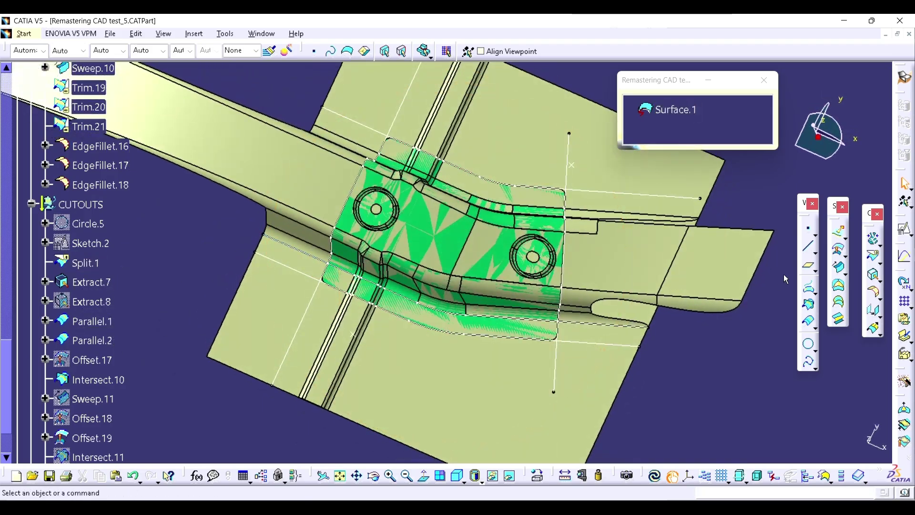
Step: Trim the boundary curve Parallel.2 with the end curve Intersect.10
left_click(880, 262)
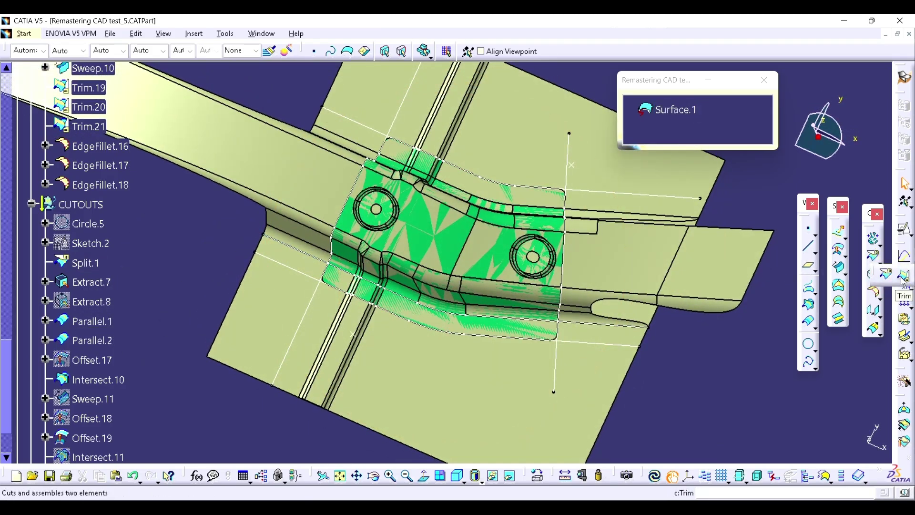
left_click(903, 279)
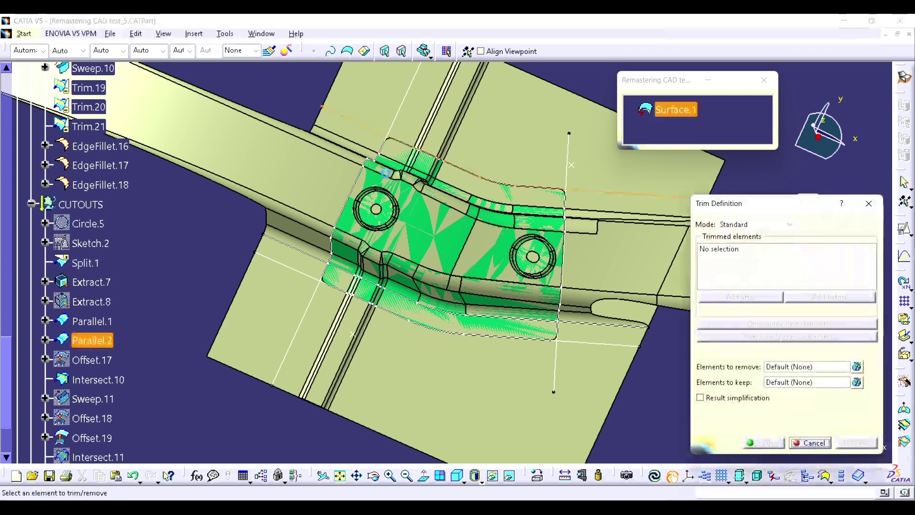
left_click(92, 340)
left_click(97, 380)
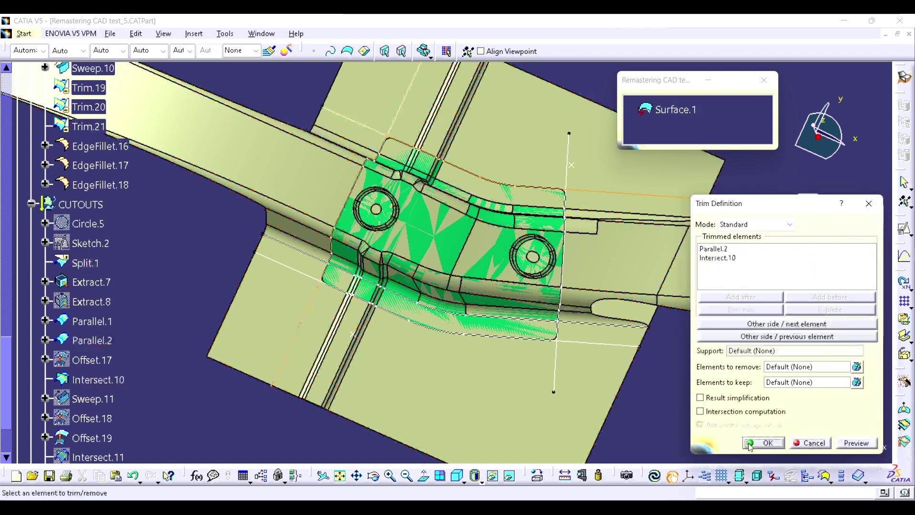
left_click(762, 443)
Step: Trim the joined curve Trim.22 with the parallel boundary curve on the opposite flange
left_click(872, 266)
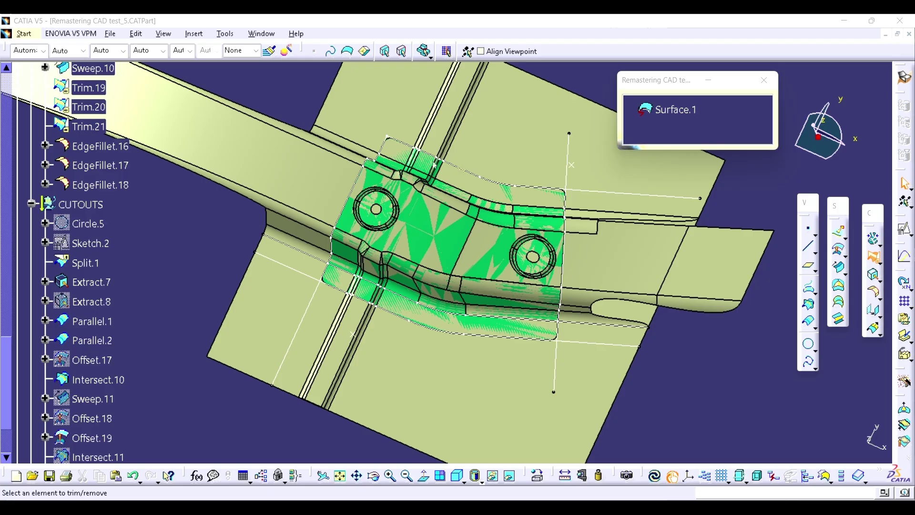
left_click(381, 150)
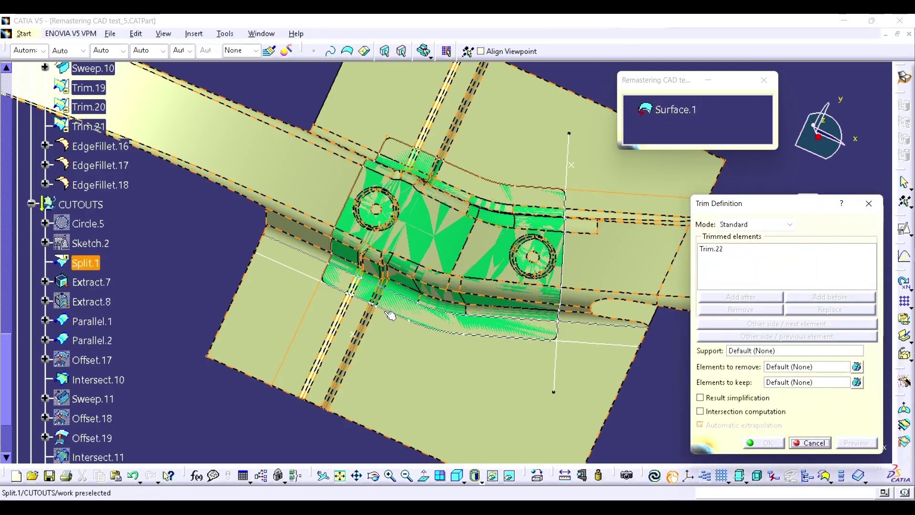
left_click(391, 314)
left_click(763, 443)
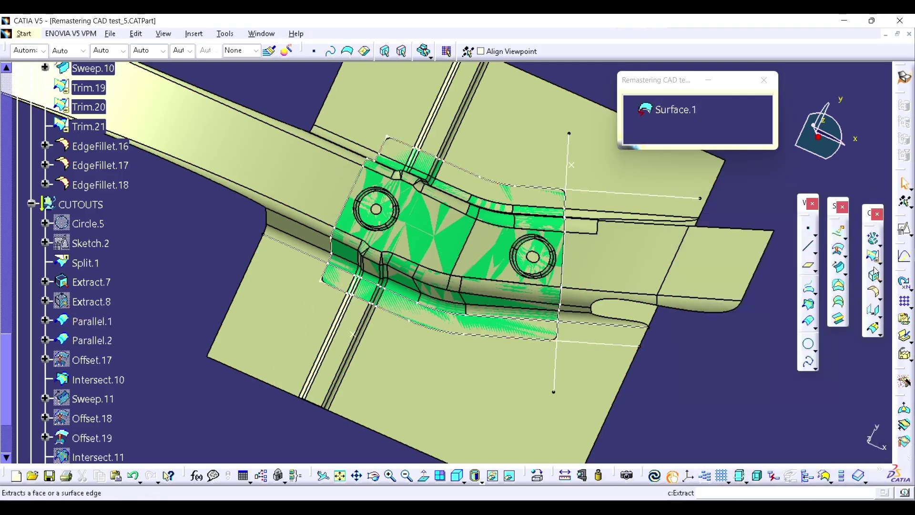
Step: Trim Trim.23 with the end curve Intersect.12 to close the bracket's outer boundary
left_click(872, 265)
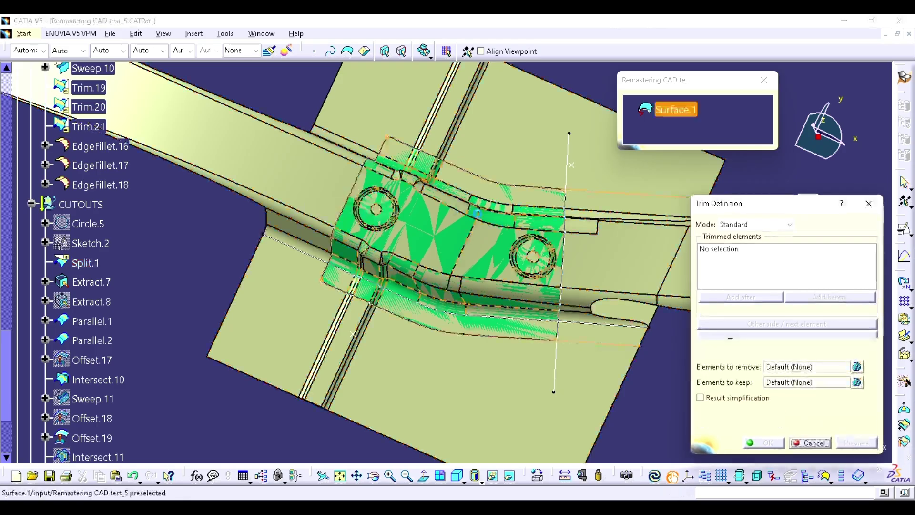
left_click(356, 193)
left_click(566, 243)
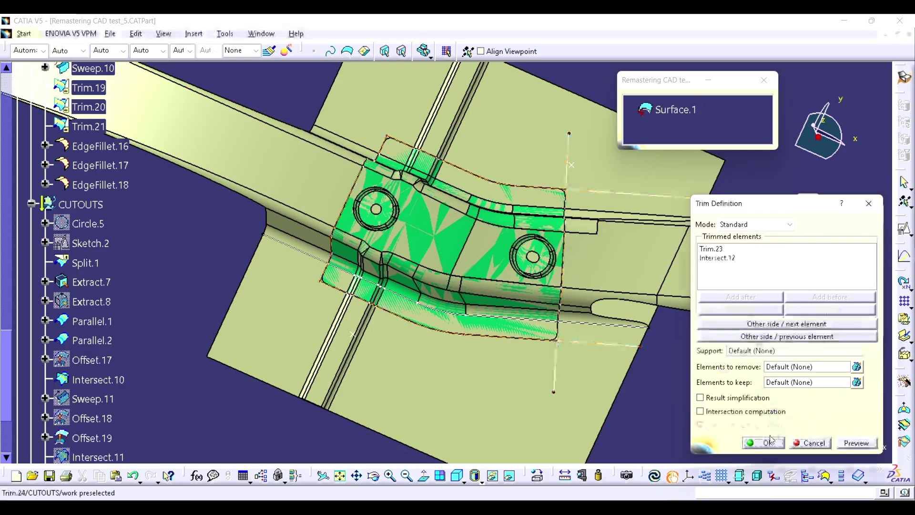
left_click(765, 443)
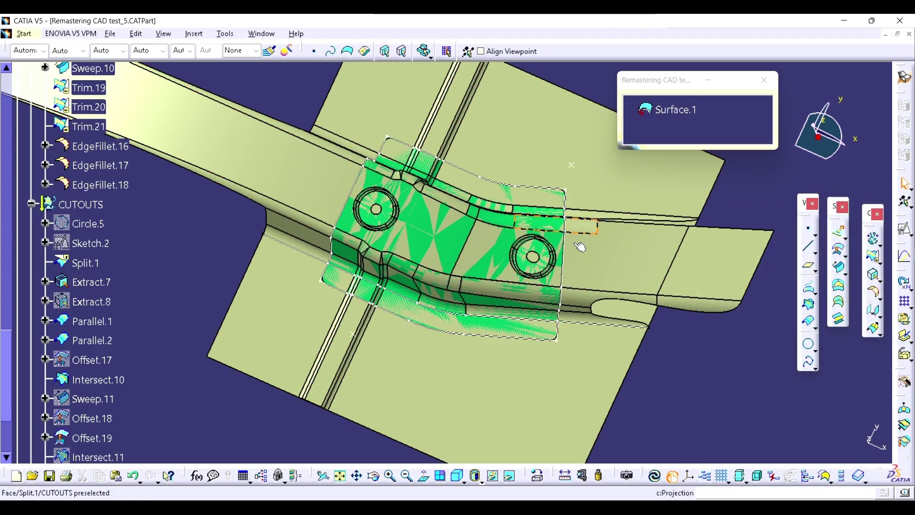
Step: Measure the radius of the lower flange's rounded corner on Surface.1
middle_click_drag(613, 341, 500, 198)
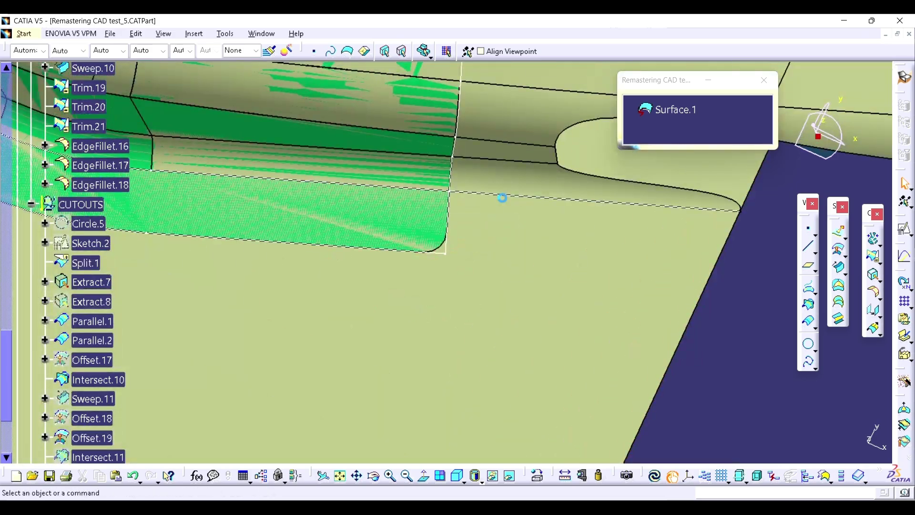
left_click(582, 478)
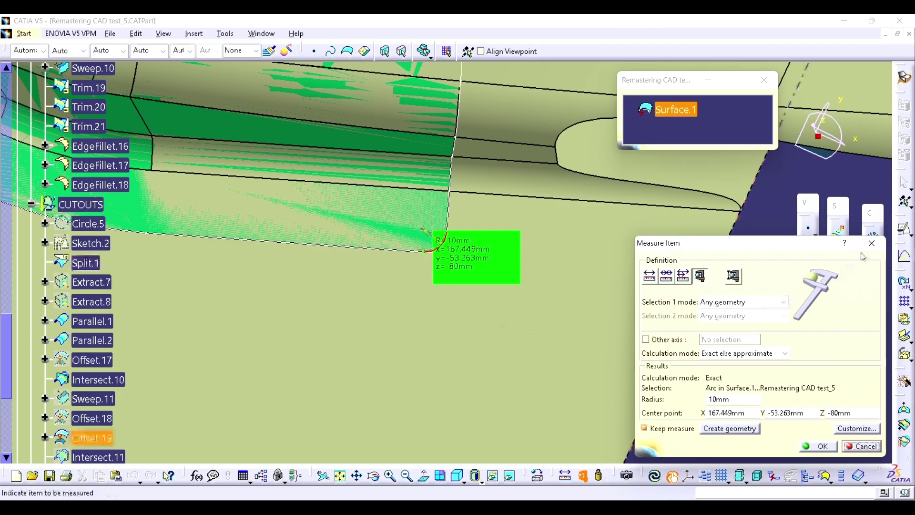
Step: Round the vertices of the closed outline Trim.24 with a 10 mm corner on vertex, using Split.1 as the support
left_click(870, 243)
middle_click_drag(548, 291, 553, 350, "ctrl")
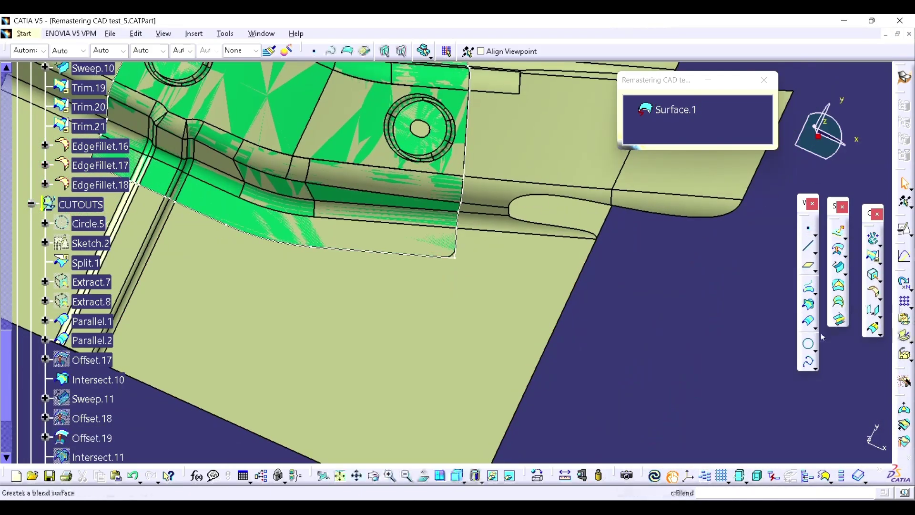
left_click(817, 351)
left_click(851, 358)
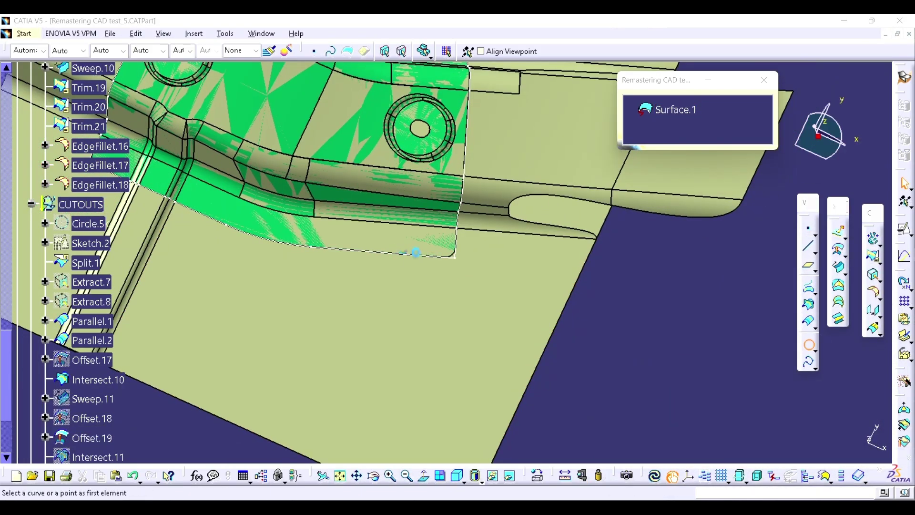
left_click(457, 258)
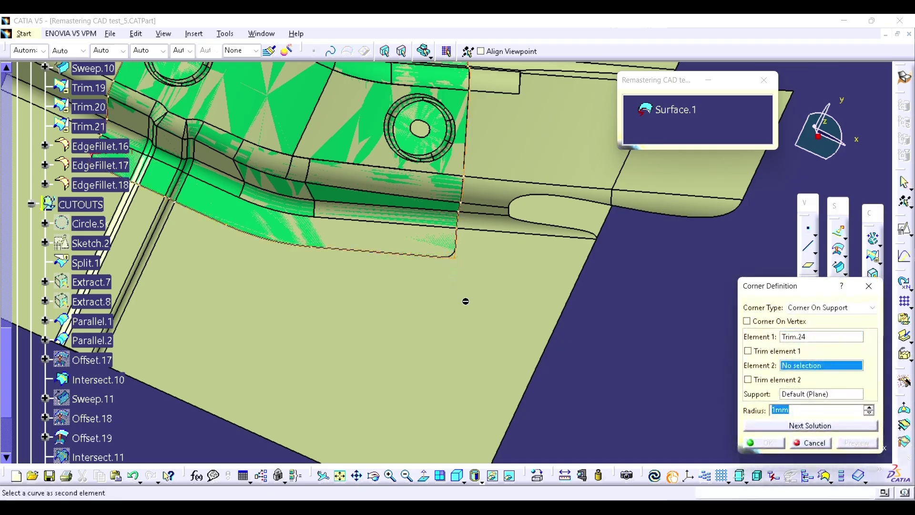
left_click(767, 323)
double_click(809, 410)
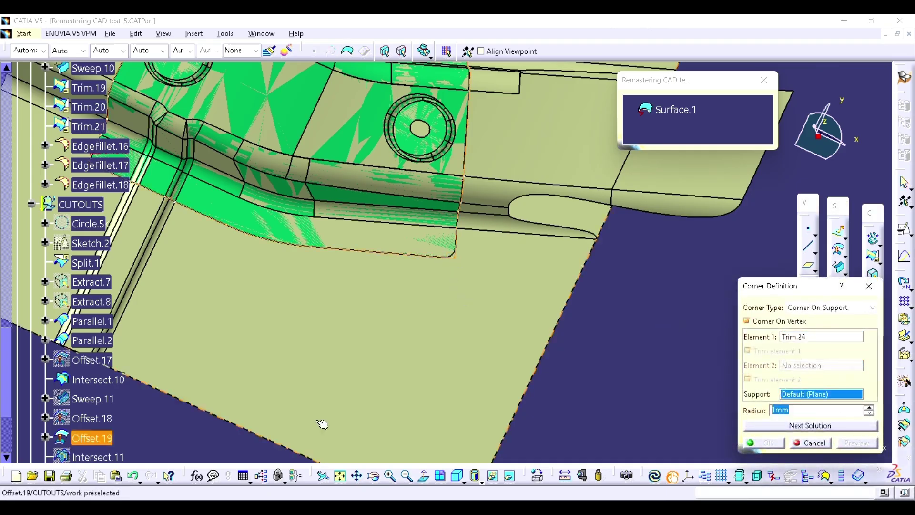
left_click(382, 310)
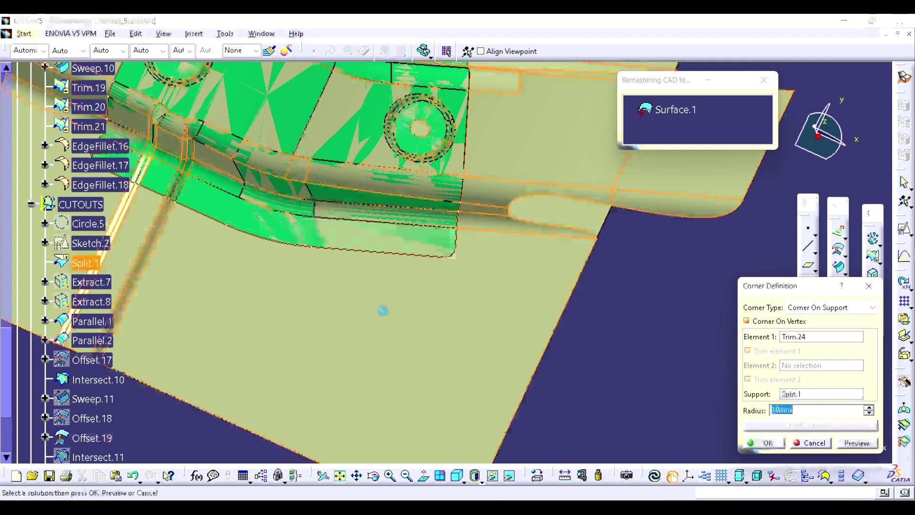
left_click(752, 443)
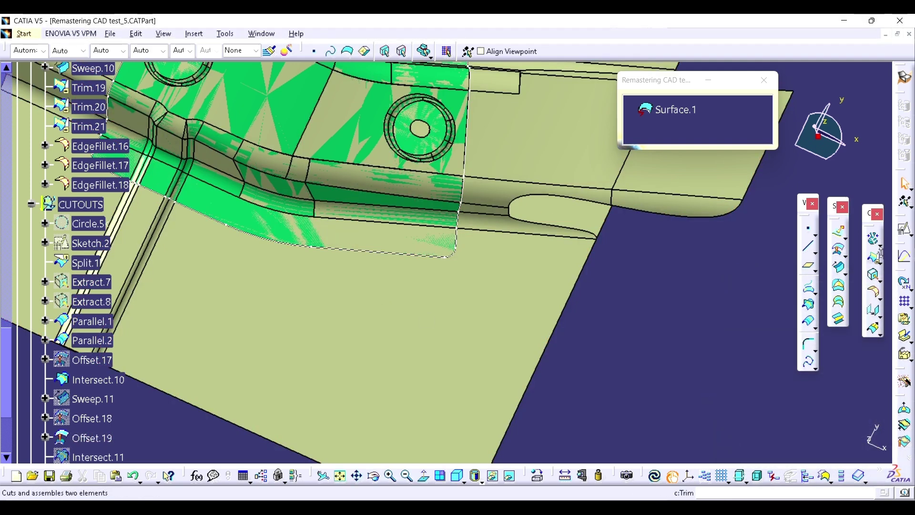
Step: Hide the auxiliary surface Offset.19 in the CUTOUTS set
left_click(875, 258)
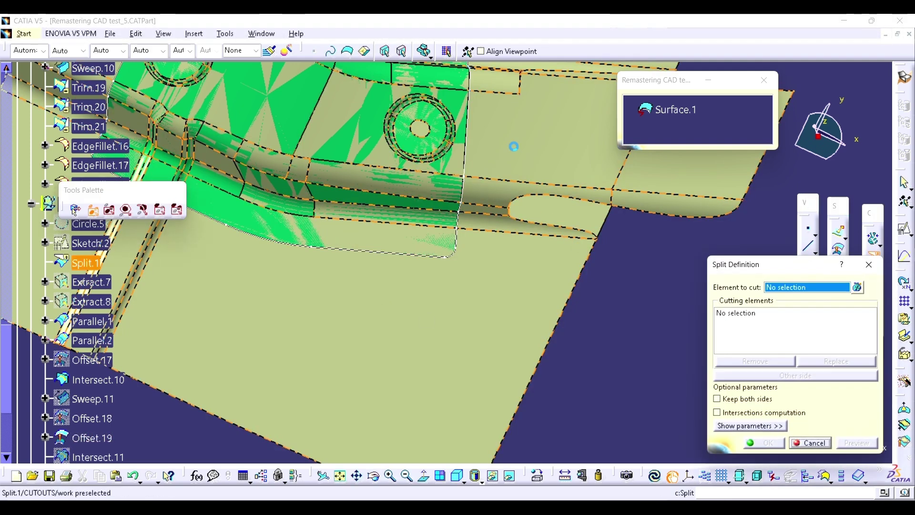
key("Escape")
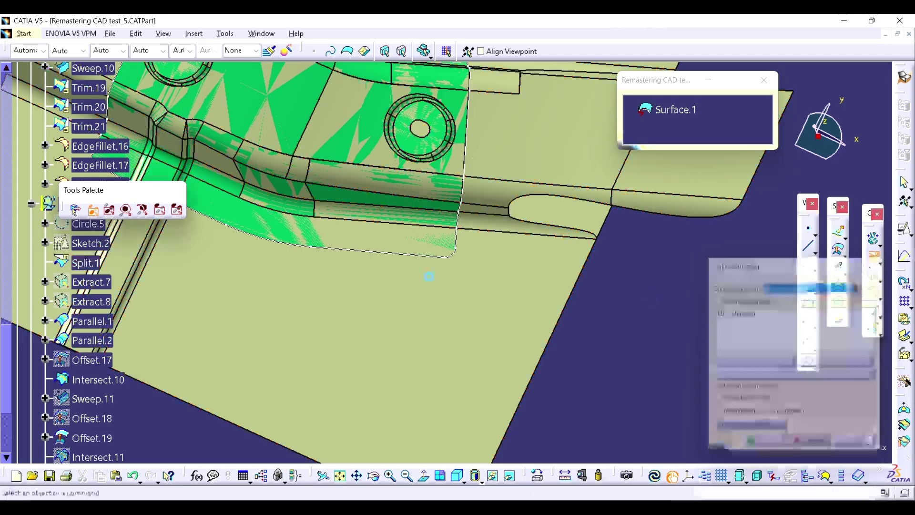
scroll(266, 268, "down", 5)
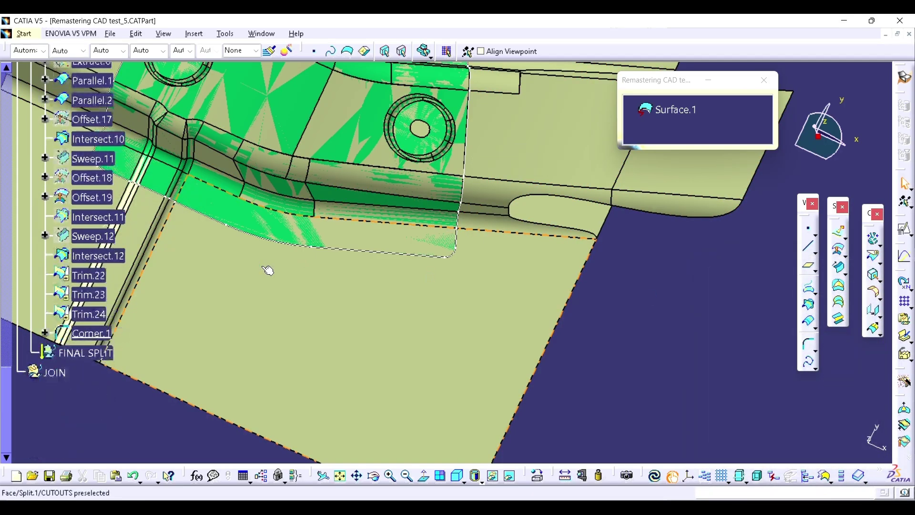
scroll(268, 270, "up", 4)
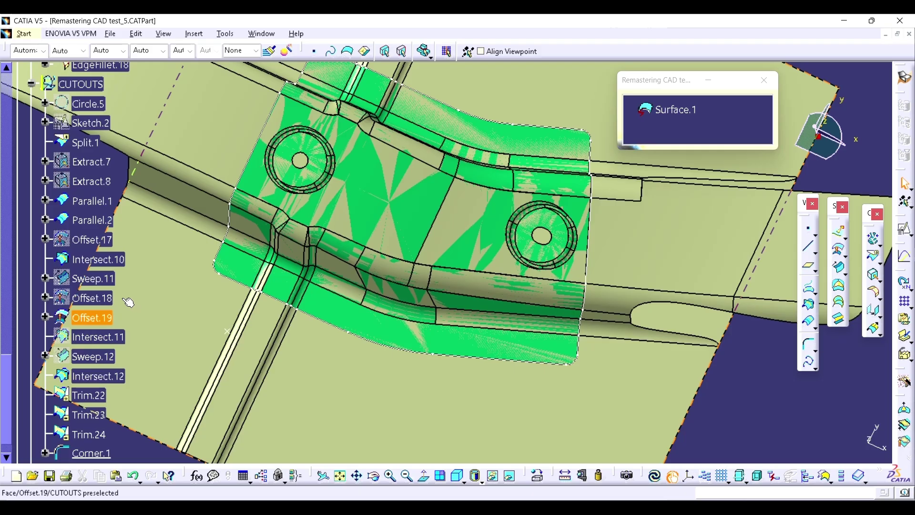
scroll(99, 286, "down", 7)
scroll(99, 286, "up", 3)
scroll(98, 286, "up", 4)
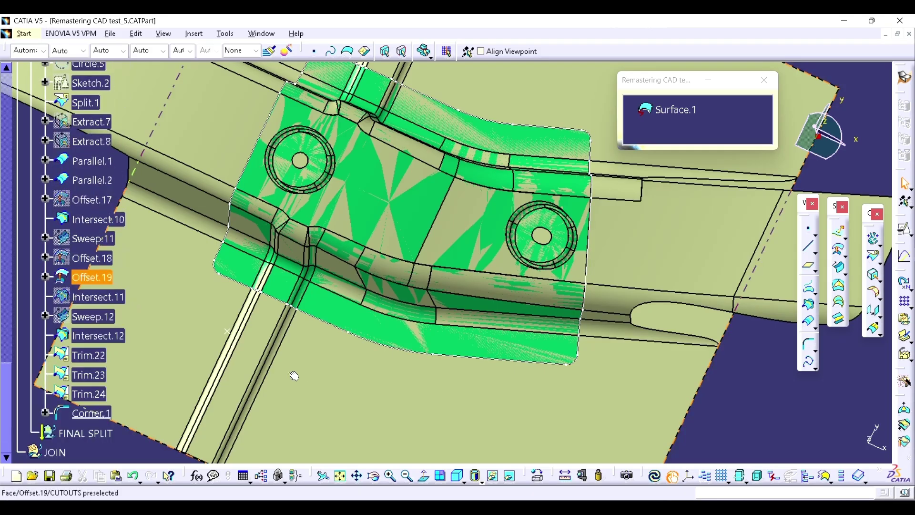
right_click(89, 412)
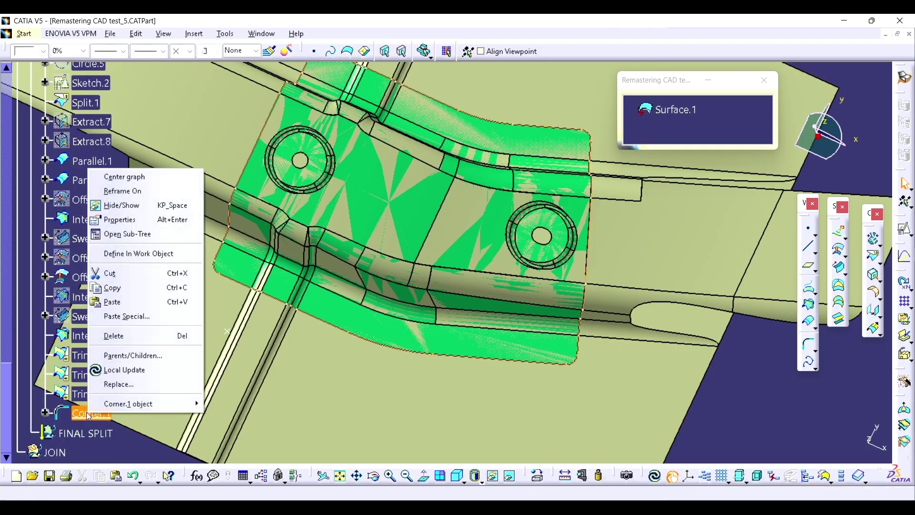
key("Escape")
key("Escape")
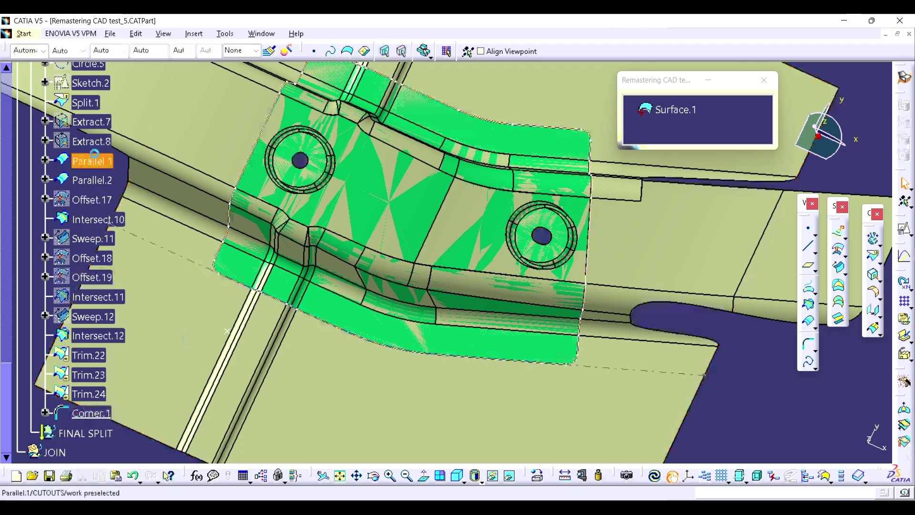
Step: Split the bracket surface Split.1 with the rounded outline Corner.1, keeping the portion inside the outline
left_click(873, 256)
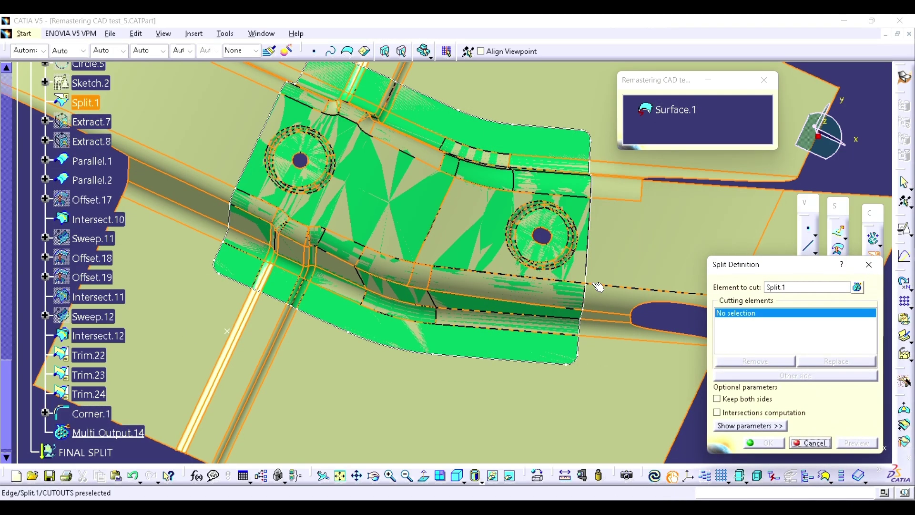
left_click(589, 265)
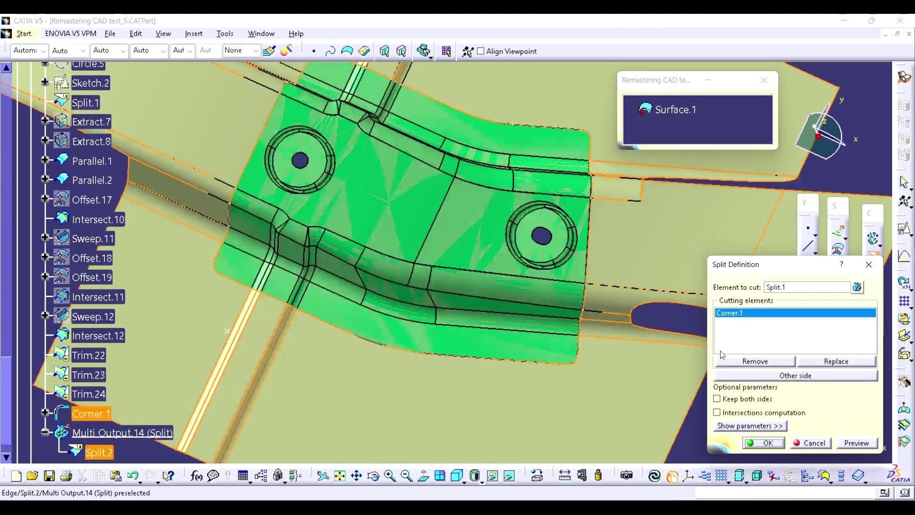
left_click(761, 375)
left_click(762, 442)
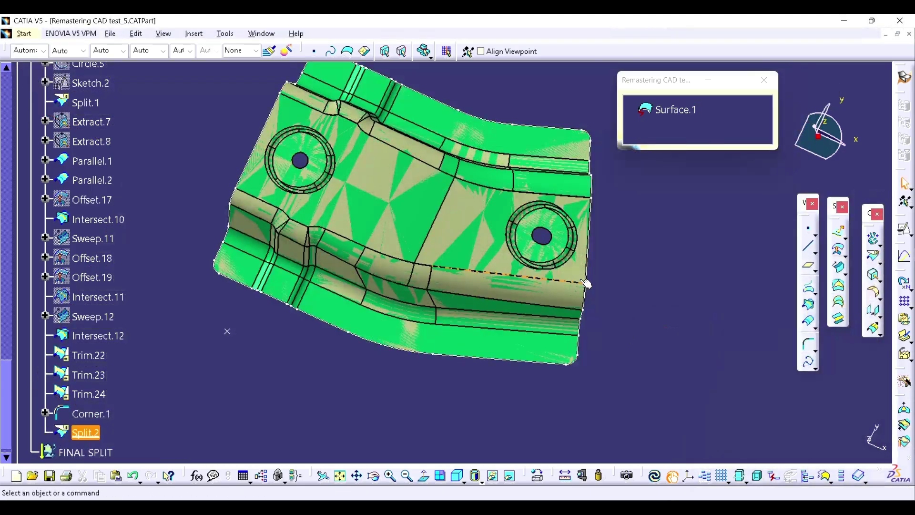
Step: Delete the imported Surface.1 from the input set and undo the deletion
middle_click_drag(586, 284, 481, 181)
scroll(14, 95, "up", 15)
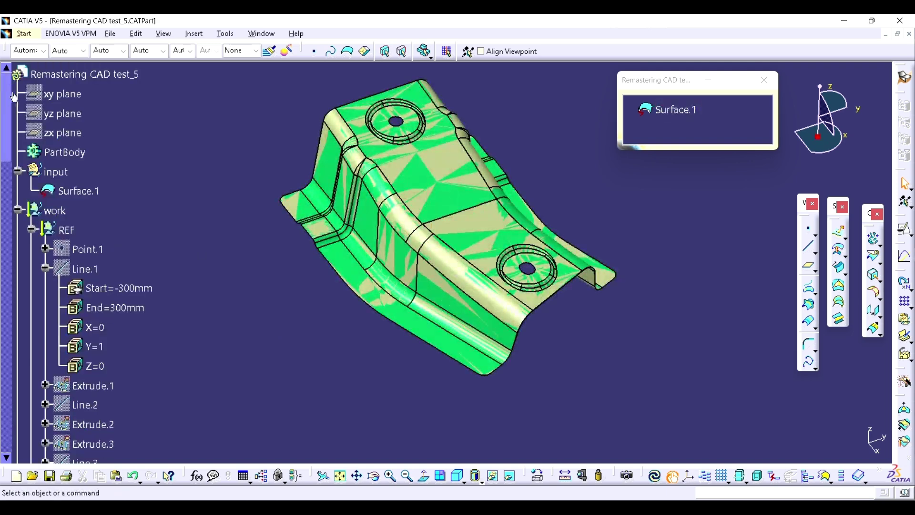
right_click(84, 199)
left_click(107, 363)
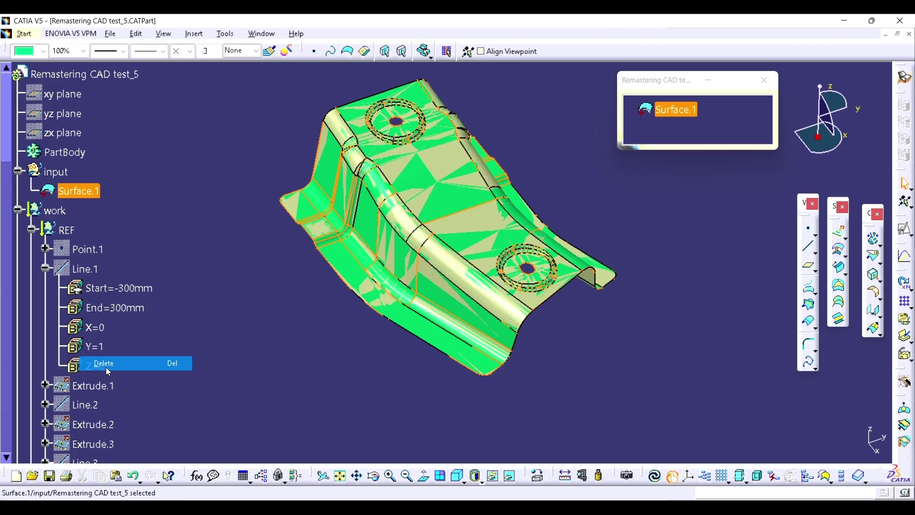
key("ctrl+z")
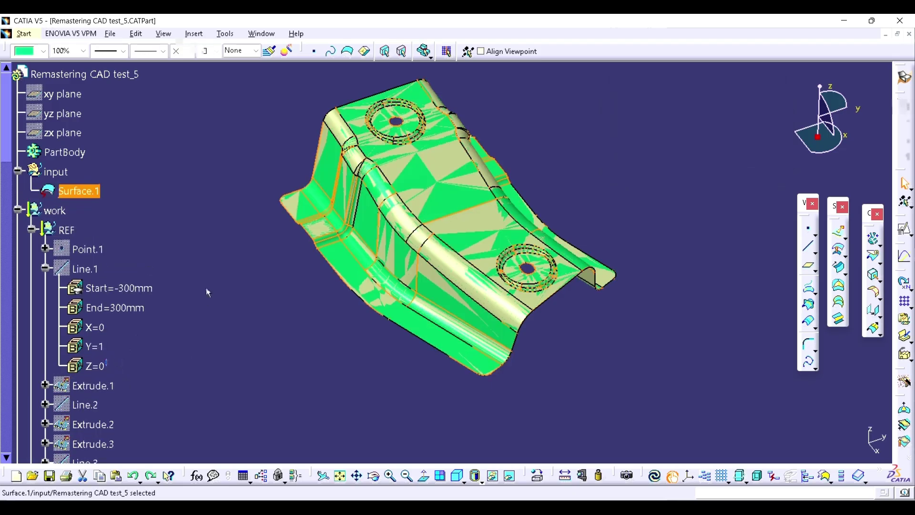
left_click(245, 258)
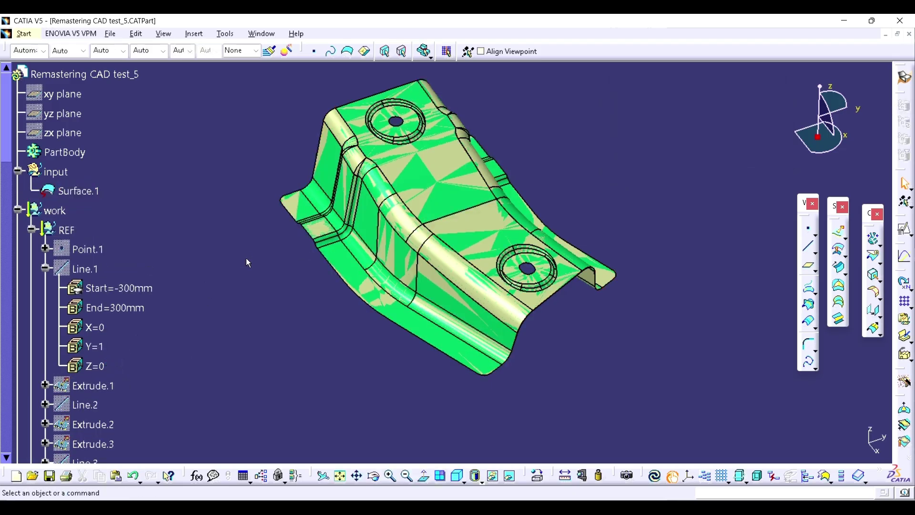
key("alt+v")
key("x")
key("c")
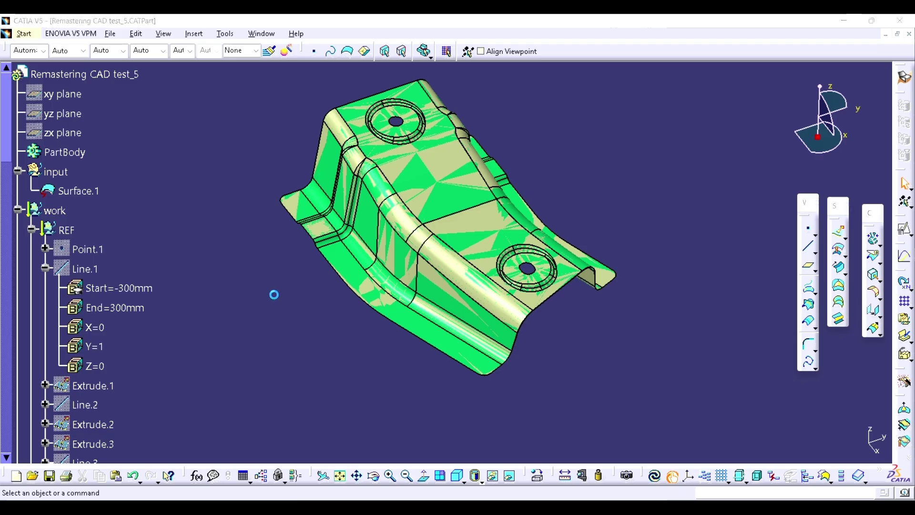
left_click(868, 205)
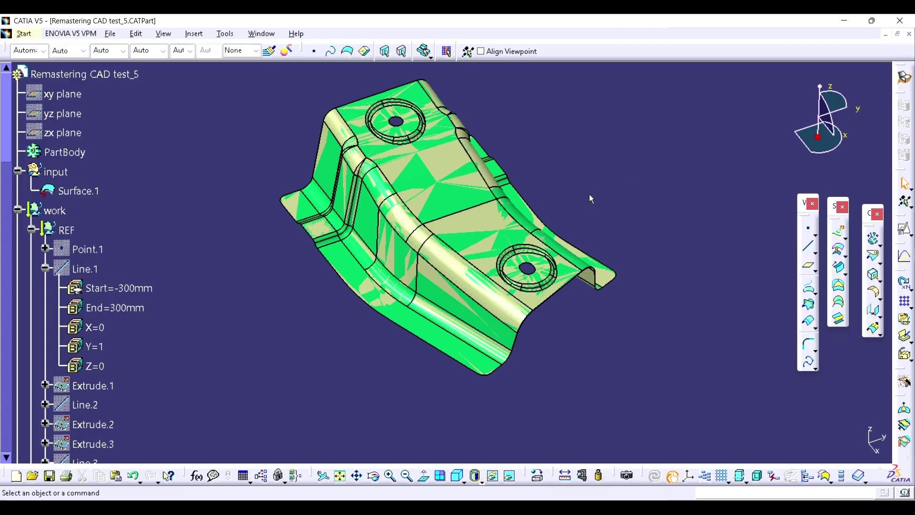
Step: Collapse the work geometrical set in the specification tree
middle_click_drag(542, 242, 456, 260)
middle_click_drag(548, 292, 477, 339)
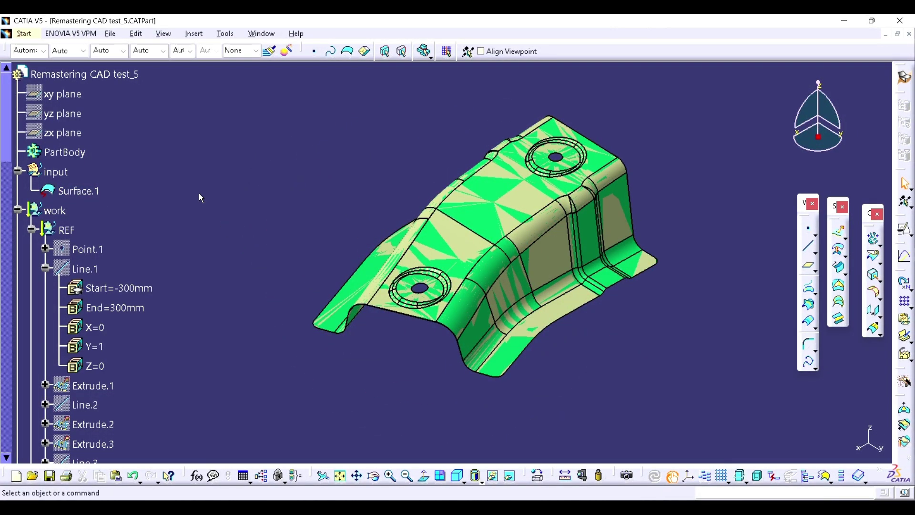
left_click(17, 210)
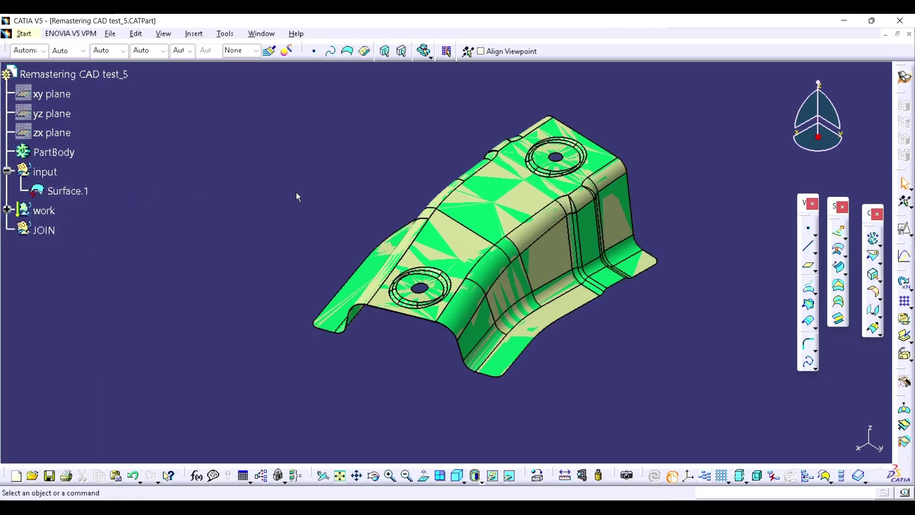